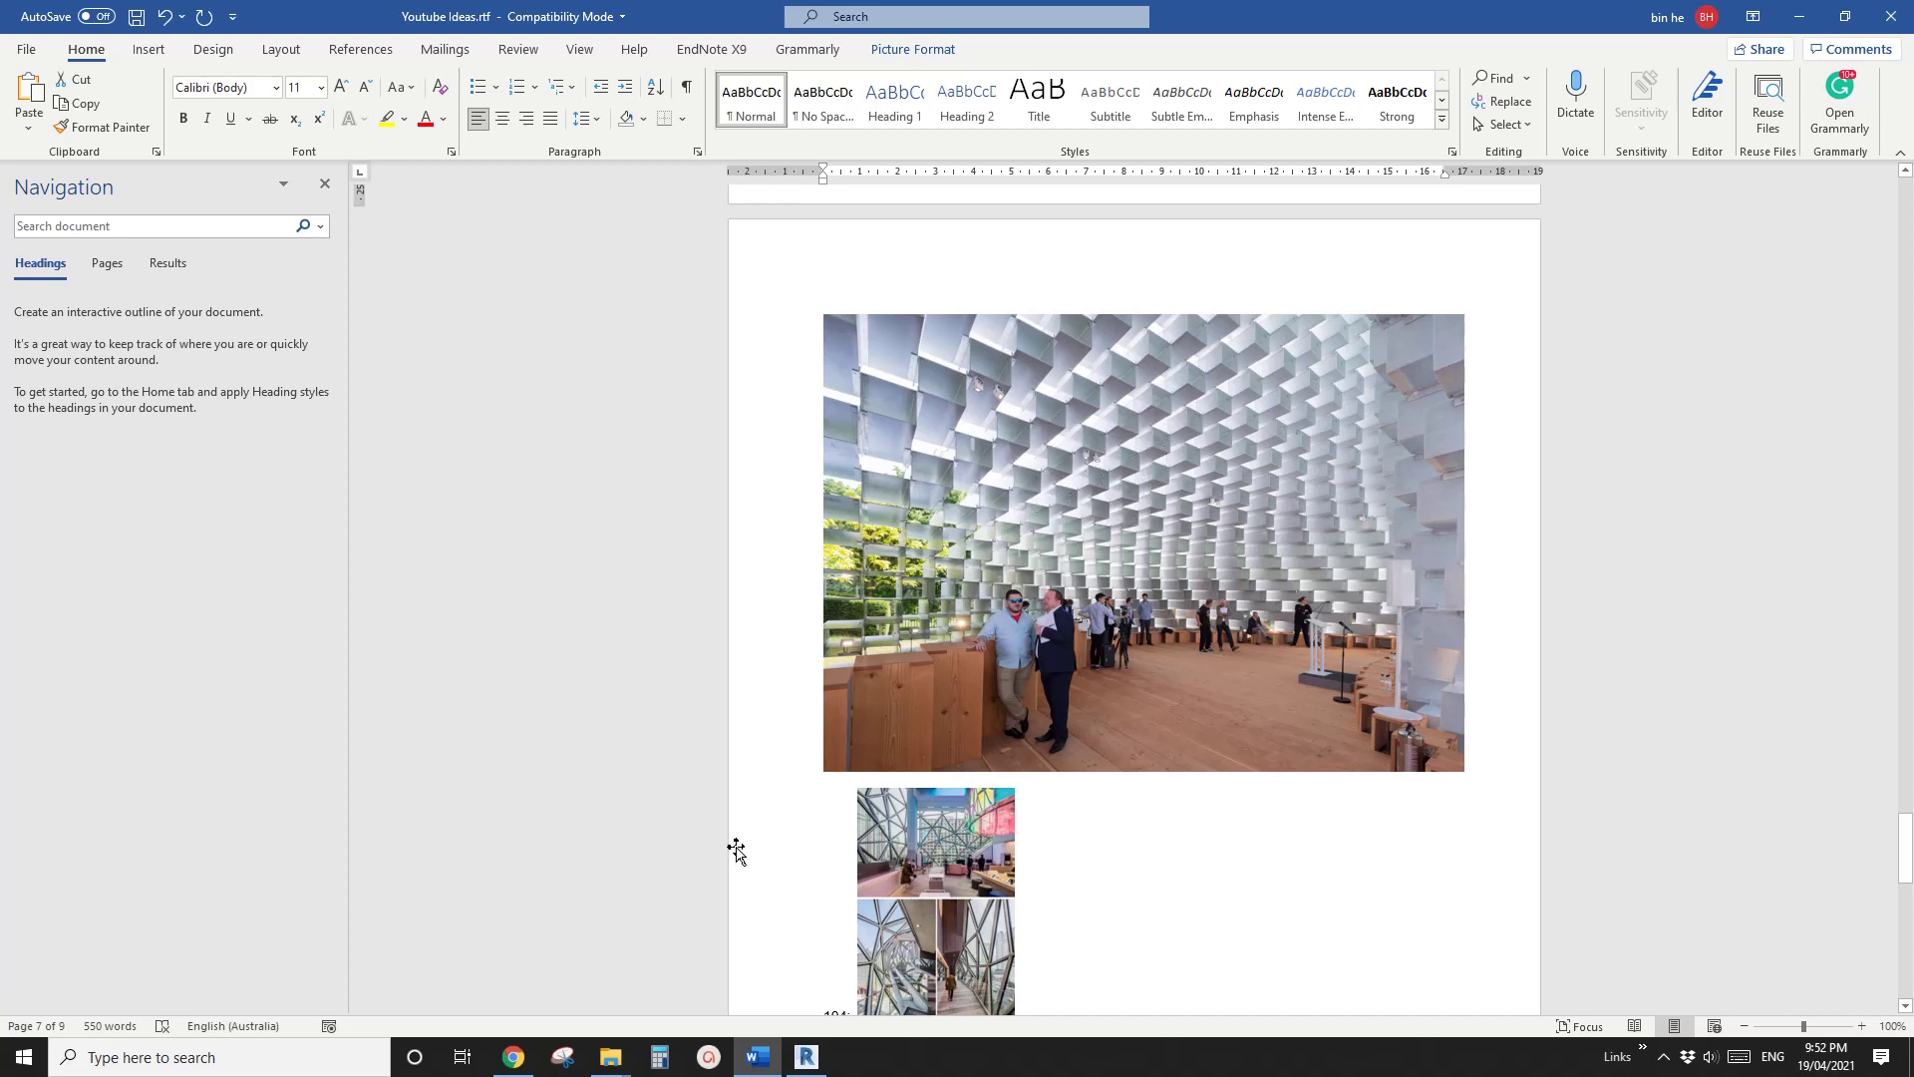
Step: Orbit around the box-covered curved mass, then close Family4 without saving changes
{"action": "left_click", "coordinate": [806, 1056]}
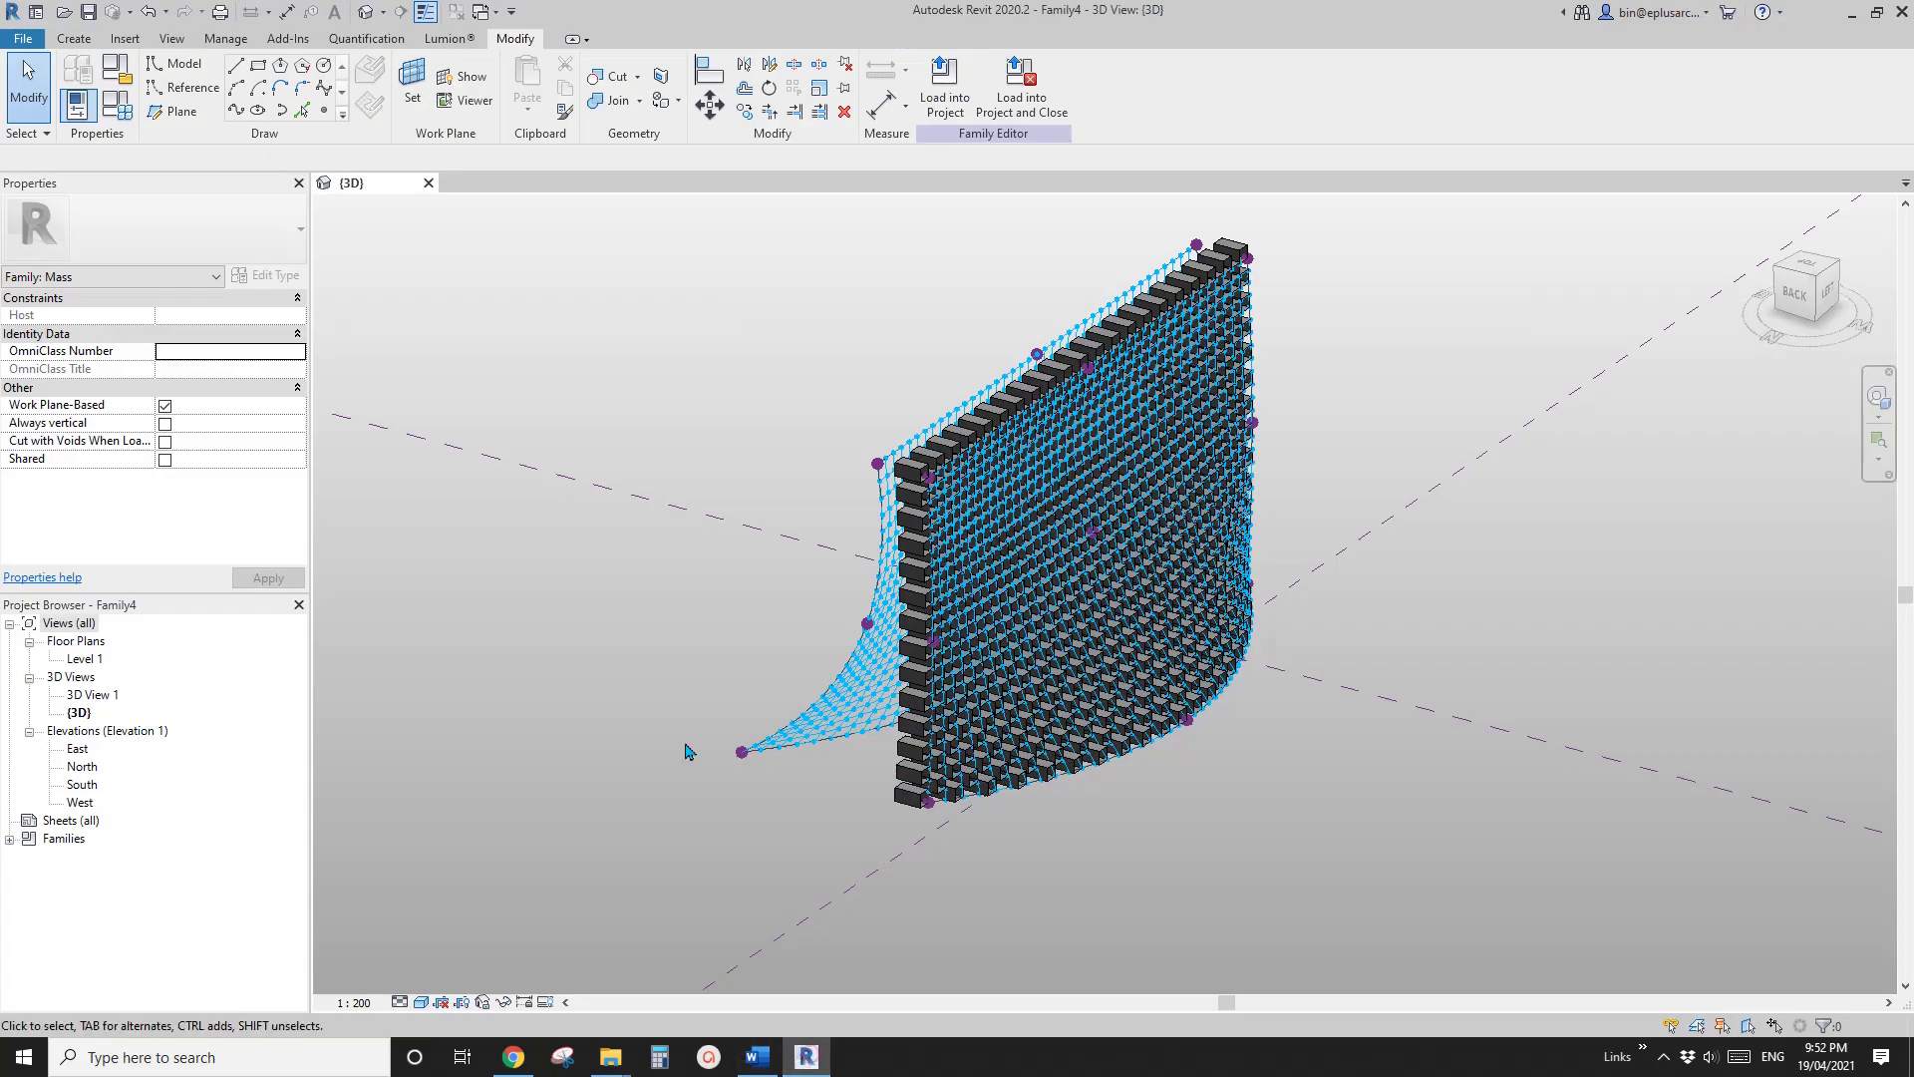
{"action": "middle_click_drag", "start_coordinate": [631, 570], "coordinate": [1012, 782], "text": "shift"}
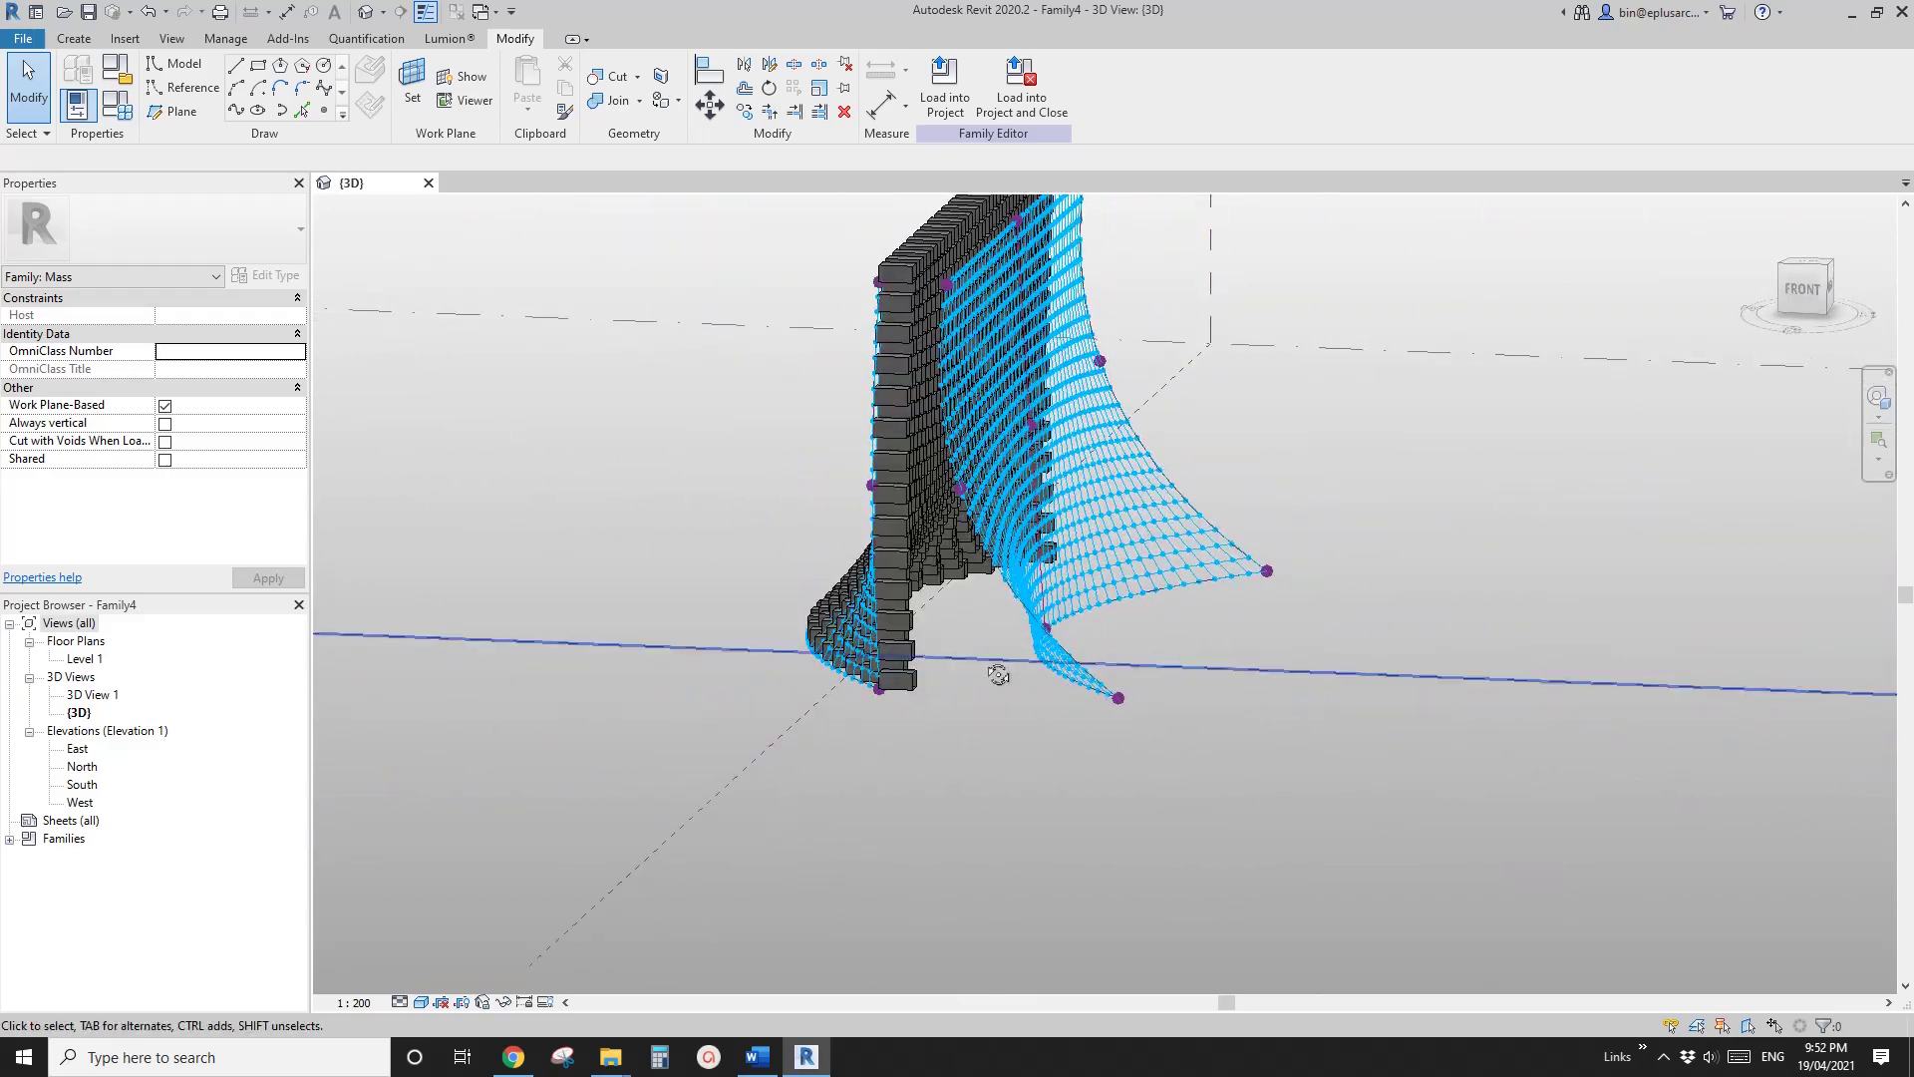
{"action": "middle_click_drag", "start_coordinate": [1000, 671], "coordinate": [1725, 638], "text": "shift"}
{"action": "left_click", "coordinate": [428, 182]}
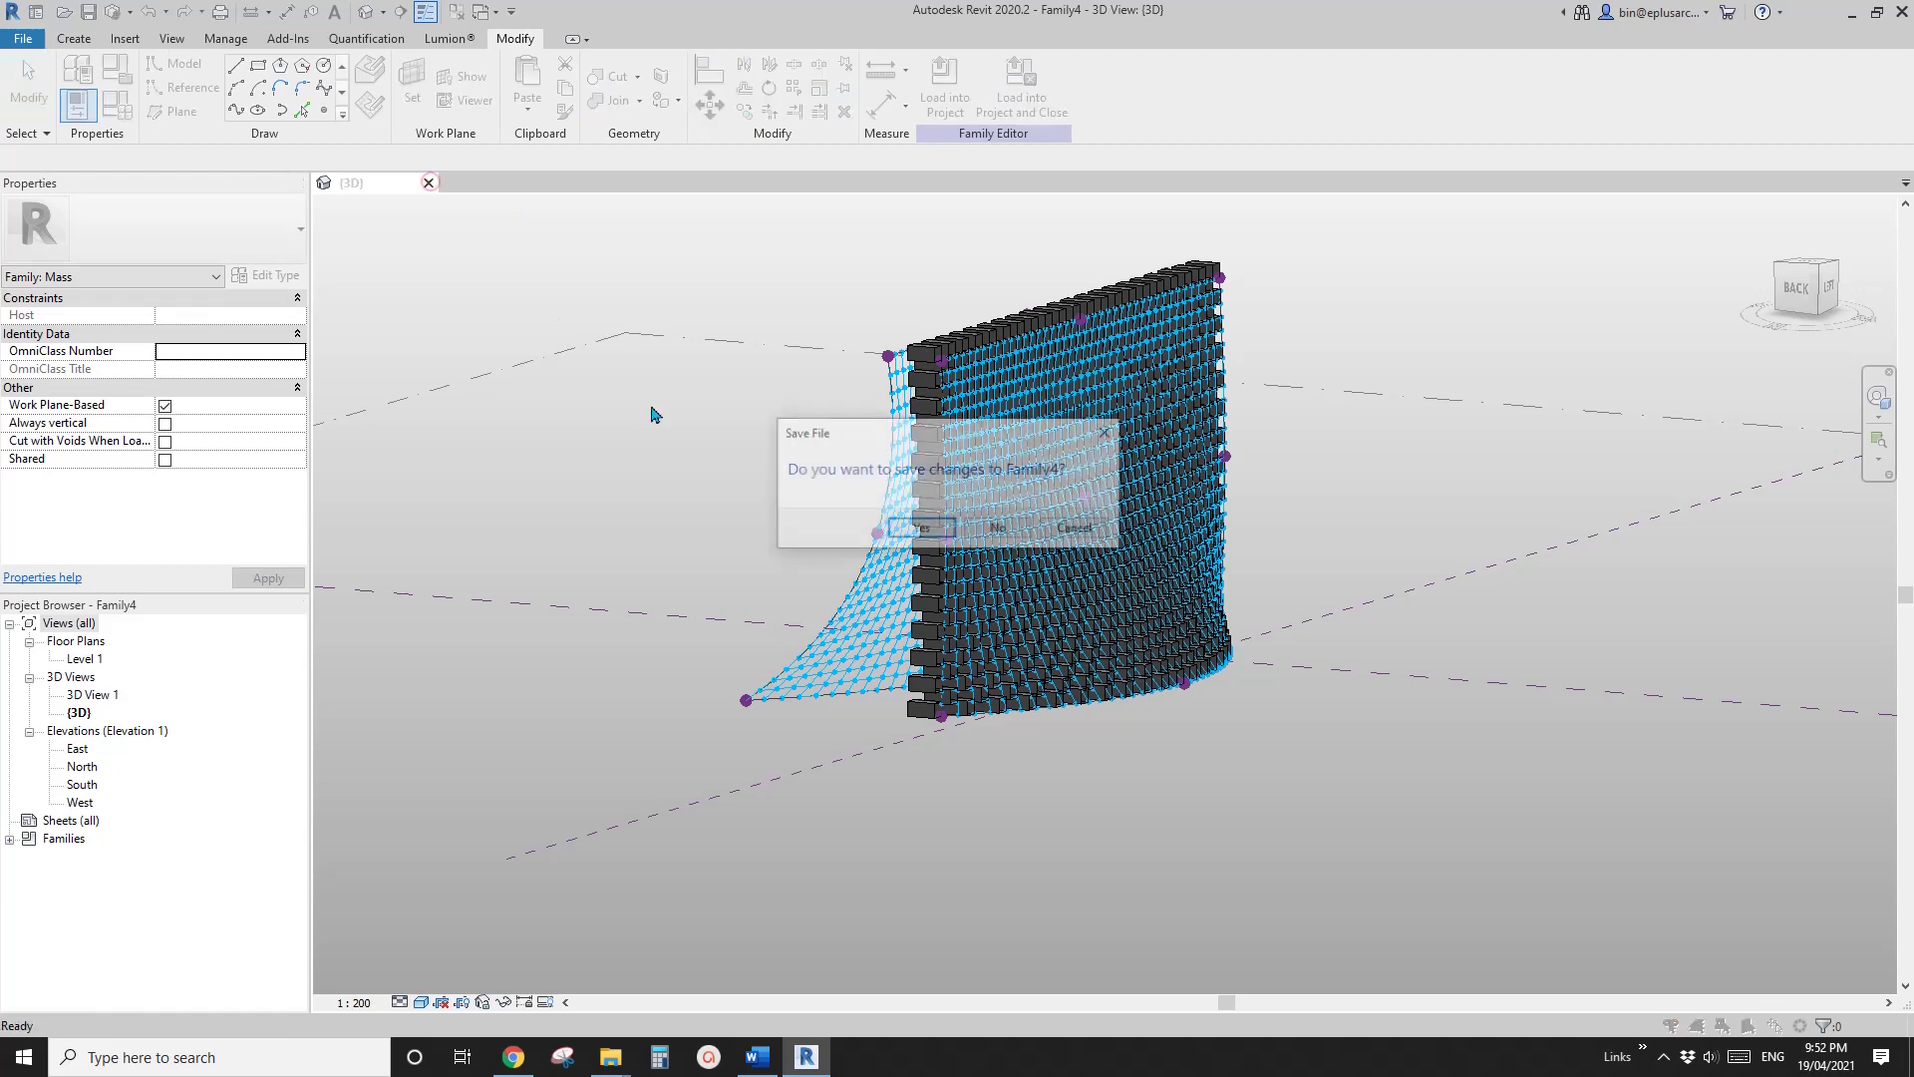
{"action": "left_click", "coordinate": [995, 529]}
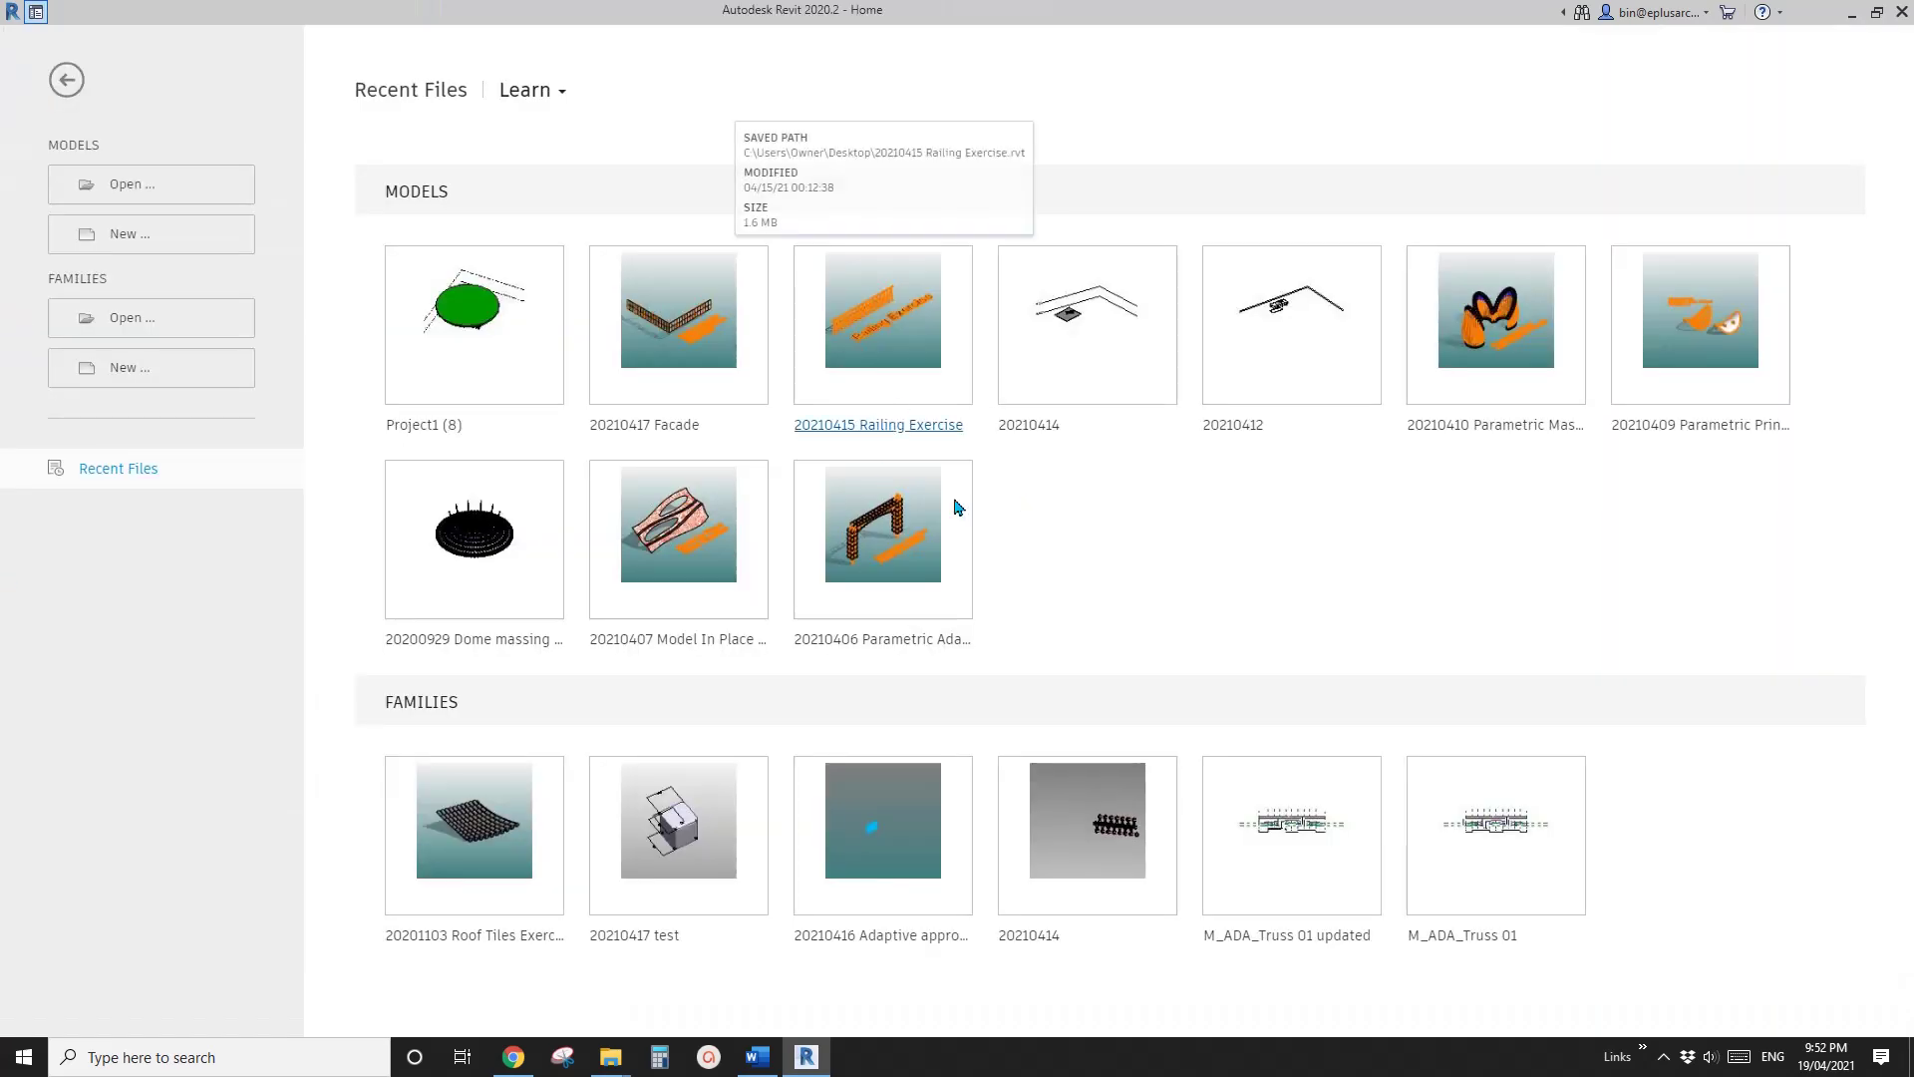
Step: Create a new family from the Metric Generic Model Adaptive.rft template
{"action": "left_click", "coordinate": [131, 387]}
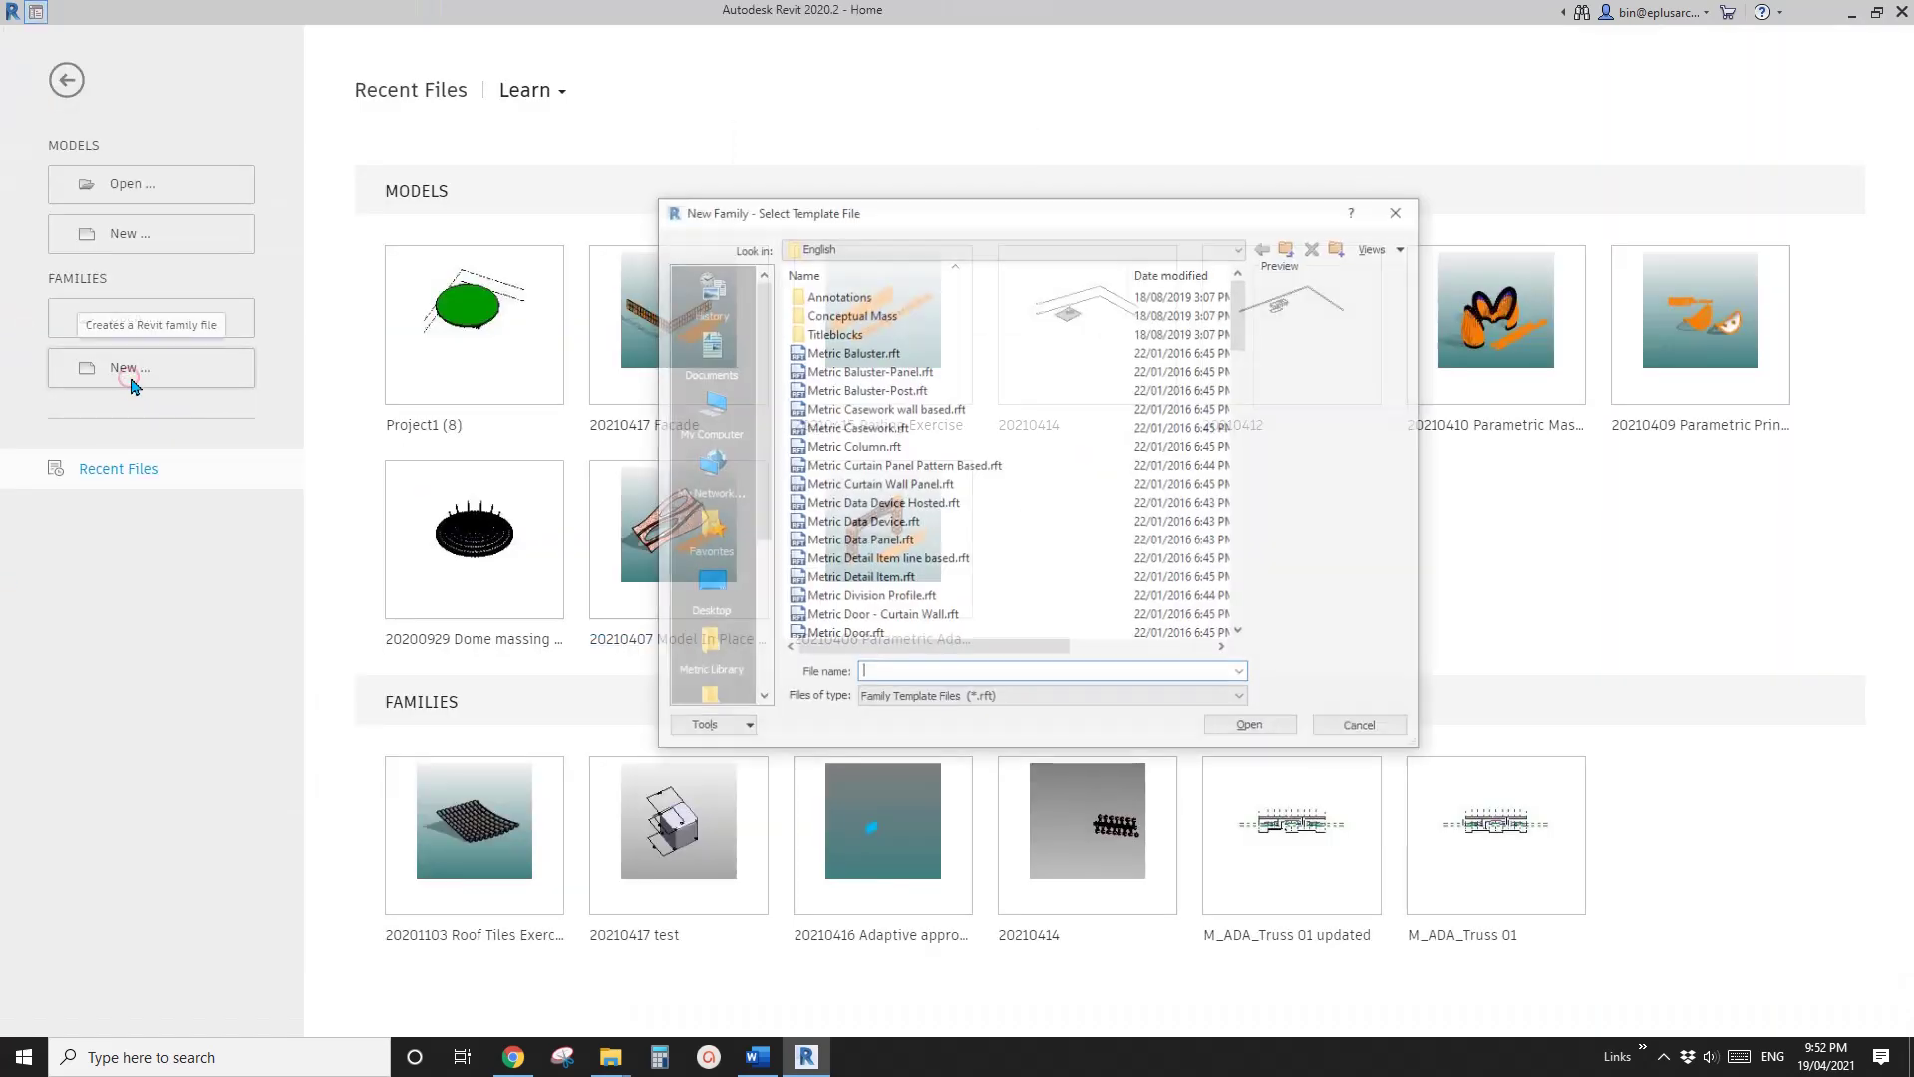
{"action": "scroll", "coordinate": [934, 545], "scroll_direction": "down", "scroll_amount": 8}
{"action": "left_click", "coordinate": [934, 555]}
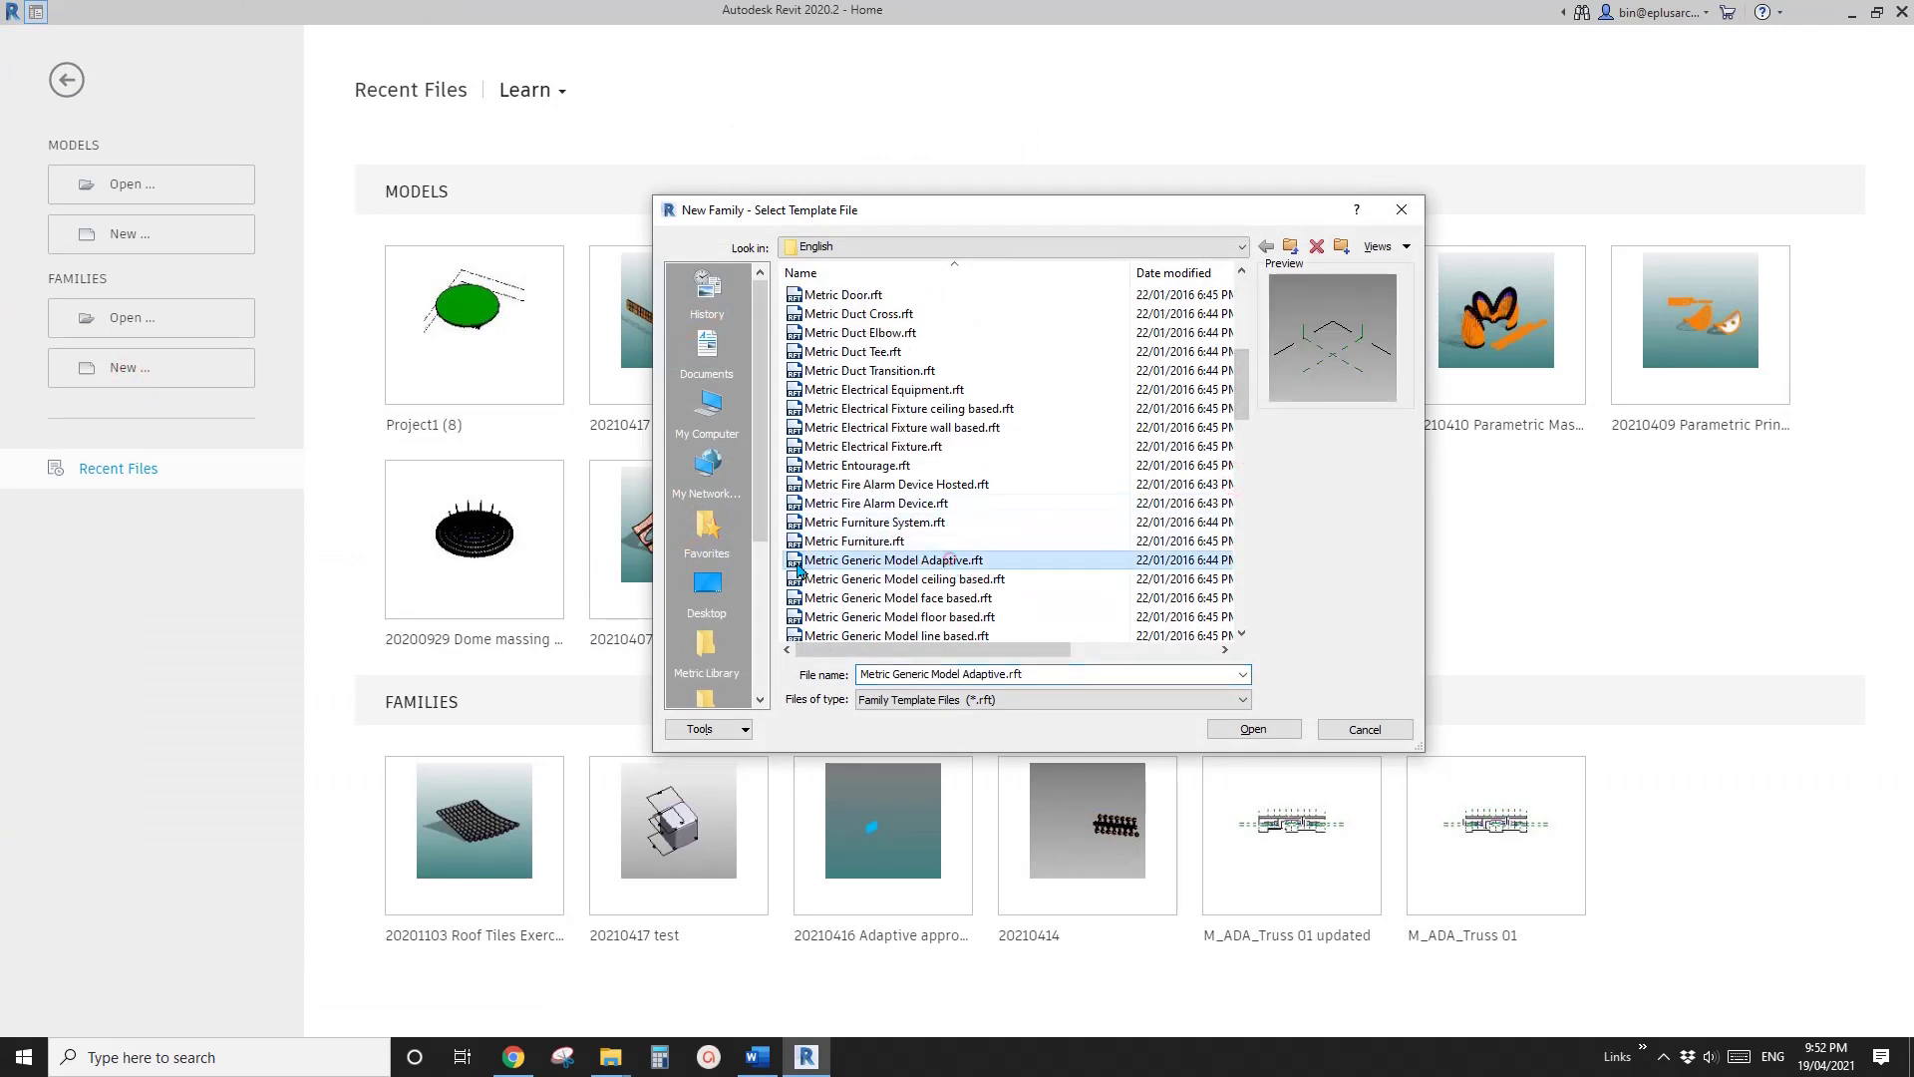
{"action": "left_click", "coordinate": [1253, 728]}
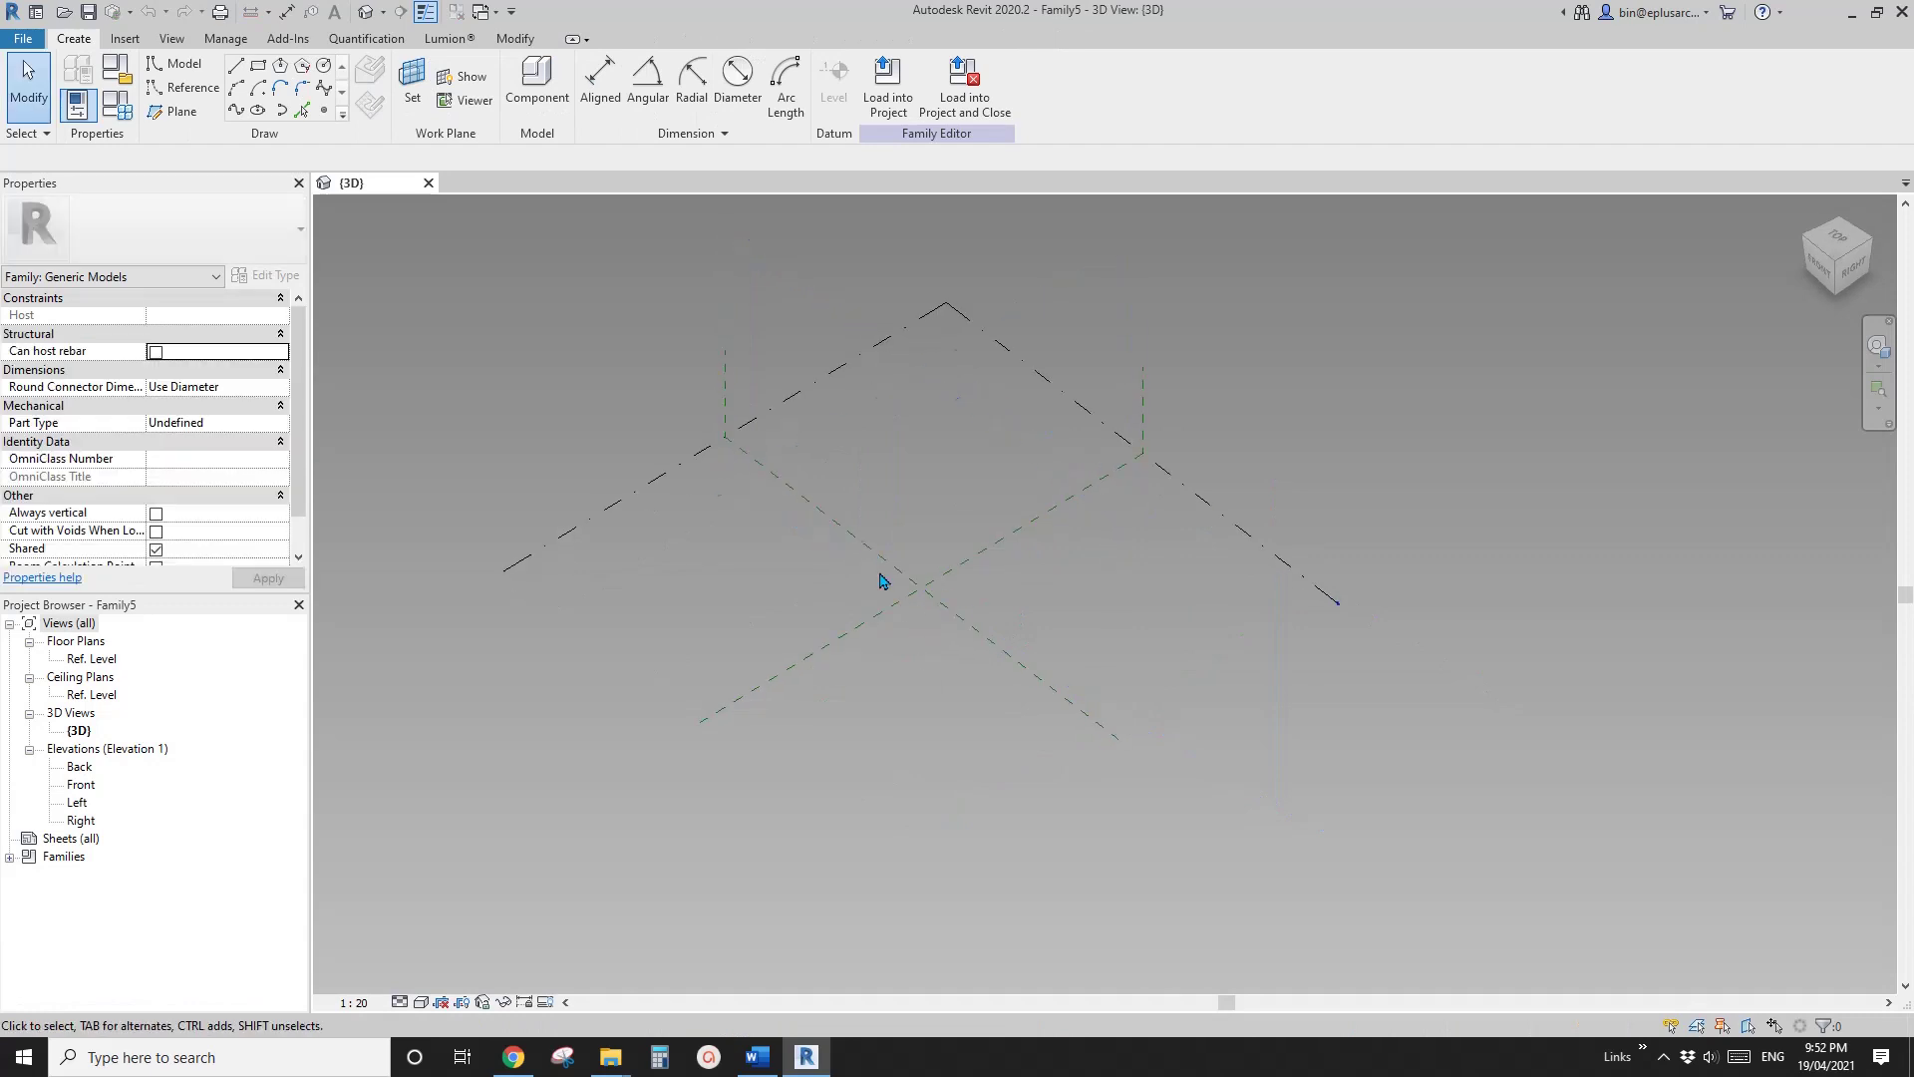
Step: Place a reference point on the Ref. Level and select it
{"action": "left_click", "coordinate": [324, 110]}
{"action": "left_click", "coordinate": [906, 493]}
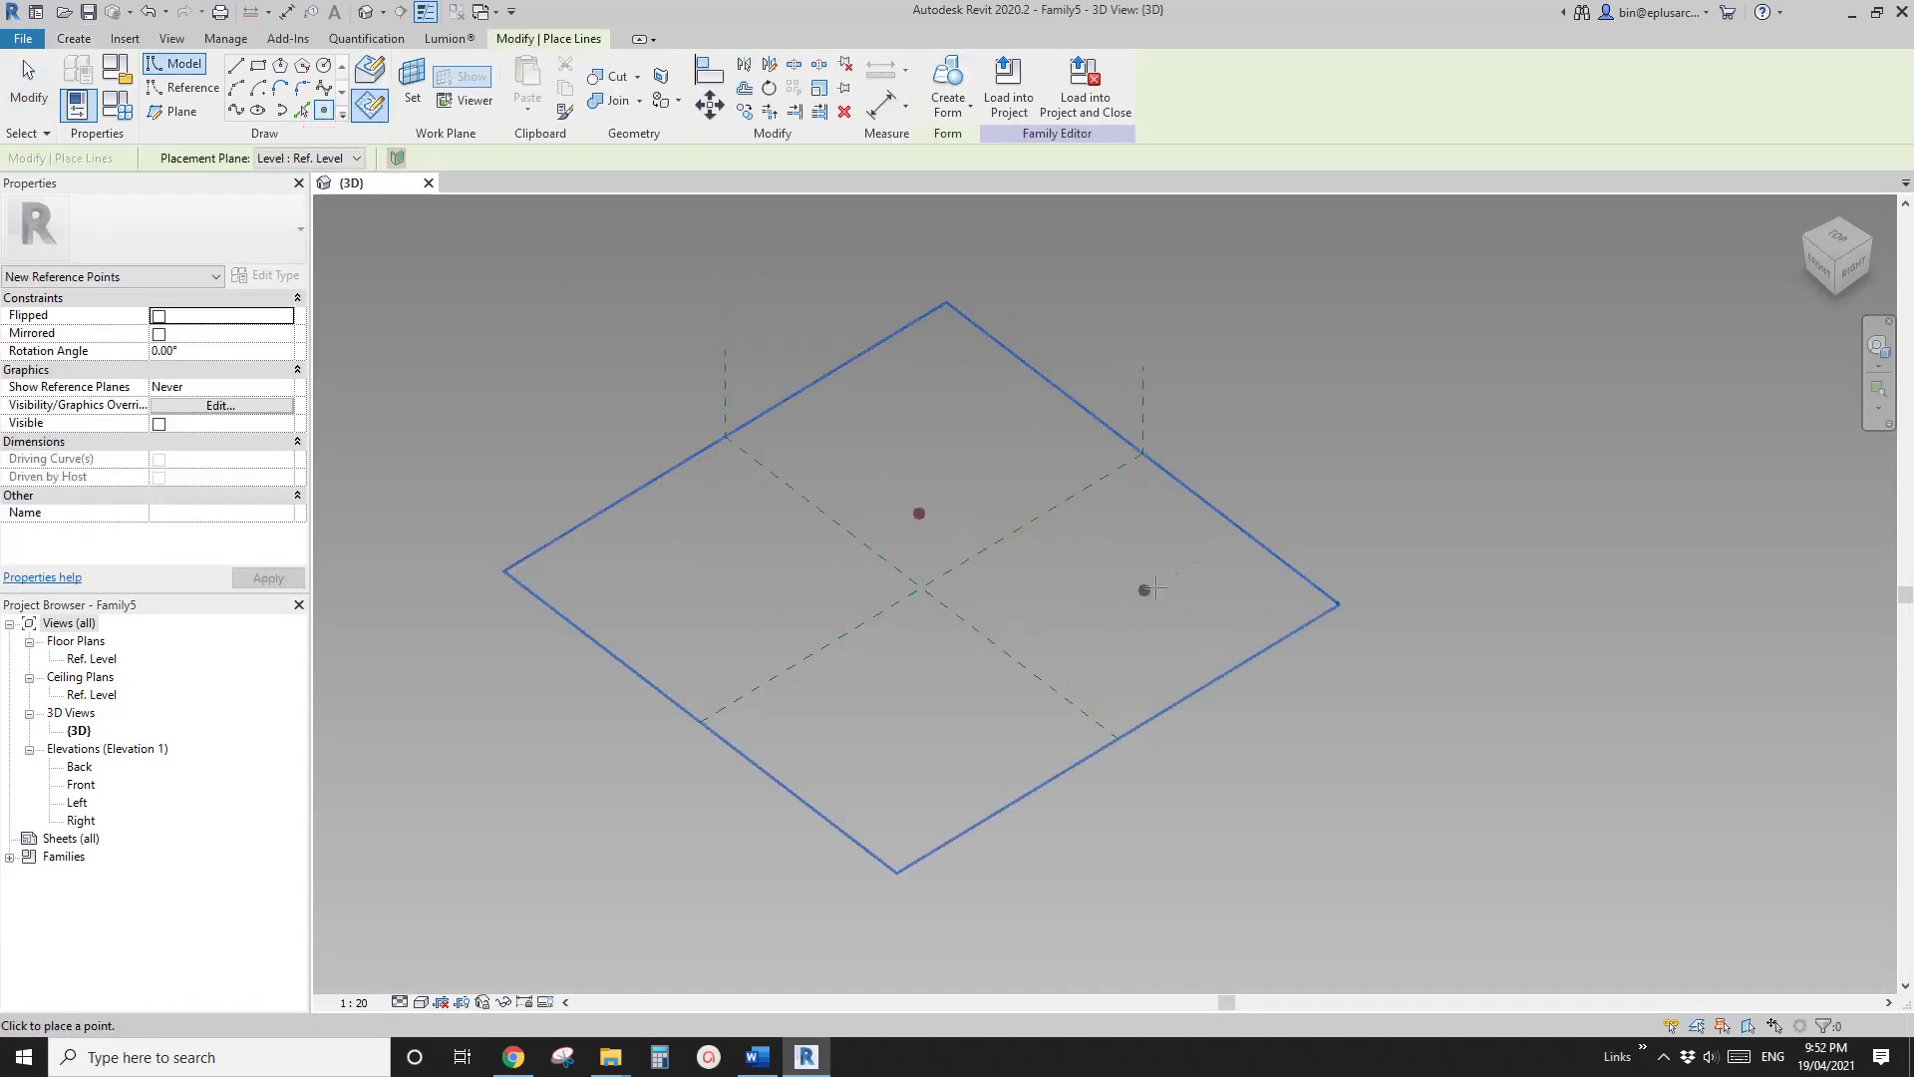
{"action": "left_click", "coordinate": [919, 512]}
{"action": "middle_click_drag", "start_coordinate": [1044, 551], "coordinate": [944, 607]}
{"action": "key", "text": "Escape"}
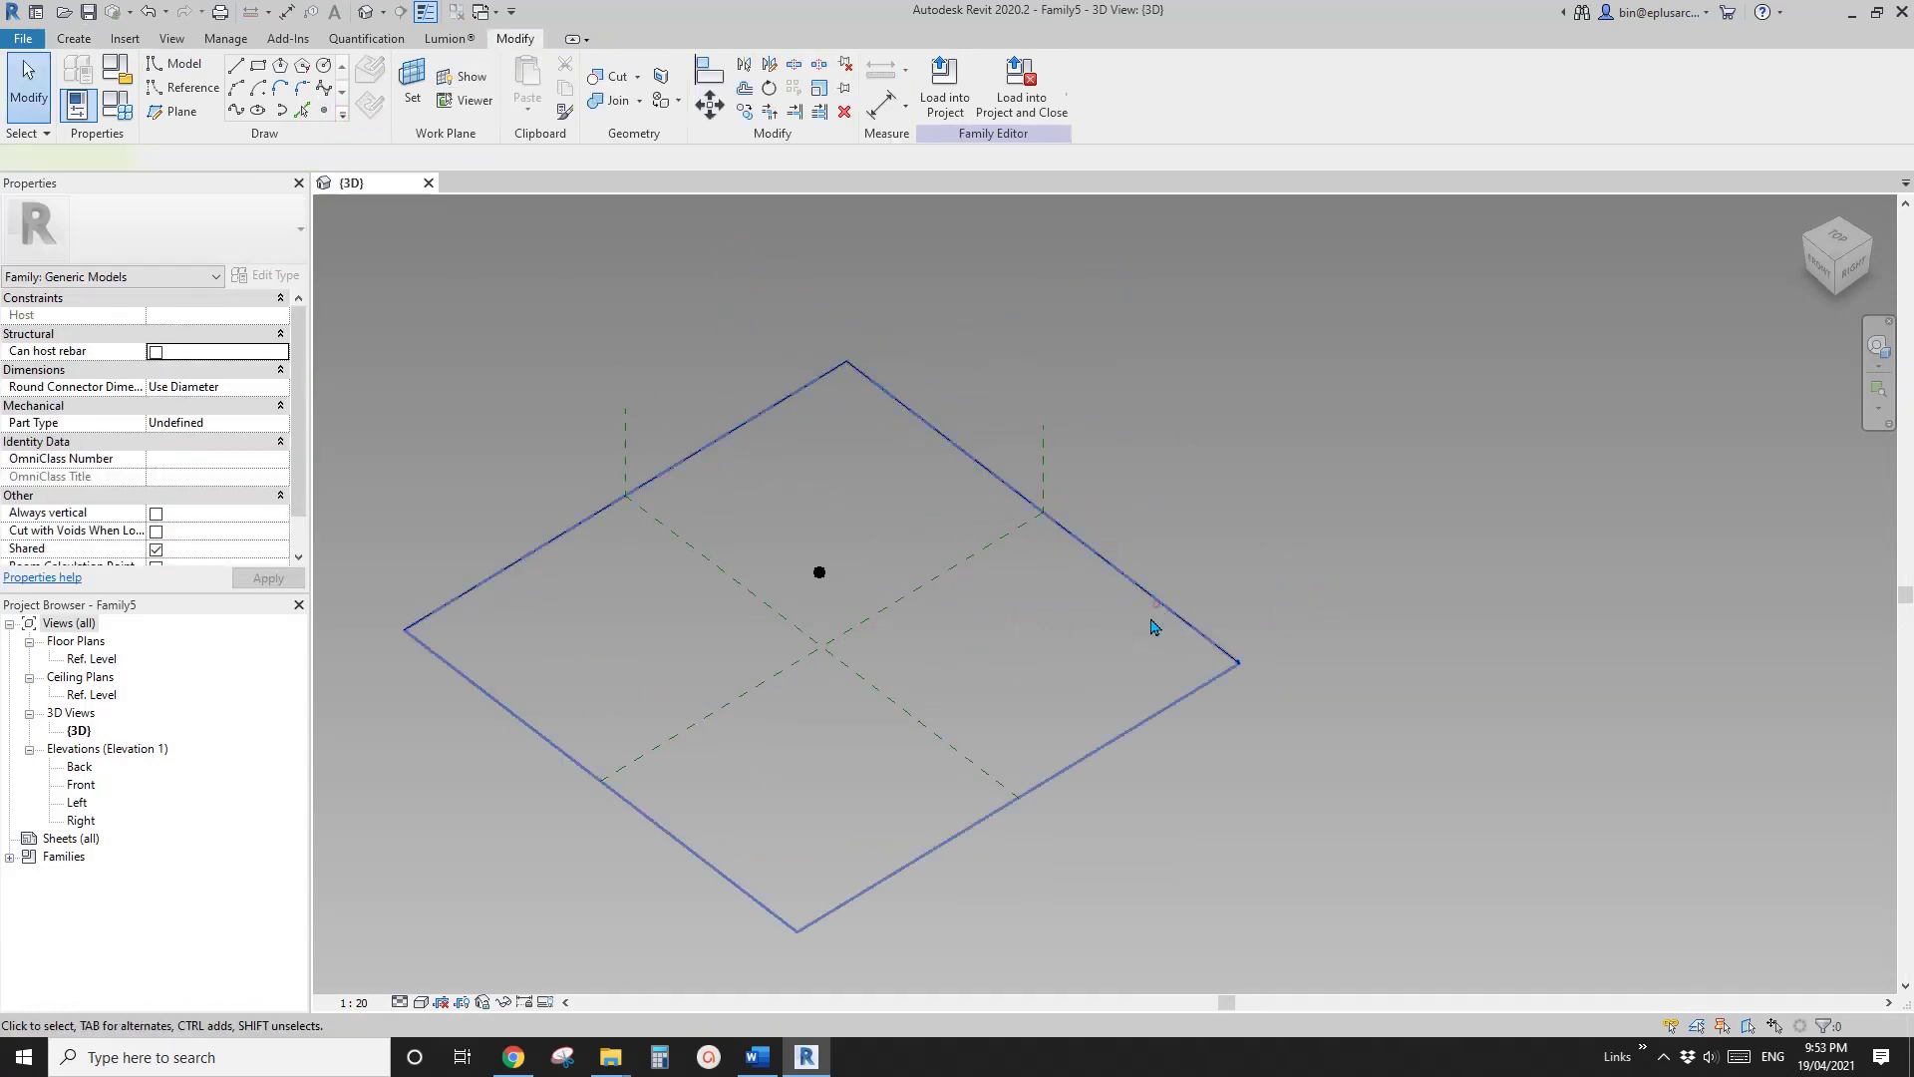
{"action": "left_click", "coordinate": [1156, 604]}
{"action": "middle_click_drag", "start_coordinate": [1121, 571], "coordinate": [602, 517], "text": "shift"}
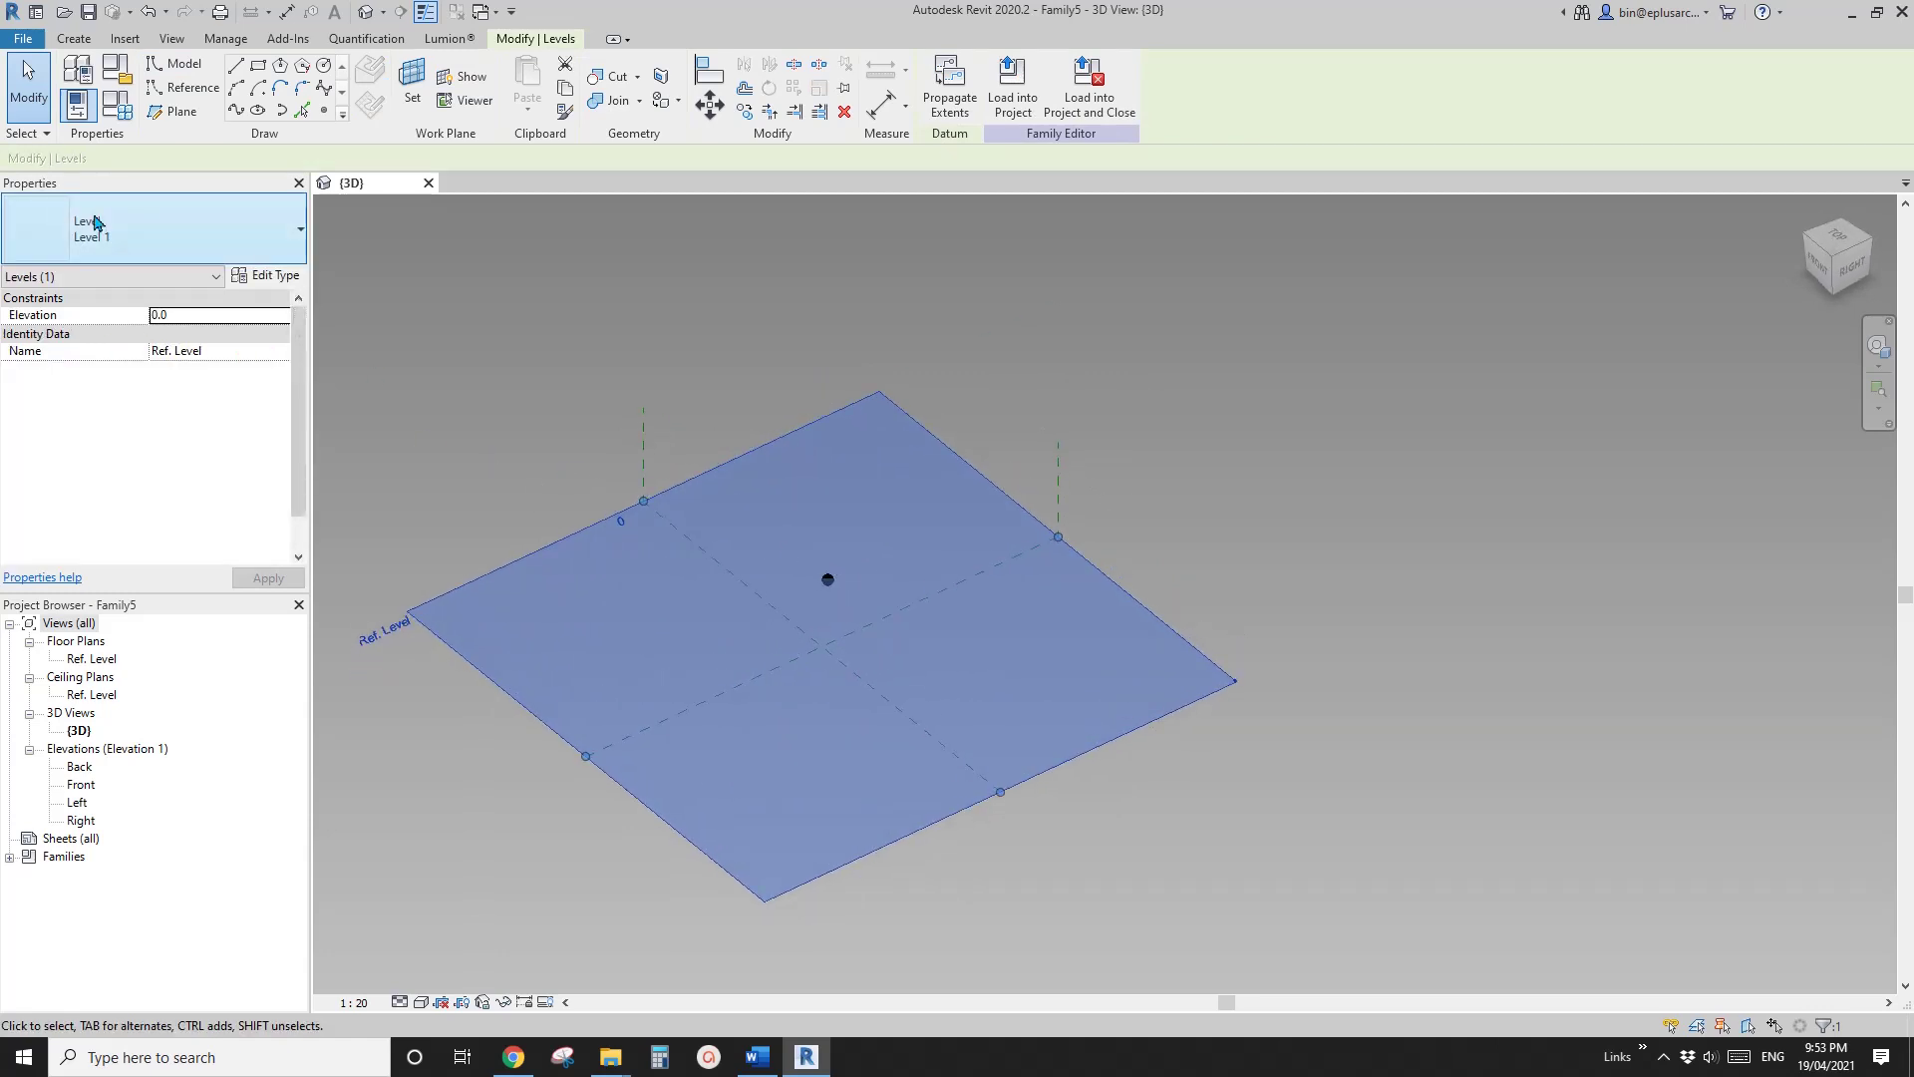
{"action": "scroll", "coordinate": [832, 563], "scroll_direction": "up", "scroll_amount": 5}
{"action": "left_click", "coordinate": [863, 613]}
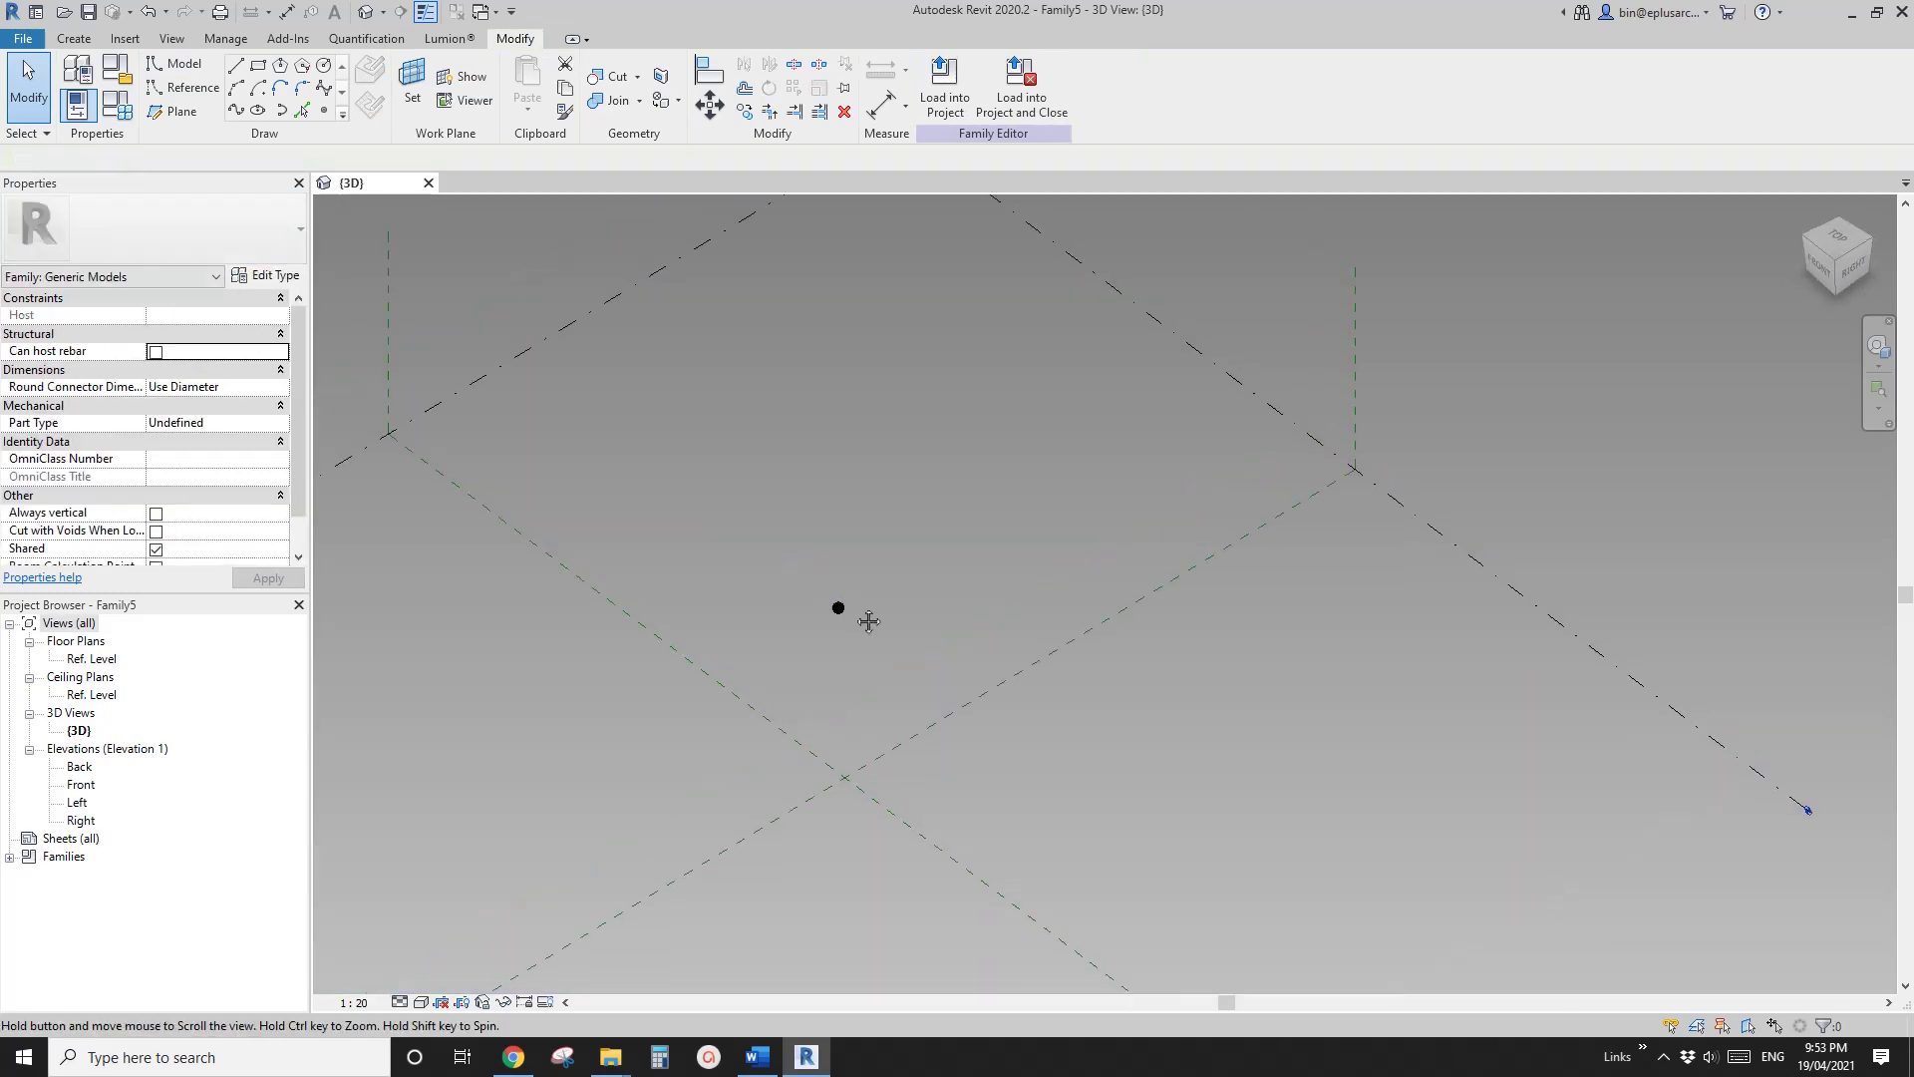
{"action": "left_click", "coordinate": [840, 609]}
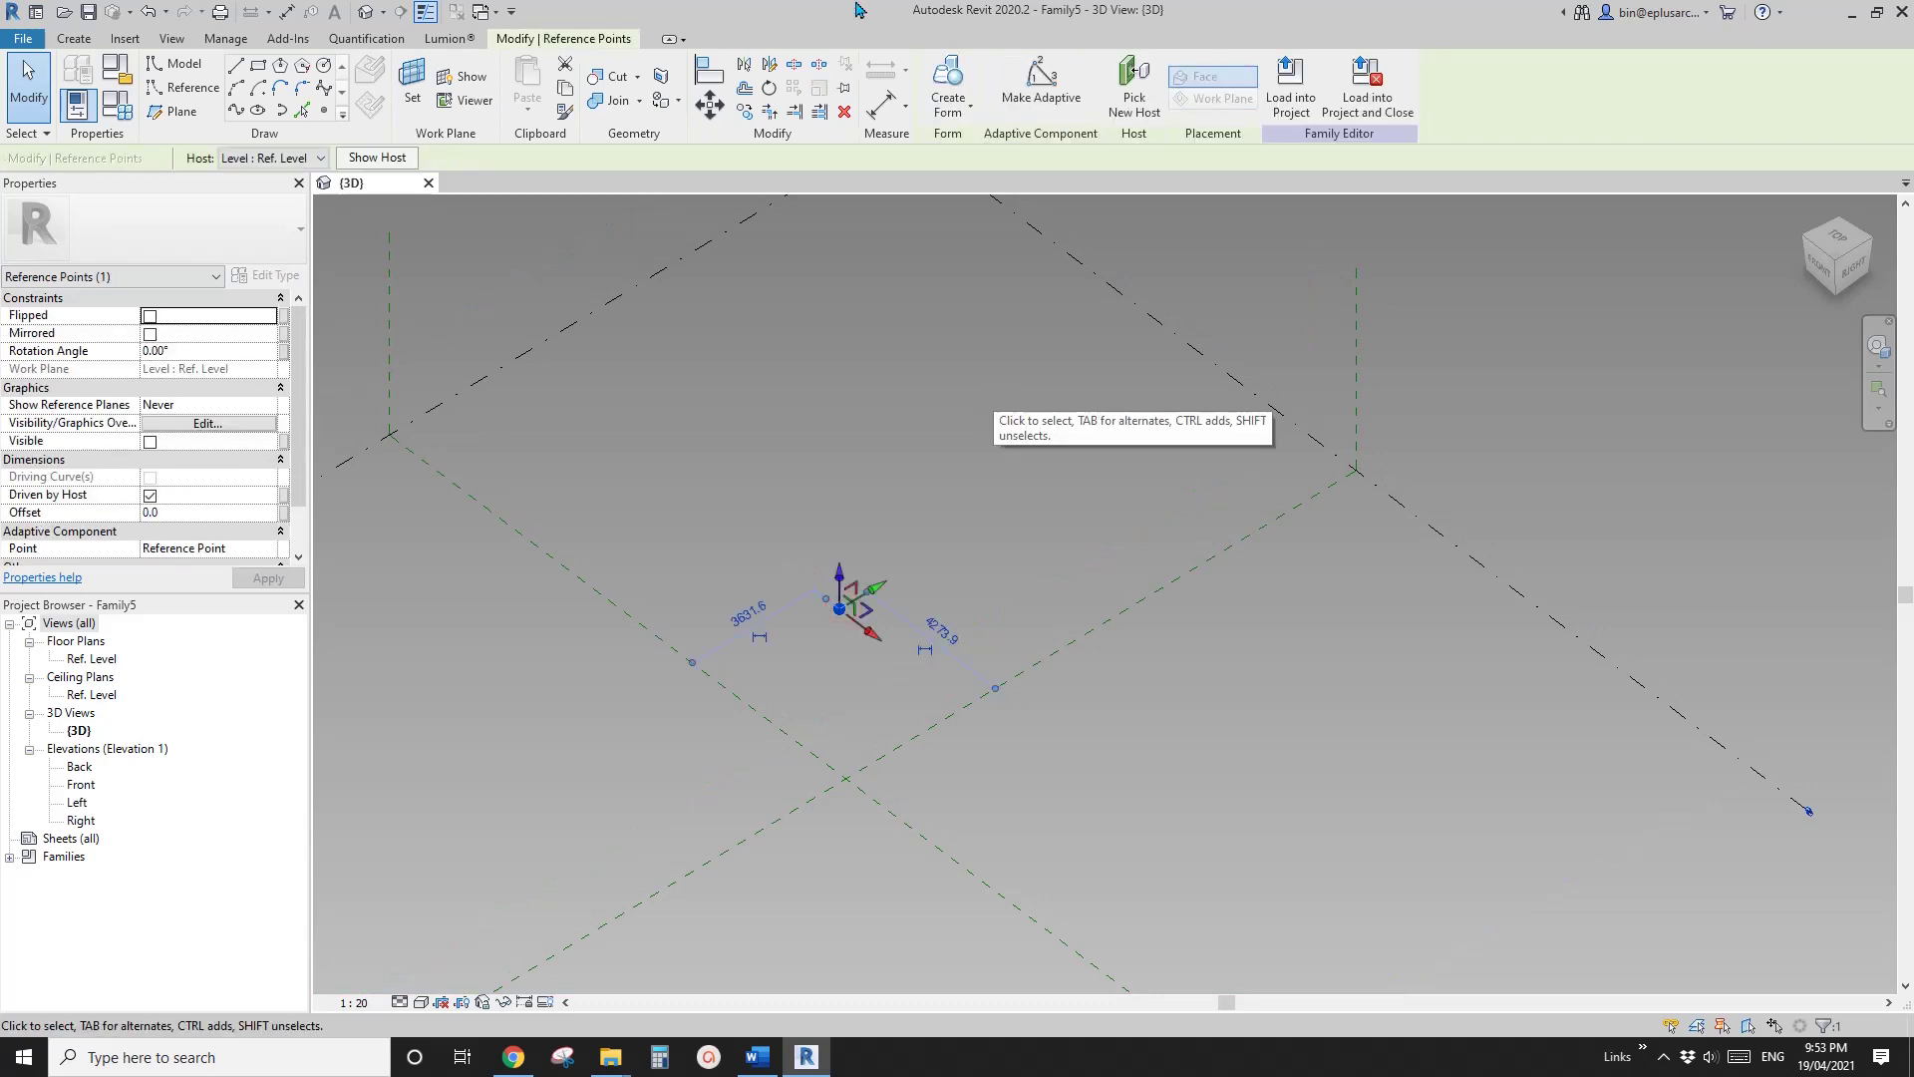
Step: Make the point adaptive point 1 and place a new reference point hosted on it
{"action": "left_click", "coordinate": [1037, 93]}
{"action": "left_click", "coordinate": [932, 461]}
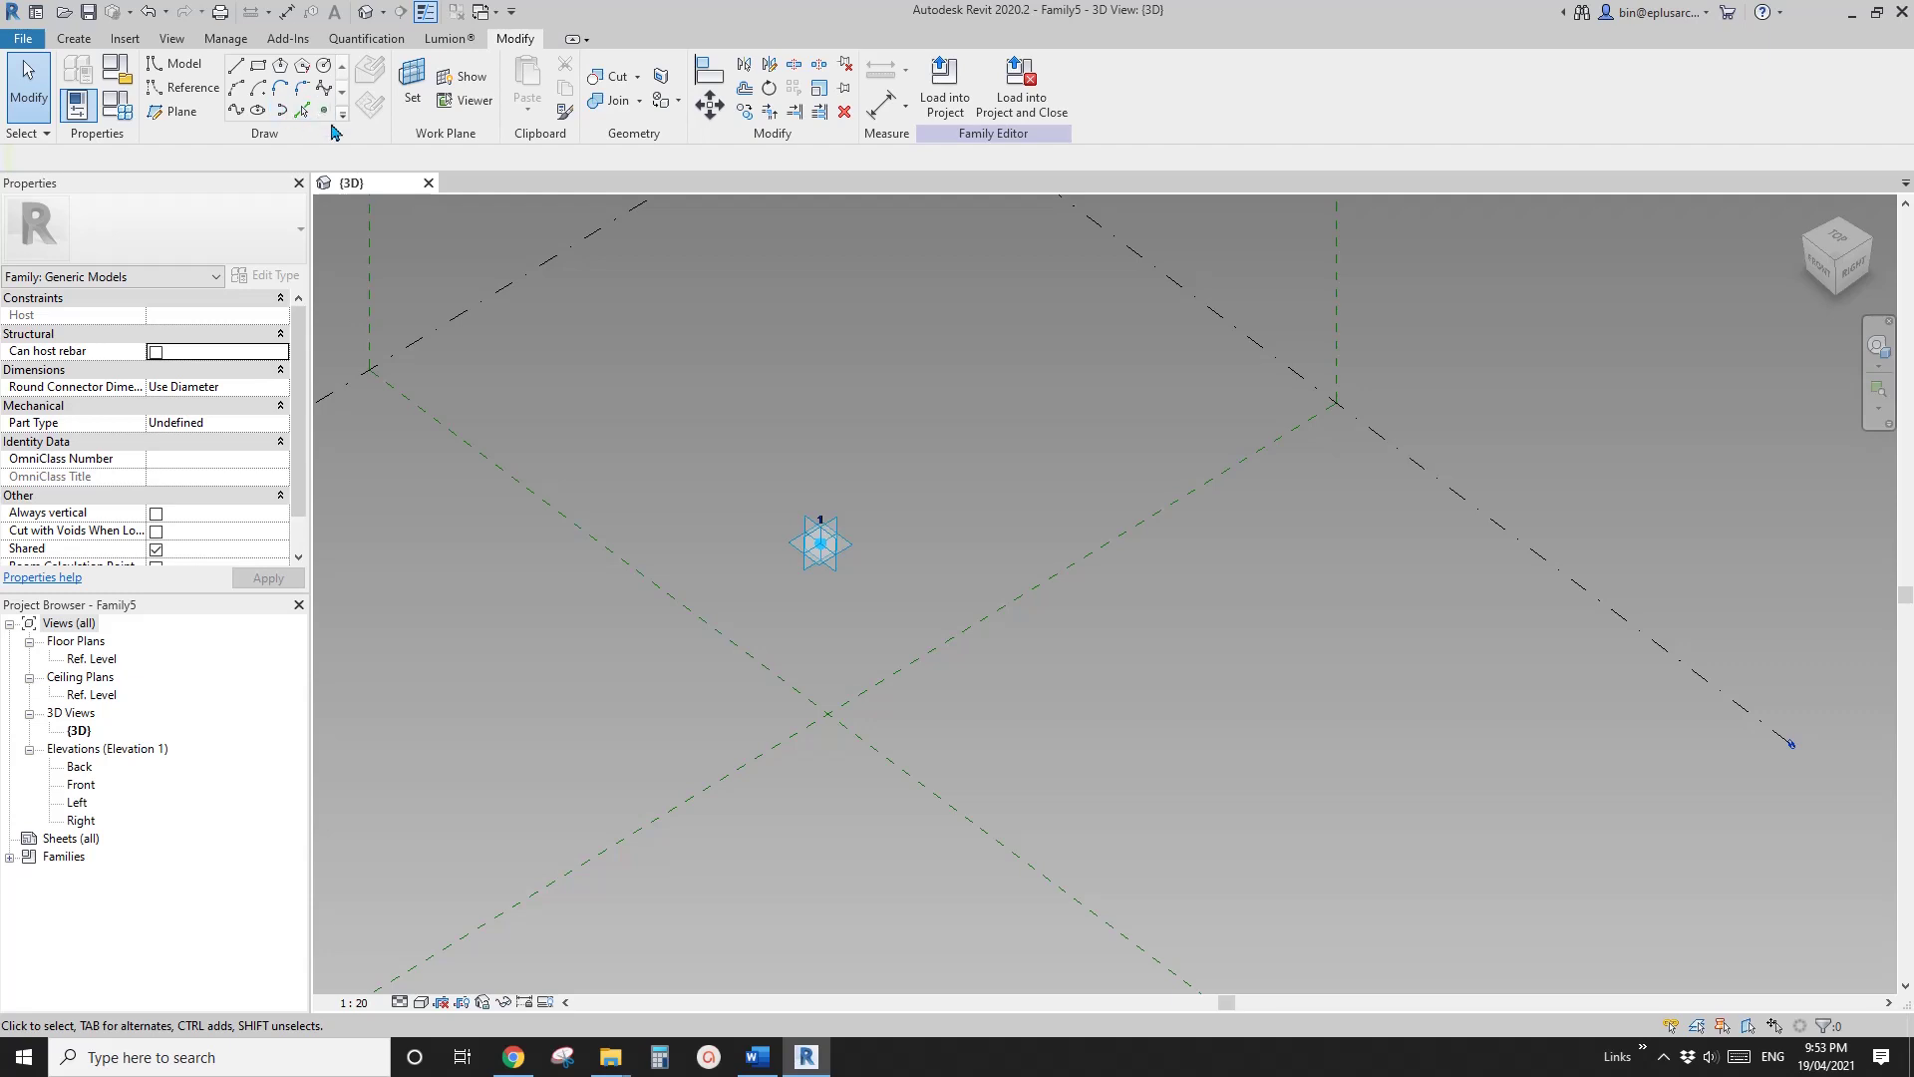
{"action": "left_click", "coordinate": [325, 112]}
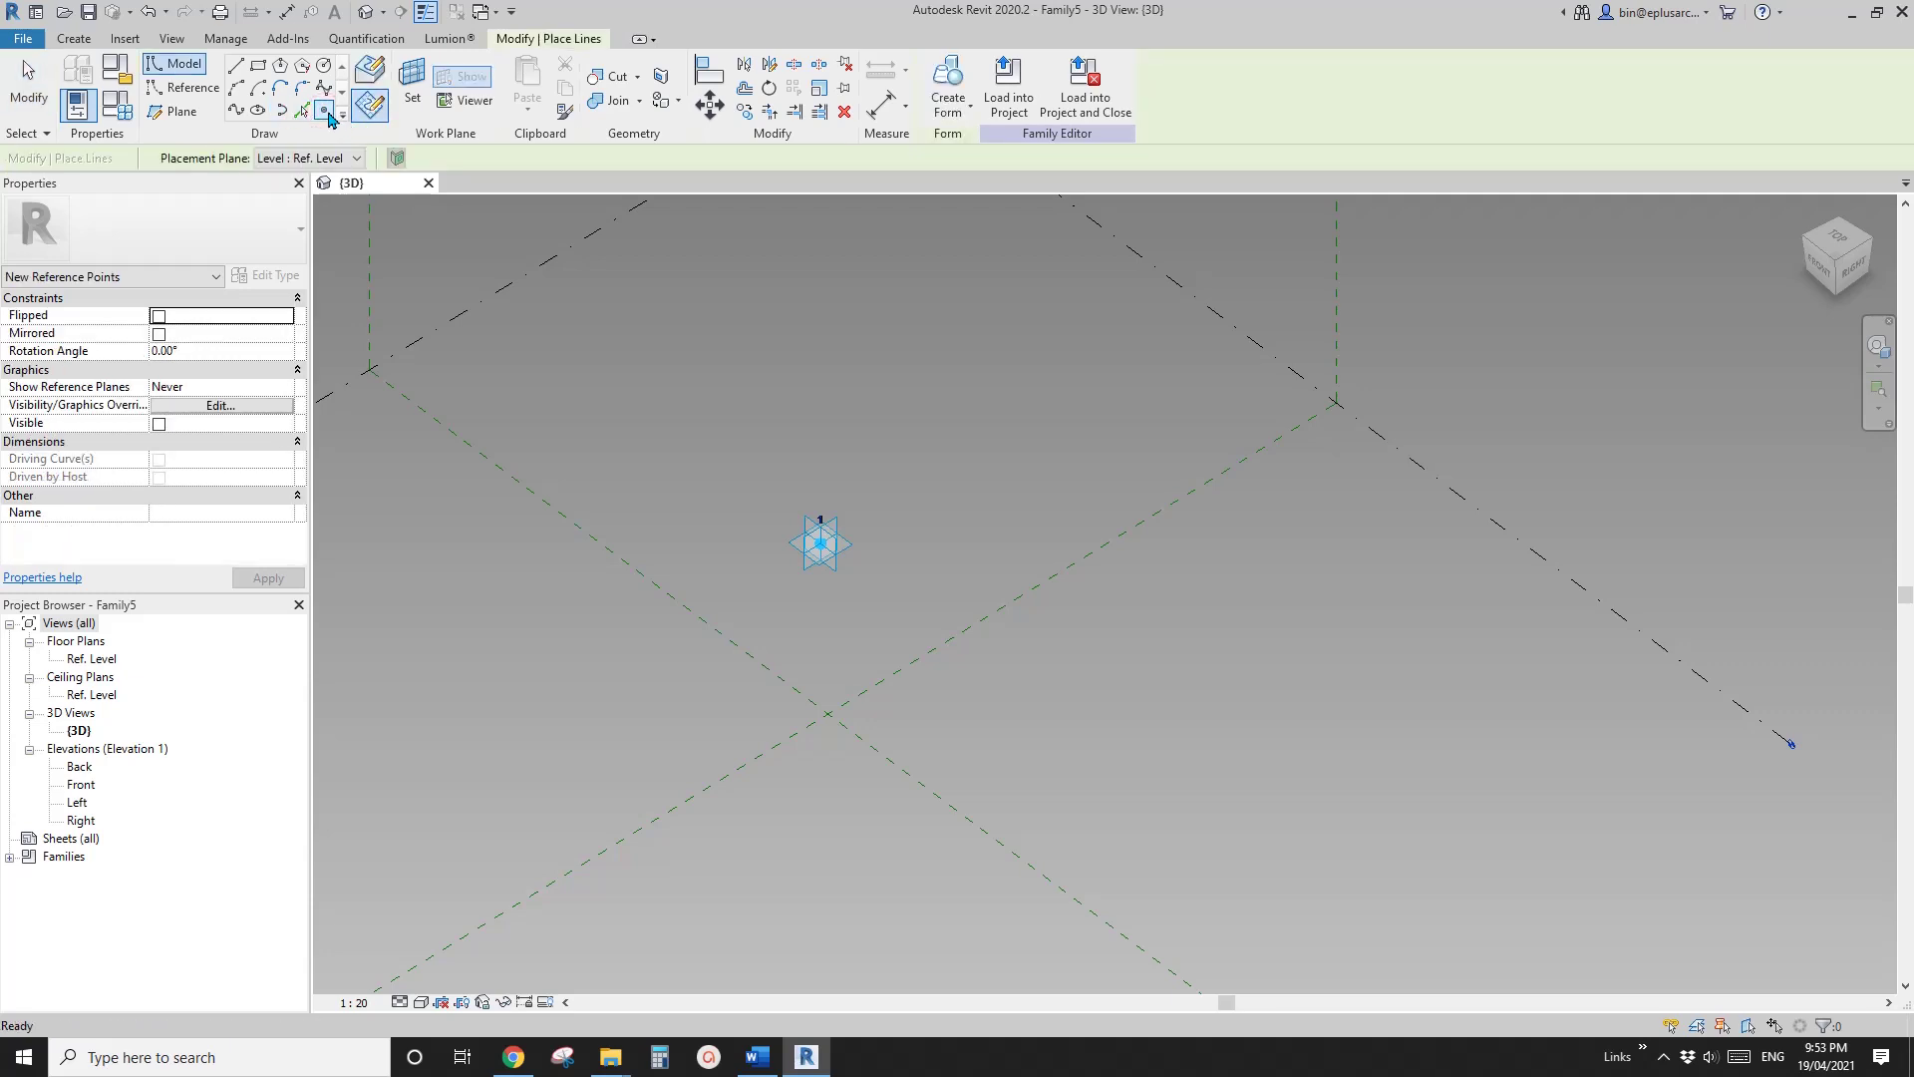
{"action": "left_click", "coordinate": [412, 80]}
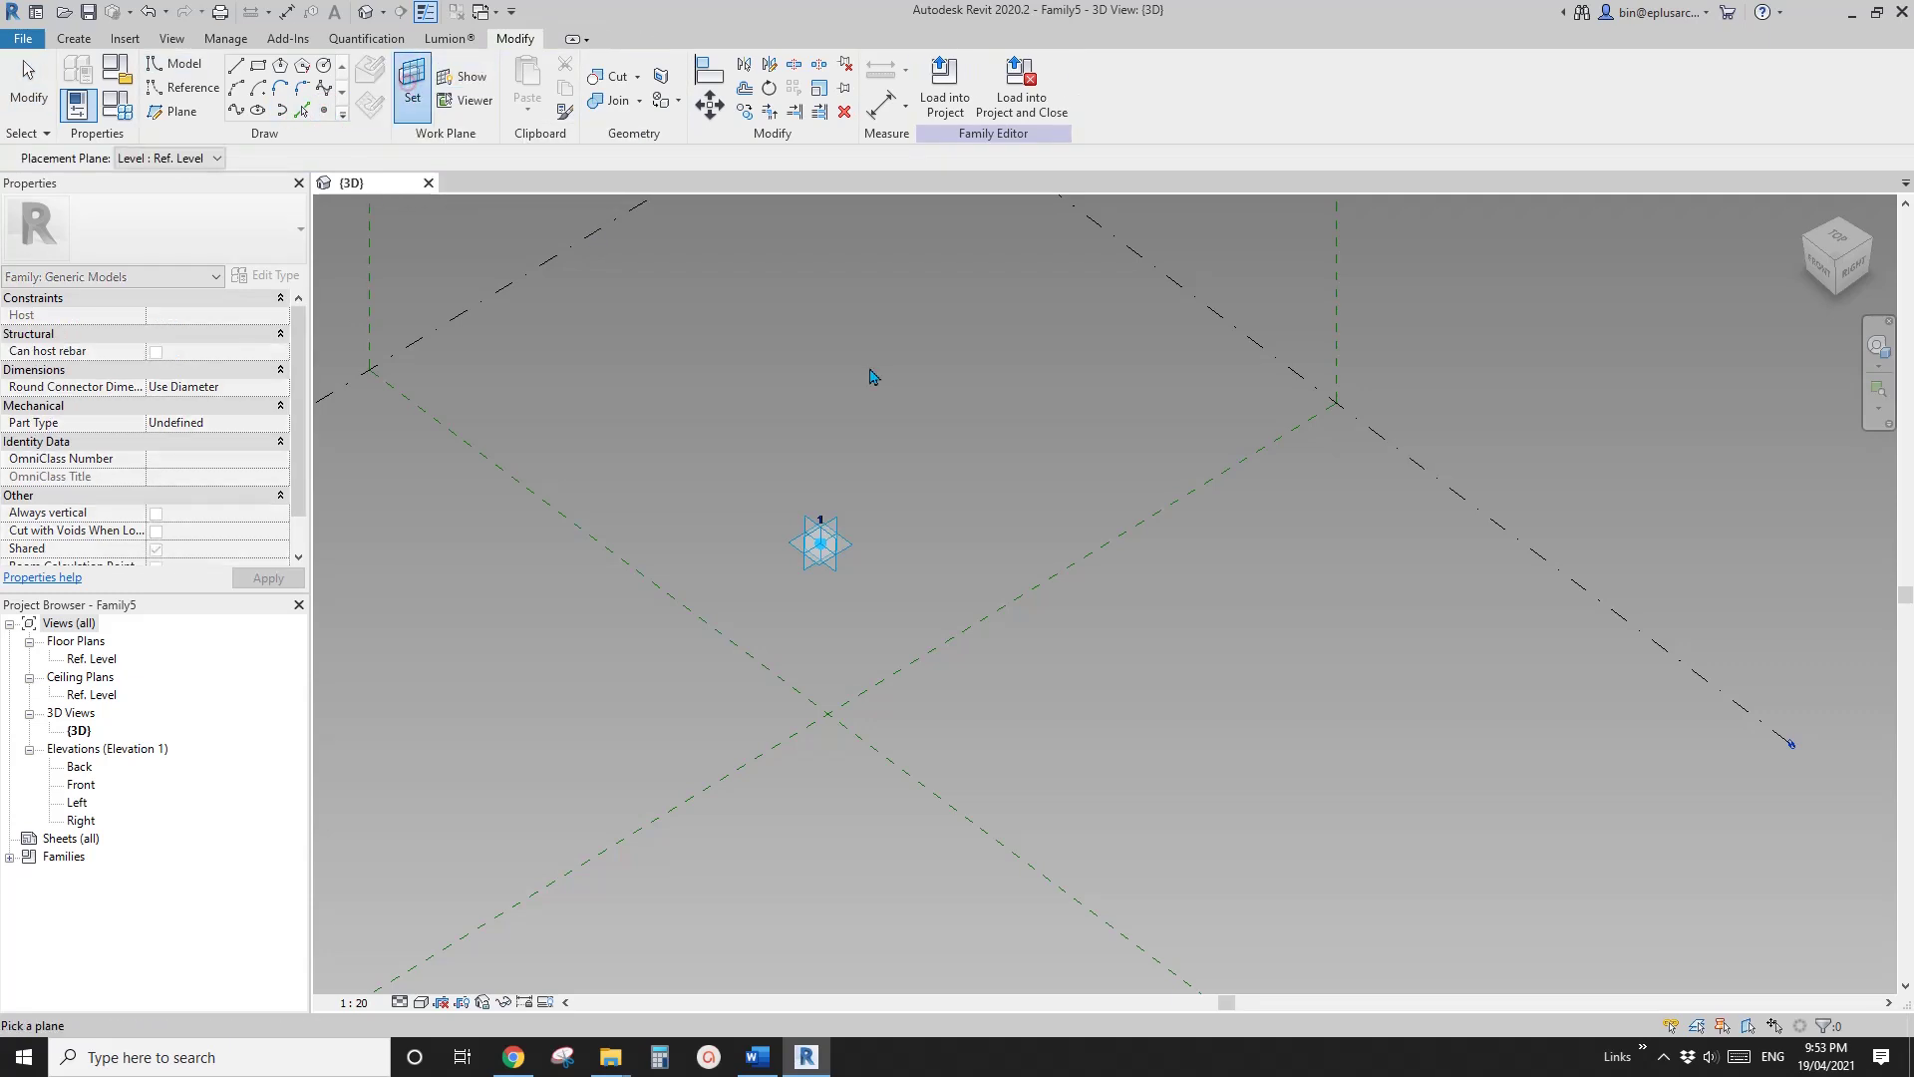
{"action": "left_click", "coordinate": [853, 543]}
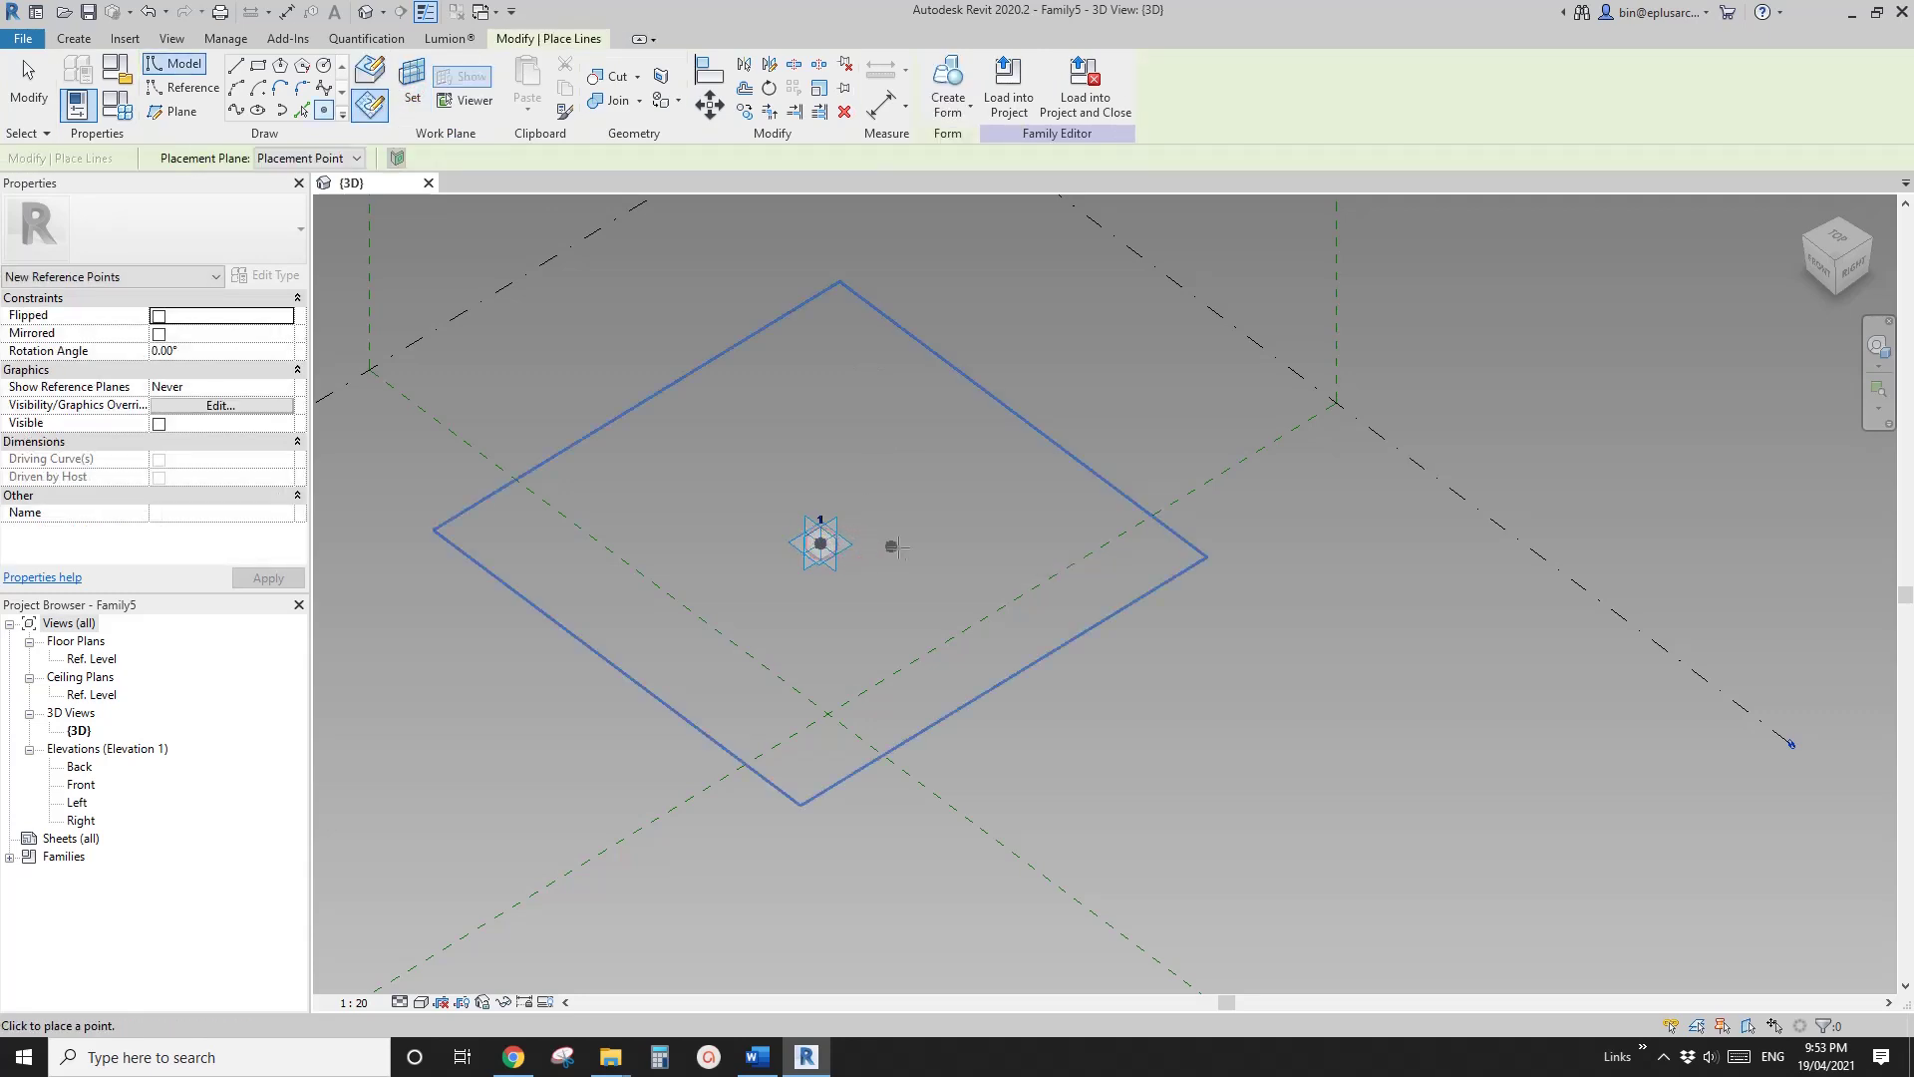
{"action": "key", "text": "Escape"}
{"action": "key", "text": "Escape"}
Step: Raise the hosted reference point above adaptive point 1 to an offset of 2337.4
{"action": "left_click", "coordinate": [823, 554]}
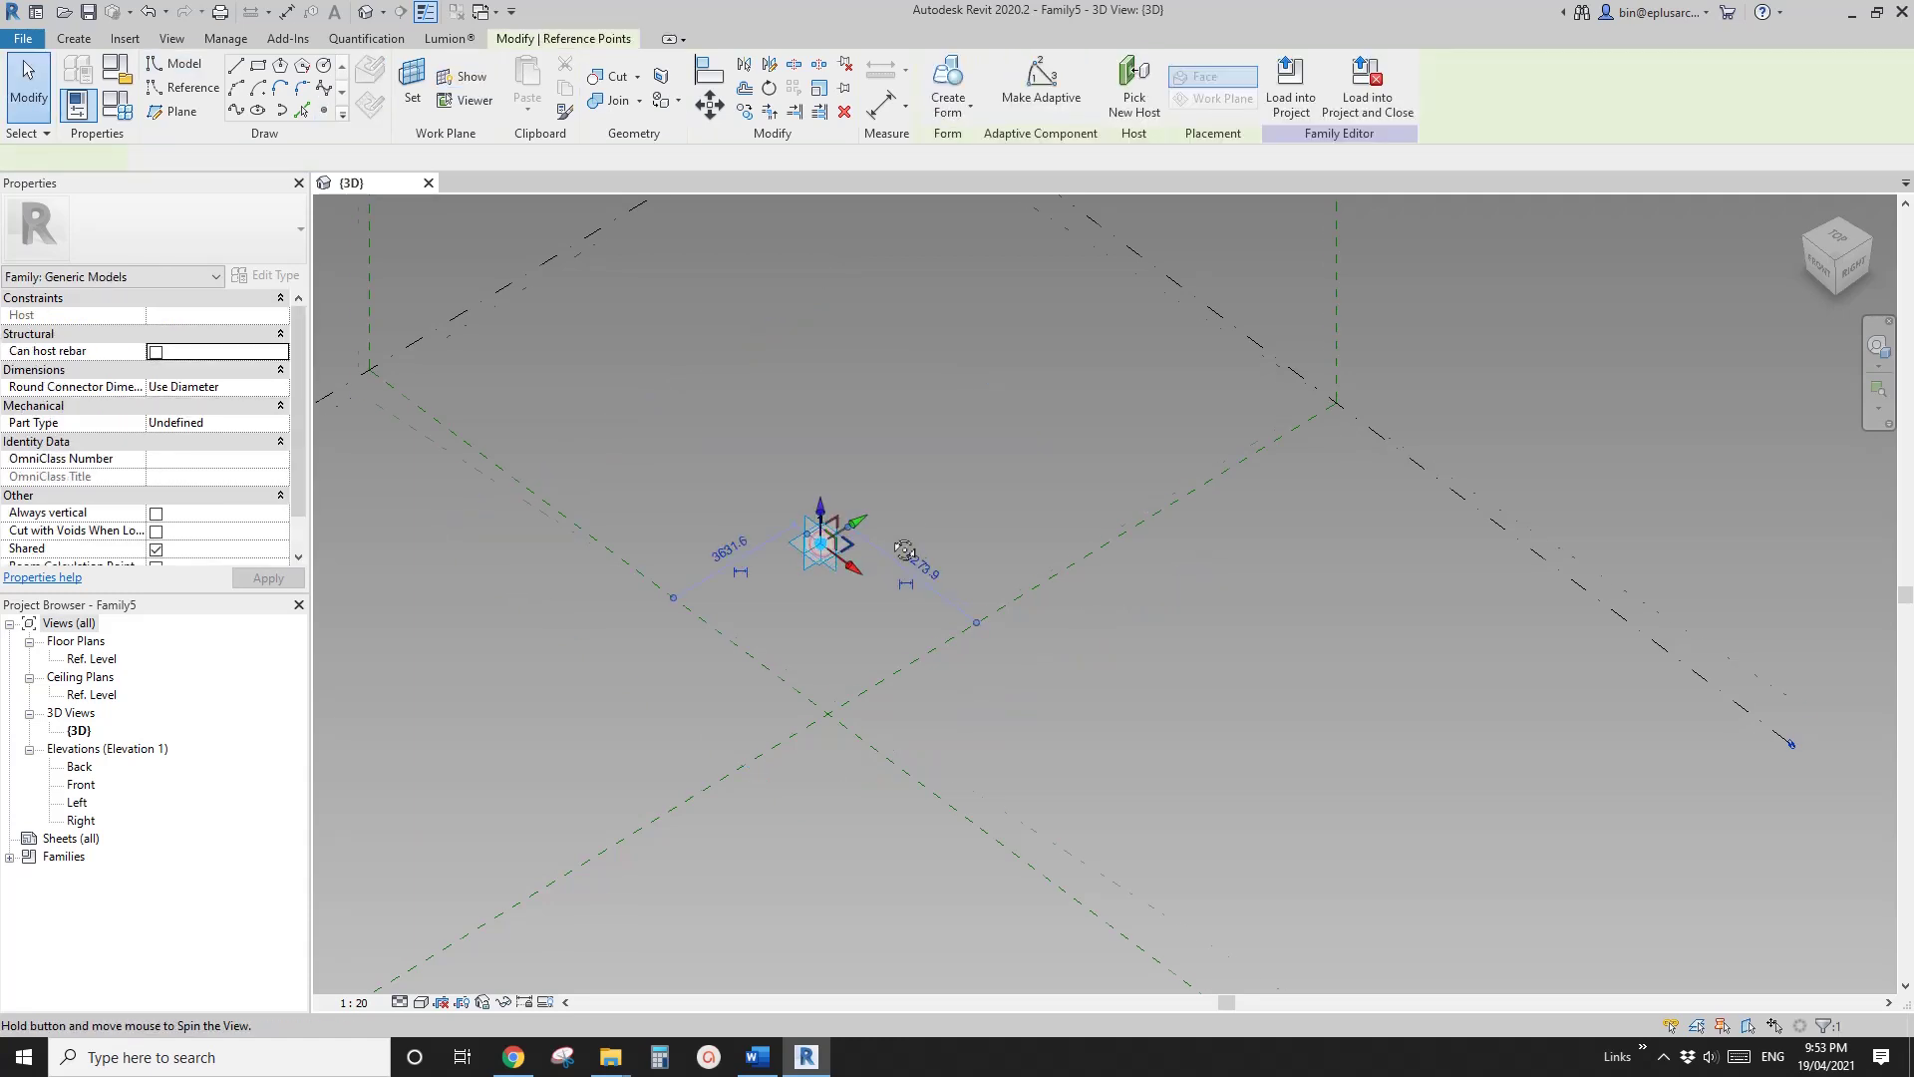
{"action": "middle_click_drag", "start_coordinate": [823, 552], "coordinate": [944, 398], "text": "shift"}
{"action": "left_click_drag", "start_coordinate": [823, 498], "coordinate": [828, 409]}
{"action": "middle_click_drag", "start_coordinate": [827, 408], "coordinate": [927, 520], "text": "shift"}
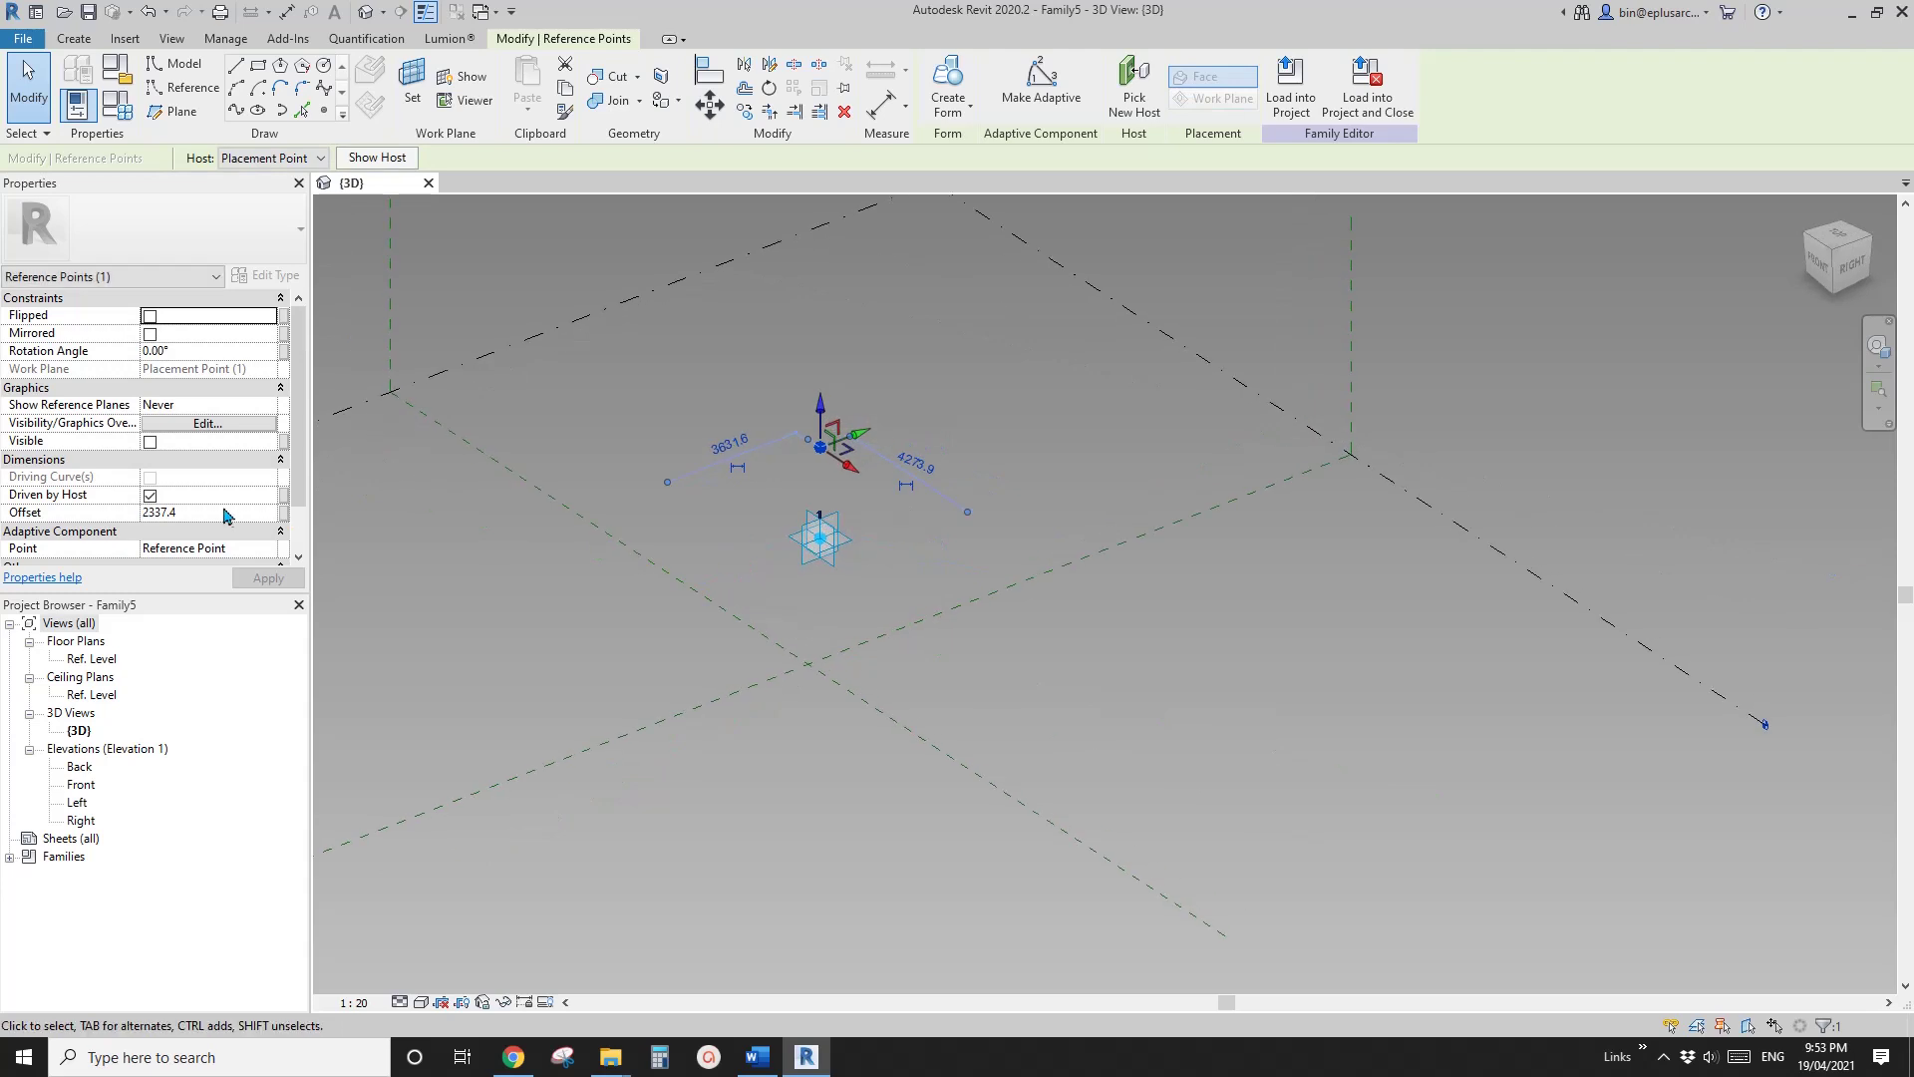
{"action": "scroll", "coordinate": [664, 398], "scroll_direction": "up", "scroll_amount": 2}
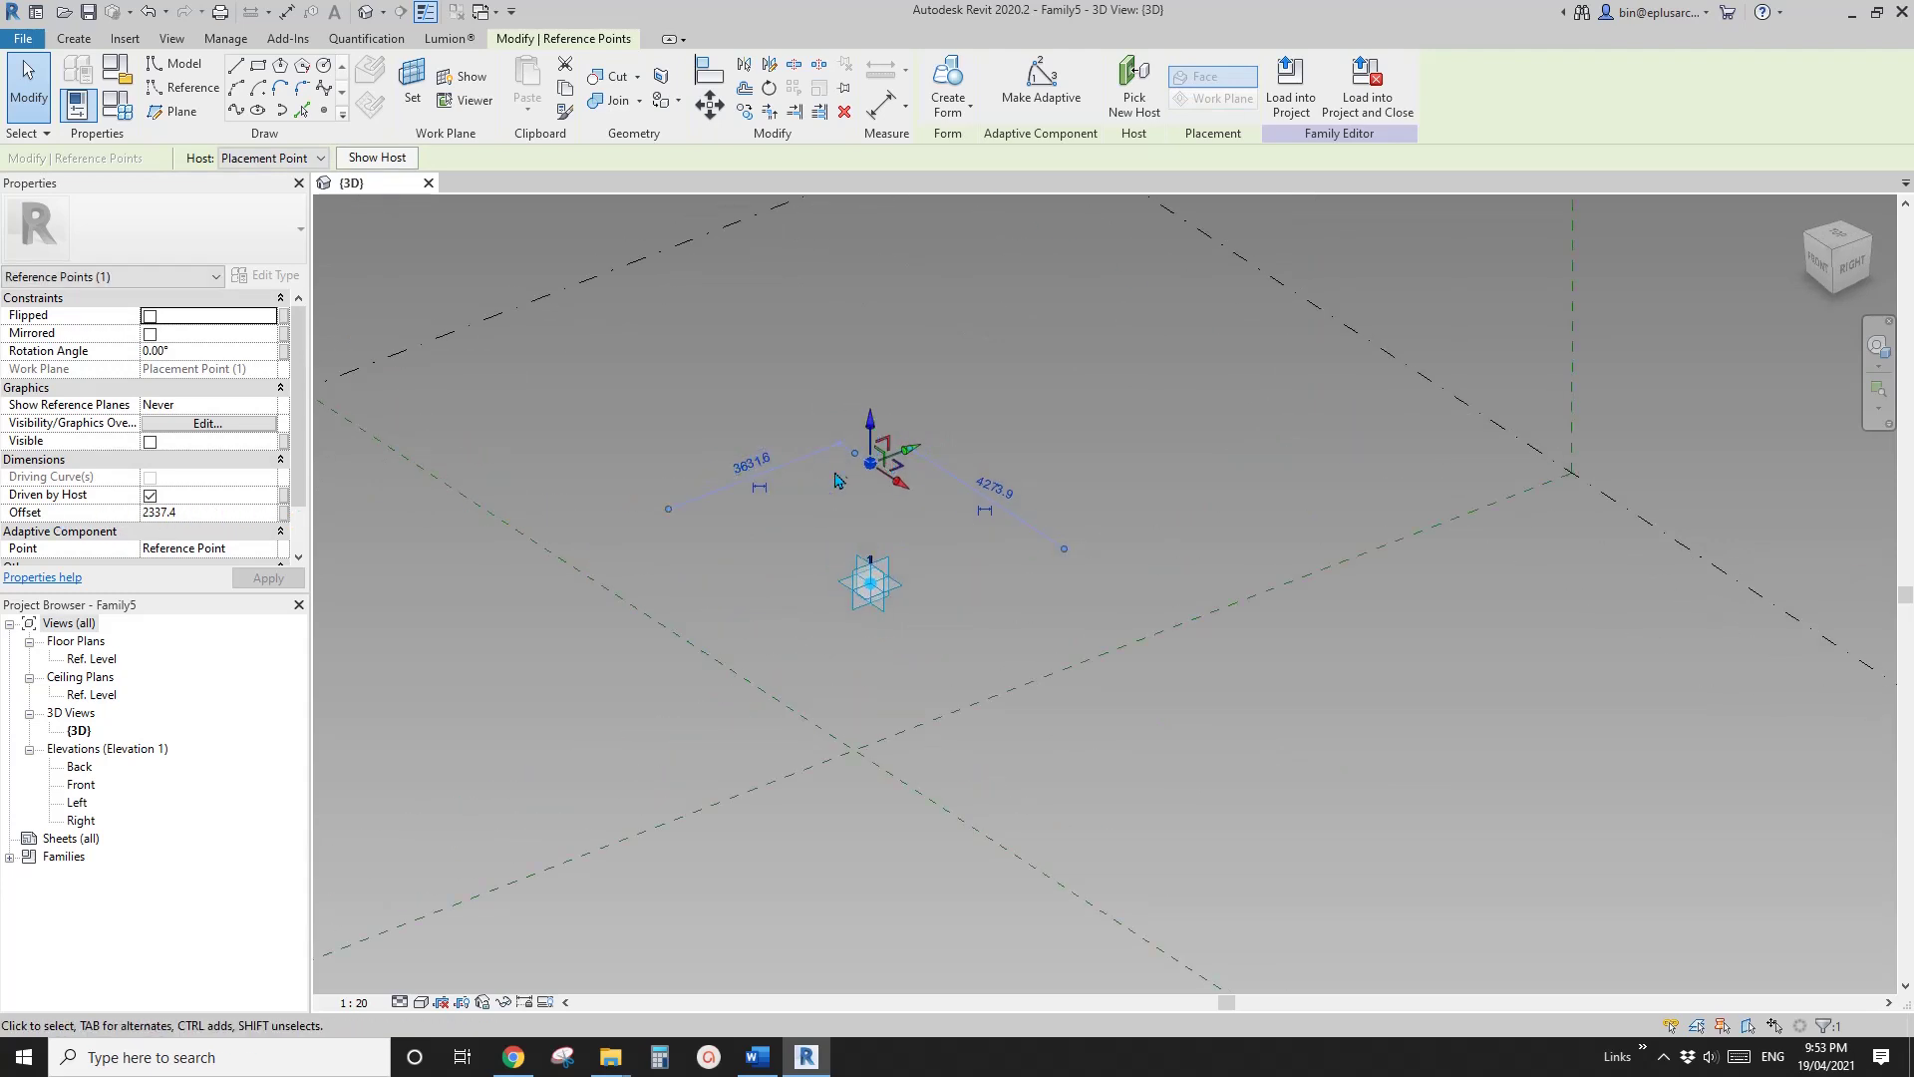
{"action": "middle_click_drag", "start_coordinate": [835, 474], "coordinate": [908, 473], "text": "shift"}
{"action": "scroll", "coordinate": [905, 453], "scroll_direction": "up", "scroll_amount": 3}
Step: Reselect the raised point and orbit around the two stacked points to inspect them
{"action": "left_click", "coordinate": [912, 469]}
{"action": "left_click", "coordinate": [856, 478]}
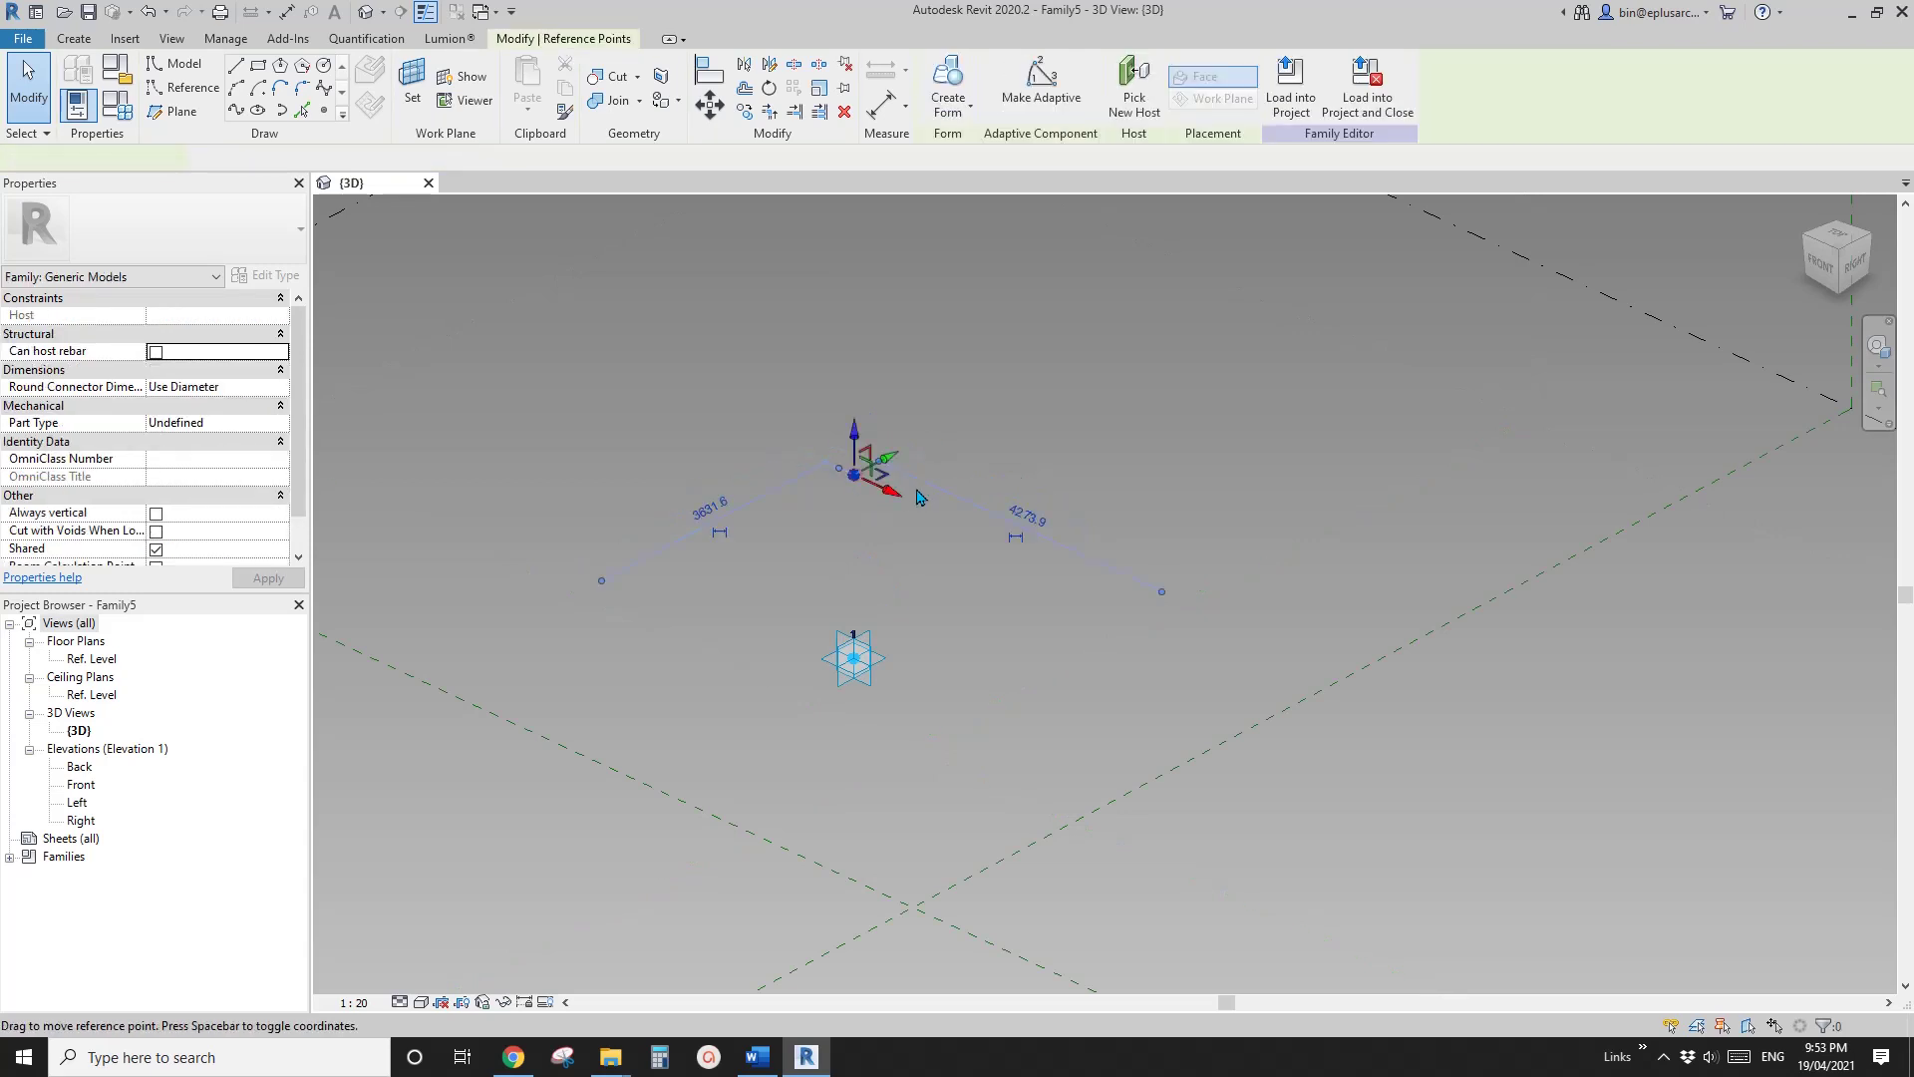
{"action": "left_click", "coordinate": [859, 476]}
{"action": "middle_click_drag", "start_coordinate": [861, 488], "coordinate": [868, 530], "text": "shift"}
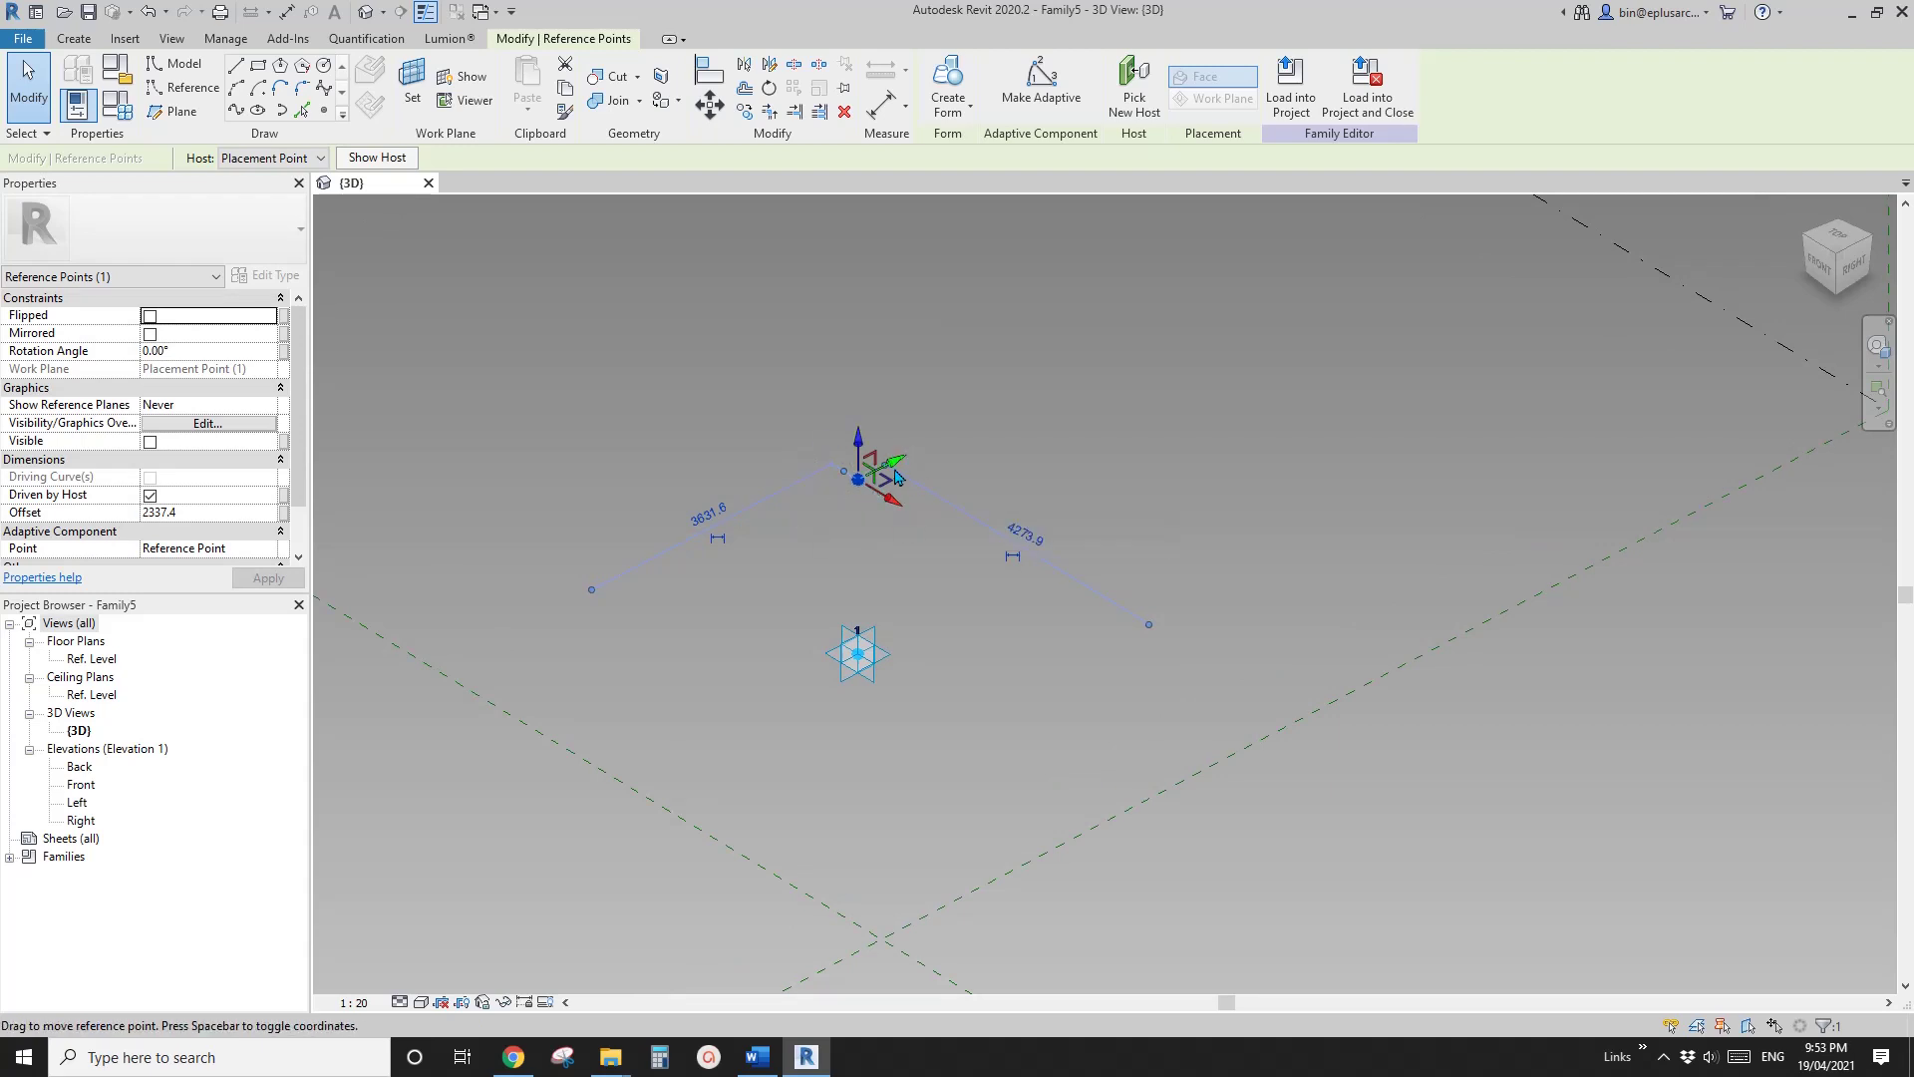
{"action": "middle_click_drag", "start_coordinate": [672, 495], "coordinate": [654, 493], "text": "shift"}
{"action": "middle_click_drag", "start_coordinate": [894, 513], "coordinate": [925, 479]}
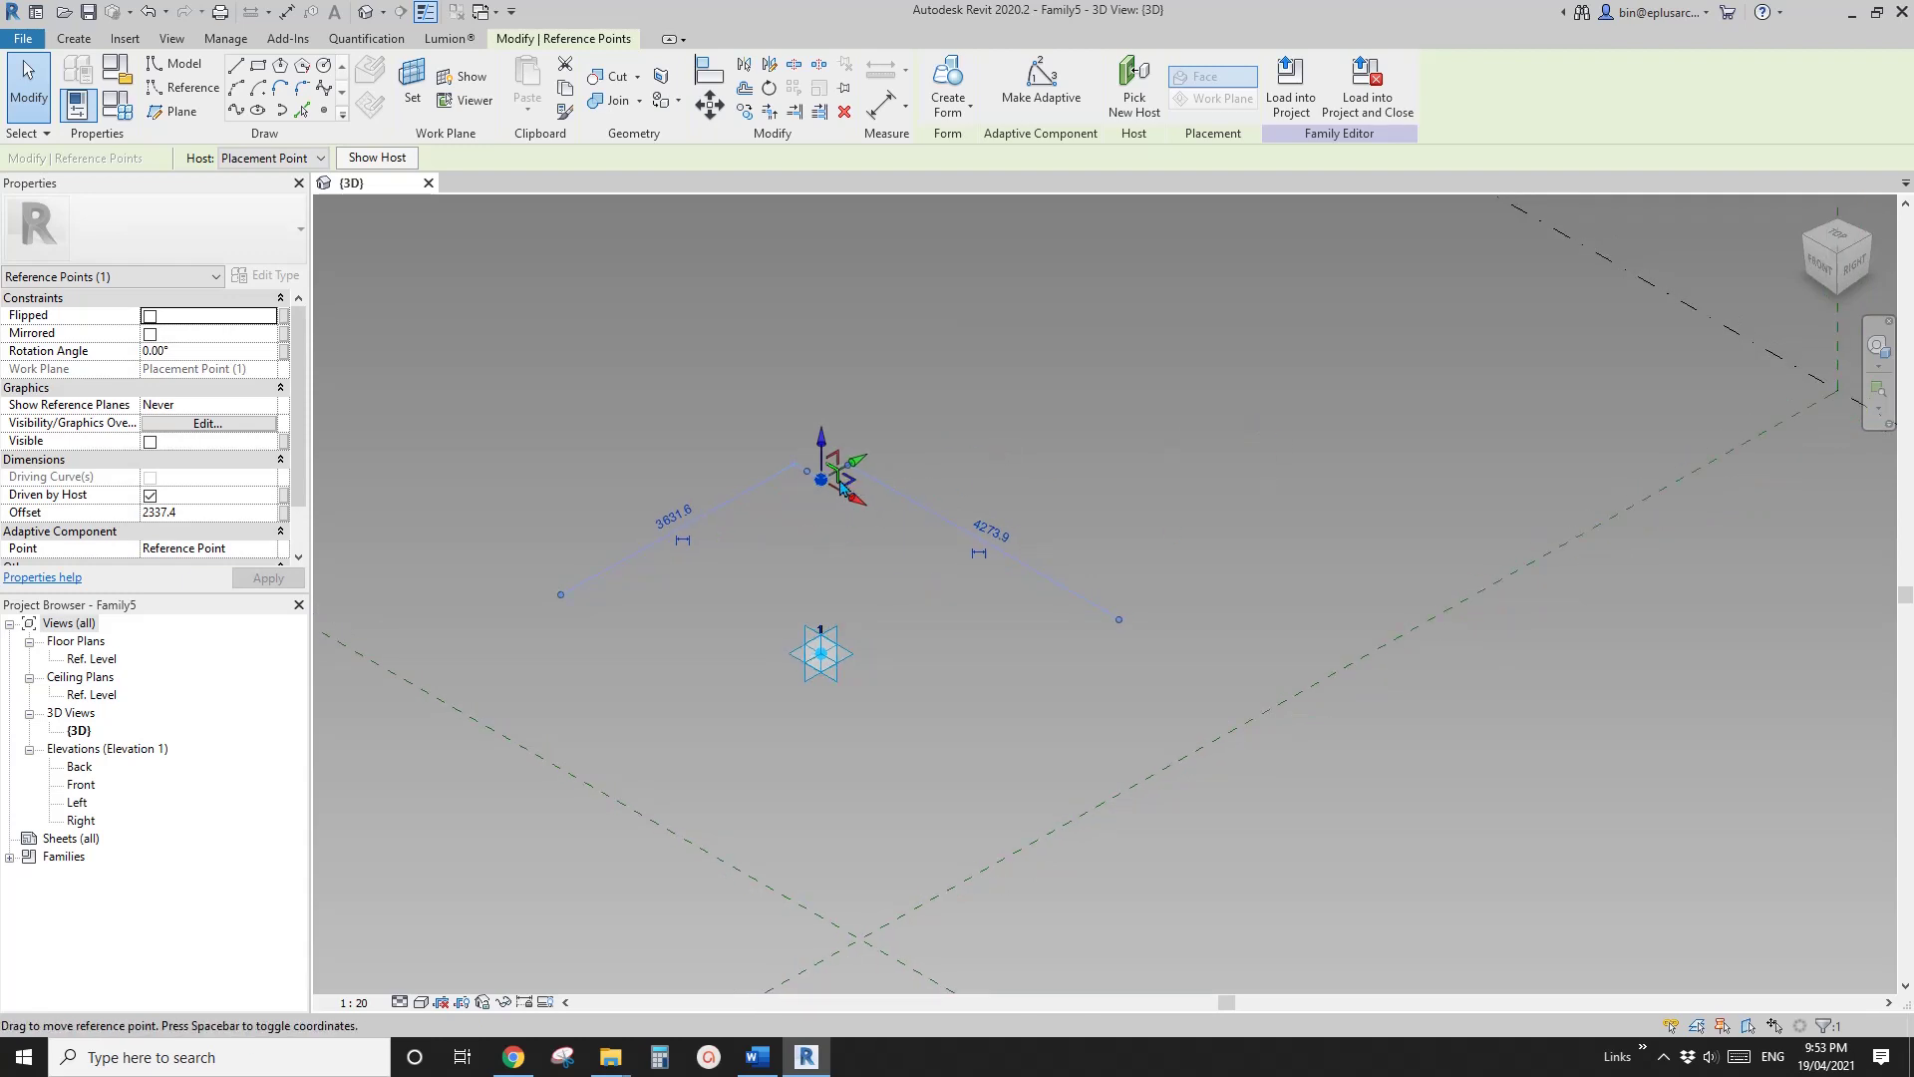
{"action": "middle_click_drag", "start_coordinate": [908, 525], "coordinate": [694, 492], "text": "shift"}
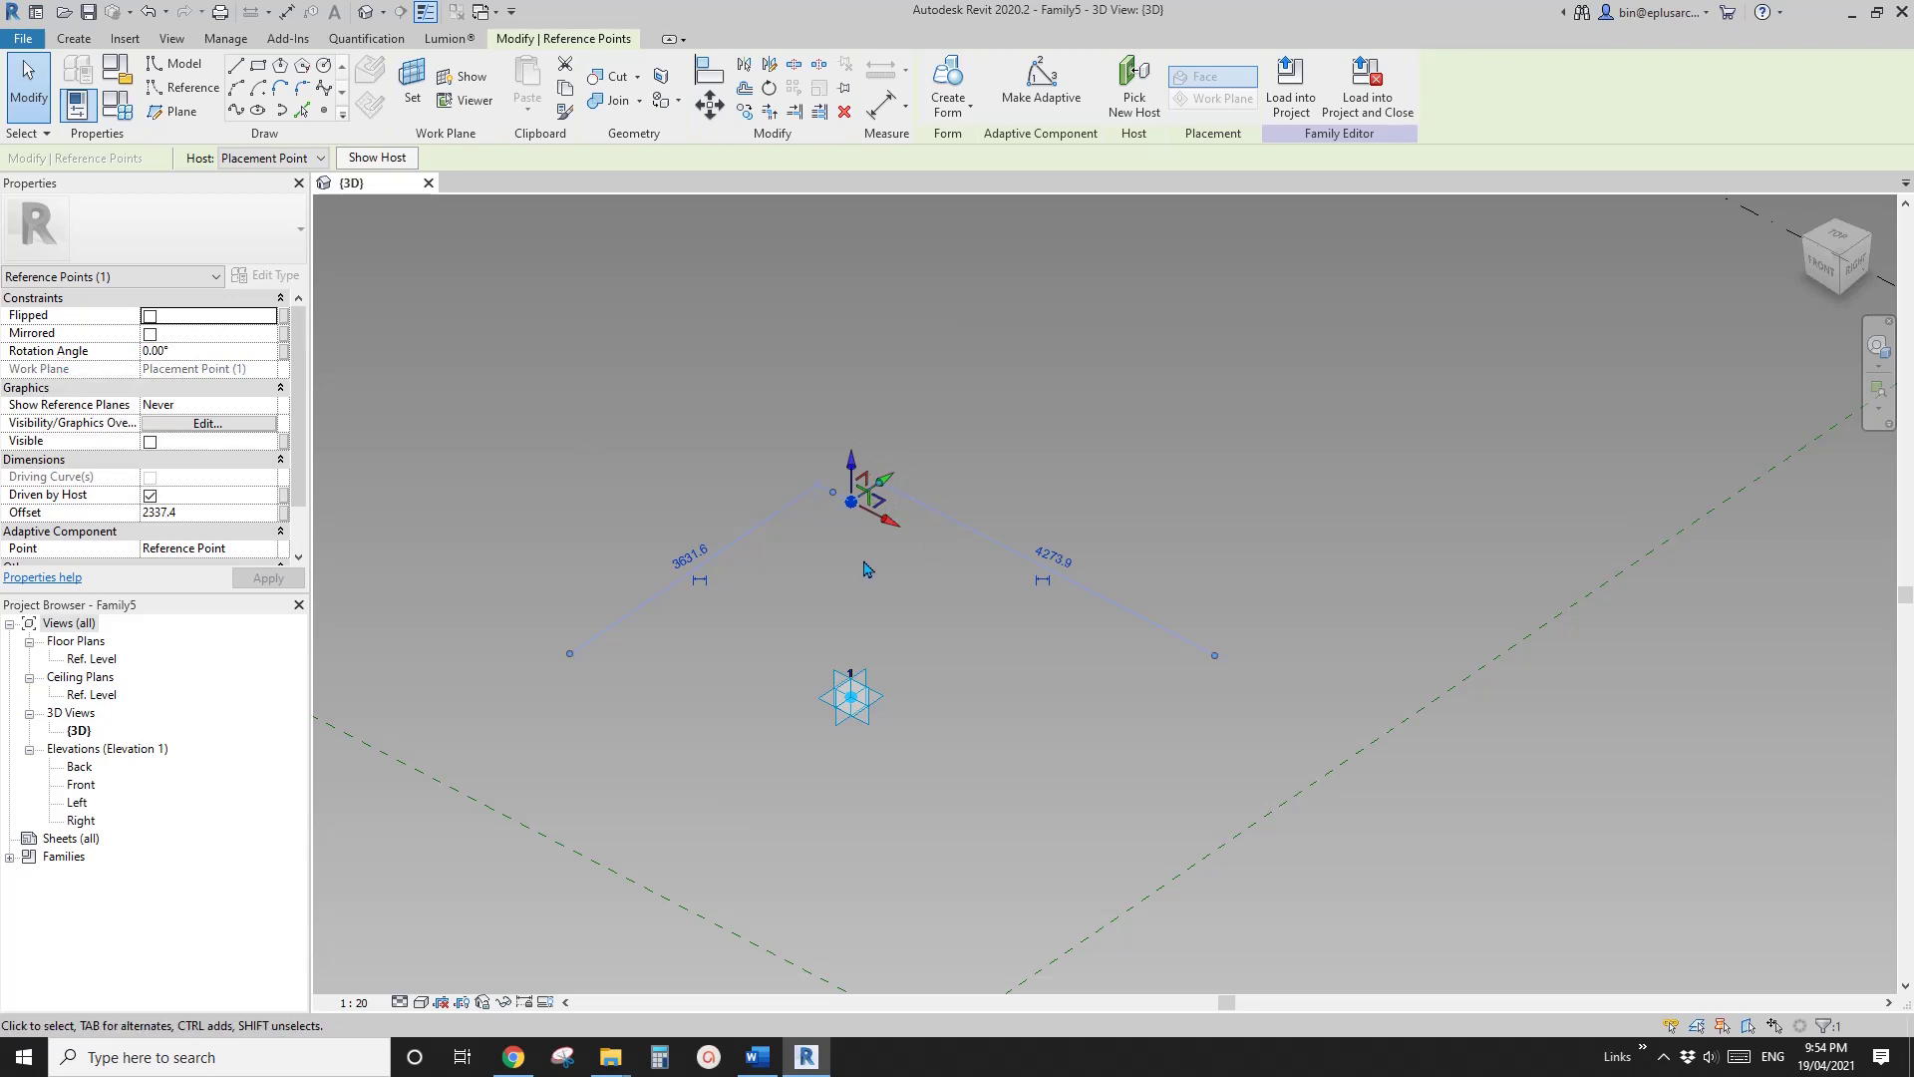
{"action": "middle_click_drag", "start_coordinate": [914, 583], "coordinate": [881, 611]}
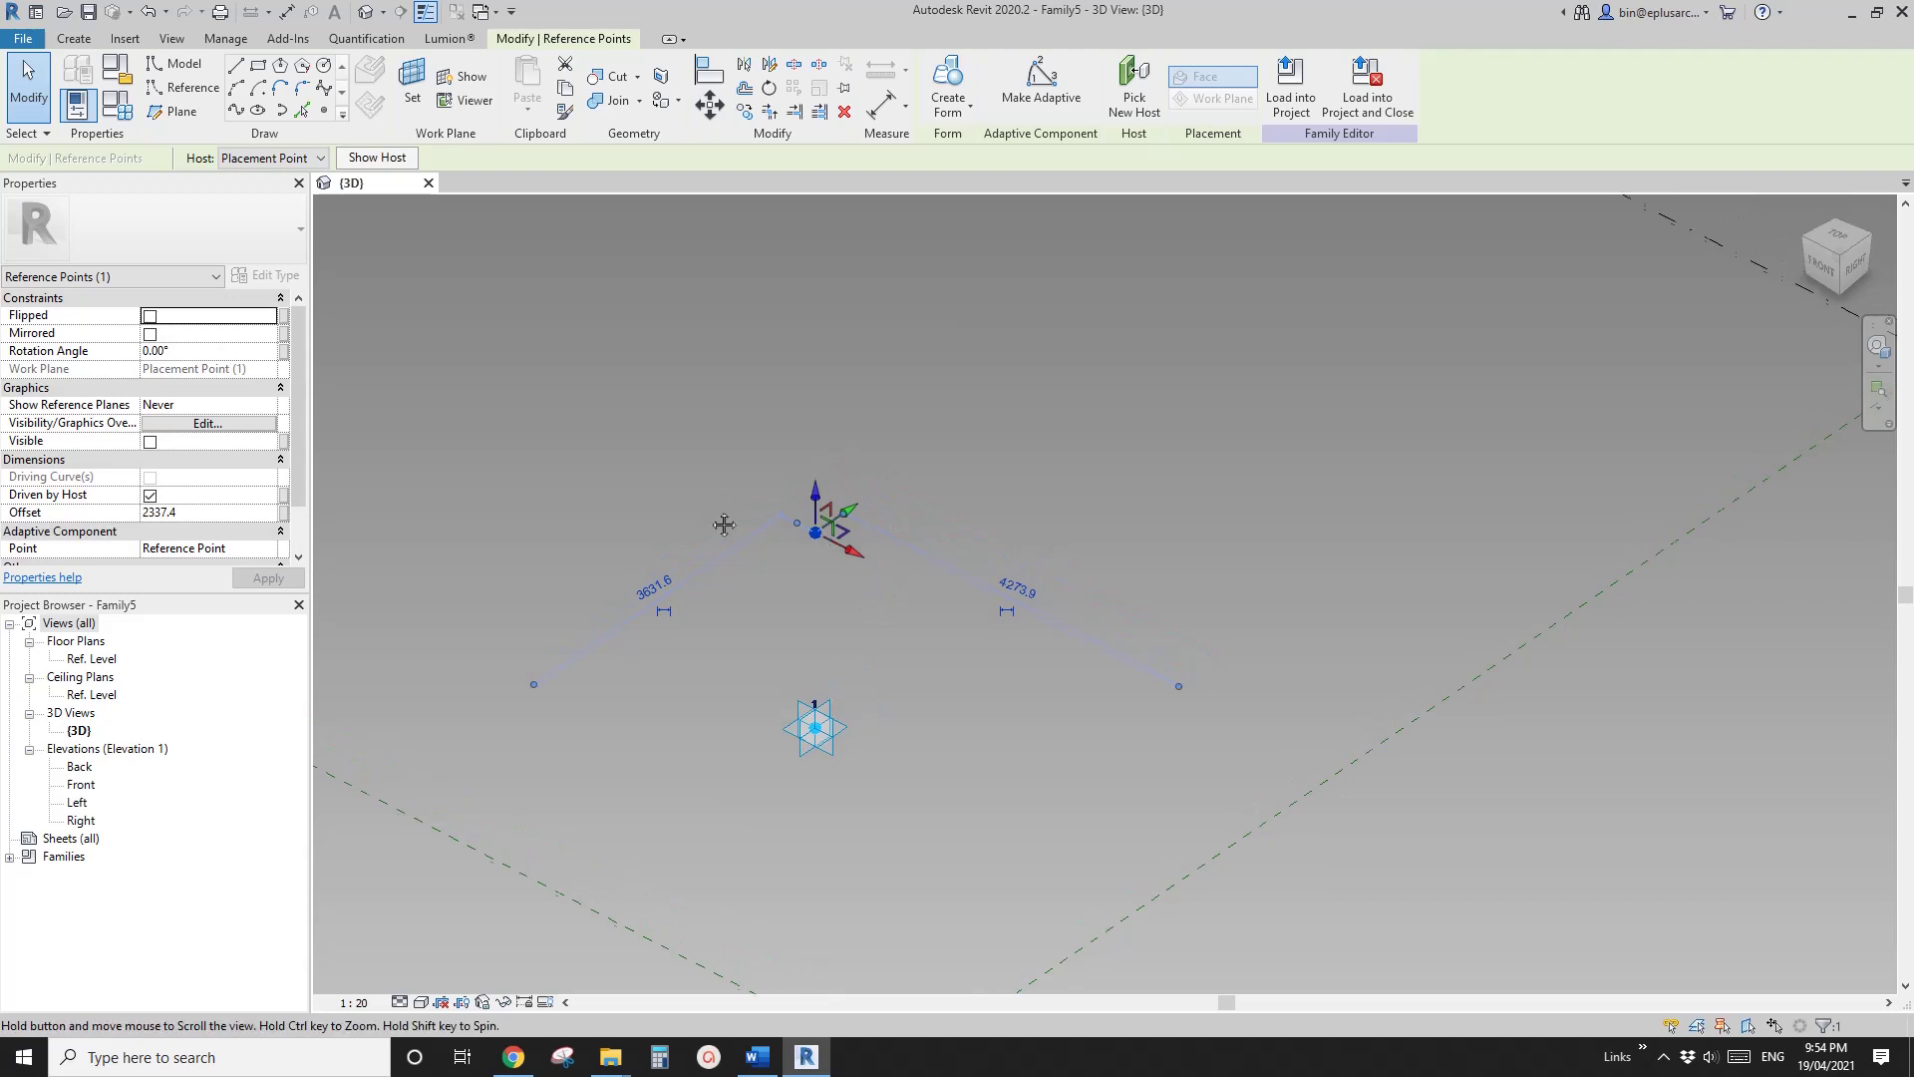
{"action": "middle_click_drag", "start_coordinate": [736, 522], "coordinate": [691, 535]}
Step: Place another reference point hosted on the raised point, dismissing the identical-points warning
{"action": "left_click", "coordinate": [829, 684]}
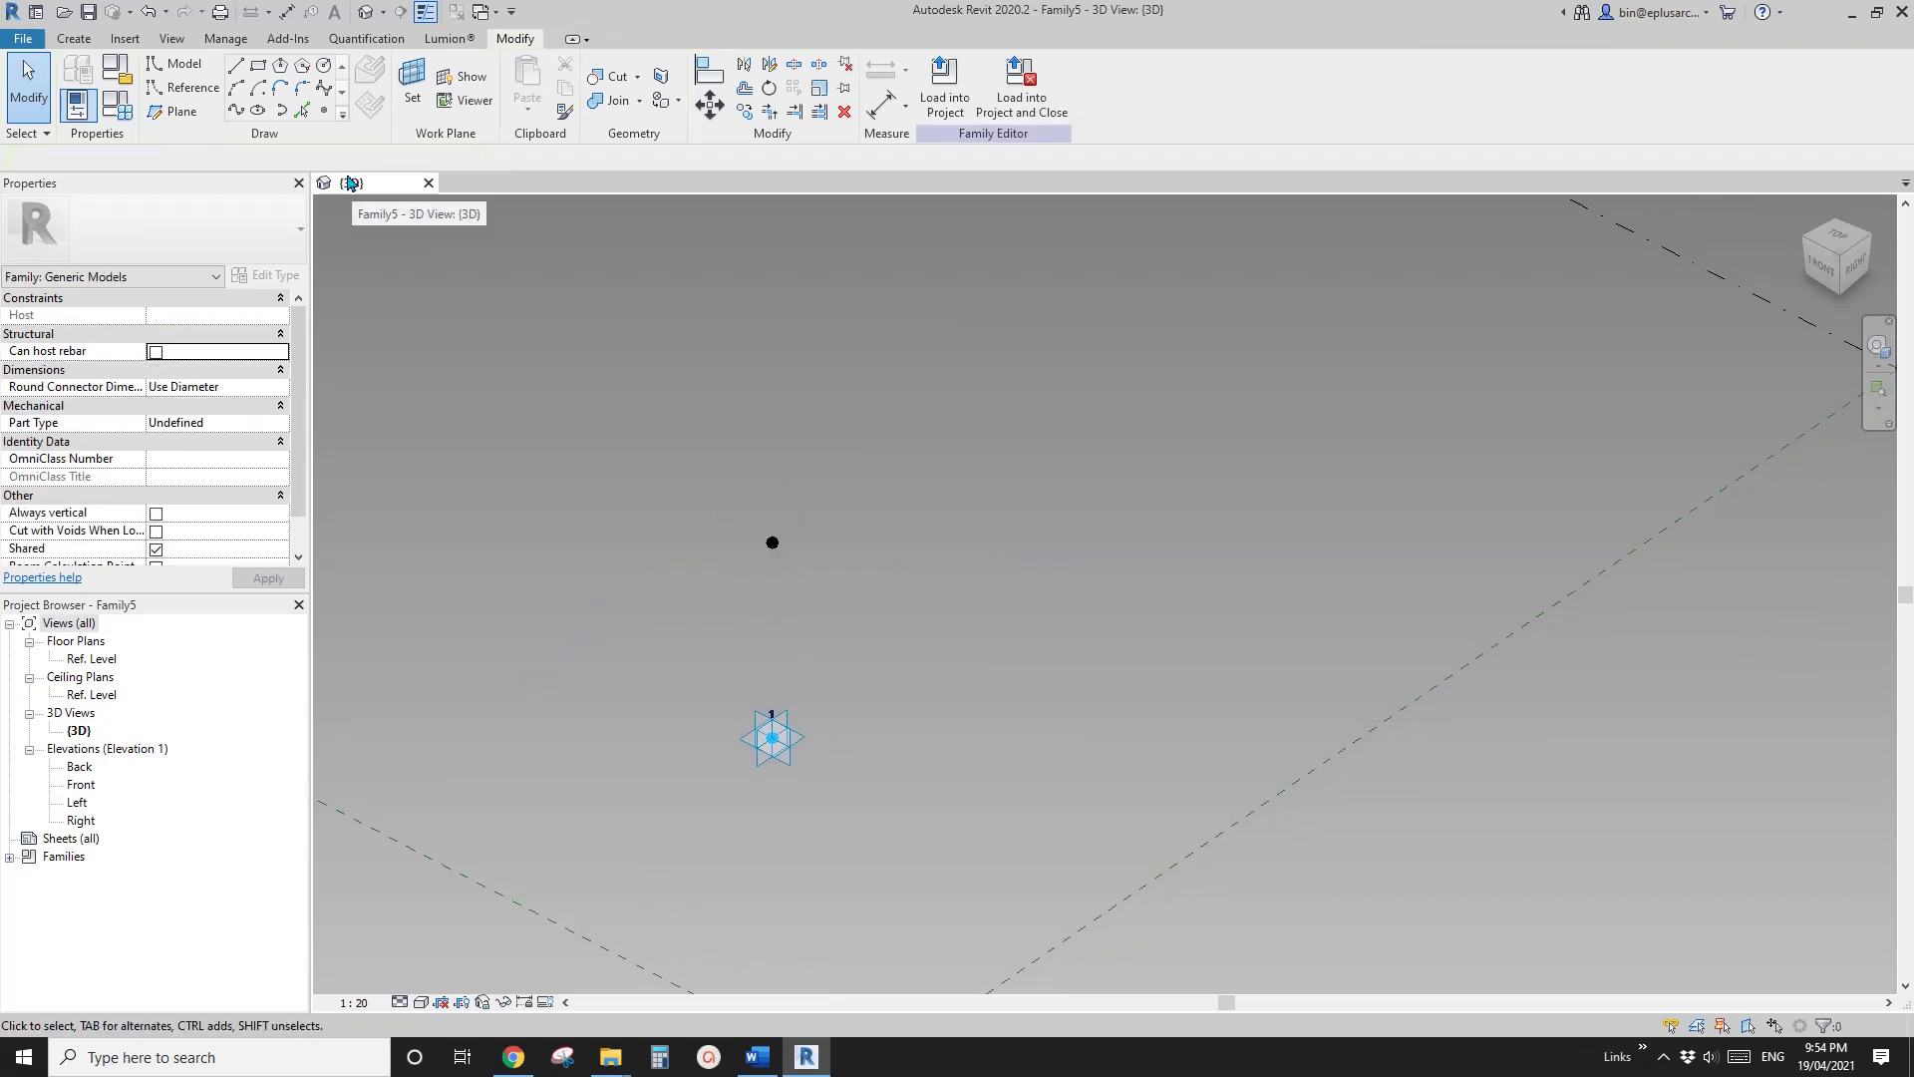
{"action": "left_click", "coordinate": [326, 111]}
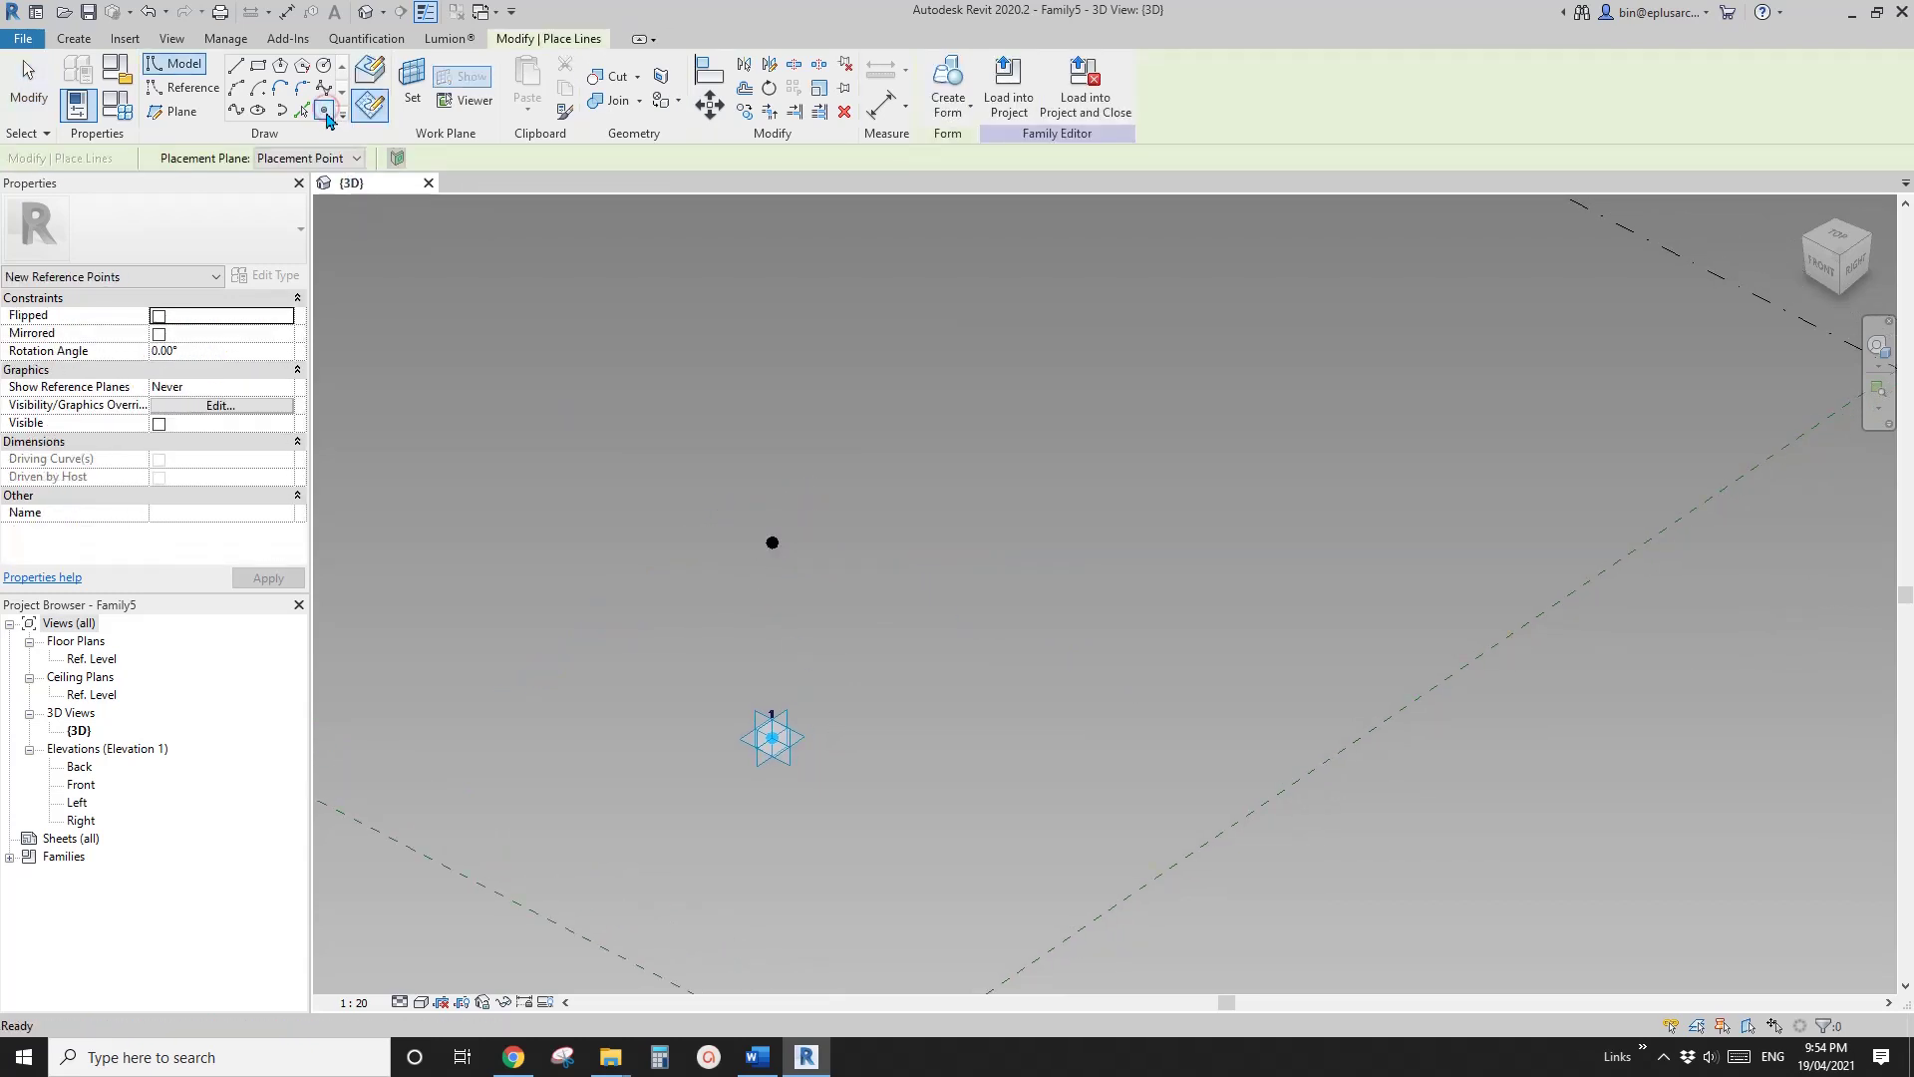
{"action": "left_click", "coordinate": [411, 82]}
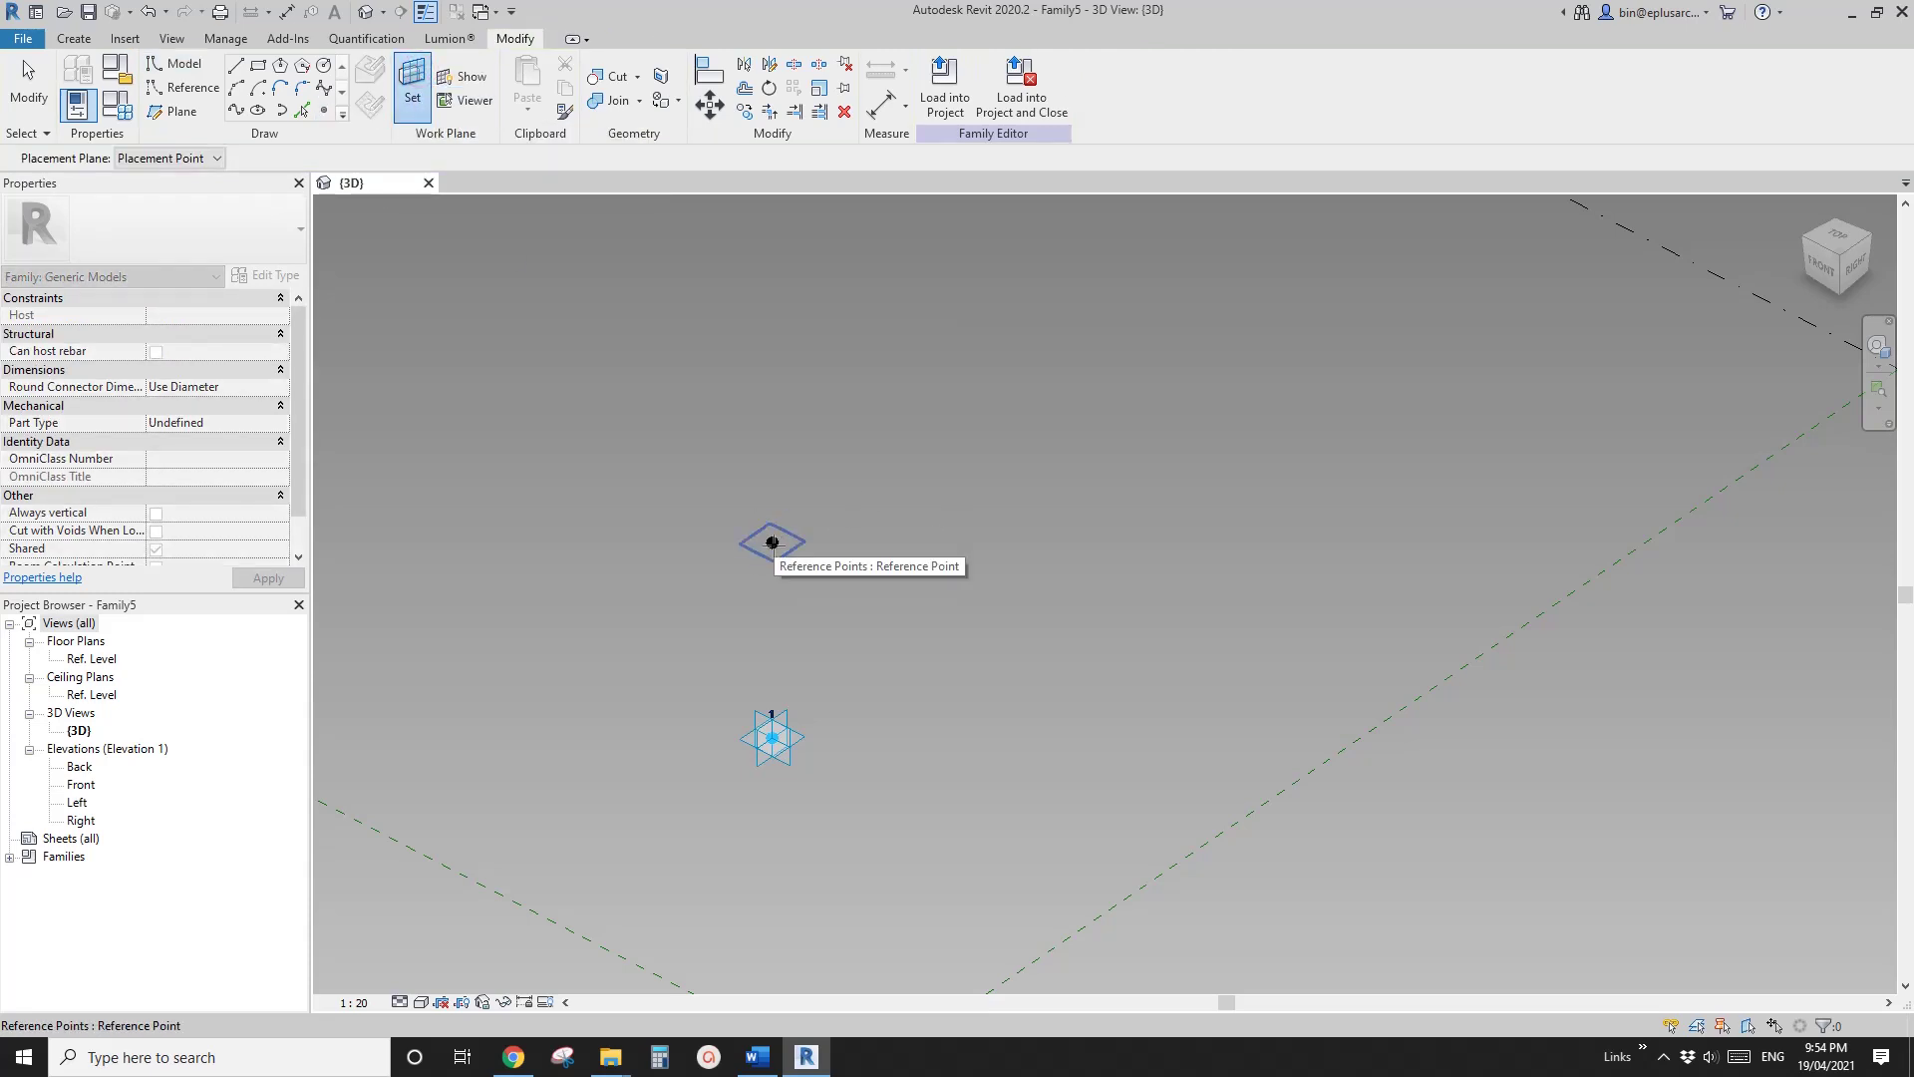
{"action": "left_click", "coordinate": [773, 543]}
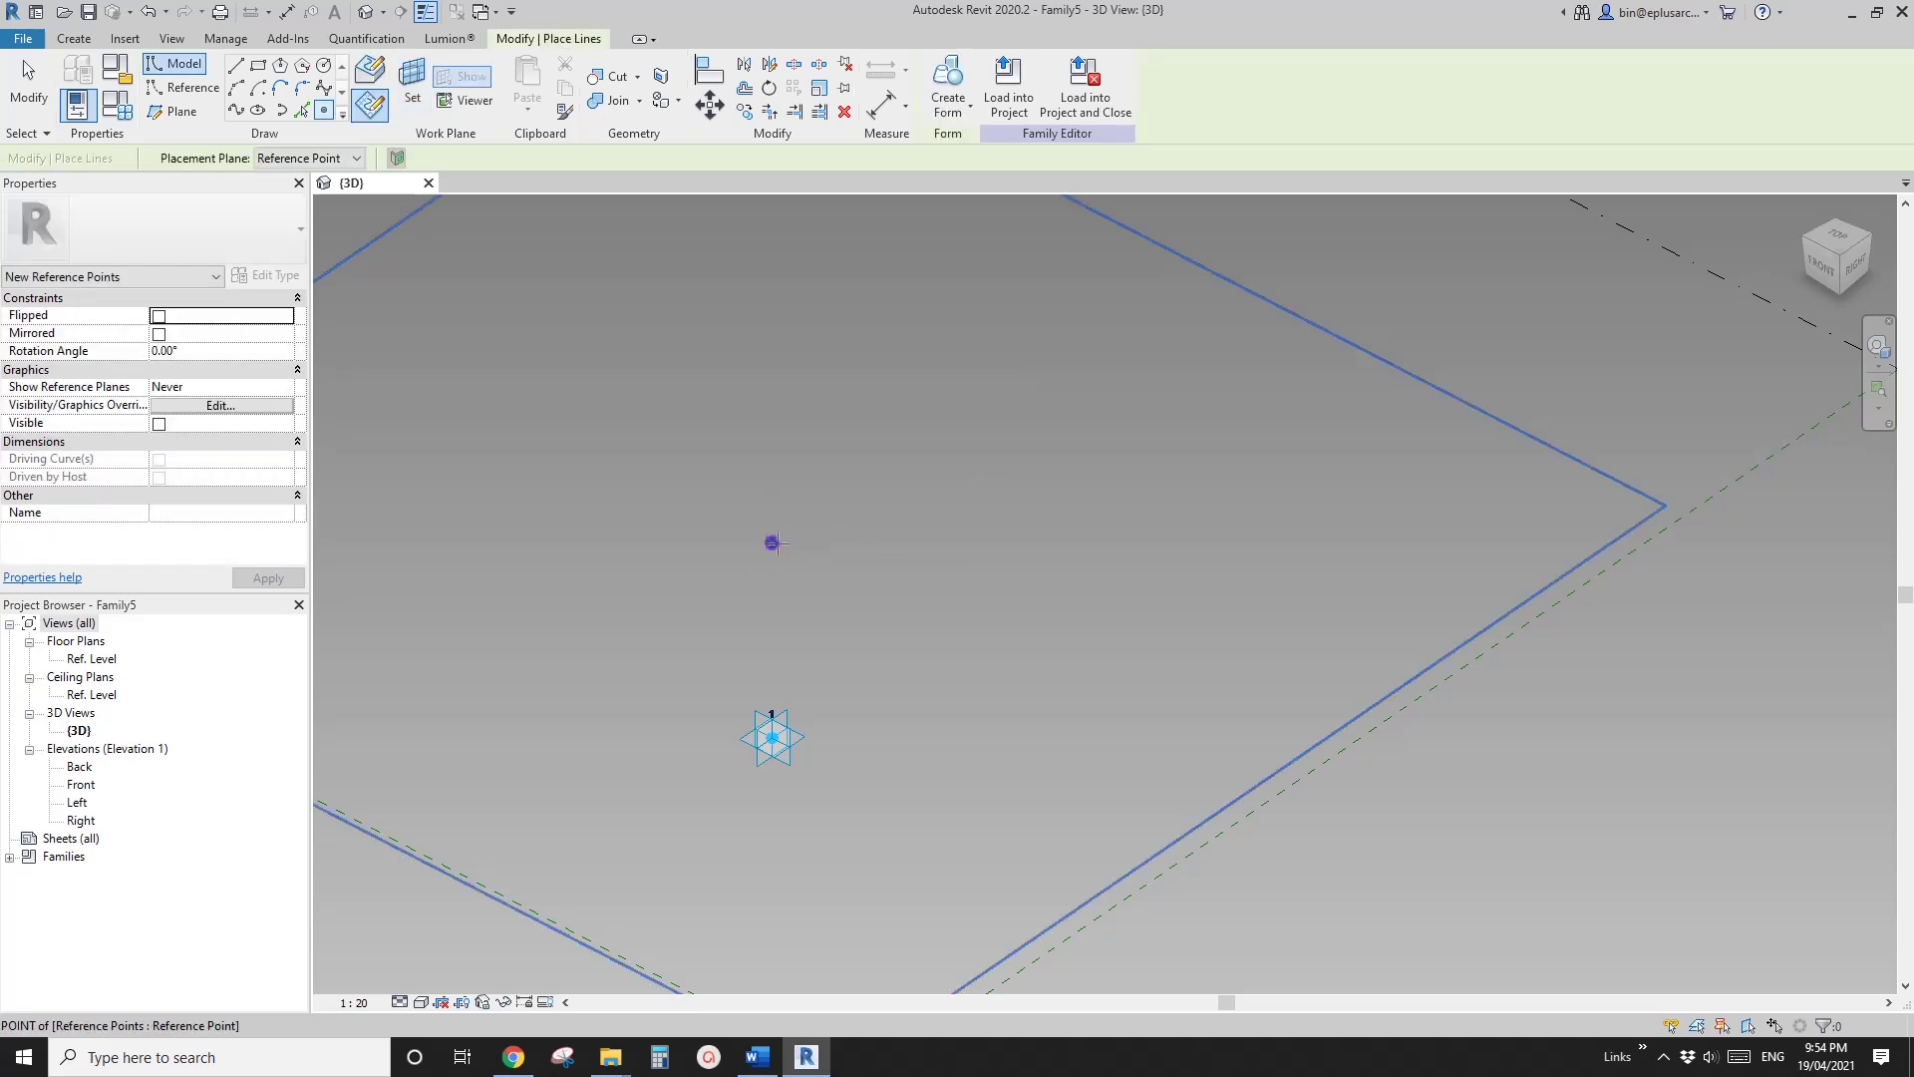
{"action": "left_click", "coordinate": [773, 542]}
{"action": "left_click", "coordinate": [1030, 591]}
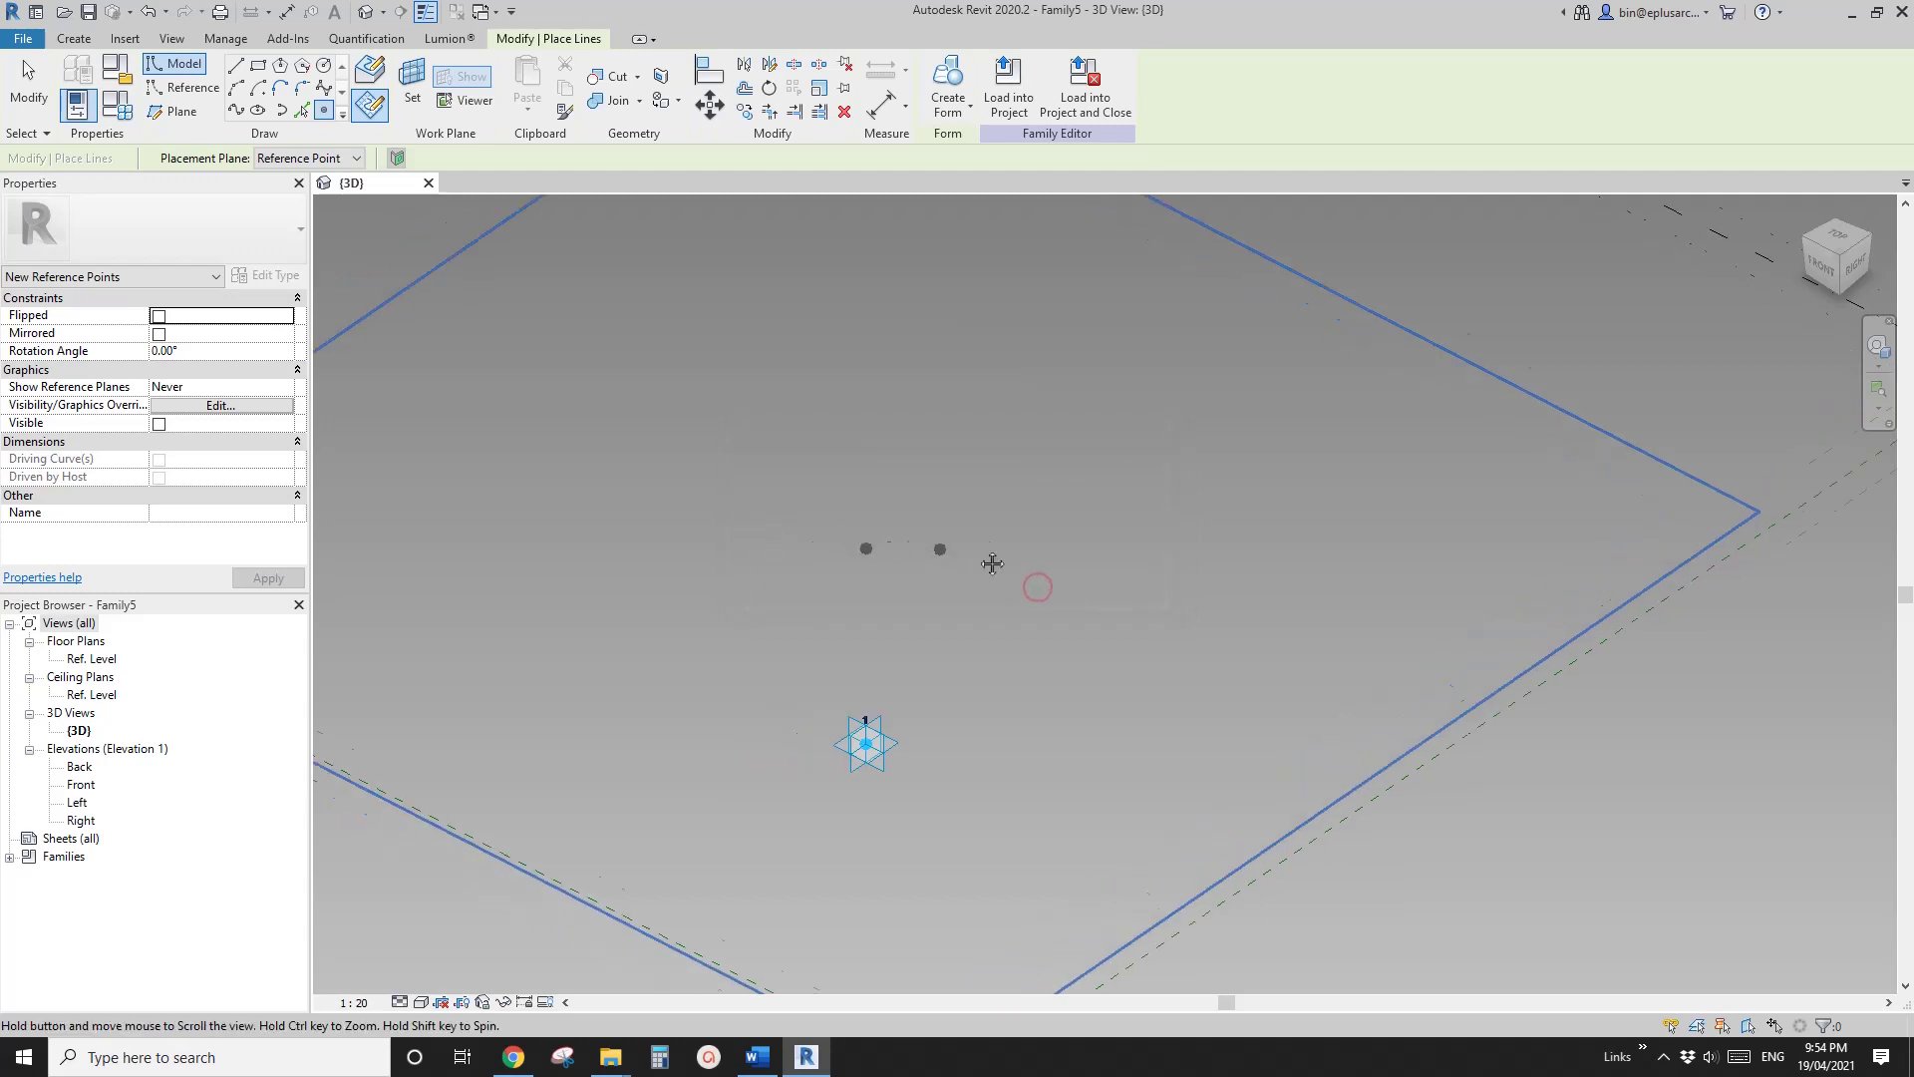
{"action": "key", "text": "Escape"}
{"action": "key", "text": "Escape"}
Step: Lift the new point to offset 664.0 above its host and select it to check Properties
{"action": "left_click", "coordinate": [942, 539]}
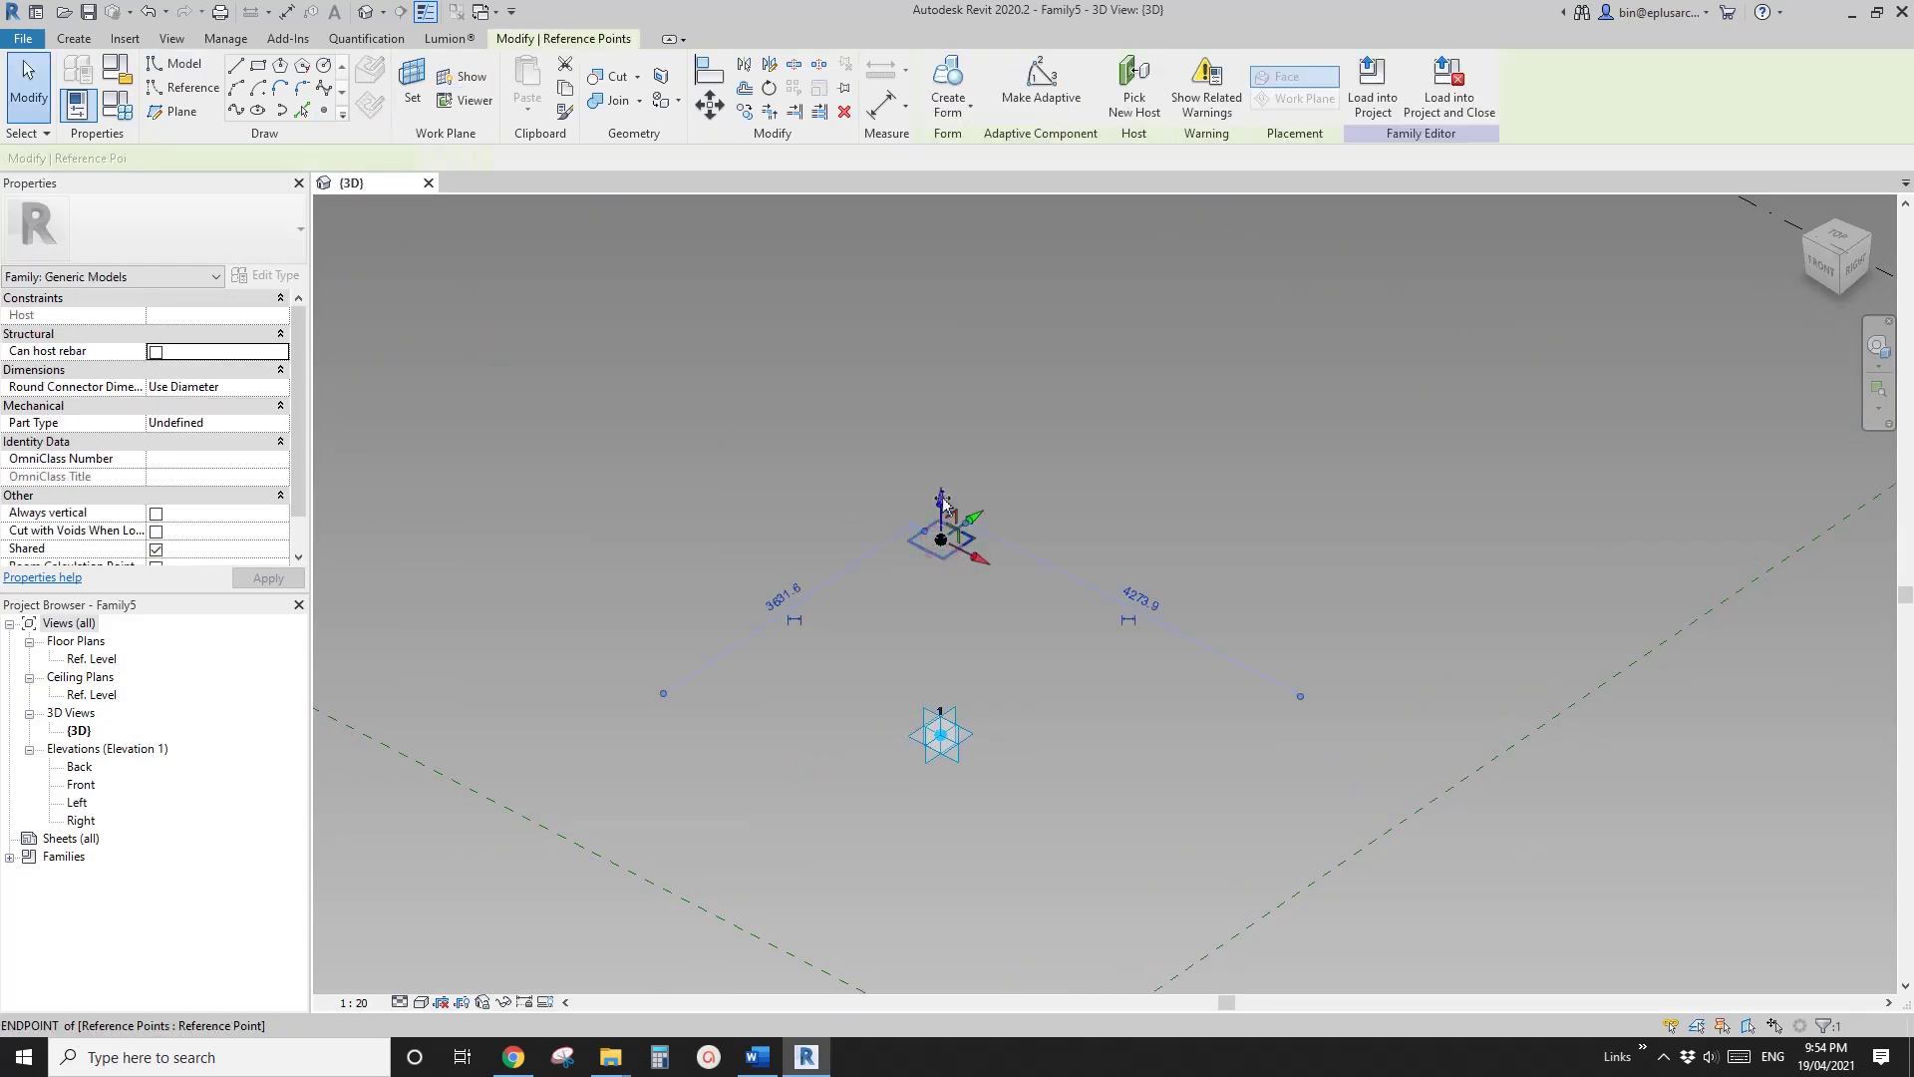
{"action": "left_click_drag", "start_coordinate": [941, 498], "coordinate": [941, 443]}
{"action": "left_click", "coordinate": [1005, 477]}
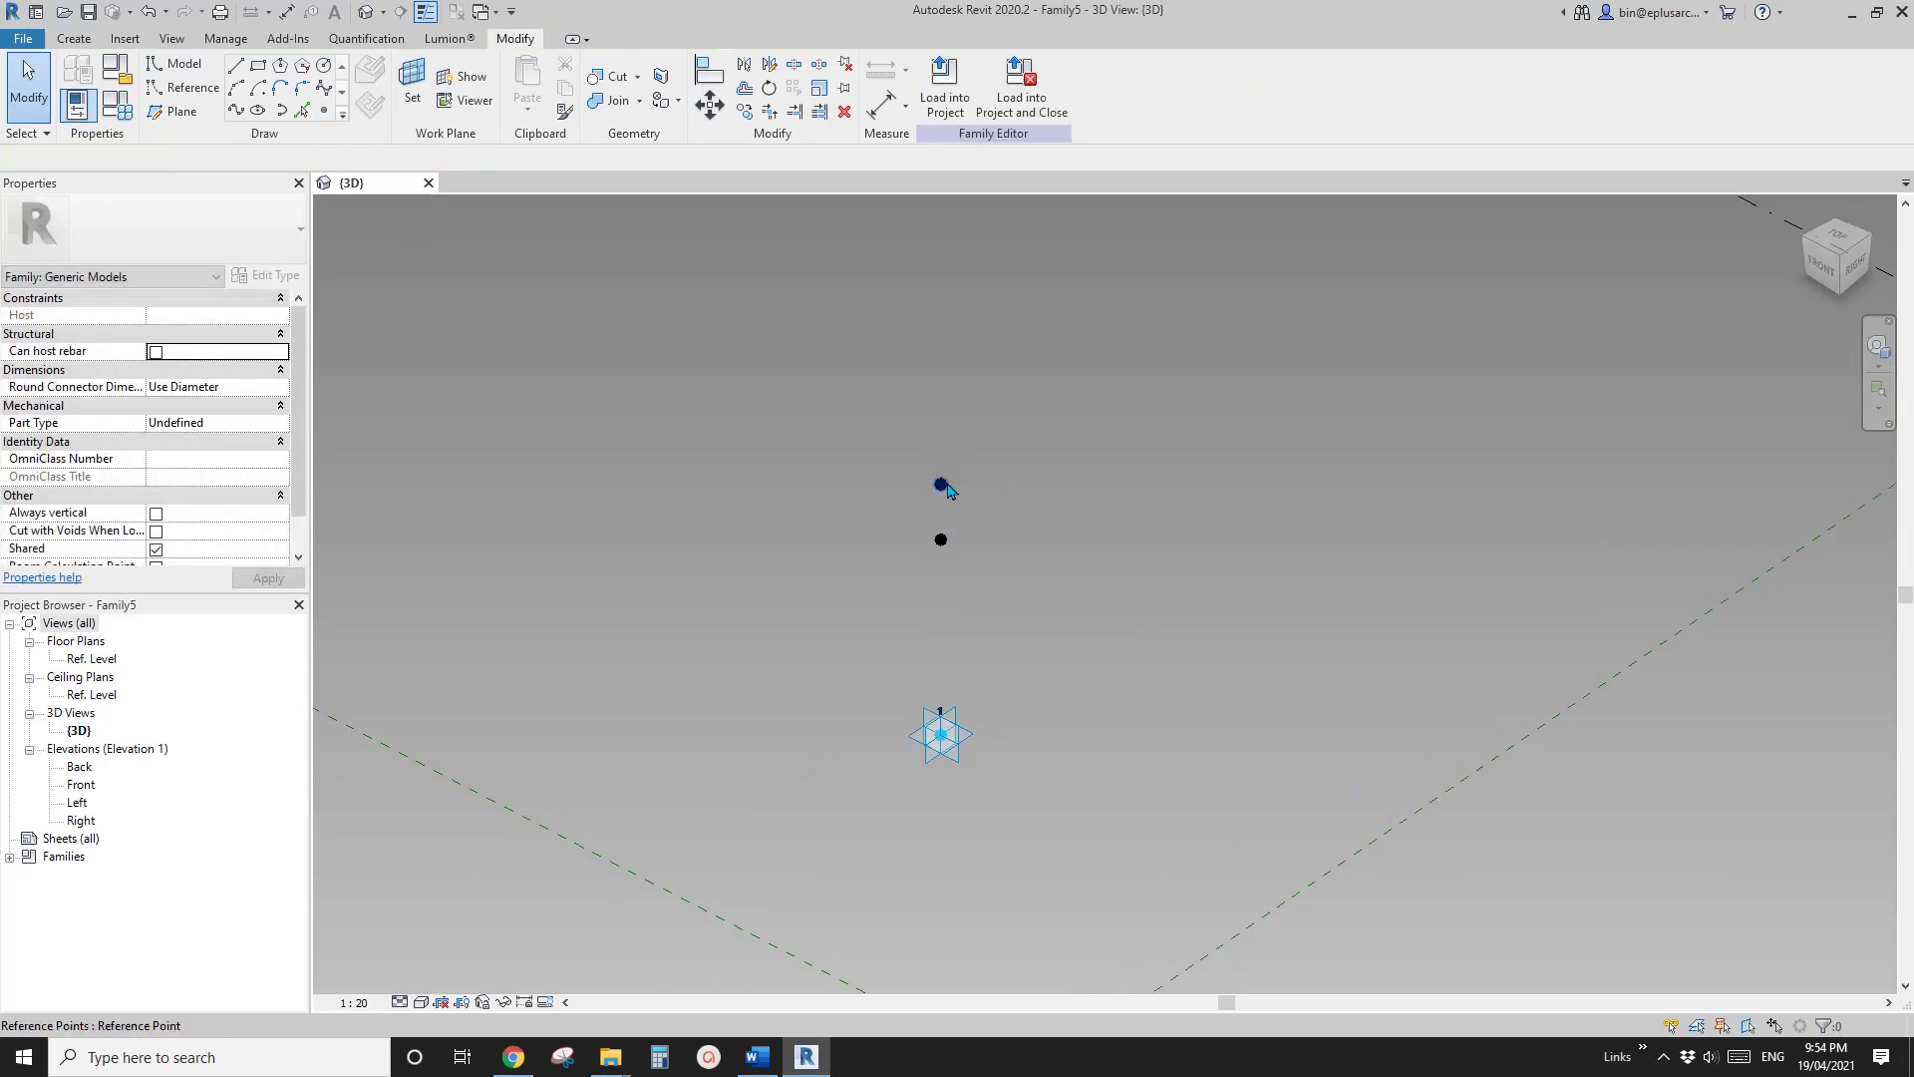
{"action": "middle_click_drag", "start_coordinate": [940, 547], "coordinate": [856, 649], "text": "shift"}
{"action": "scroll", "coordinate": [877, 563], "scroll_direction": "up", "scroll_amount": 3}
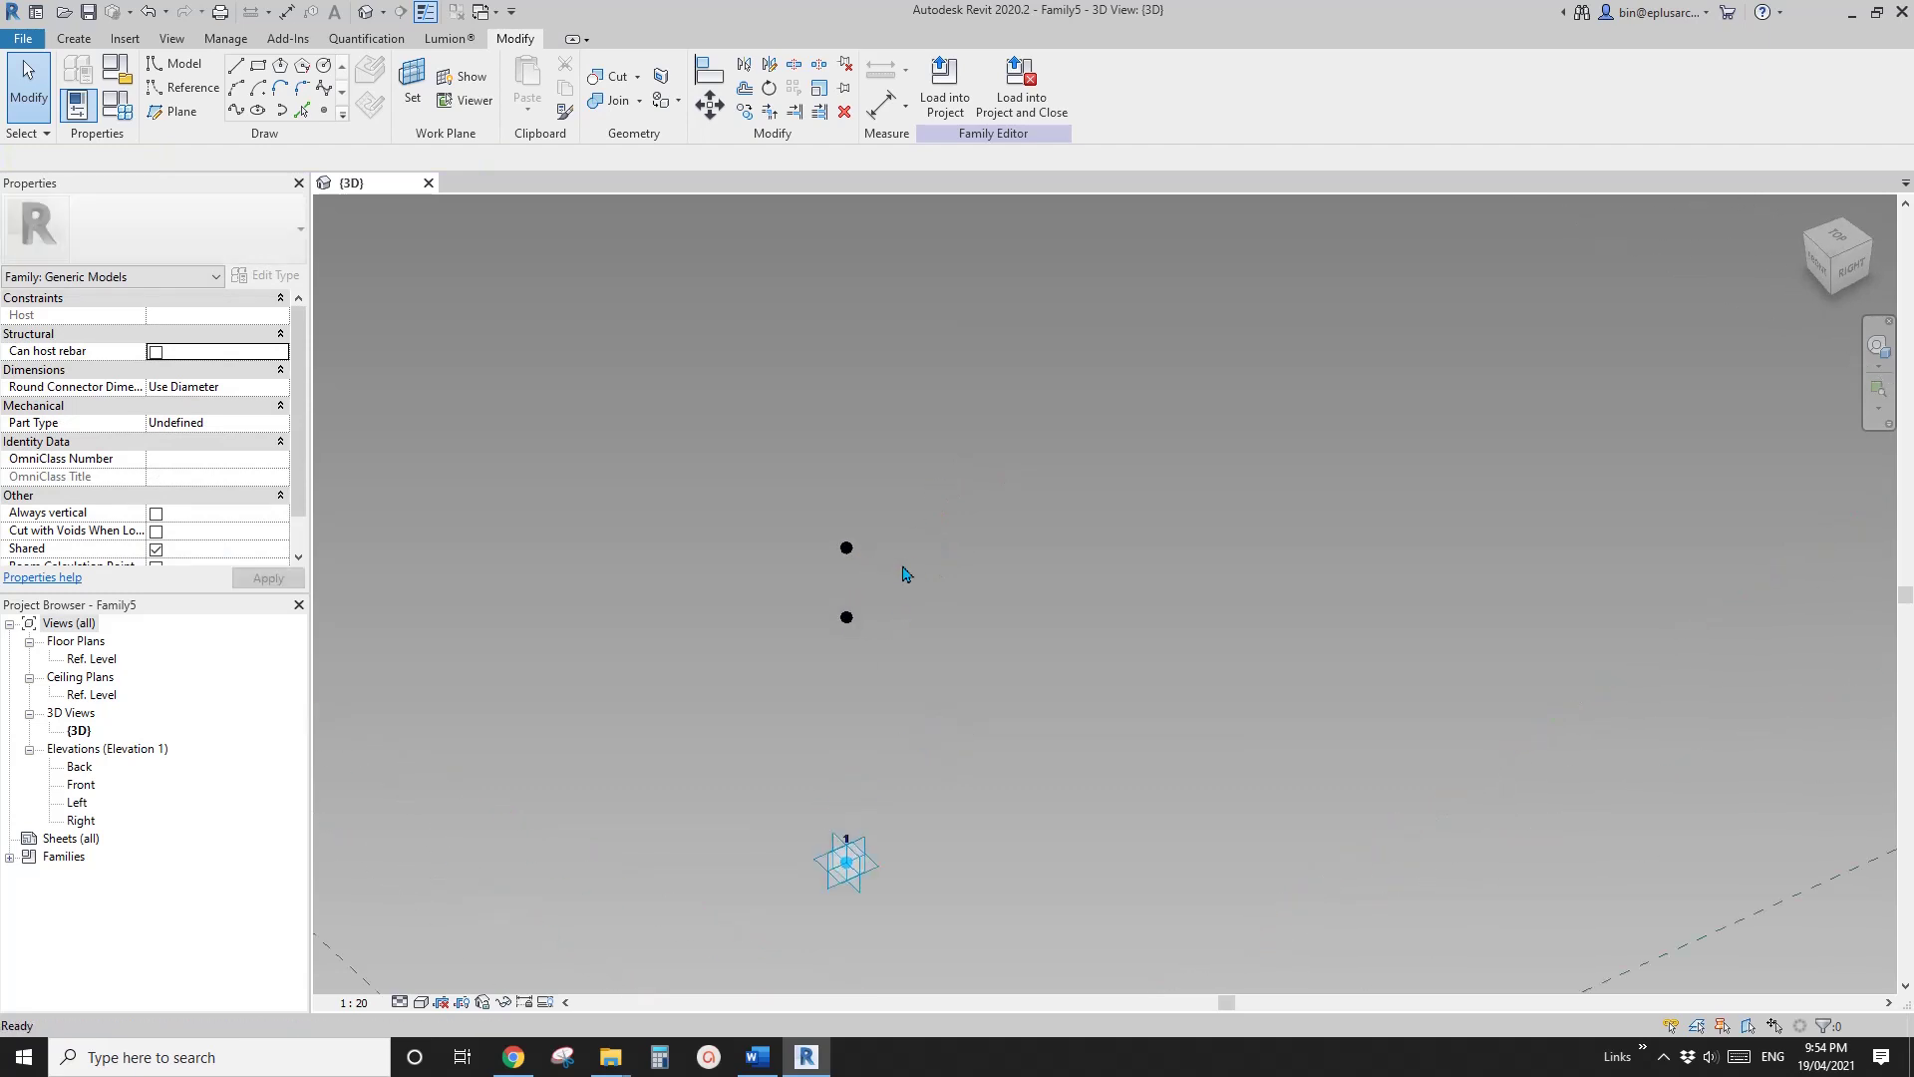
{"action": "left_click", "coordinate": [849, 549]}
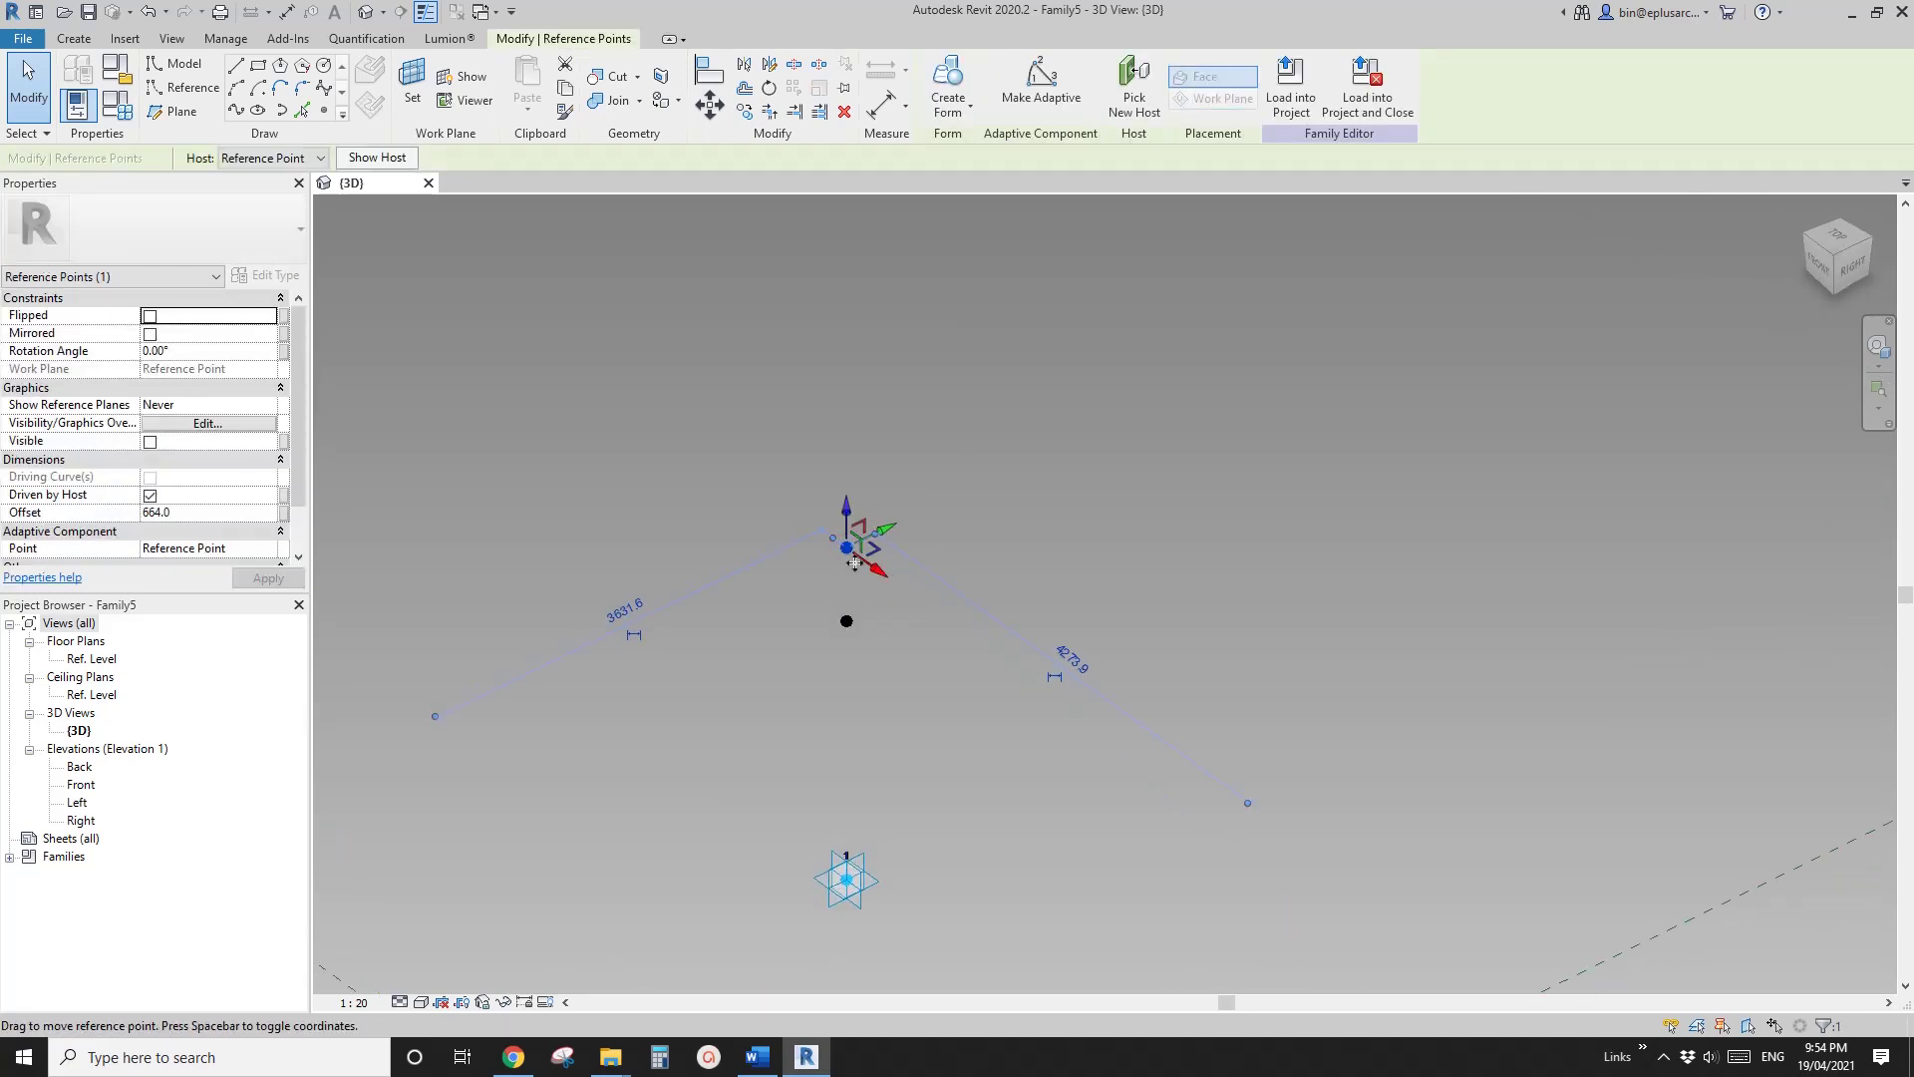
{"action": "middle_click_drag", "start_coordinate": [880, 598], "coordinate": [893, 555], "text": "shift"}
Step: Place a new reference point hosted on the upper point's plane, cycling plane orientation with Tab
{"action": "left_click", "coordinate": [904, 610]}
{"action": "left_click", "coordinate": [324, 112]}
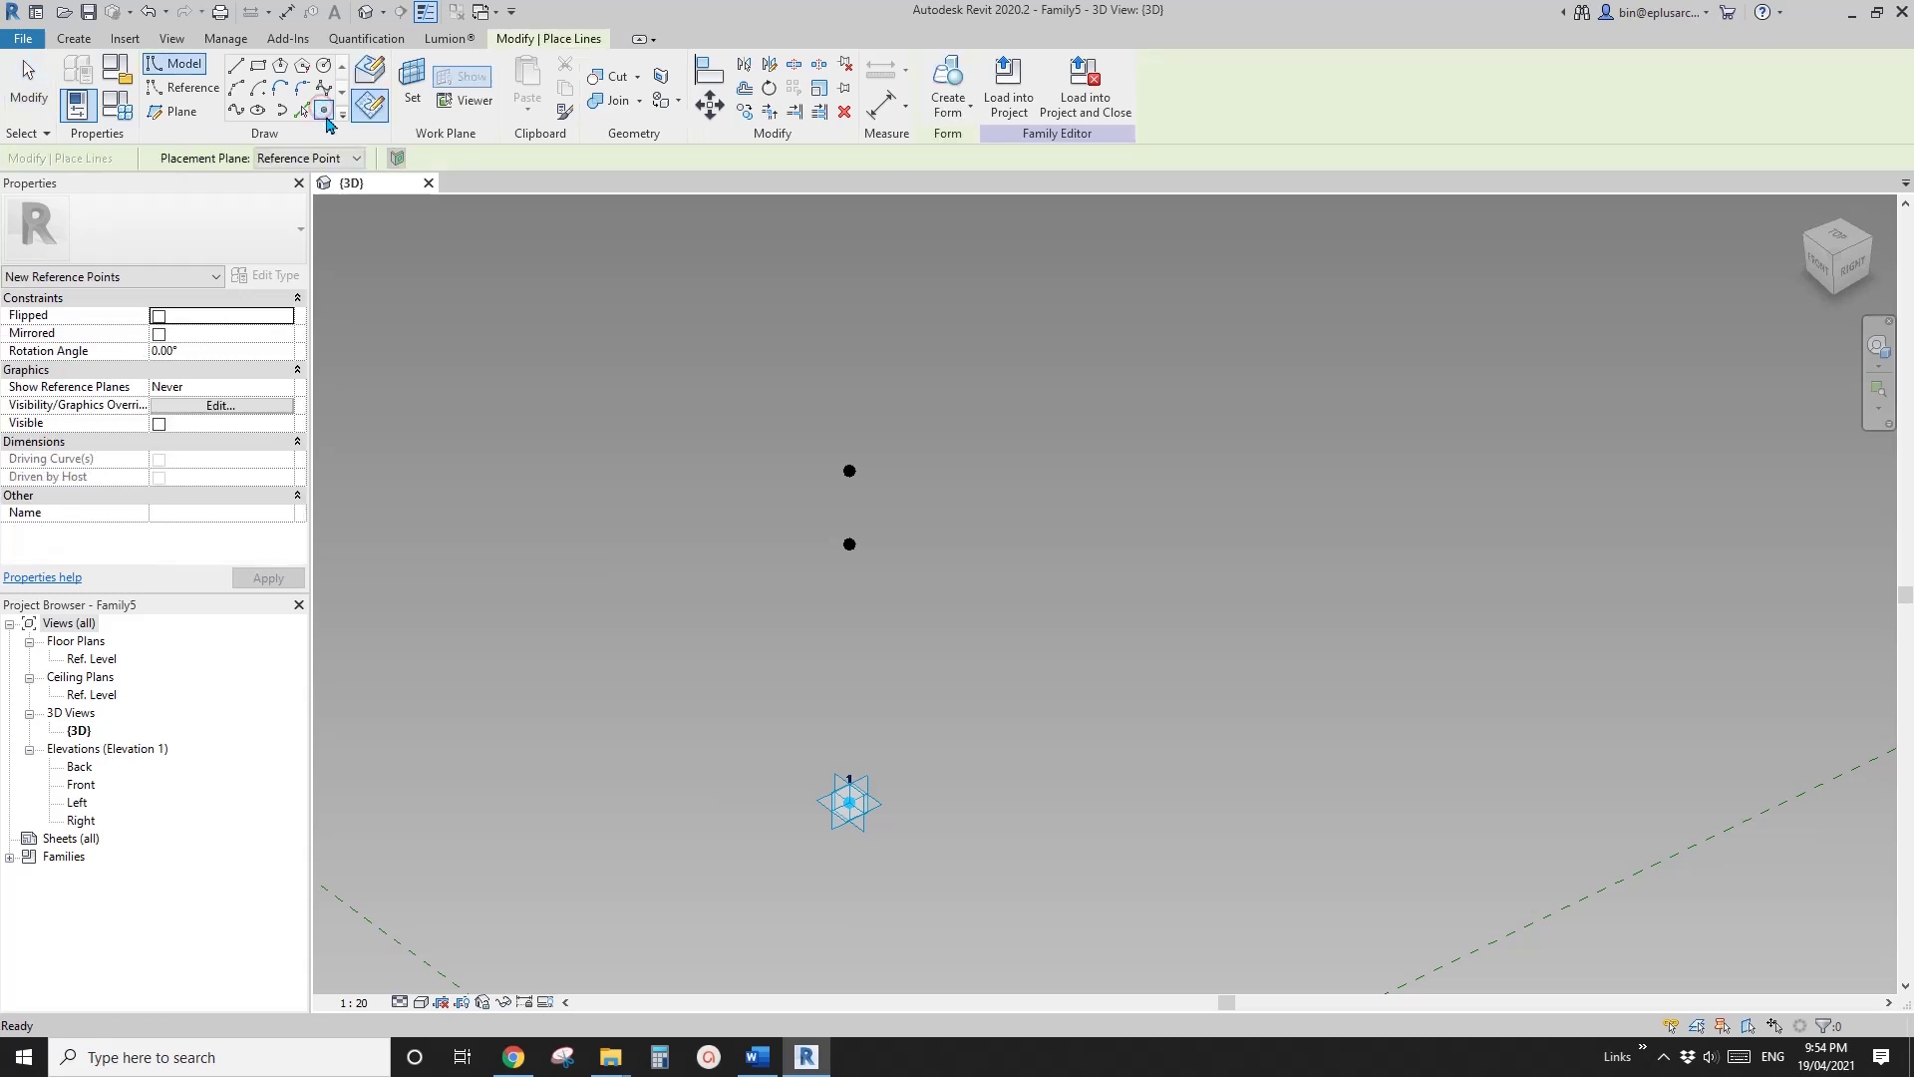
{"action": "left_click", "coordinate": [418, 103]}
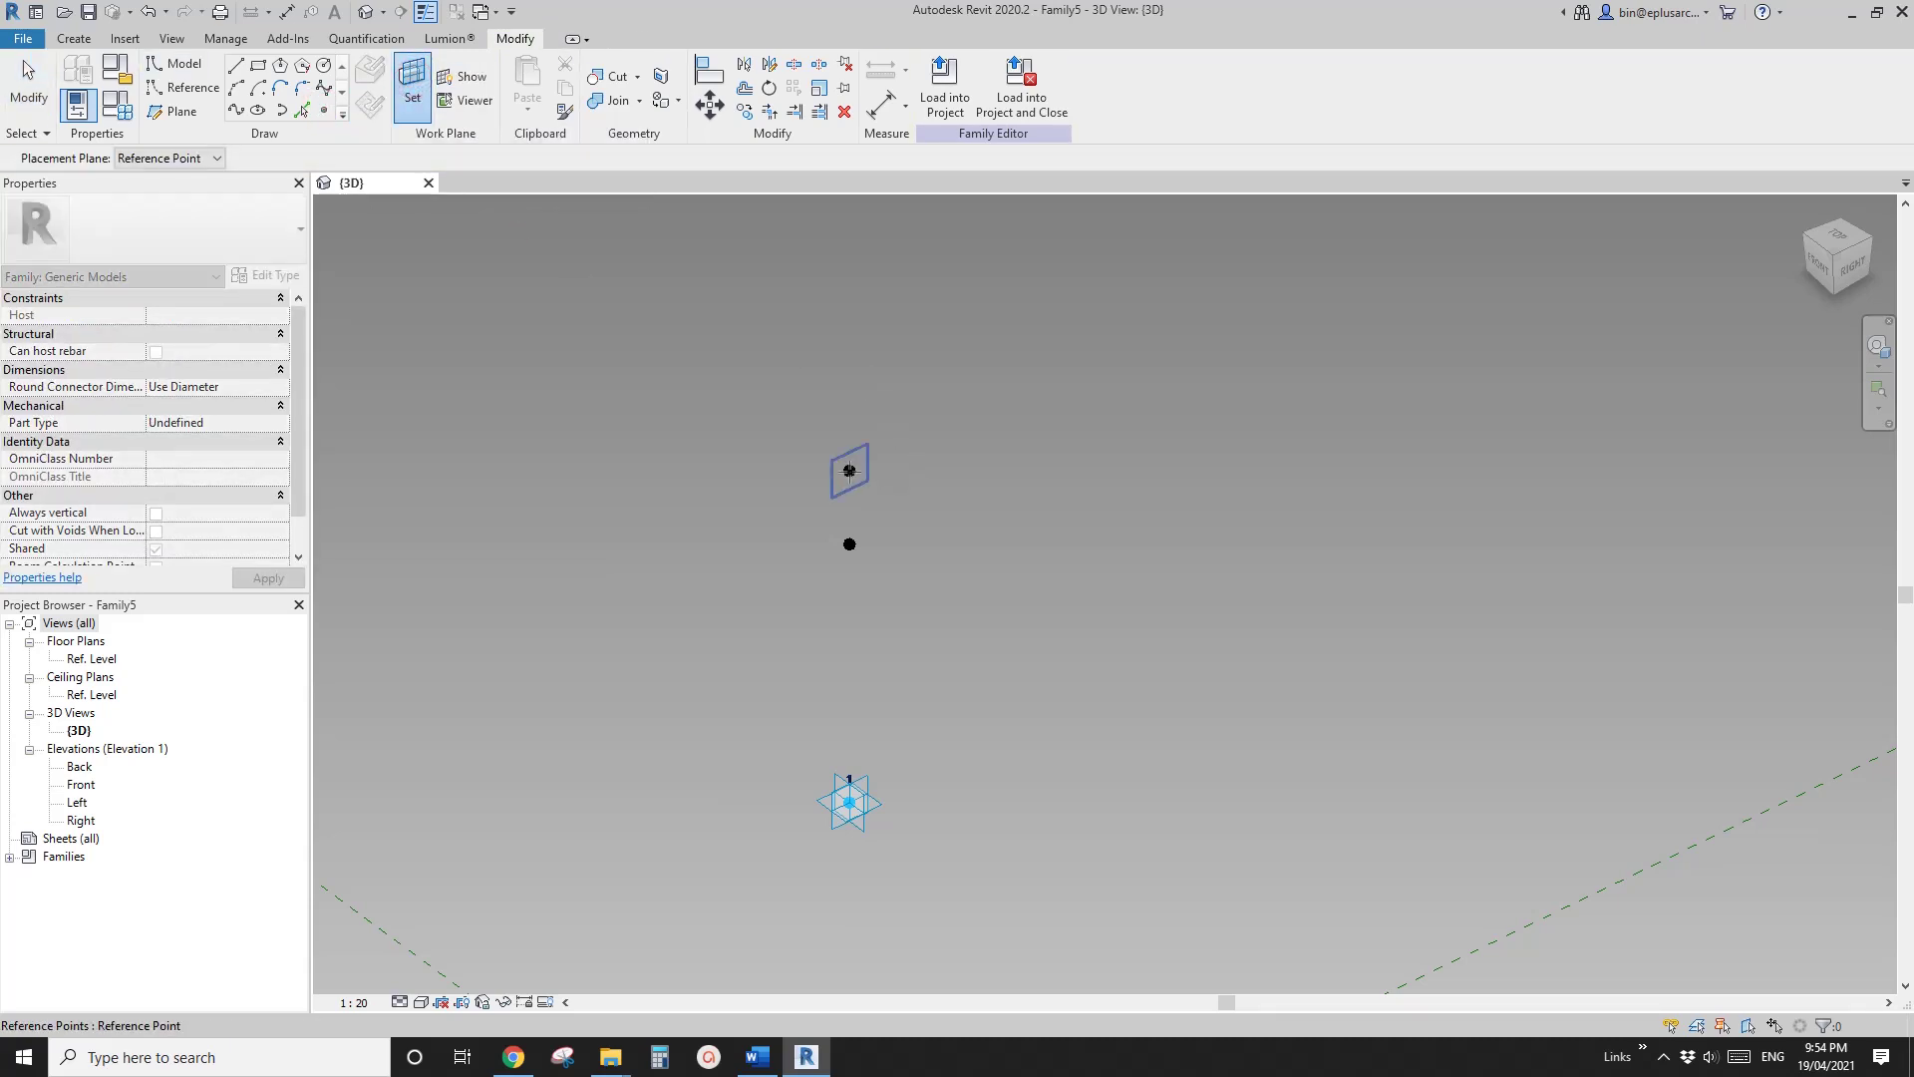
{"action": "key", "text": "Tab"}
{"action": "left_click", "coordinate": [849, 471]}
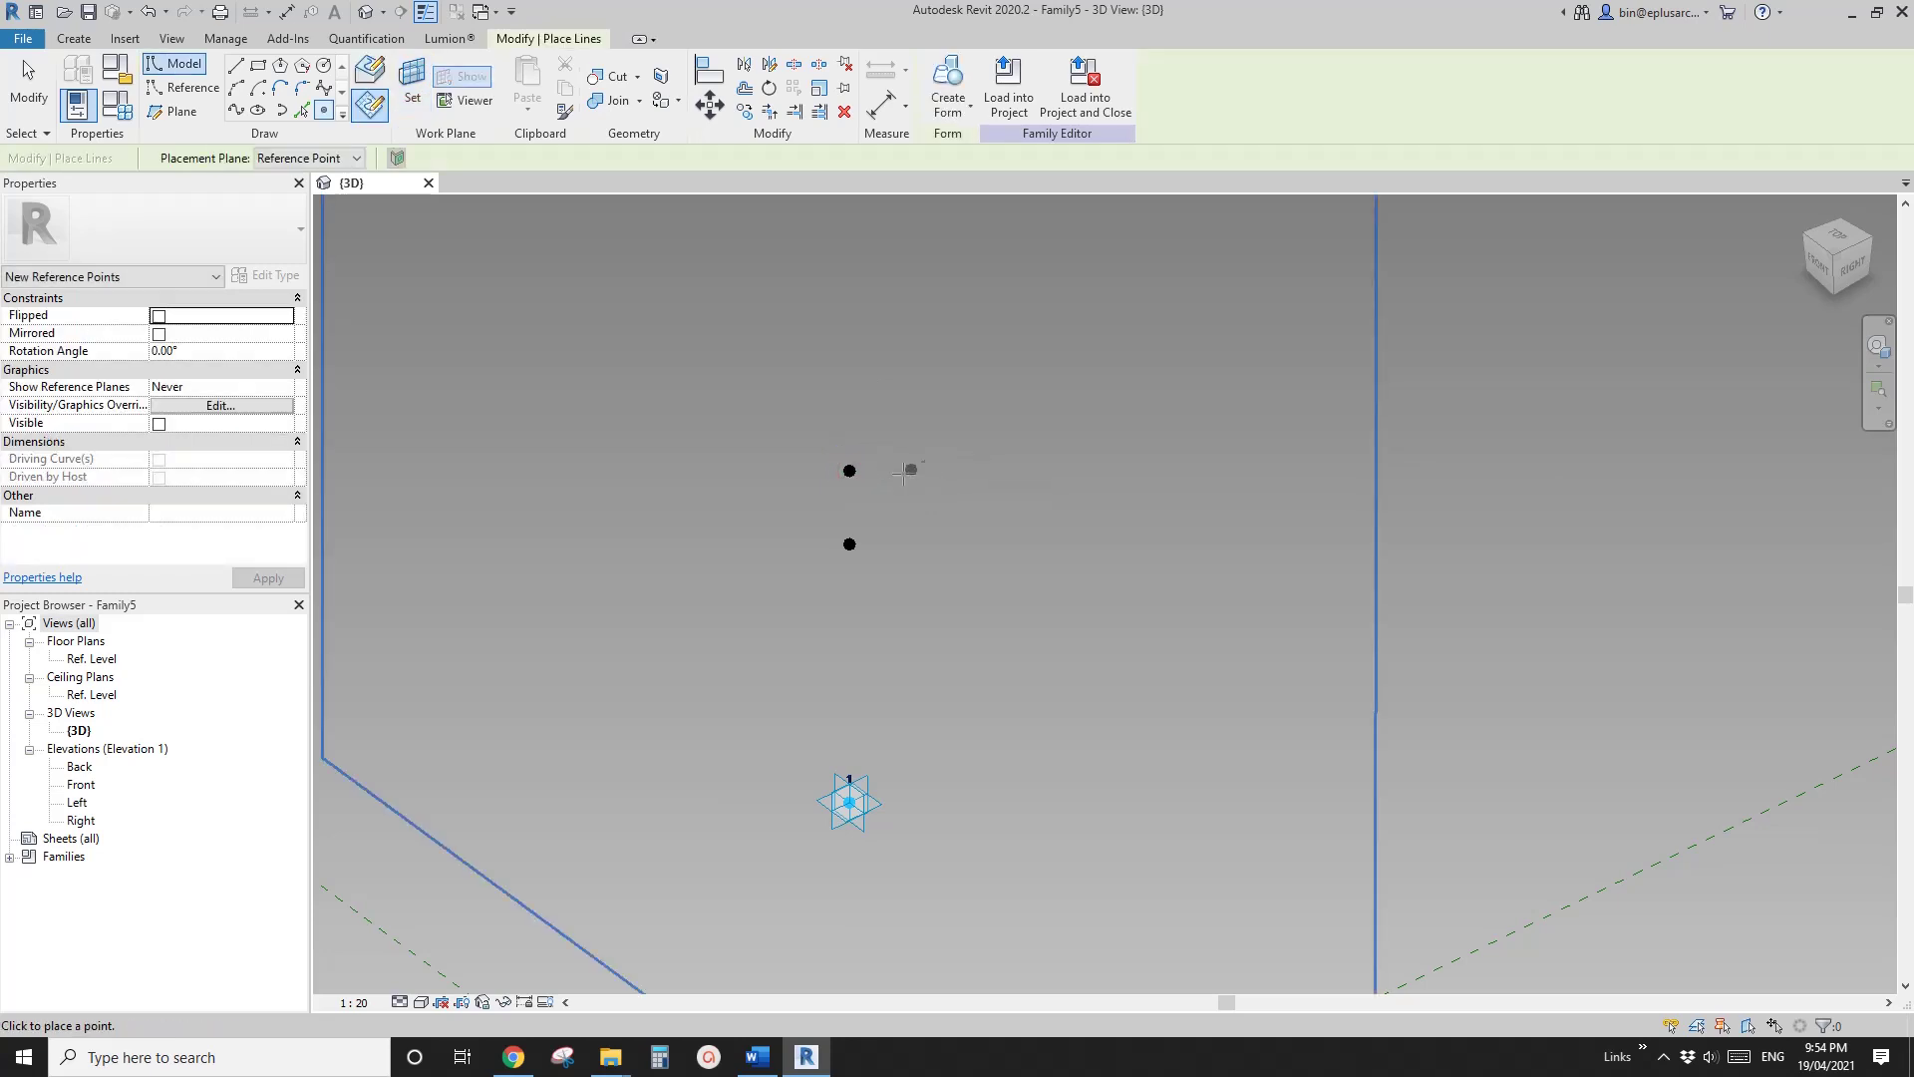
{"action": "left_click", "coordinate": [847, 470]}
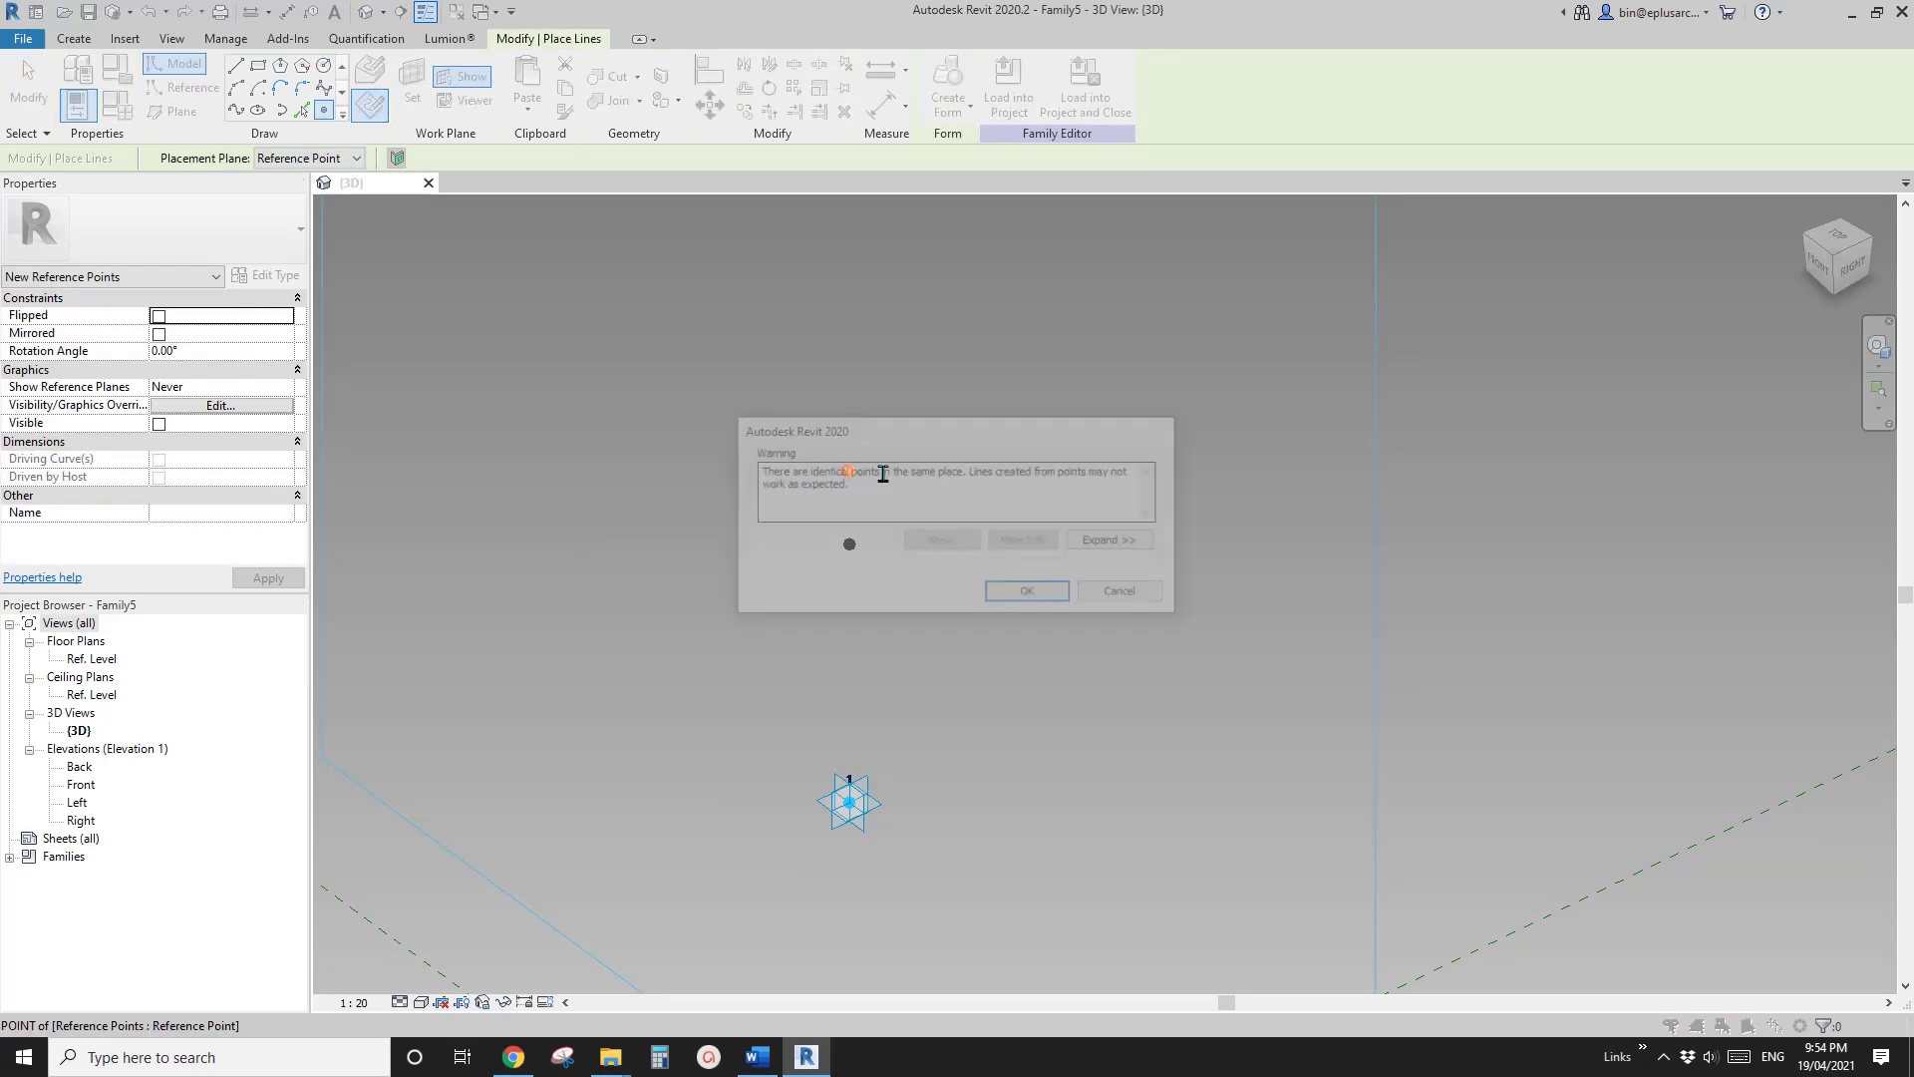
{"action": "left_click", "coordinate": [1019, 591]}
{"action": "key", "text": "Escape"}
Step: Pull the new point outward to an offset of 644.9, then return to the Word document
{"action": "left_click", "coordinate": [853, 469]}
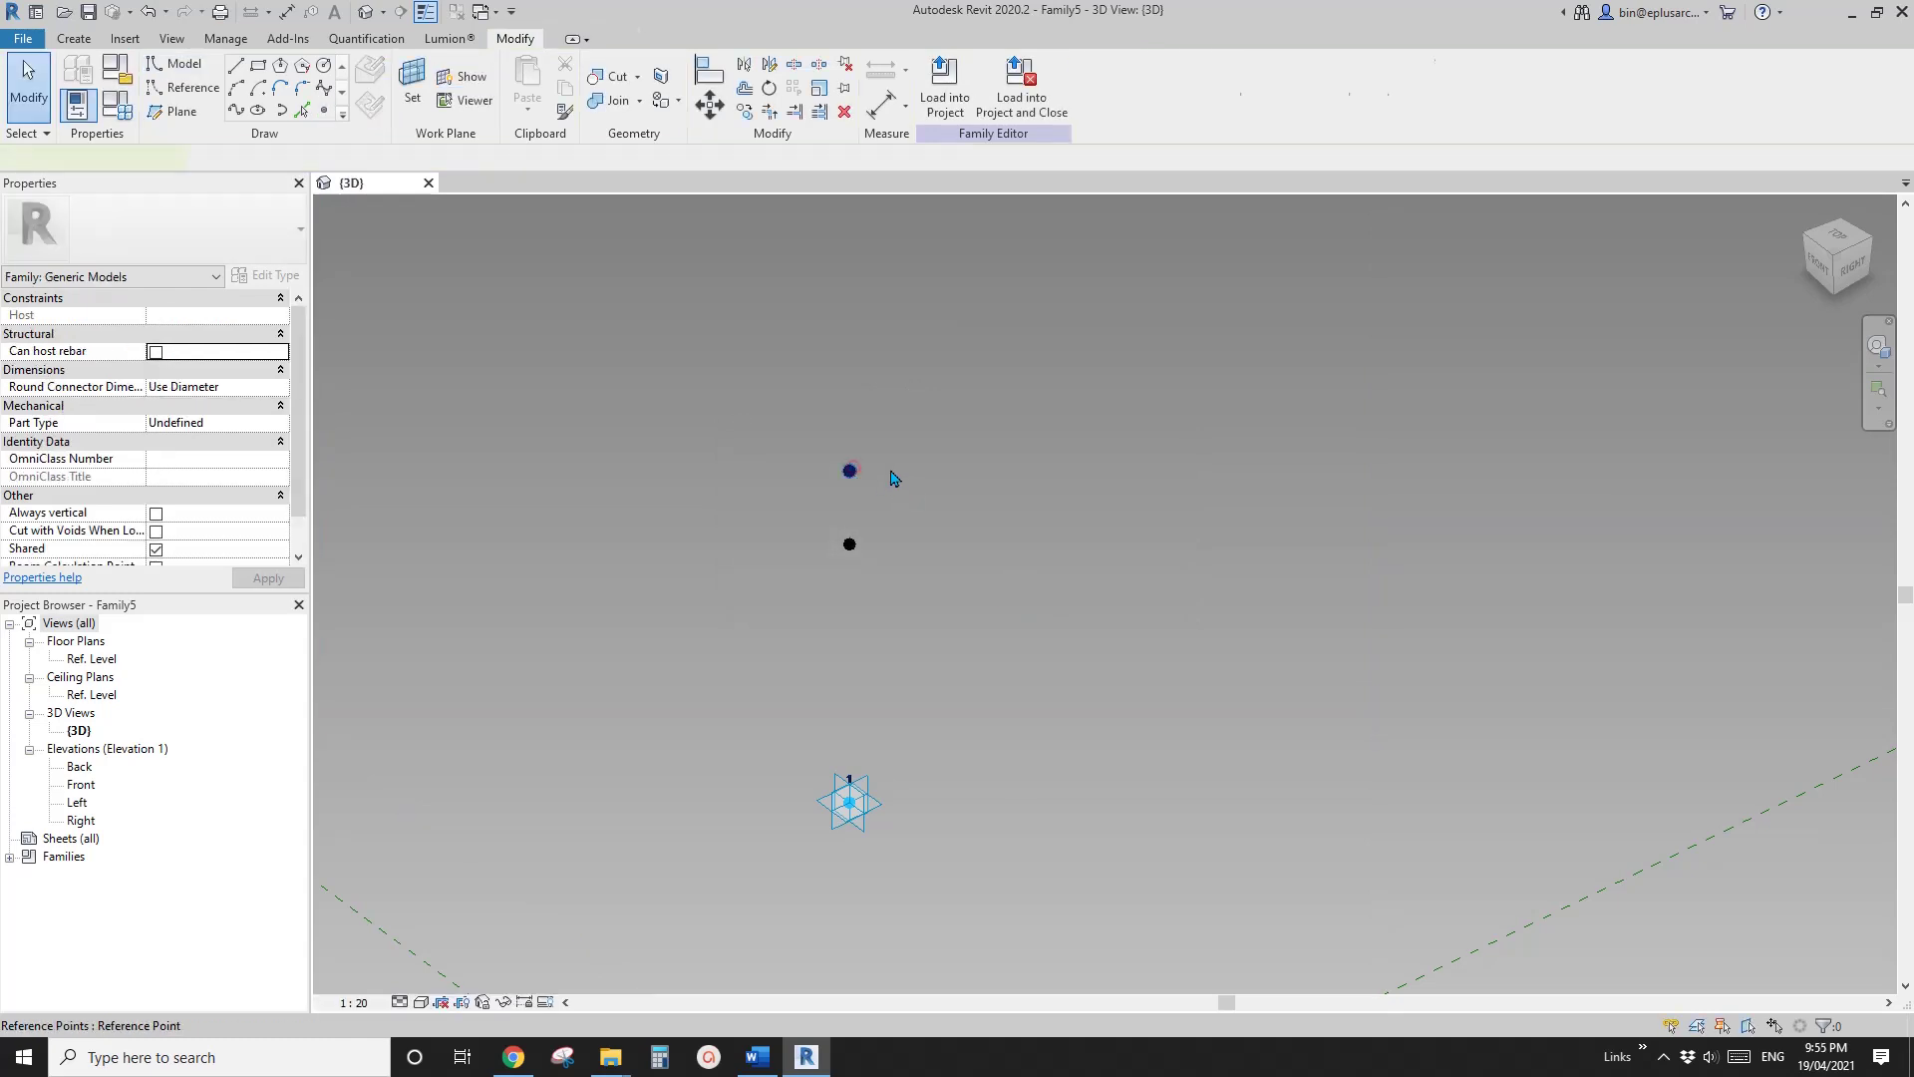
{"action": "left_click_drag", "start_coordinate": [892, 455], "coordinate": [963, 423]}
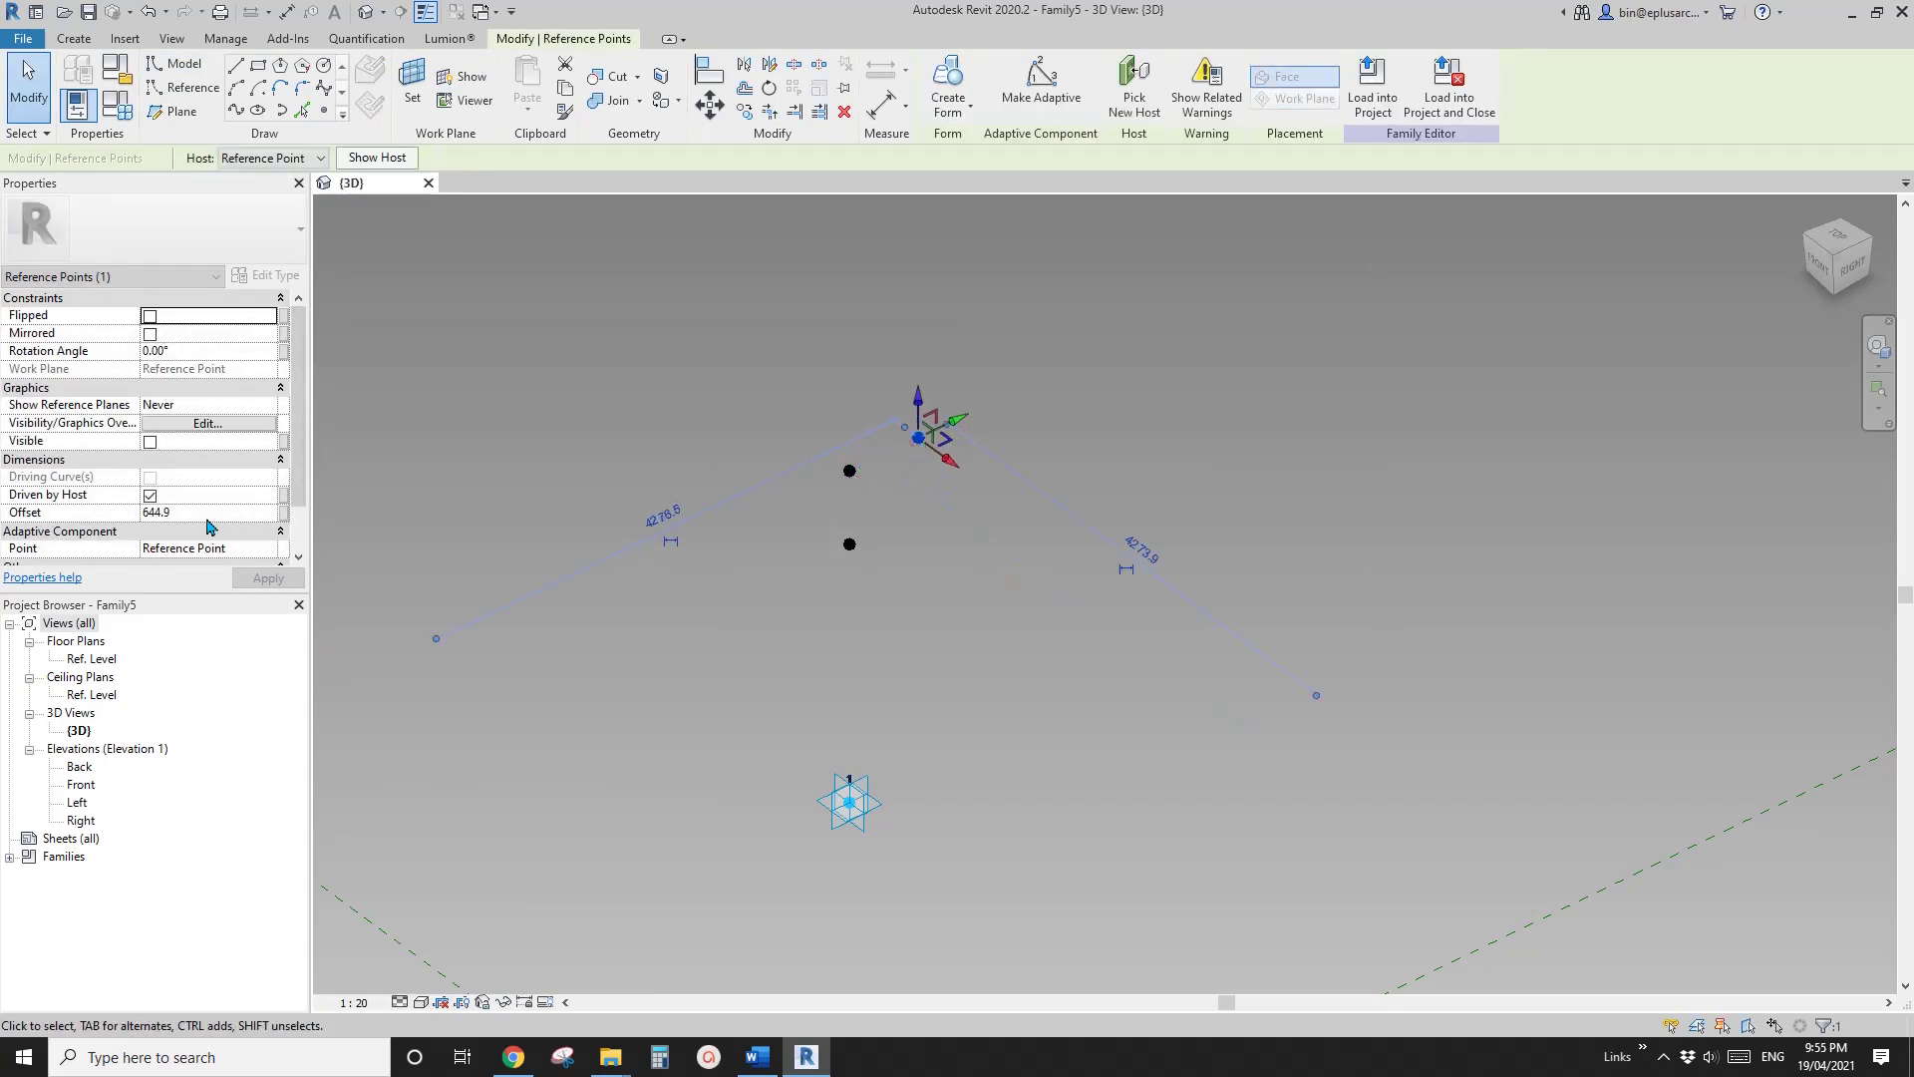
{"action": "left_click", "coordinate": [758, 1056]}
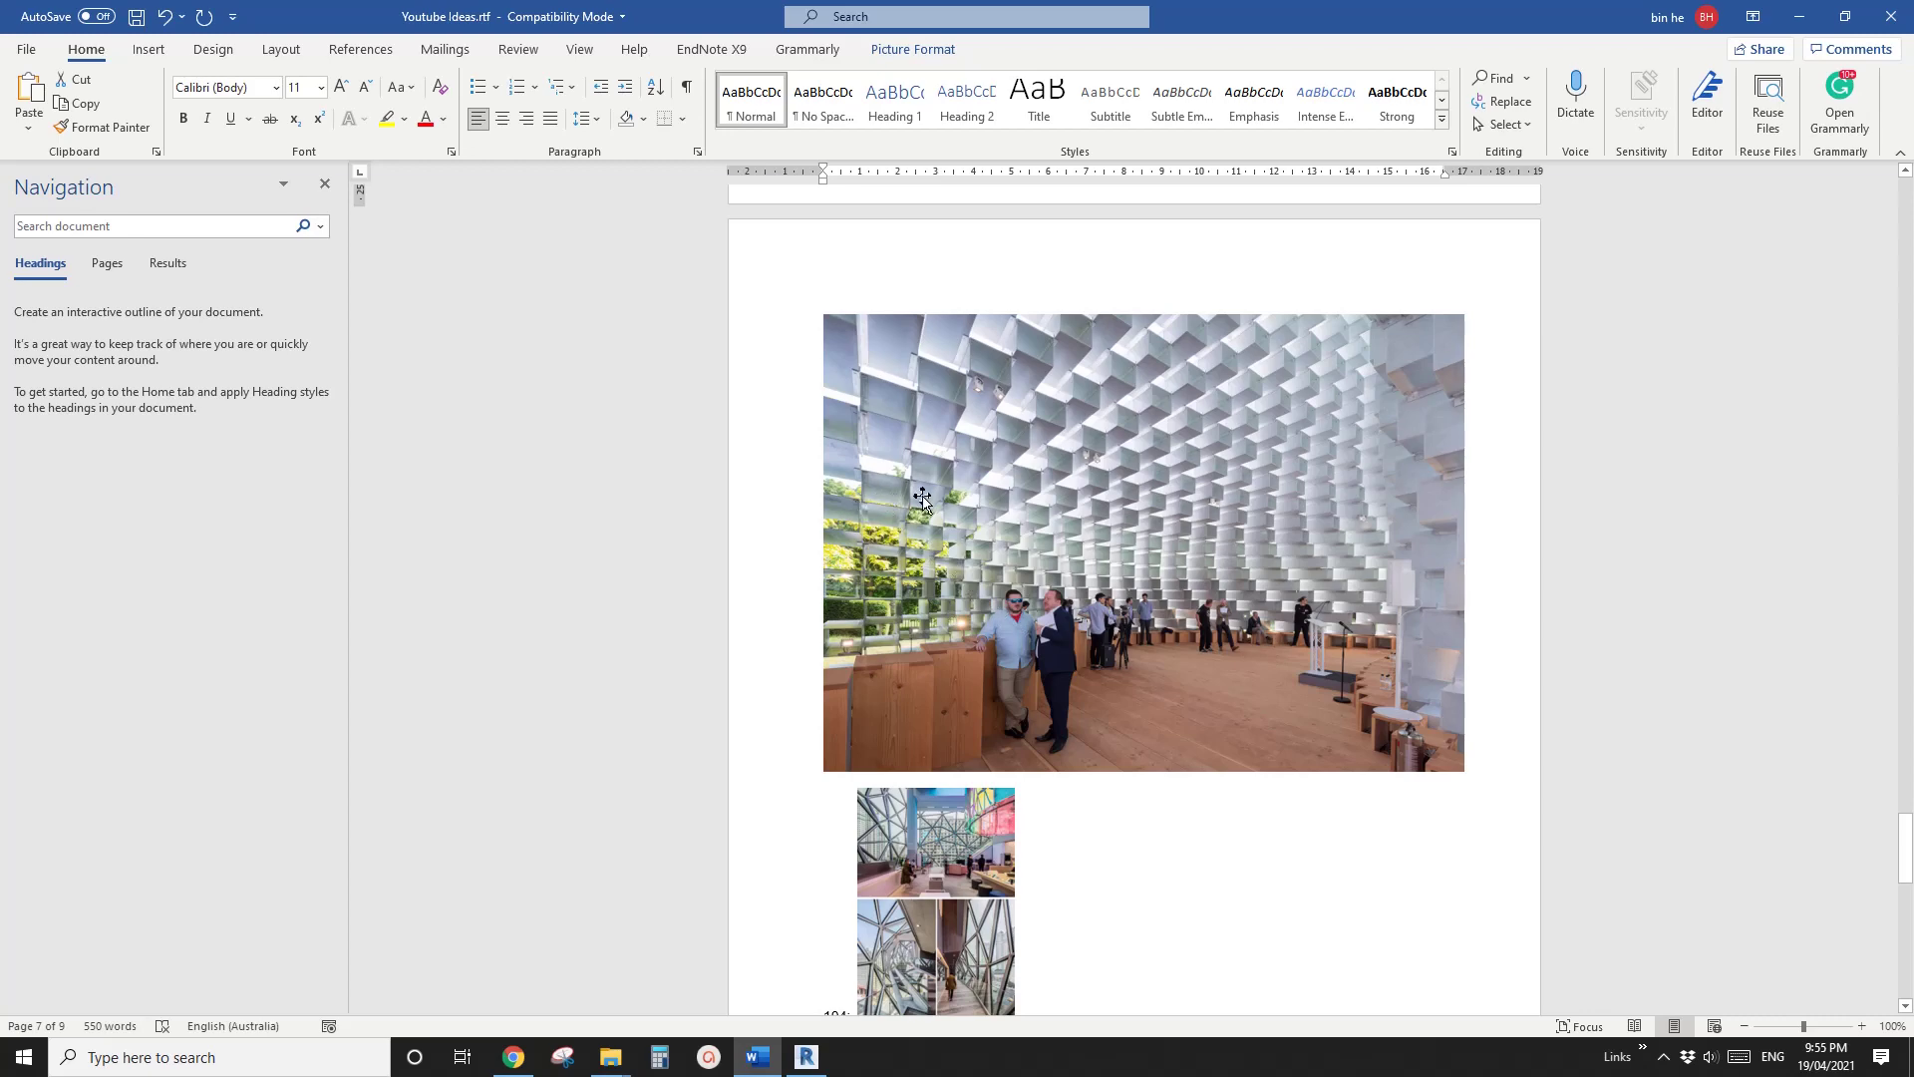
Step: Change the outward point's Offset to 600.0 and start placing another point on a chosen work plane
{"action": "left_click", "coordinate": [806, 1056]}
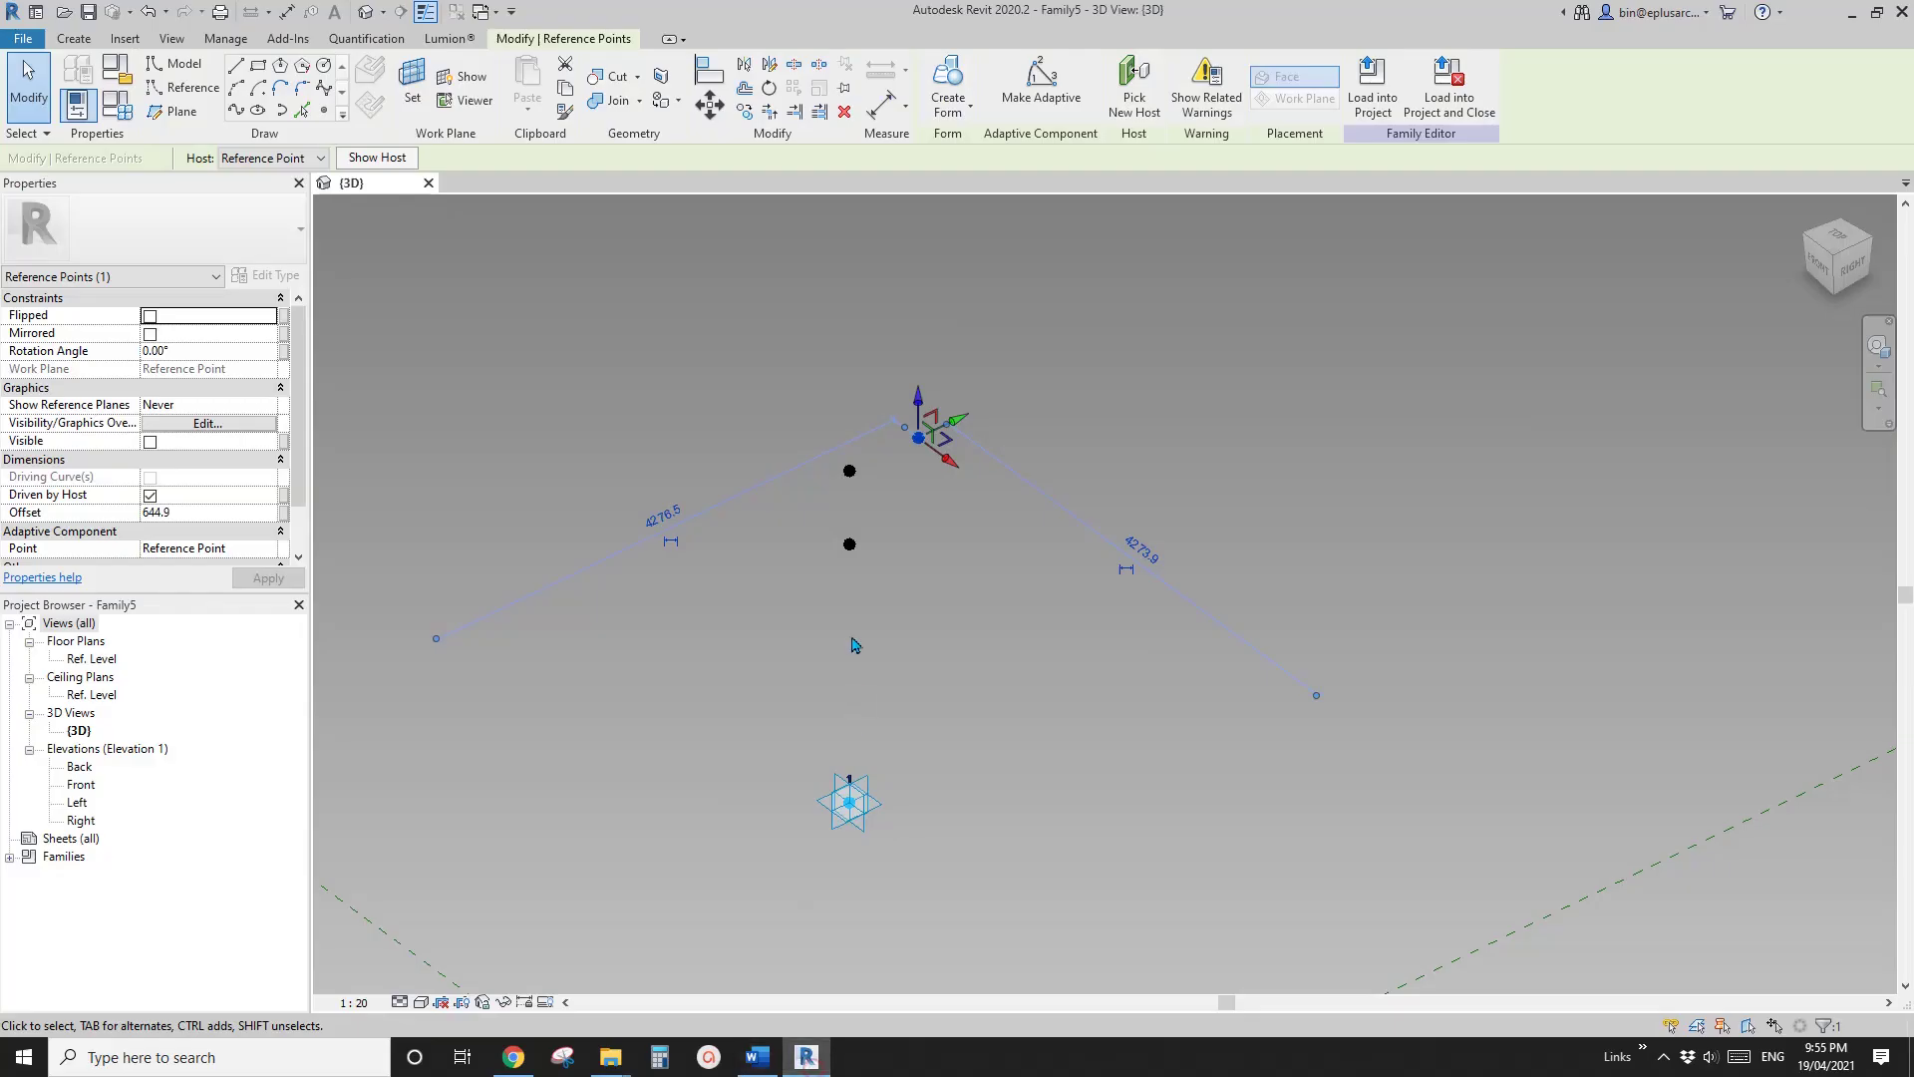
{"action": "left_click", "coordinate": [213, 513]}
{"action": "type", "text": "600.0"}
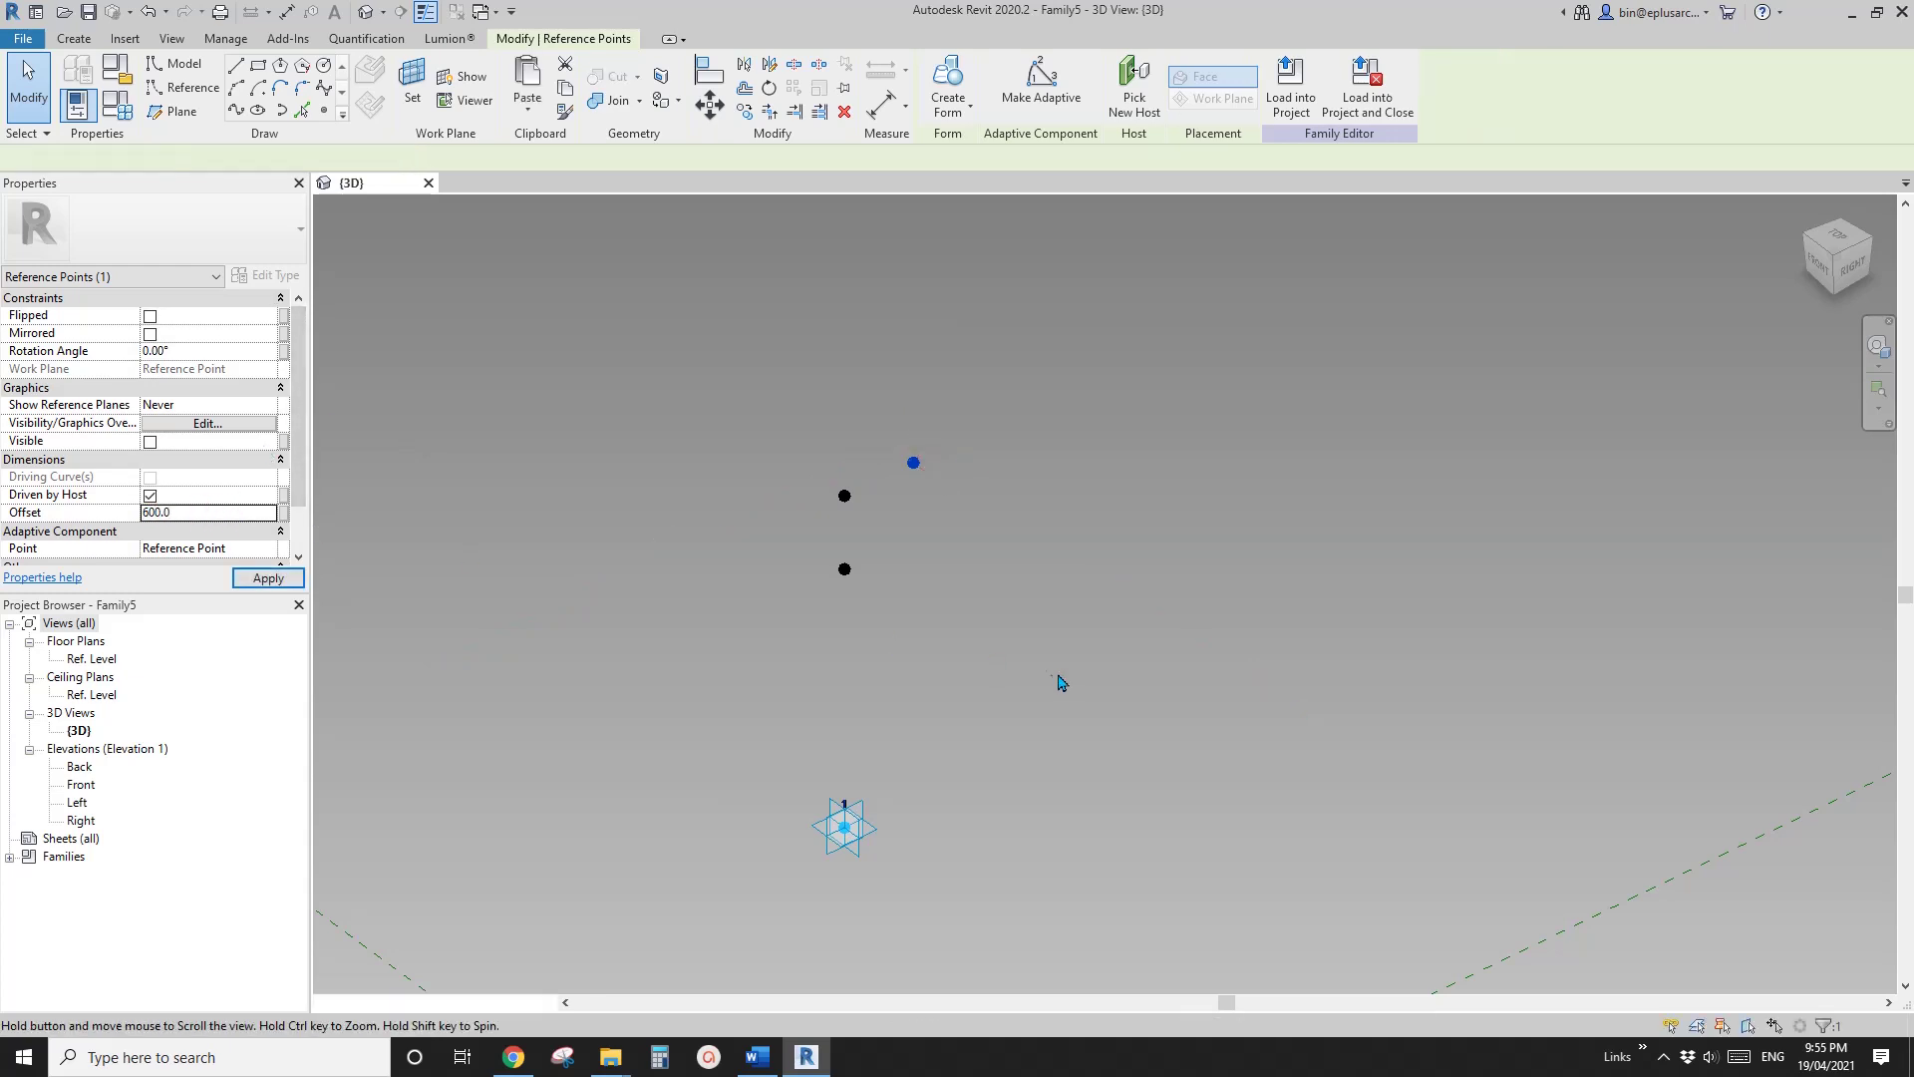
{"action": "middle_click_drag", "start_coordinate": [1060, 684], "coordinate": [583, 315], "text": "shift"}
{"action": "left_click", "coordinate": [324, 112]}
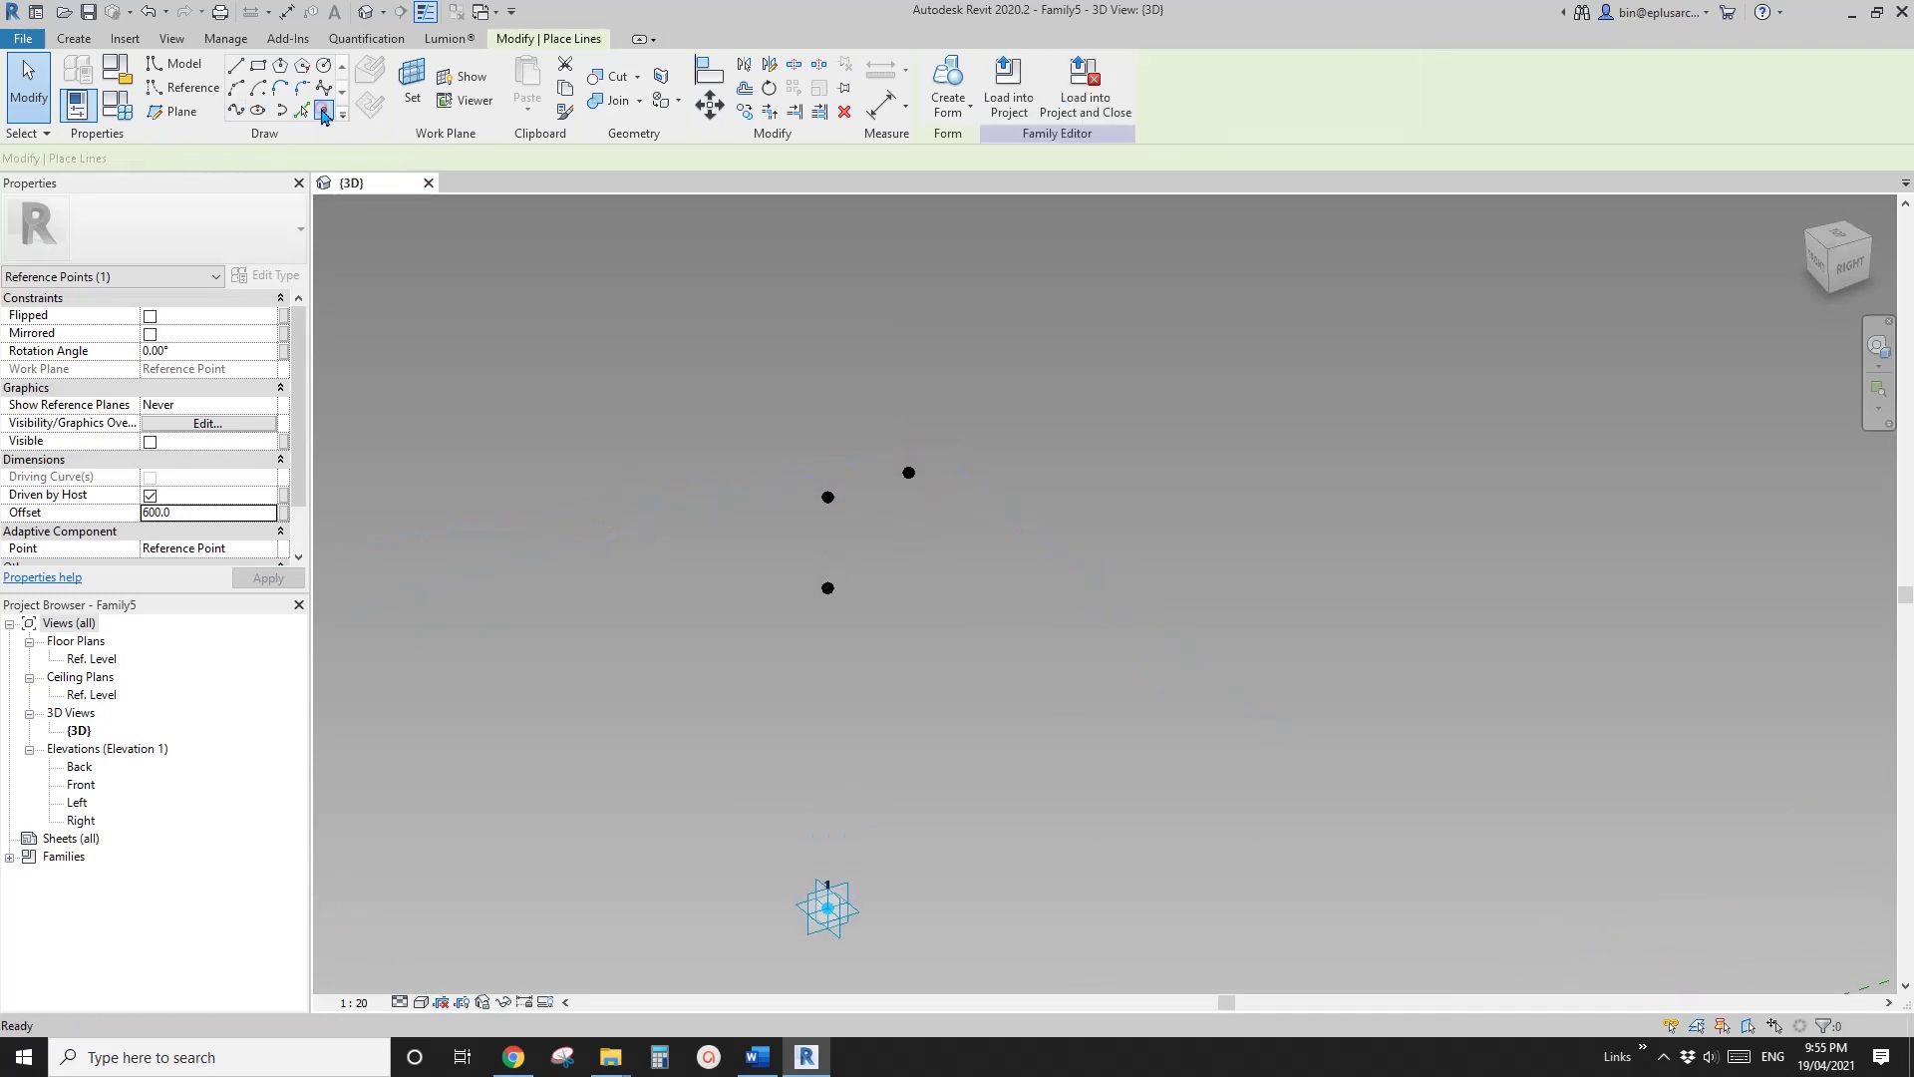
{"action": "left_click", "coordinate": [411, 82]}
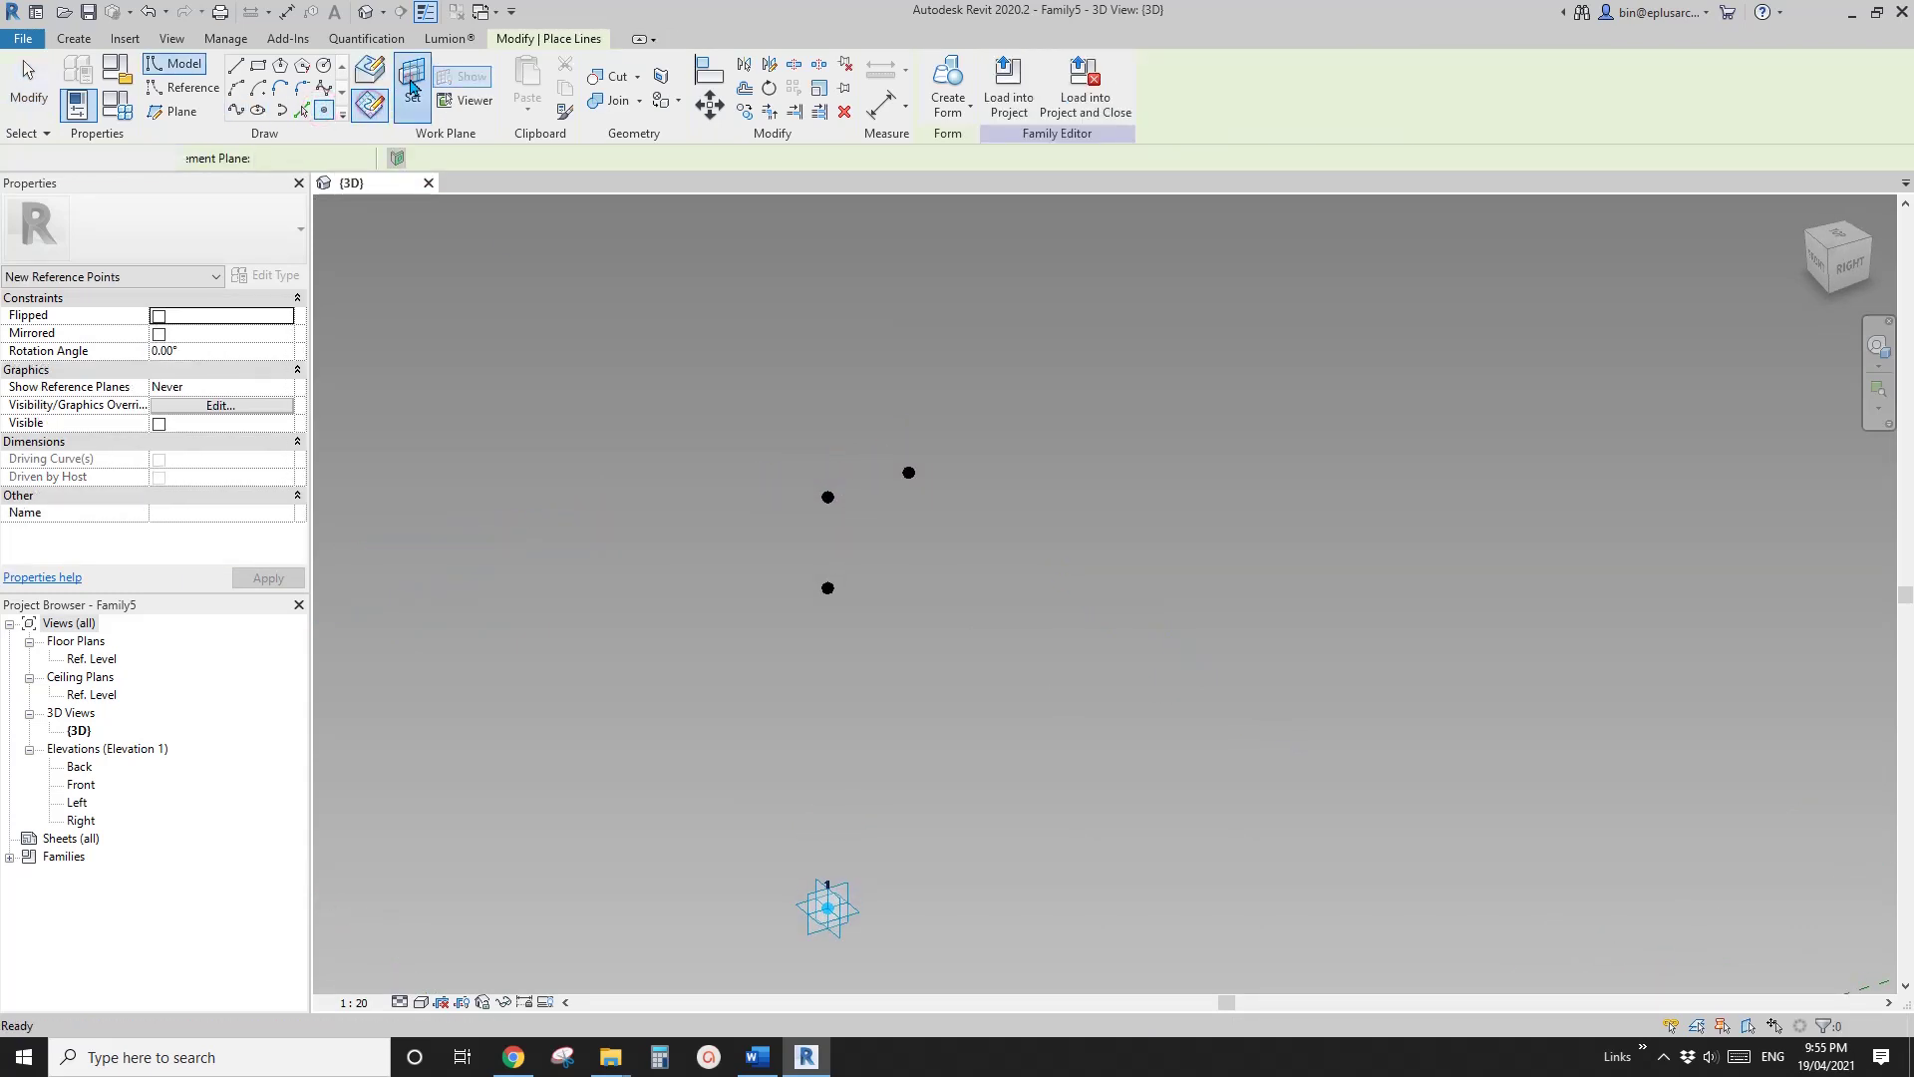
Step: Place zero-offset hosted points on the left and right upper points, then select both
{"action": "left_click", "coordinate": [827, 496]}
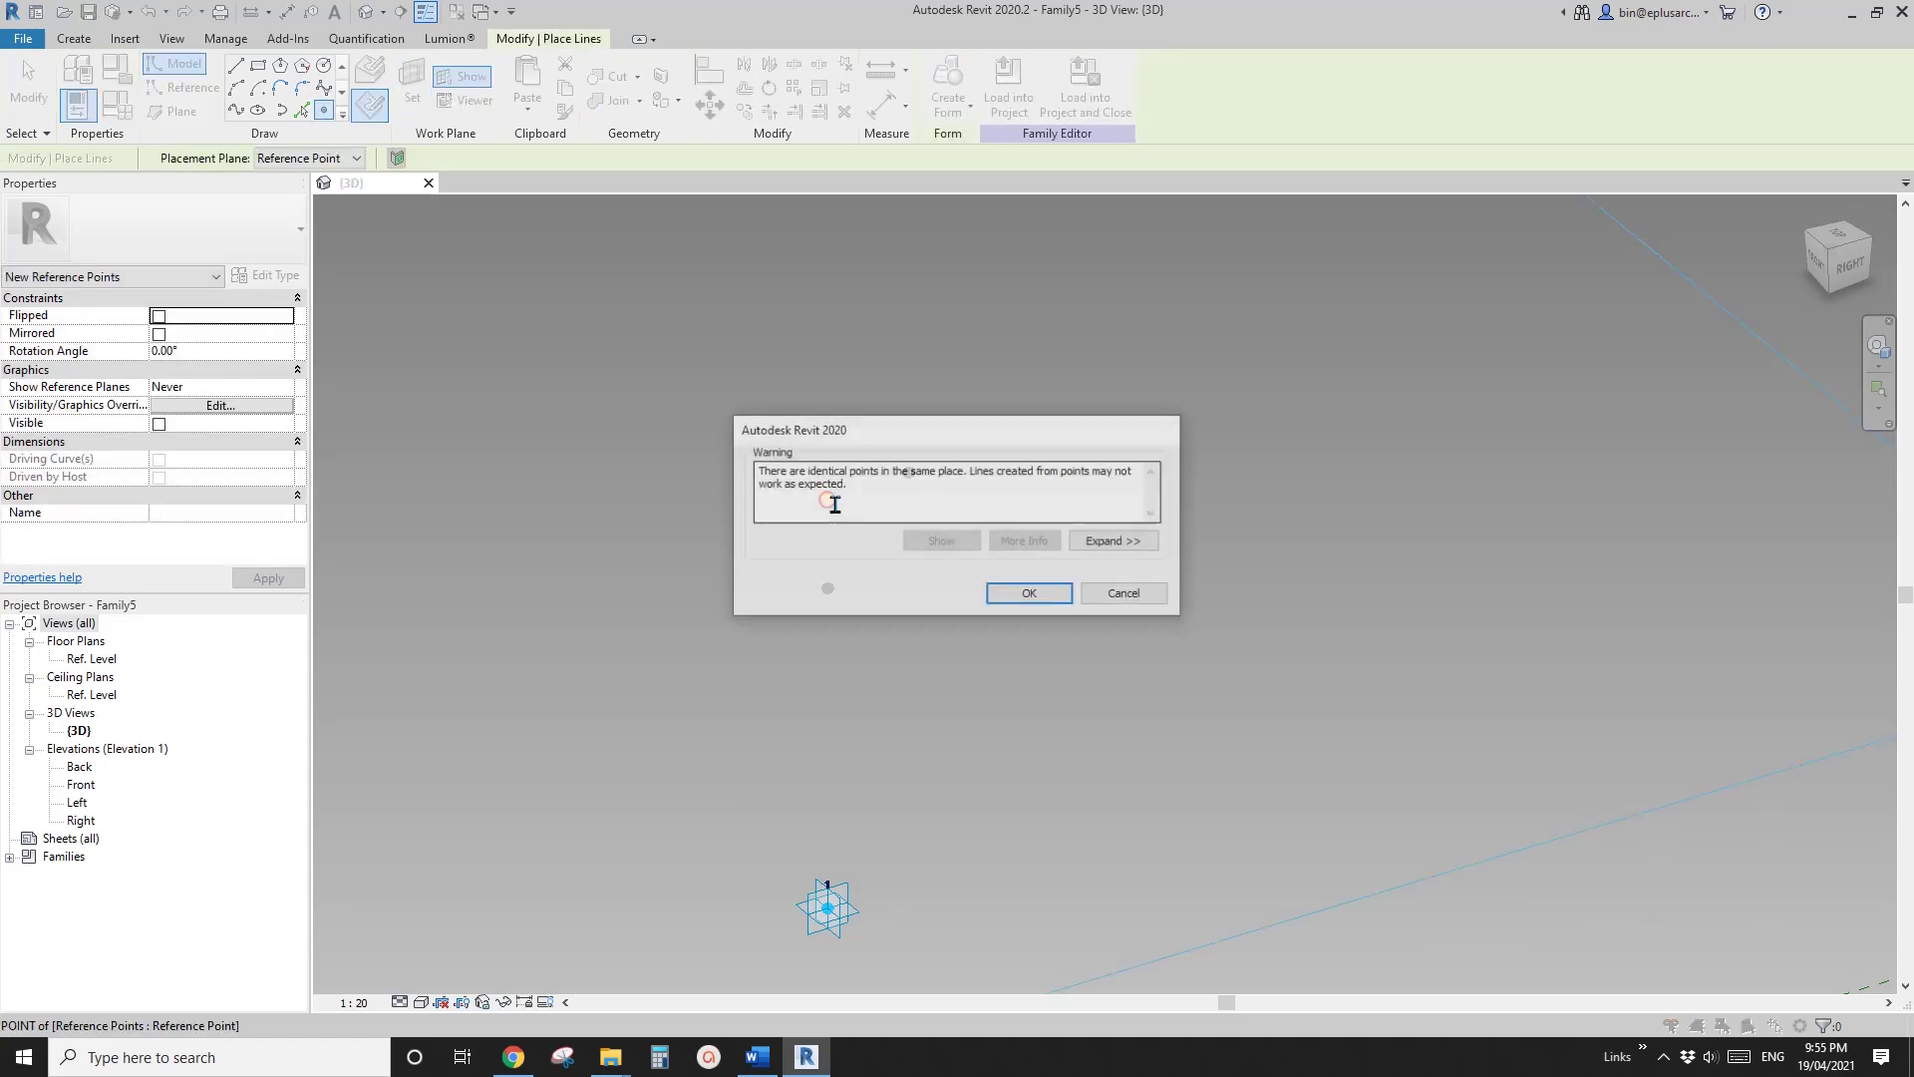
{"action": "left_click", "coordinate": [1059, 593]}
{"action": "left_click", "coordinate": [415, 96]}
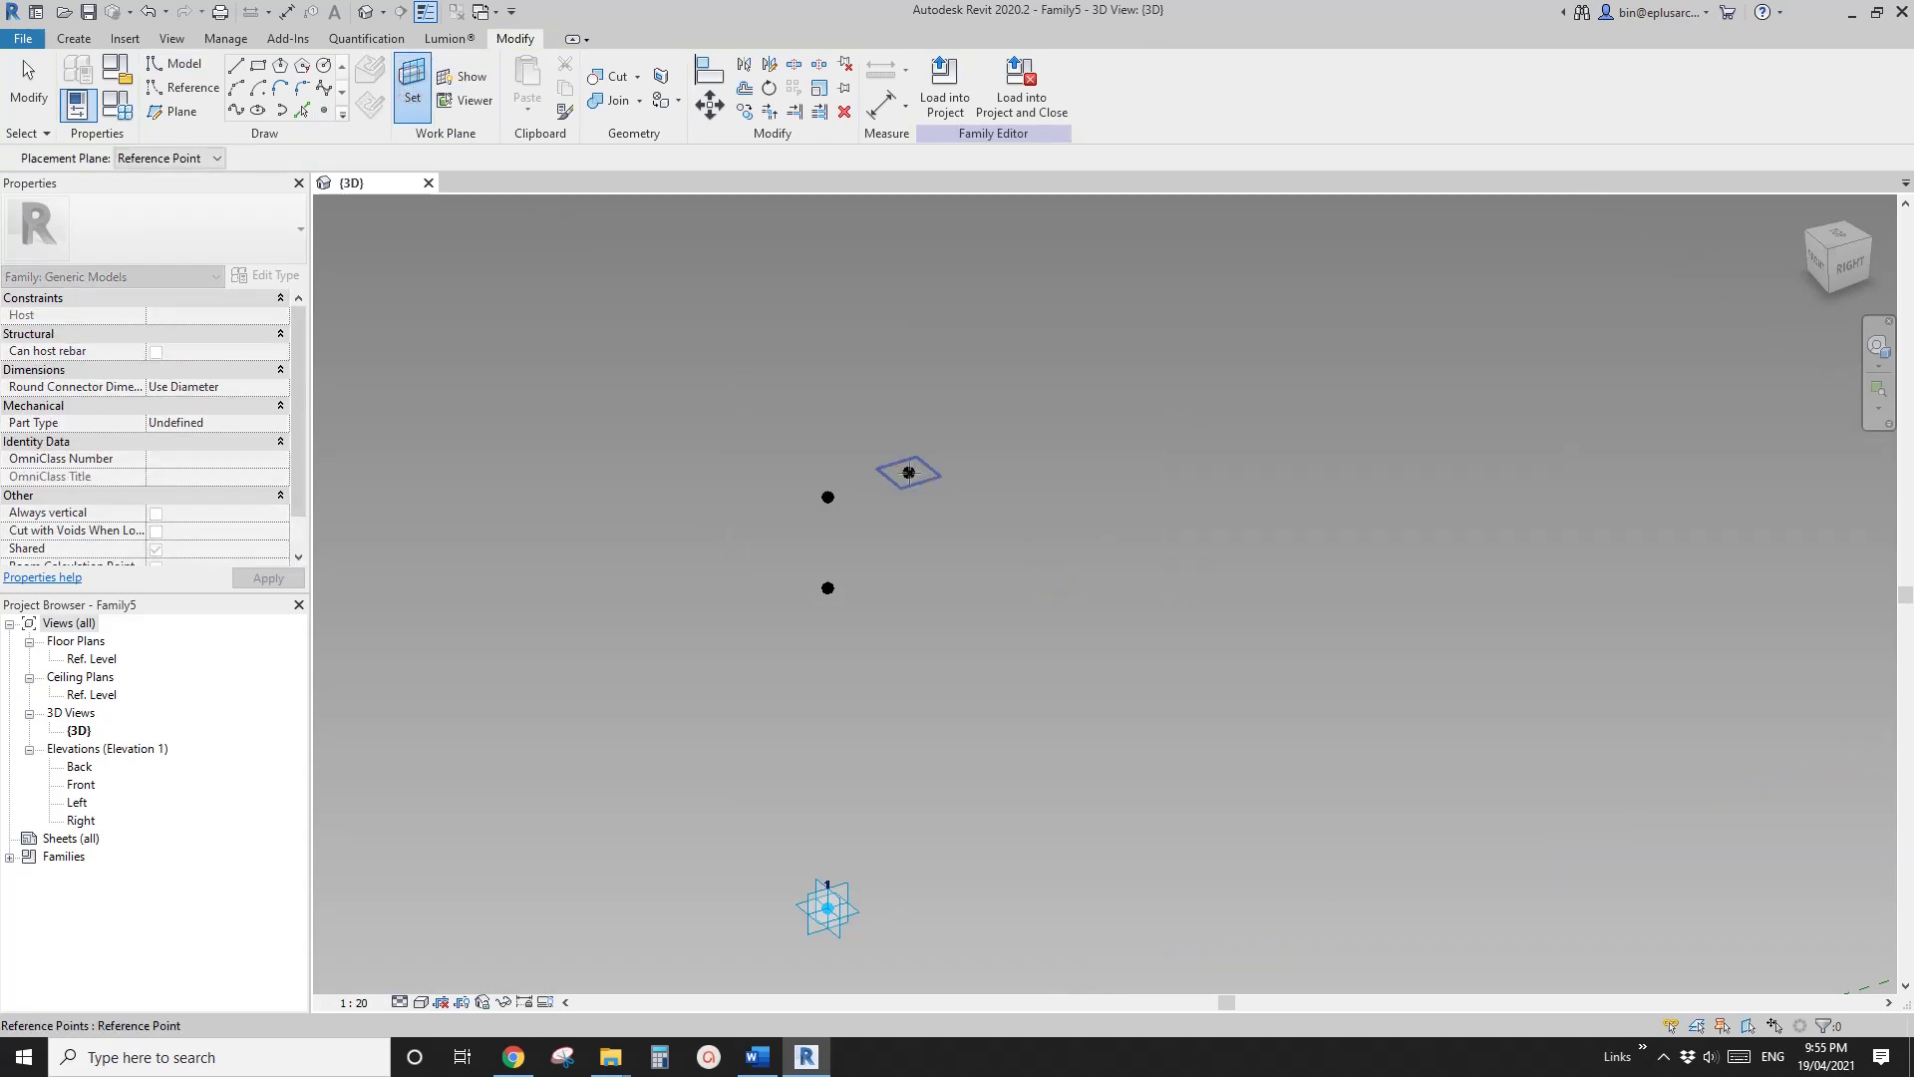
{"action": "left_click", "coordinate": [908, 473]}
{"action": "left_click", "coordinate": [1034, 593]}
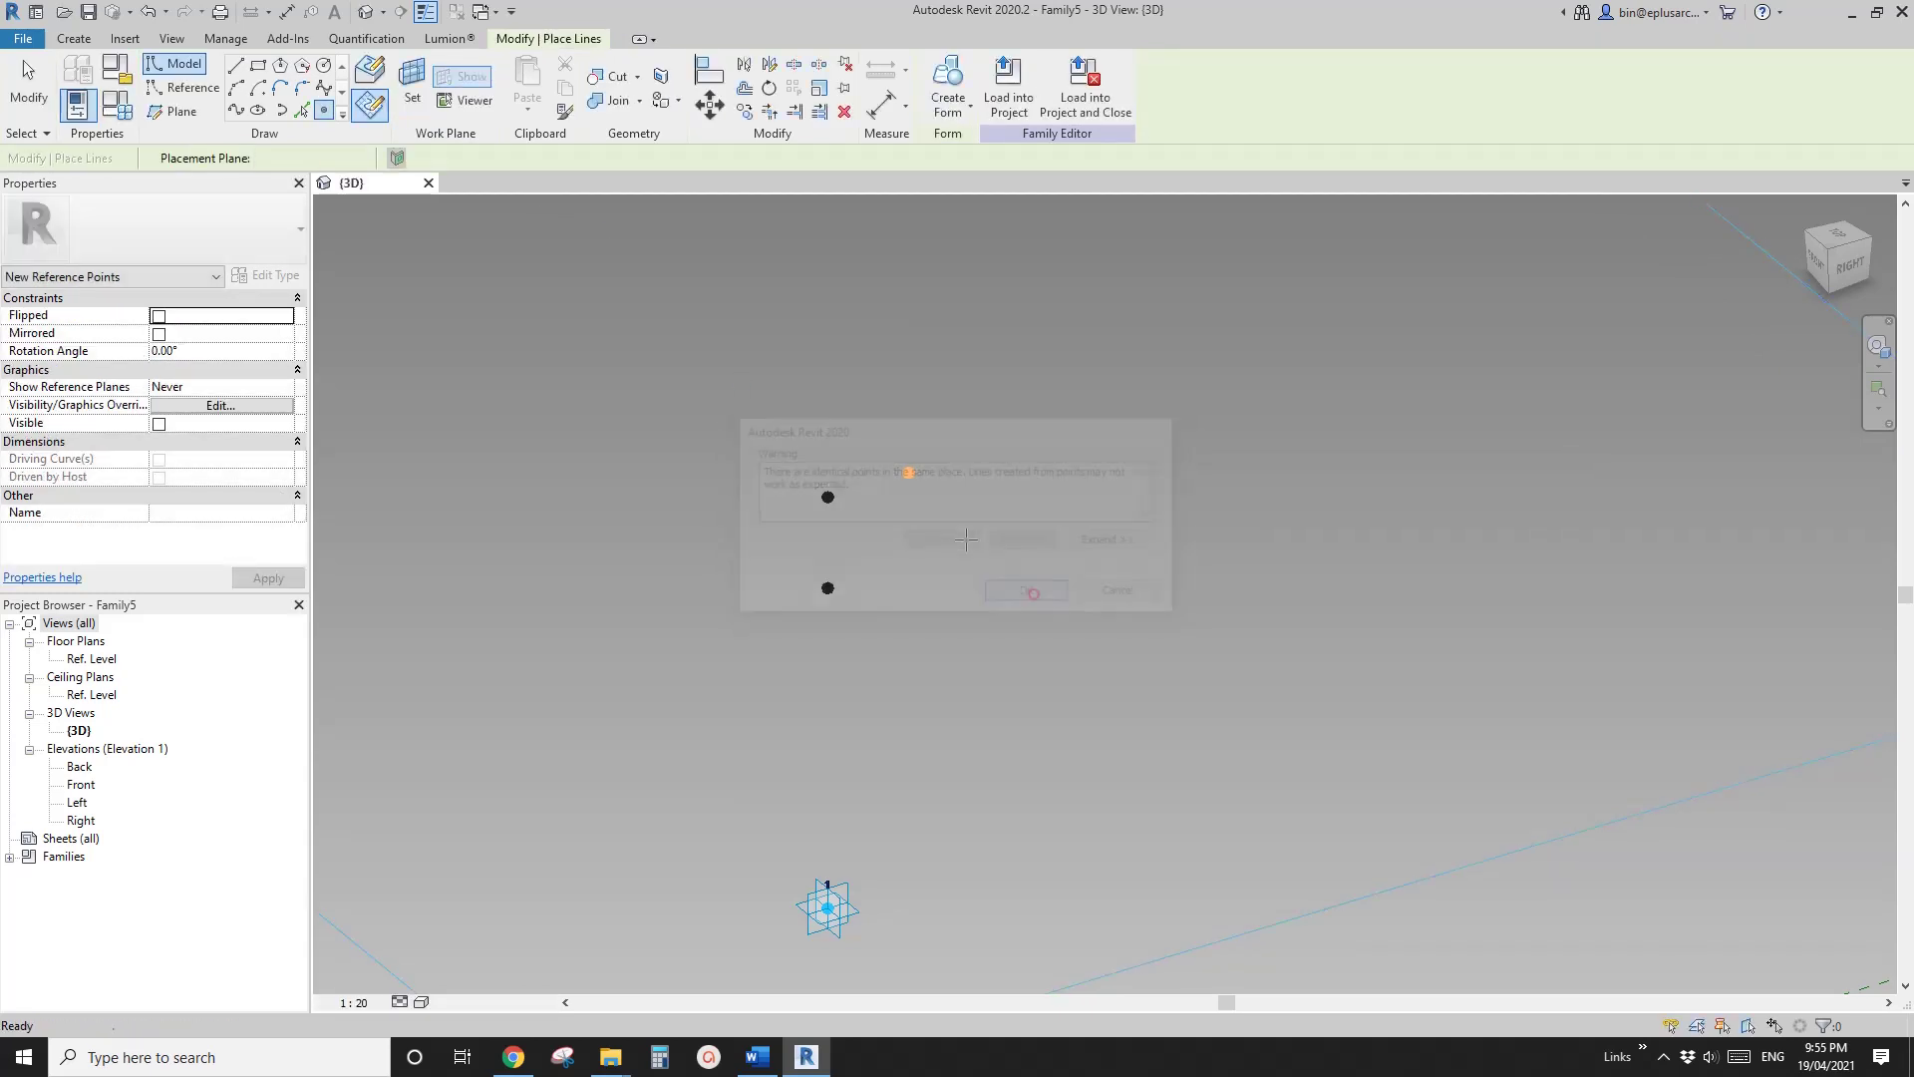
{"action": "key", "text": "Escape"}
{"action": "left_click", "coordinate": [910, 474]}
{"action": "left_click", "coordinate": [828, 497]}
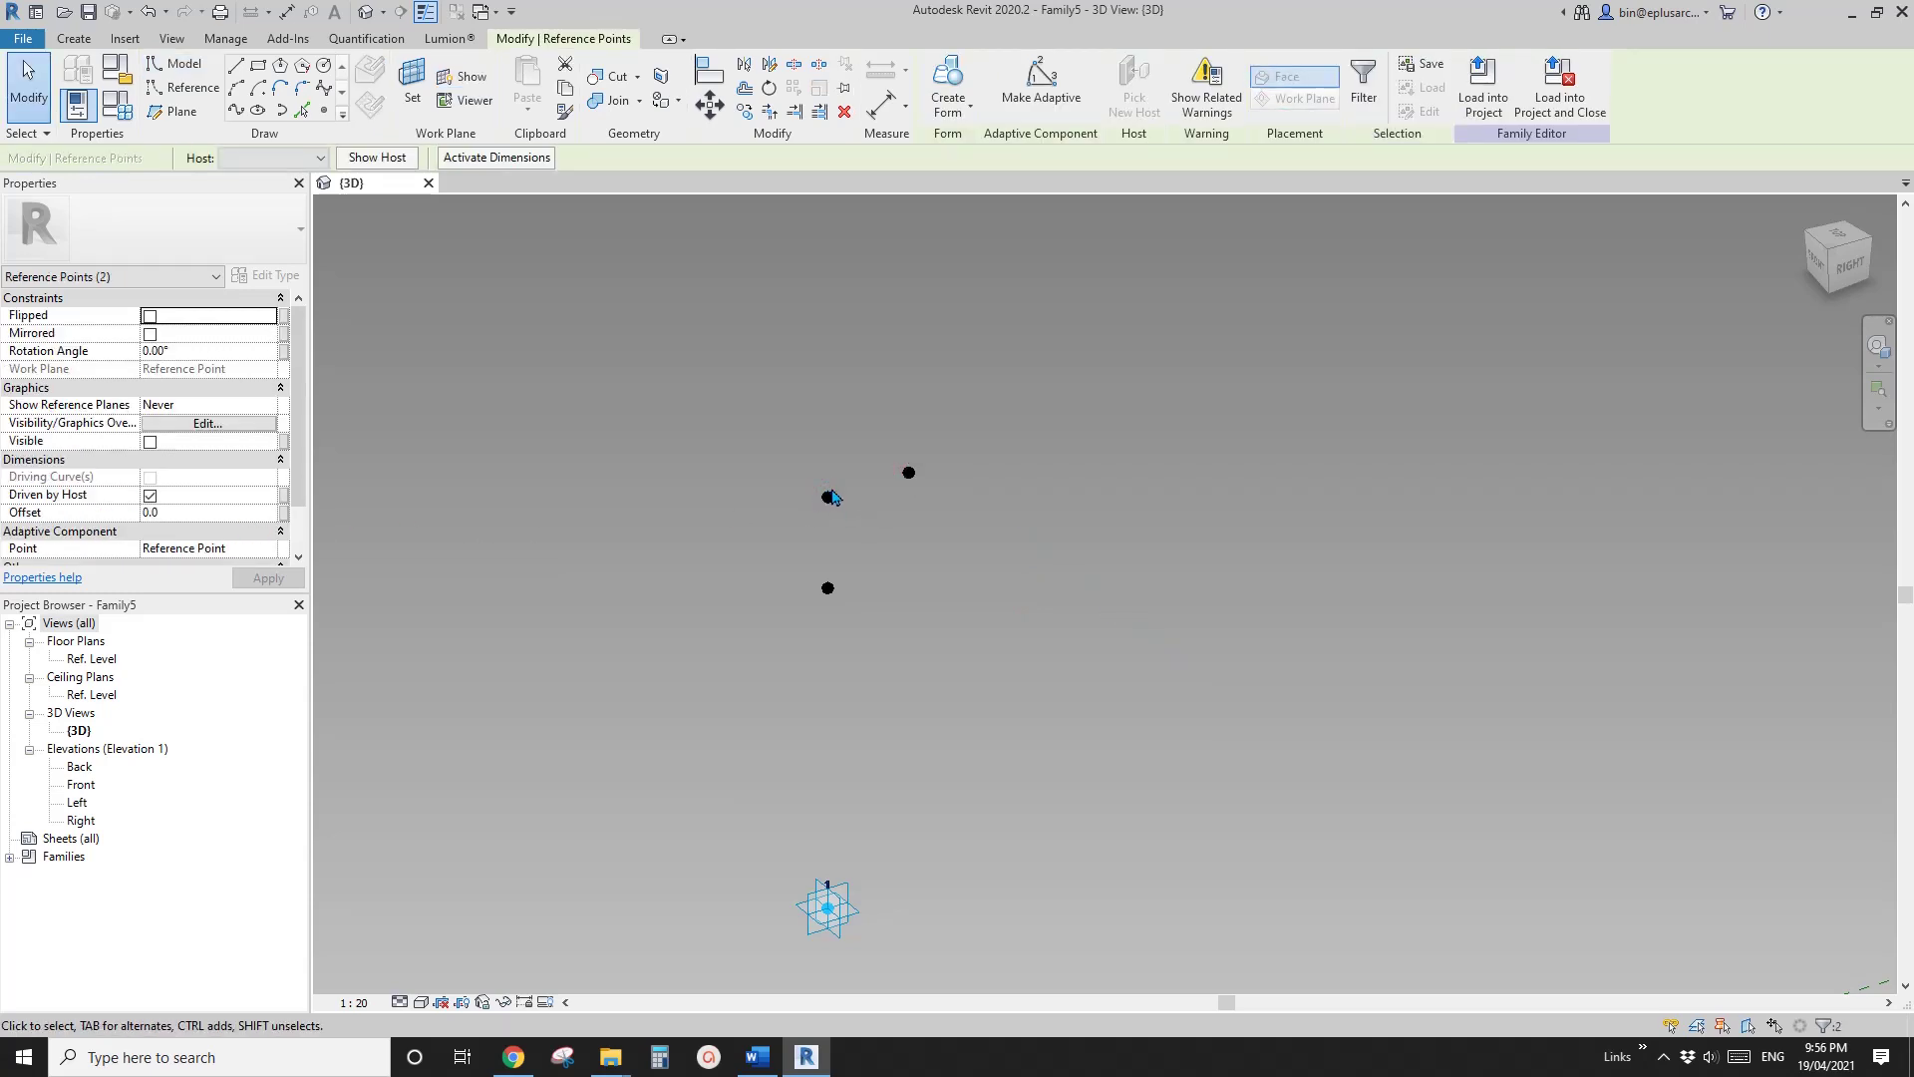
Step: Set both hosted points' Offset to 450.0, then select the two left corner points
{"action": "left_click", "coordinate": [196, 521]}
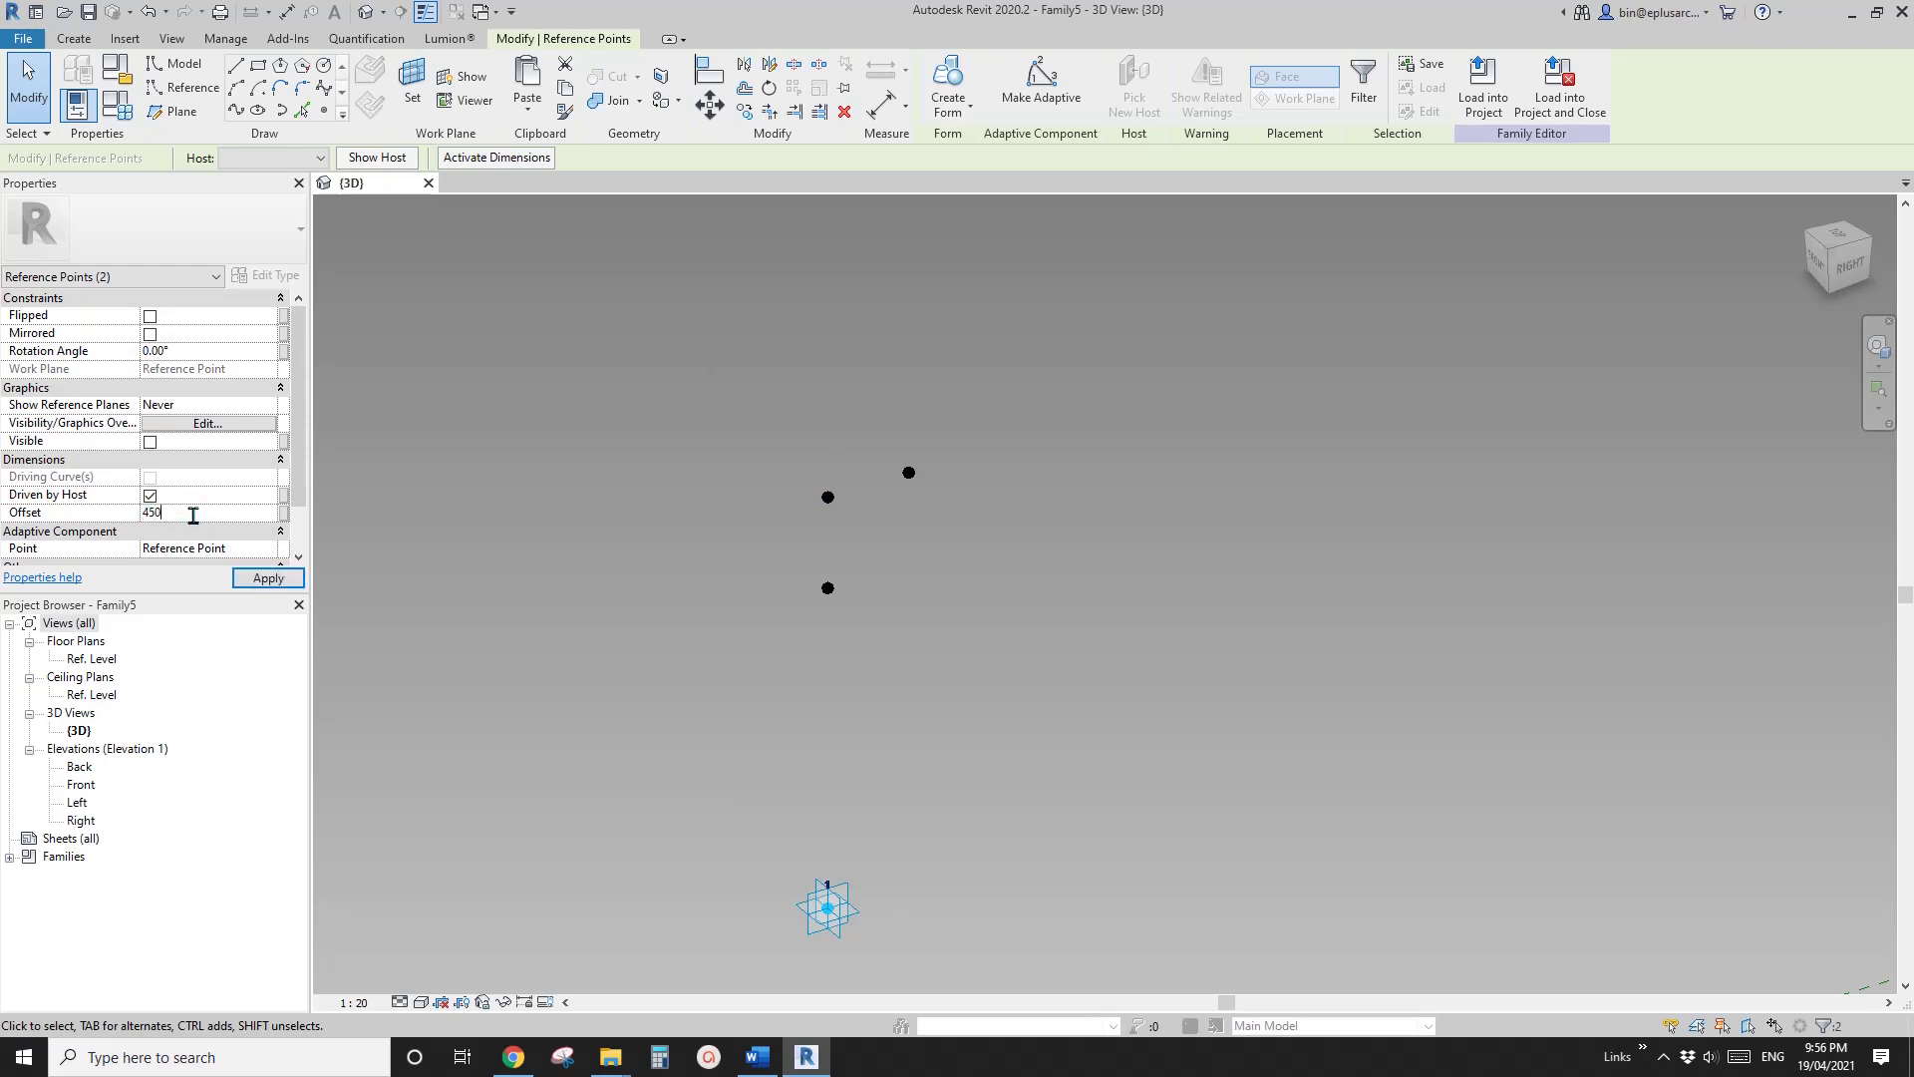
{"action": "middle_click_drag", "start_coordinate": [730, 439], "coordinate": [708, 468]}
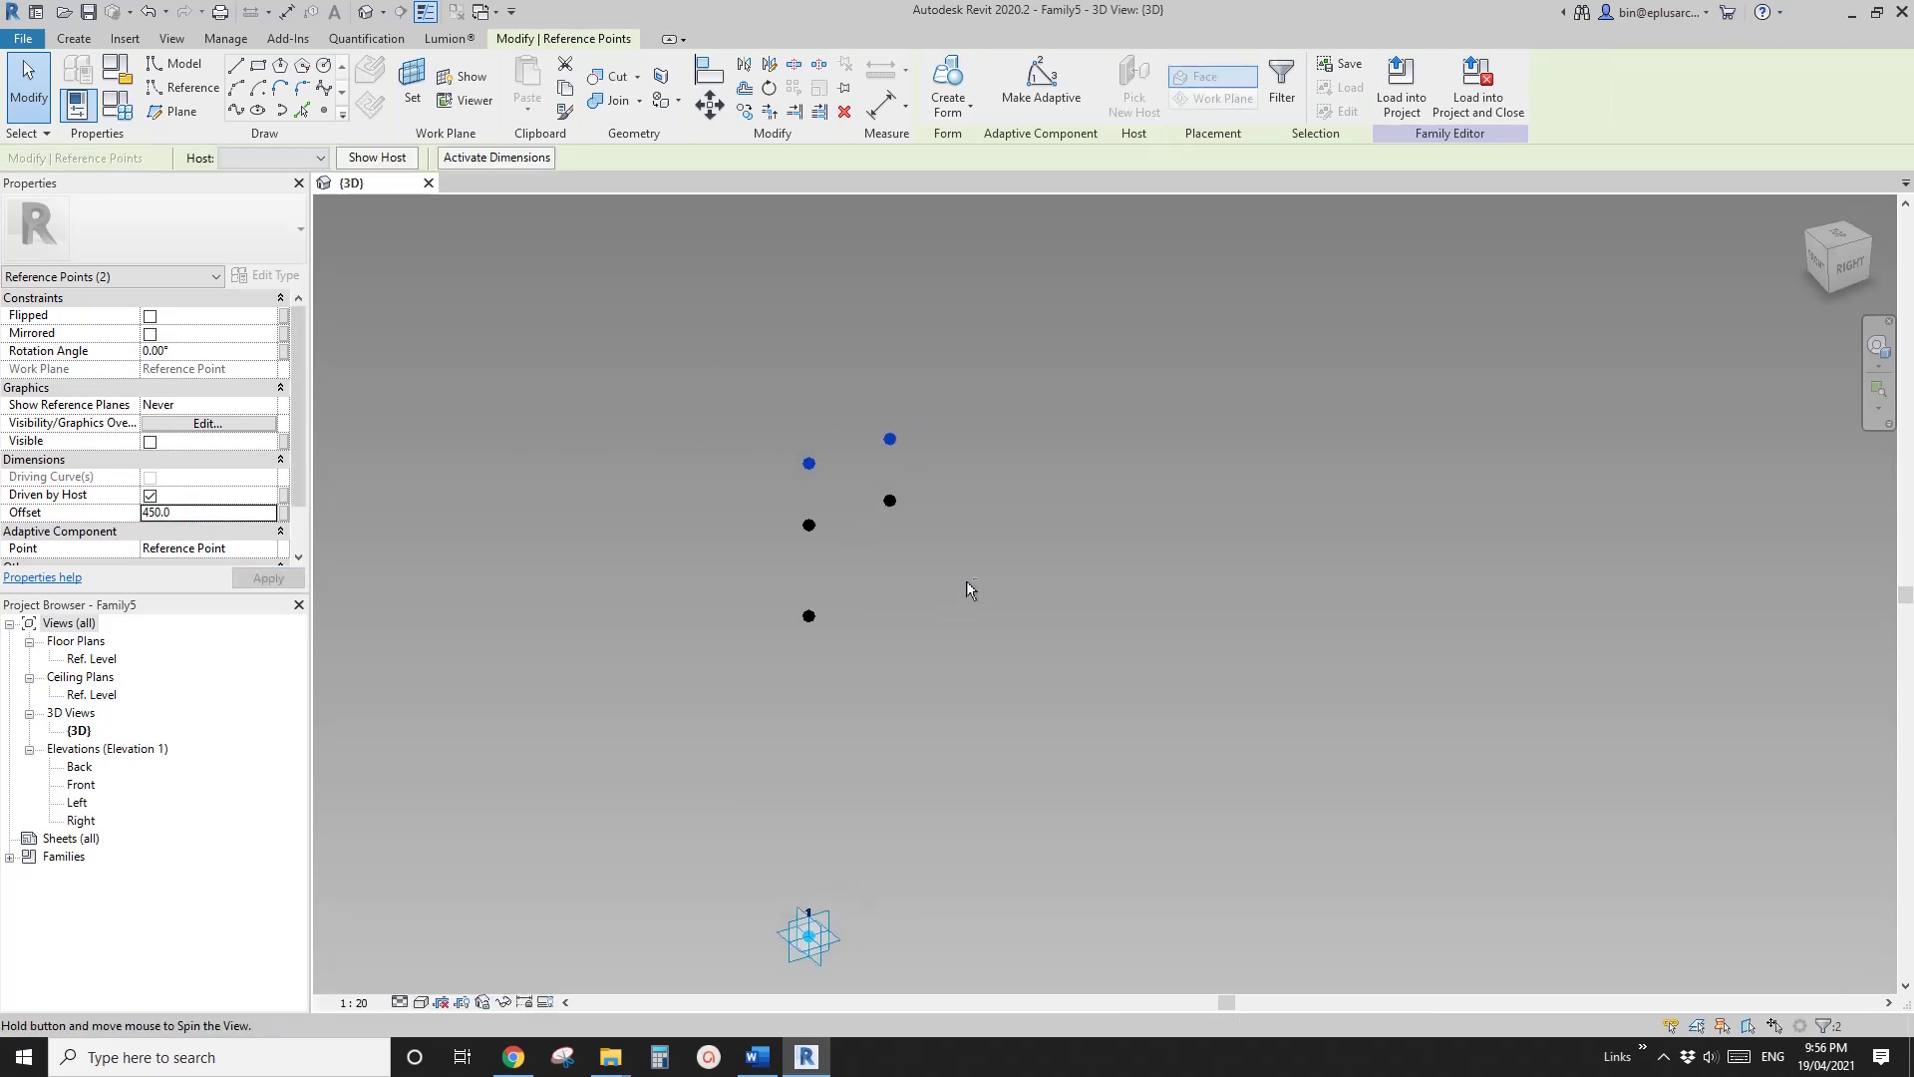
{"action": "middle_click_drag", "start_coordinate": [967, 584], "coordinate": [797, 450], "text": "shift"}
{"action": "middle_click_drag", "start_coordinate": [874, 501], "coordinate": [849, 581], "text": "shift"}
{"action": "left_click_drag", "start_coordinate": [771, 428], "coordinate": [843, 572]}
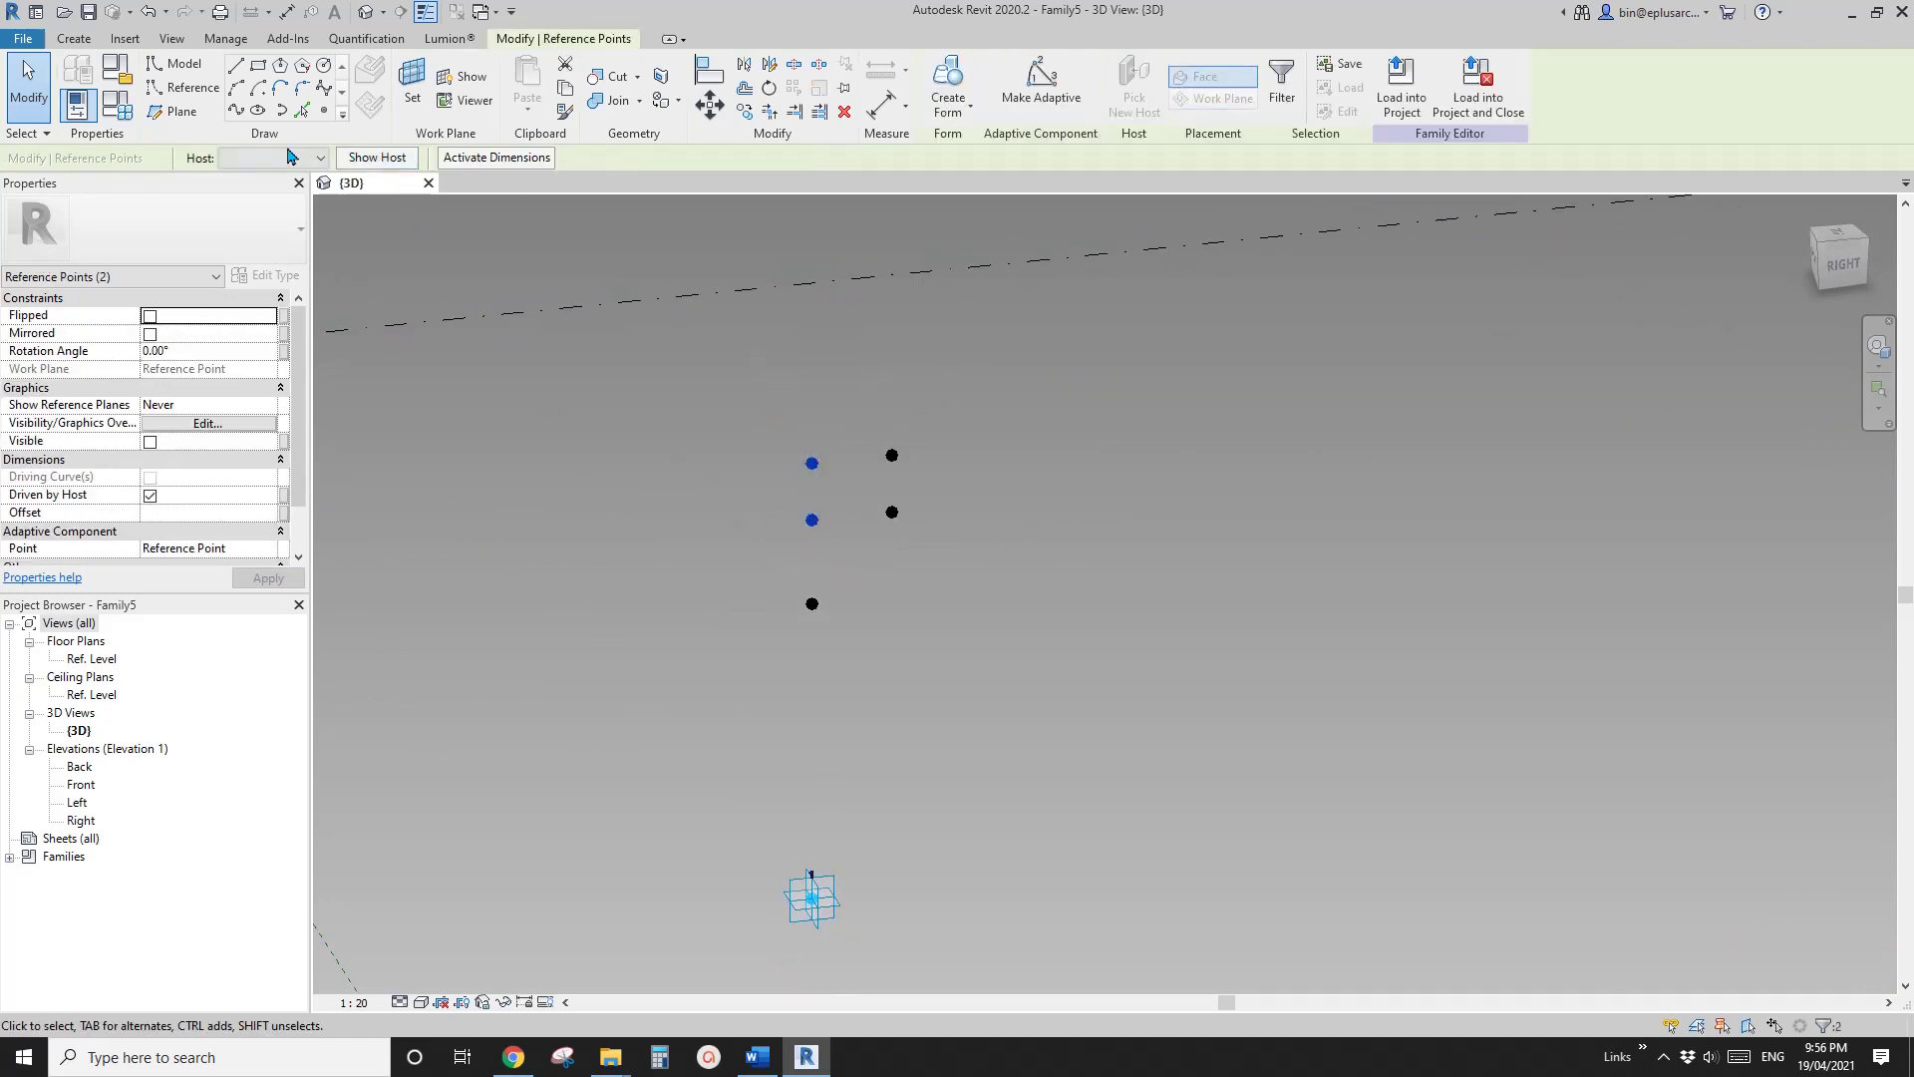
Step: Draw Spline Through Points lines along the left, top, right and bottom point pairs
{"action": "left_click", "coordinate": [237, 111]}
{"action": "left_click_drag", "start_coordinate": [787, 410], "coordinate": [927, 477]}
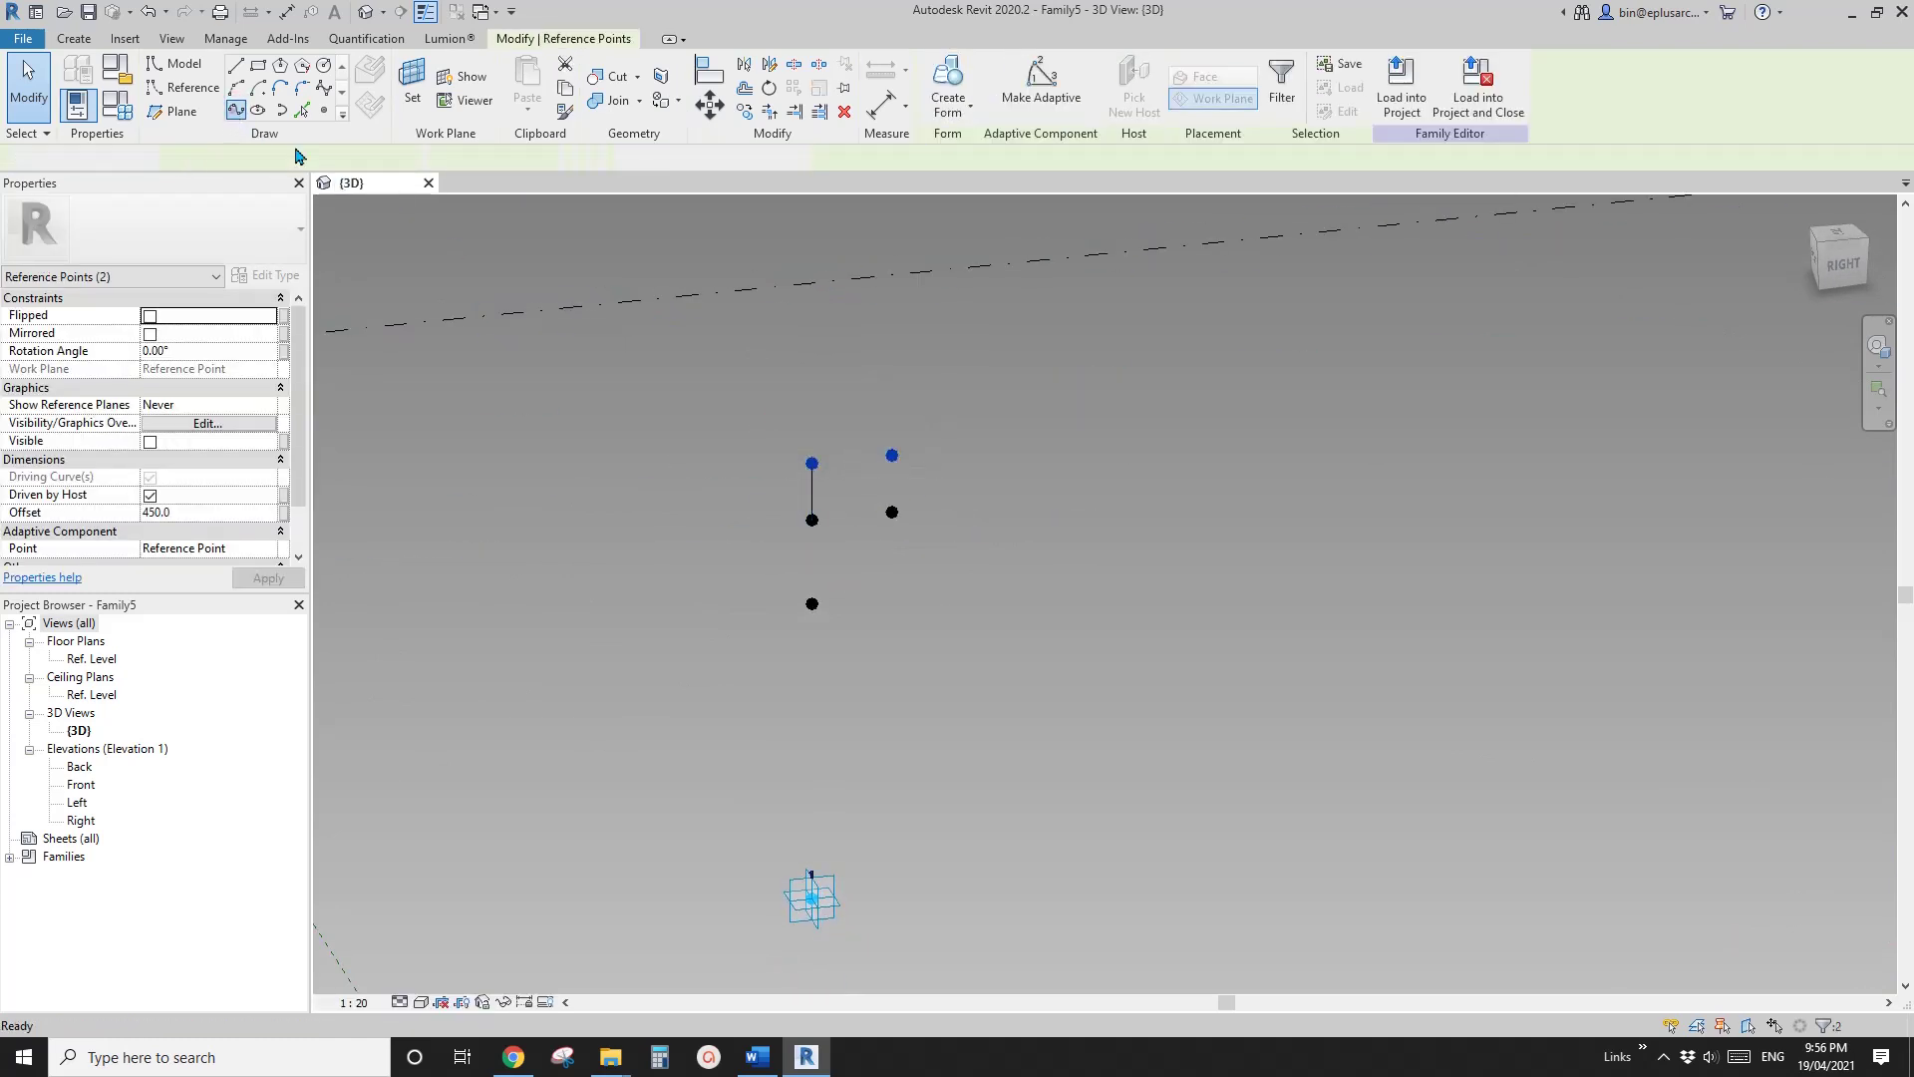
{"action": "left_click", "coordinate": [236, 110]}
{"action": "left_click_drag", "start_coordinate": [854, 409], "coordinate": [931, 557]}
{"action": "left_click", "coordinate": [237, 110]}
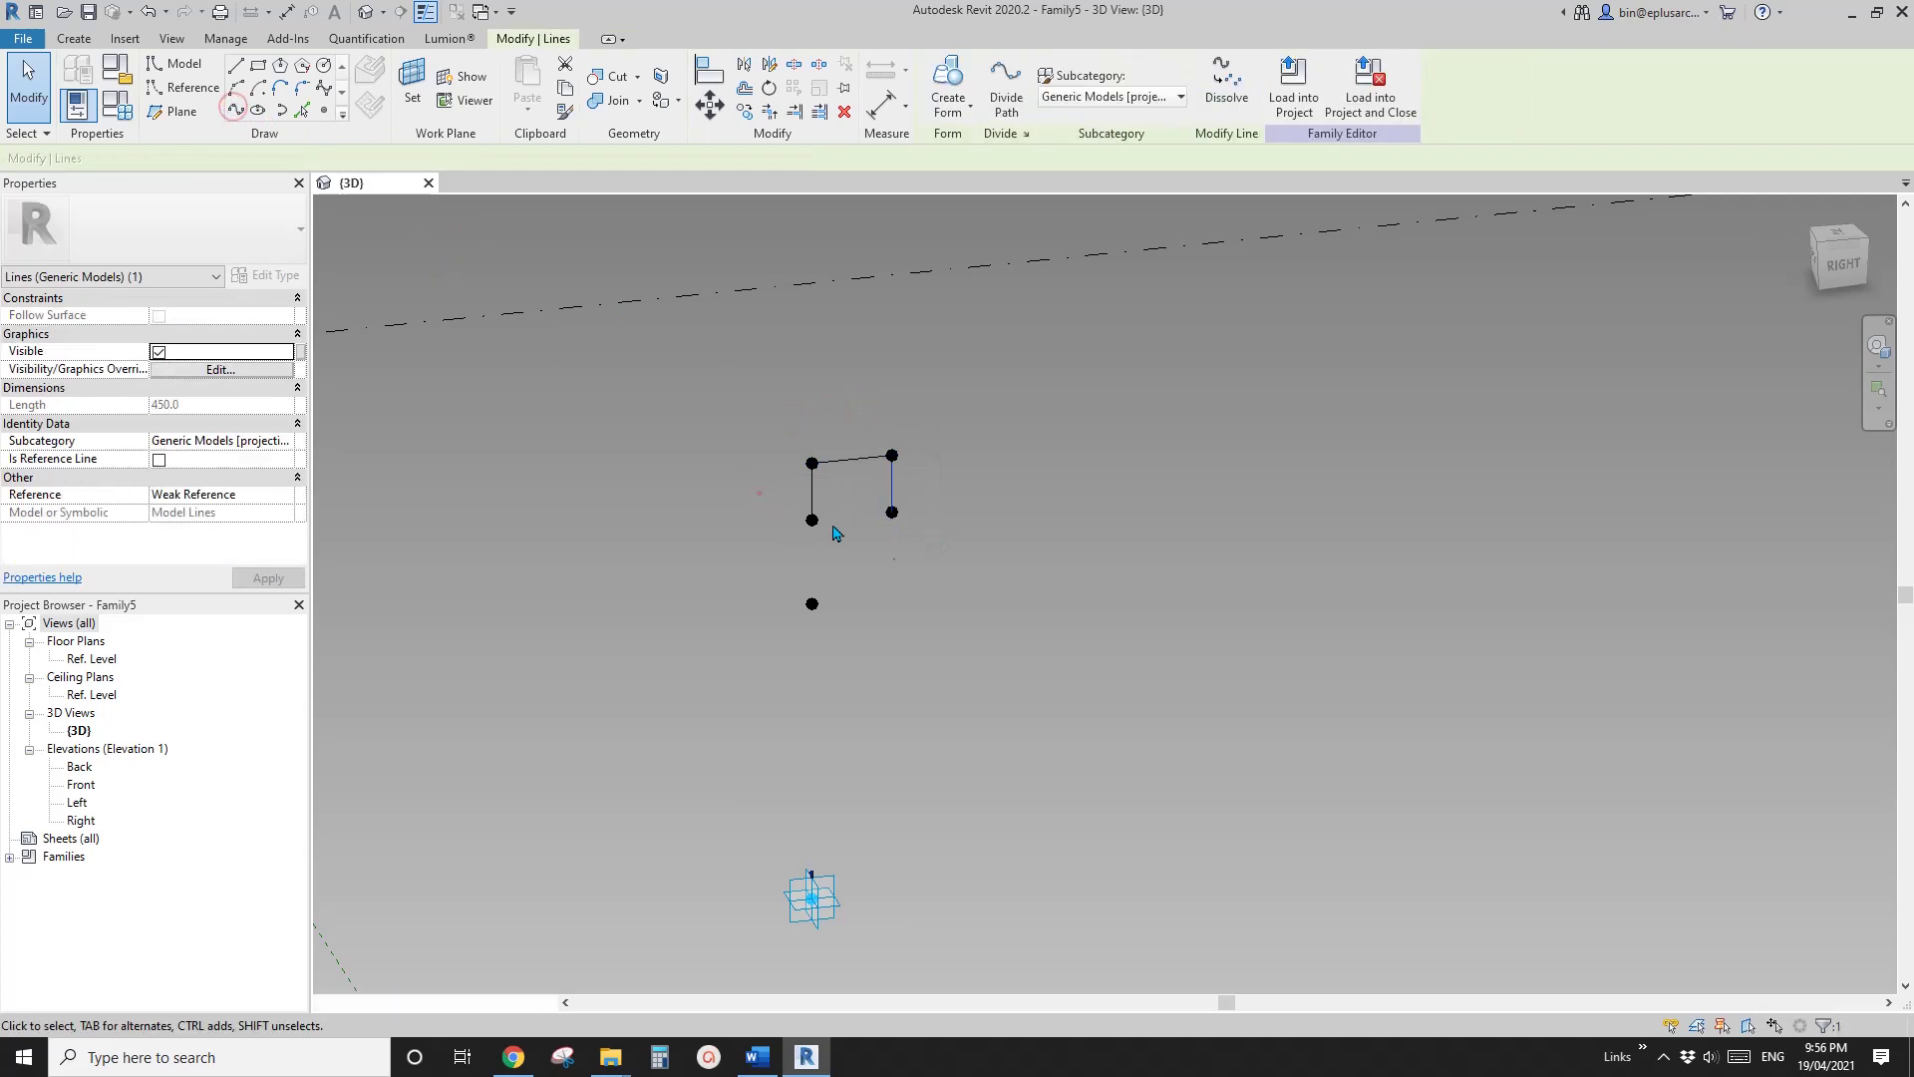
{"action": "left_click_drag", "start_coordinate": [752, 492], "coordinate": [940, 568]}
{"action": "left_click", "coordinate": [237, 109]}
{"action": "key", "text": "Escape"}
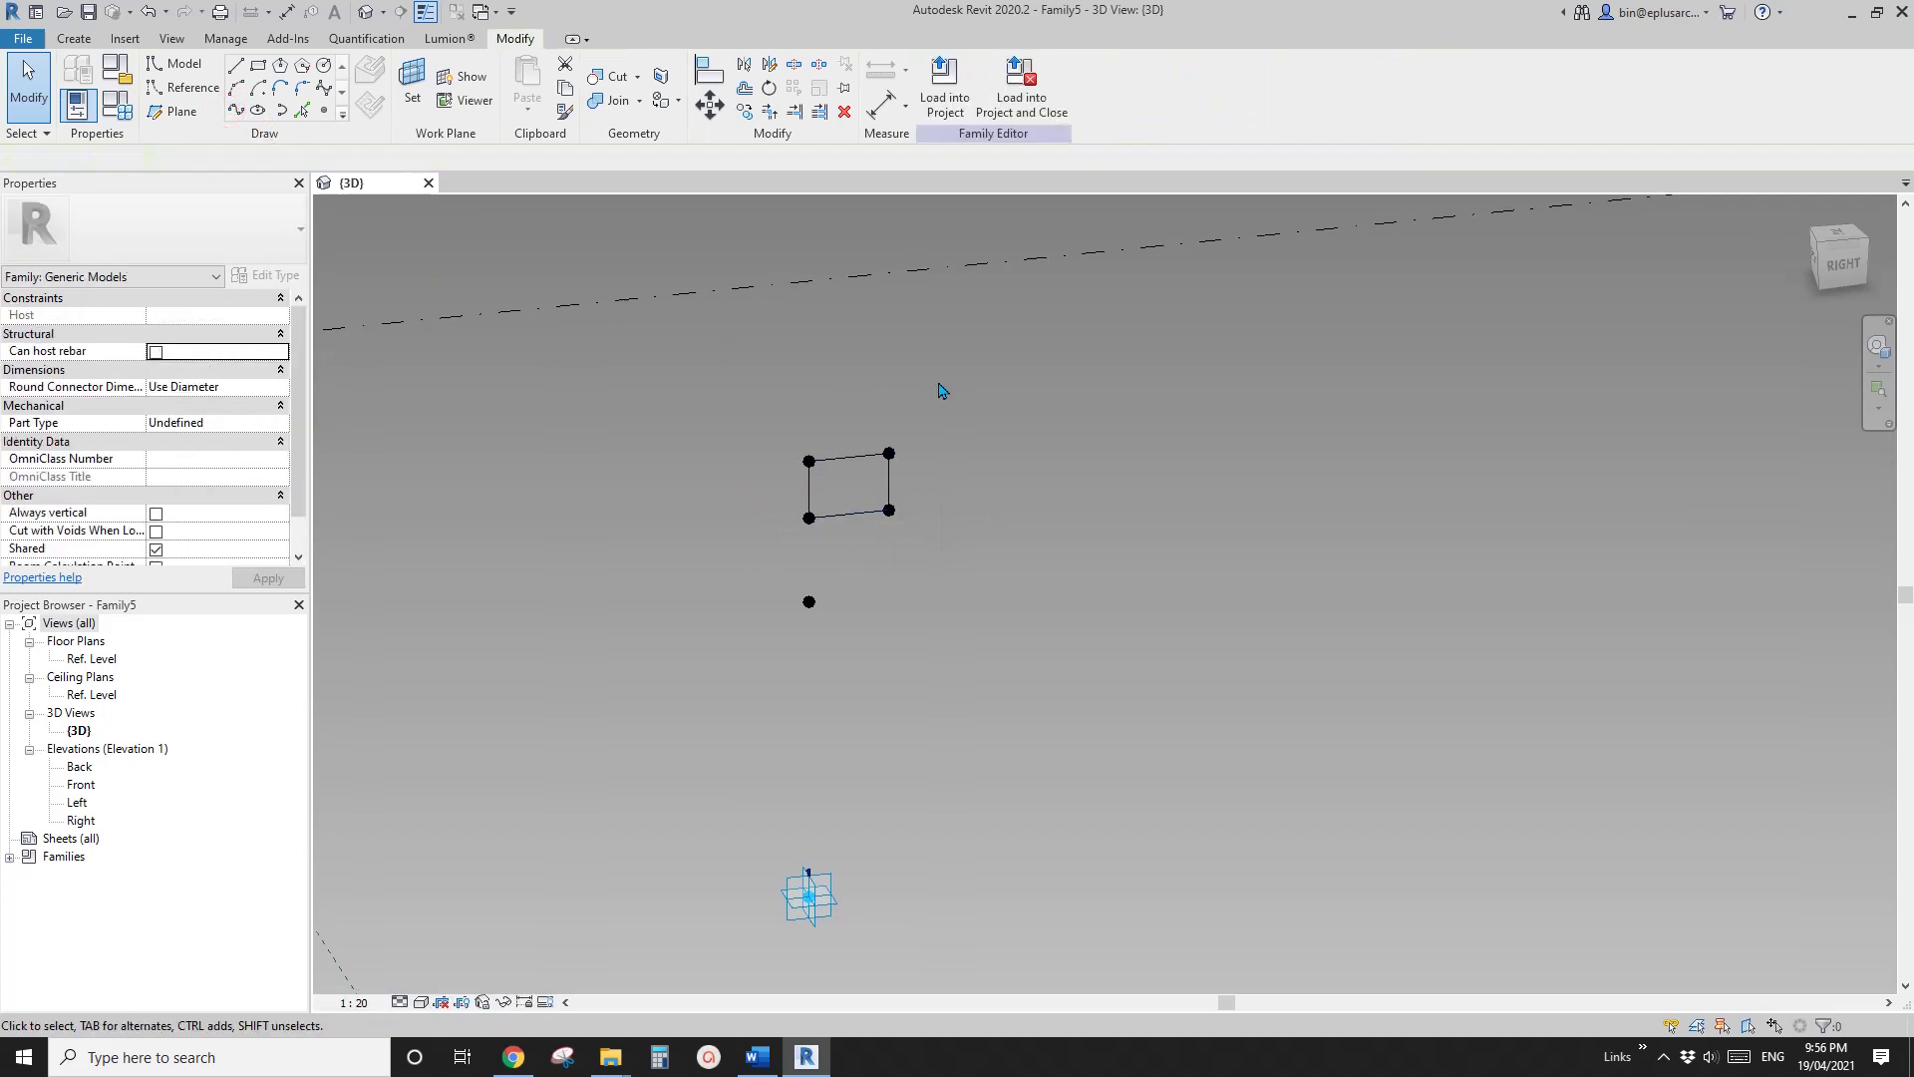
Step: Turn all four rectangle lines into reference lines with Is Reference Line
{"action": "left_click", "coordinate": [846, 466]}
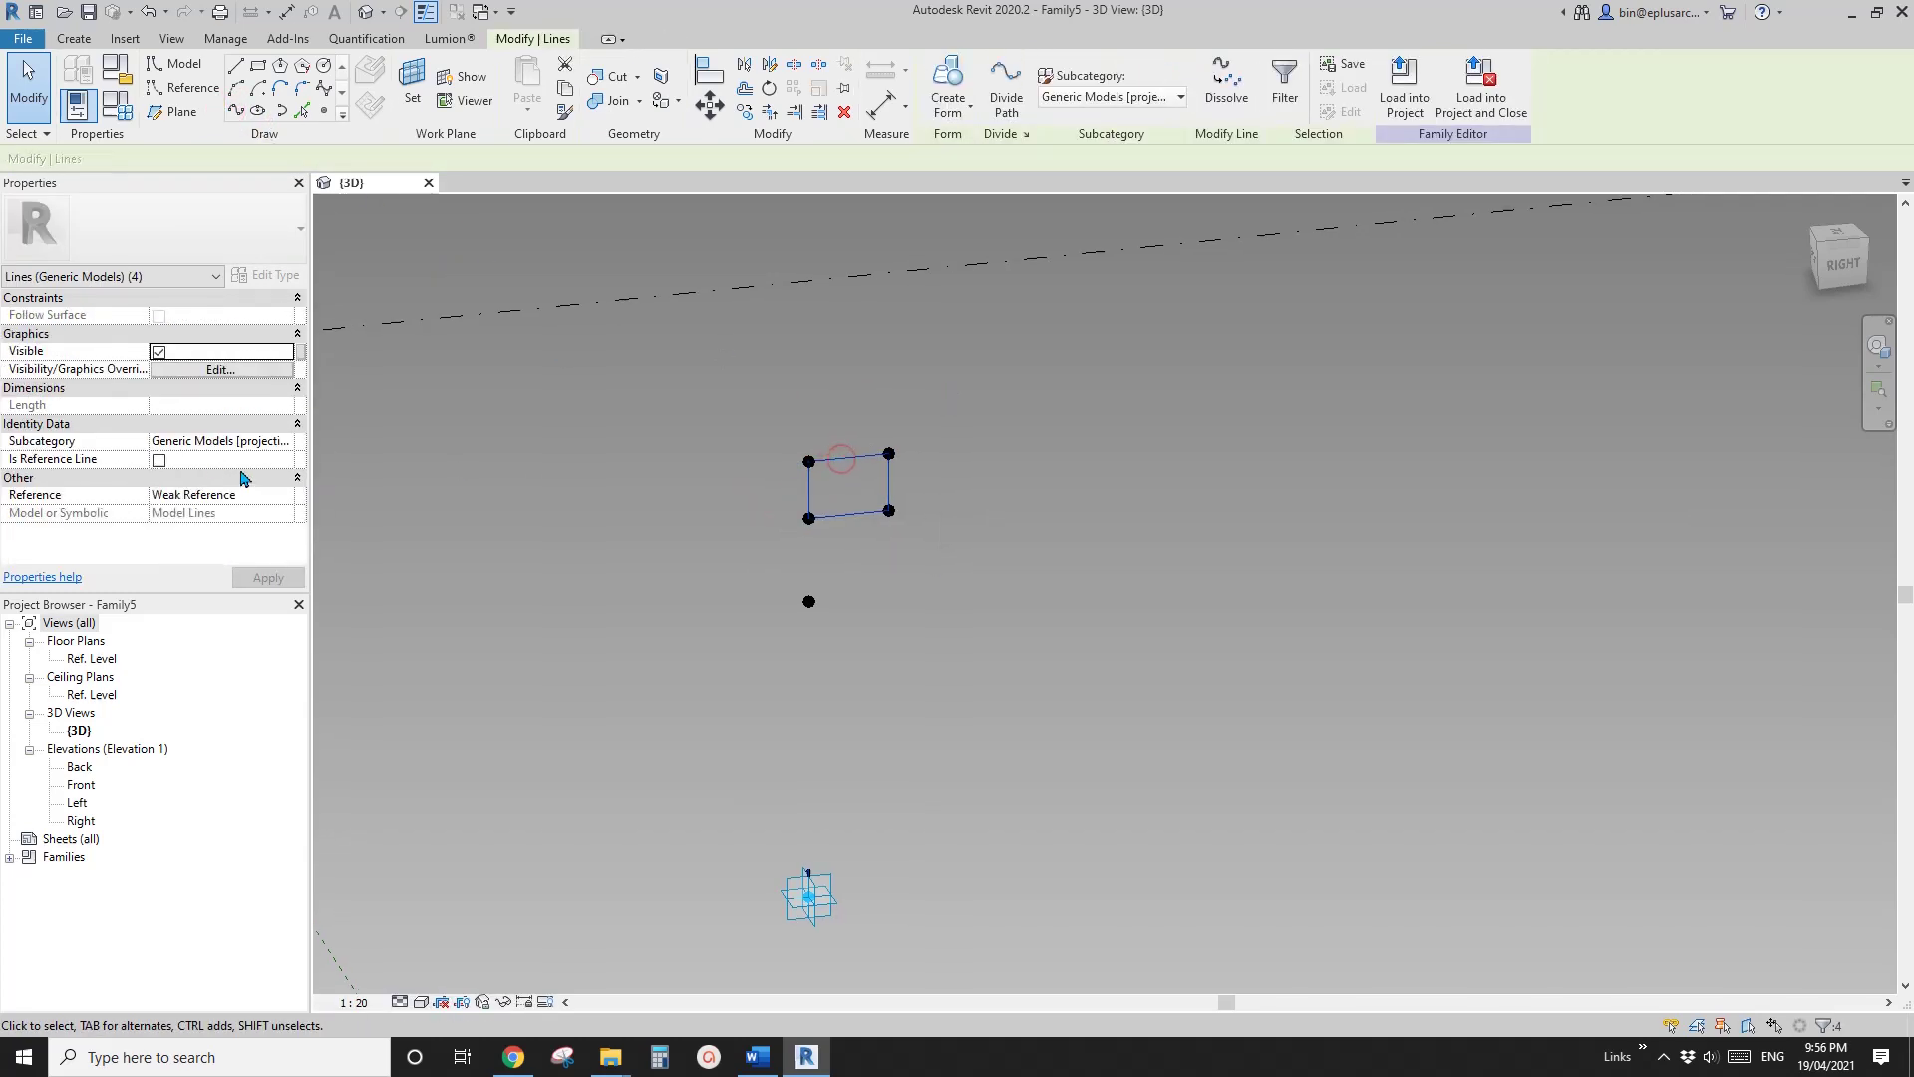
{"action": "left_click", "coordinate": [158, 460]}
{"action": "key", "text": "Escape"}
{"action": "middle_click_drag", "start_coordinate": [726, 419], "coordinate": [919, 489], "text": "shift"}
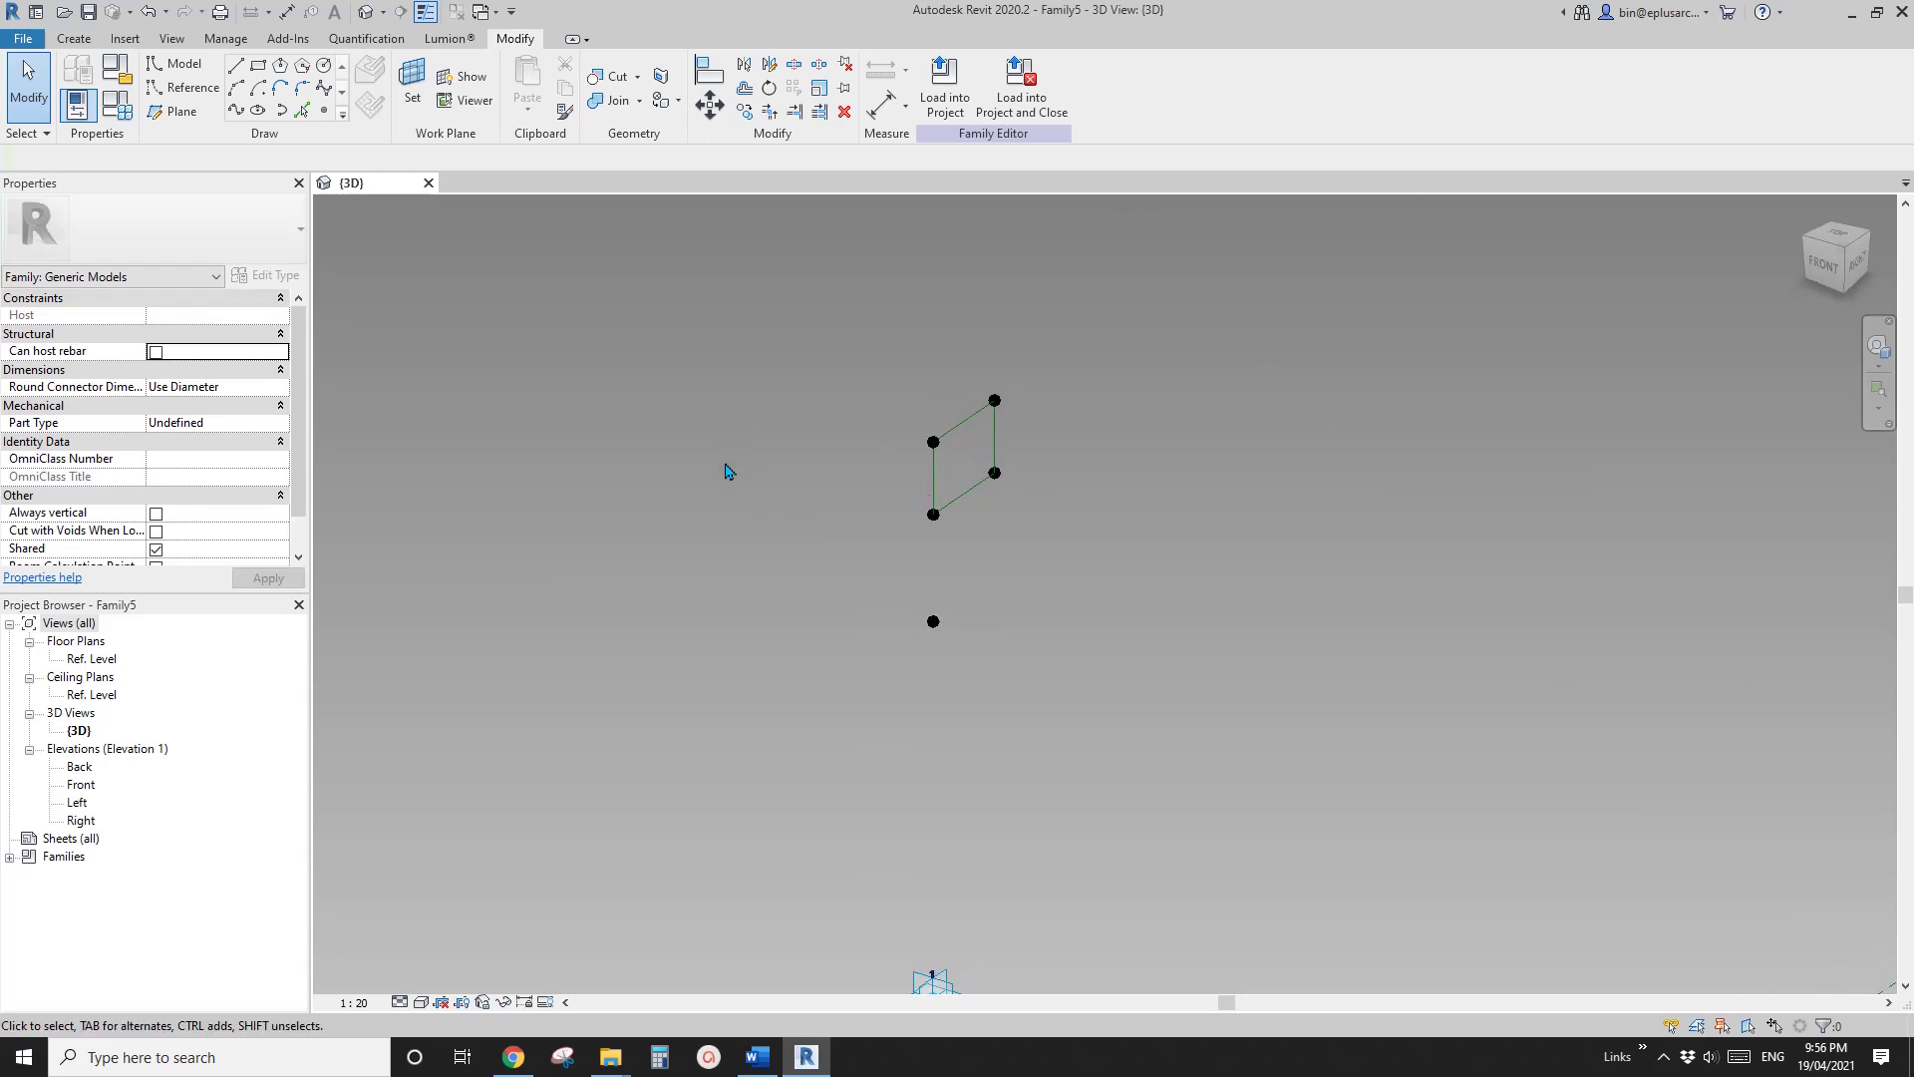
Step: Place hosted reference points on the first two rectangle corners, accepting the identical-points warnings
{"action": "middle_click_drag", "start_coordinate": [824, 442], "coordinate": [868, 439], "text": "shift"}
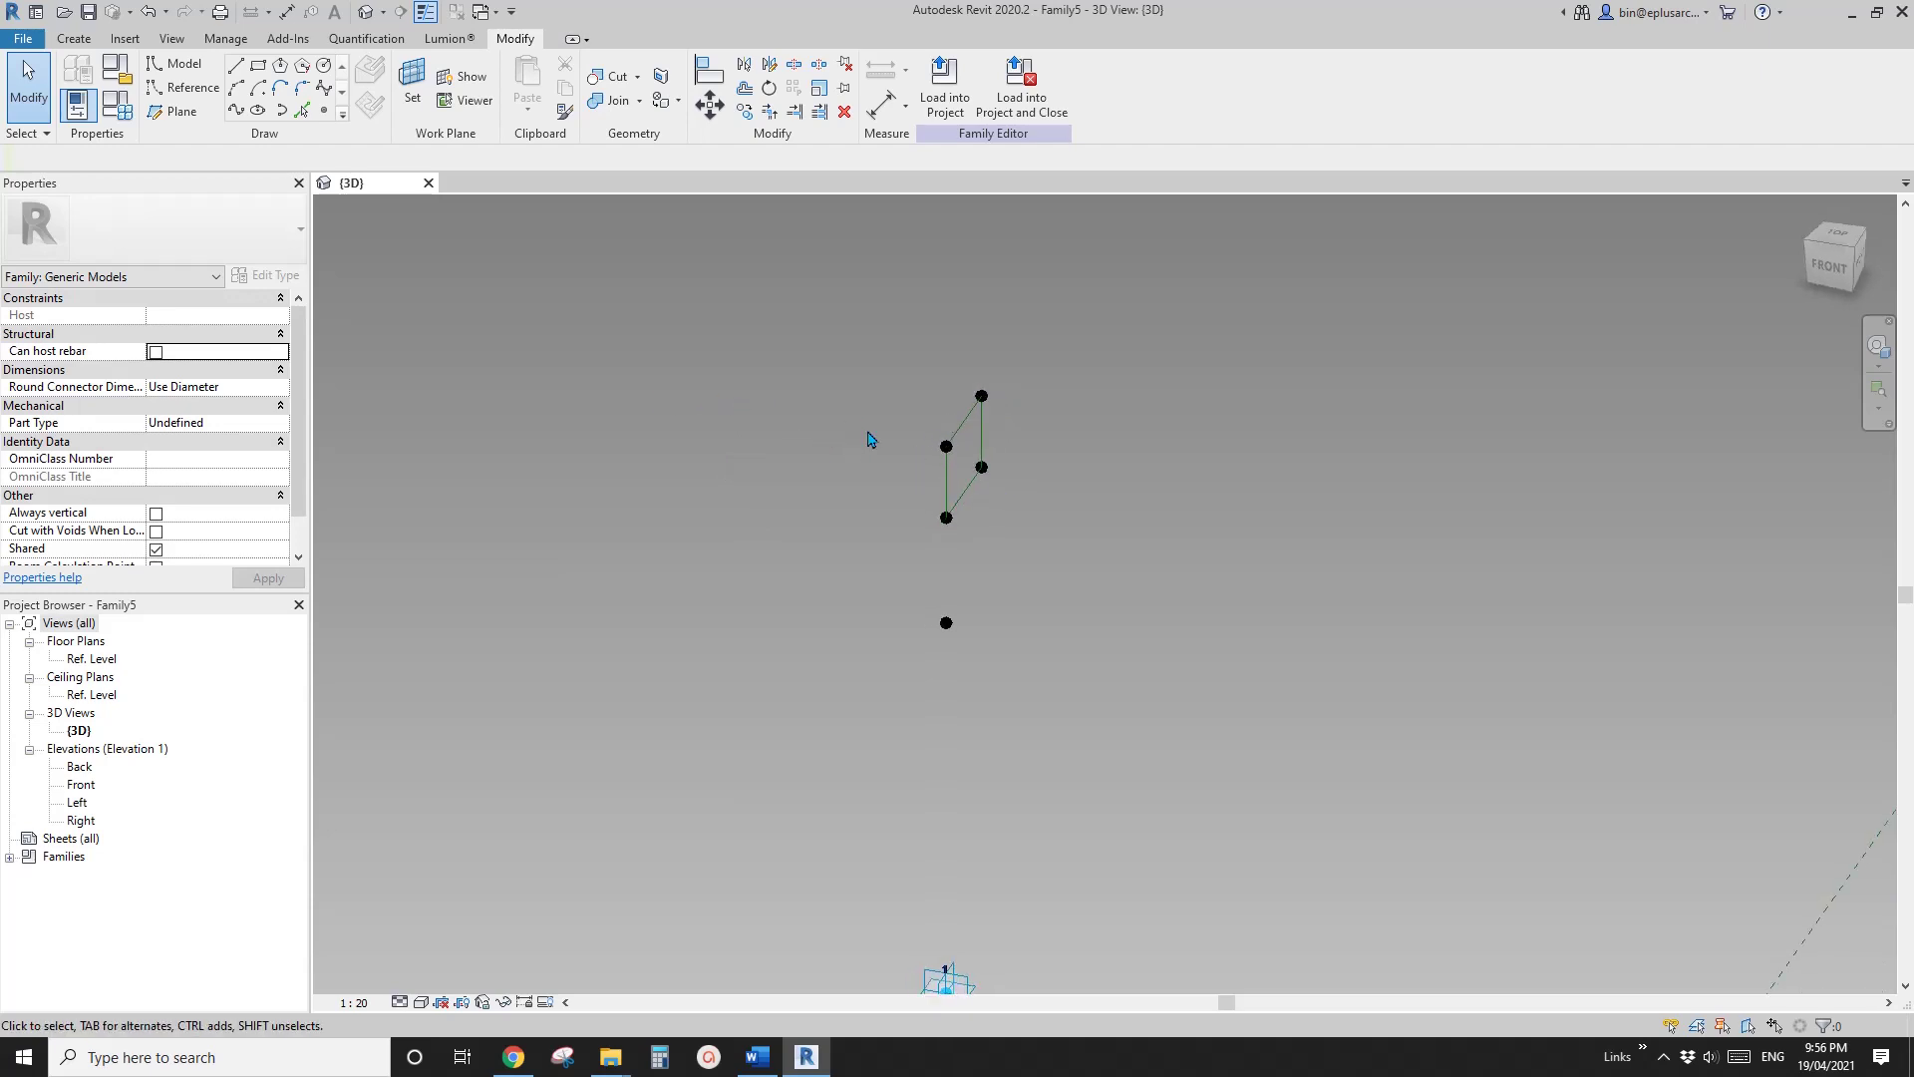
{"action": "left_click", "coordinate": [342, 114]}
{"action": "left_click", "coordinate": [412, 80]}
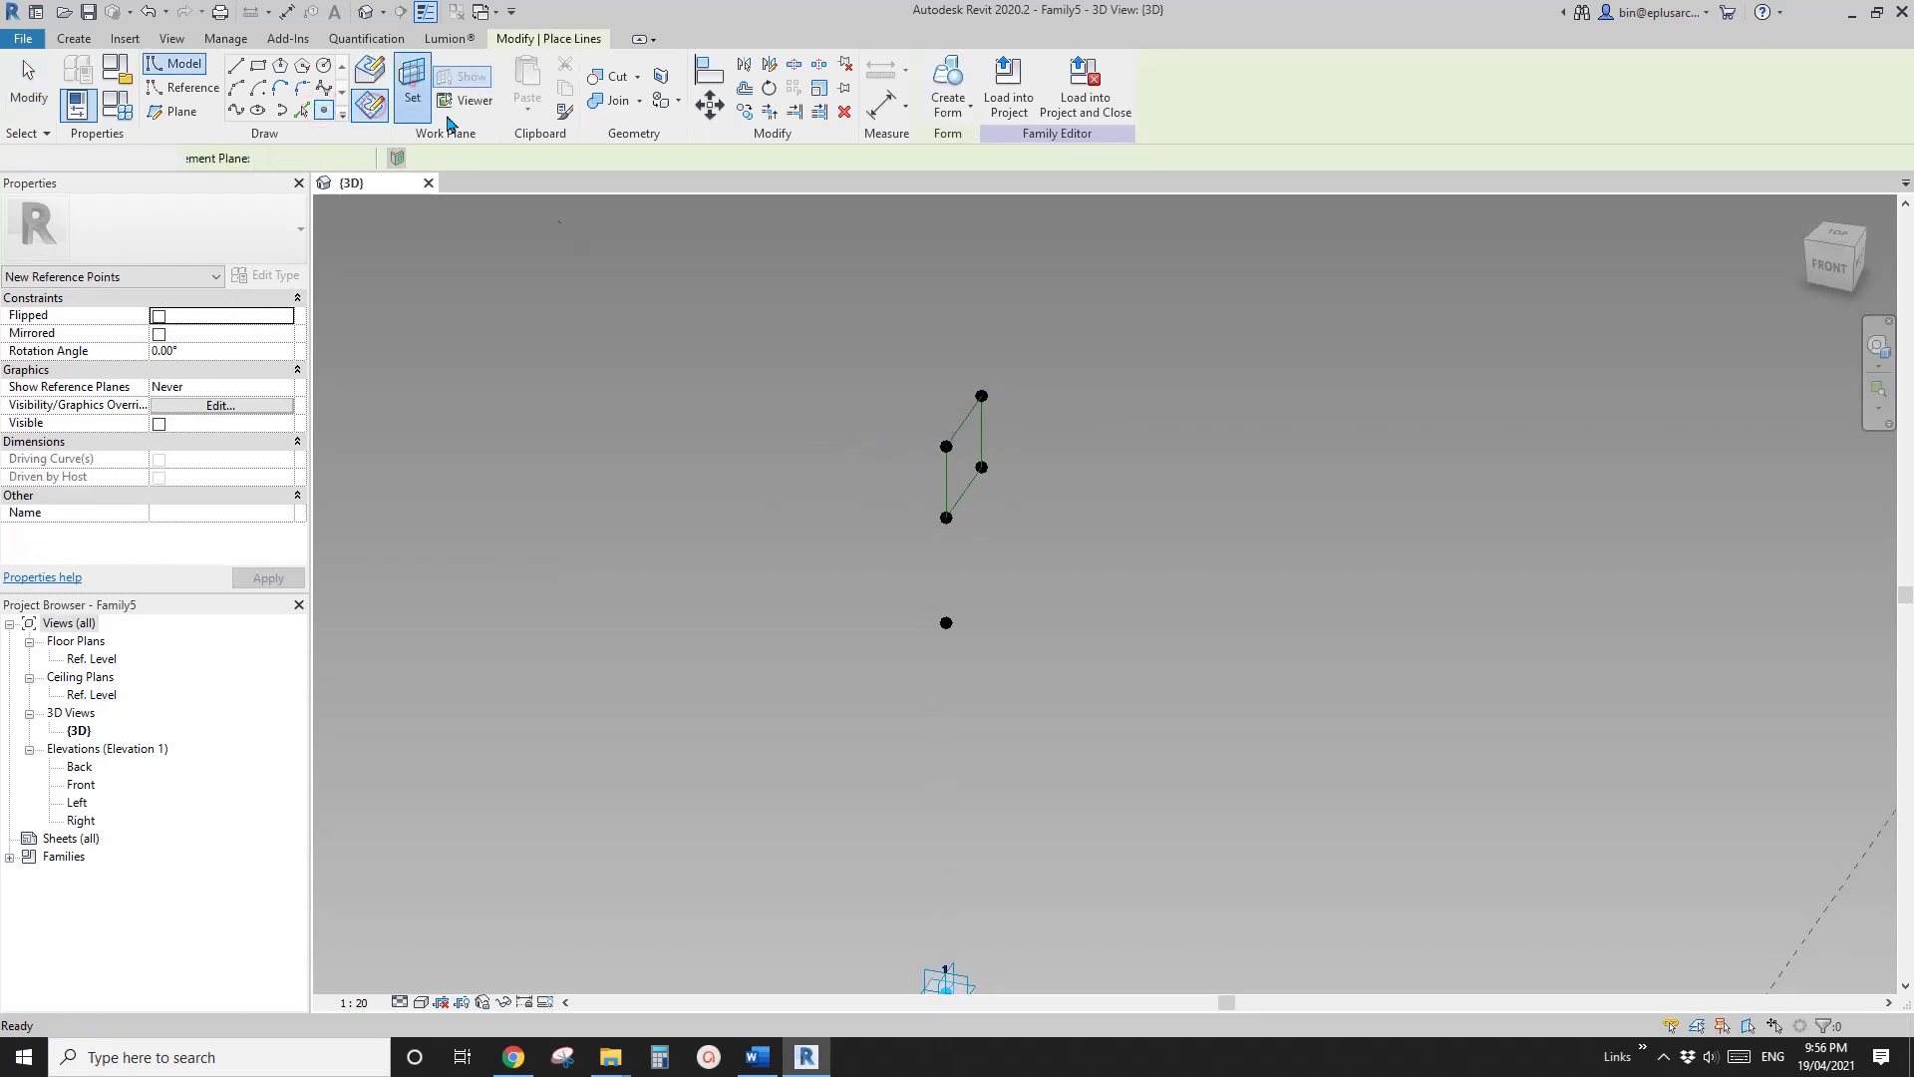
{"action": "middle_click_drag", "start_coordinate": [932, 435], "coordinate": [1026, 523], "text": "shift"}
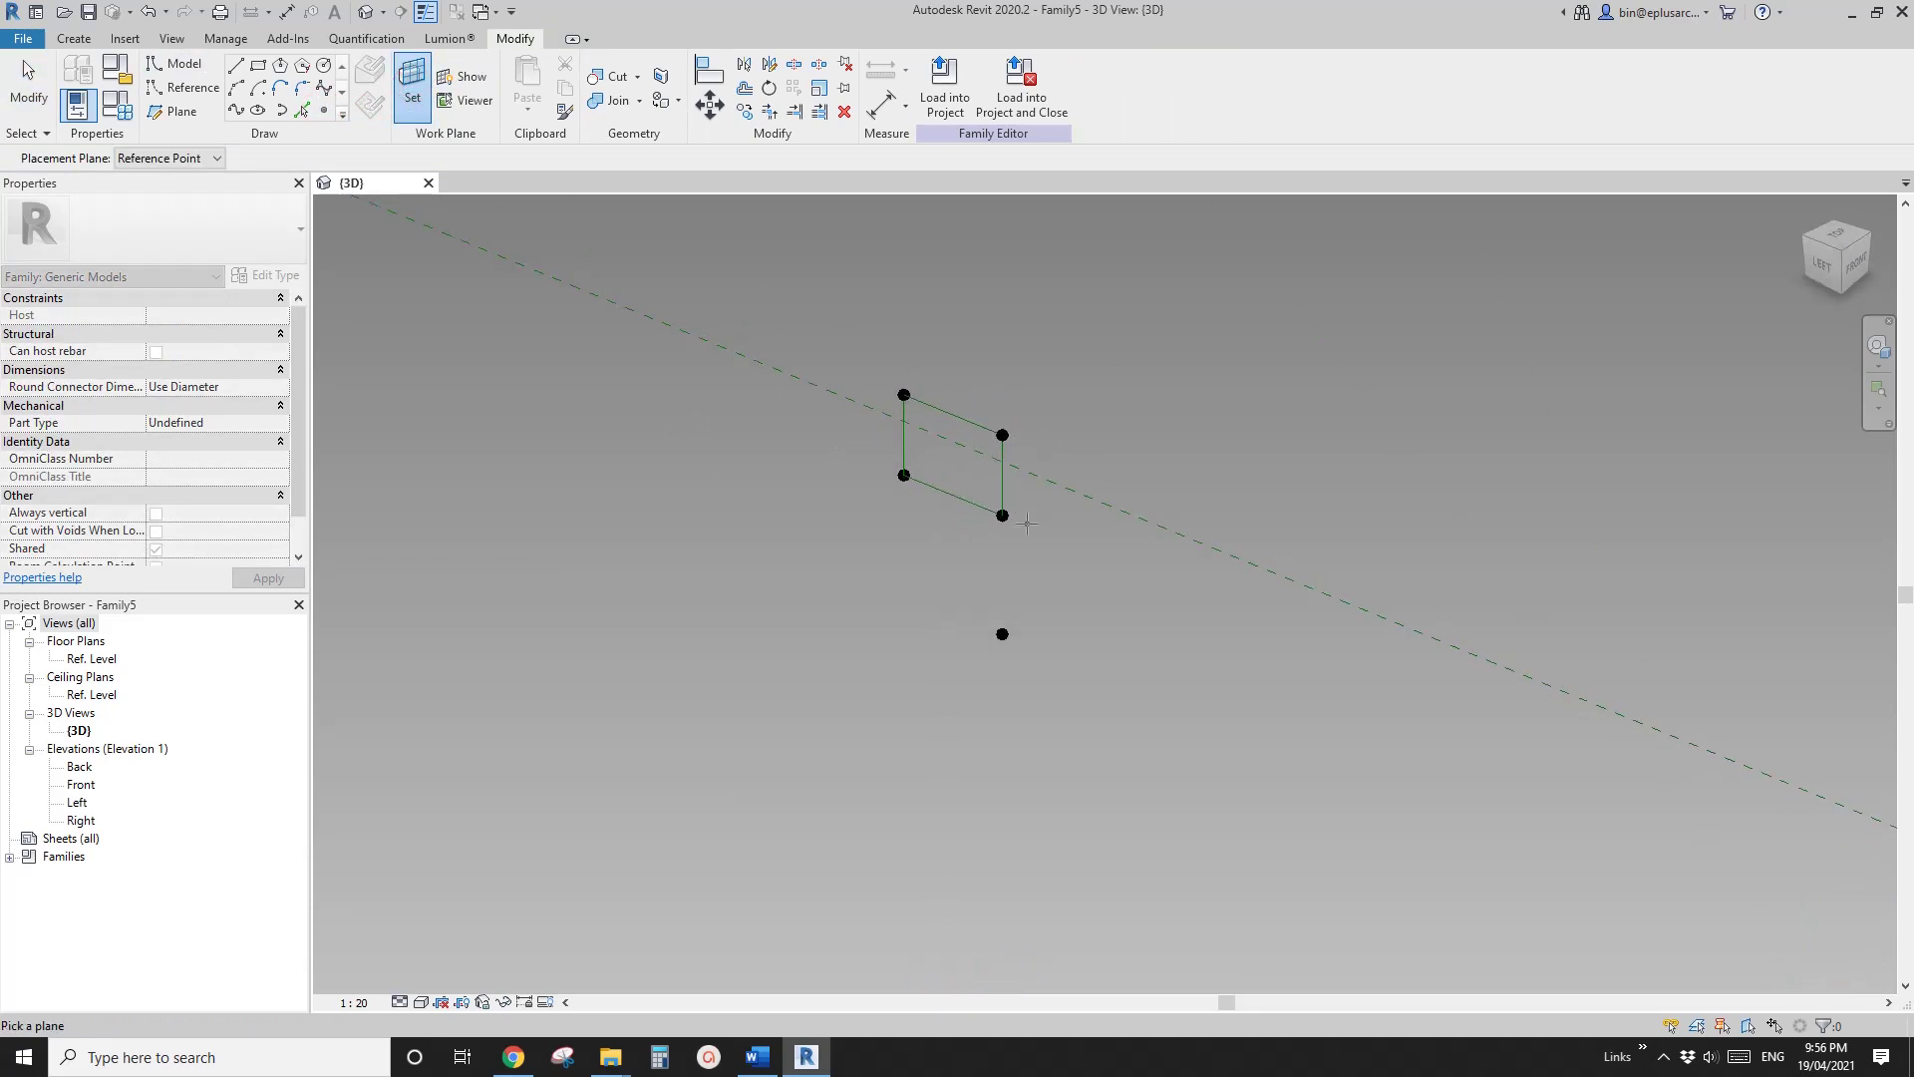
{"action": "left_click", "coordinate": [1002, 515]}
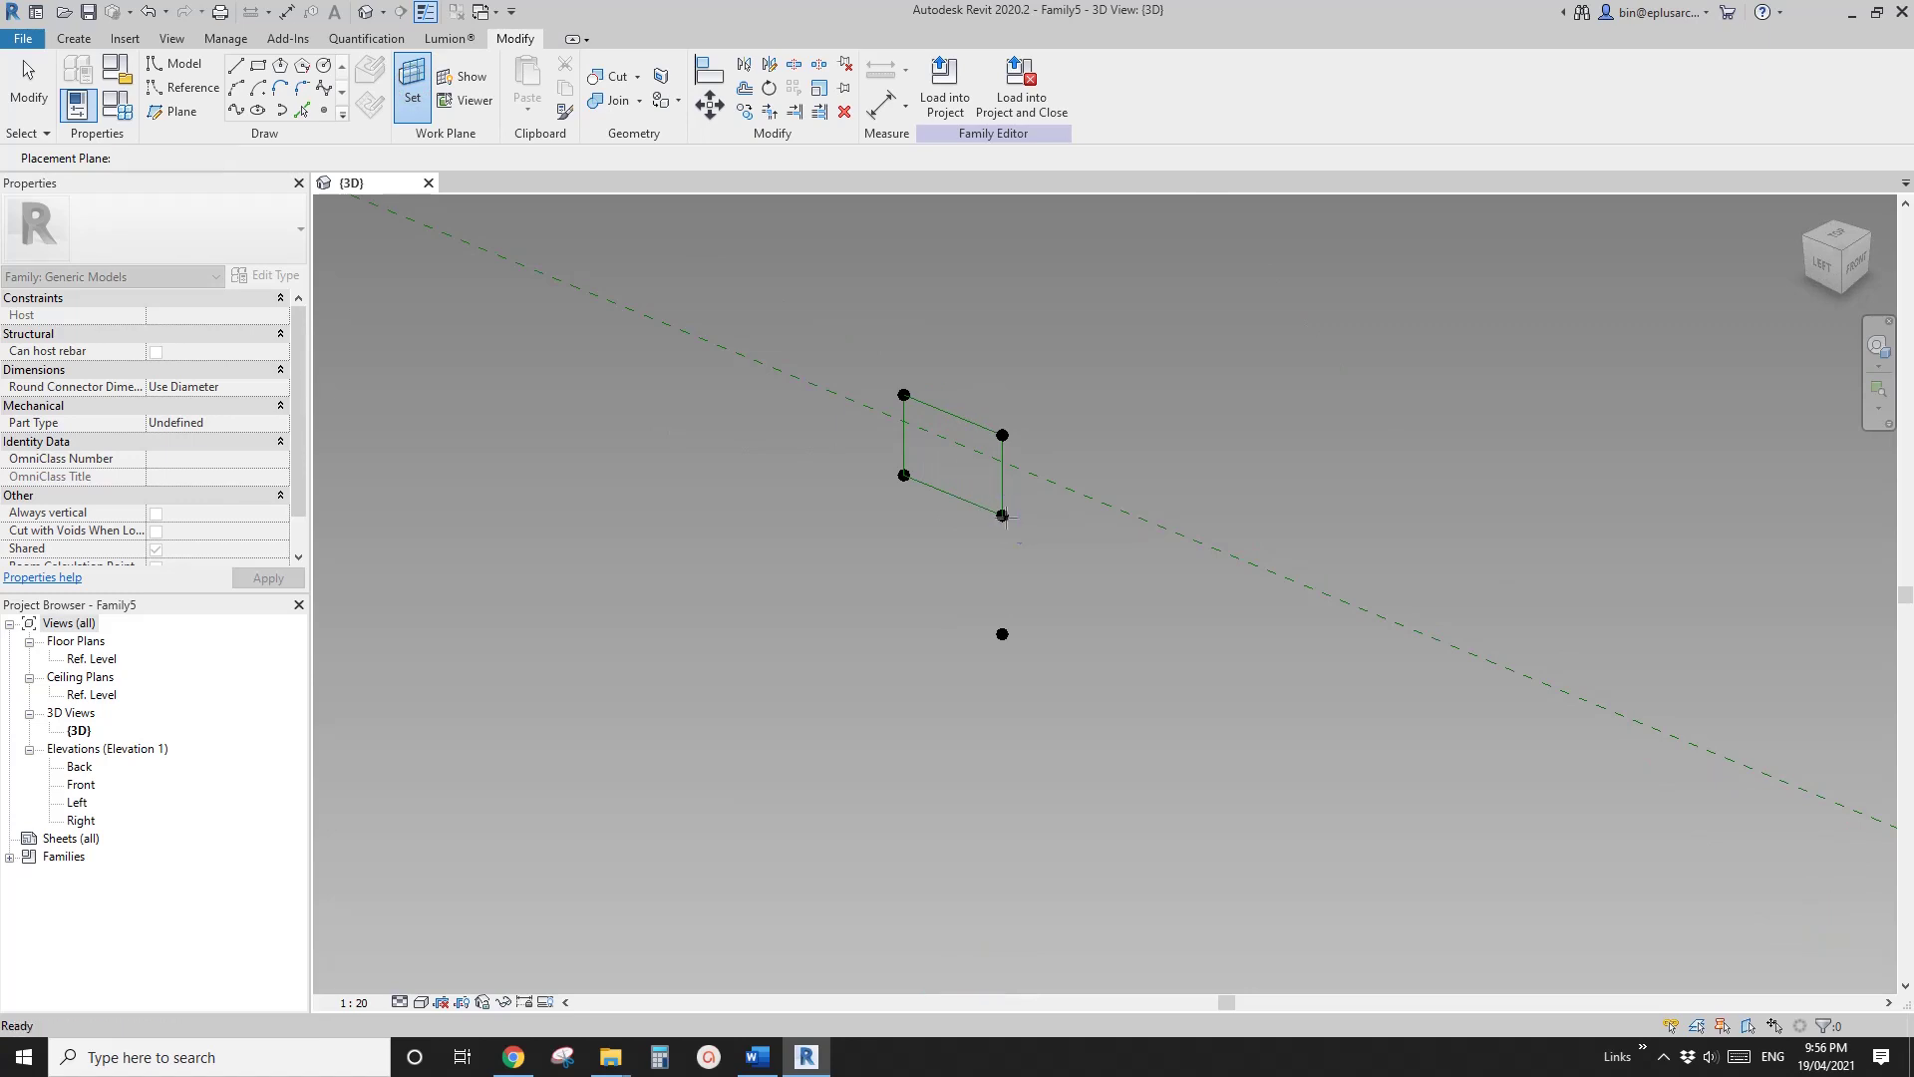
{"action": "left_click", "coordinate": [1002, 515]}
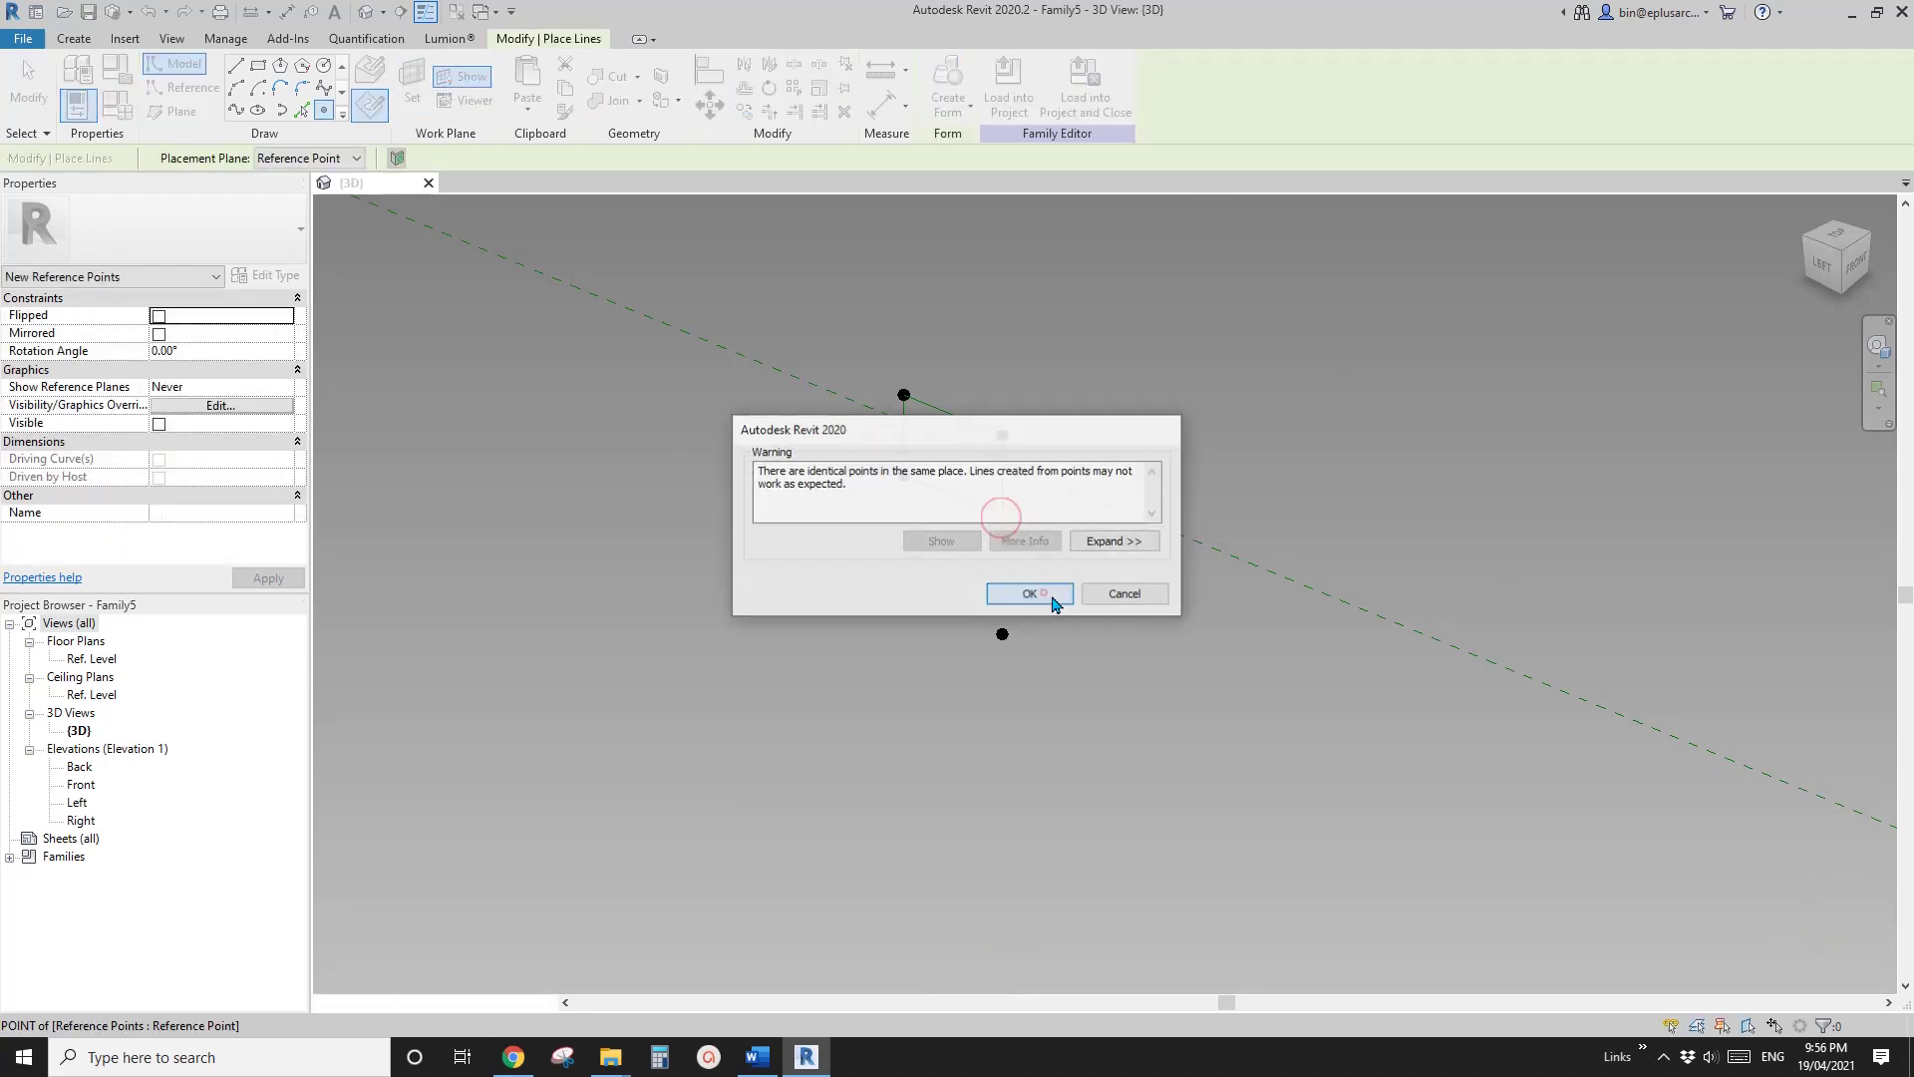
{"action": "left_click", "coordinate": [1030, 593]}
{"action": "left_click", "coordinate": [411, 80]}
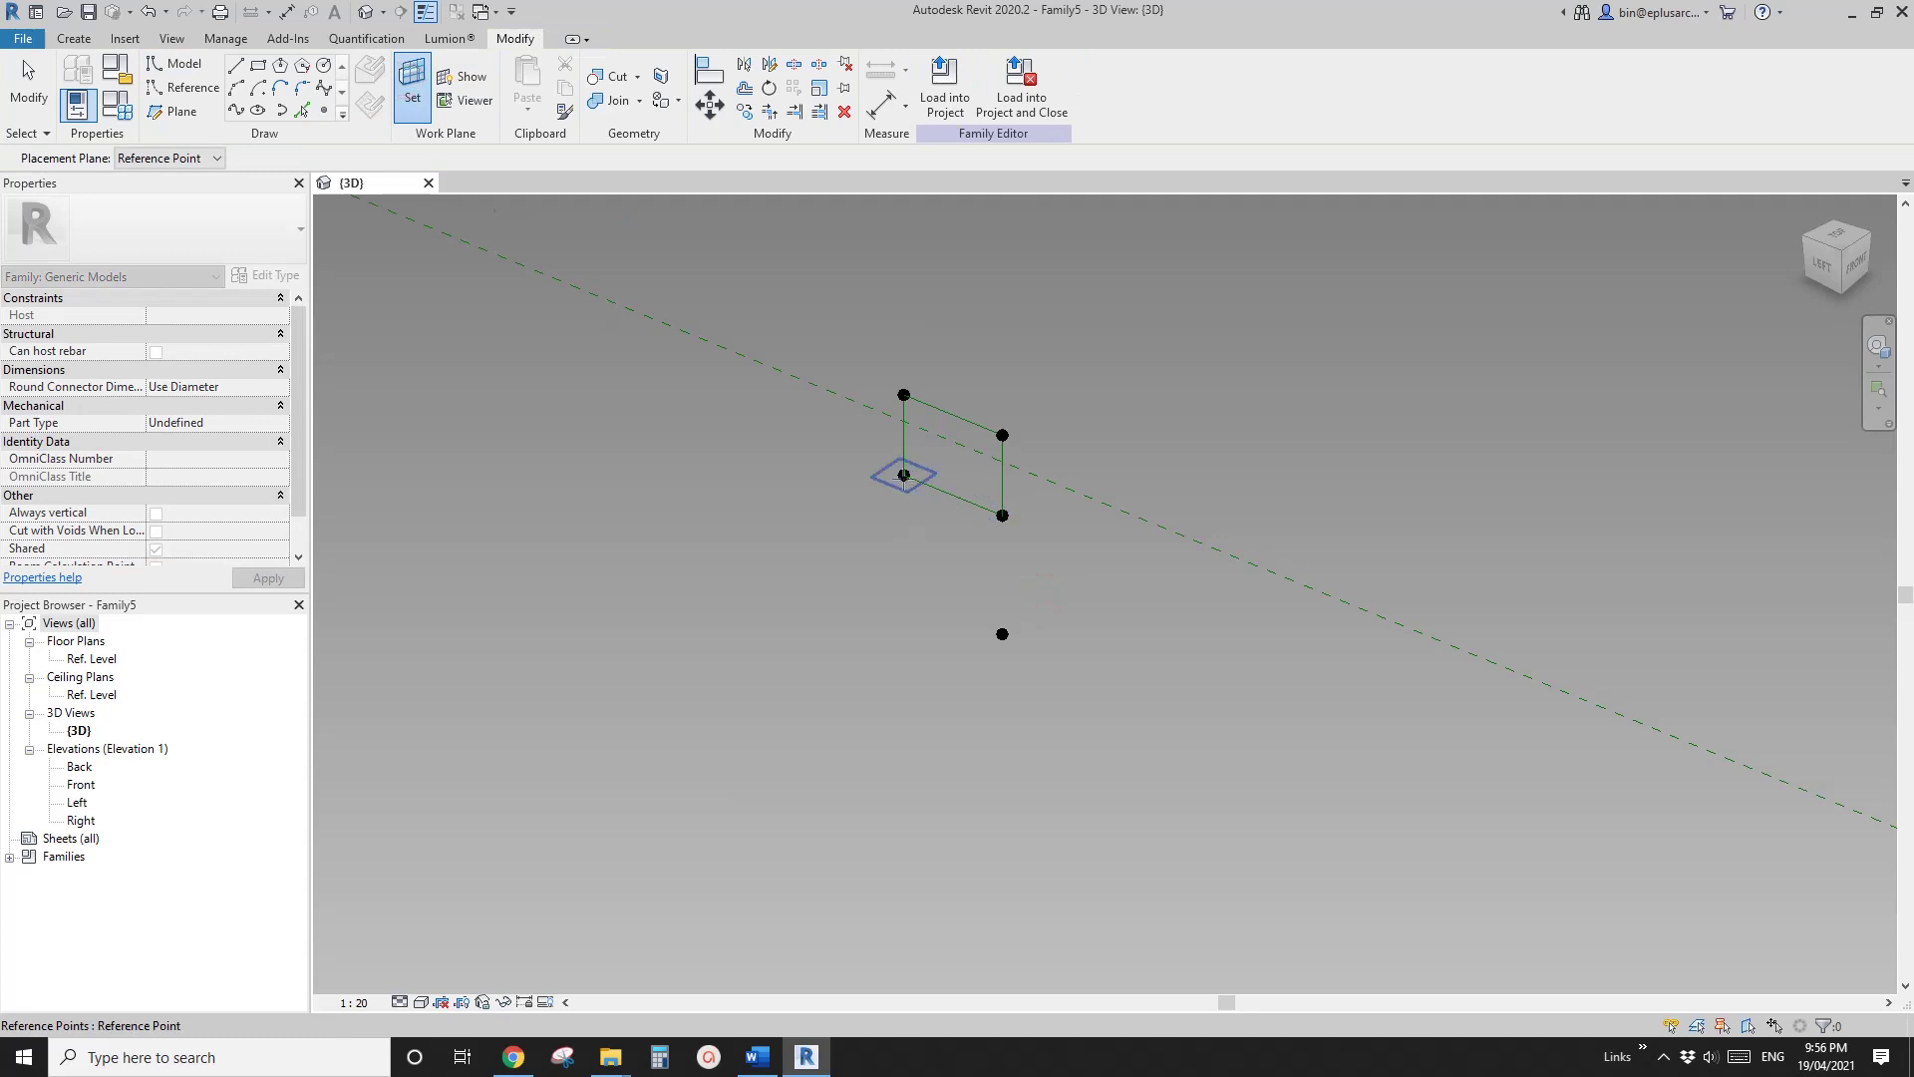
{"action": "left_click", "coordinate": [903, 474]}
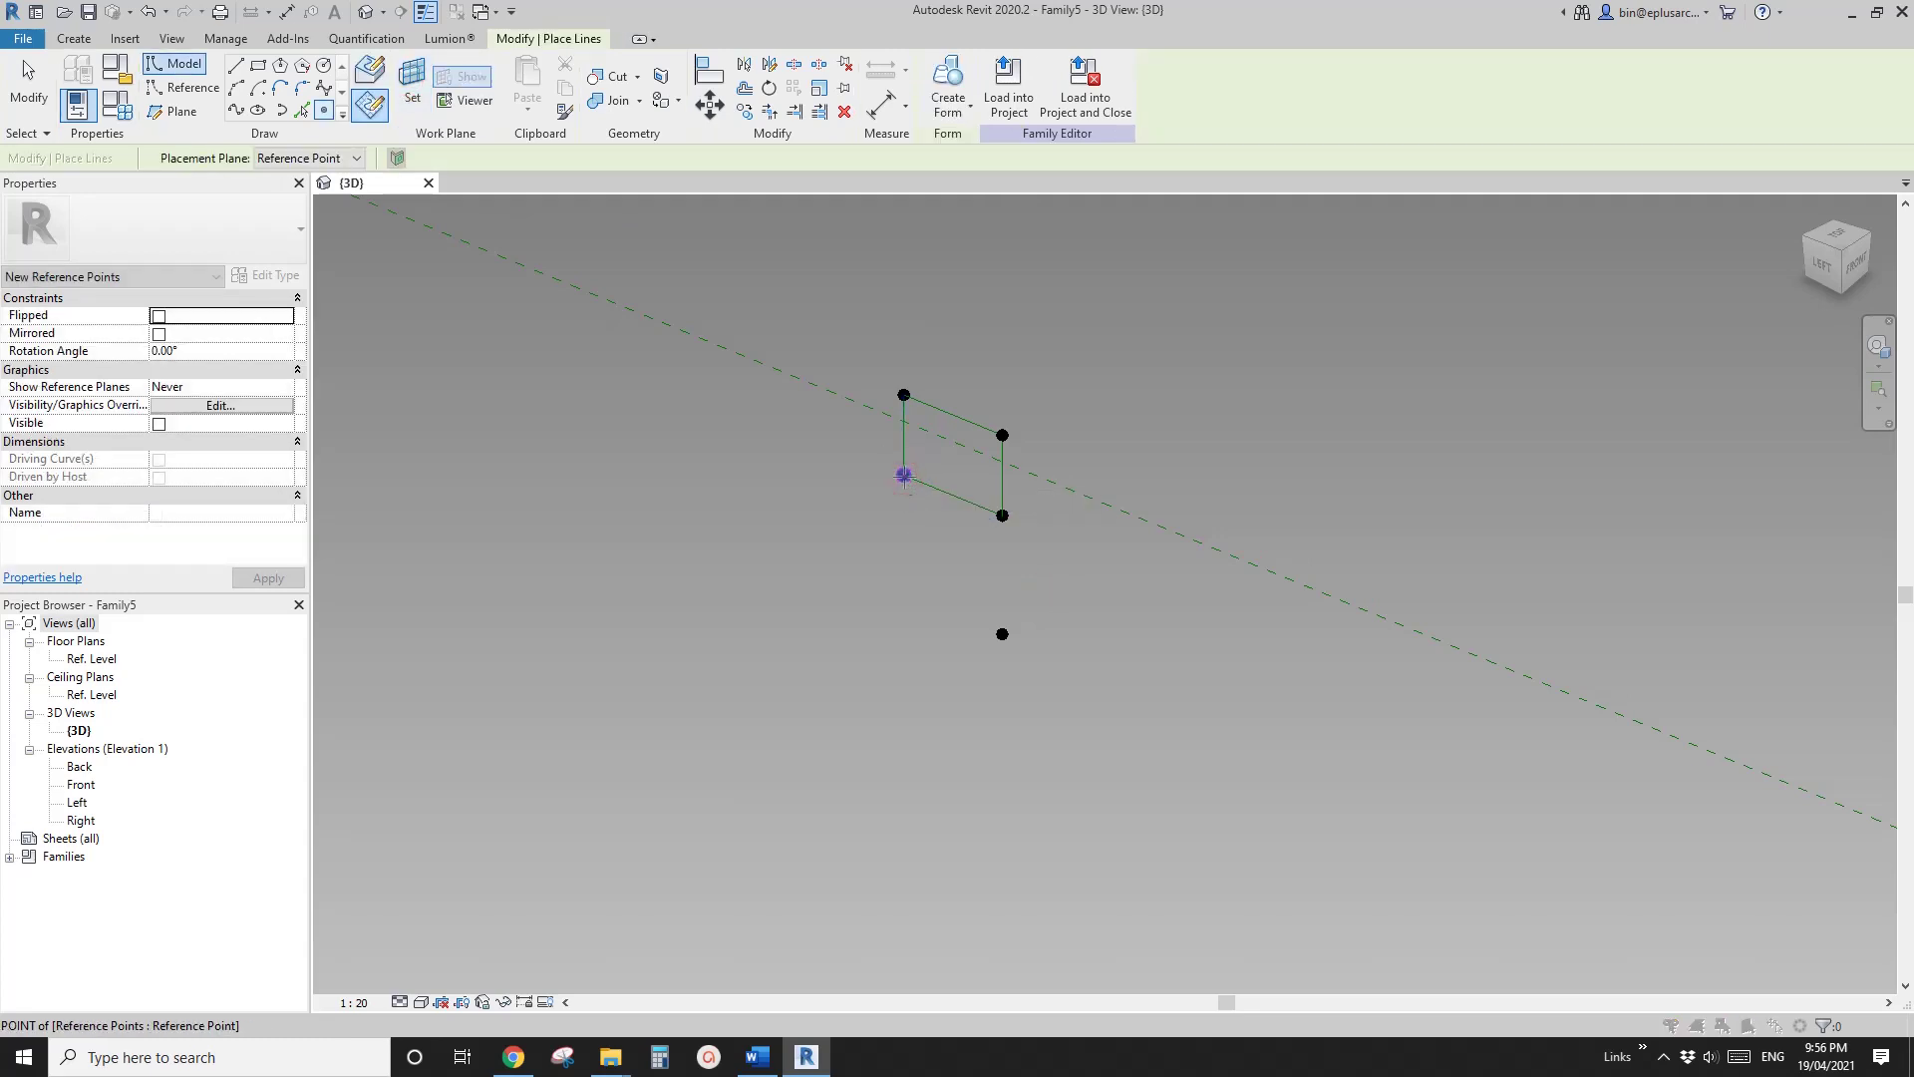
{"action": "left_click", "coordinate": [903, 474]}
{"action": "left_click", "coordinate": [1009, 598]}
Step: Place hosted reference points on the remaining two rectangle corners
{"action": "left_click", "coordinate": [411, 90]}
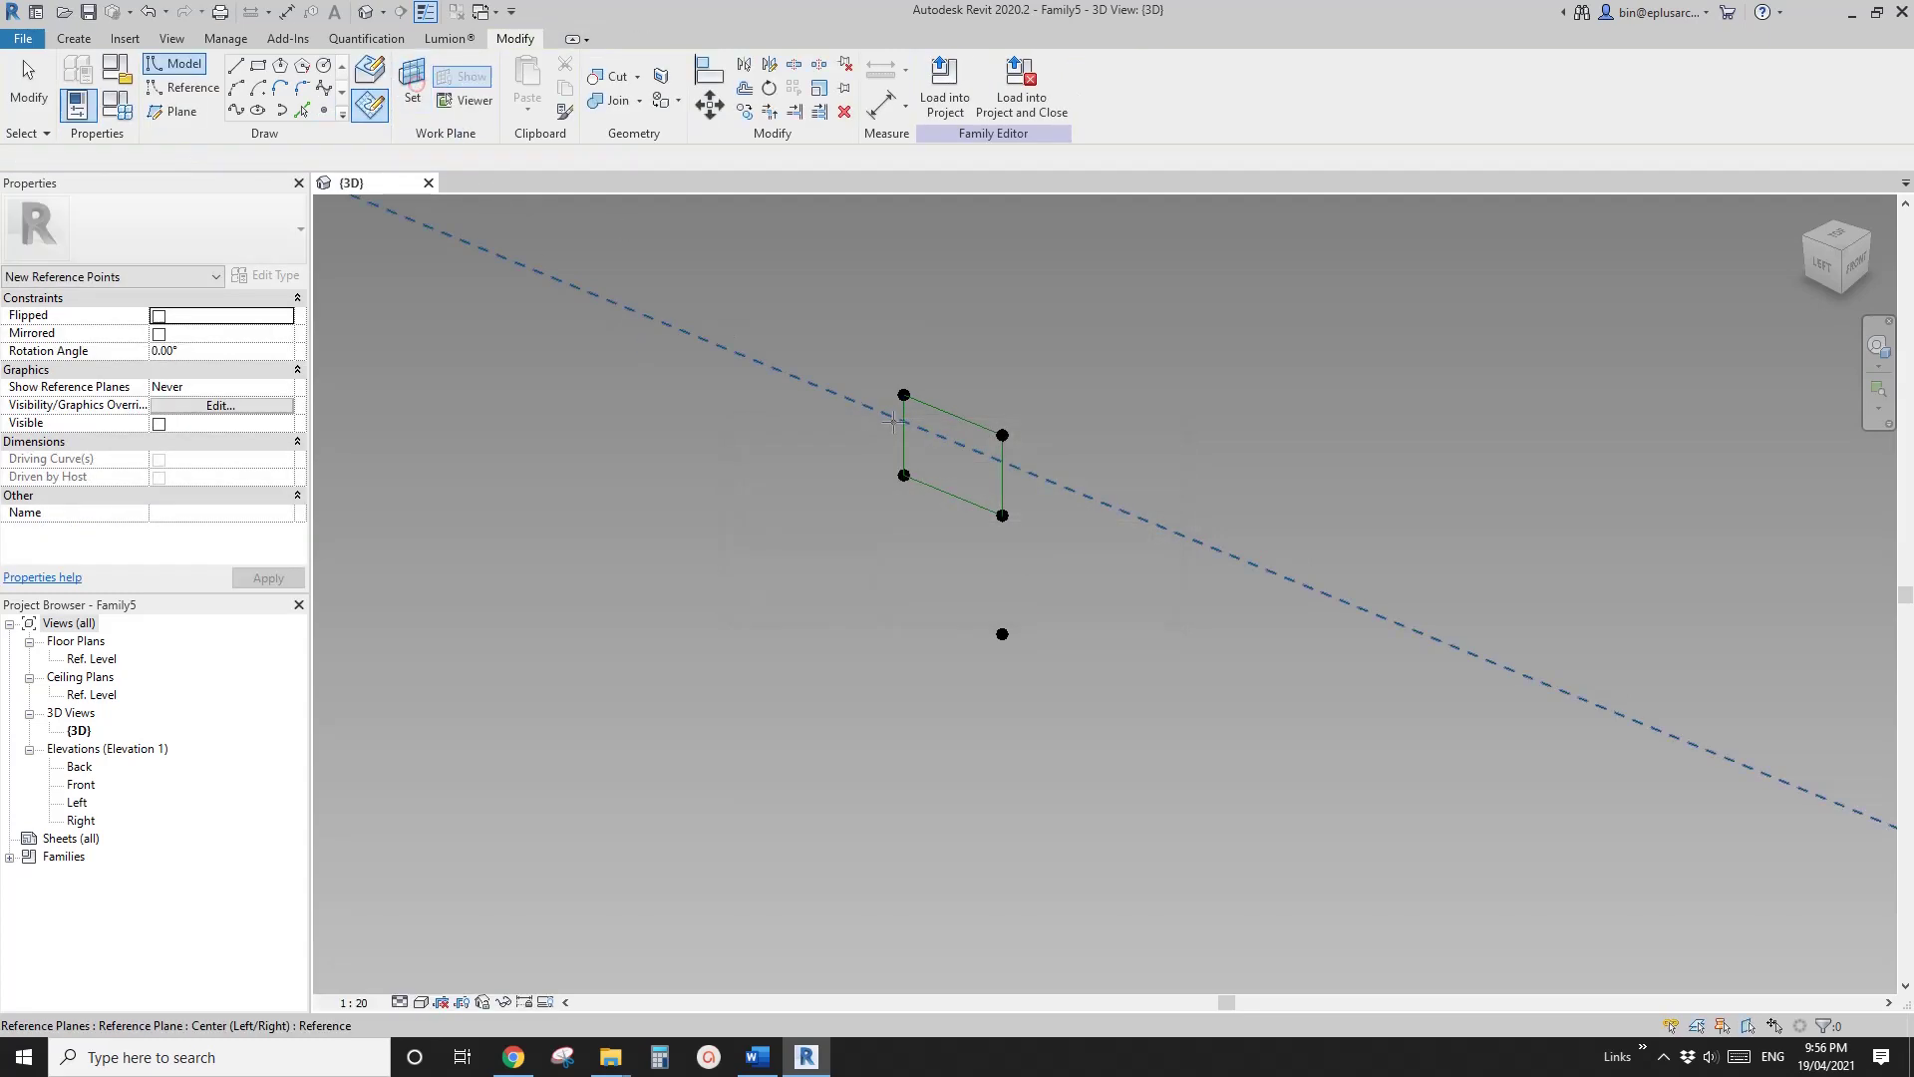
{"action": "left_click", "coordinate": [903, 395]}
{"action": "left_click", "coordinate": [903, 395]}
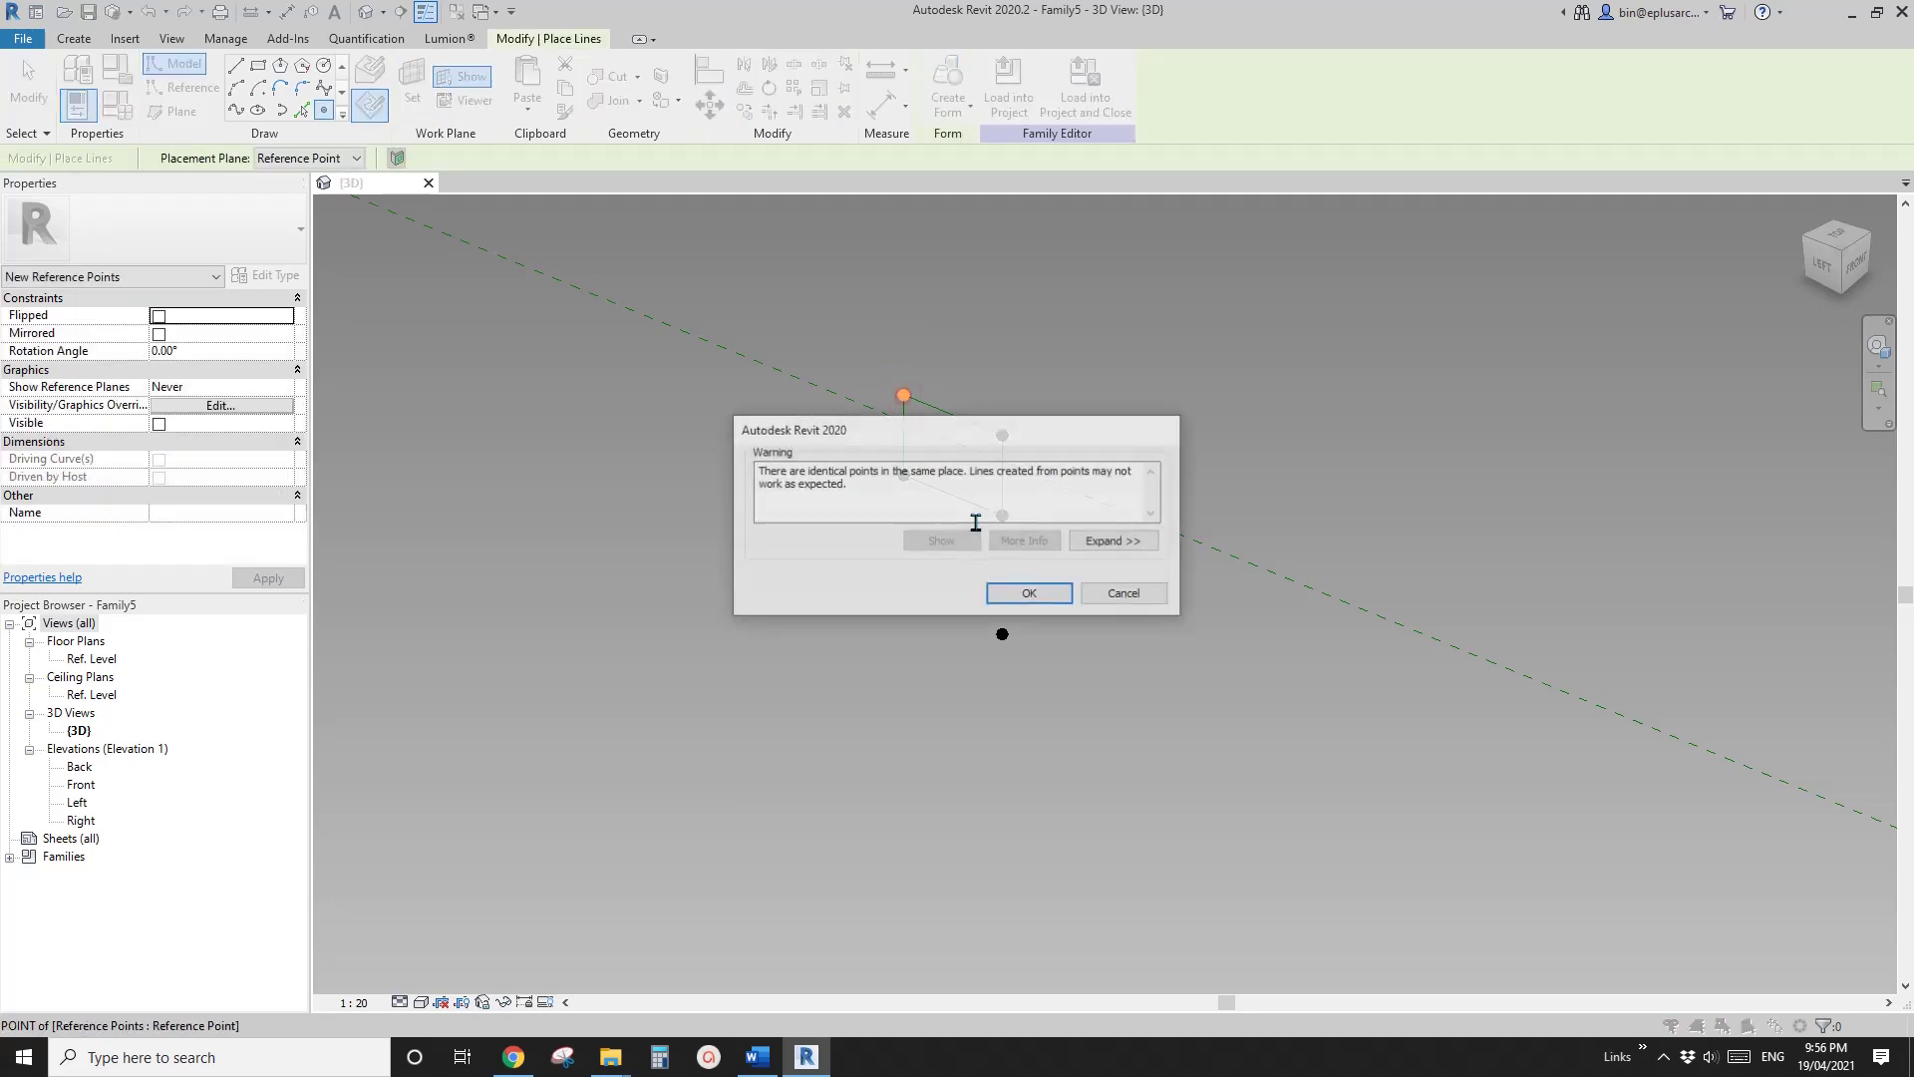
{"action": "left_click", "coordinate": [1011, 598]}
{"action": "key", "text": "Escape"}
{"action": "key", "text": "Return"}
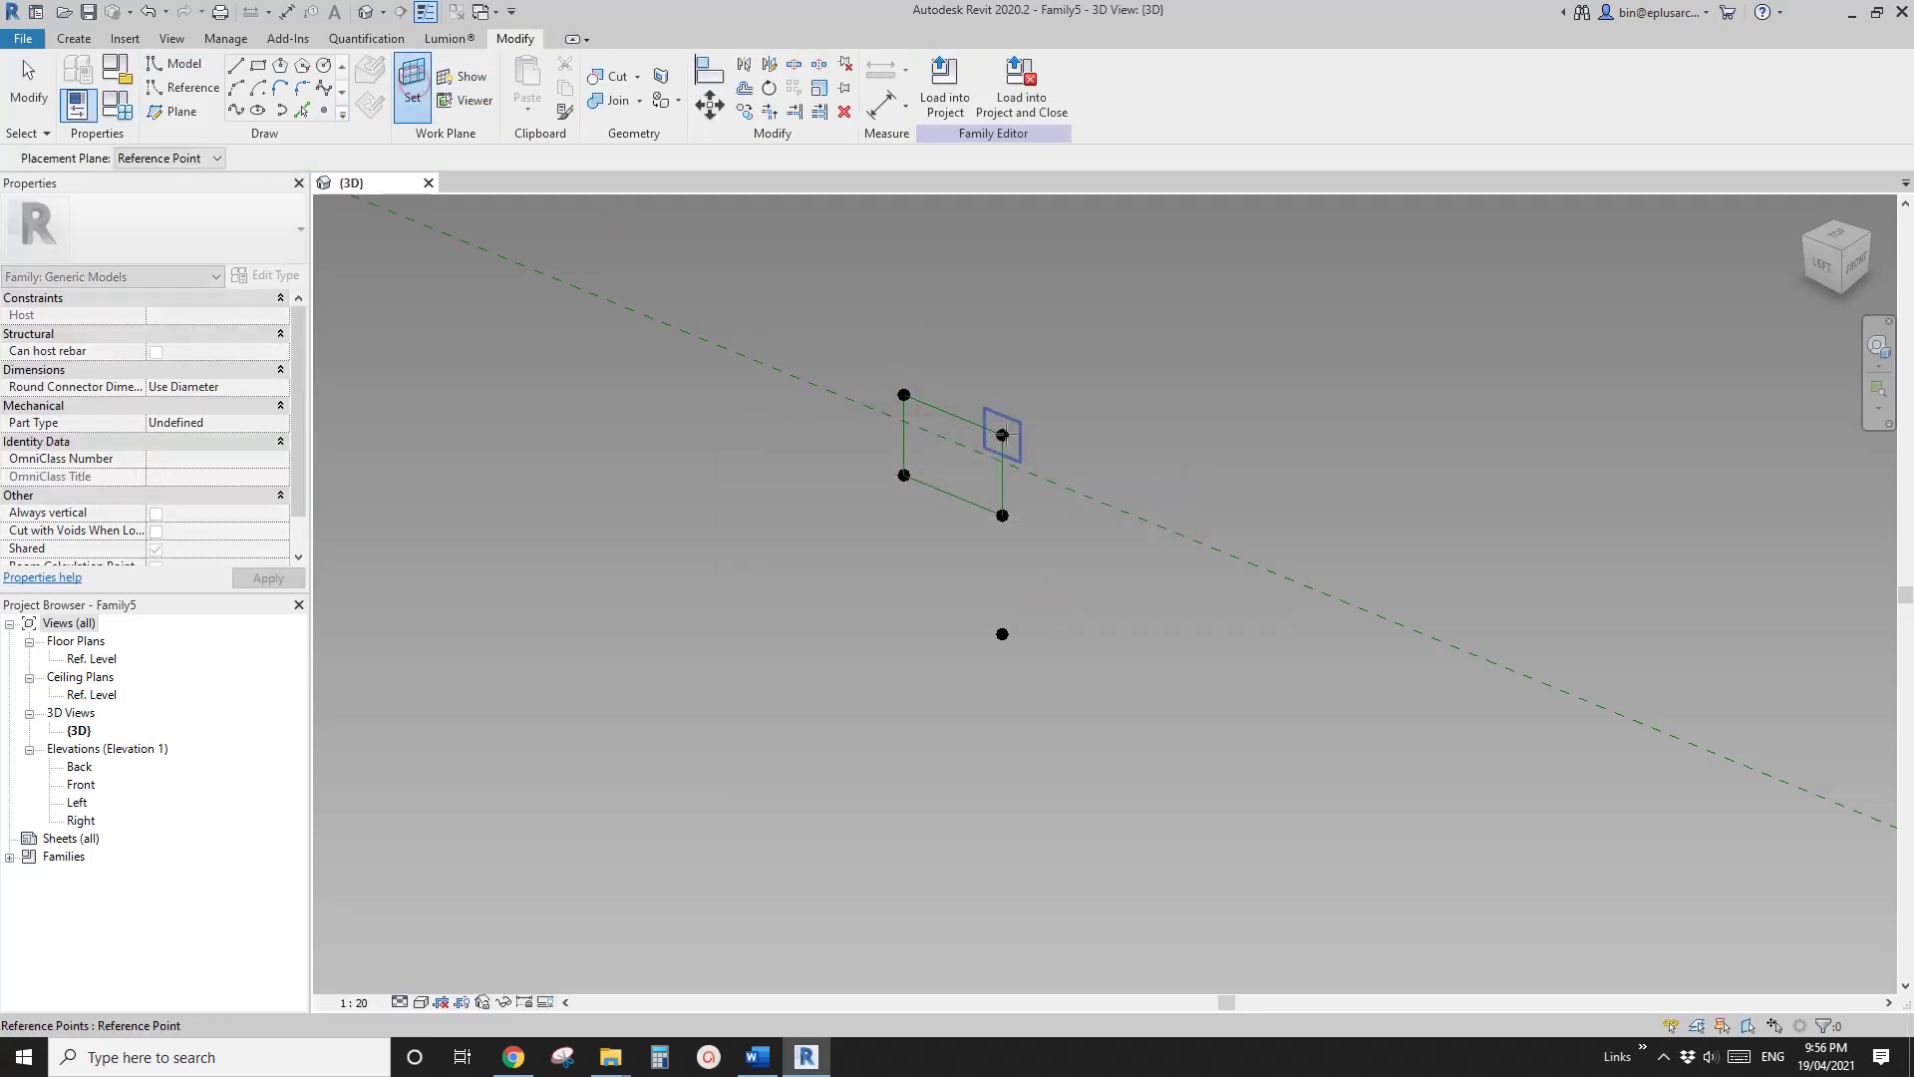
{"action": "left_click", "coordinate": [1001, 434]}
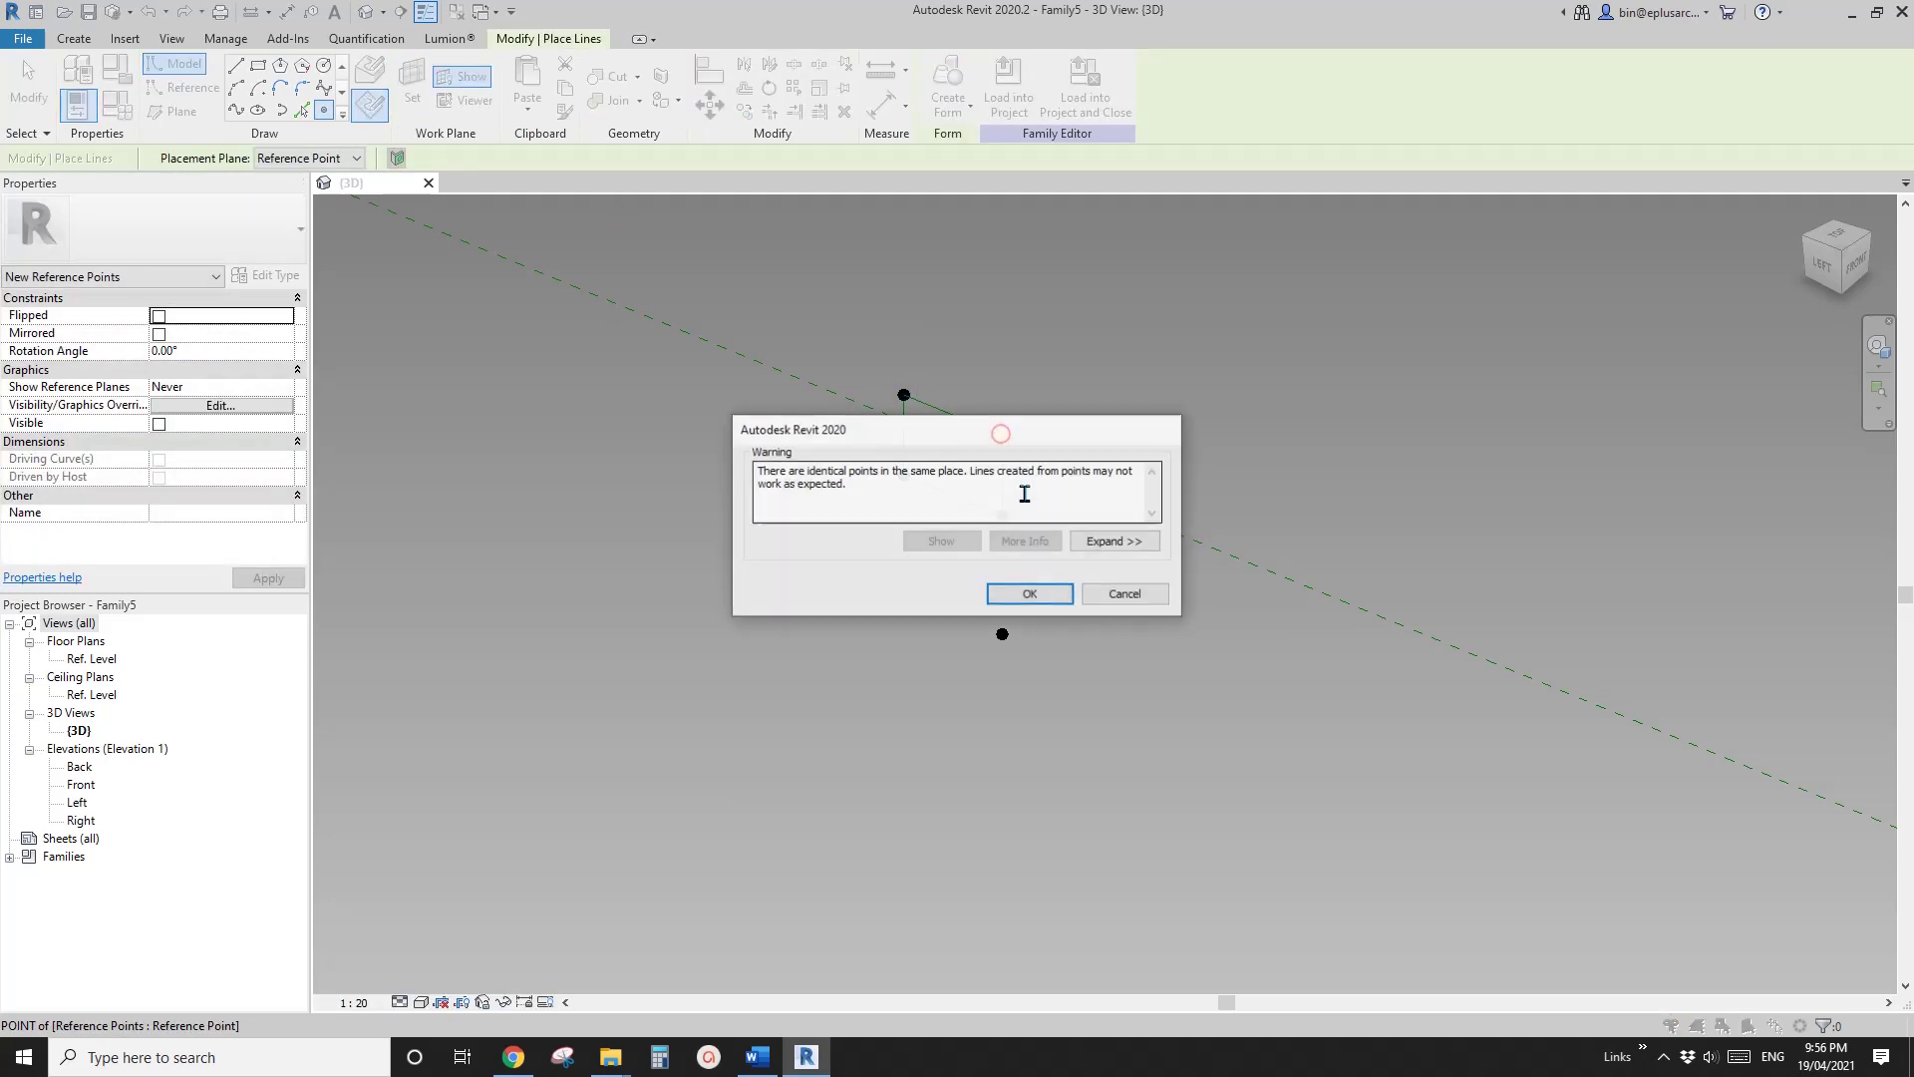
{"action": "left_click", "coordinate": [1028, 593]}
{"action": "key", "text": "Escape"}
Step: Select all four new hosted corner points
{"action": "left_click", "coordinate": [1002, 516]}
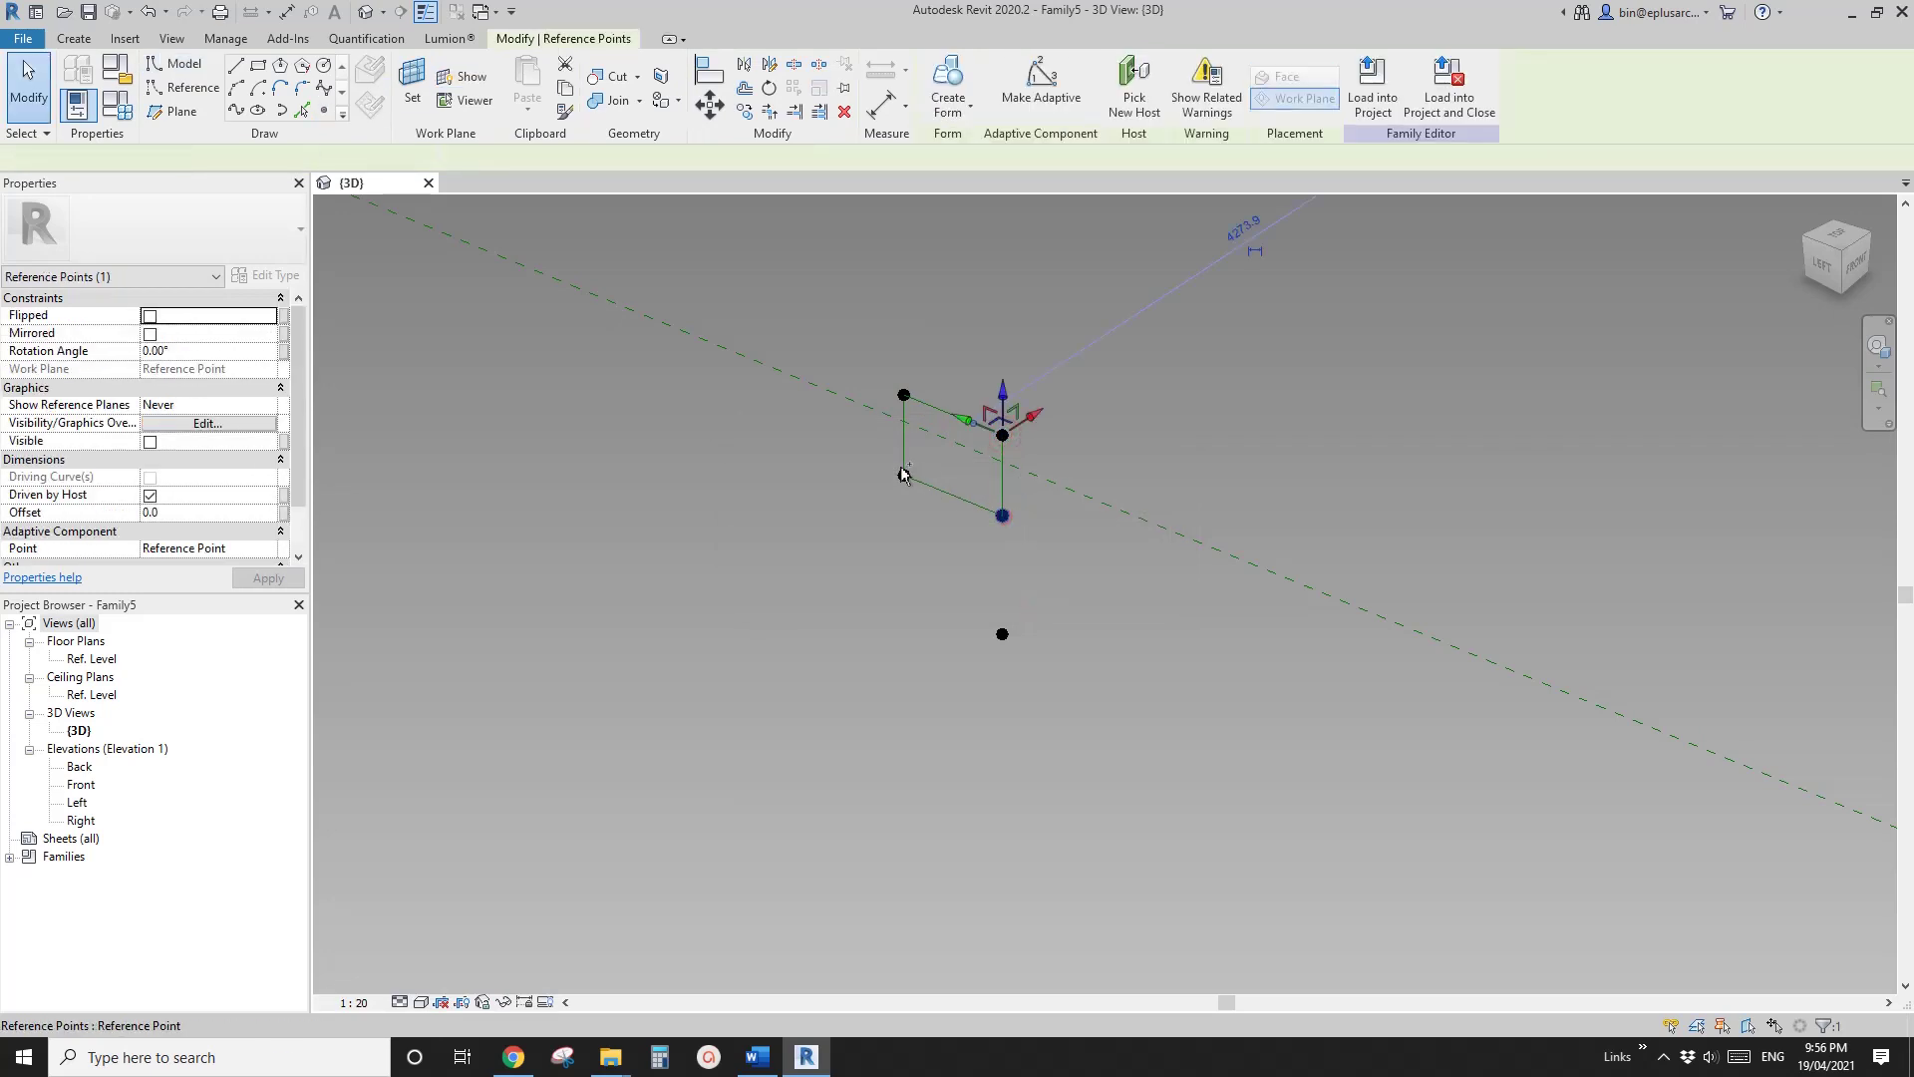
{"action": "left_click", "coordinate": [903, 474], "text": "ctrl"}
{"action": "left_click", "coordinate": [903, 395], "text": "ctrl"}
{"action": "left_click", "coordinate": [903, 396], "text": "ctrl"}
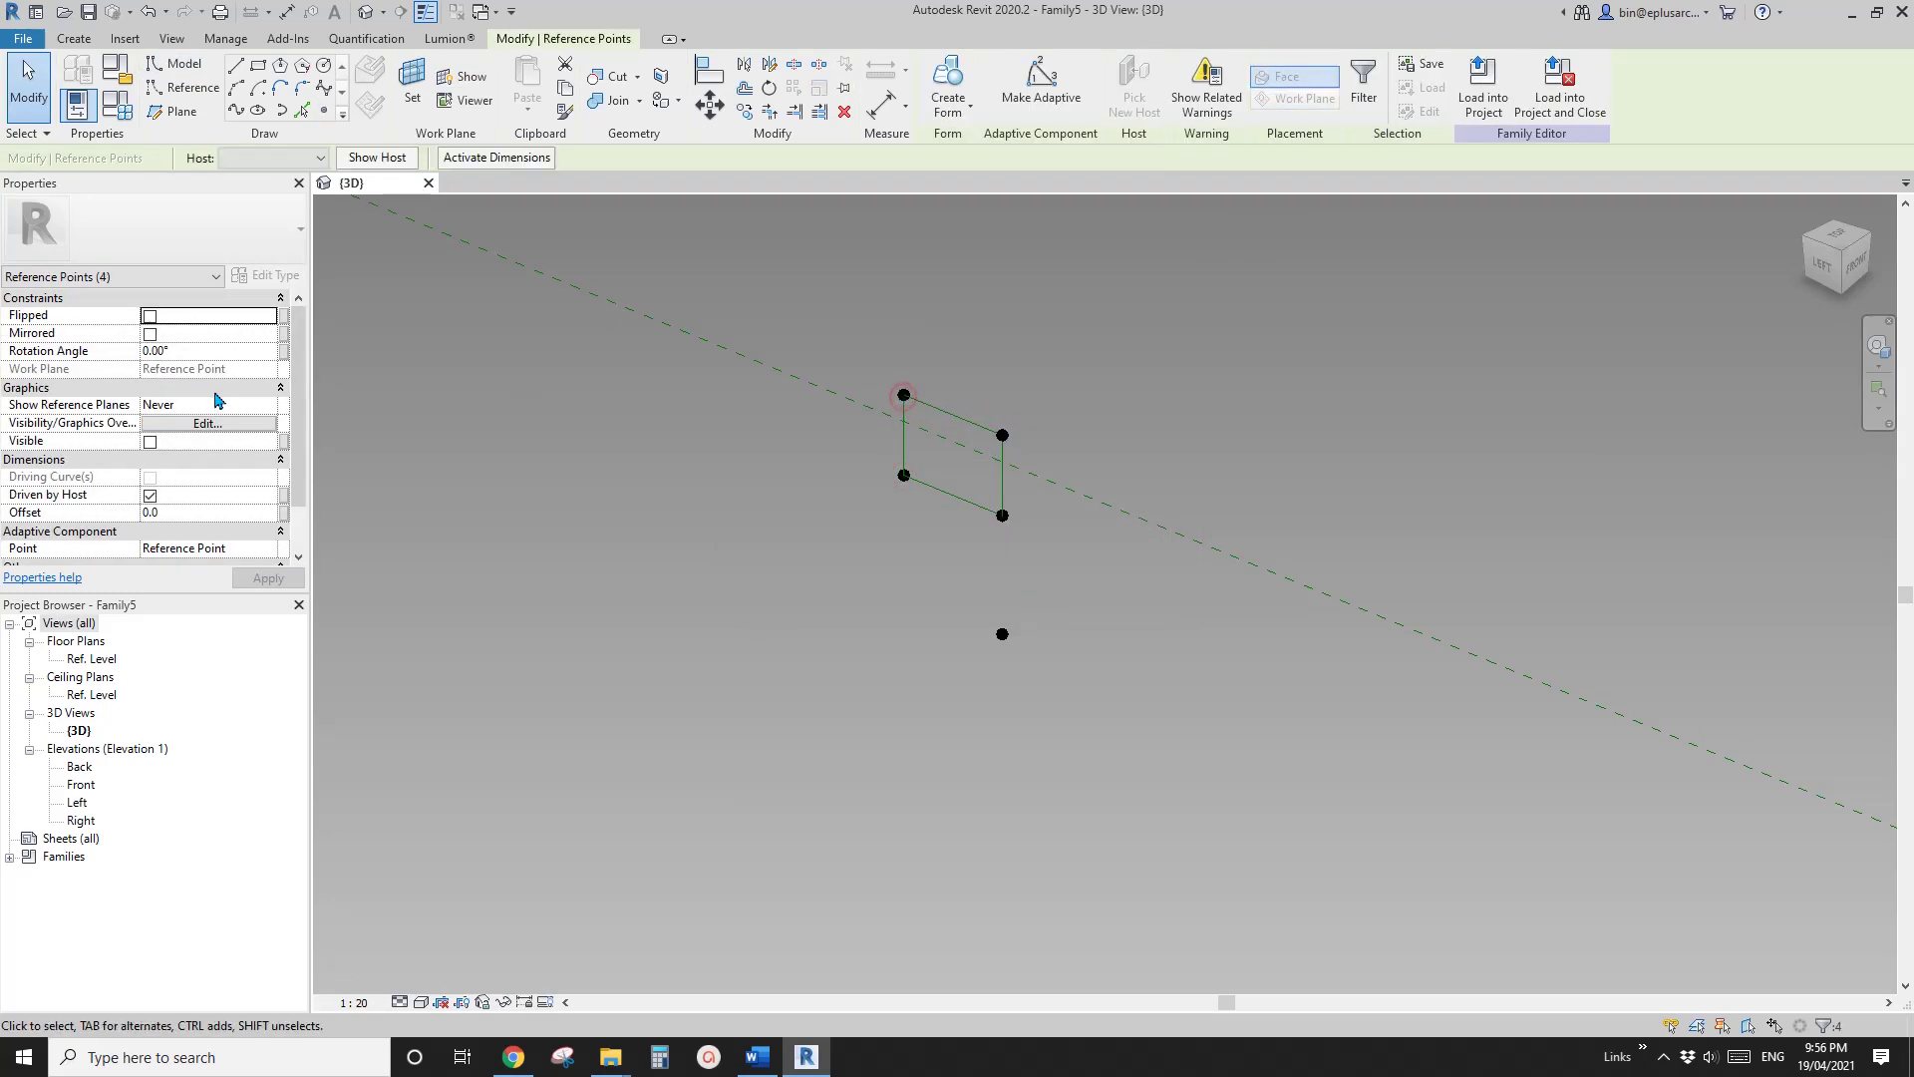
Step: Set the Offset of the four selected hosted points to 1000 and orbit to view them
{"action": "left_click", "coordinate": [201, 511]}
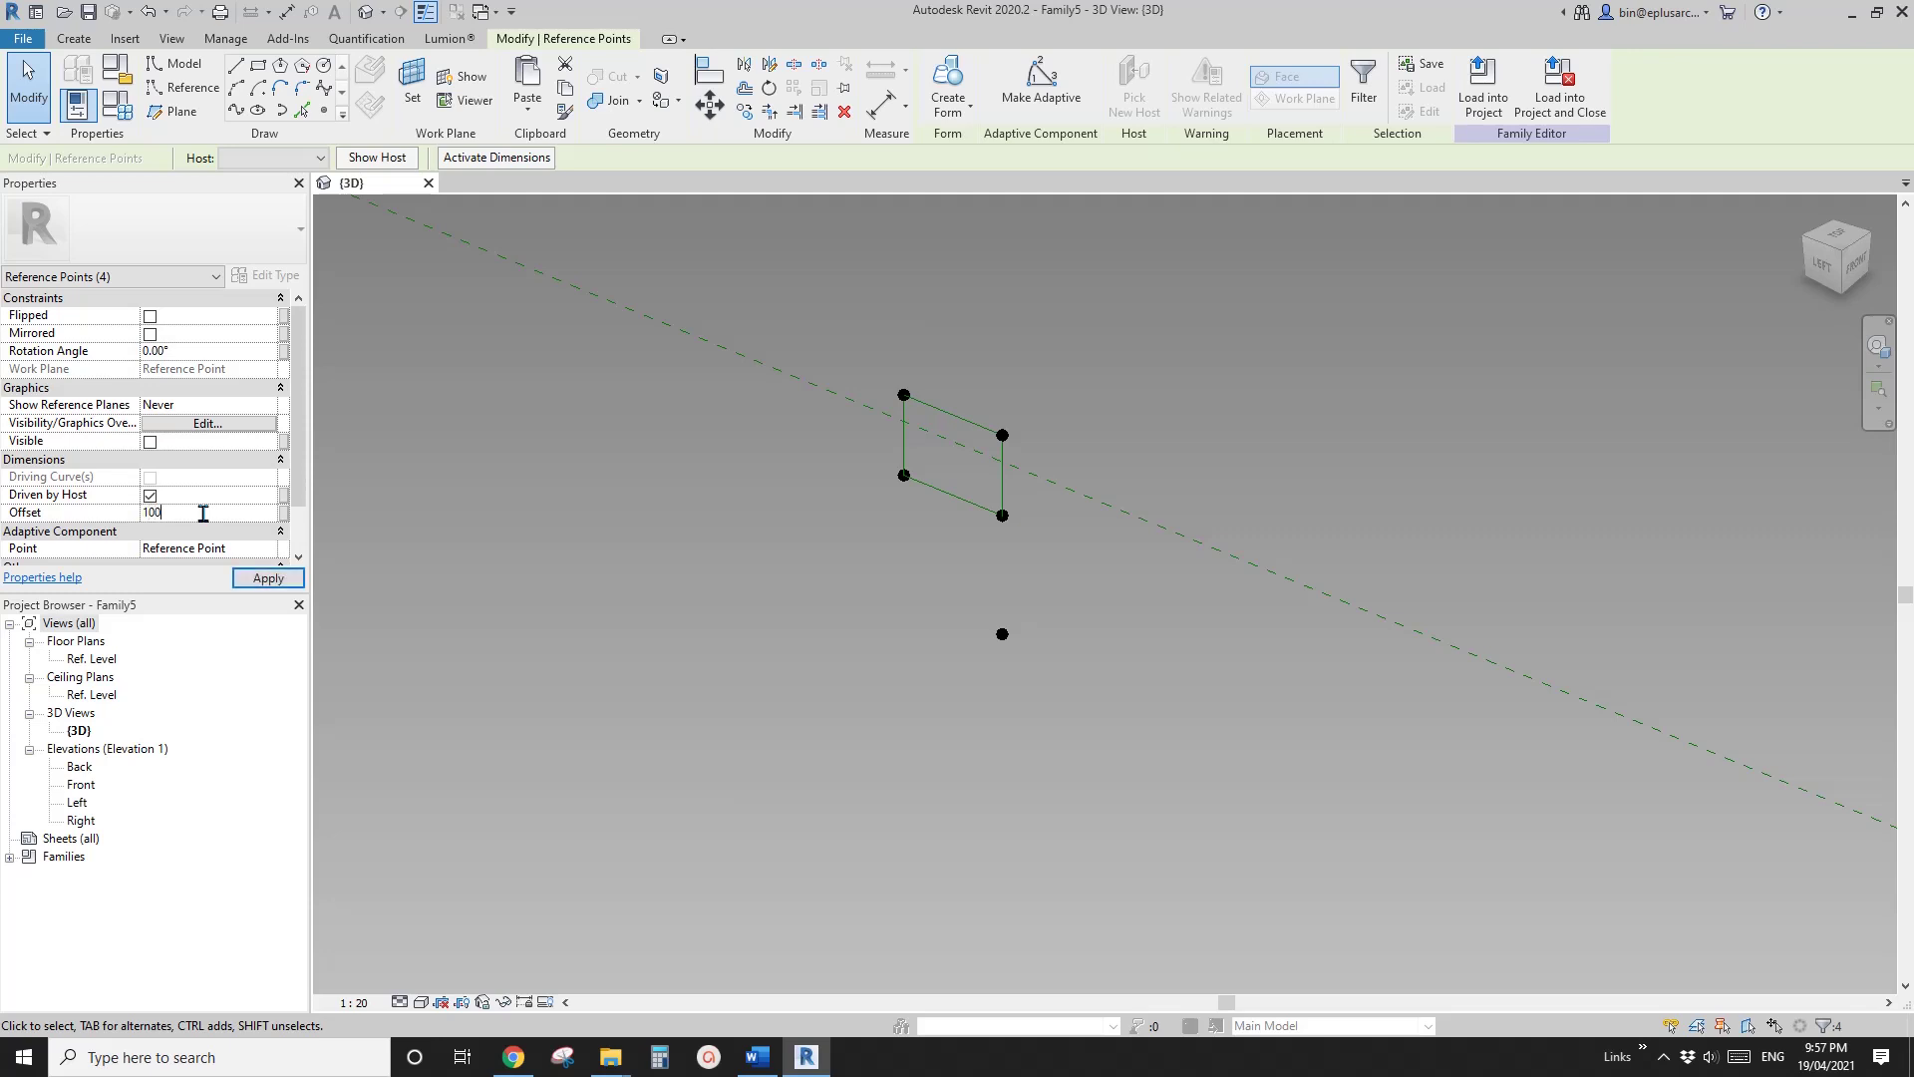
{"action": "middle_click_drag", "start_coordinate": [812, 410], "coordinate": [918, 488], "text": "shift"}
{"action": "left_click", "coordinate": [991, 592]}
{"action": "left_click_drag", "start_coordinate": [918, 487], "coordinate": [982, 653]}
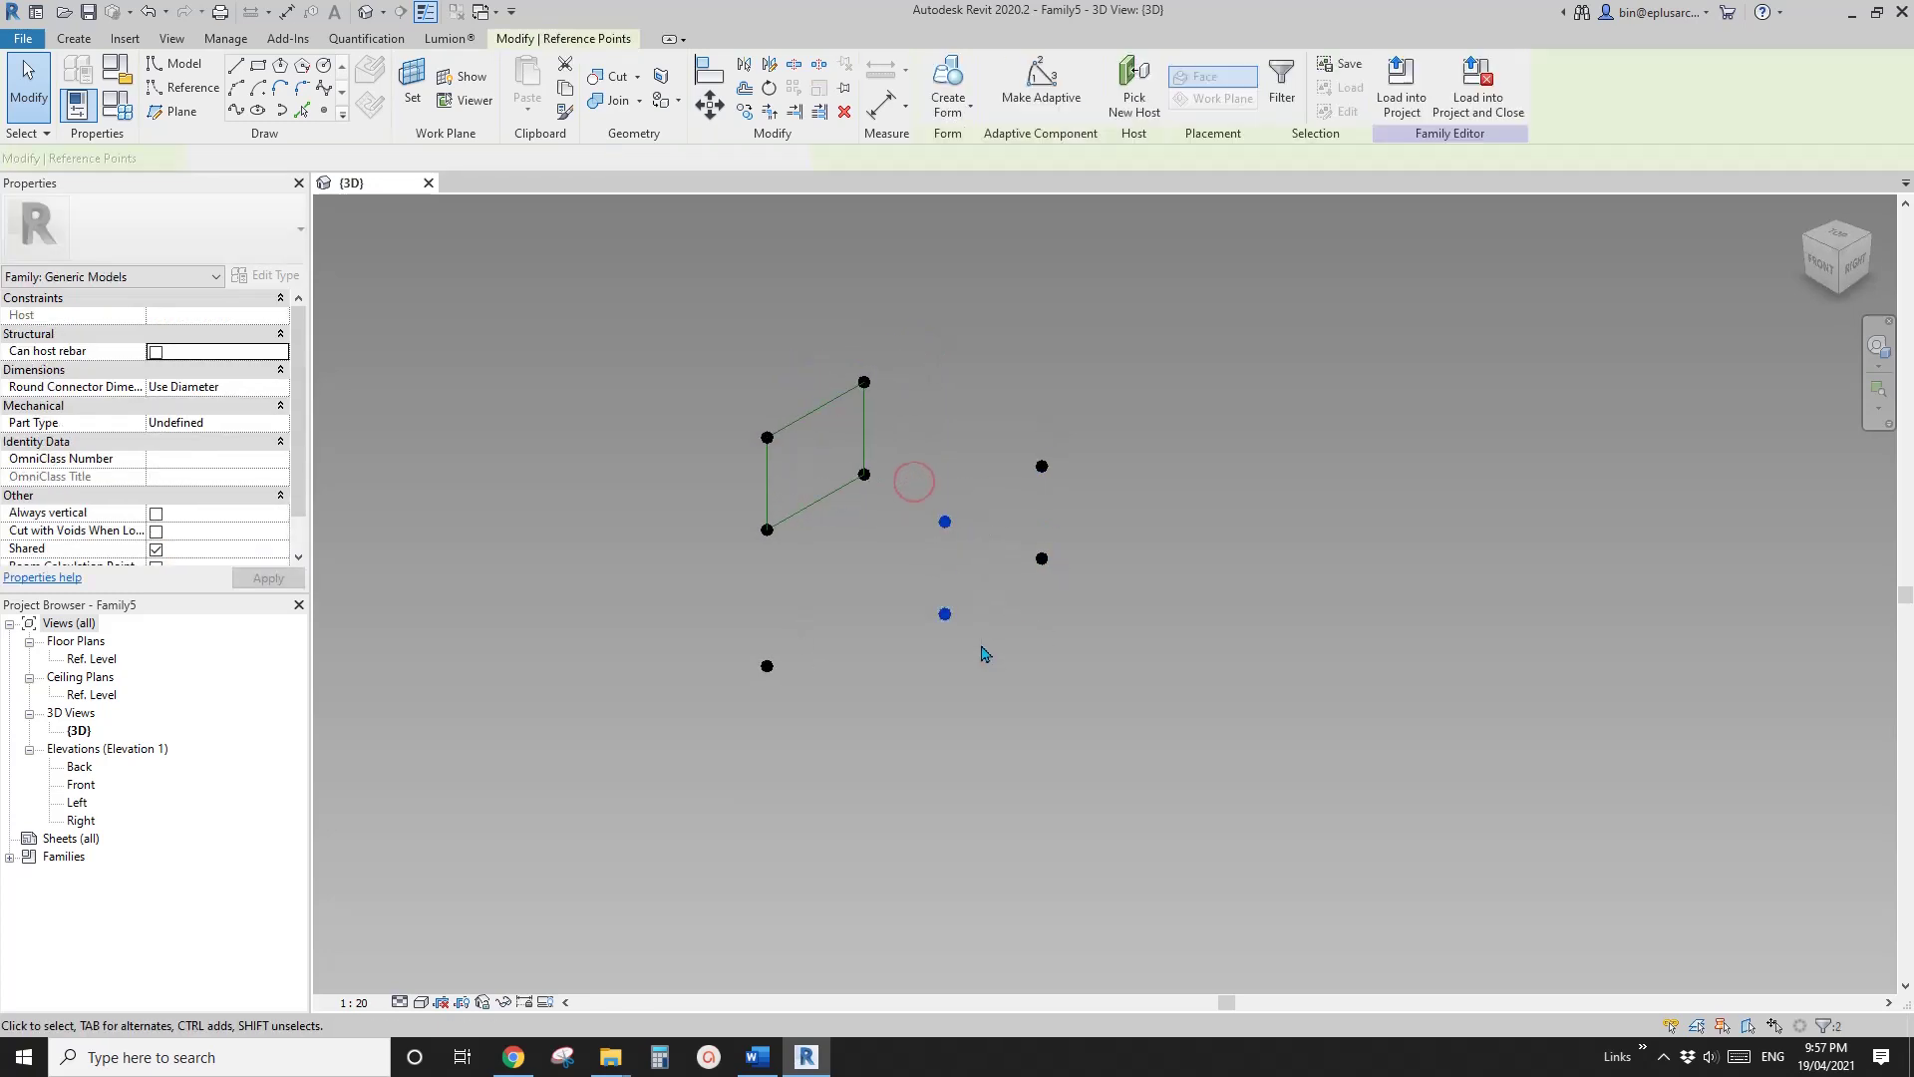
Step: Join the offset points with lines along the top, right and bottom edges of the second square
{"action": "left_click", "coordinate": [327, 122]}
{"action": "left_click_drag", "start_coordinate": [912, 426], "coordinate": [1064, 538]}
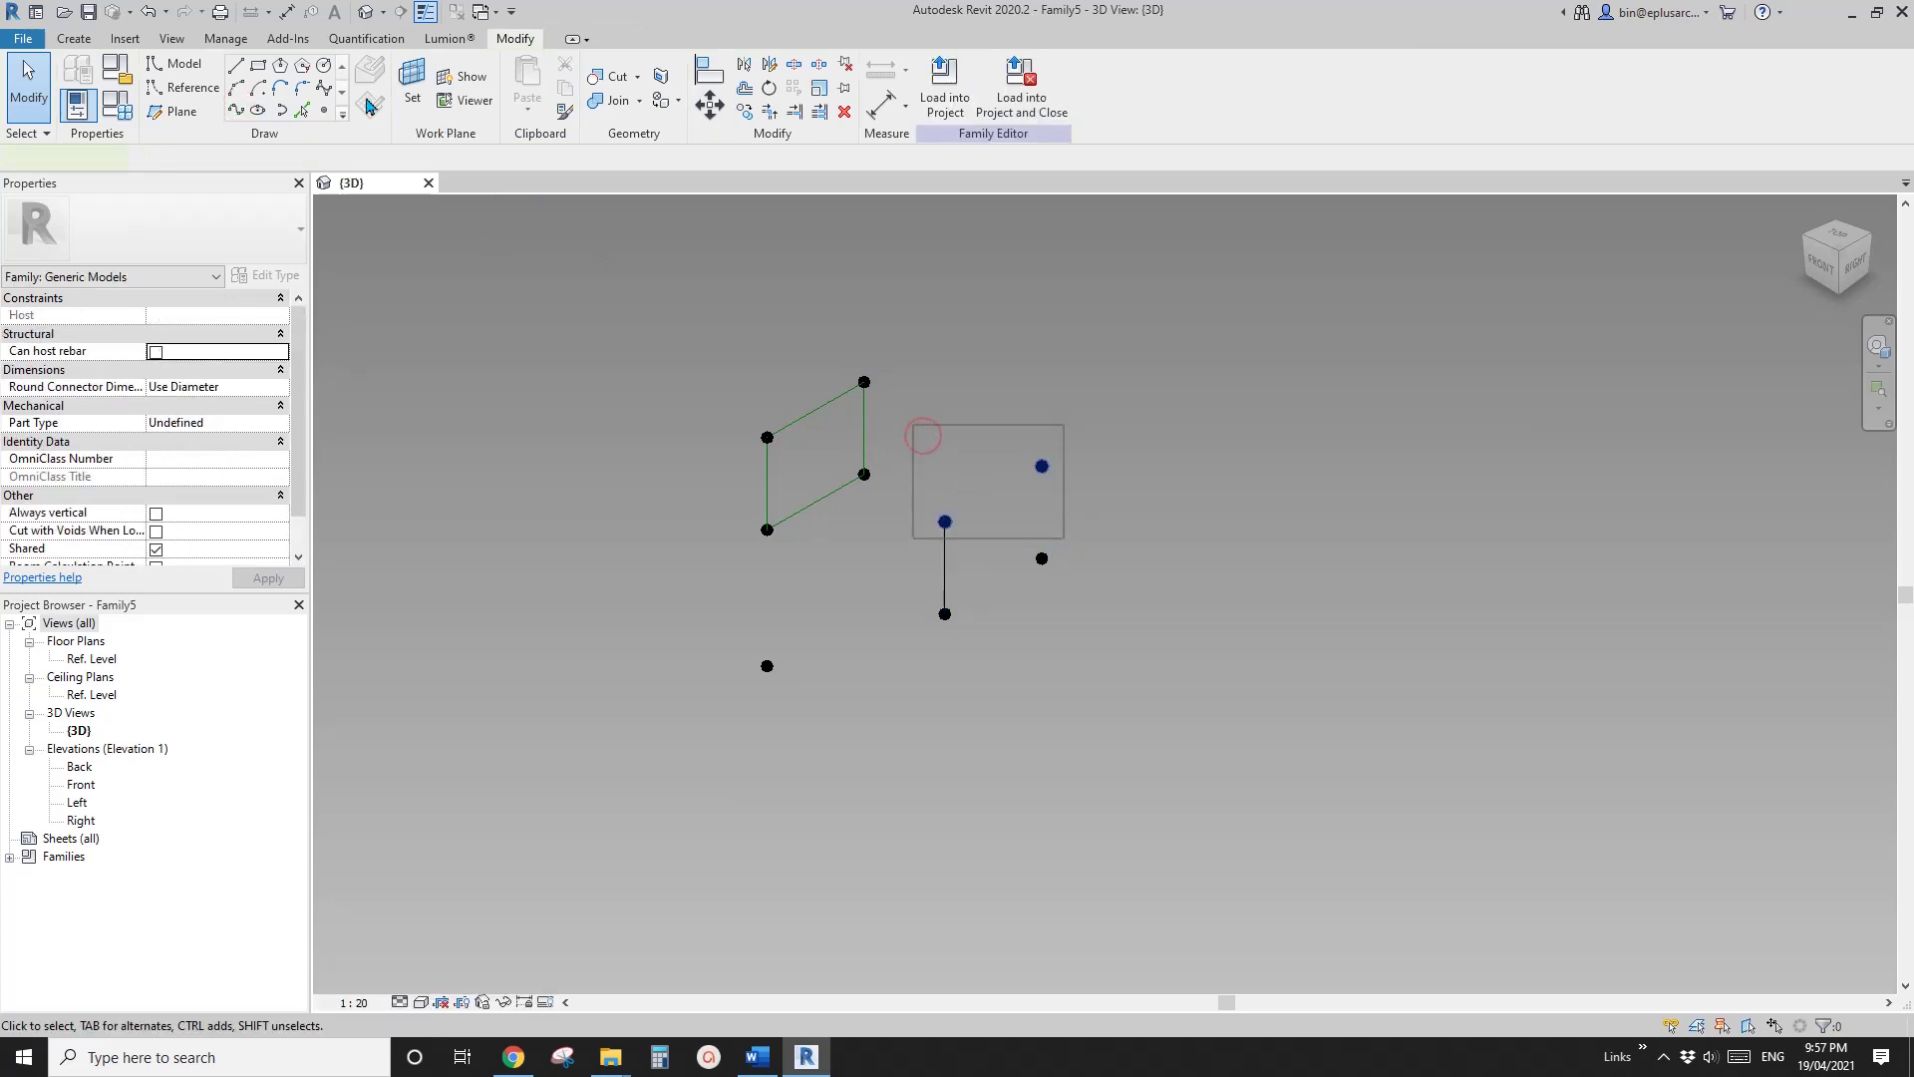
{"action": "left_click", "coordinate": [239, 113]}
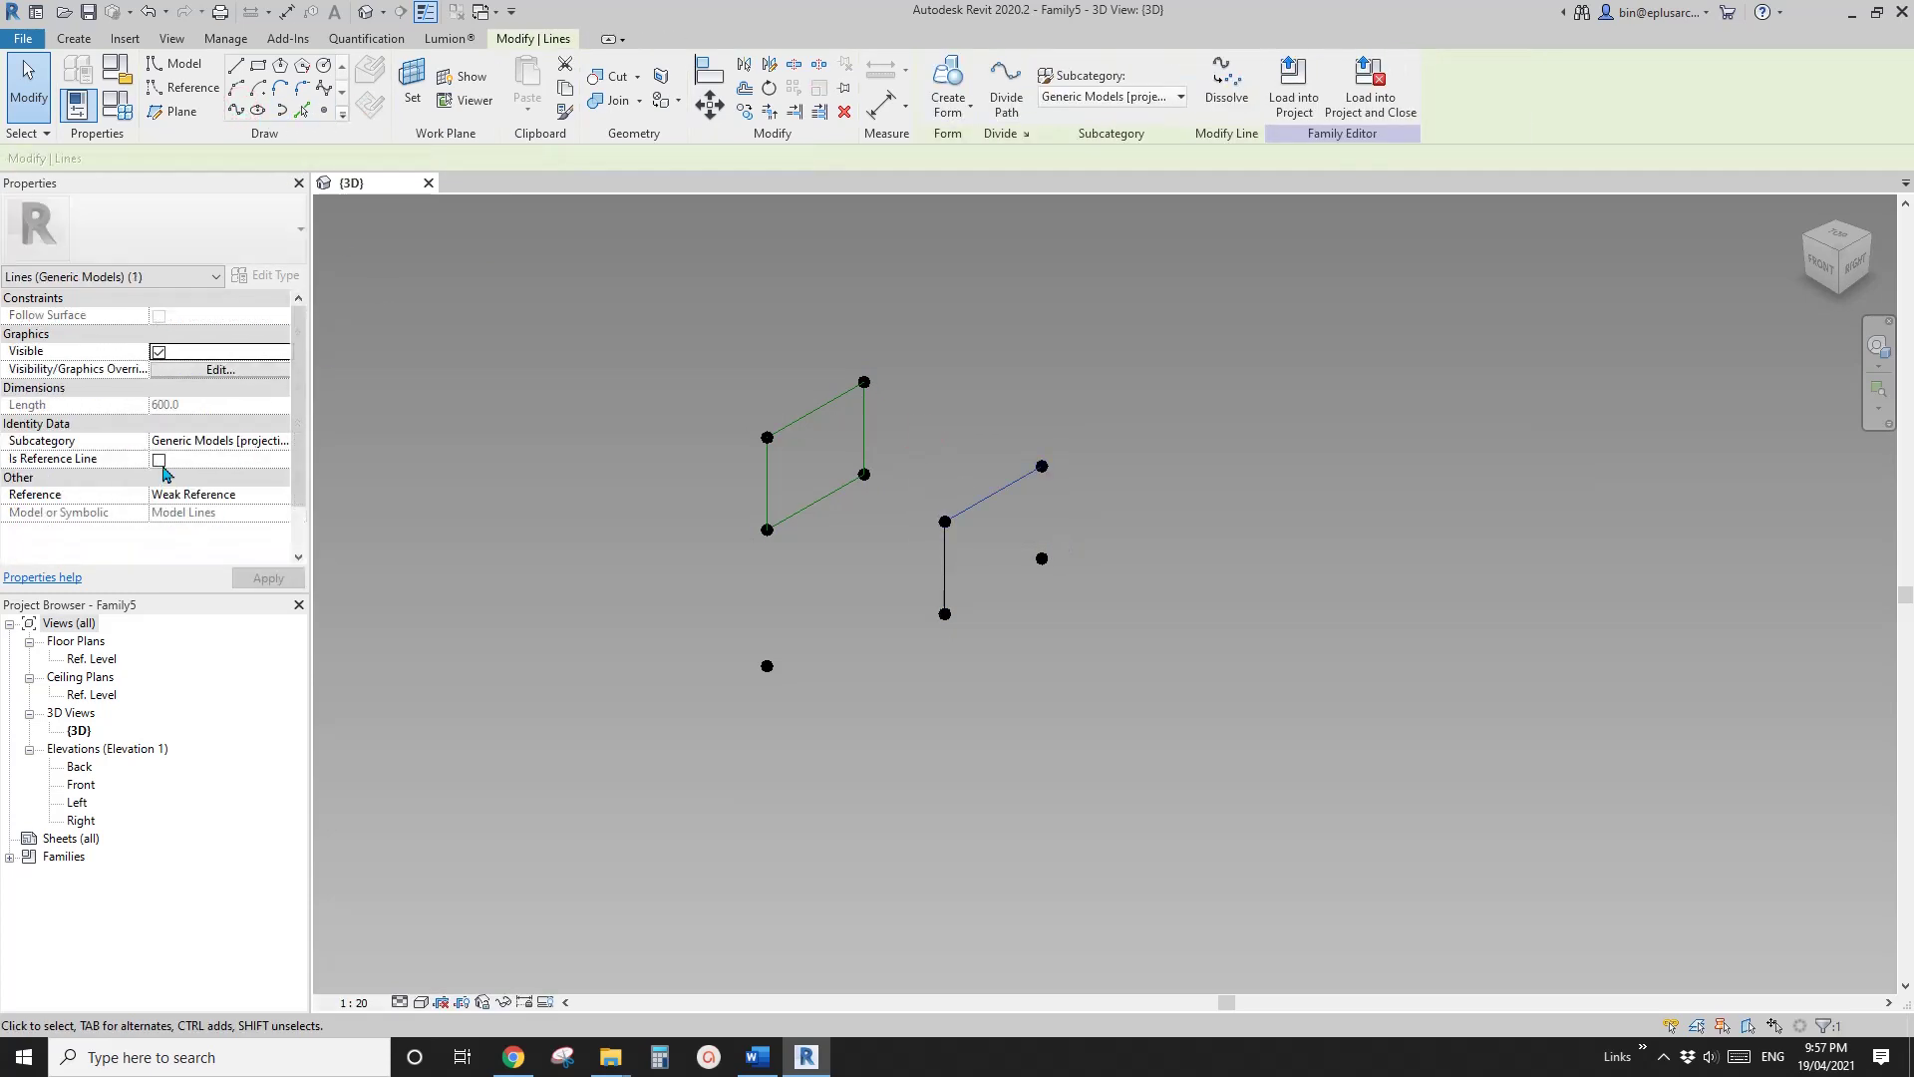
{"action": "middle_click_drag", "start_coordinate": [974, 526], "coordinate": [976, 395], "text": "shift"}
{"action": "left_click_drag", "start_coordinate": [985, 408], "coordinate": [1101, 605]}
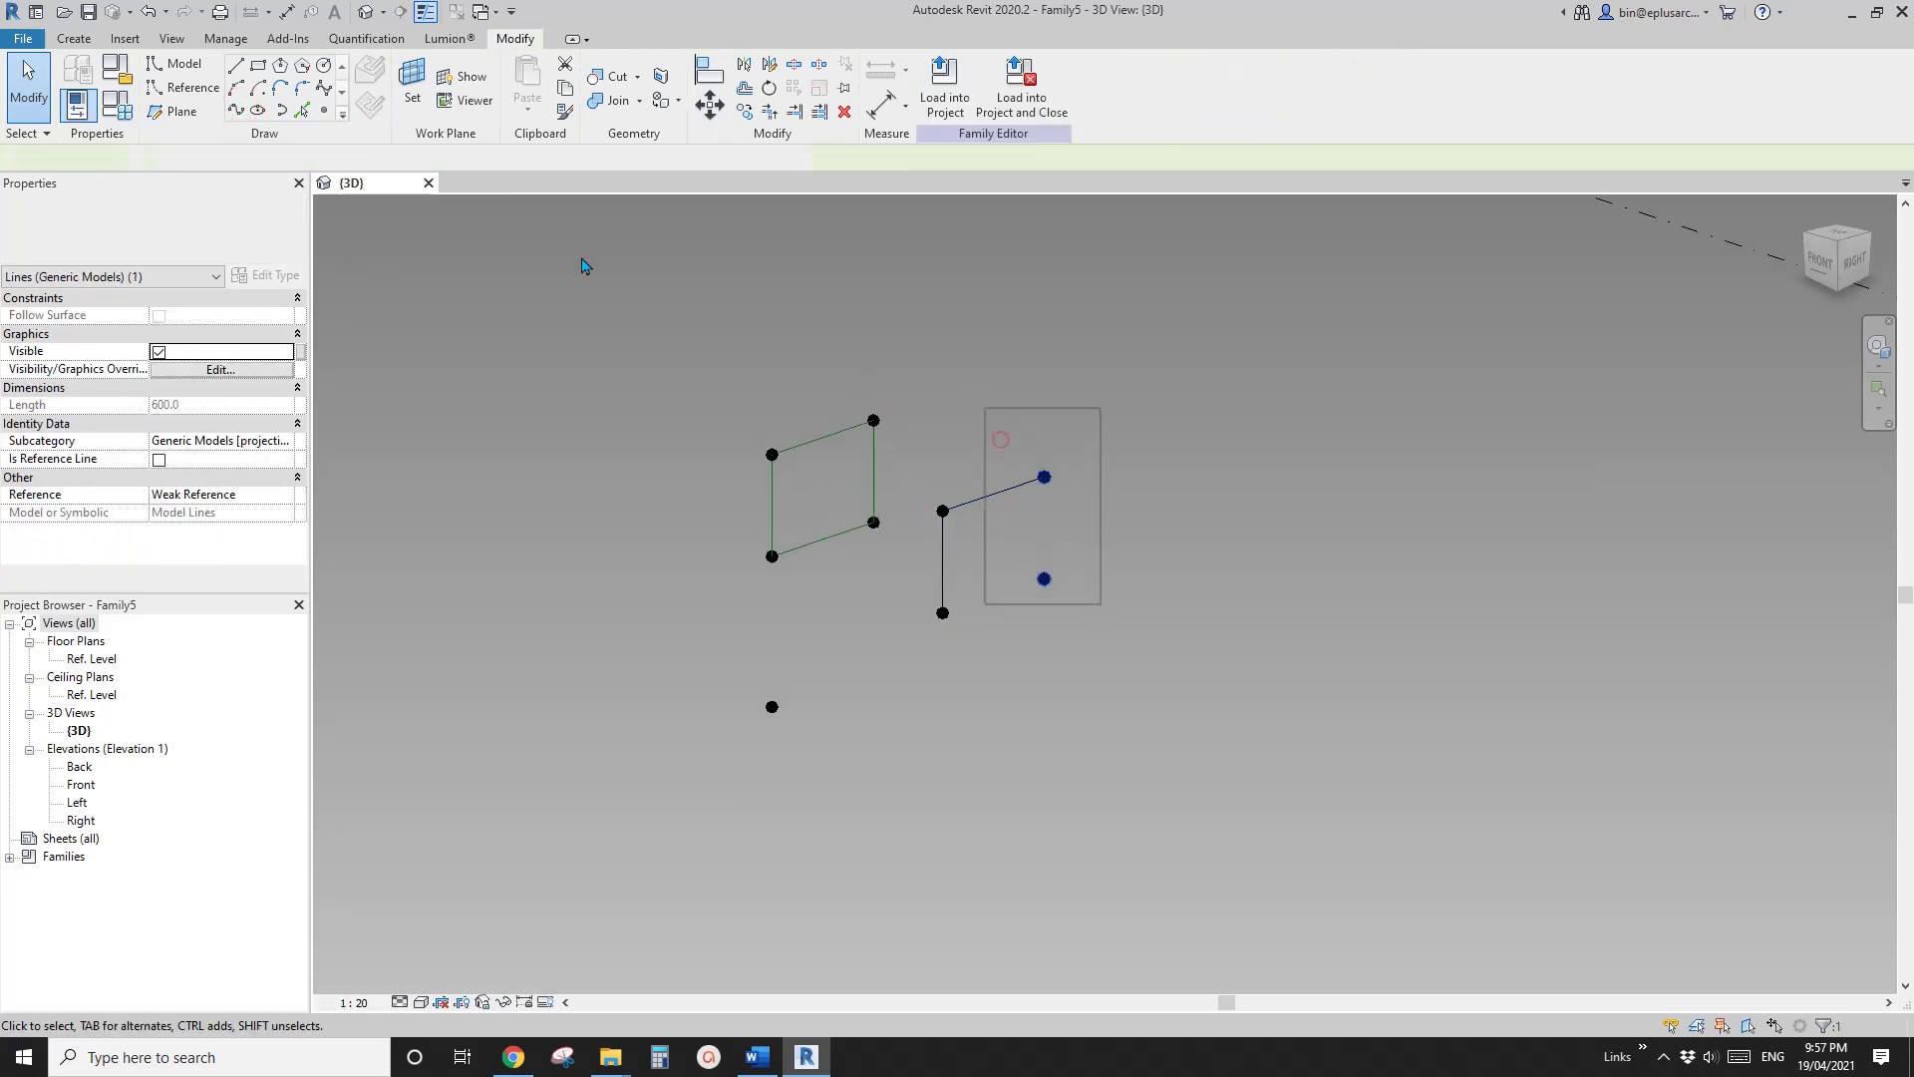
{"action": "left_click", "coordinate": [234, 110]}
{"action": "left_click_drag", "start_coordinate": [898, 560], "coordinate": [1110, 674]}
{"action": "left_click", "coordinate": [235, 109]}
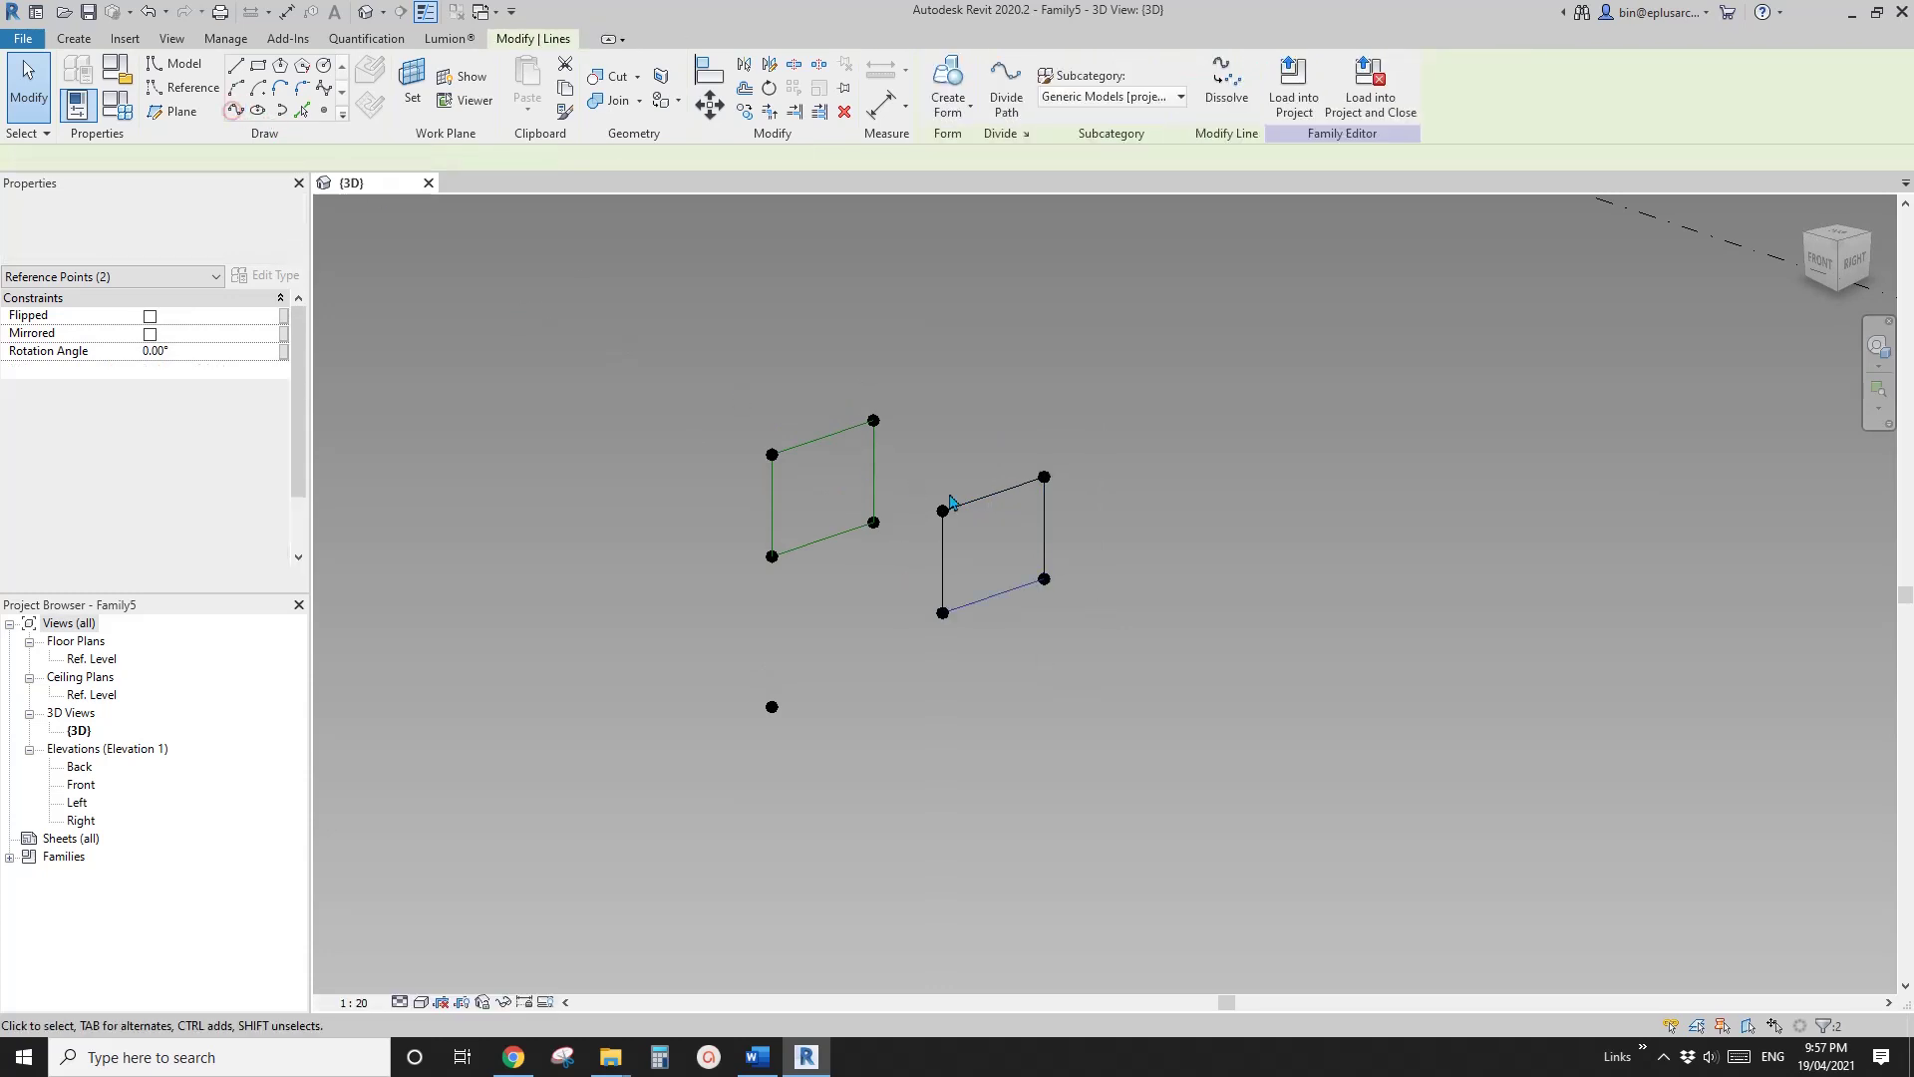
Step: Chain-select the new square's four lines and make them reference lines
{"action": "left_click", "coordinate": [1168, 580]}
{"action": "key", "text": "Tab"}
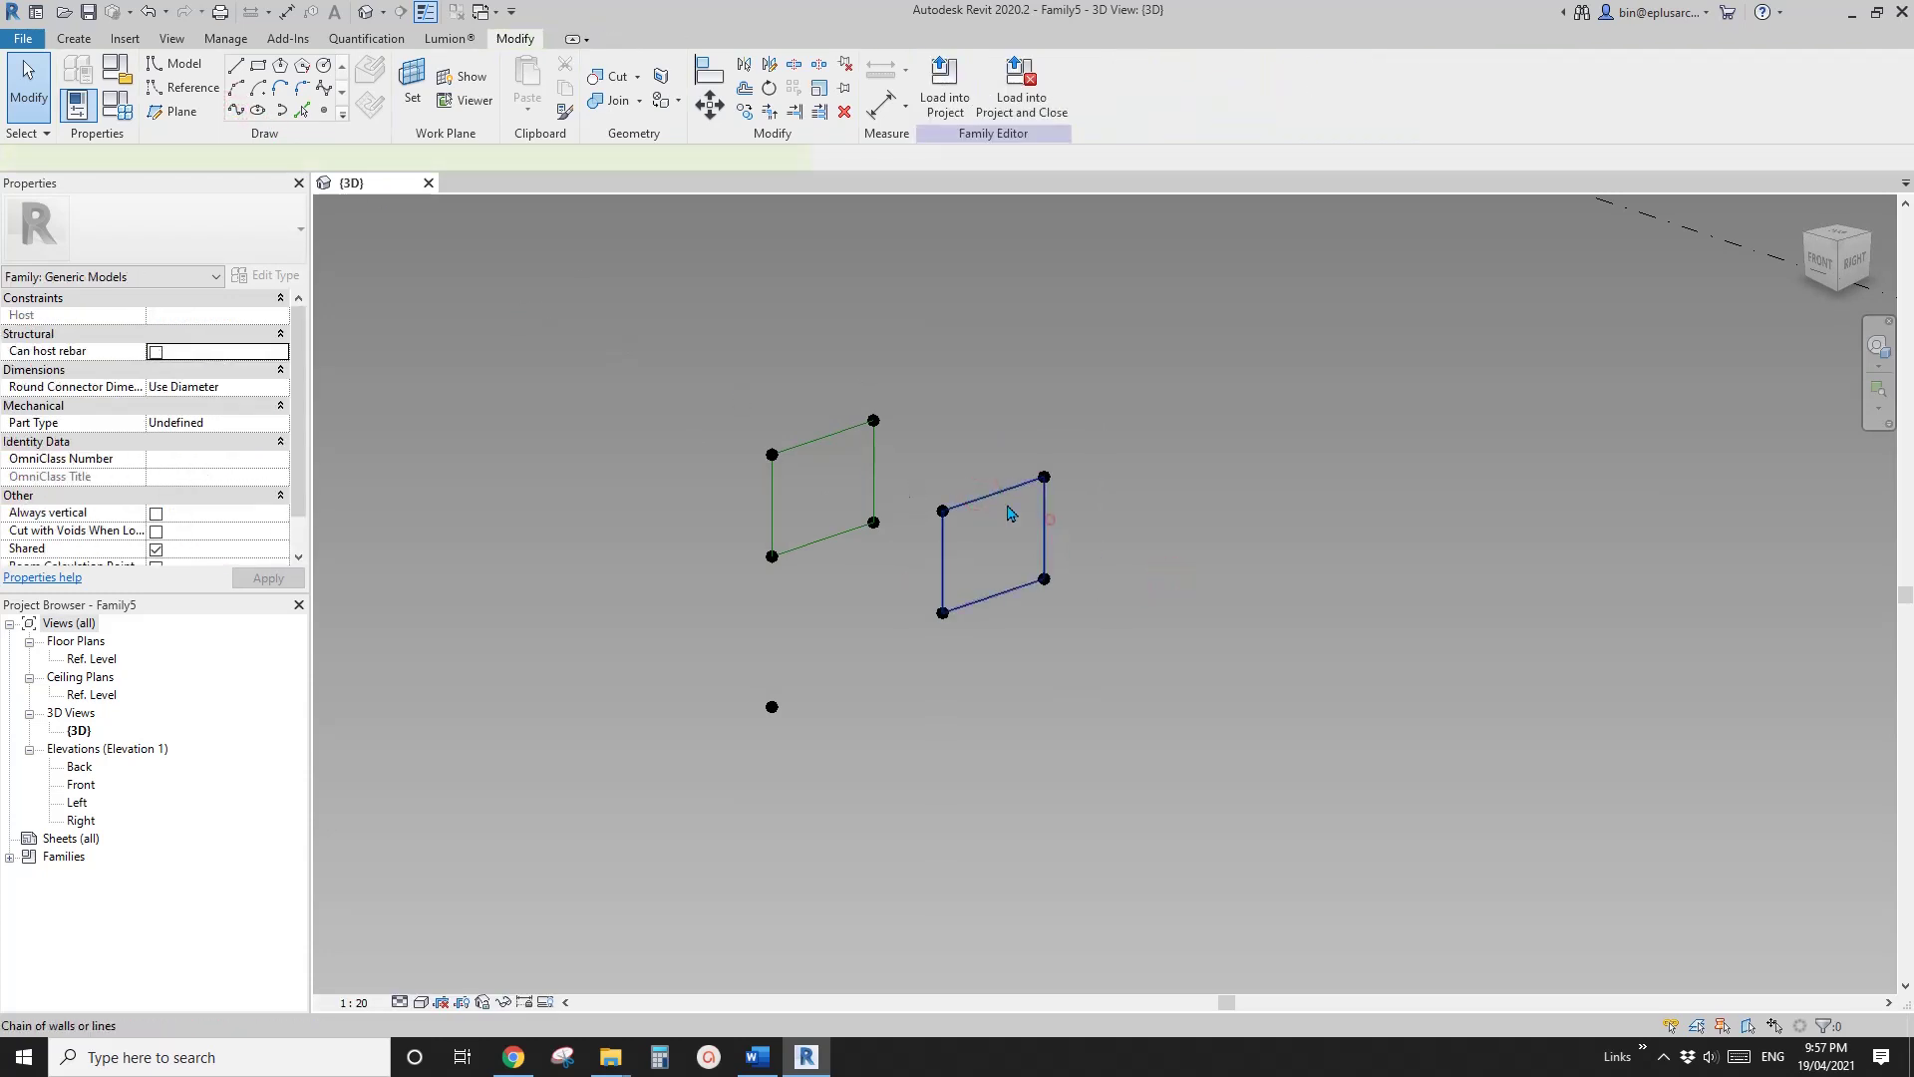
{"action": "left_click", "coordinate": [1008, 511]}
{"action": "left_click", "coordinate": [160, 460]}
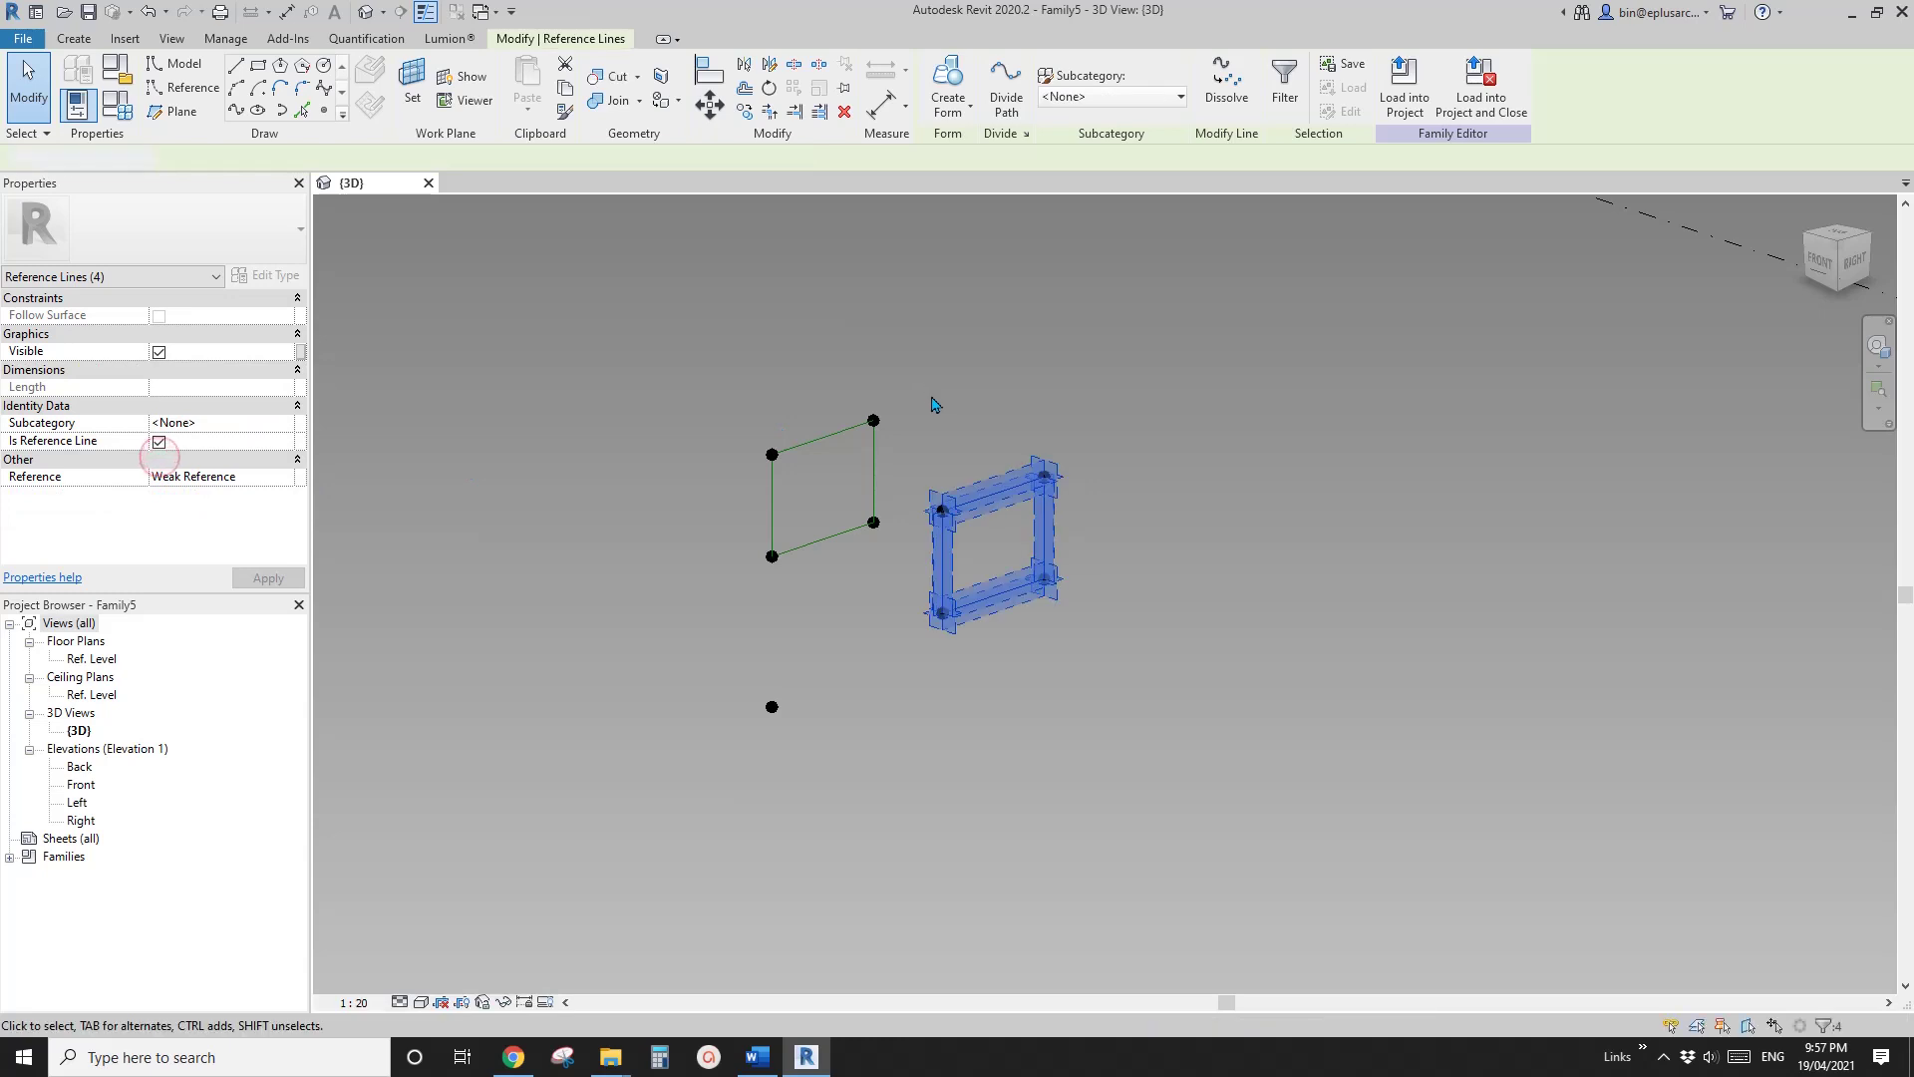
{"action": "left_click", "coordinate": [997, 408]}
{"action": "middle_click_drag", "start_coordinate": [1017, 408], "coordinate": [928, 536]}
{"action": "key", "text": "Tab"}
{"action": "left_click", "coordinate": [928, 537]}
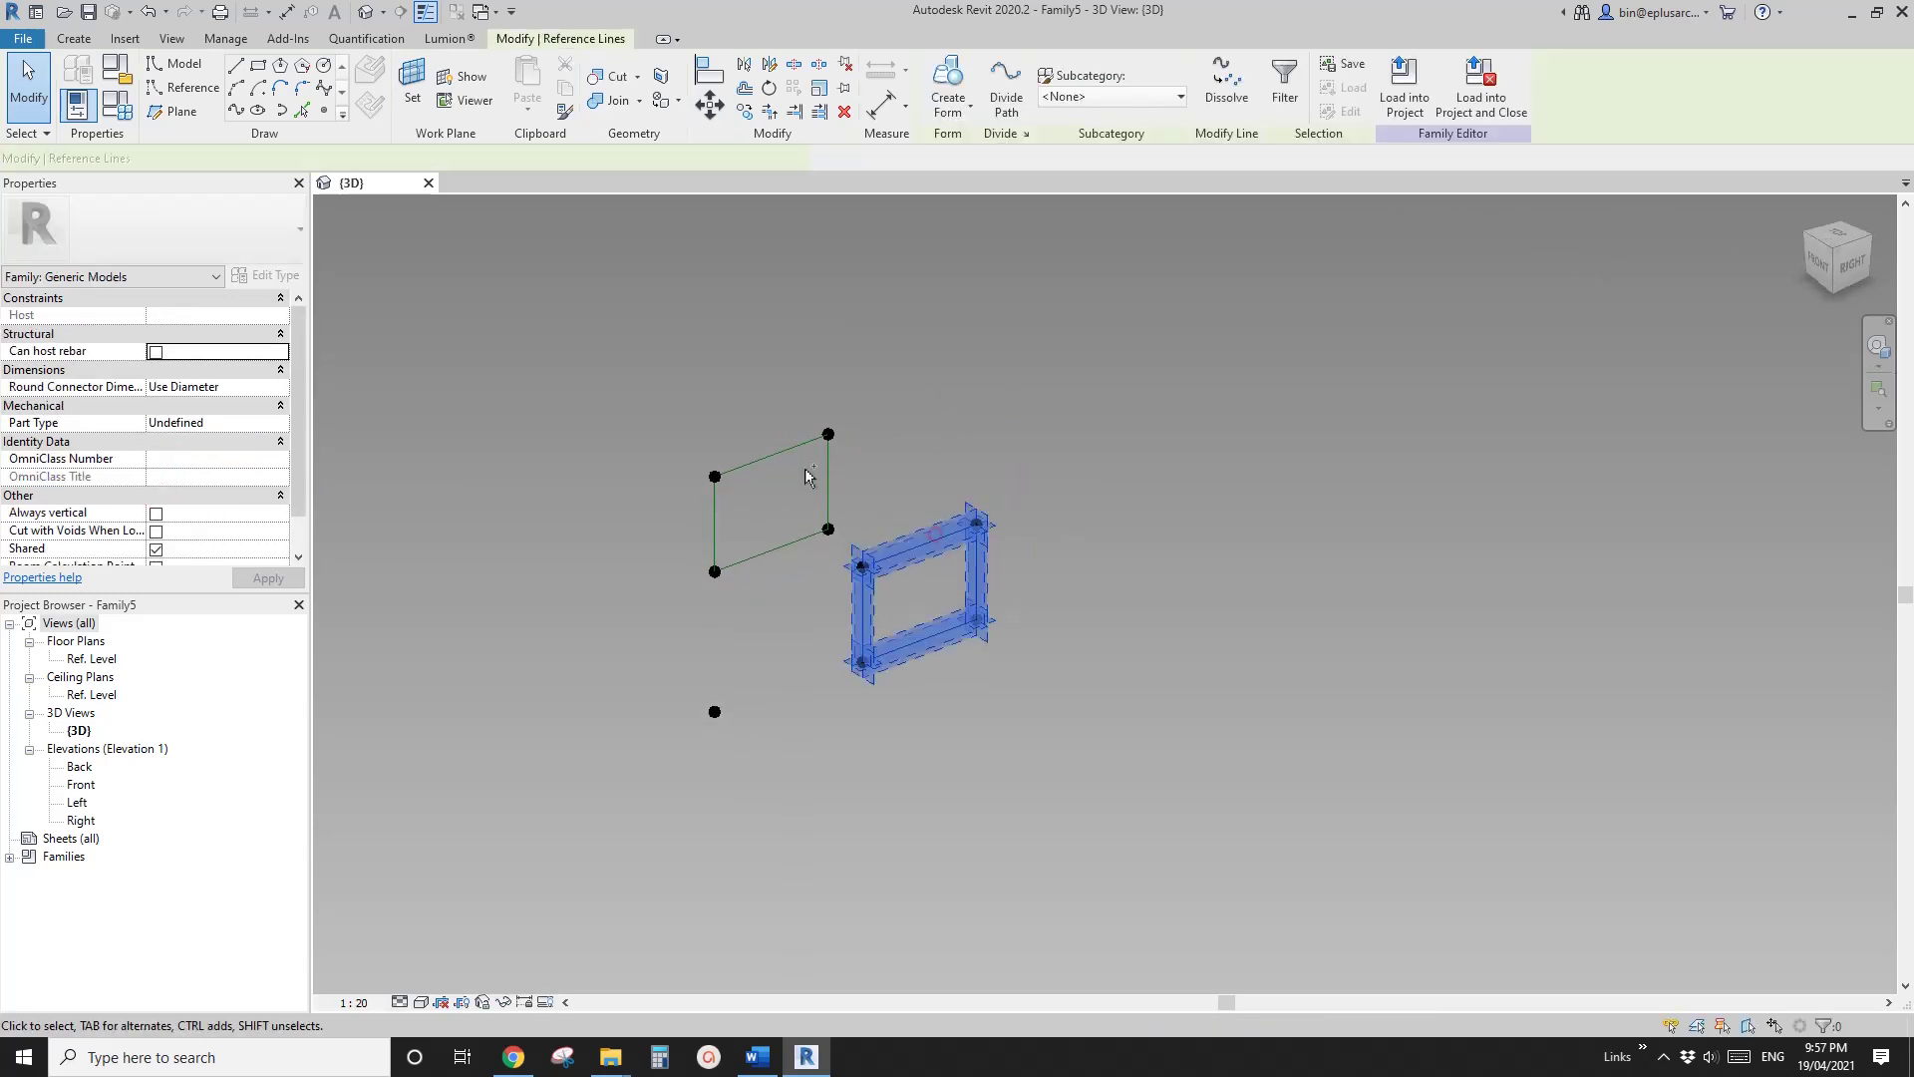
{"action": "key", "text": "Tab"}
{"action": "left_click", "coordinate": [778, 452], "text": "ctrl"}
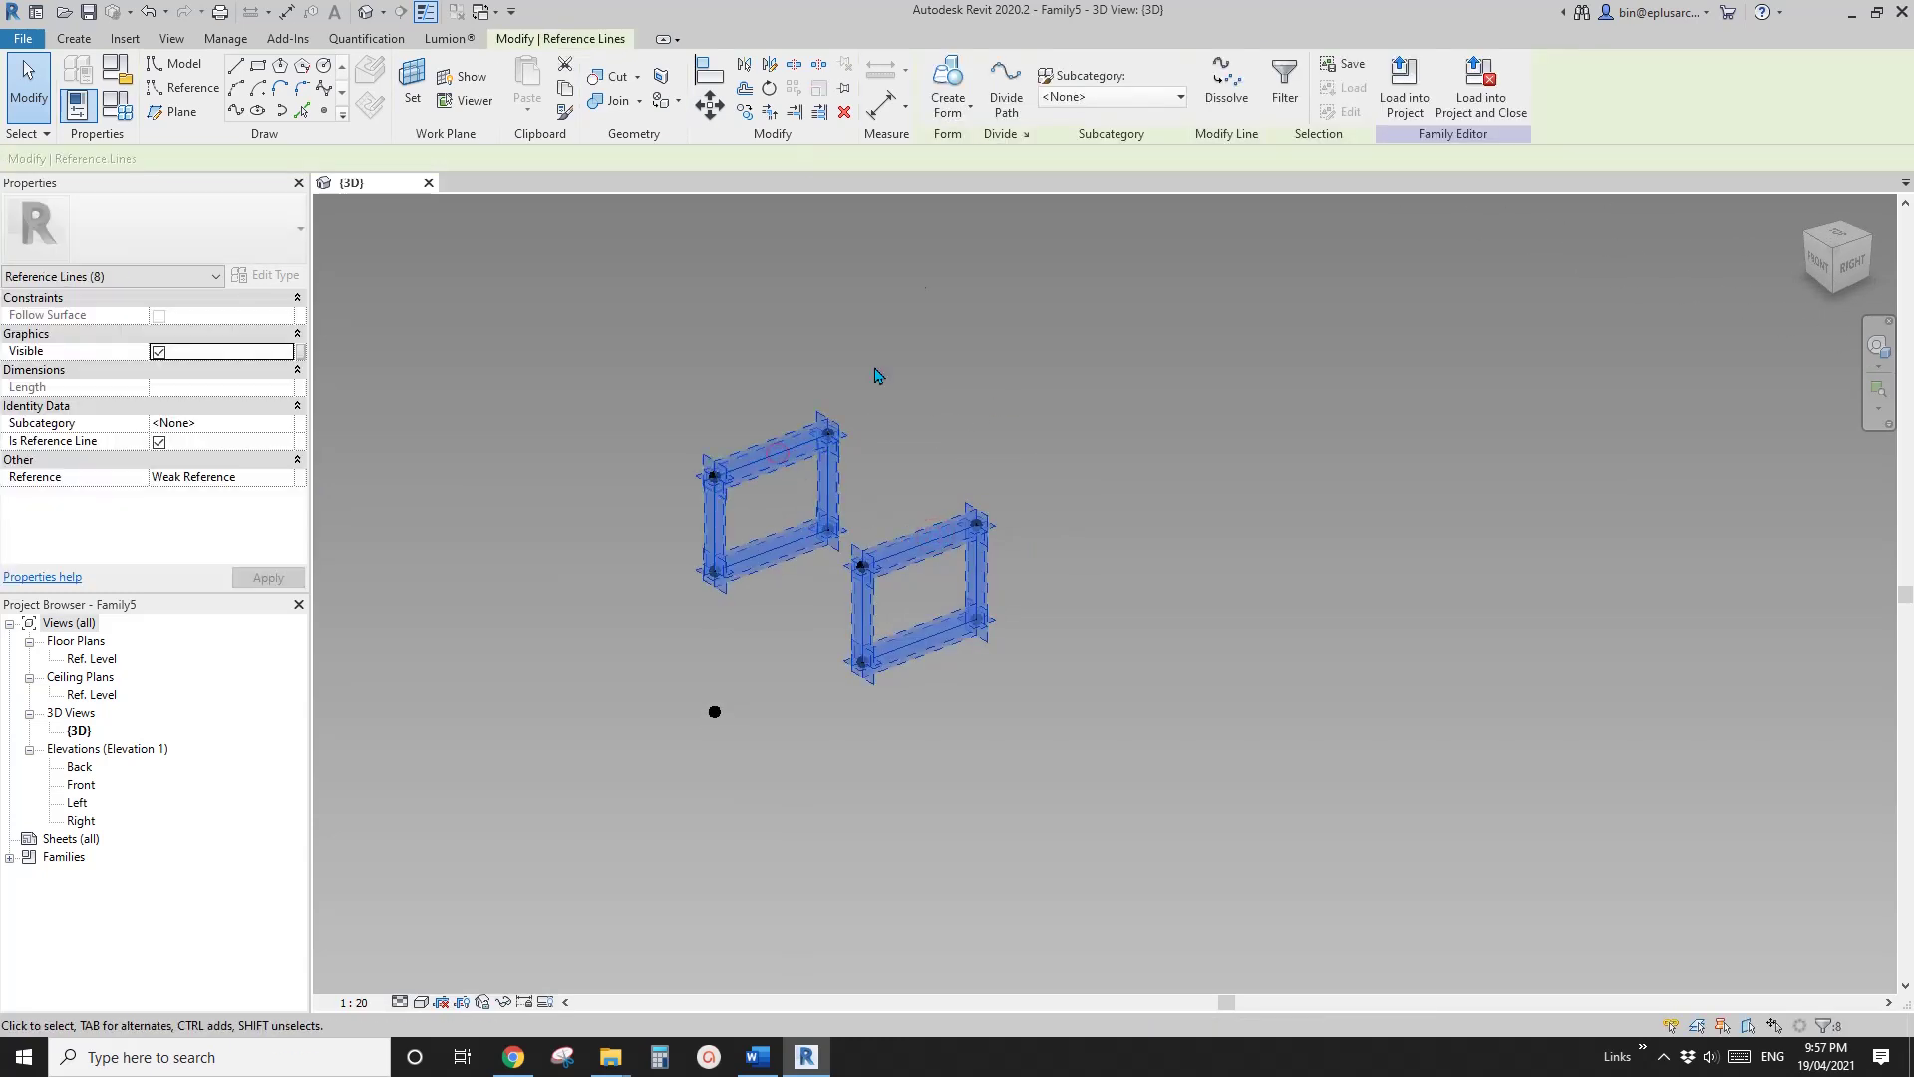
{"action": "left_click", "coordinate": [948, 85]}
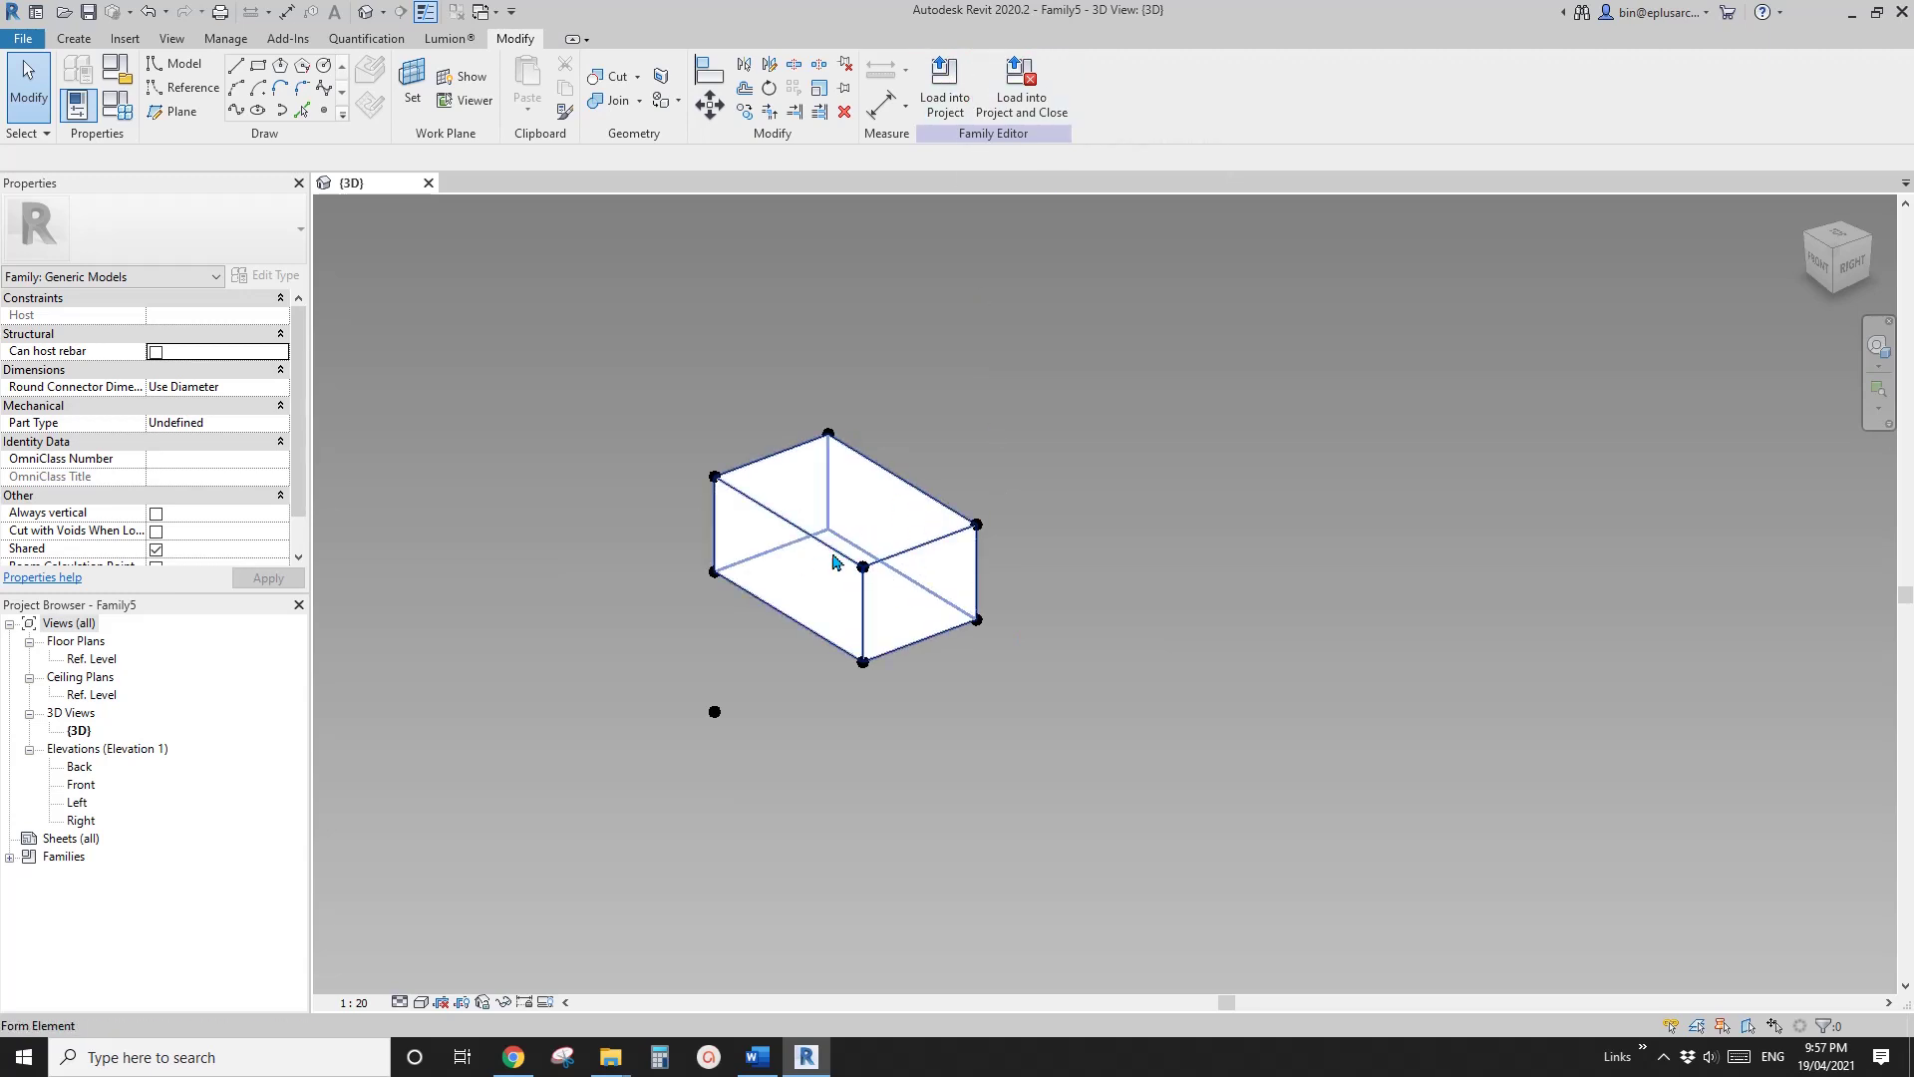
{"action": "key", "text": "ctrl+z"}
Step: Create a flat surface between the top edges of the two squares
{"action": "scroll", "coordinate": [860, 565], "scroll_direction": "up", "scroll_amount": 1}
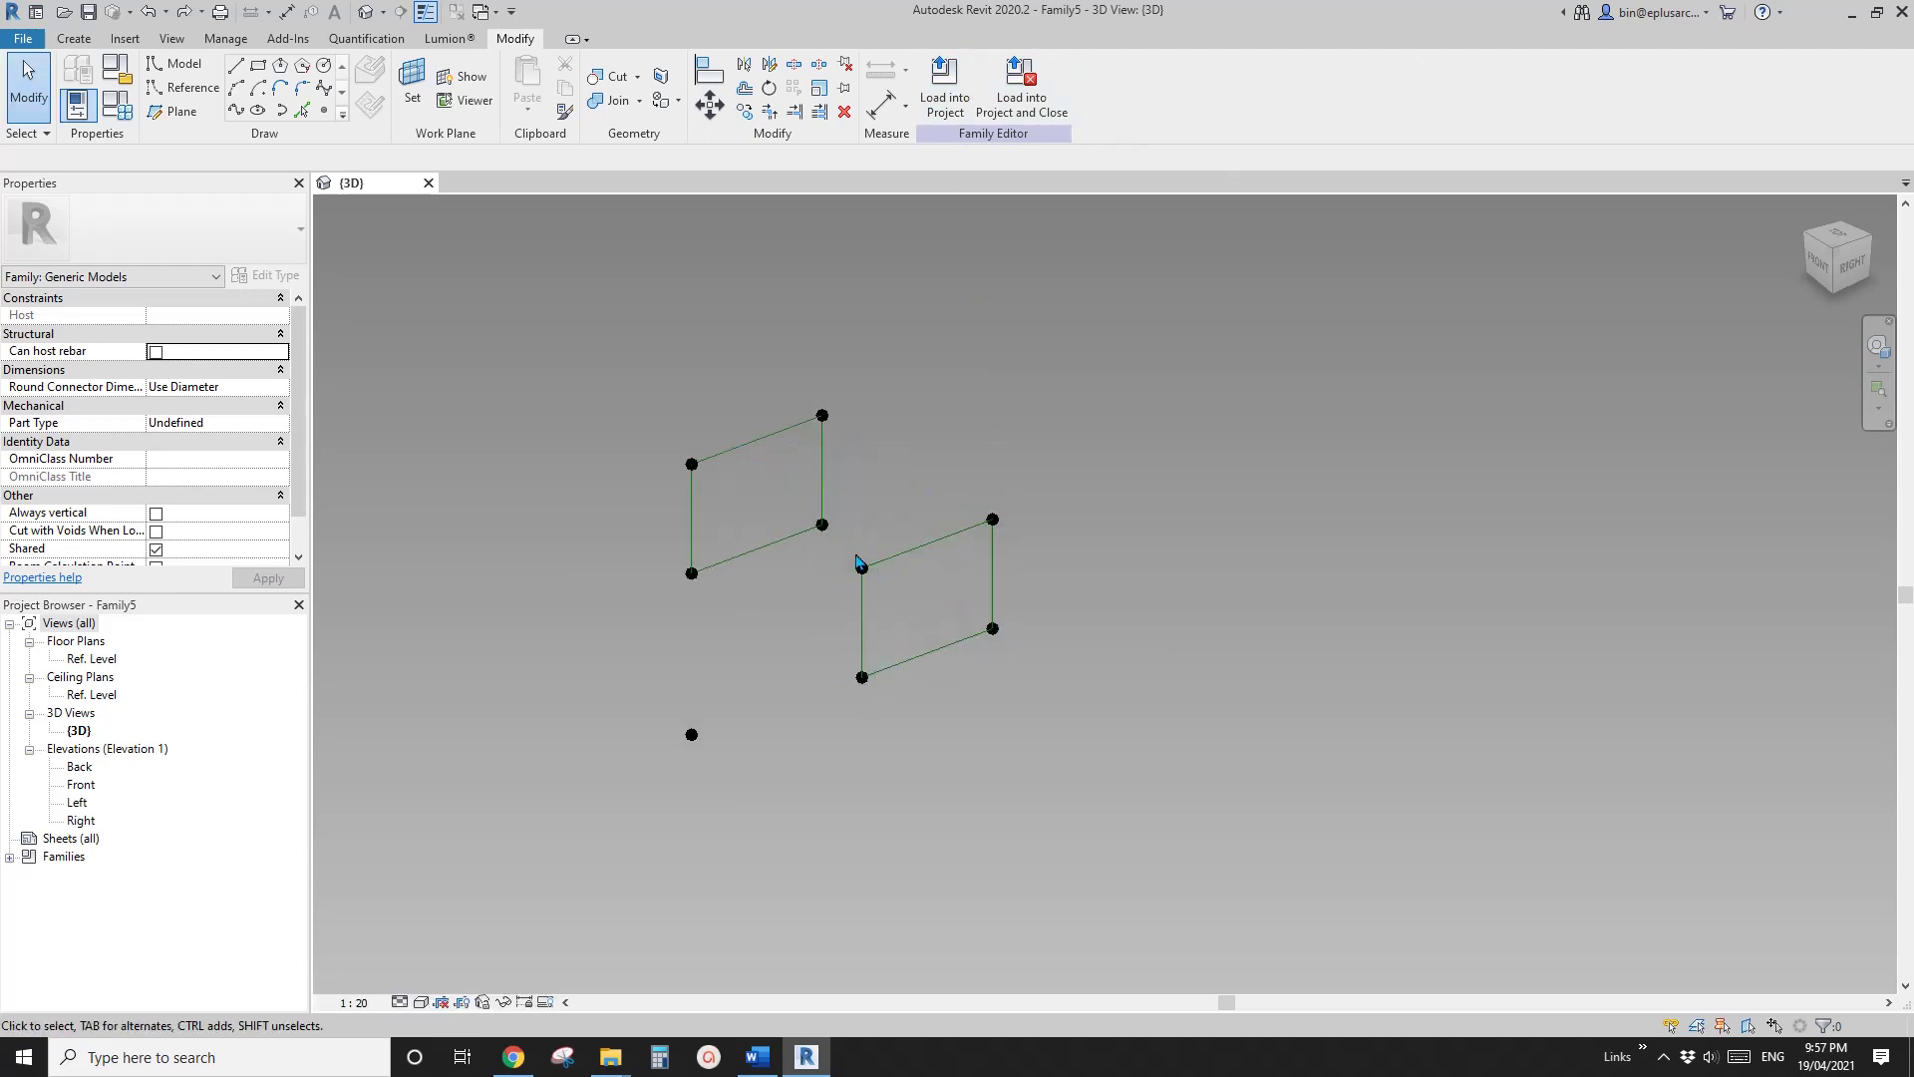
{"action": "middle_click_drag", "start_coordinate": [855, 561], "coordinate": [829, 556], "text": "shift"}
{"action": "left_click", "coordinate": [792, 435]}
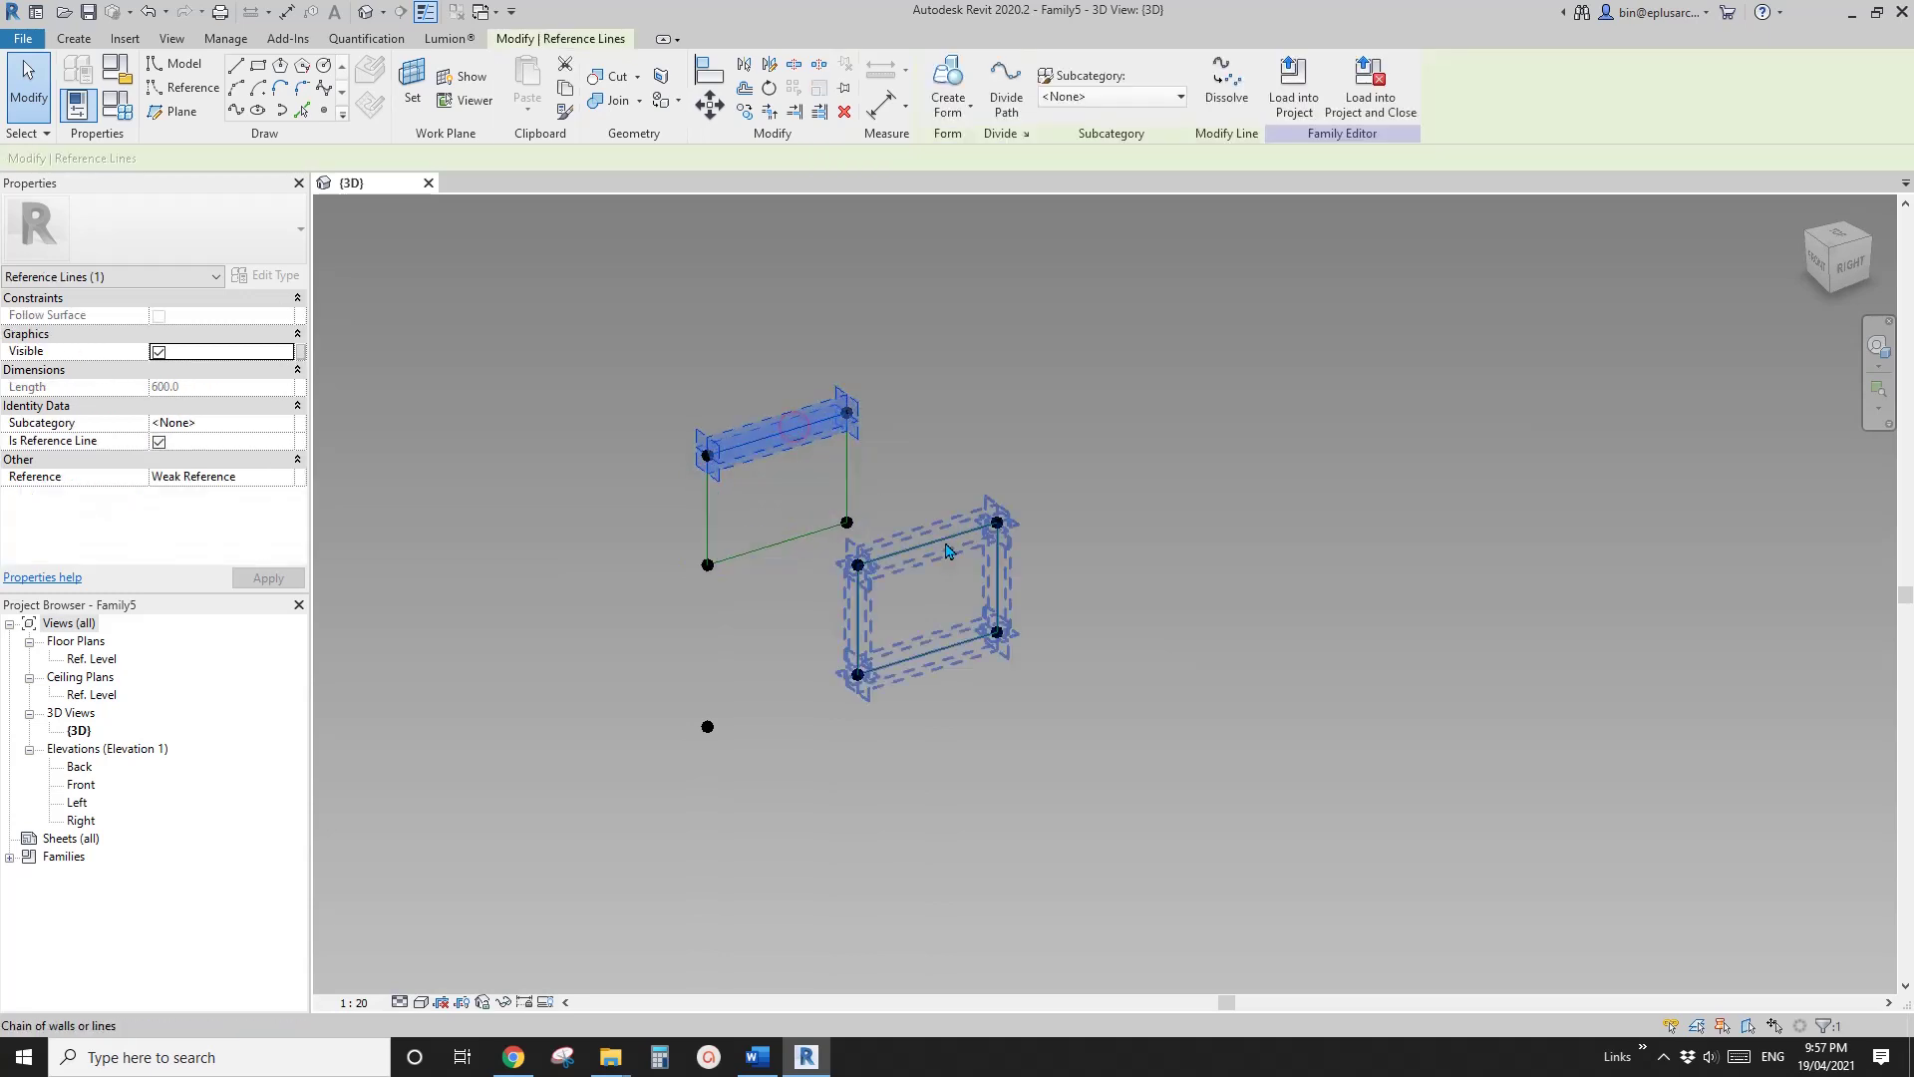
{"action": "left_click", "coordinate": [945, 545], "text": "ctrl"}
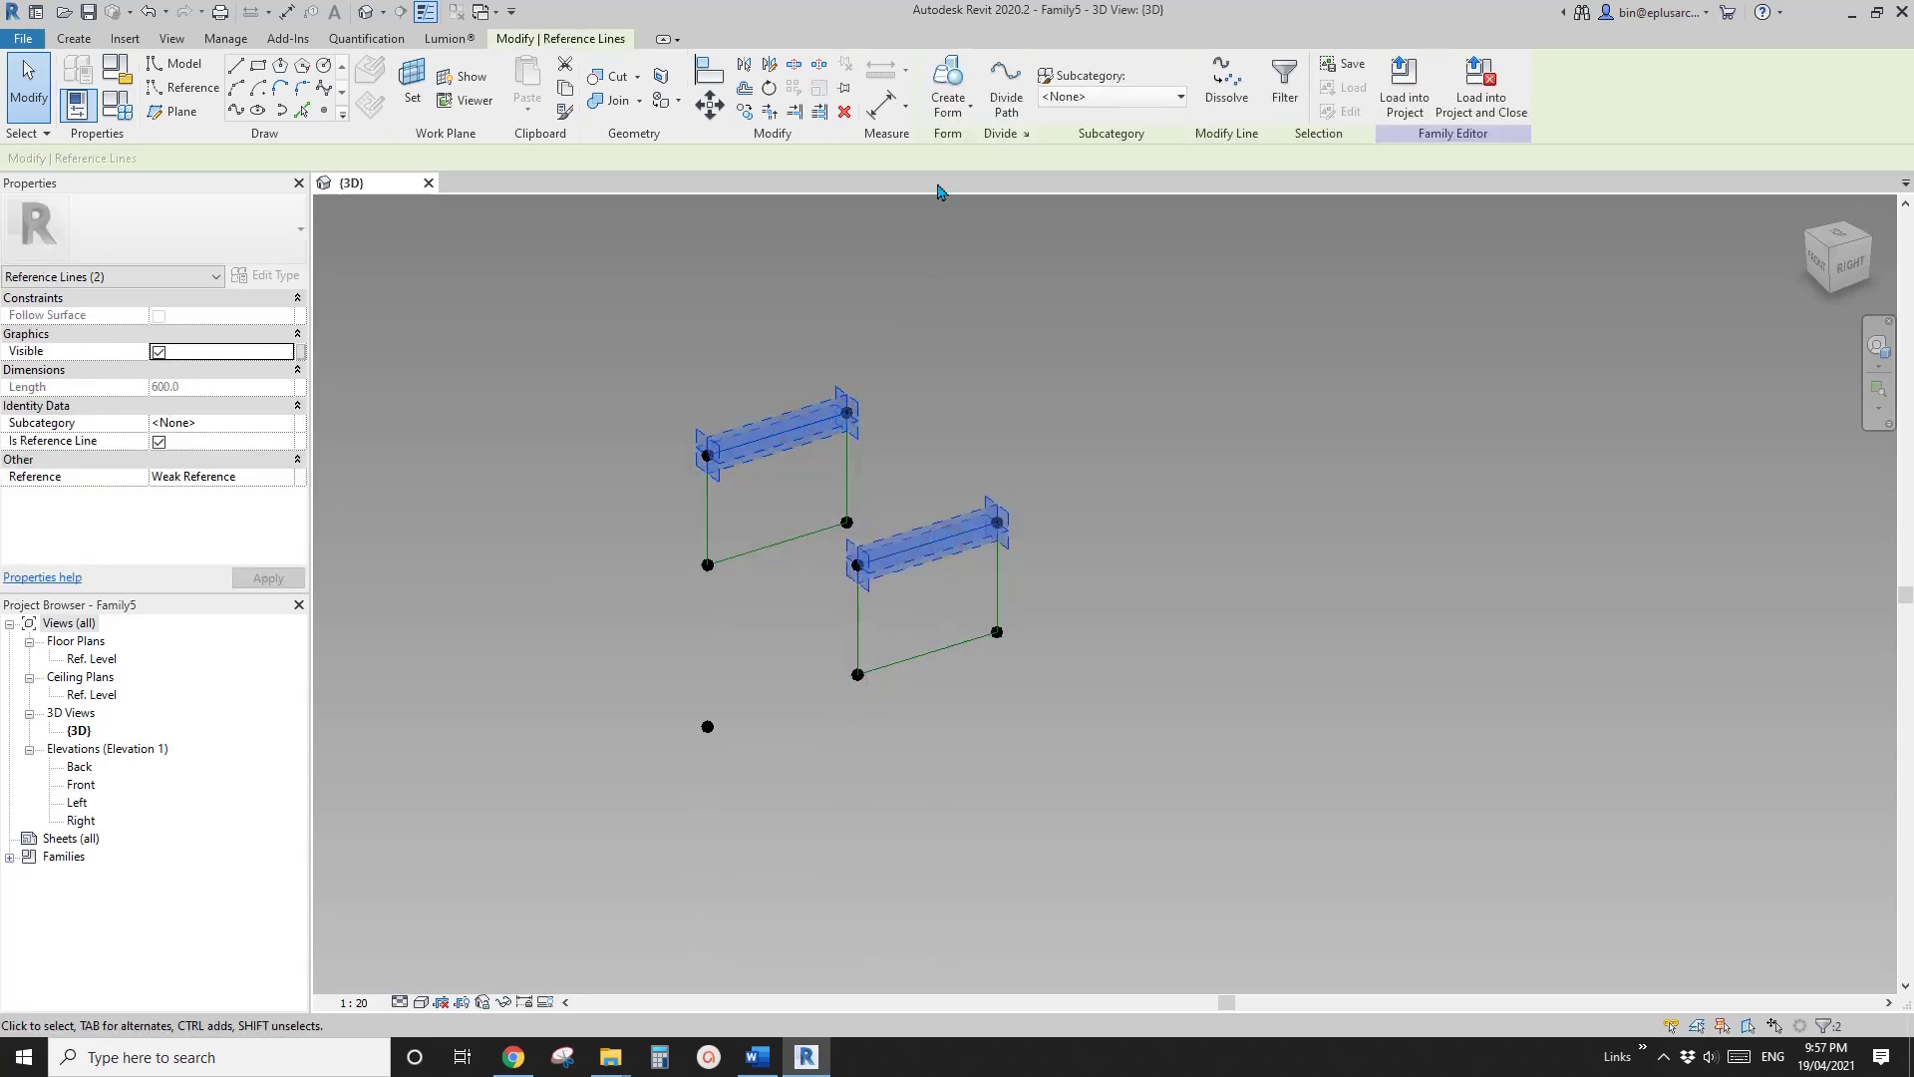
{"action": "left_click", "coordinate": [954, 80]}
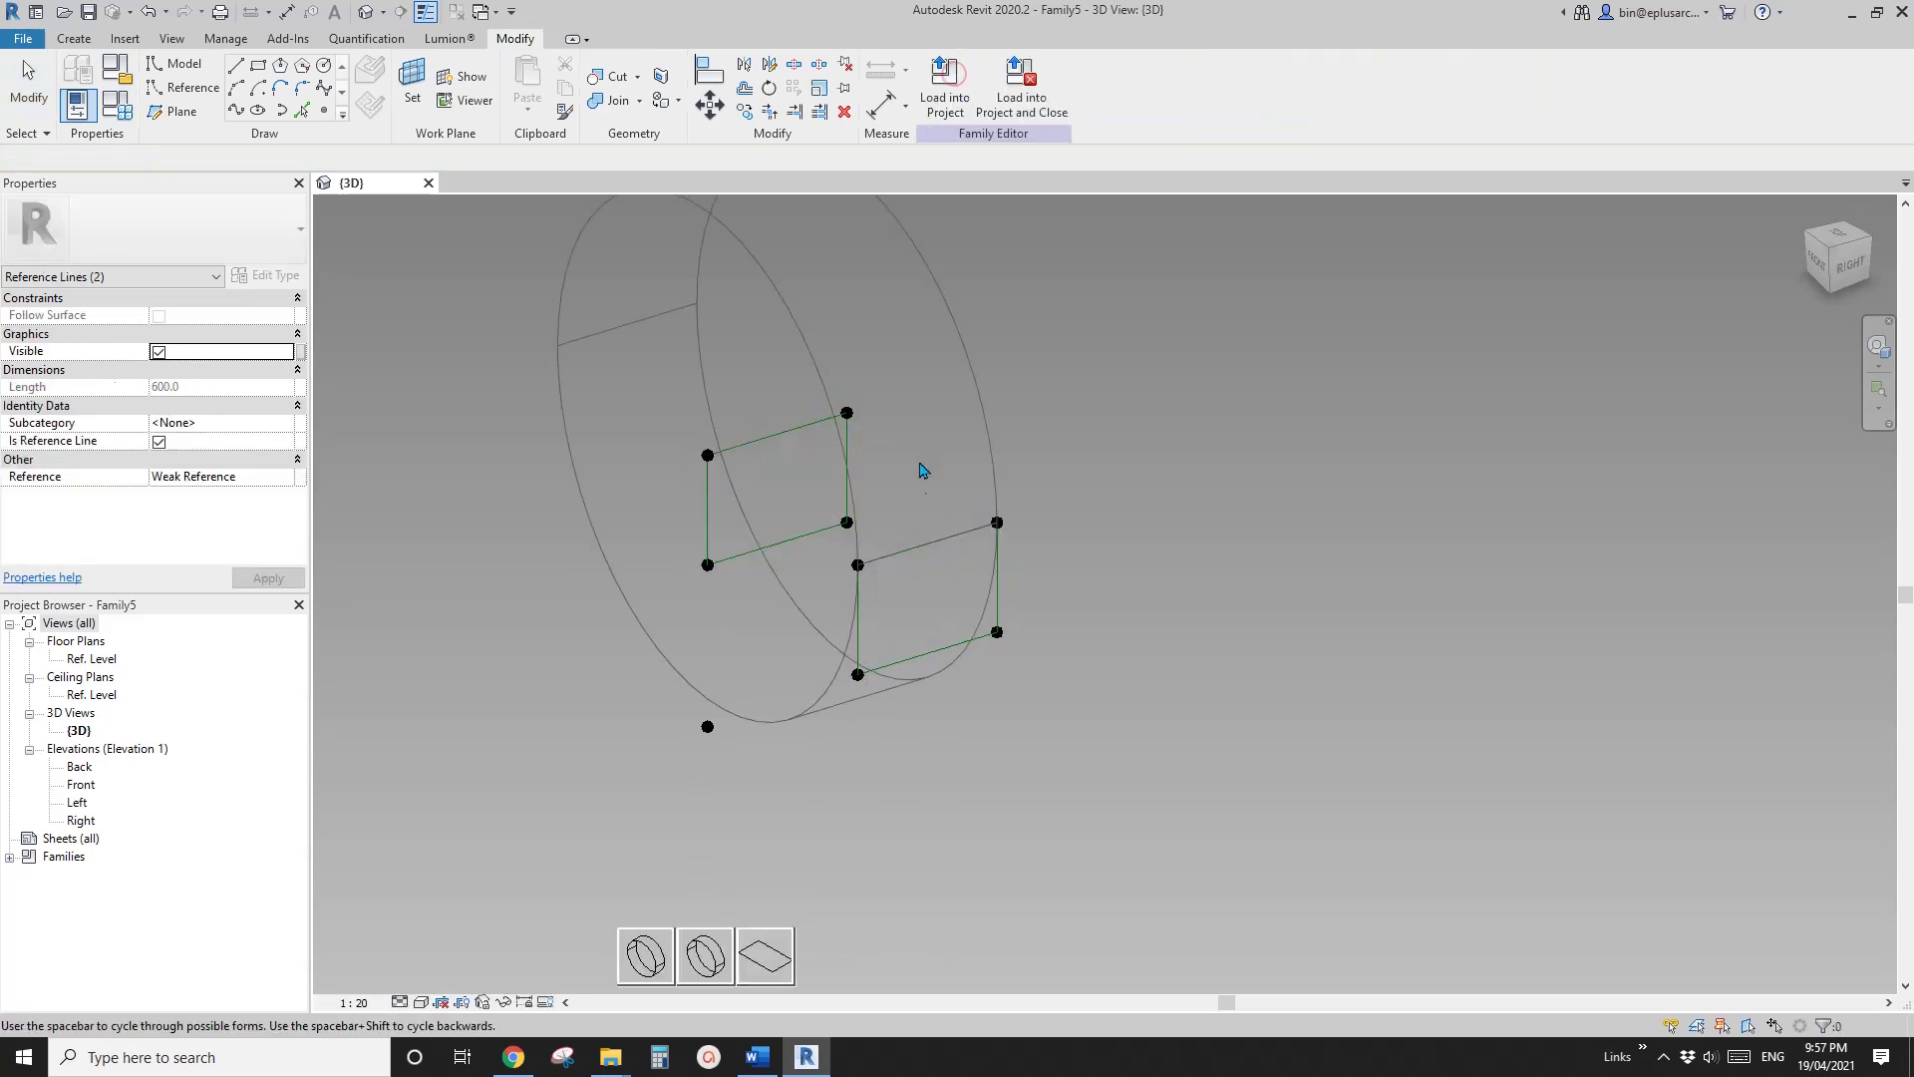
{"action": "left_click", "coordinate": [773, 963]}
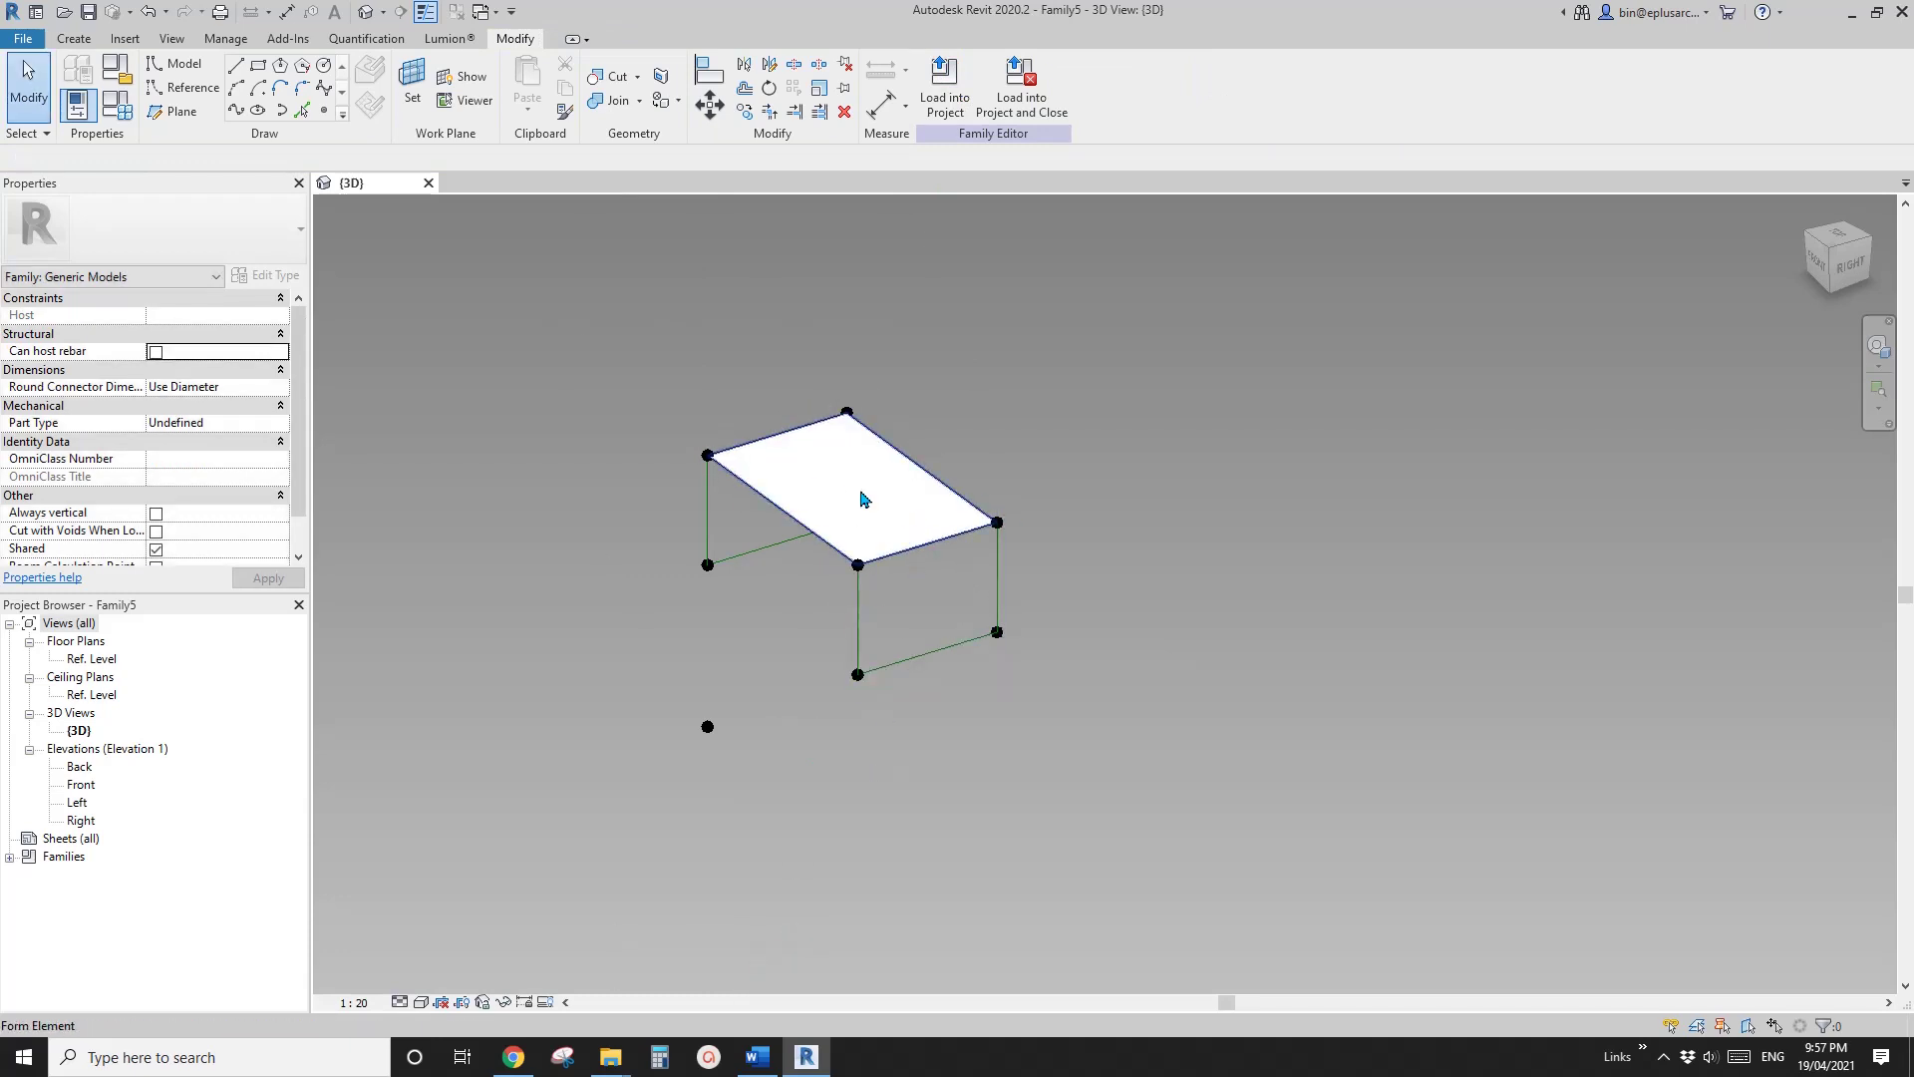
Step: Create a flat side surface between the front vertical edges of both squares
{"action": "left_click", "coordinate": [861, 459]}
{"action": "key", "text": "Escape"}
{"action": "key", "text": "Tab"}
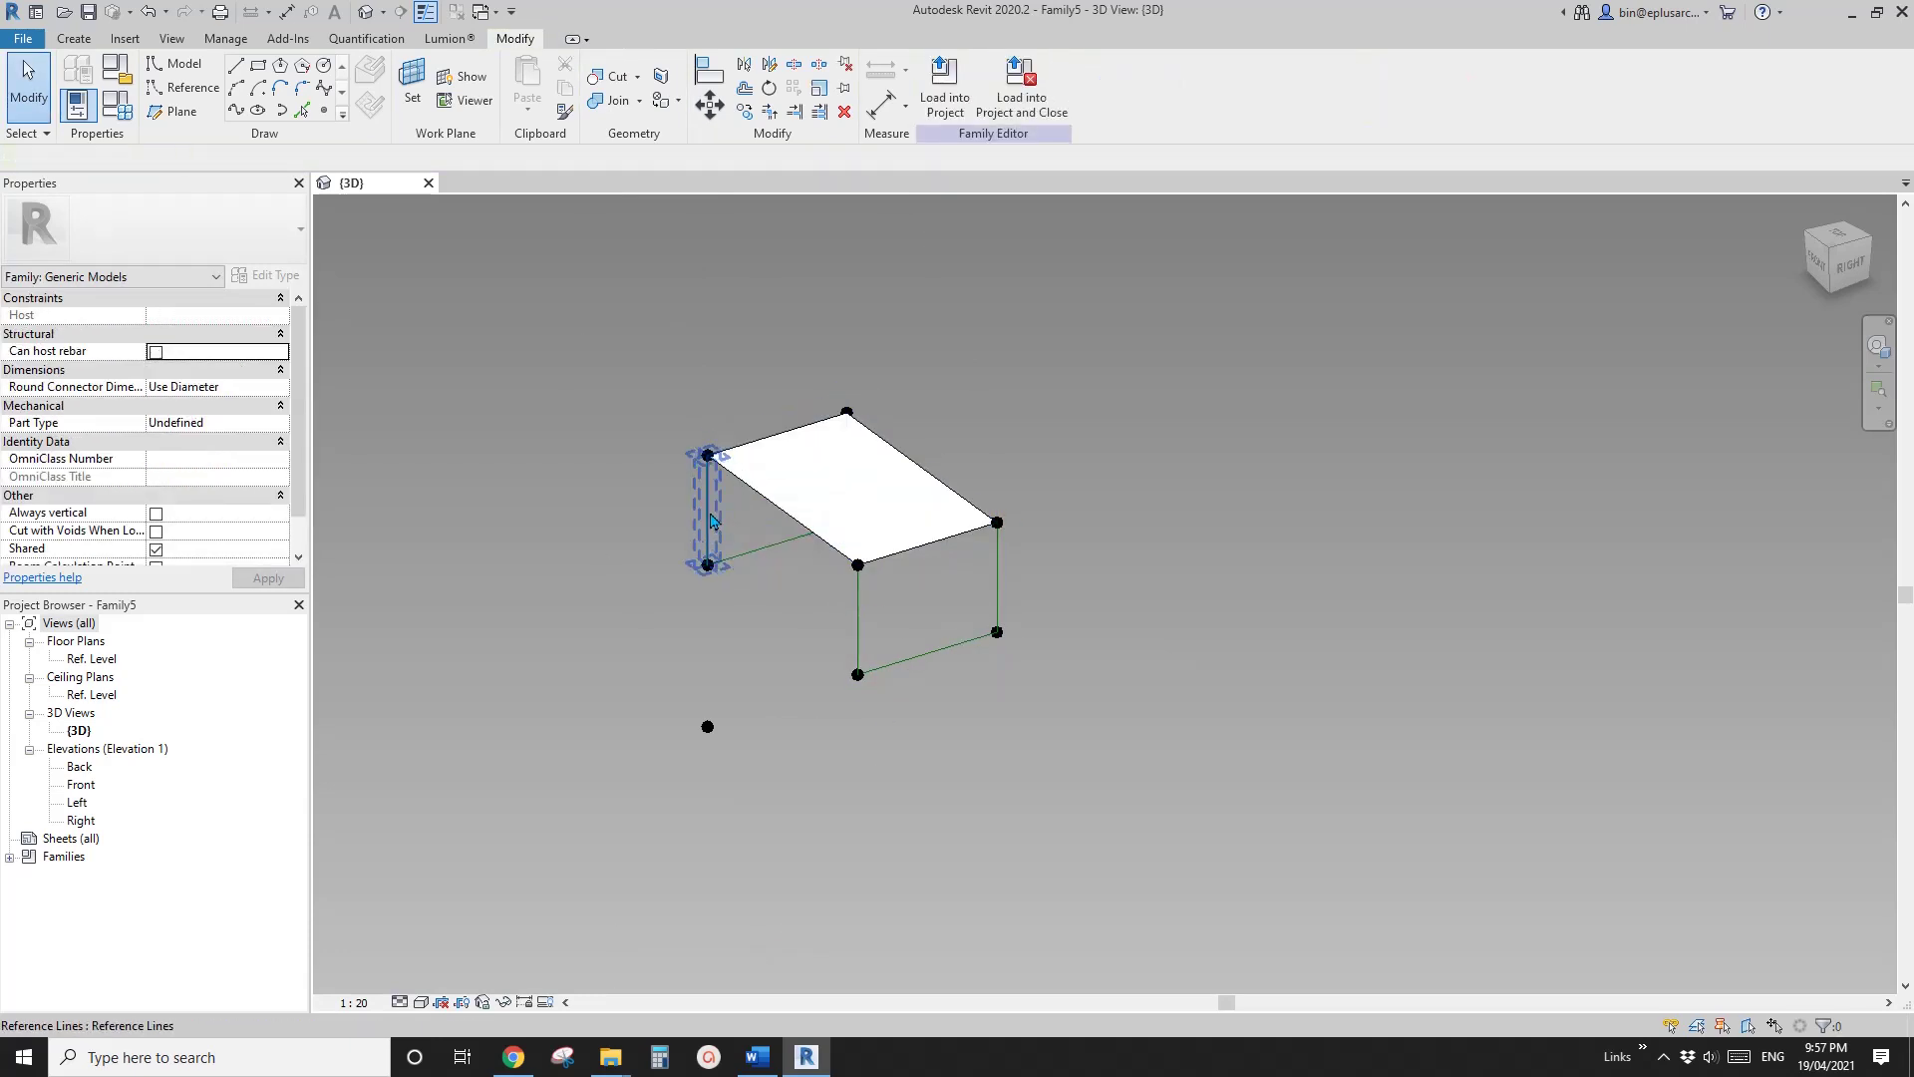
{"action": "left_click", "coordinate": [710, 513]}
{"action": "left_click", "coordinate": [863, 612], "text": "ctrl"}
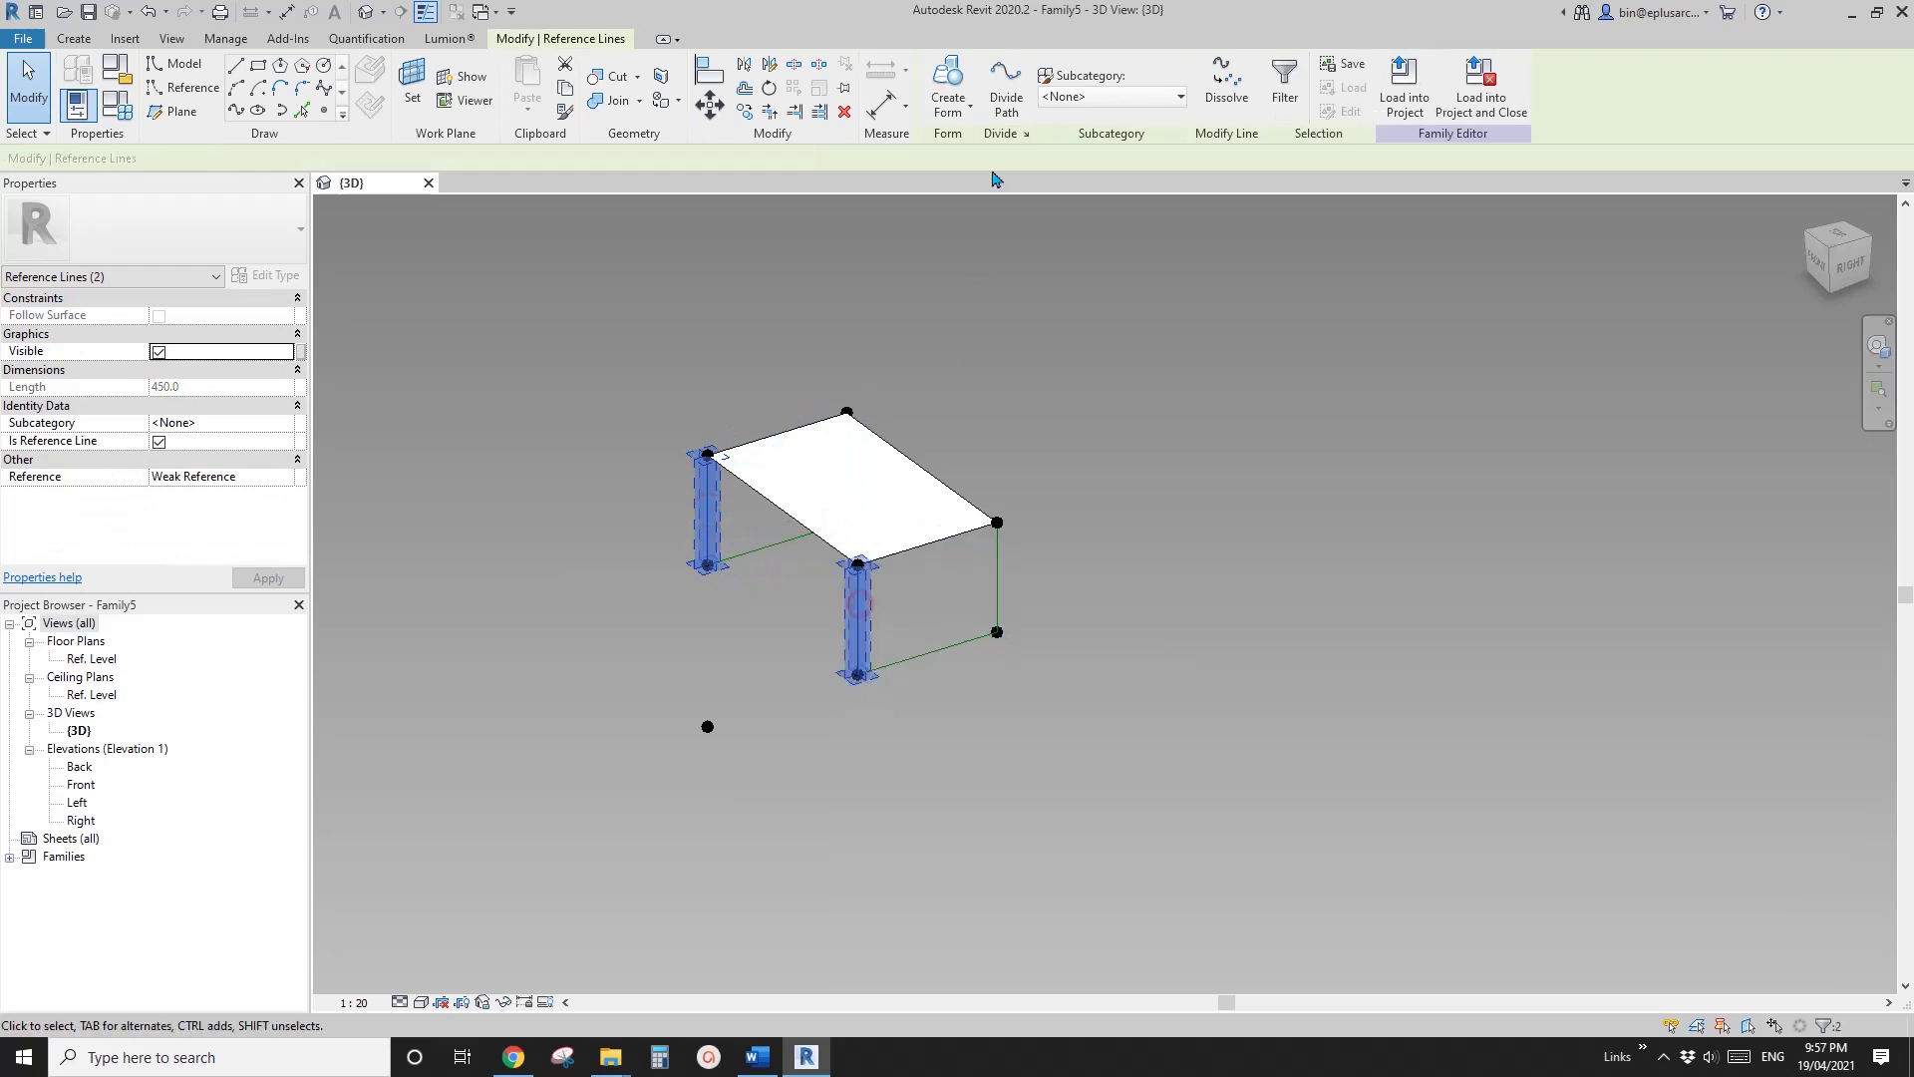
{"action": "left_click", "coordinate": [948, 80]}
{"action": "left_click", "coordinate": [544, 887]}
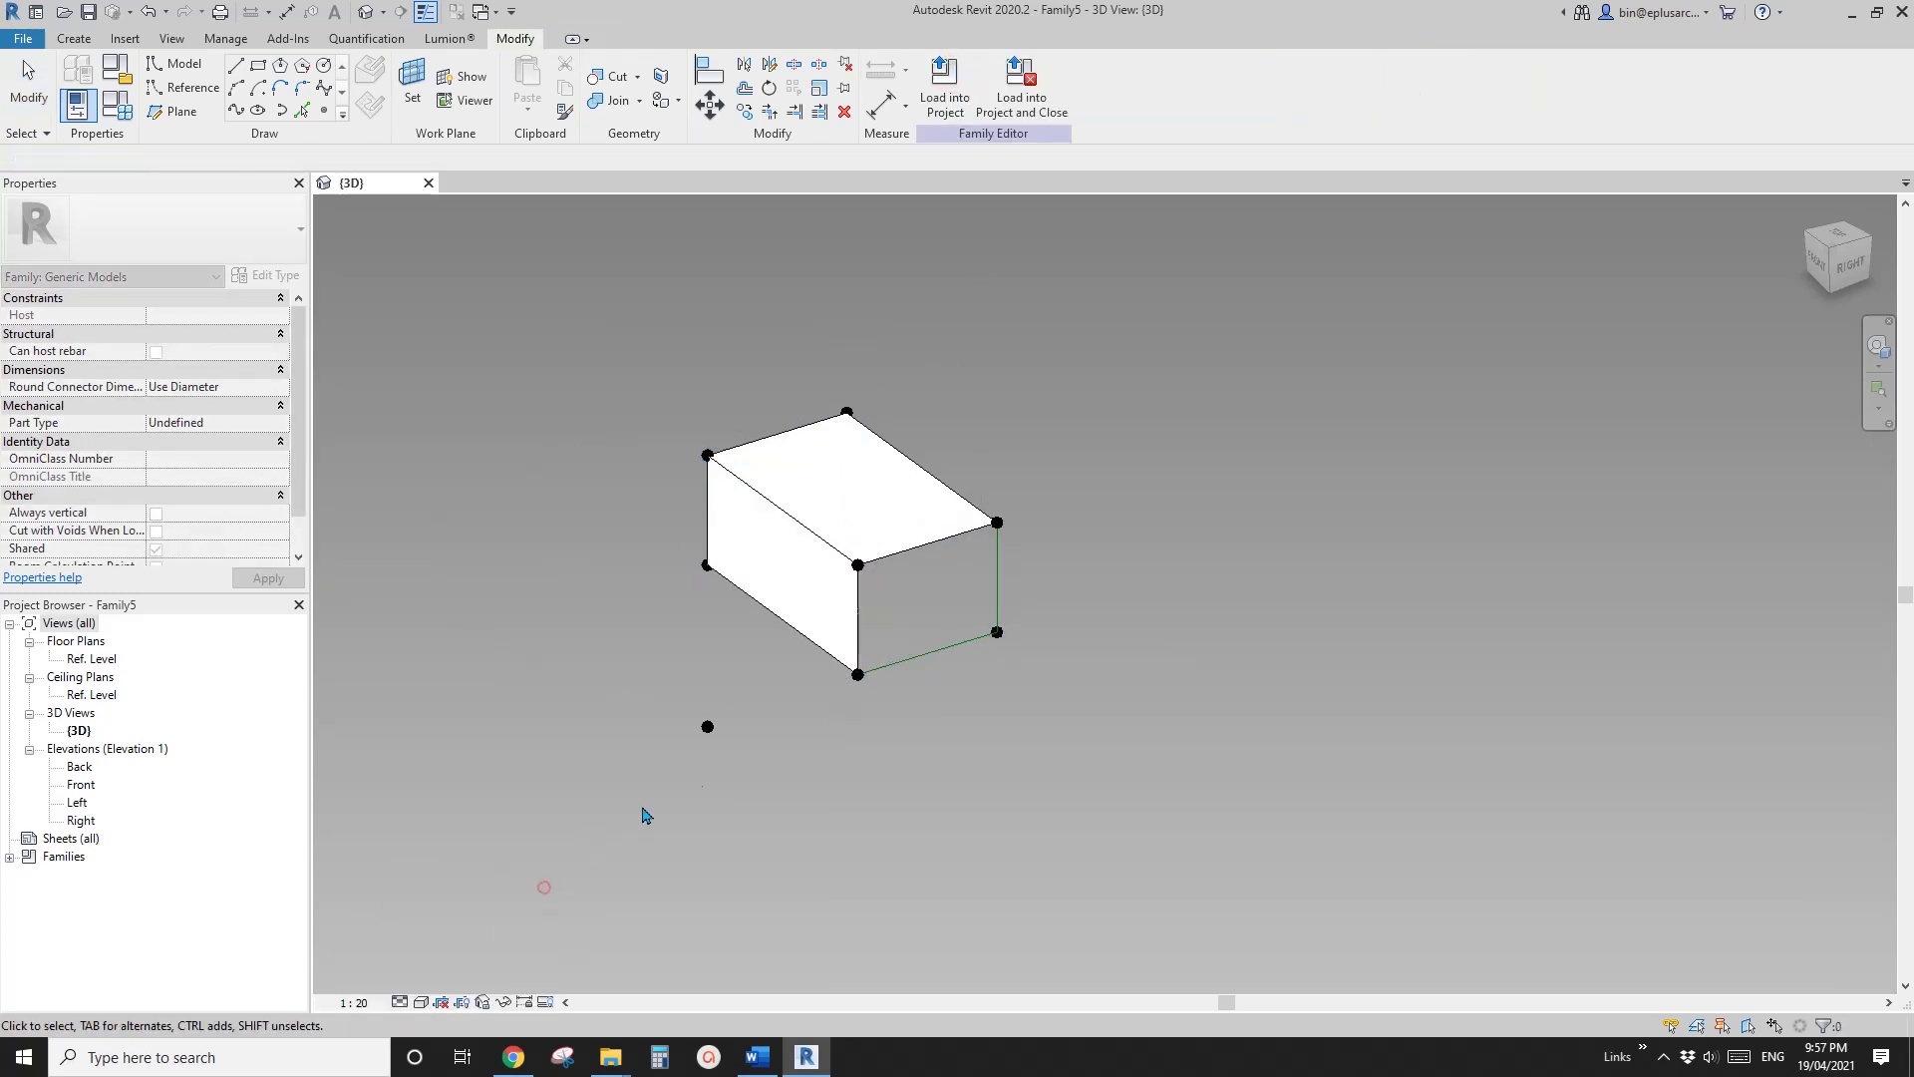
Step: Create a flat bottom surface spanning the two squares' bottom edges
{"action": "left_click", "coordinate": [947, 665]}
{"action": "middle_click_drag", "start_coordinate": [1037, 717], "coordinate": [1001, 662], "text": "shift"}
{"action": "left_click", "coordinate": [1045, 625], "text": "ctrl"}
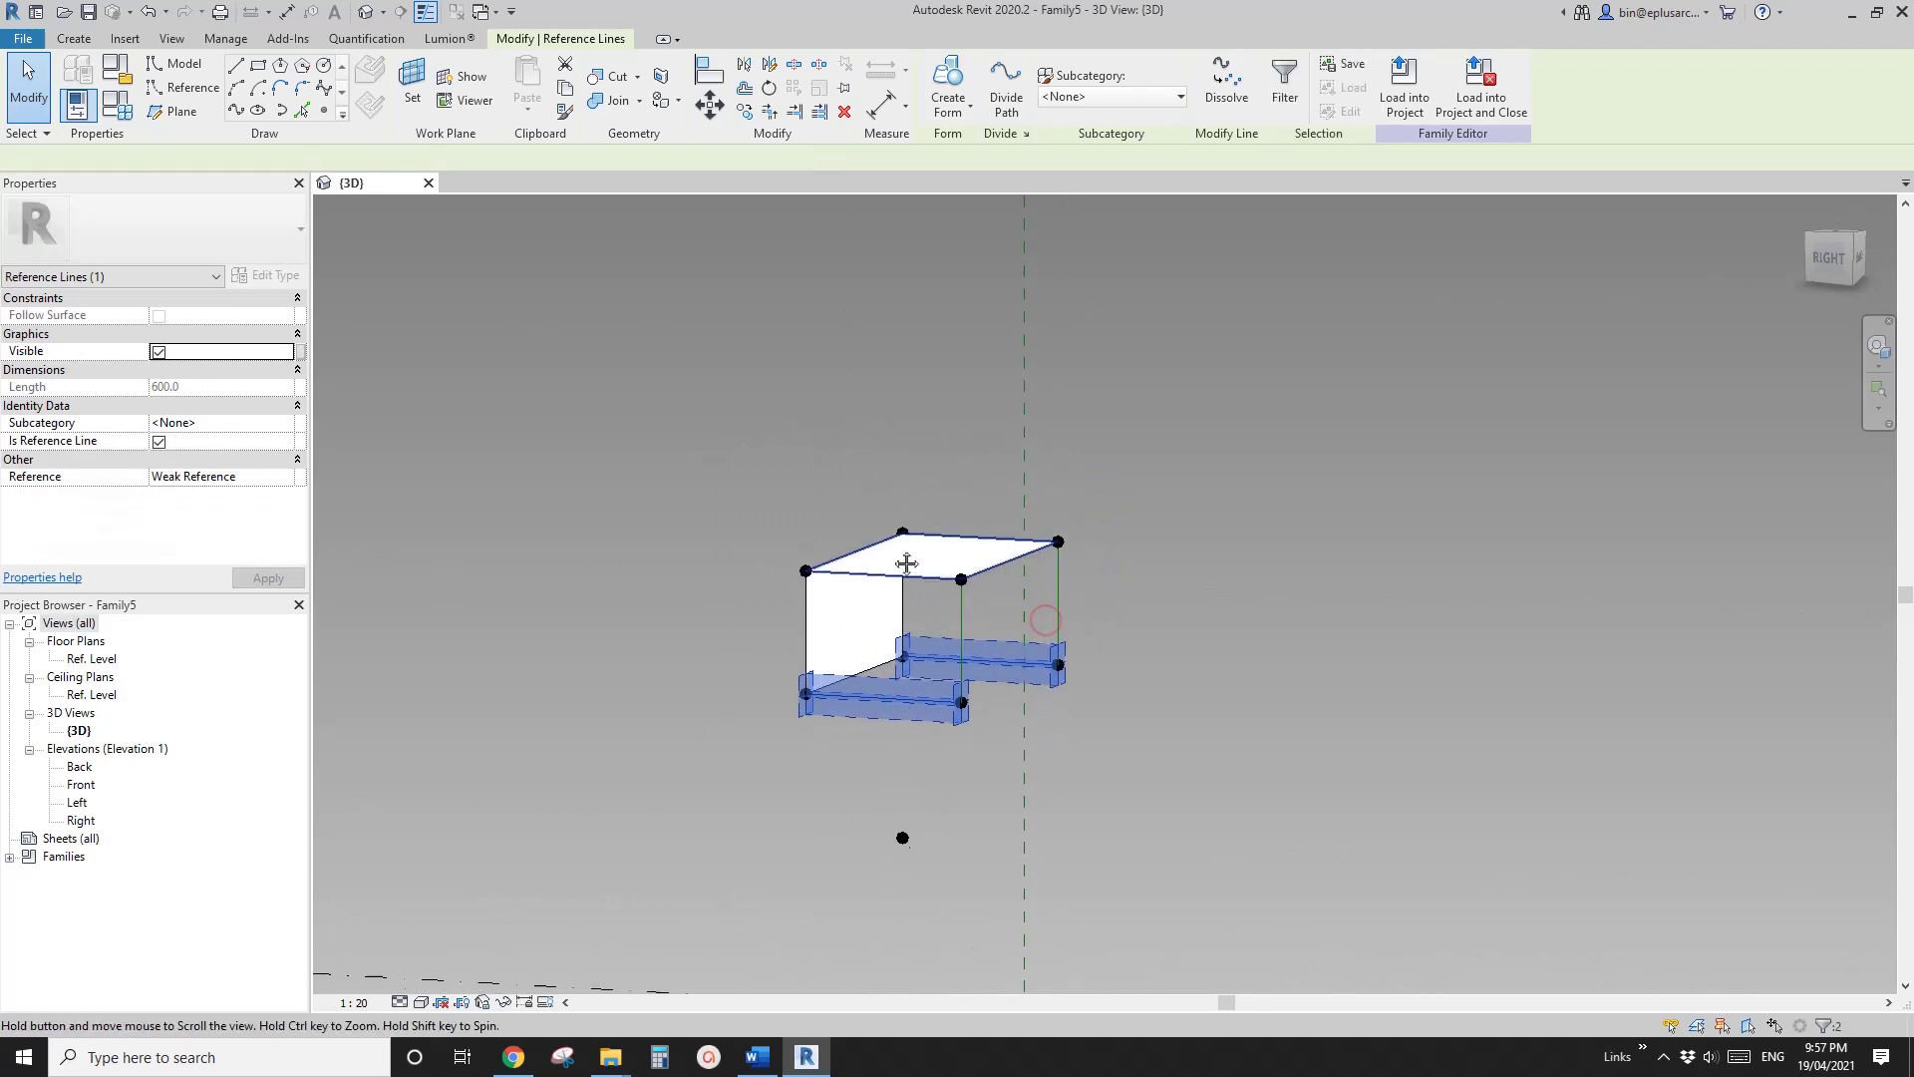
{"action": "left_click", "coordinate": [948, 79]}
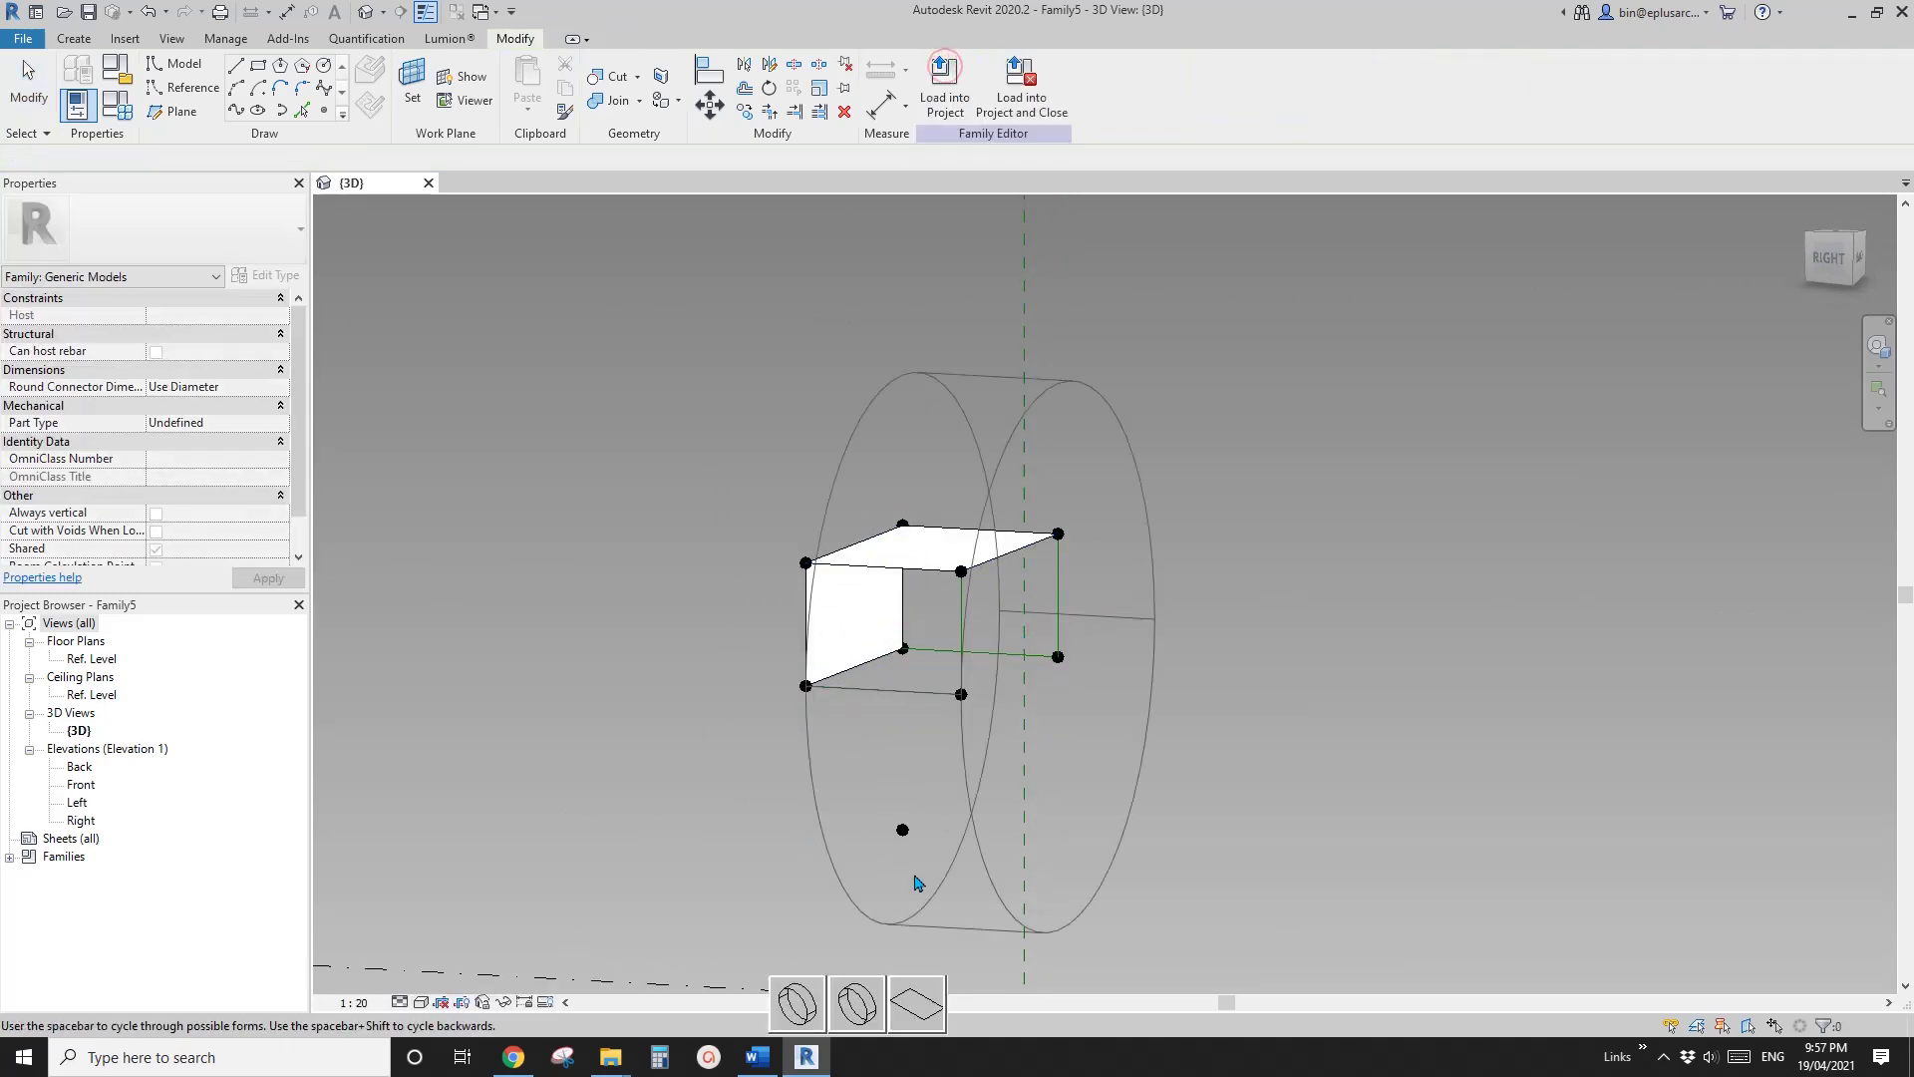
{"action": "left_click", "coordinate": [916, 1003]}
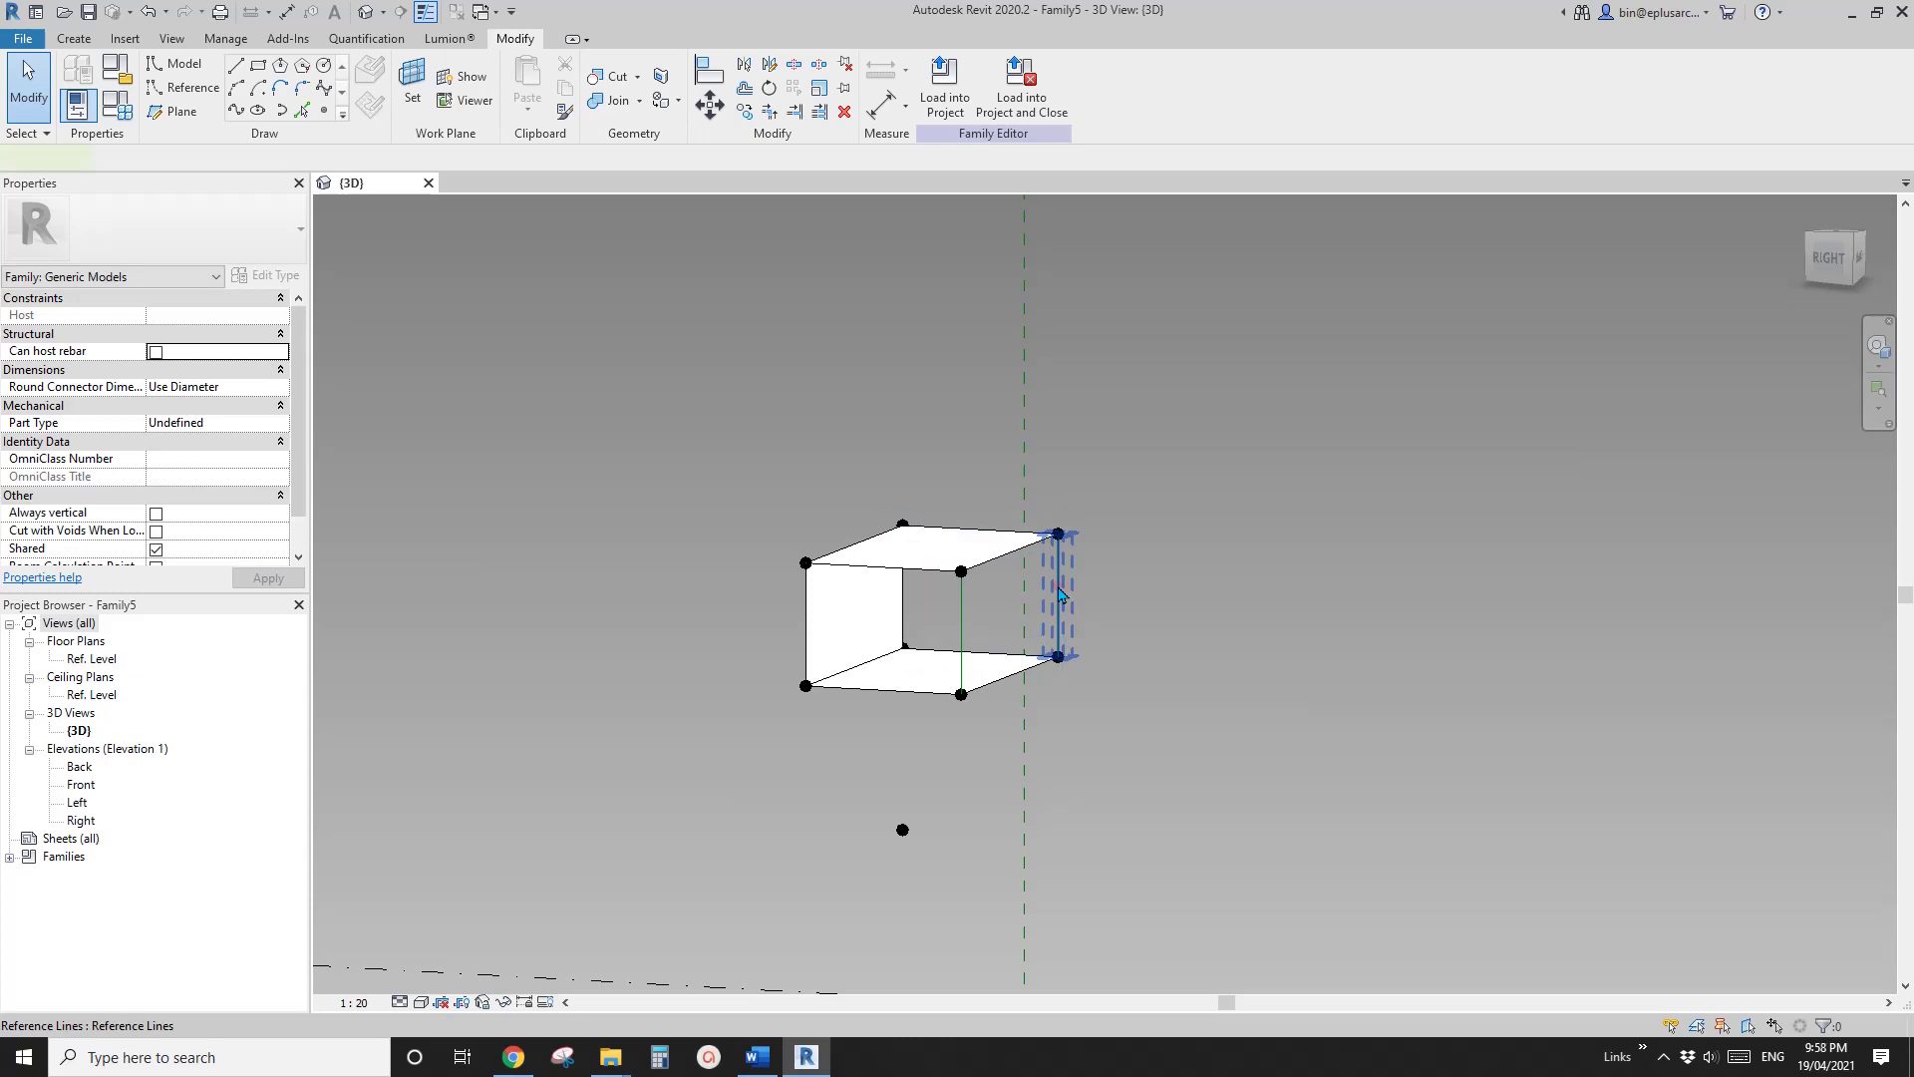
Step: Create the last flat side surface from the remaining vertical edges
{"action": "left_click", "coordinate": [961, 618]}
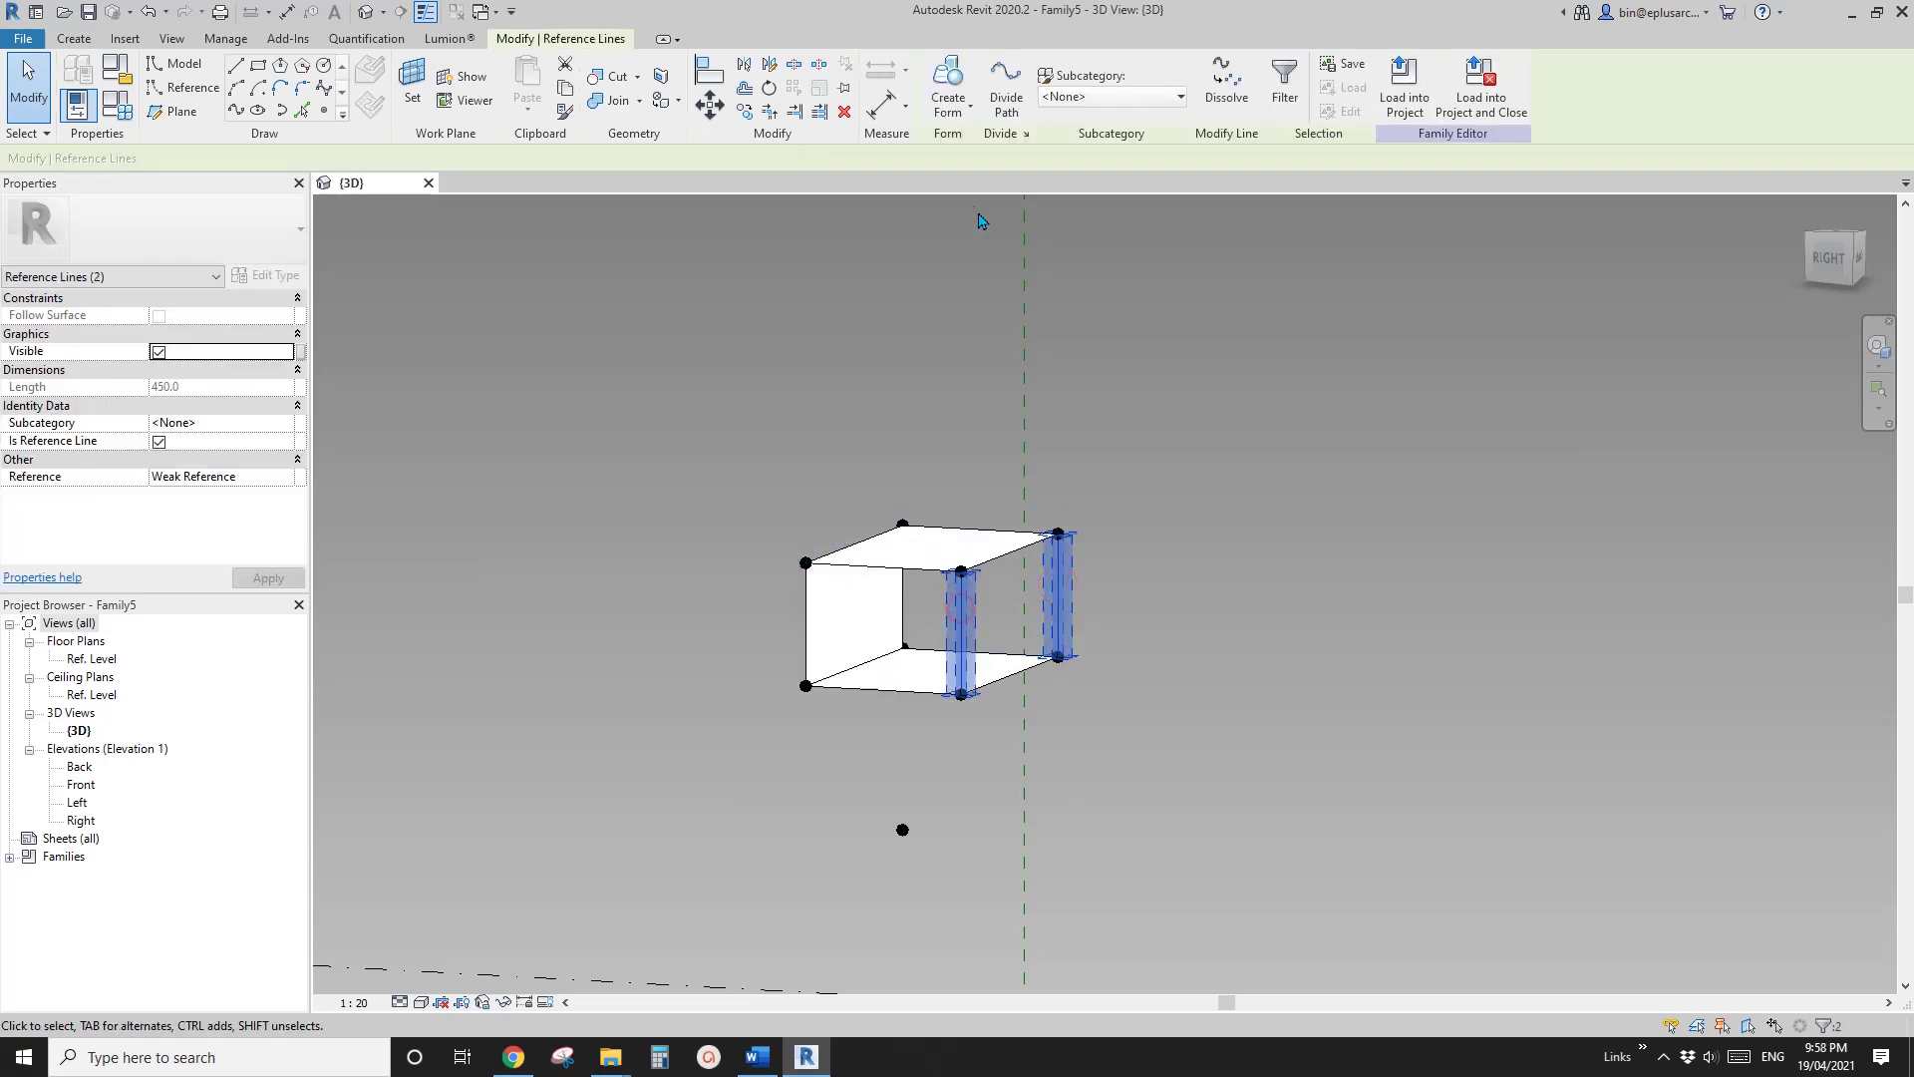
{"action": "left_click", "coordinate": [948, 80]}
{"action": "left_click", "coordinate": [814, 796]}
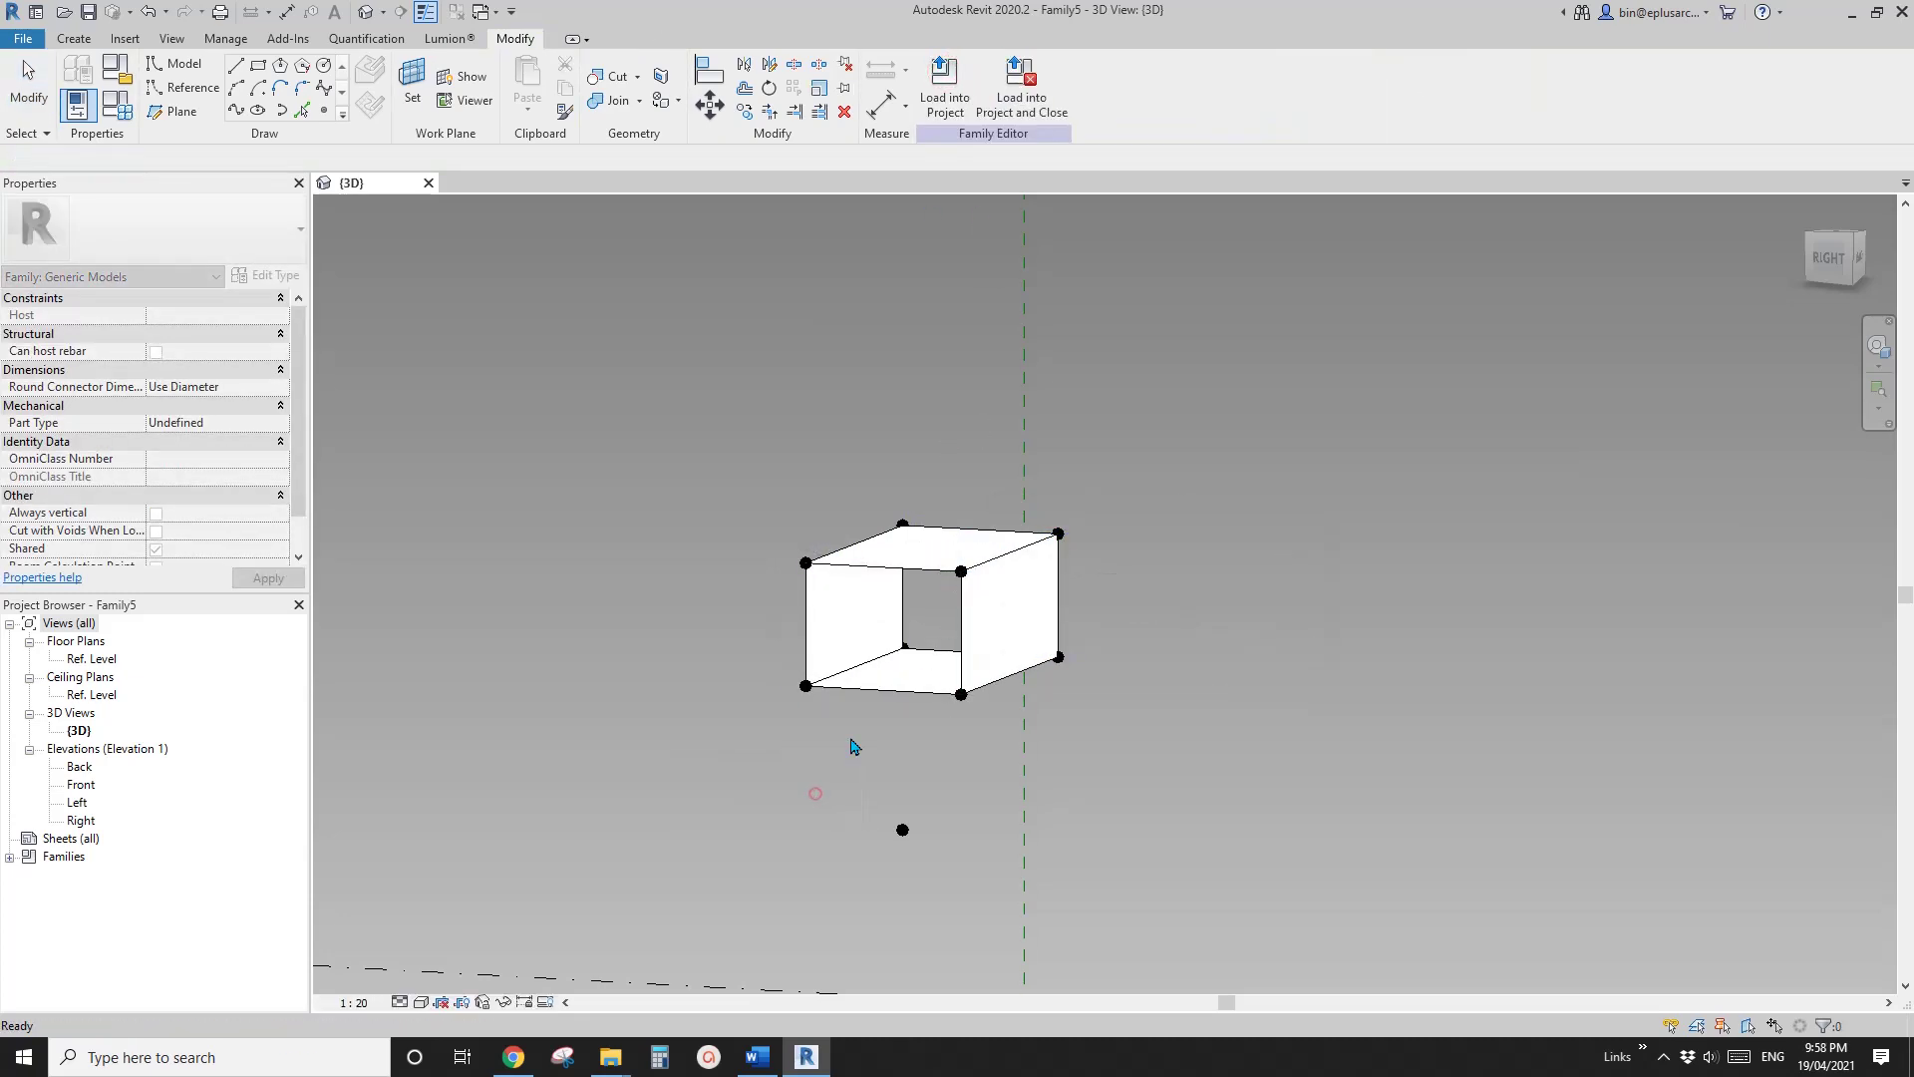
{"action": "scroll", "coordinate": [865, 649], "scroll_direction": "down", "scroll_amount": 2}
Step: Set the reference point's Offset to 0, dismiss the identical-points warning, then undo the change
{"action": "middle_click_drag", "start_coordinate": [865, 649], "coordinate": [909, 506], "text": "shift"}
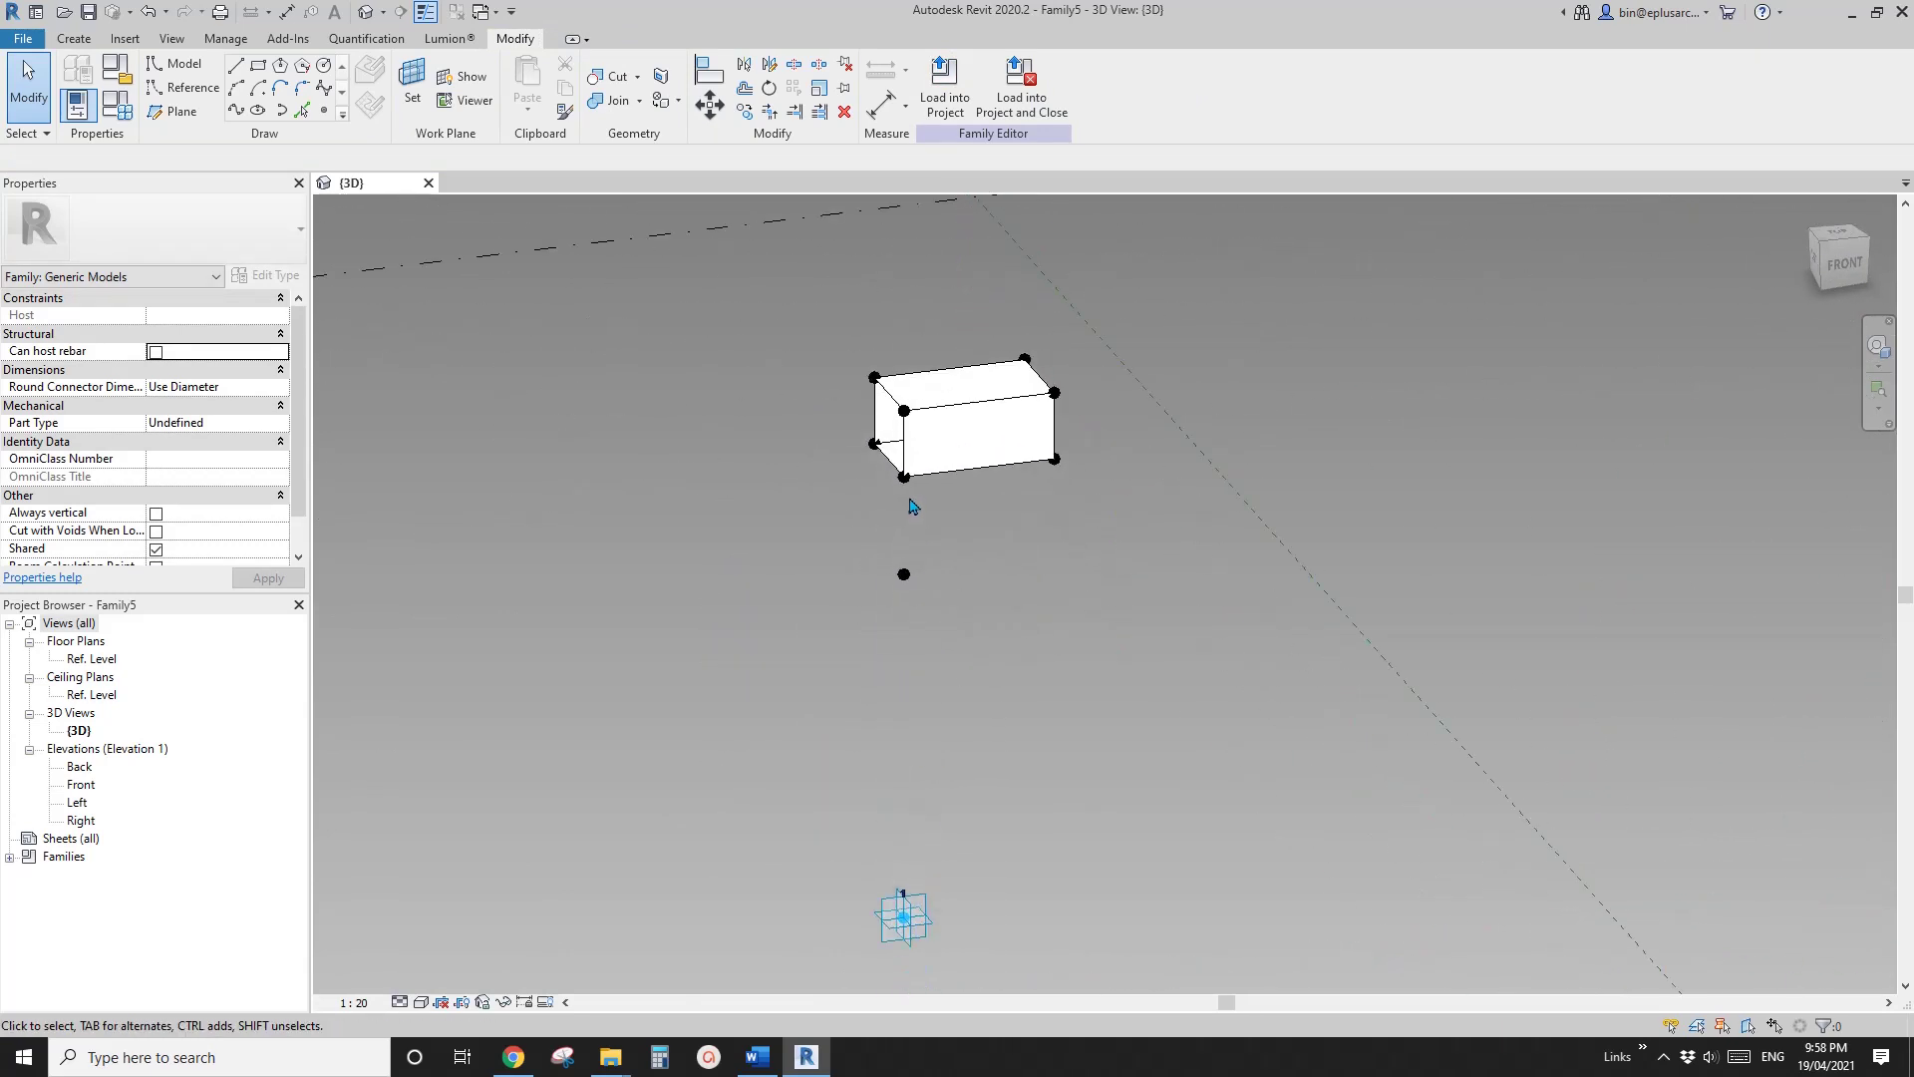
{"action": "left_click", "coordinate": [903, 485]}
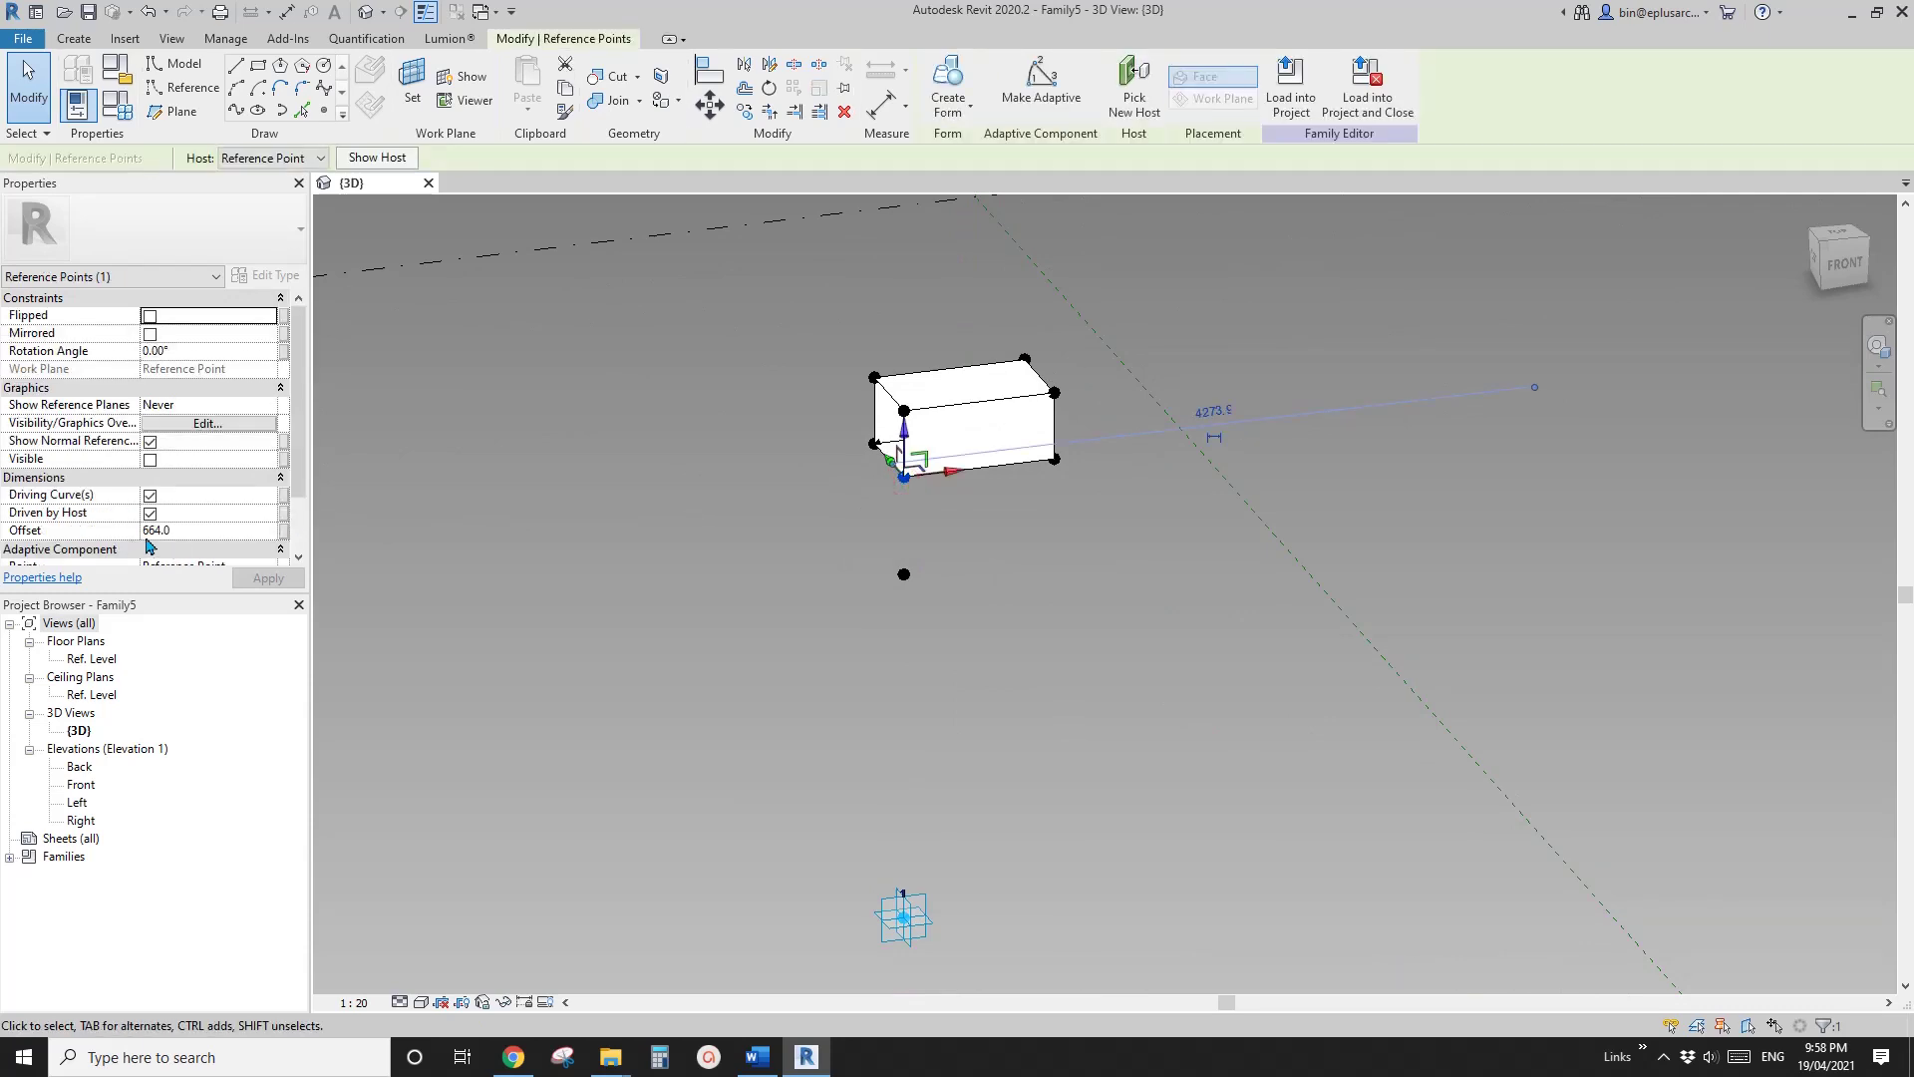
{"action": "left_click", "coordinate": [194, 534]}
{"action": "type", "text": "0"}
{"action": "key", "text": "Return"}
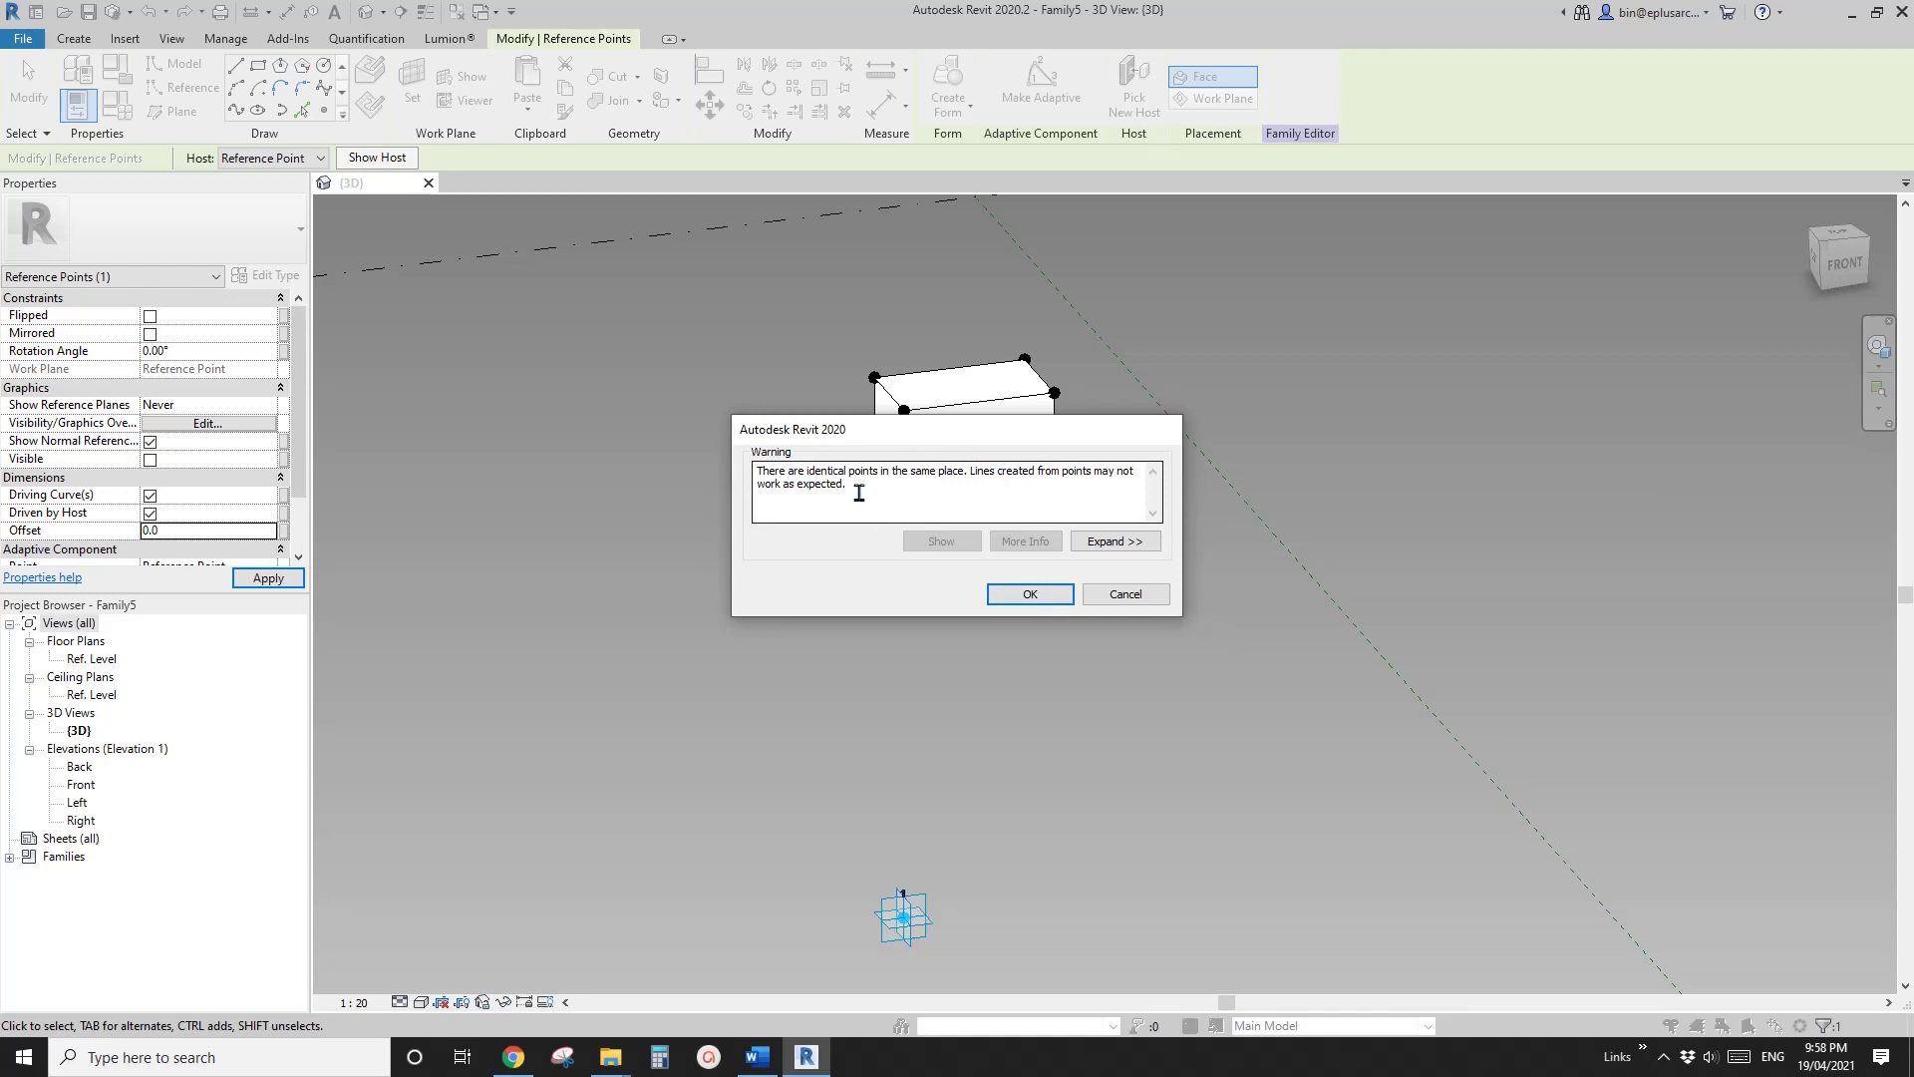
{"action": "left_click", "coordinate": [1031, 594]}
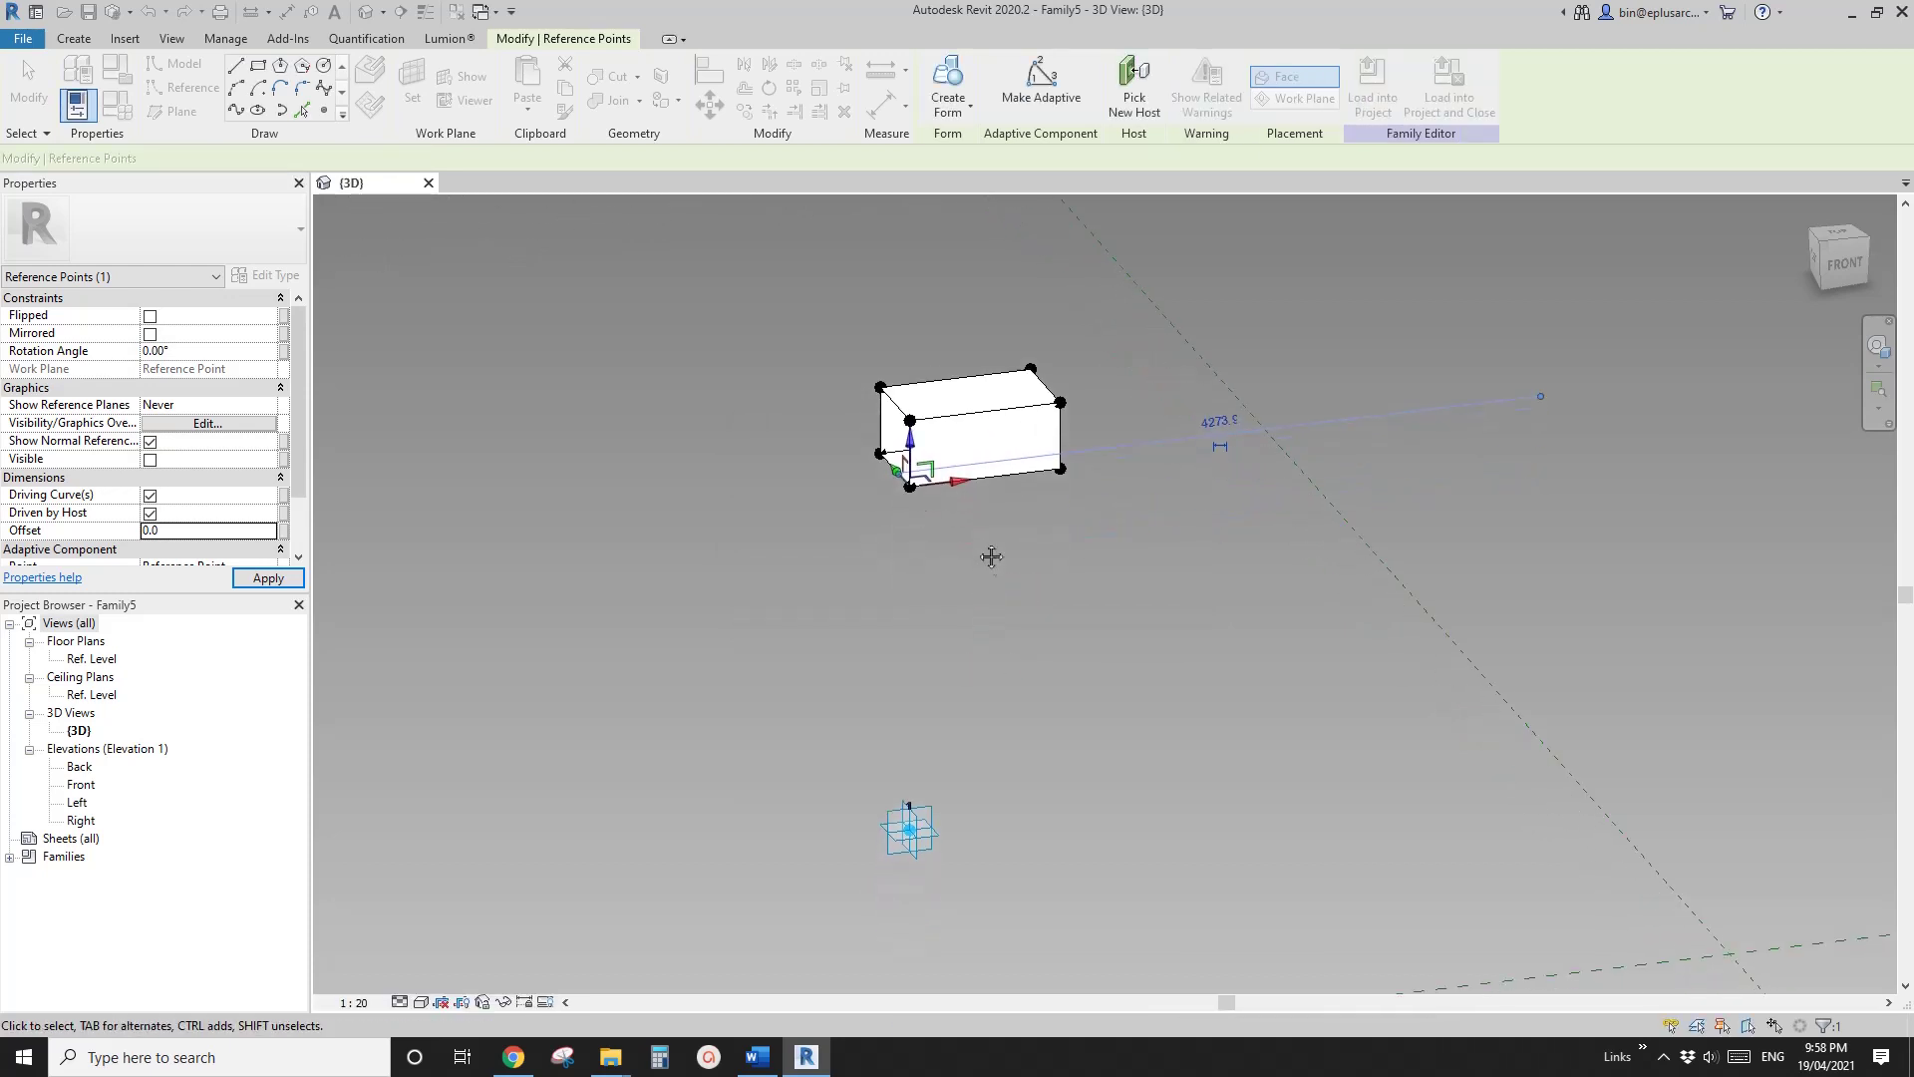
{"action": "left_click", "coordinate": [976, 605]}
{"action": "middle_click_drag", "start_coordinate": [976, 605], "coordinate": [925, 549], "text": "shift"}
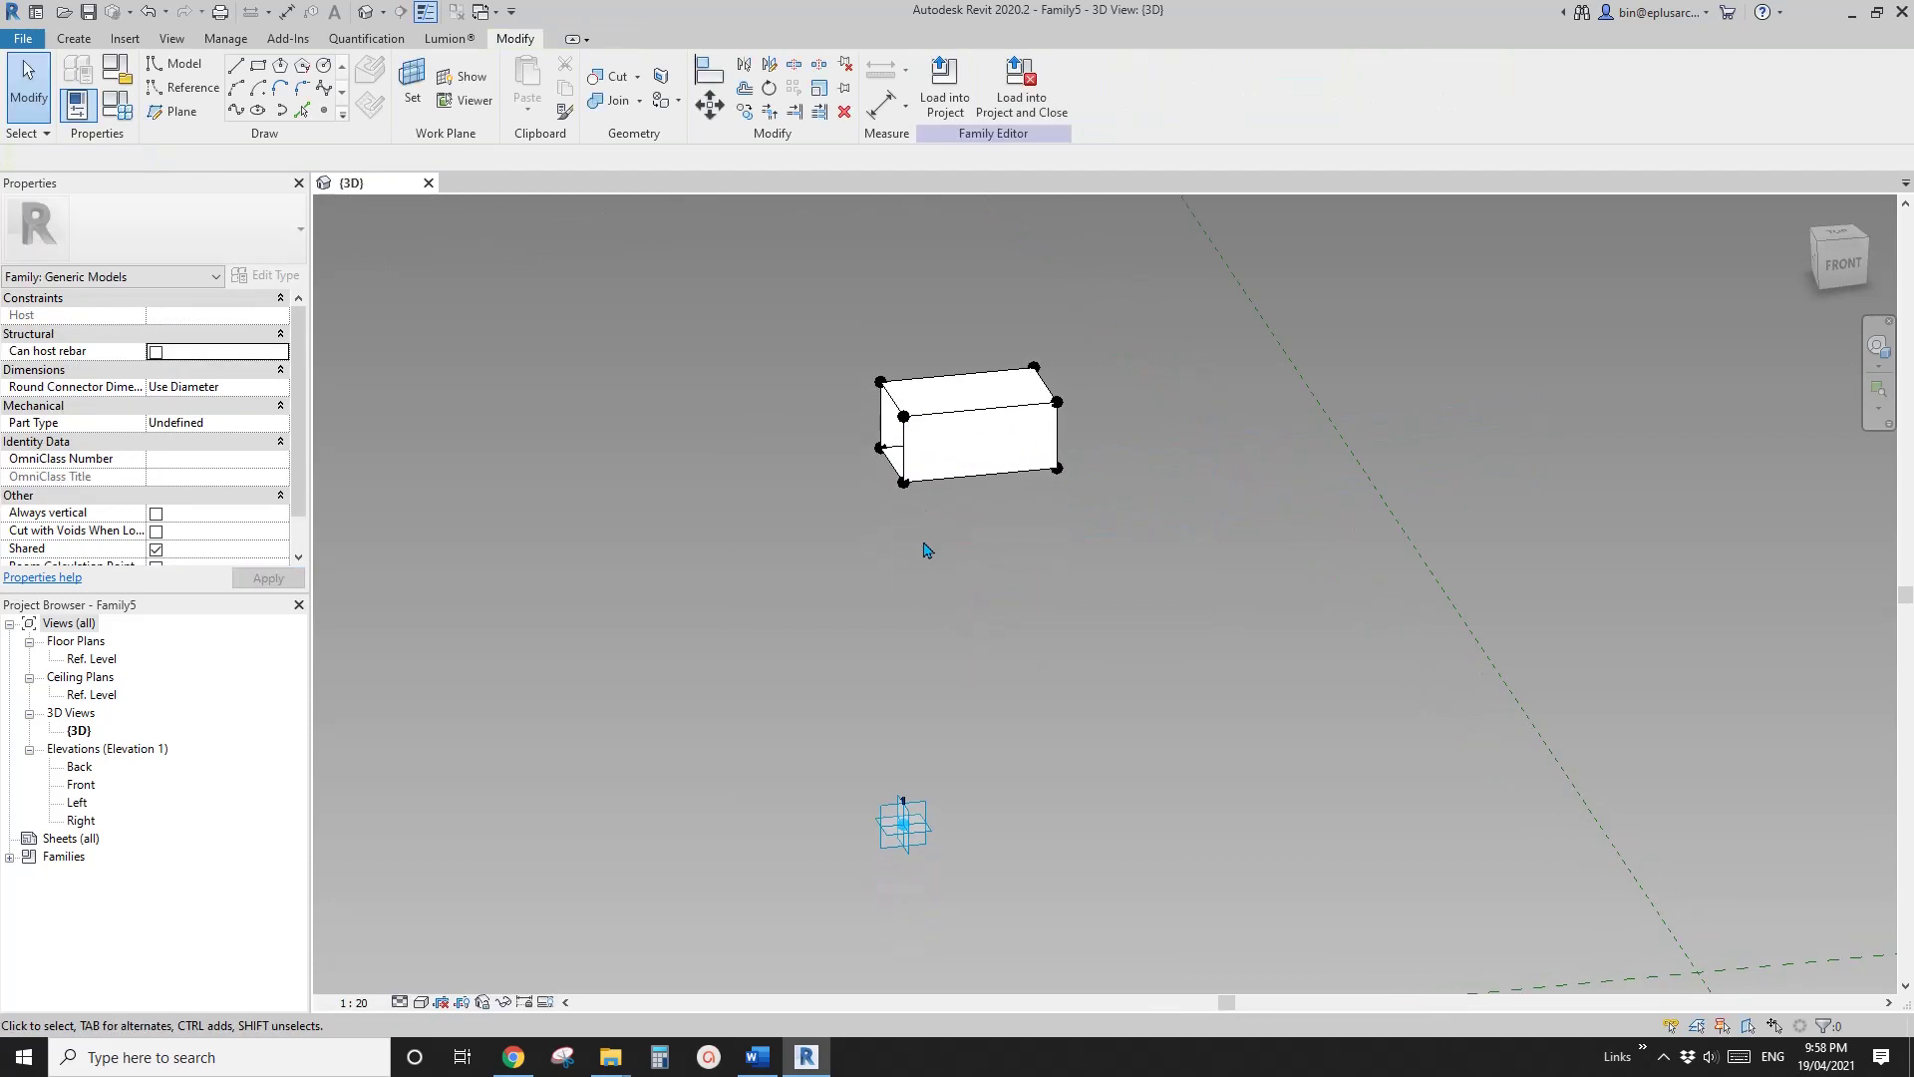
{"action": "left_click", "coordinate": [904, 488]}
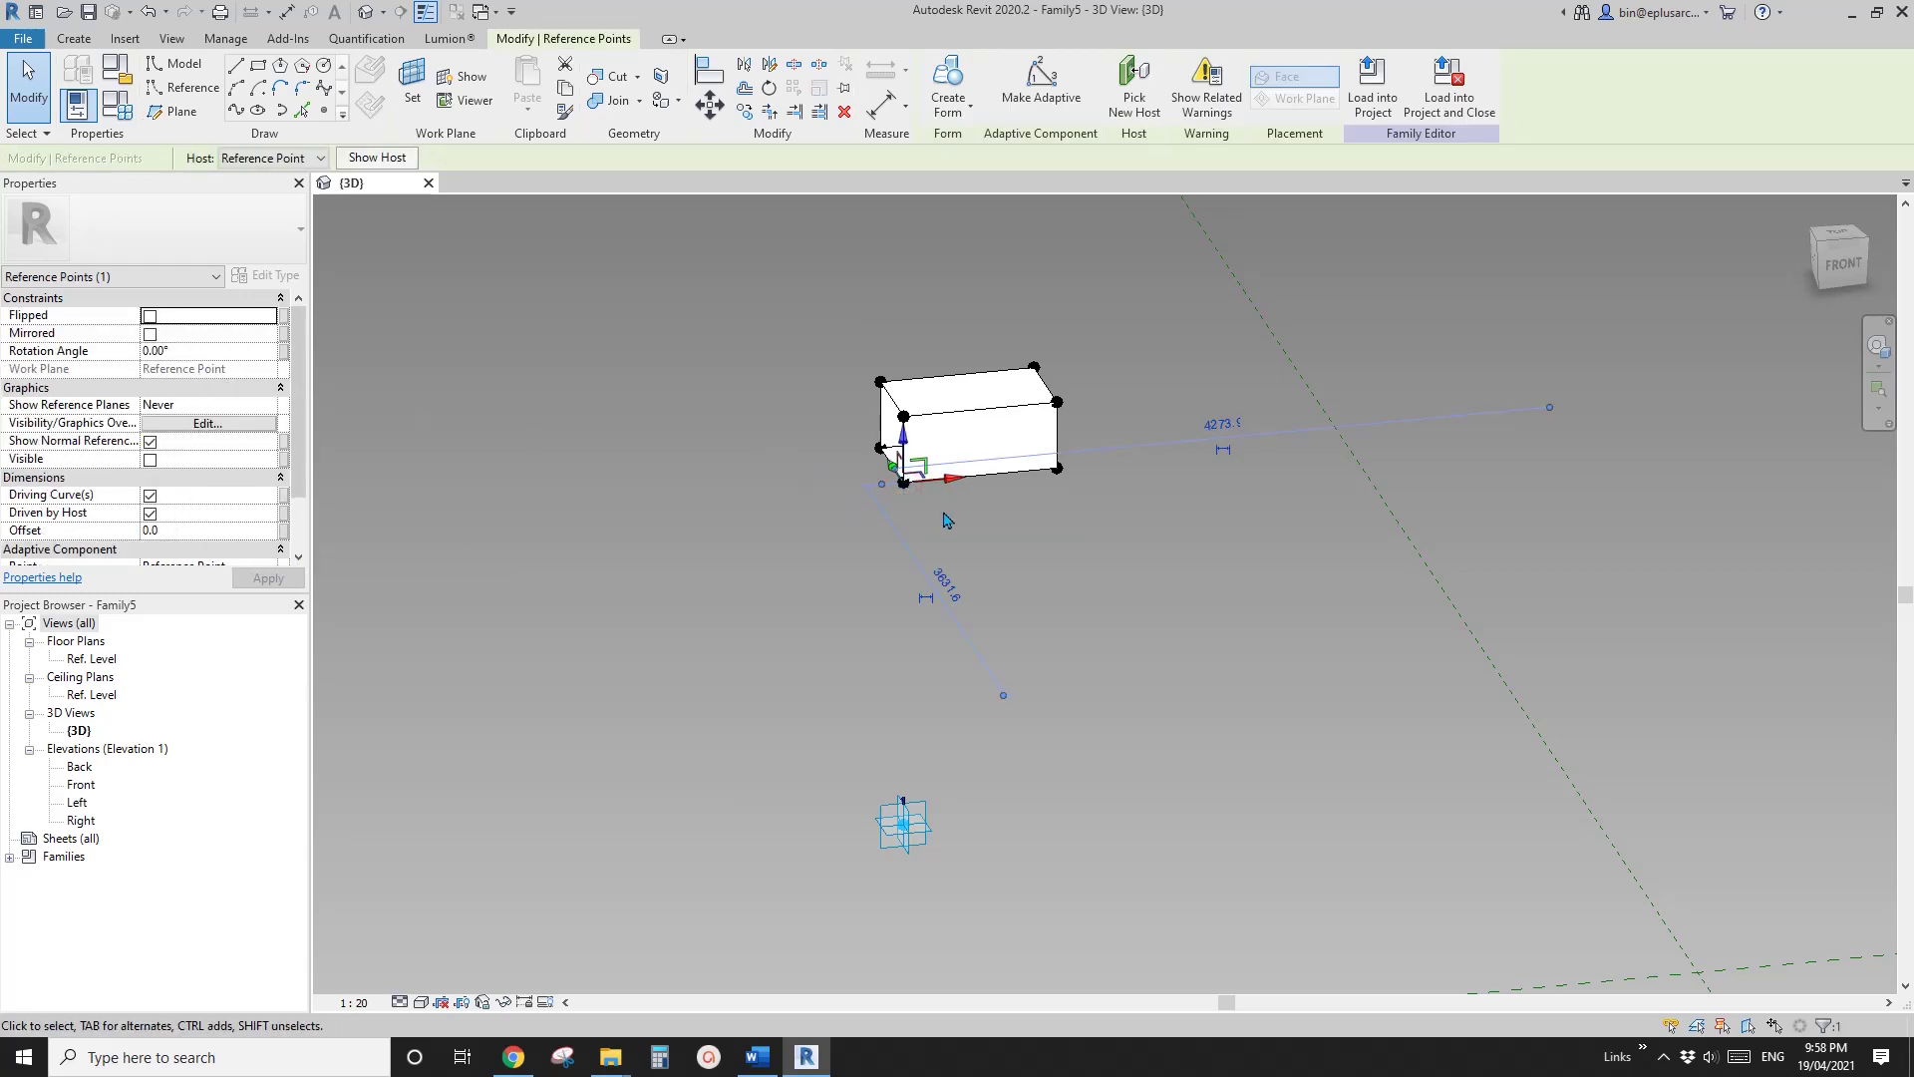
{"action": "key", "text": "ctrl+z"}
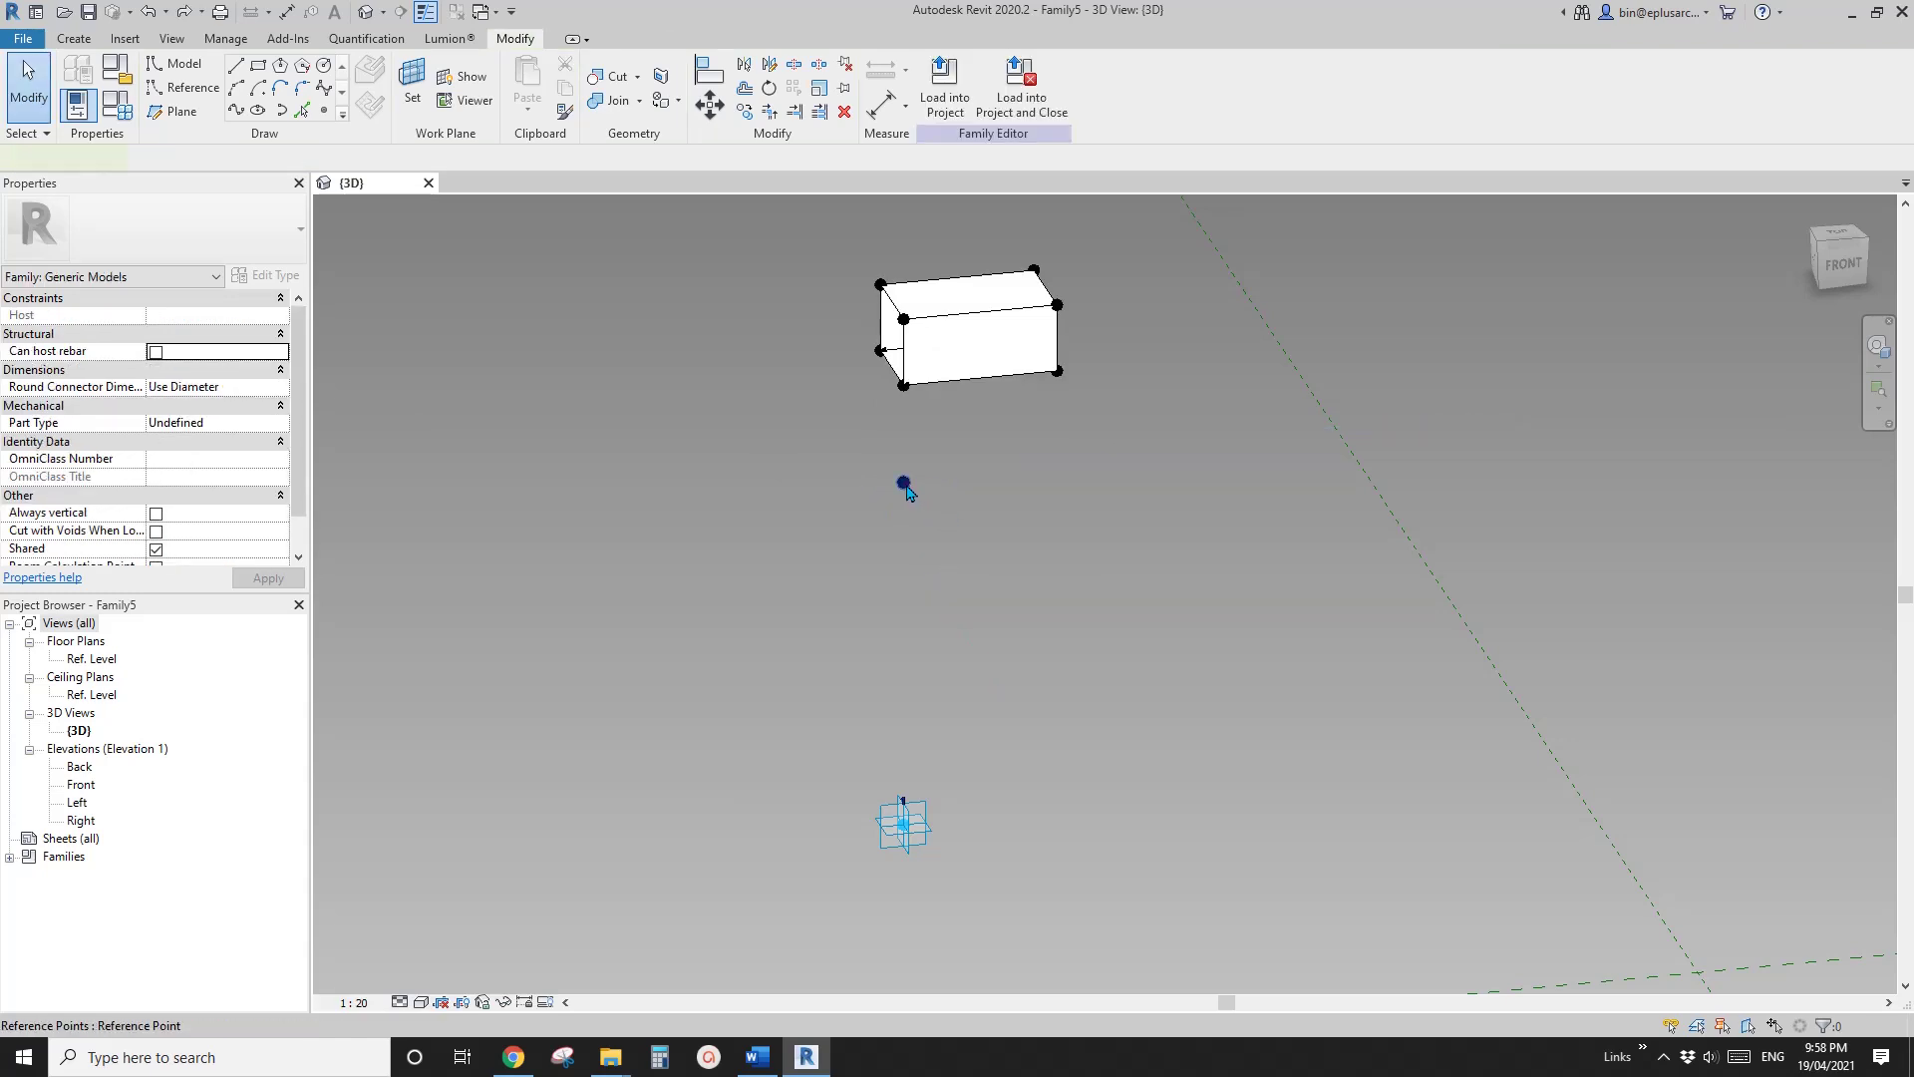
Step: Try a Rotation Angle of 90° on the reference point, then set it back to 0°
{"action": "left_click", "coordinate": [904, 485]}
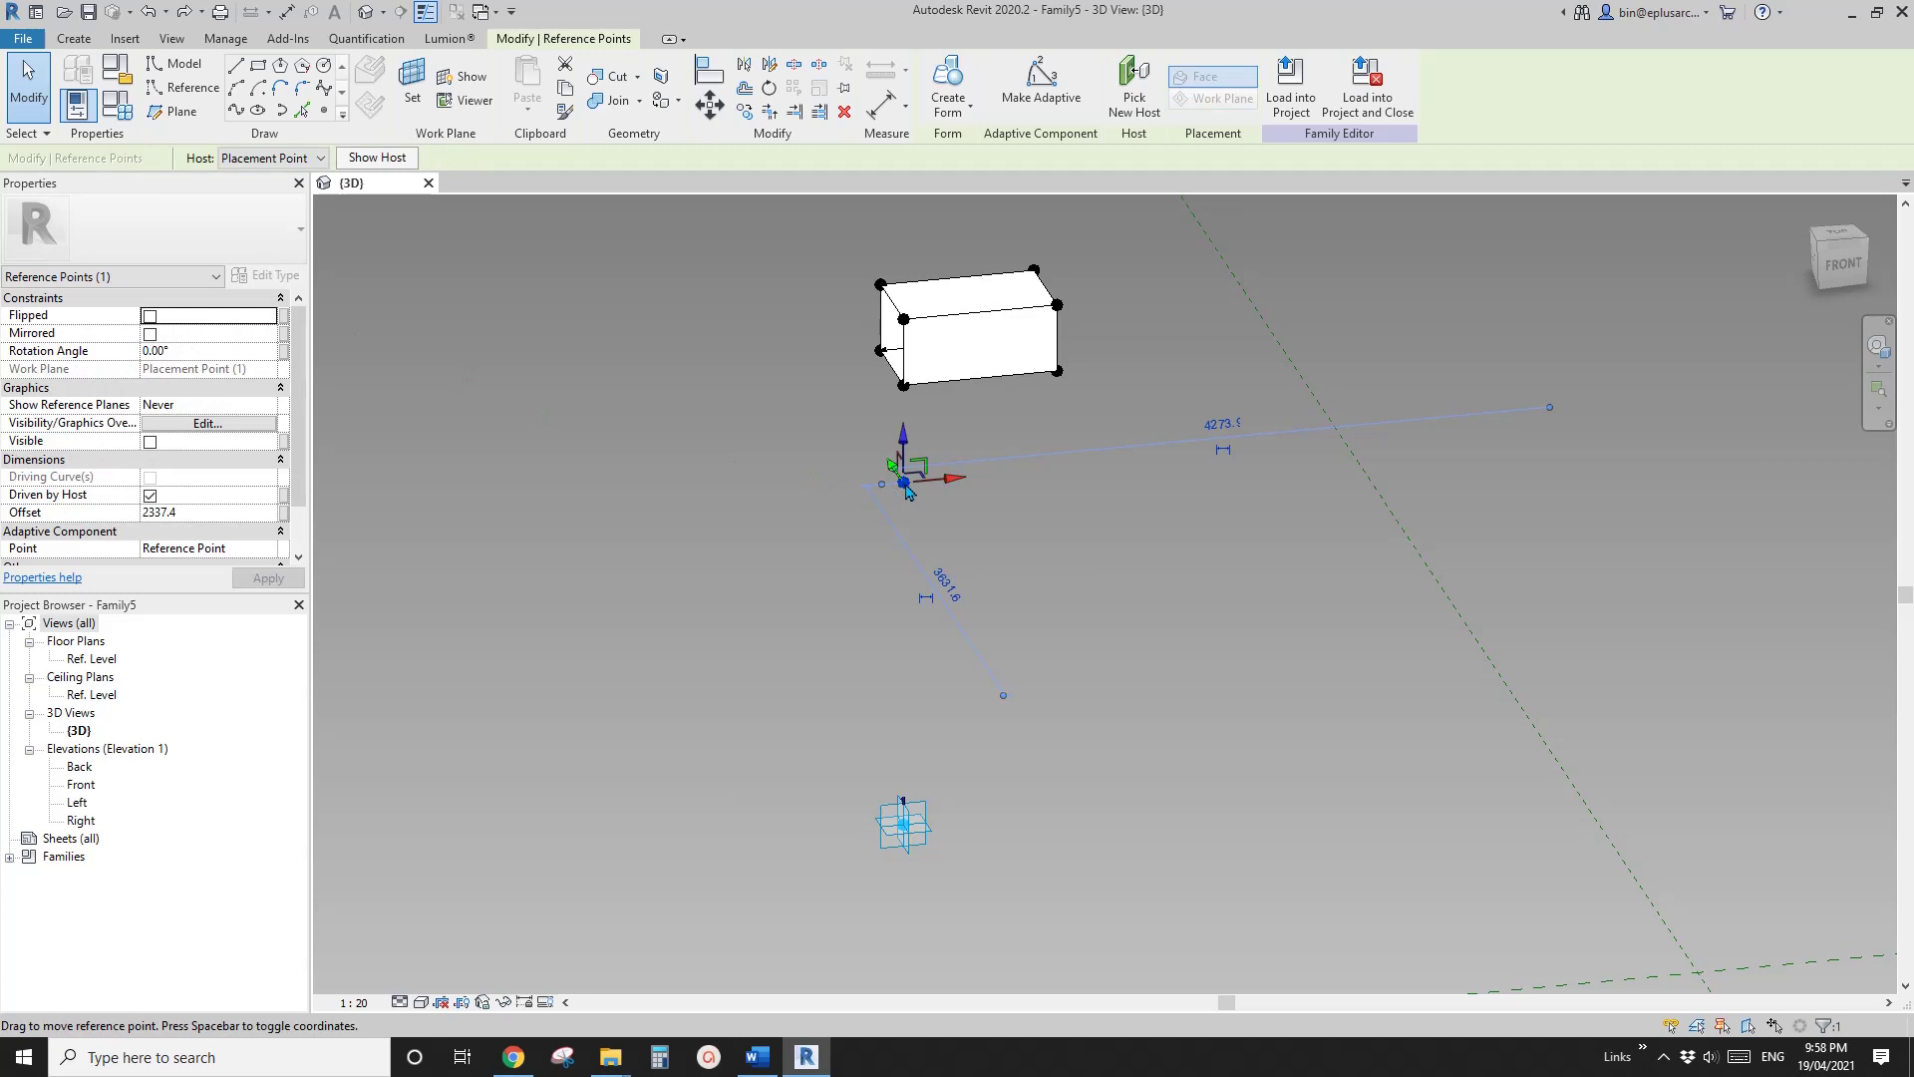
{"action": "left_click", "coordinate": [219, 351]}
{"action": "type", "text": "90"}
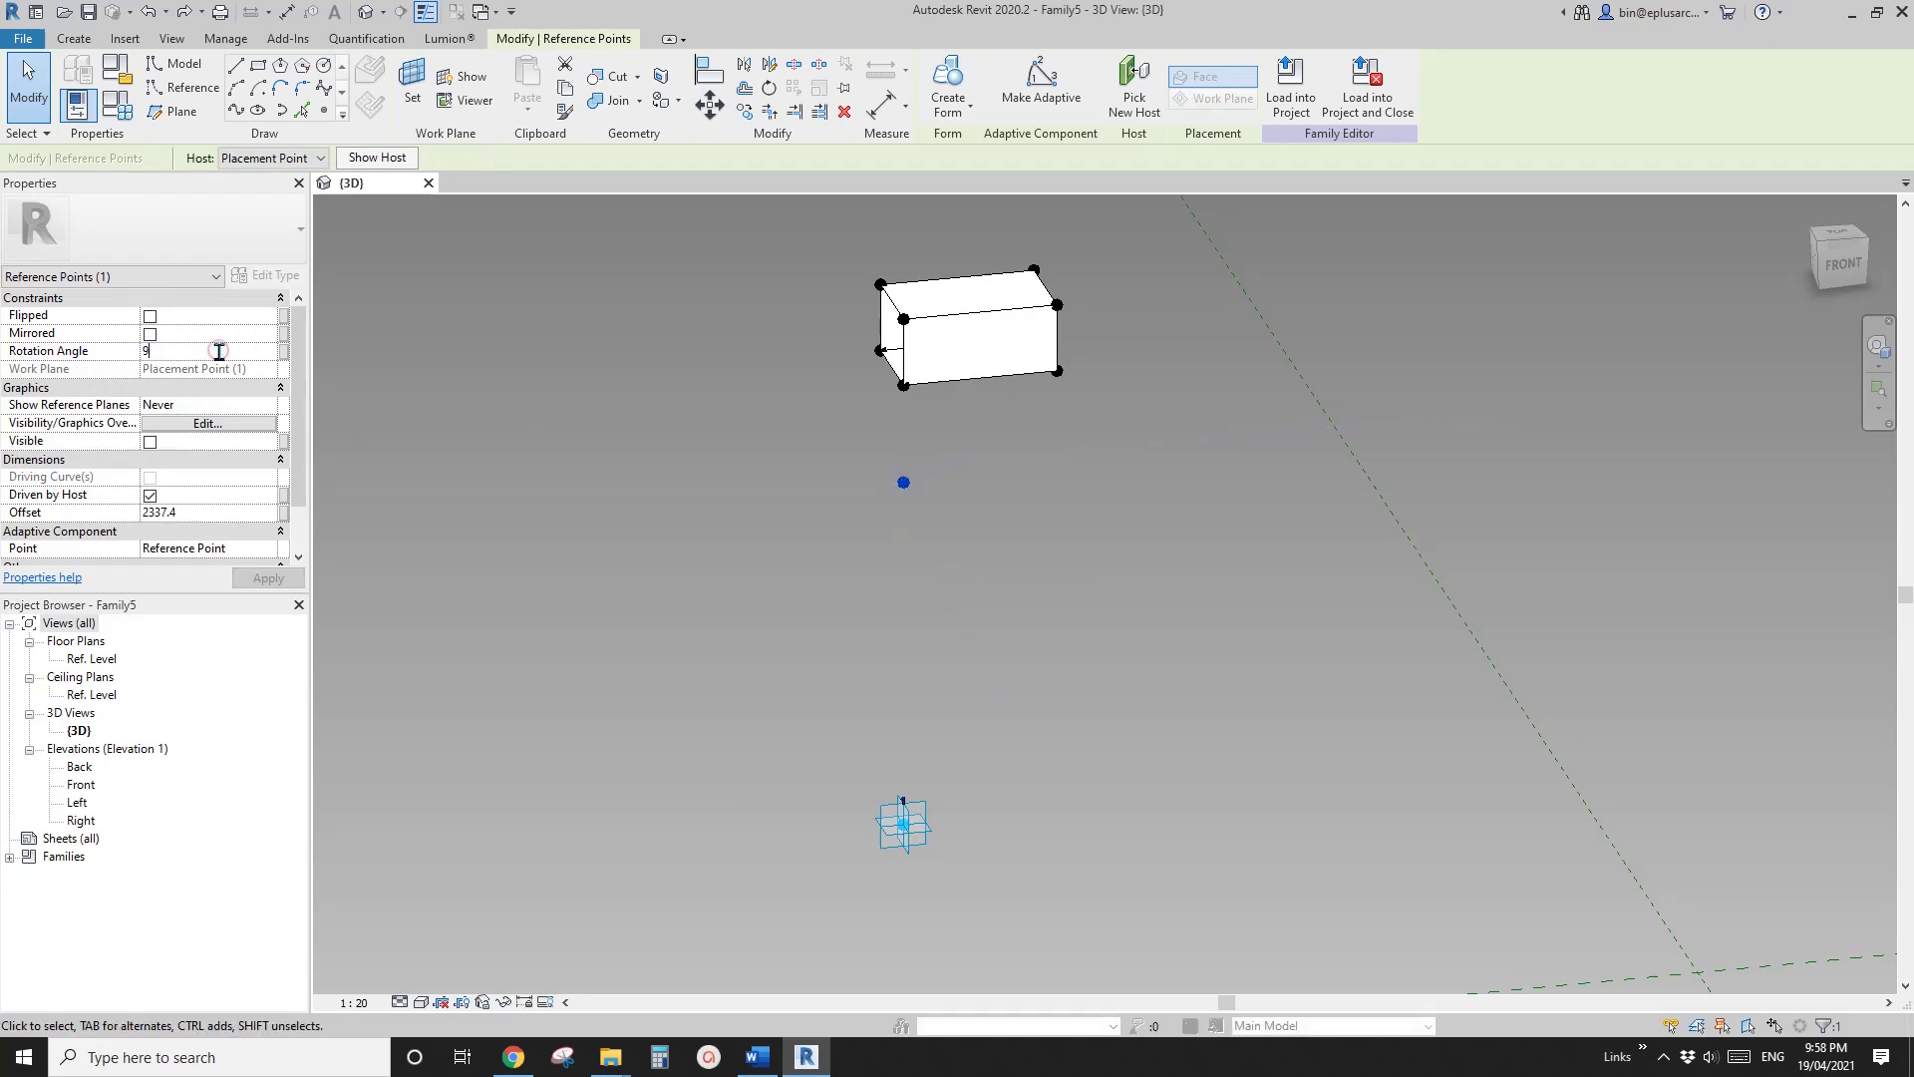
{"action": "left_click", "coordinate": [227, 355]}
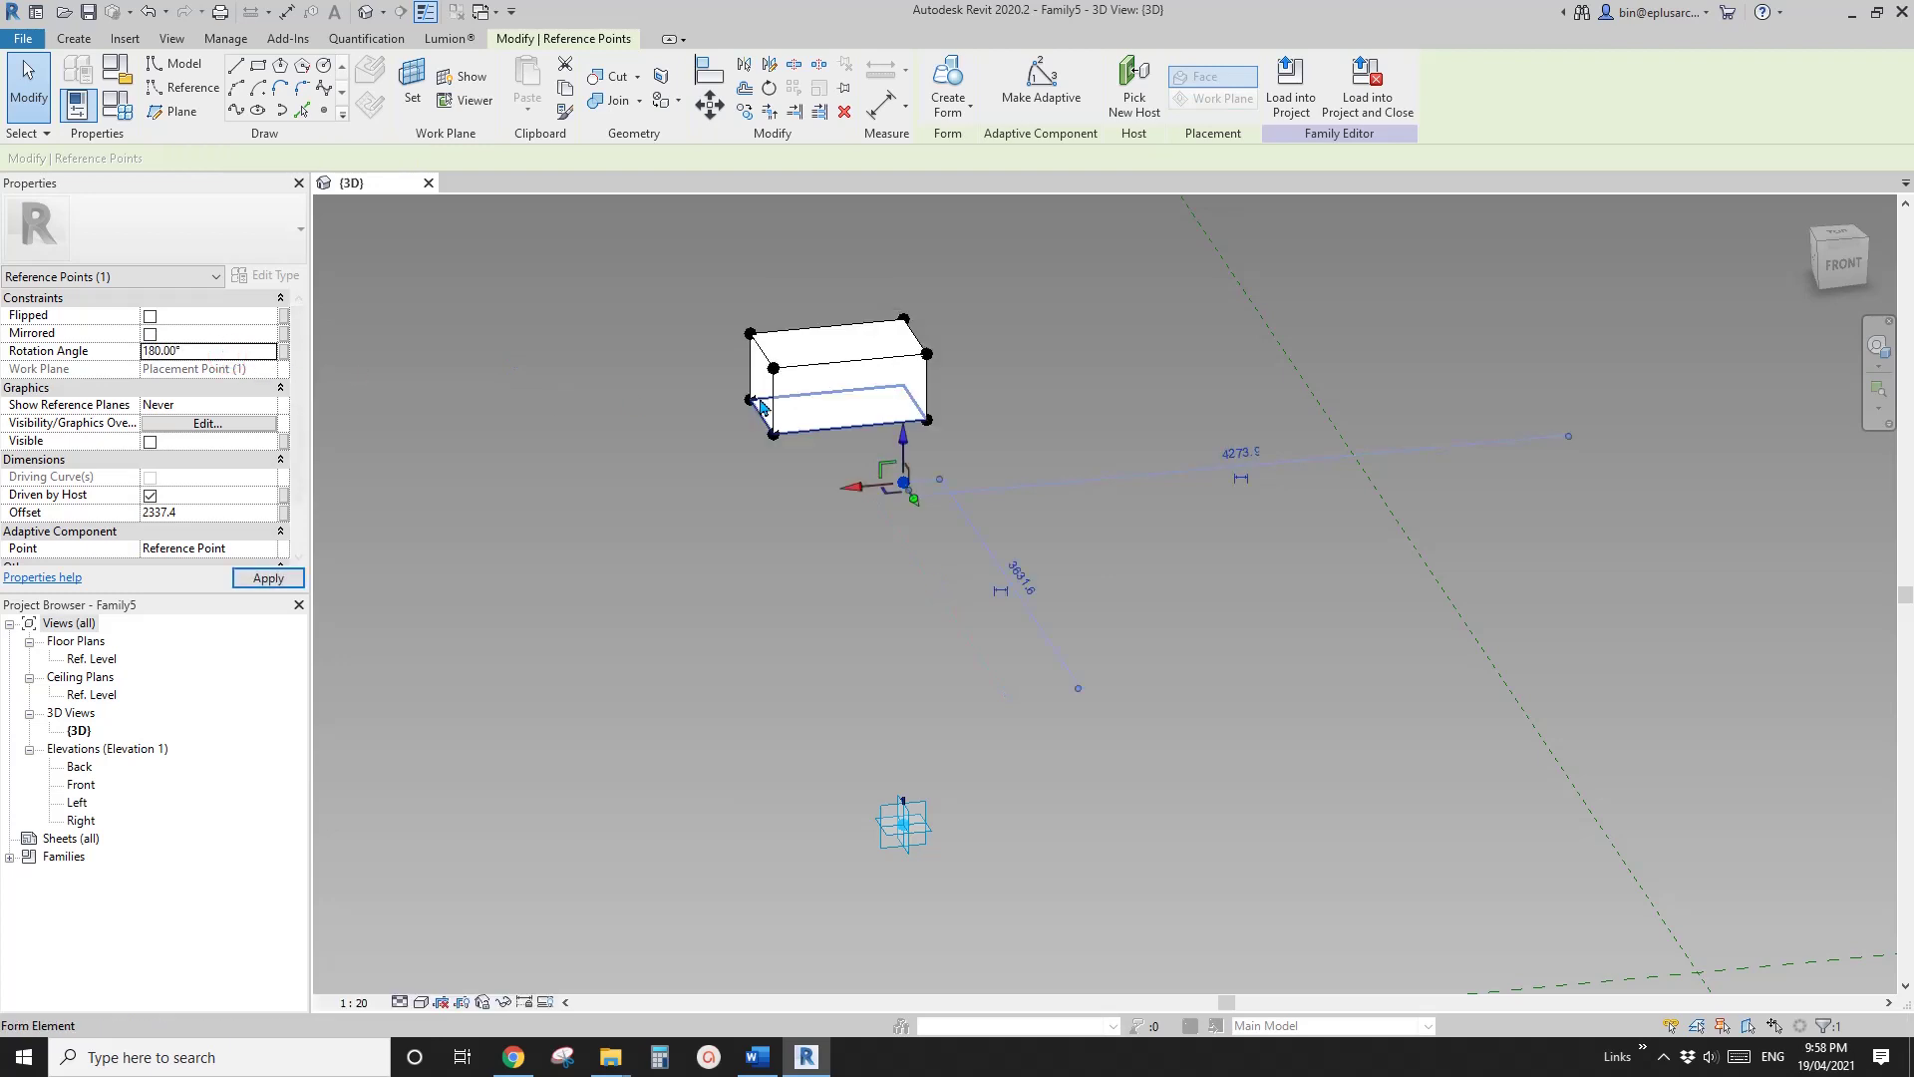
{"action": "left_click", "coordinate": [222, 352]}
{"action": "type", "text": "0"}
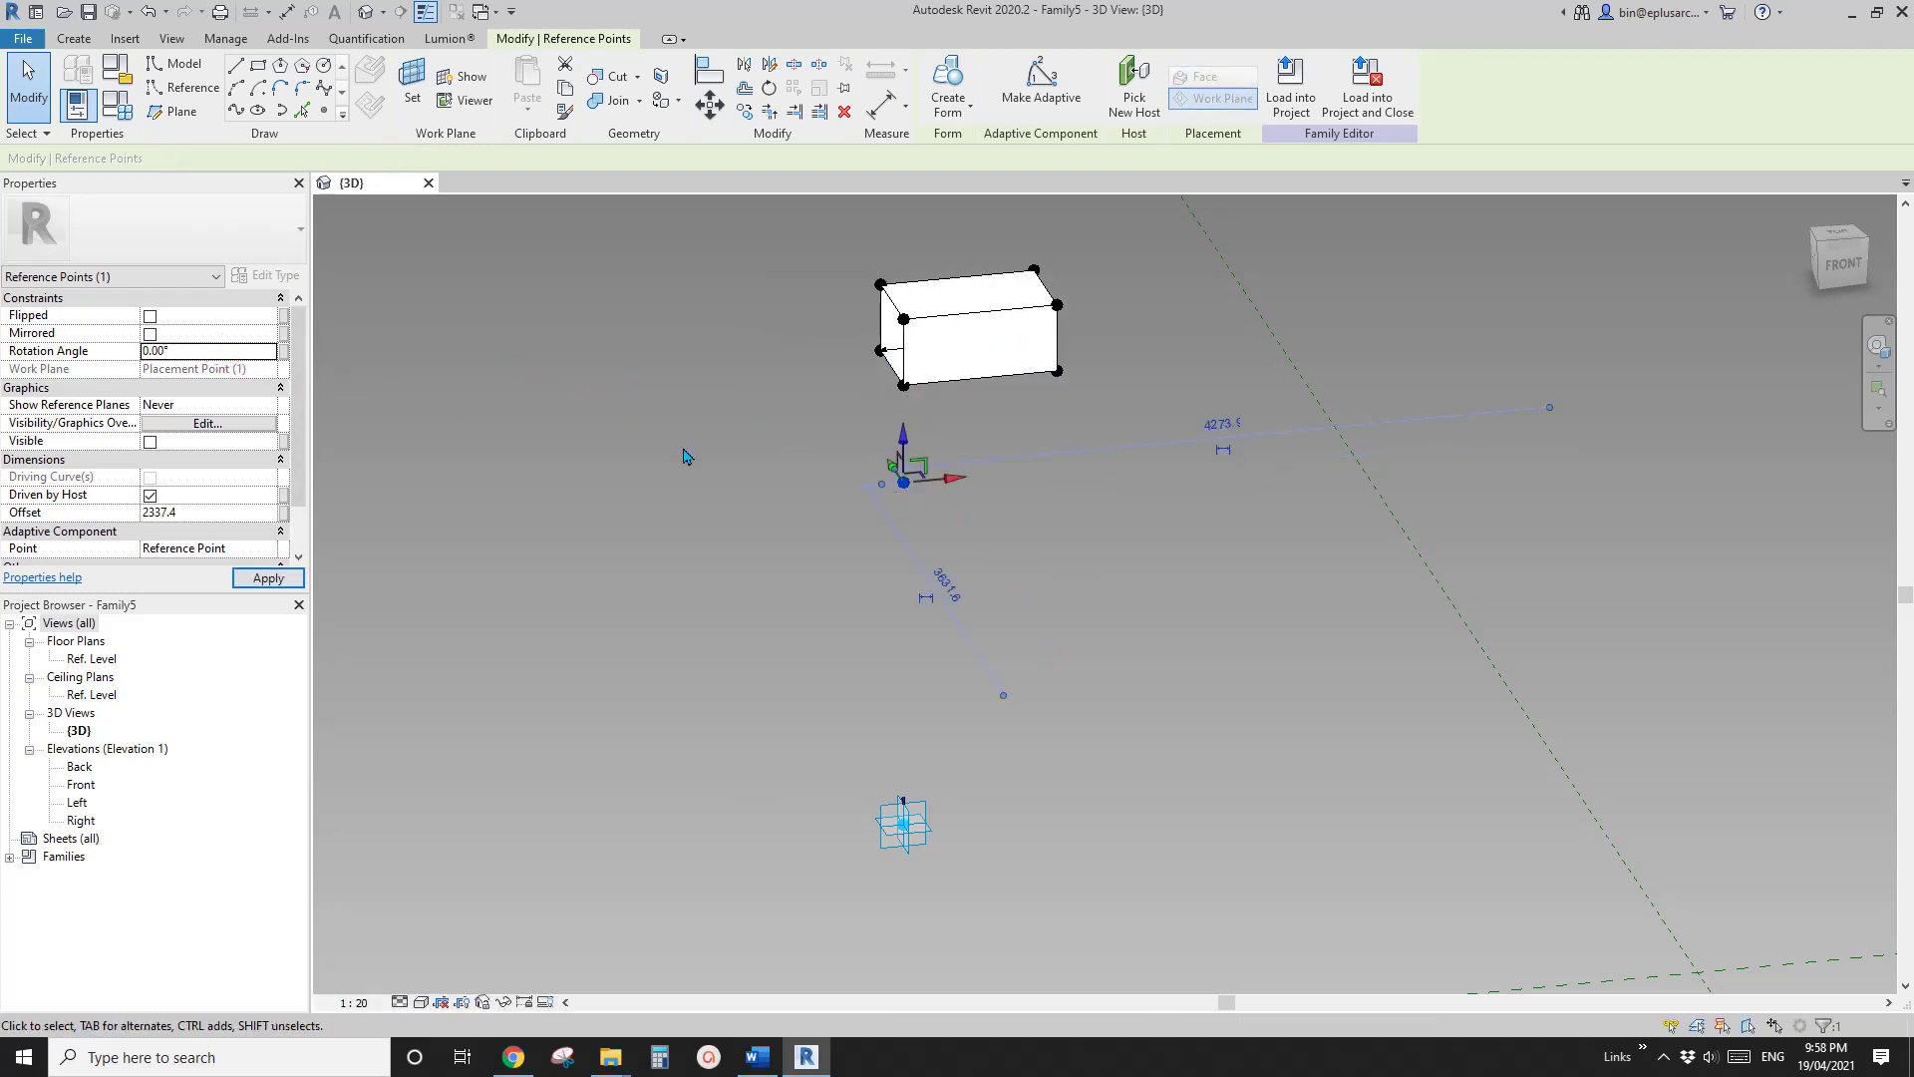
{"action": "left_click", "coordinate": [684, 449]}
Step: Associate the point's Rotation Angle with a new family parameter named A
{"action": "left_click", "coordinate": [905, 486]}
{"action": "left_click", "coordinate": [284, 351]}
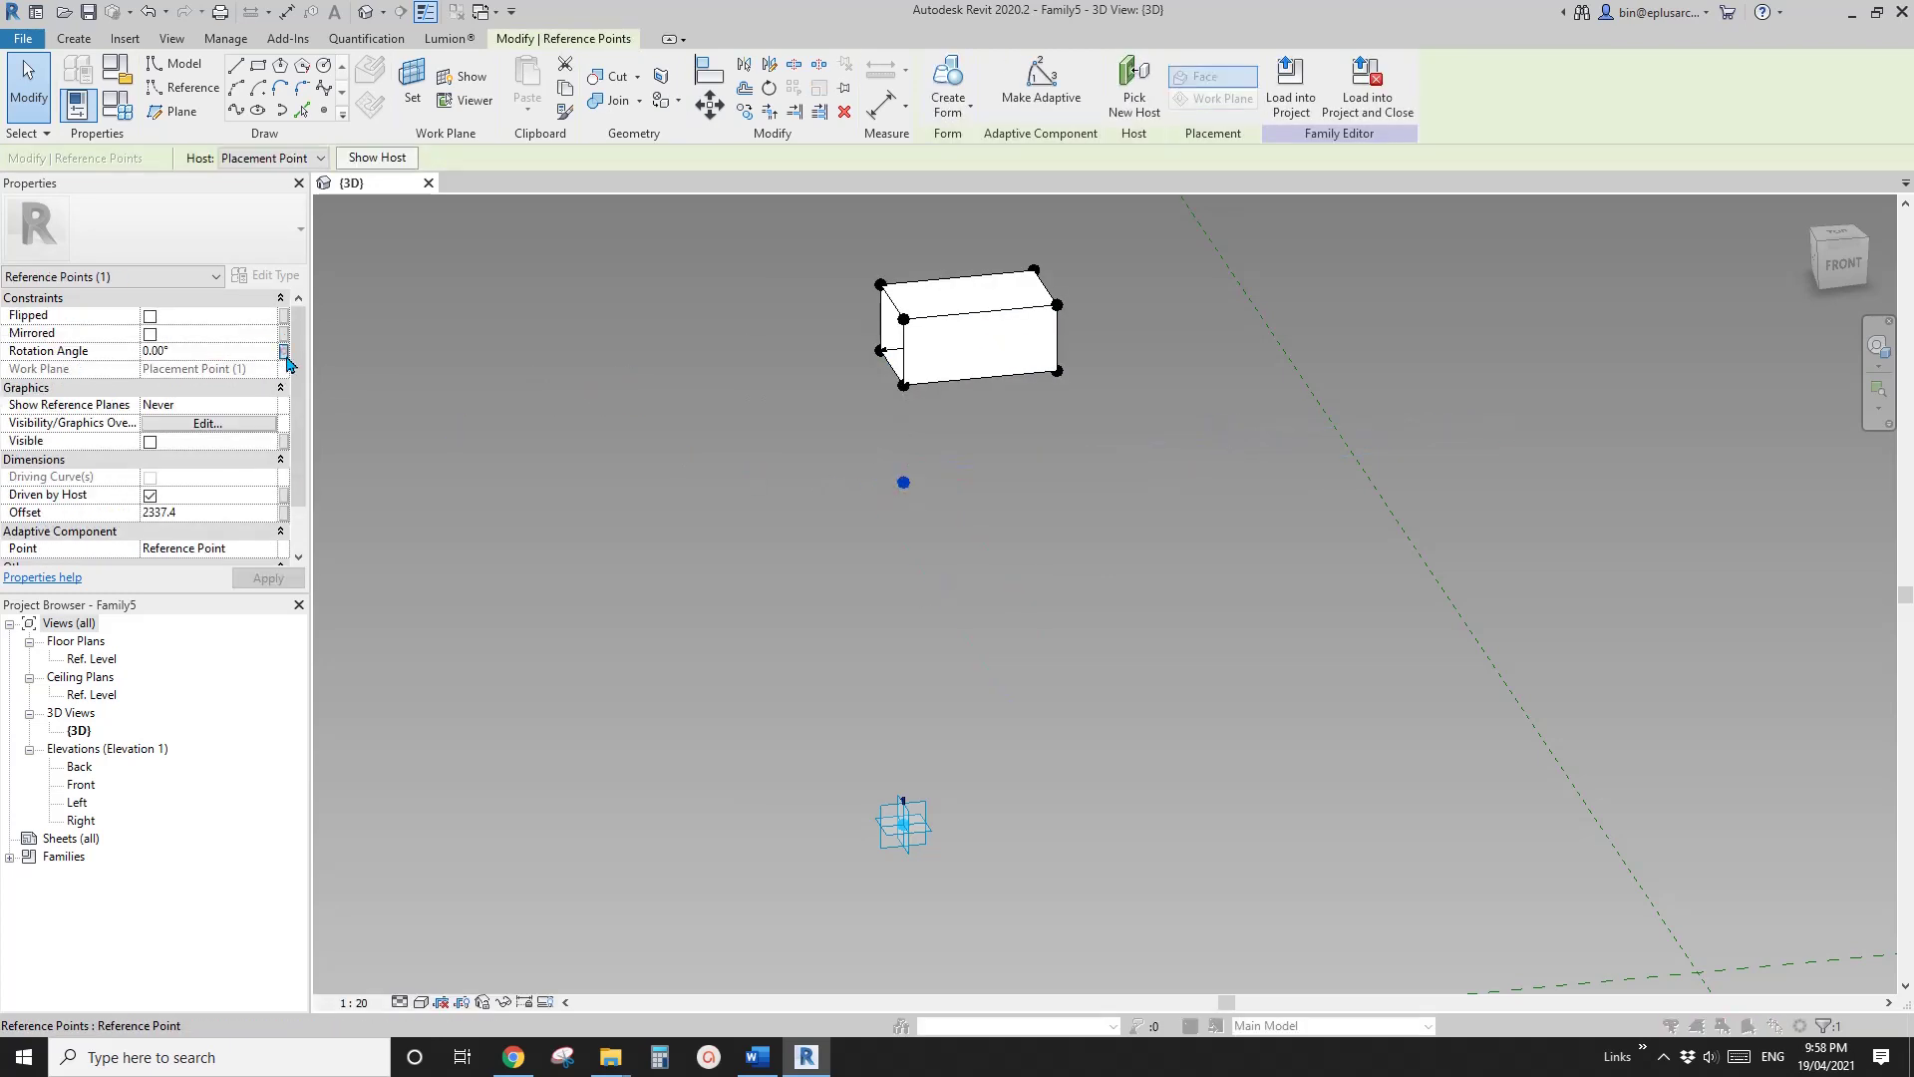
{"action": "left_click", "coordinate": [360, 626]}
{"action": "type", "text": "a"}
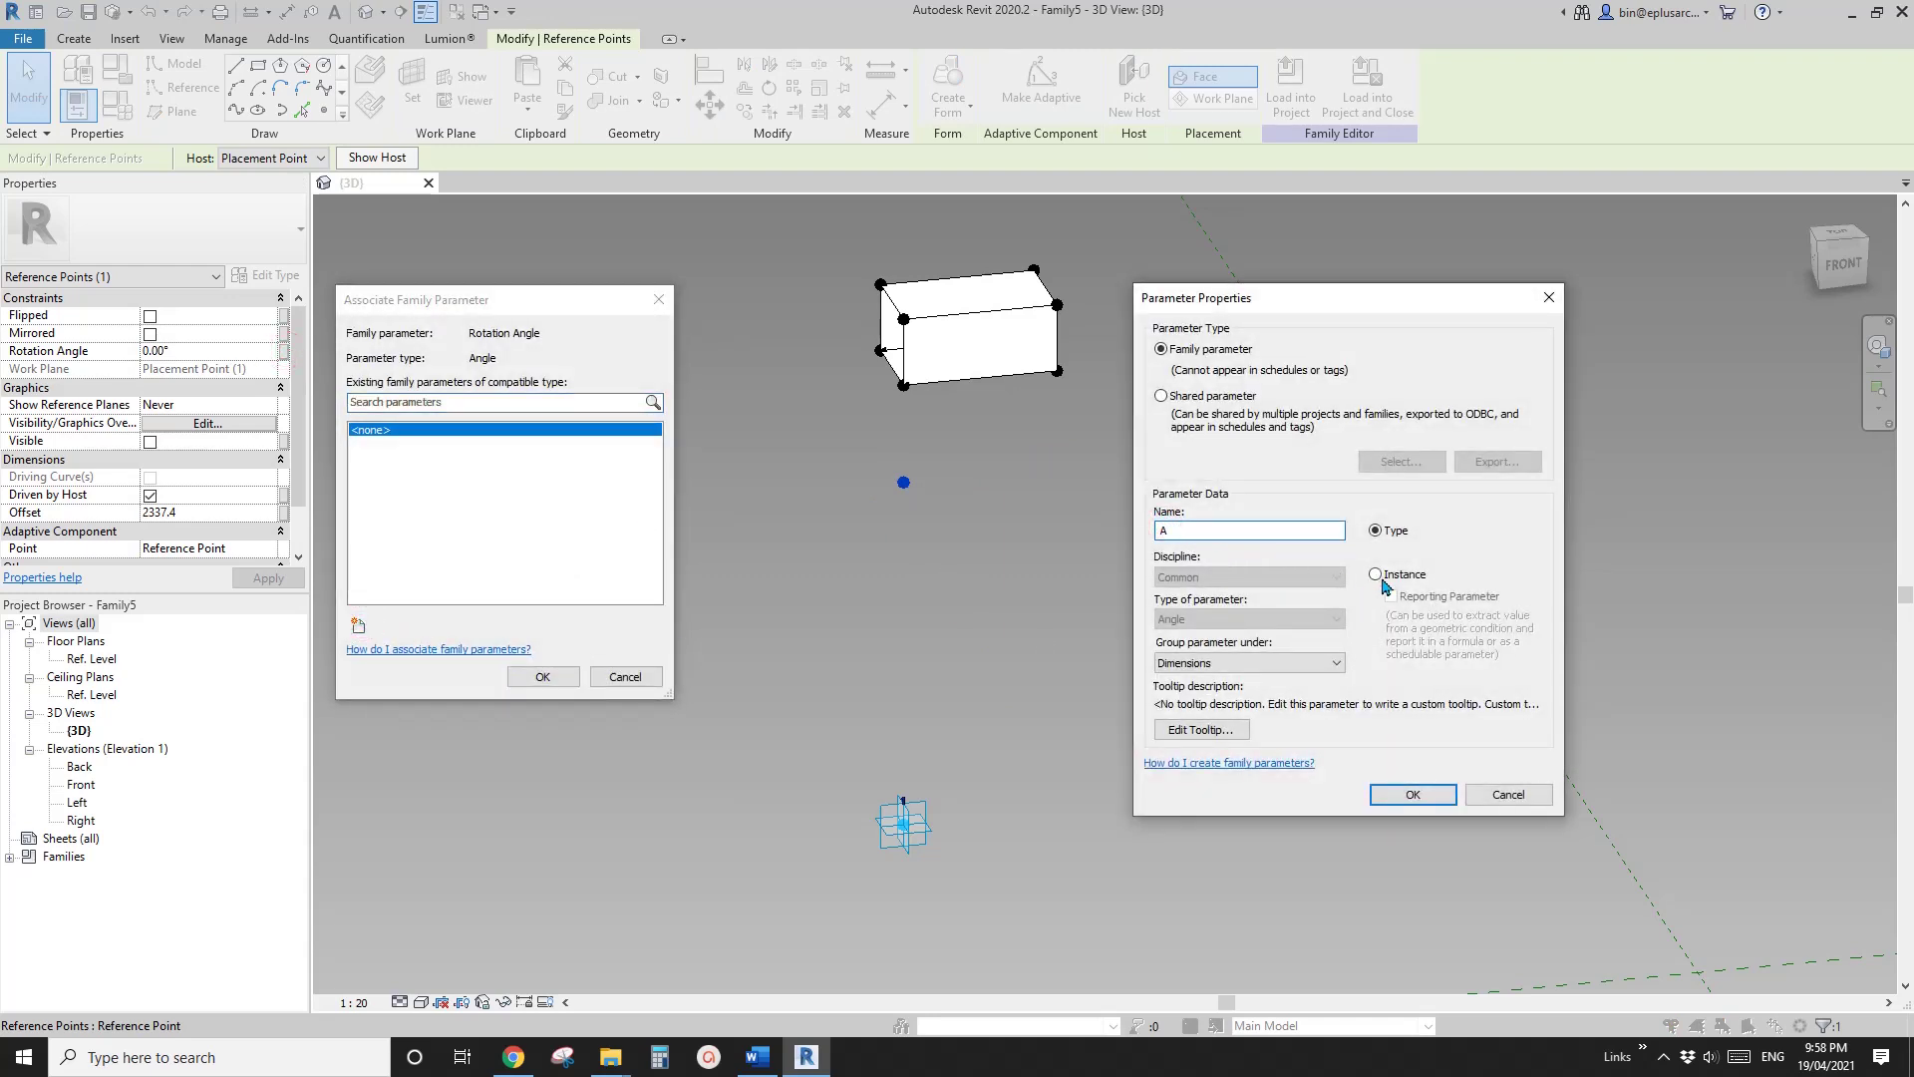
Step: Confirm type parameter A as the driver of the point's Rotation Angle
{"action": "left_click", "coordinate": [1412, 794]}
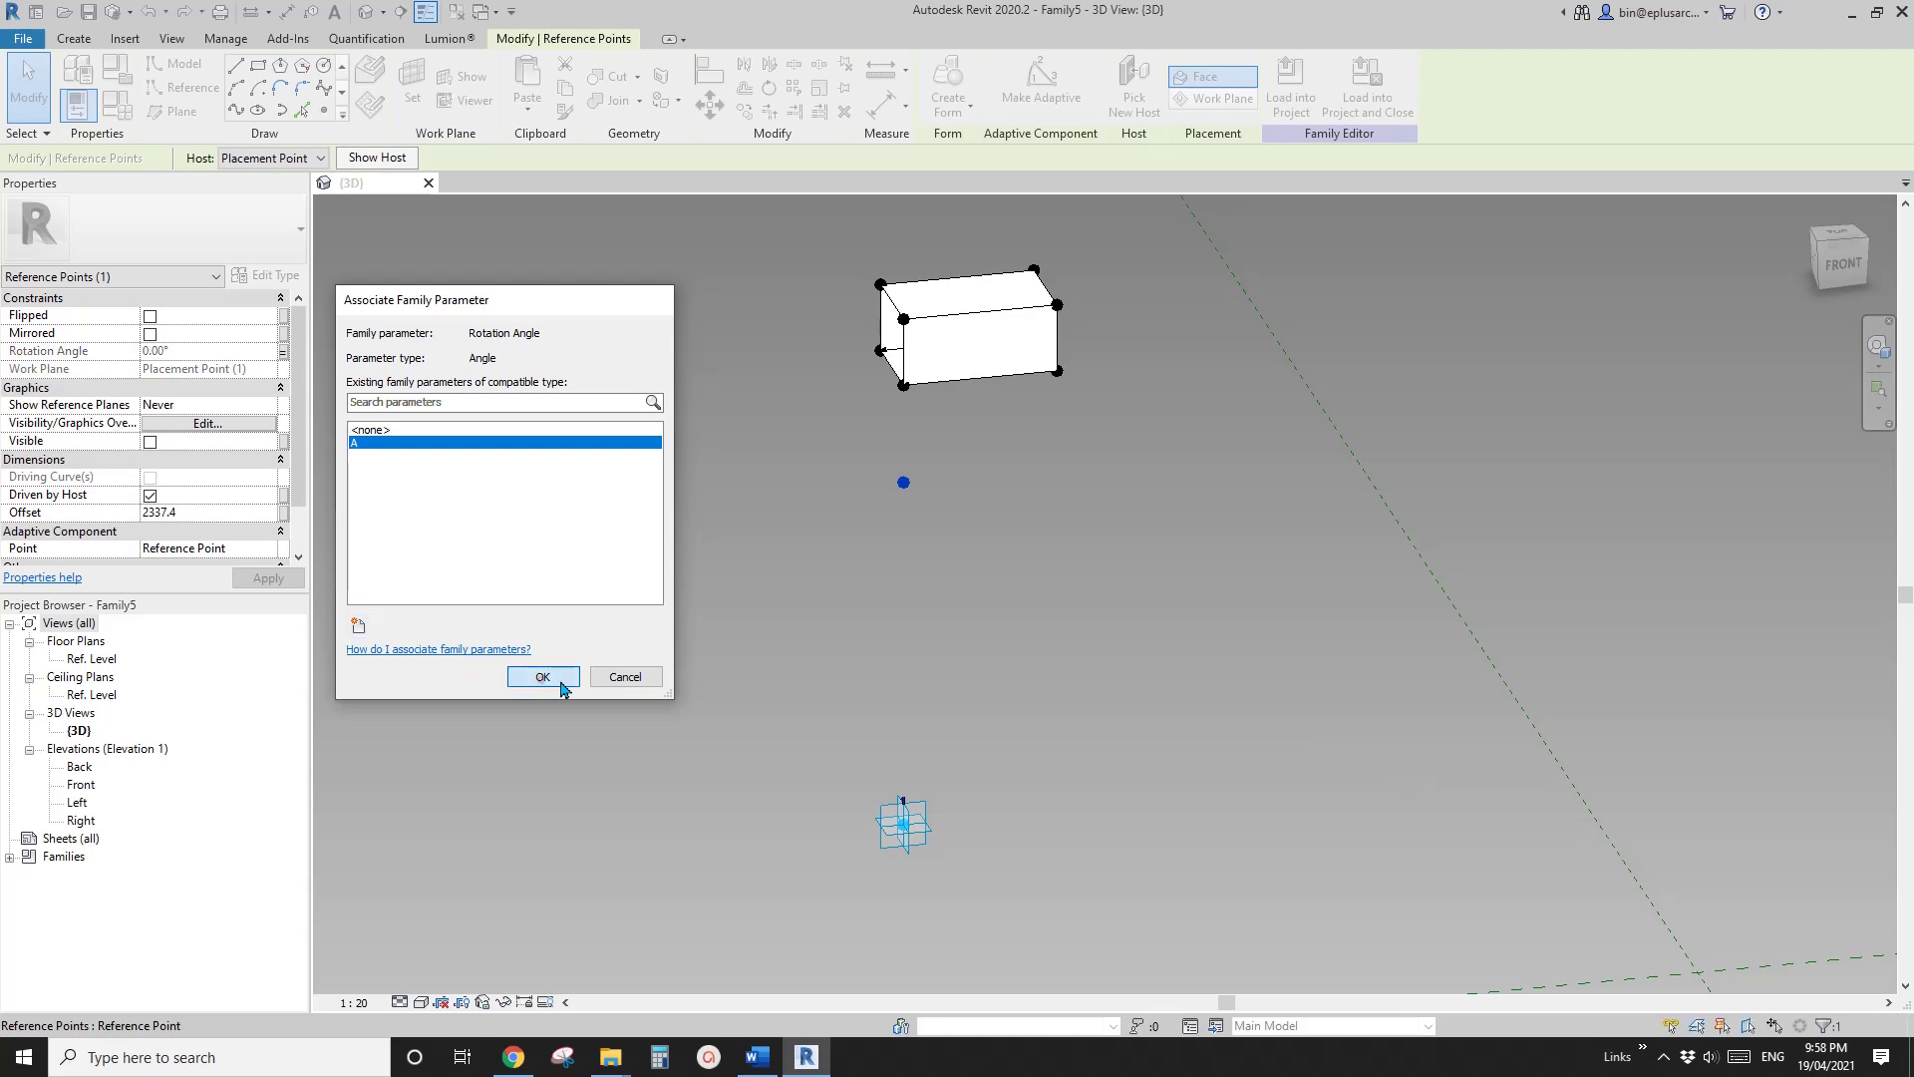
{"action": "left_click", "coordinate": [543, 676]}
{"action": "key", "text": "Escape"}
Step: Set the box-corner reference point's Offset to 0
{"action": "left_click", "coordinate": [903, 385]}
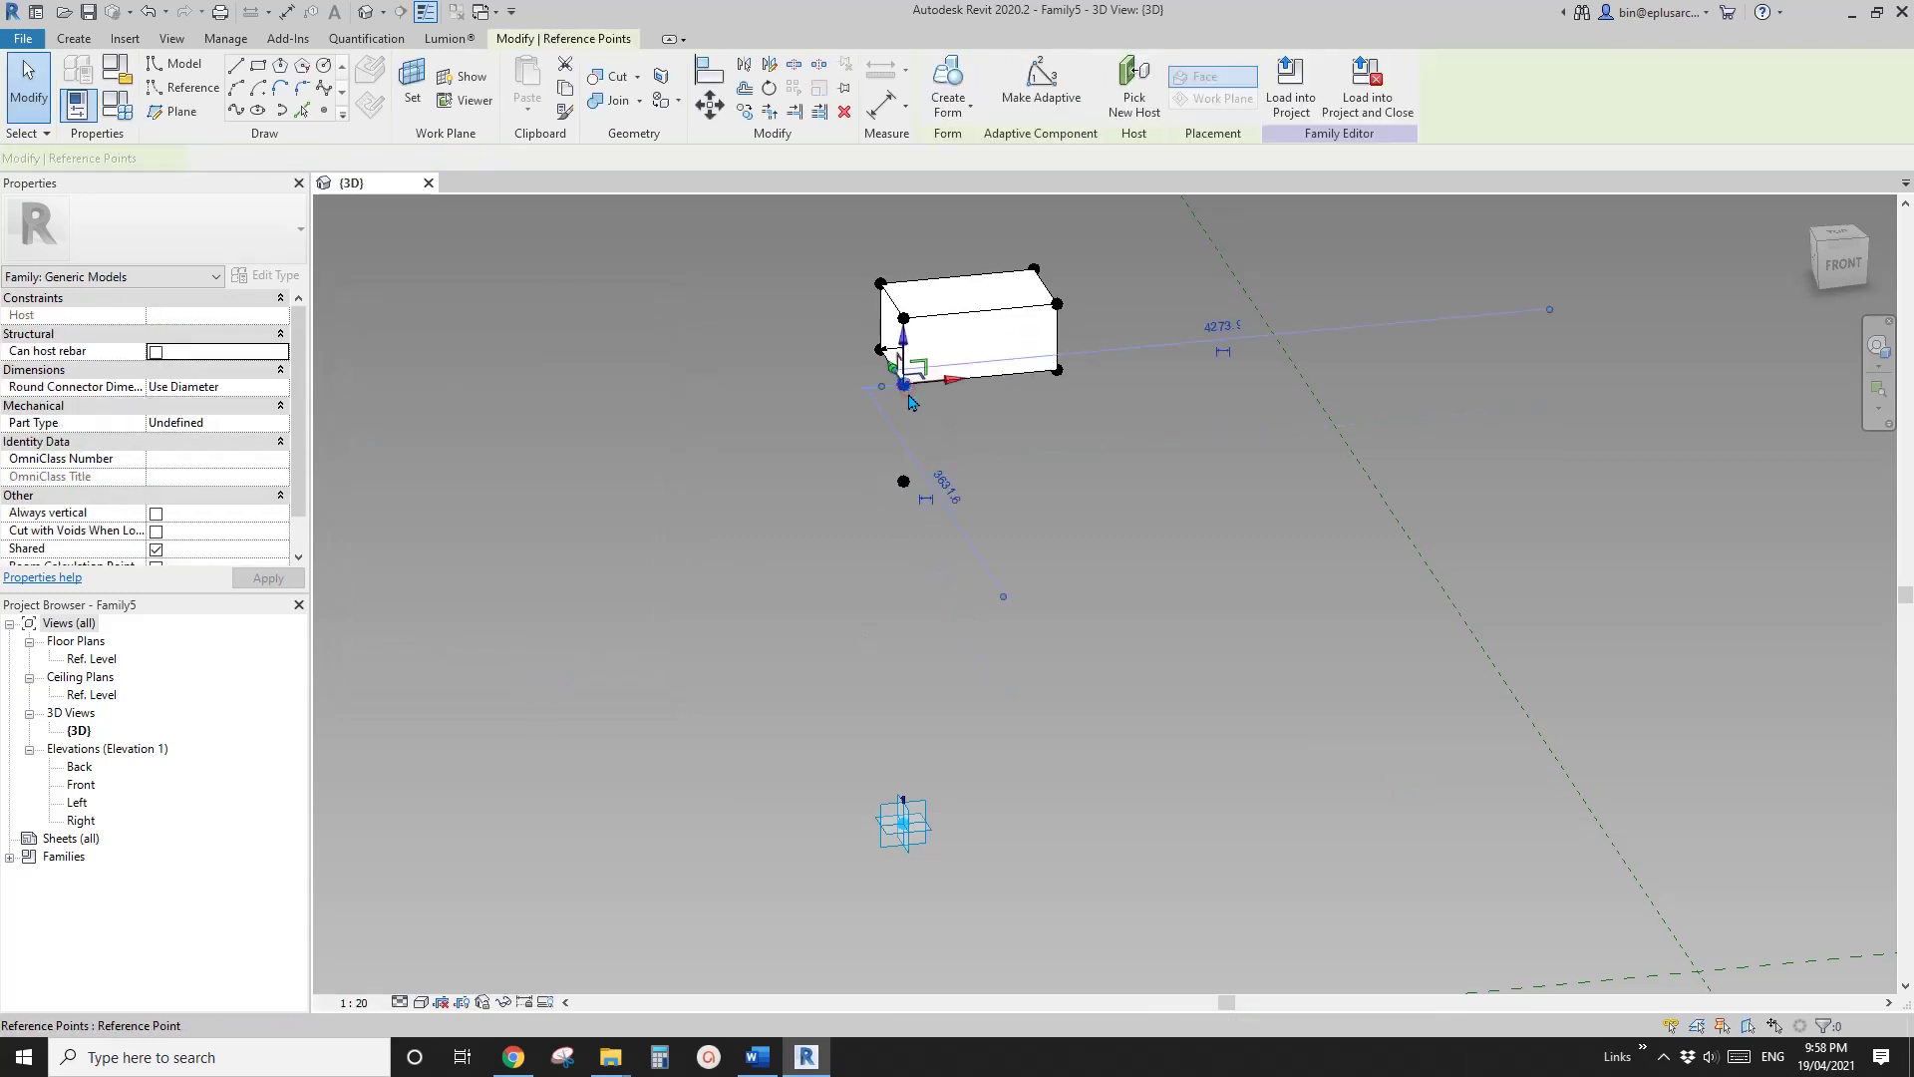
{"action": "left_click", "coordinate": [208, 530]}
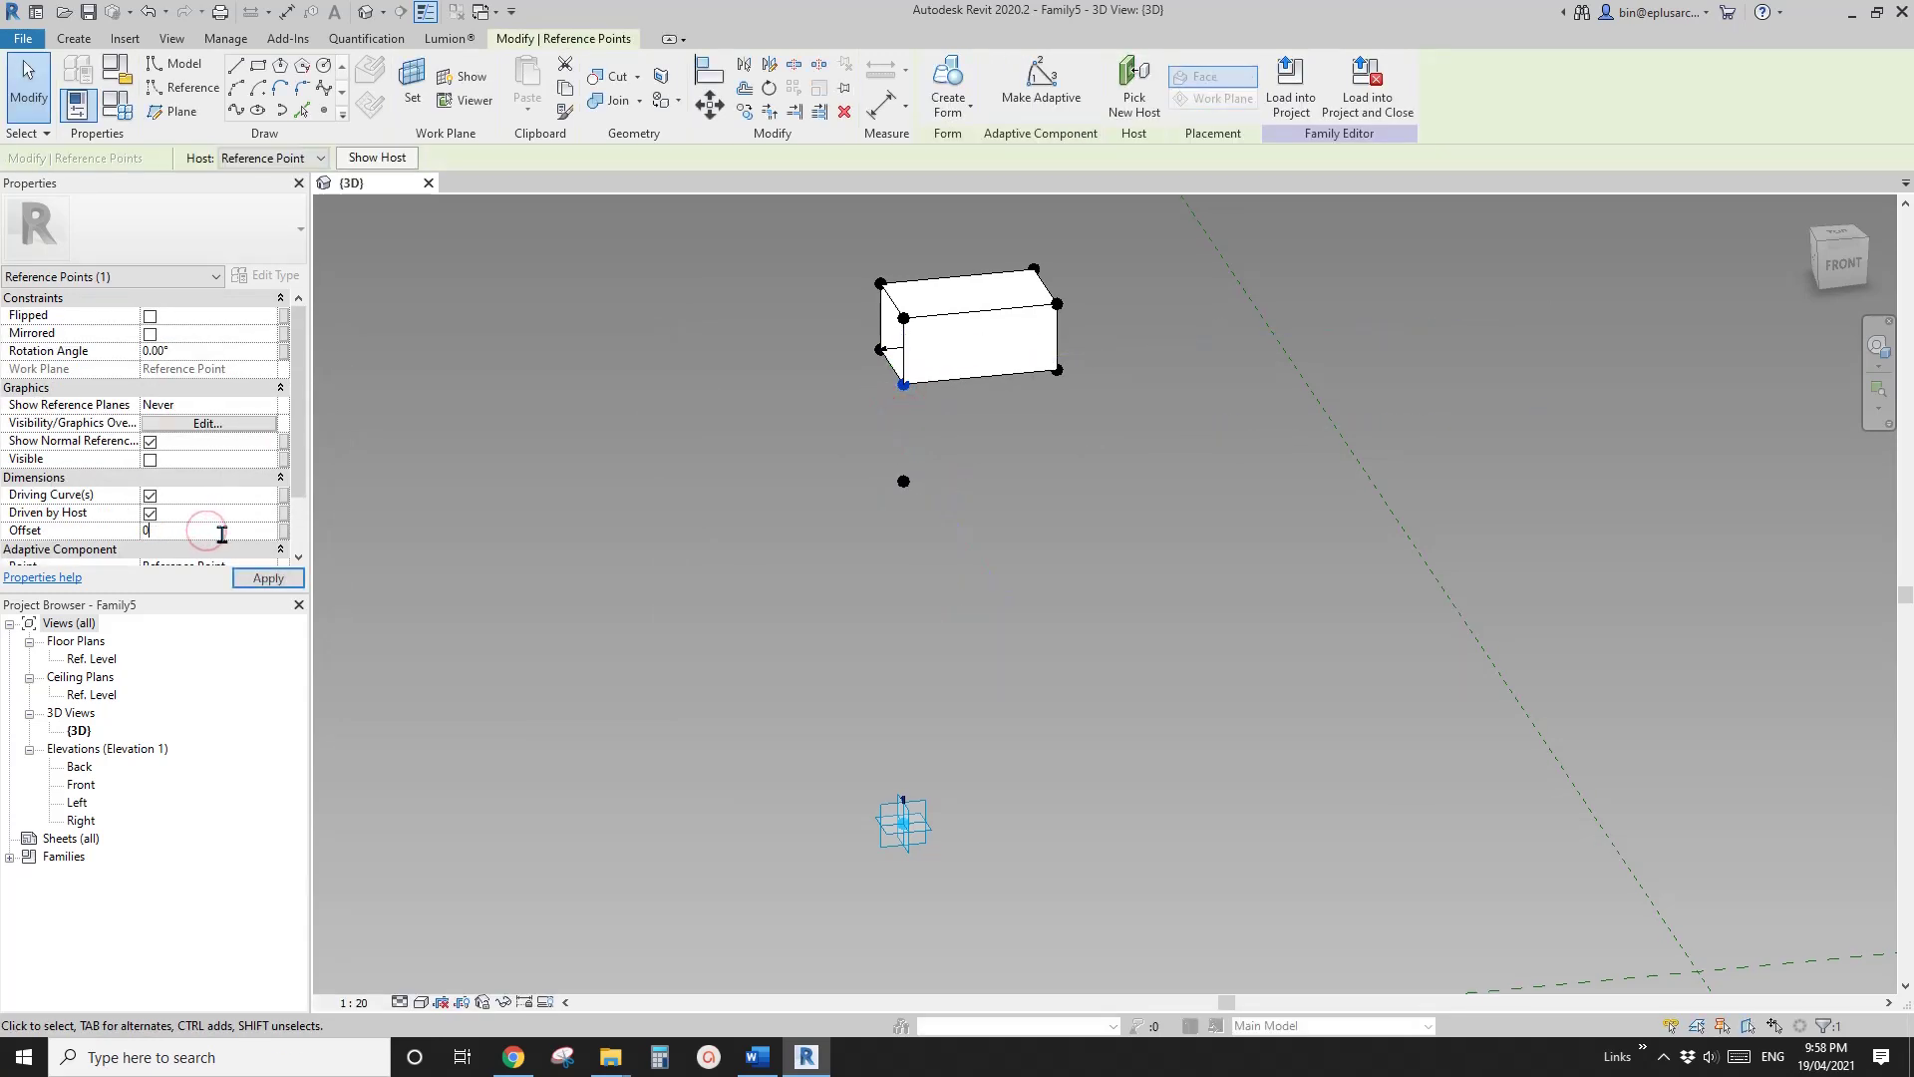
{"action": "type", "text": "0"}
{"action": "key", "text": "Escape"}
{"action": "key", "text": "Escape"}
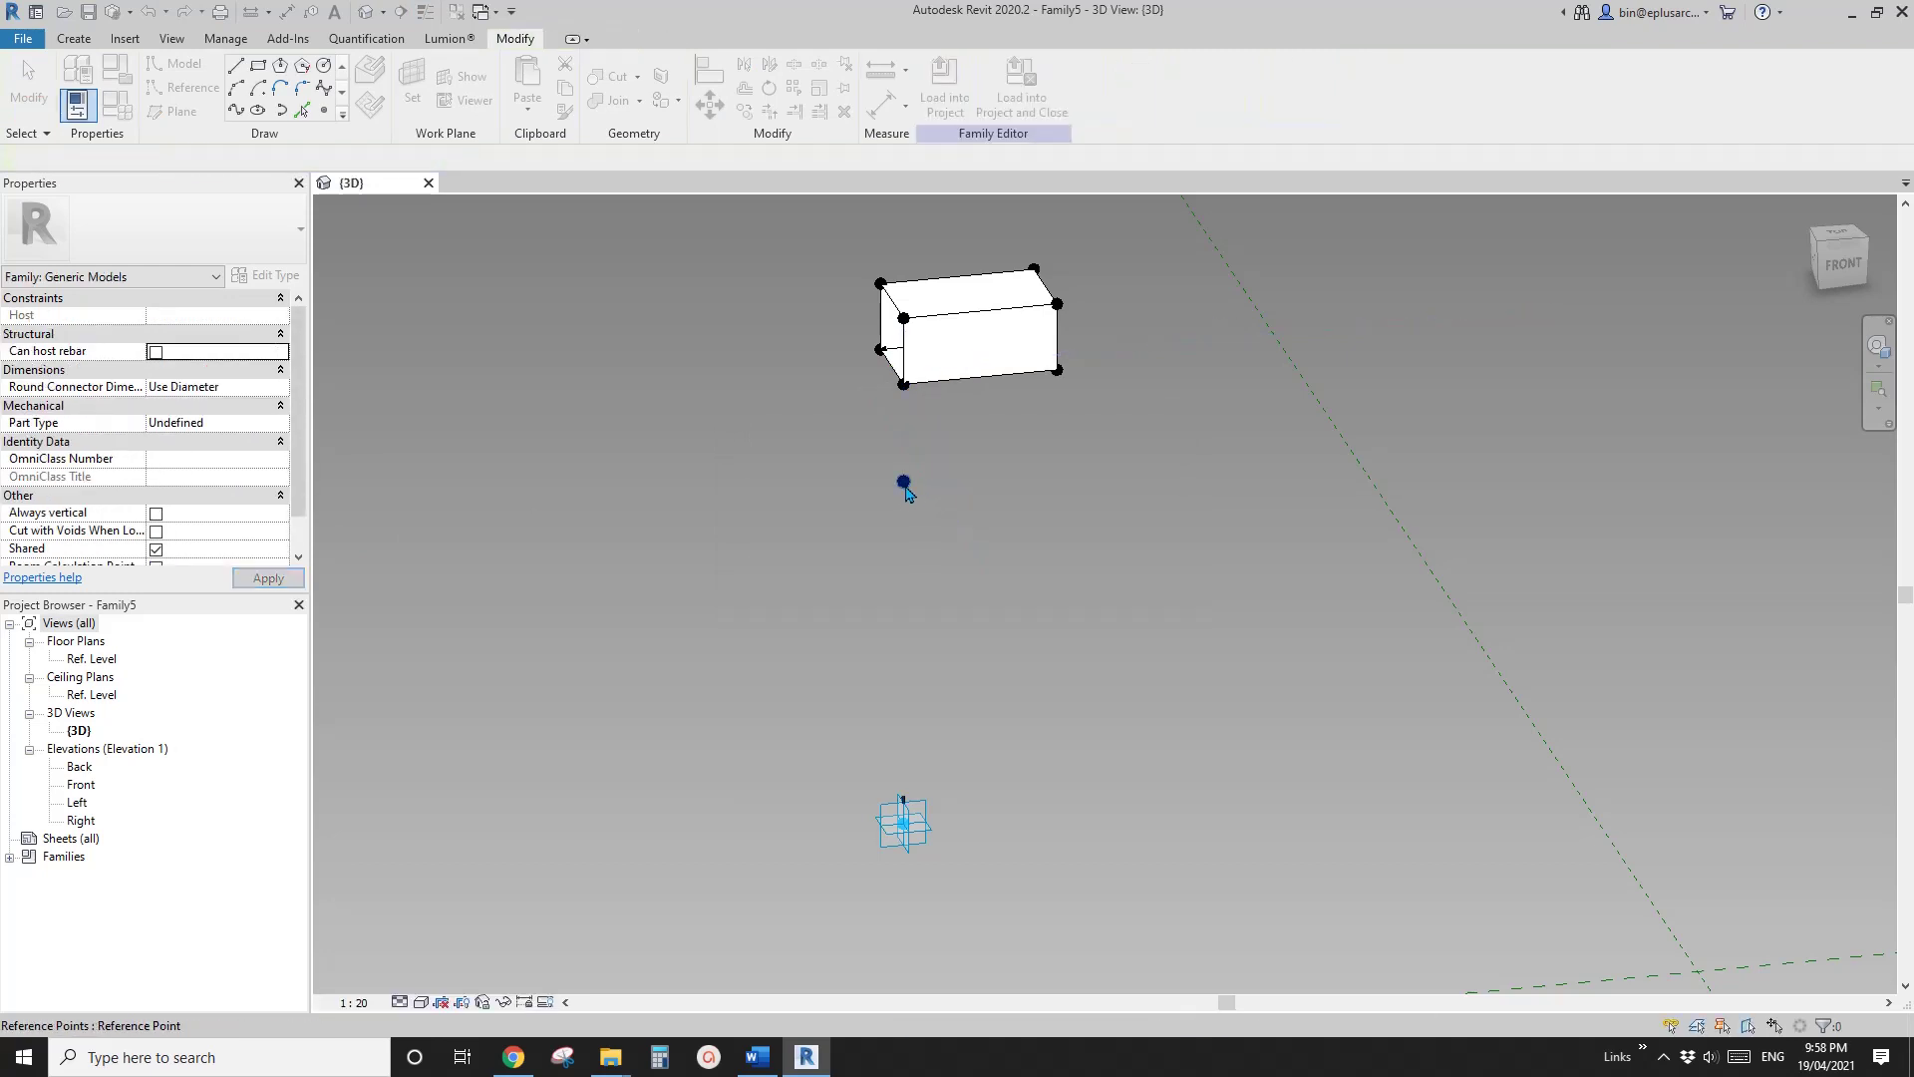
{"action": "left_click", "coordinate": [904, 485]}
{"action": "left_click", "coordinate": [203, 514]}
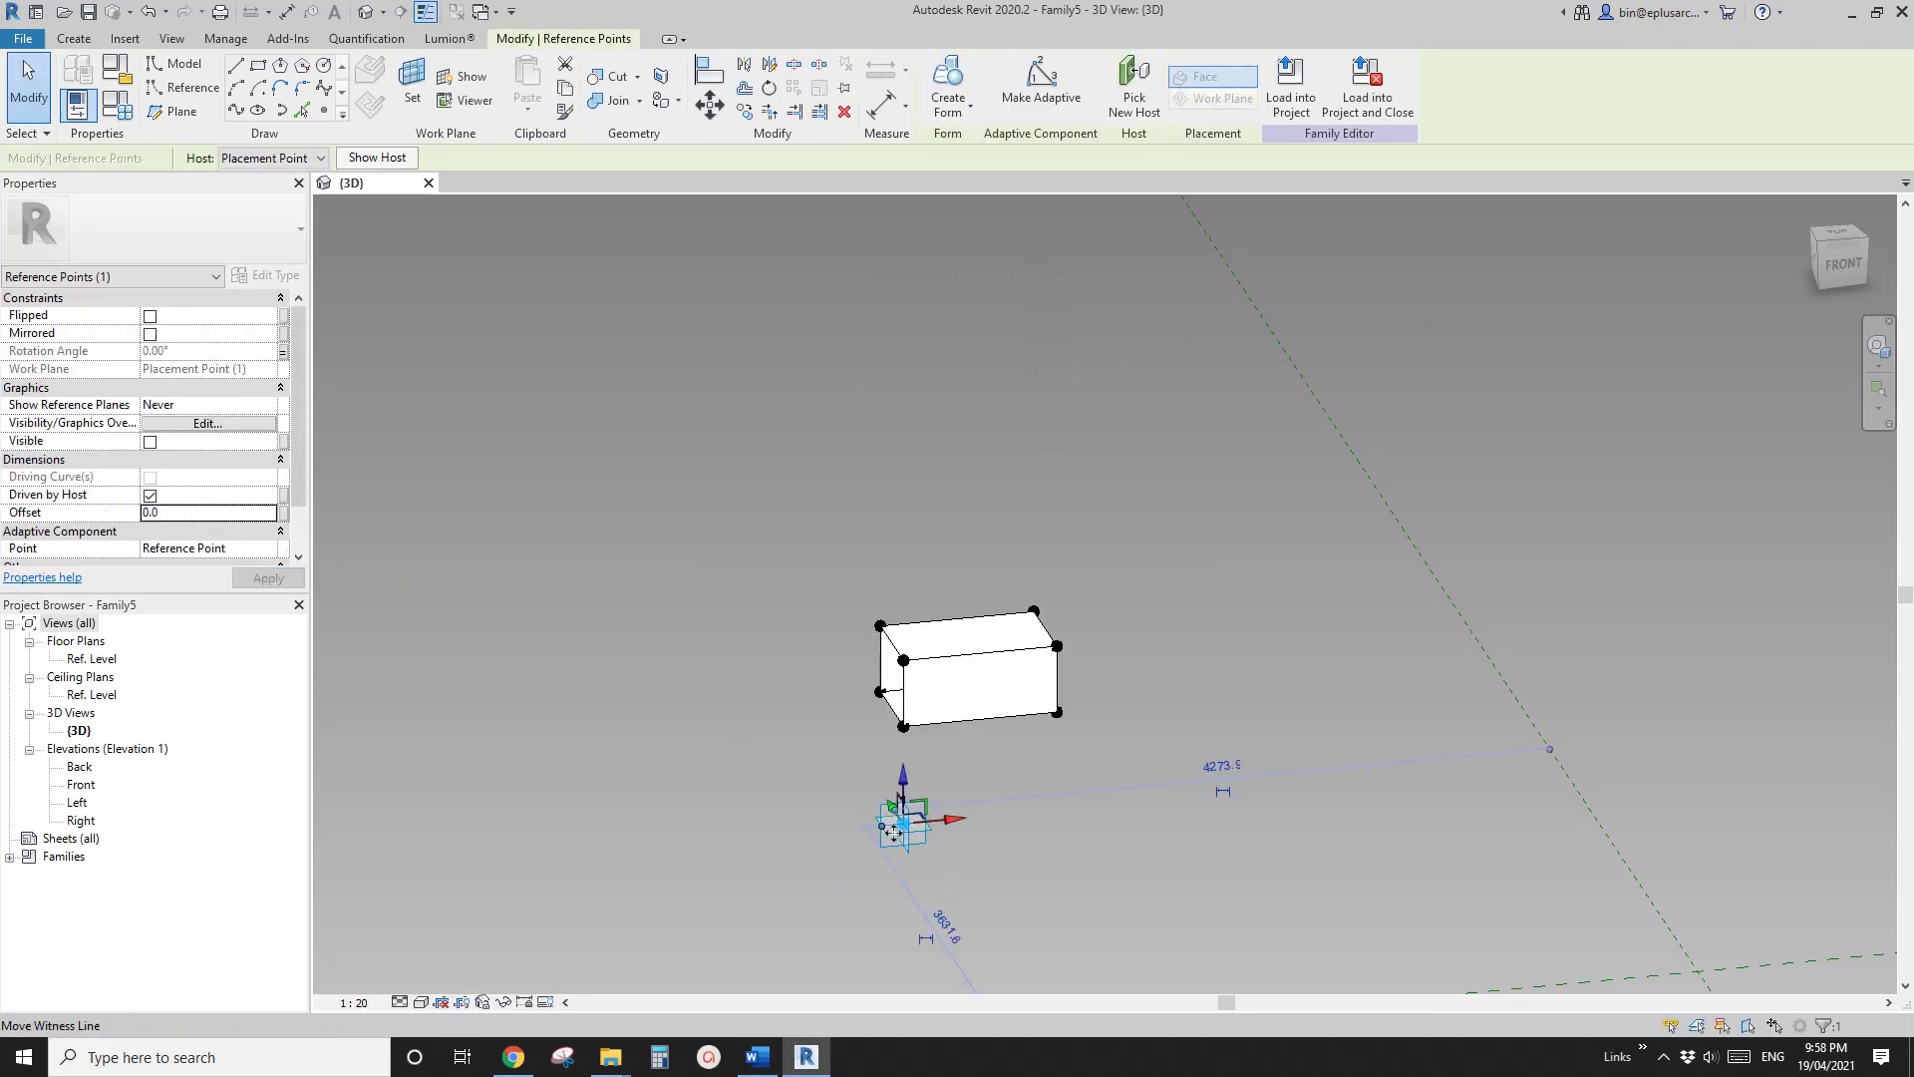
{"action": "scroll", "coordinate": [906, 845], "scroll_direction": "up", "scroll_amount": 3}
{"action": "left_click", "coordinate": [904, 667]}
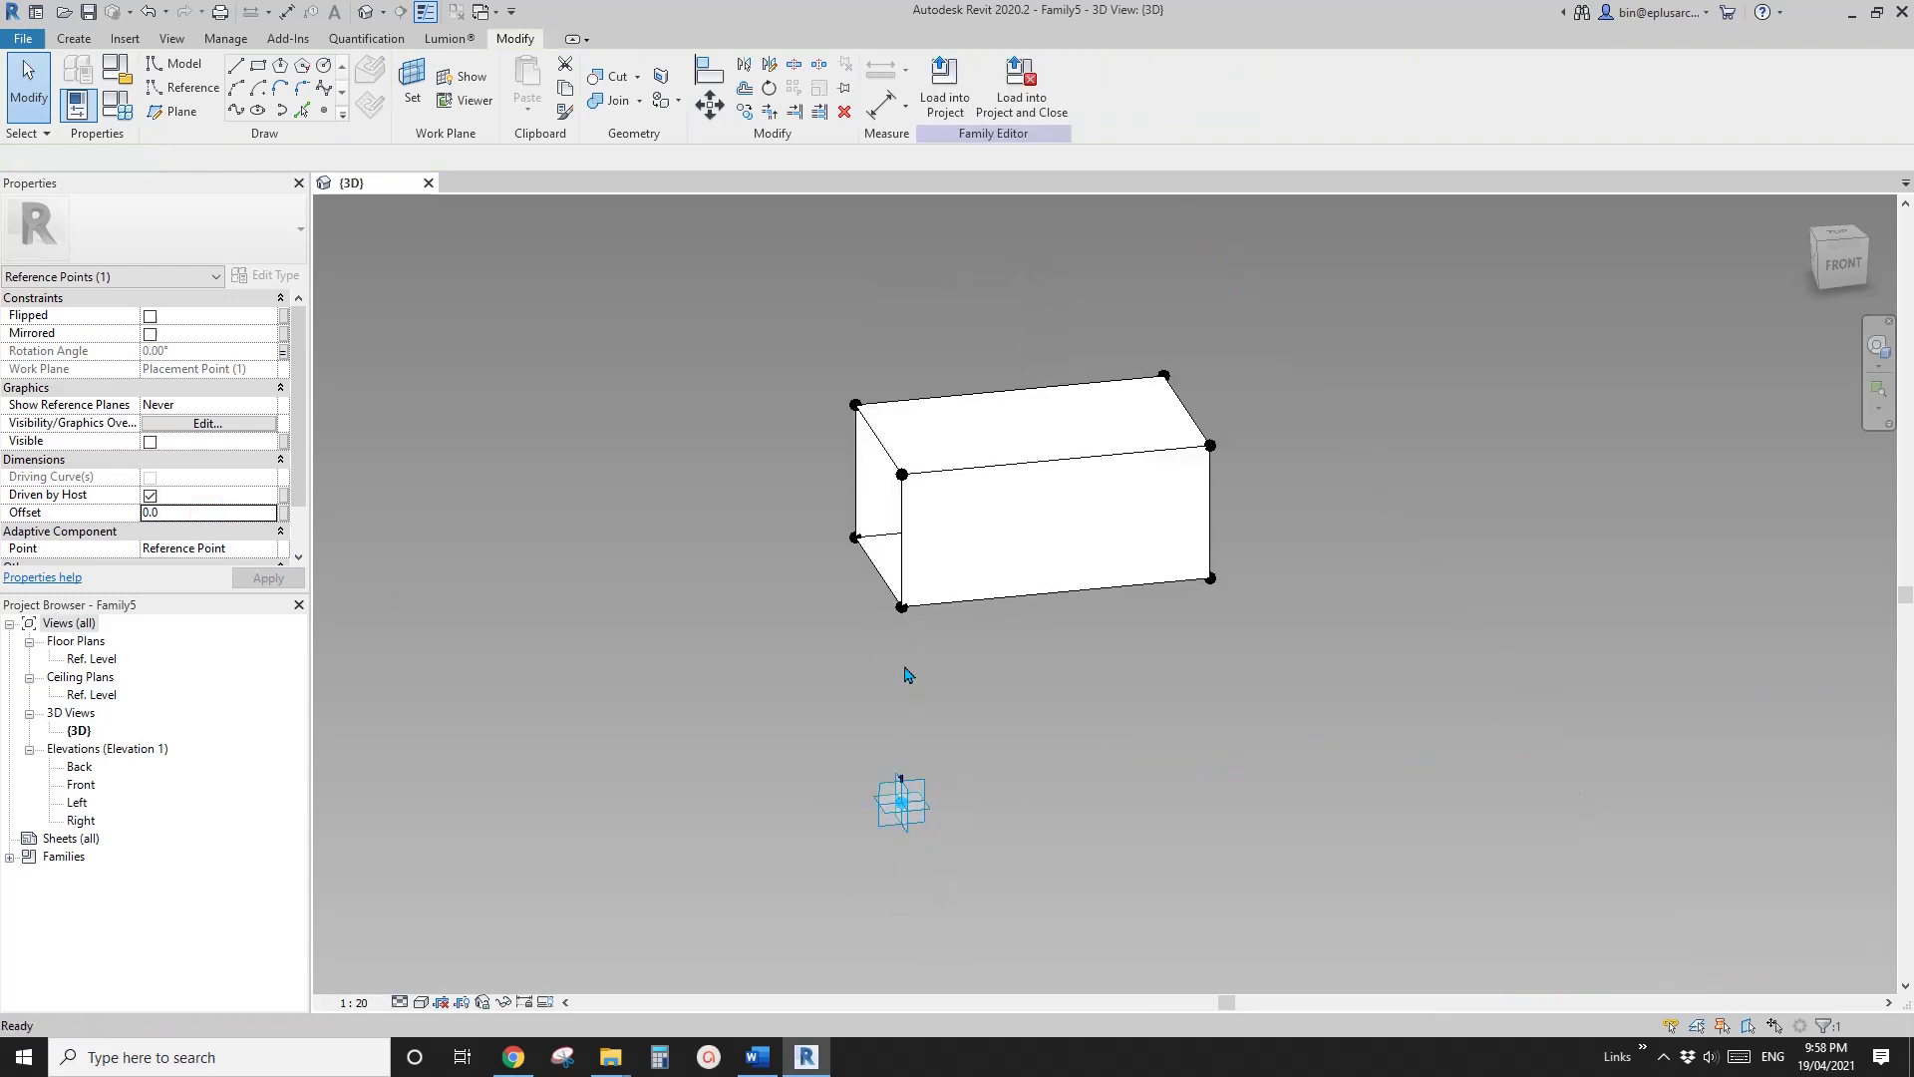
Step: Set the box's bottom corner point Offset to 0 and dismiss the identical-points warning
{"action": "left_click", "coordinate": [903, 609]}
{"action": "left_click", "coordinate": [240, 529]}
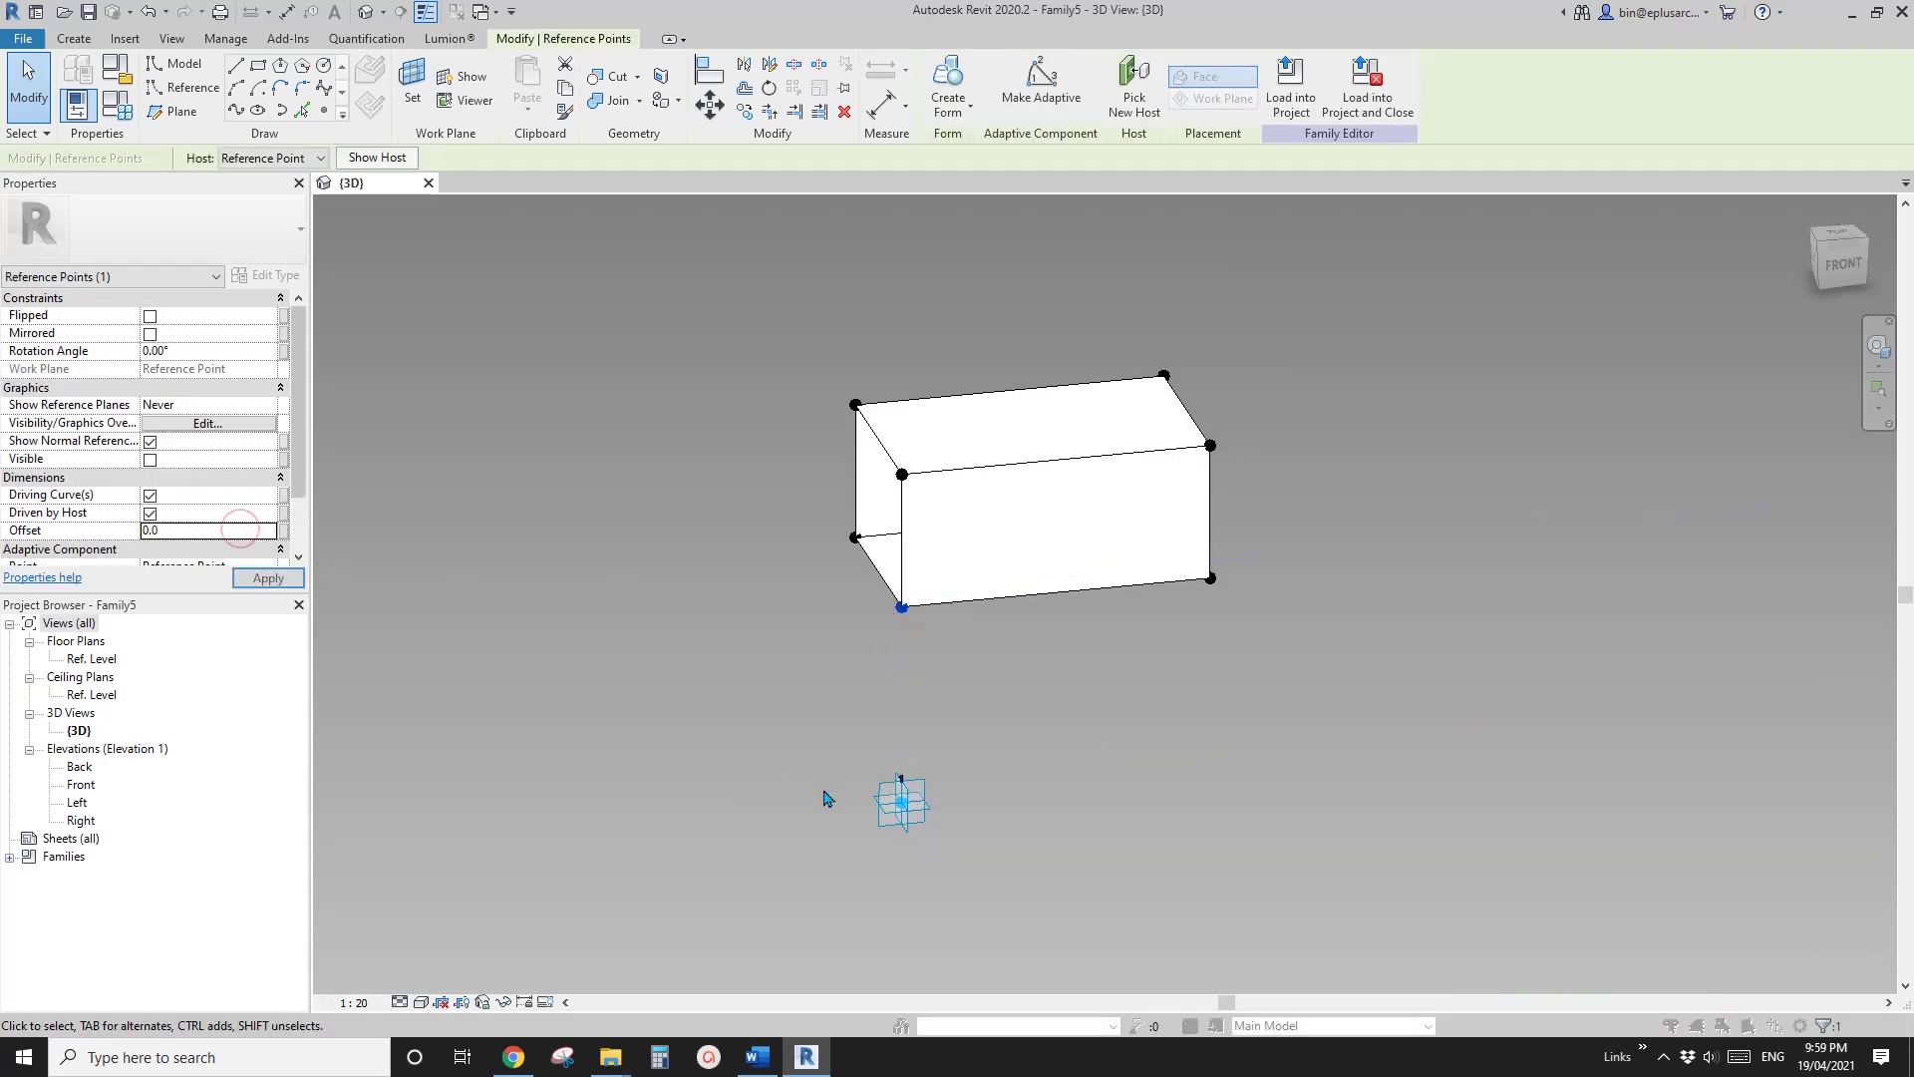
{"action": "left_click", "coordinate": [909, 812]}
{"action": "left_click", "coordinate": [1053, 590]}
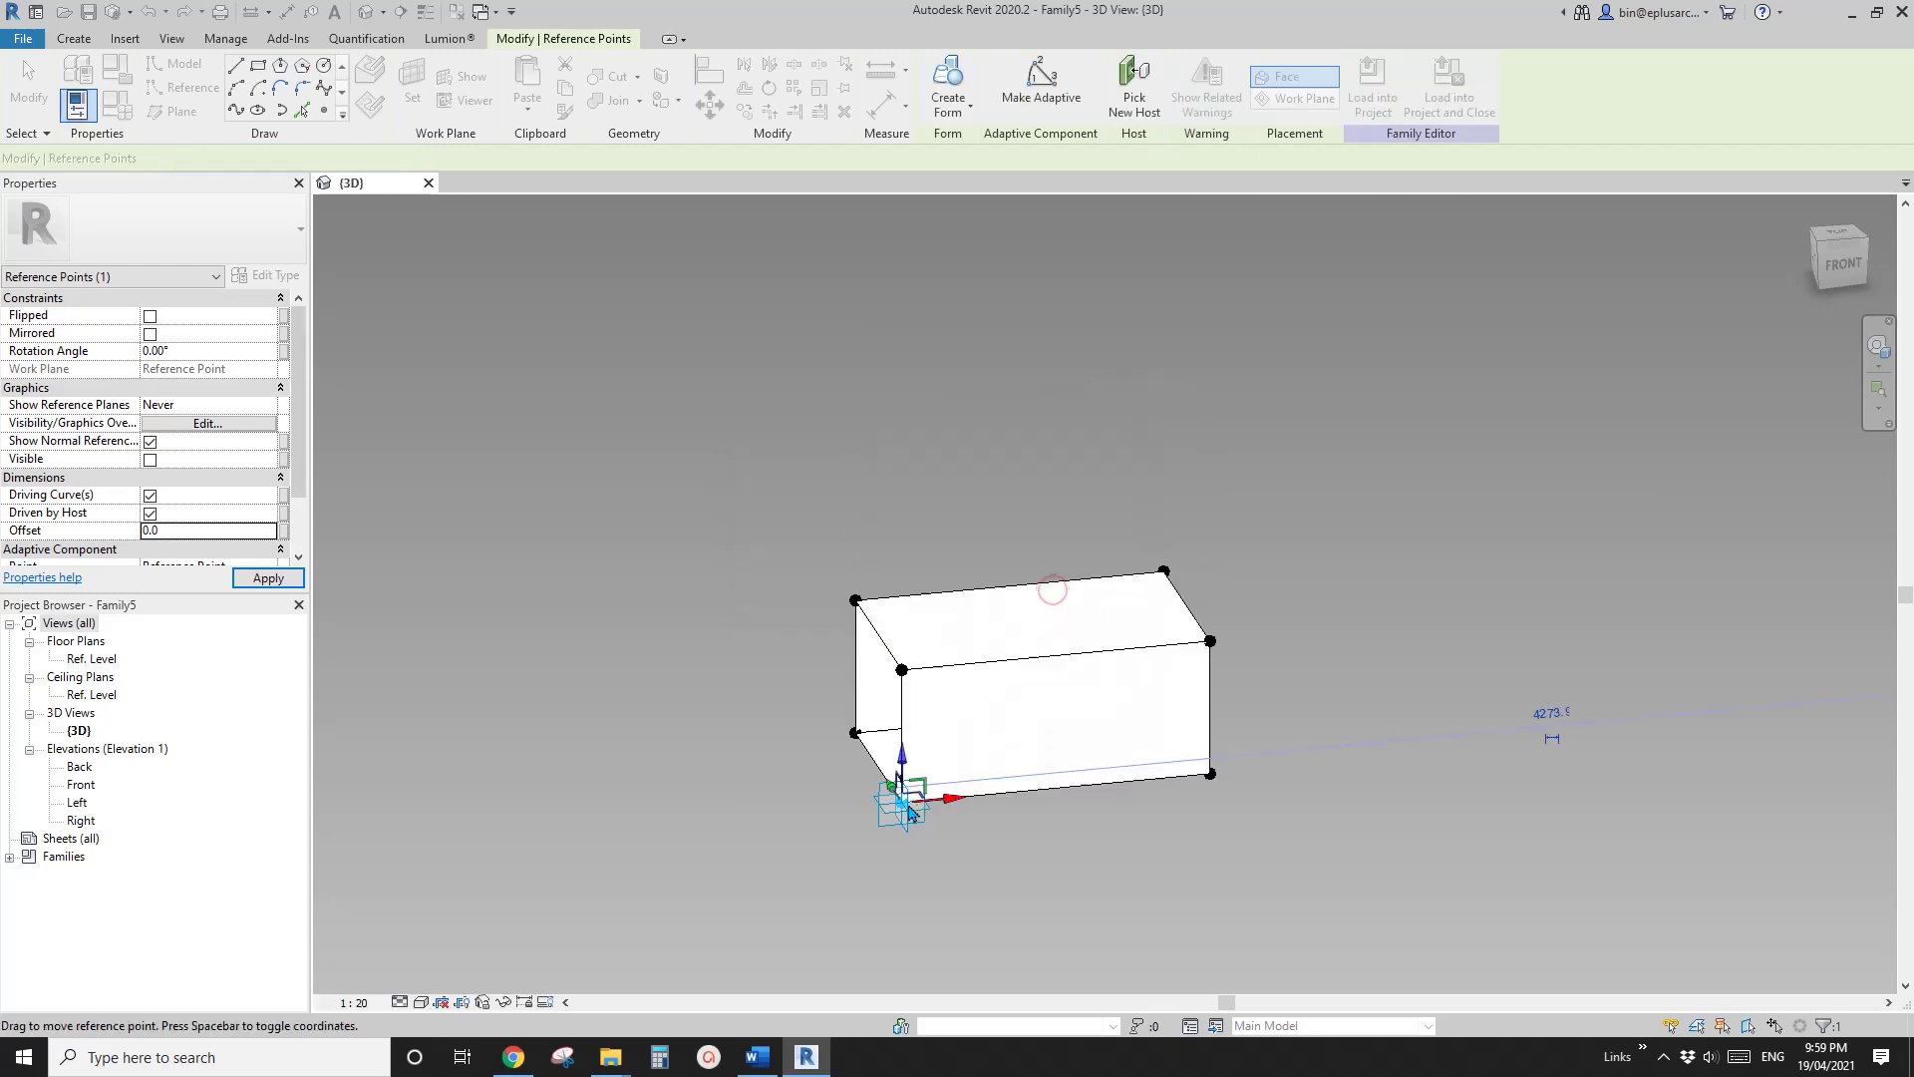
{"action": "left_click", "coordinate": [952, 843]}
{"action": "scroll", "coordinate": [952, 842], "scroll_direction": "down", "scroll_amount": 1}
{"action": "middle_click_drag", "start_coordinate": [952, 842], "coordinate": [824, 649]}
{"action": "scroll", "coordinate": [917, 665], "scroll_direction": "down", "scroll_amount": 1}
{"action": "left_click", "coordinate": [876, 547]}
Step: In Family Types, test A at 90° to rotate the box, then apply A back at 0°
{"action": "key", "text": "Escape"}
{"action": "left_click", "coordinate": [113, 107]}
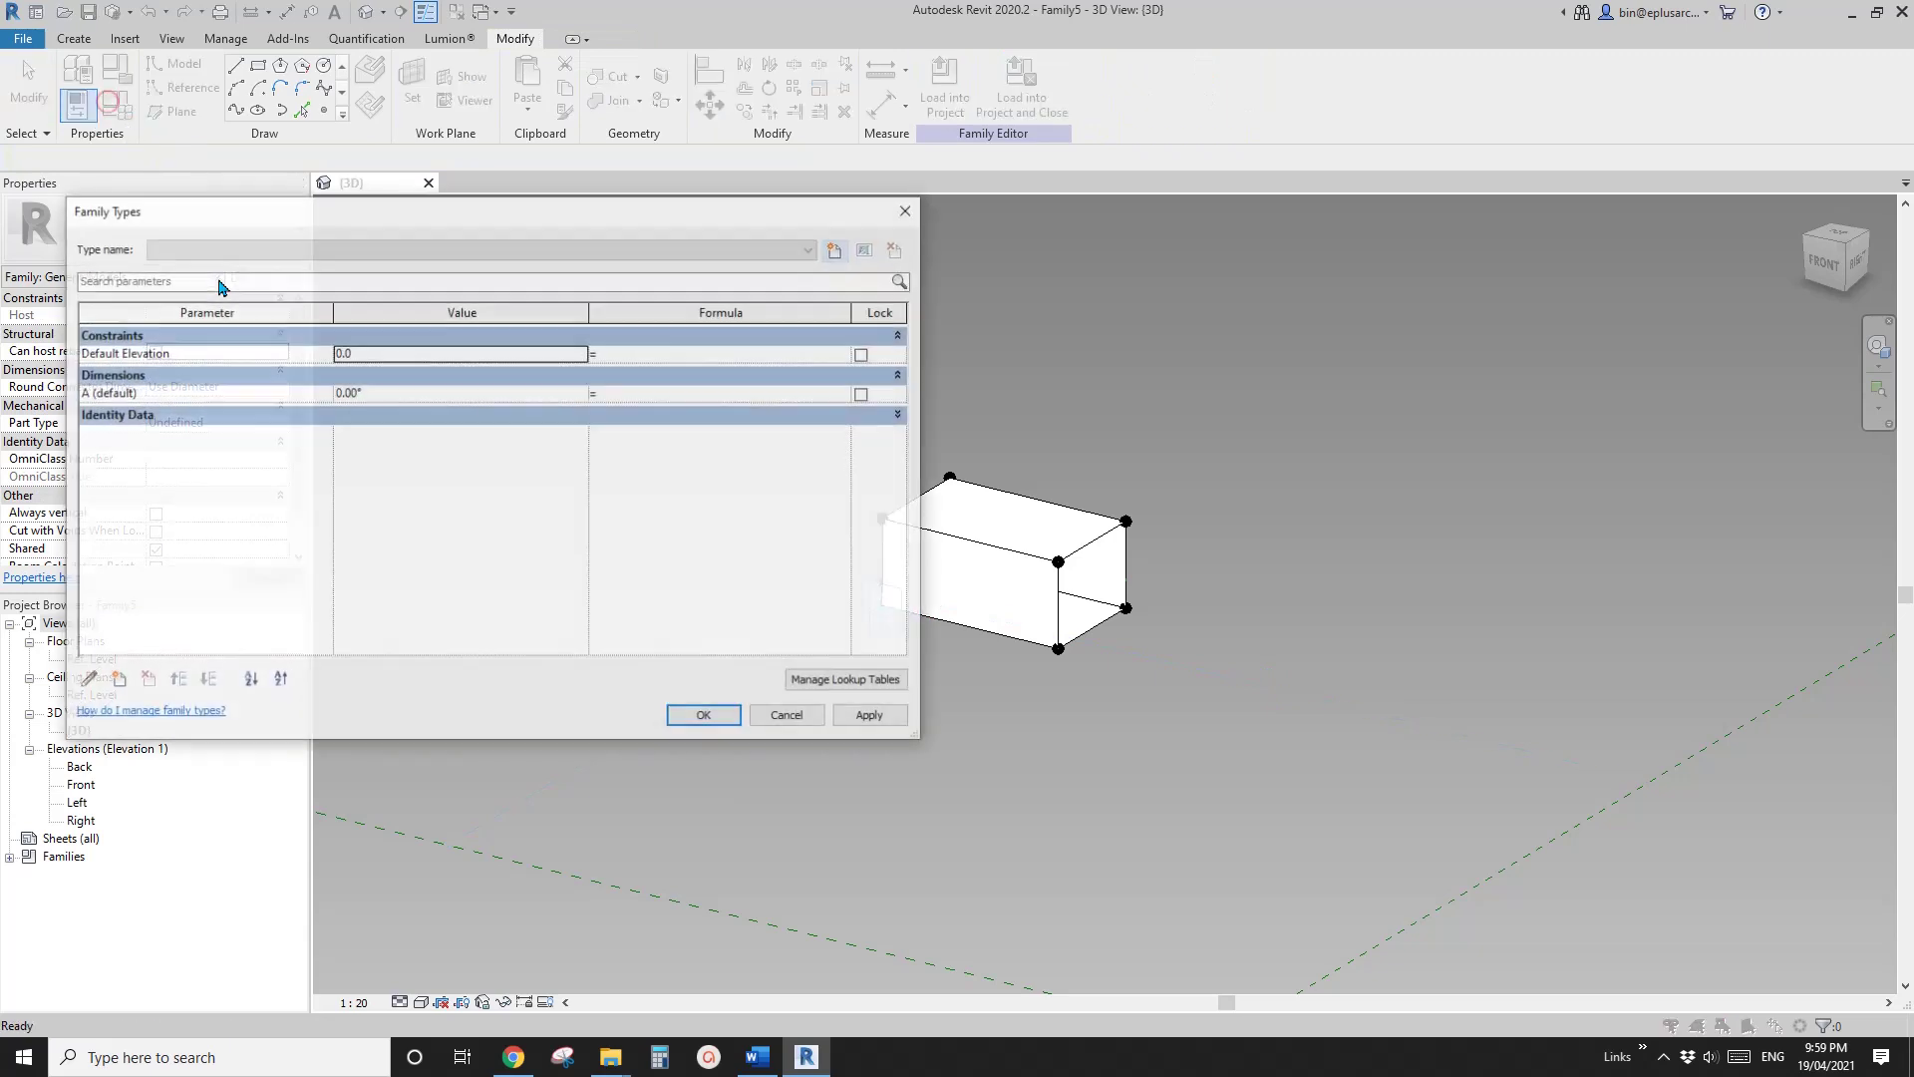
{"action": "left_click", "coordinate": [412, 393]}
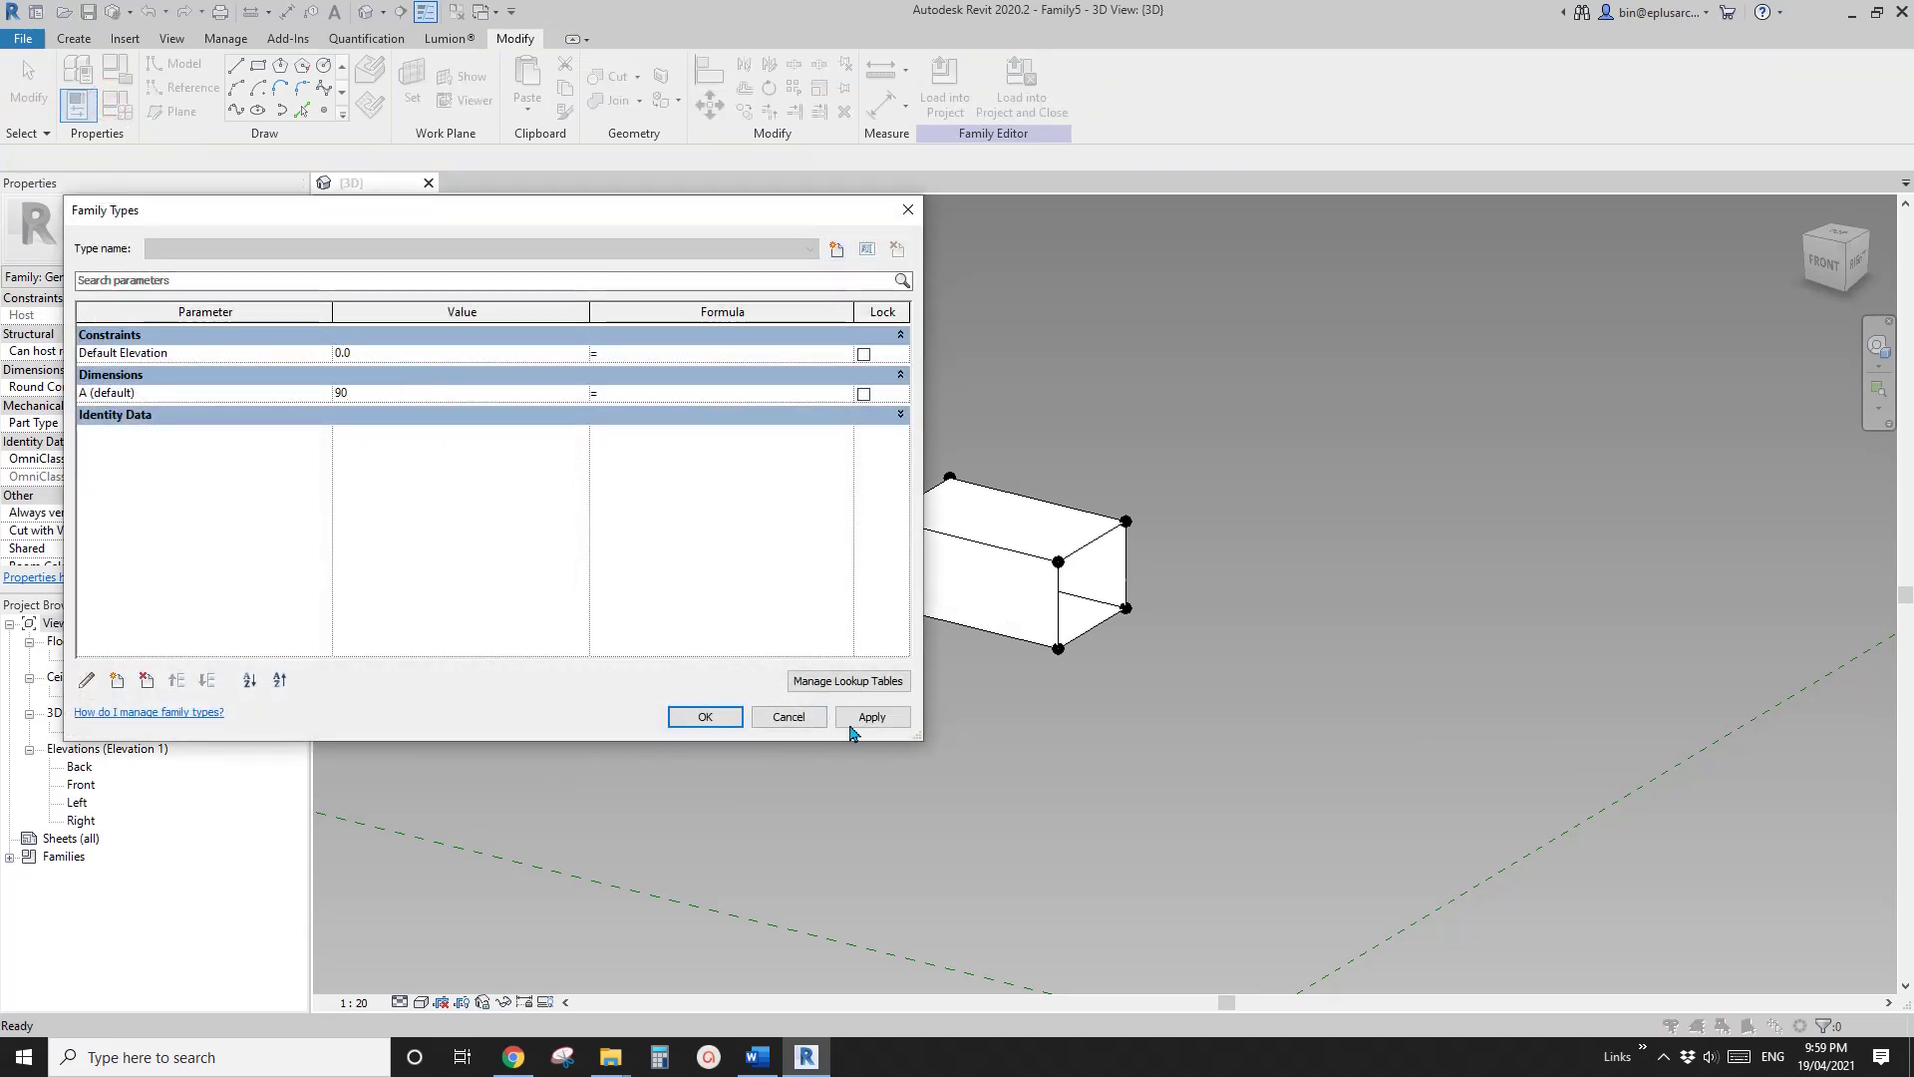
{"action": "left_click", "coordinate": [876, 722]}
{"action": "left_click", "coordinate": [444, 396]}
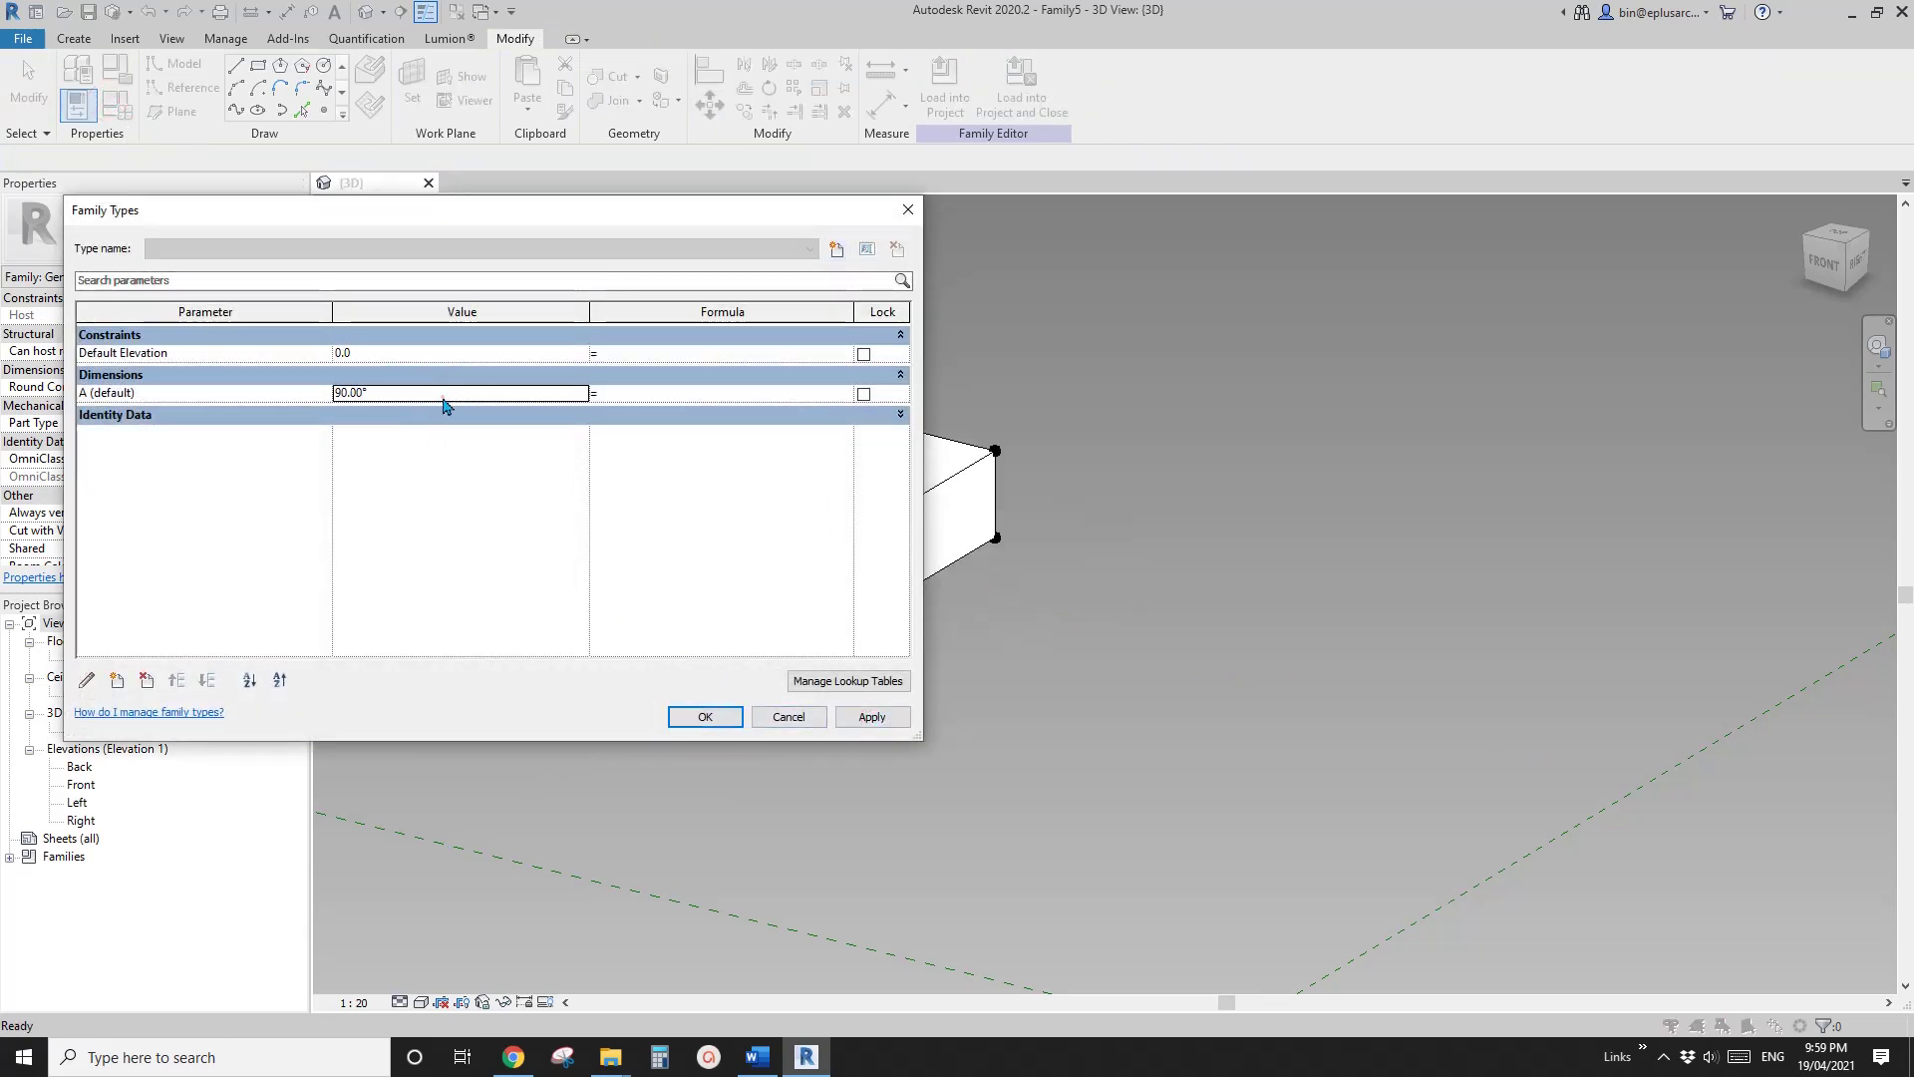
{"action": "left_click", "coordinate": [875, 717]}
{"action": "left_click", "coordinate": [705, 716]}
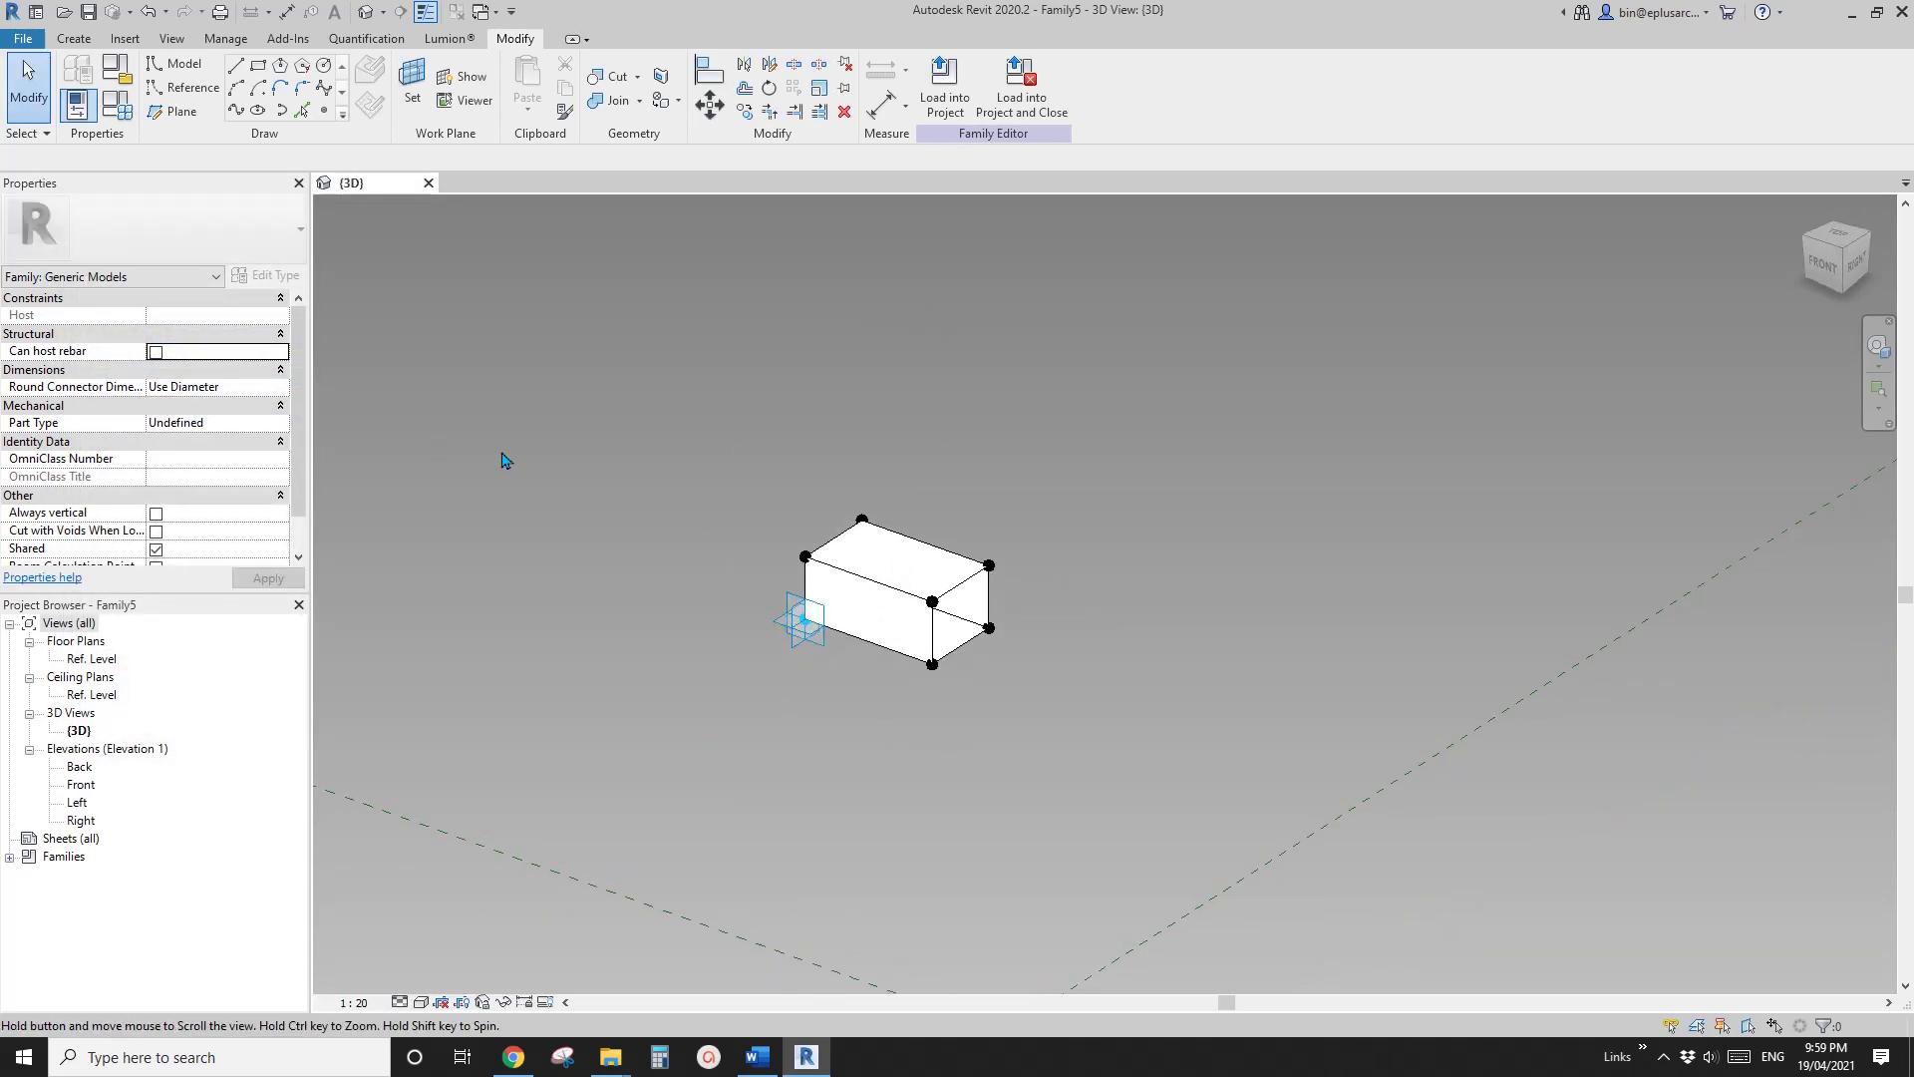
Step: Create a new Conceptual Mass from Metric Mass.rft and open its Level 1 floor plan
{"action": "middle_click_drag", "start_coordinate": [522, 461], "coordinate": [523, 458]}
{"action": "left_click", "coordinate": [23, 39]}
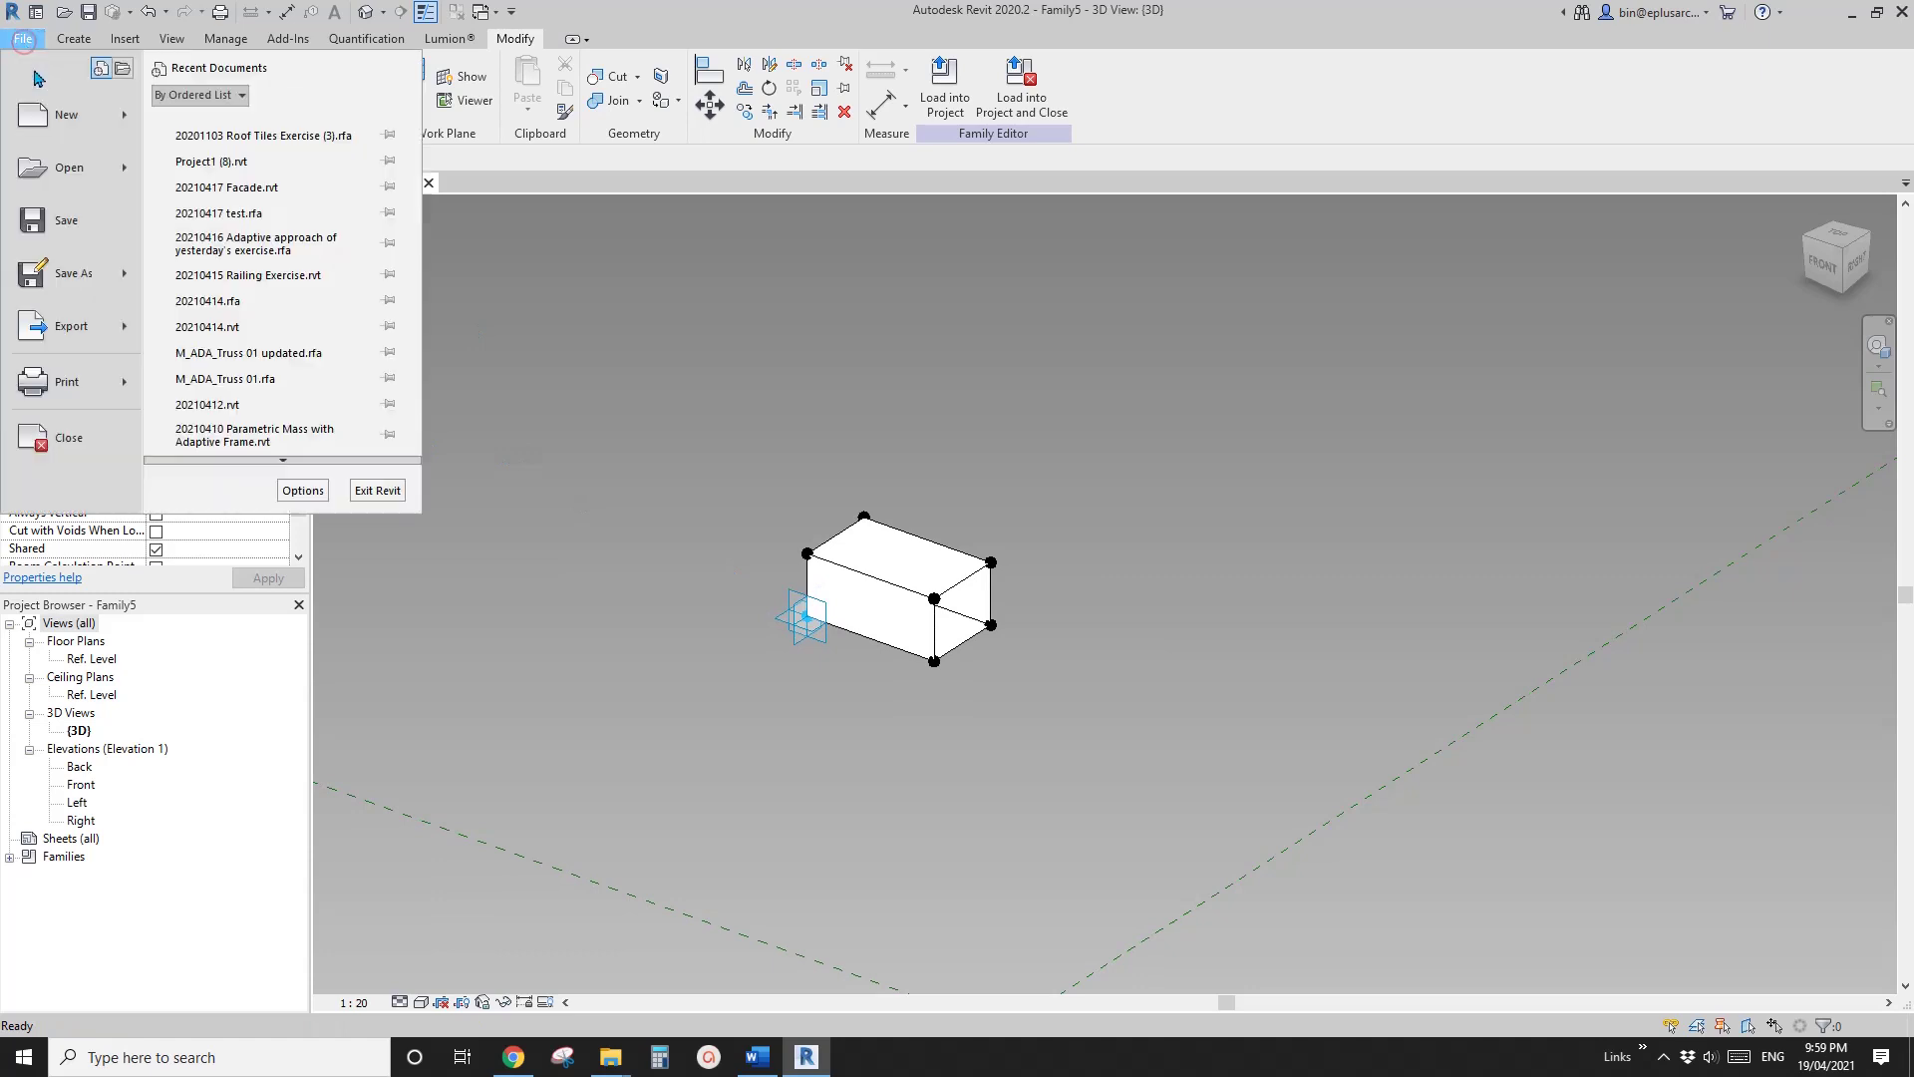
{"action": "left_click", "coordinate": [125, 117]}
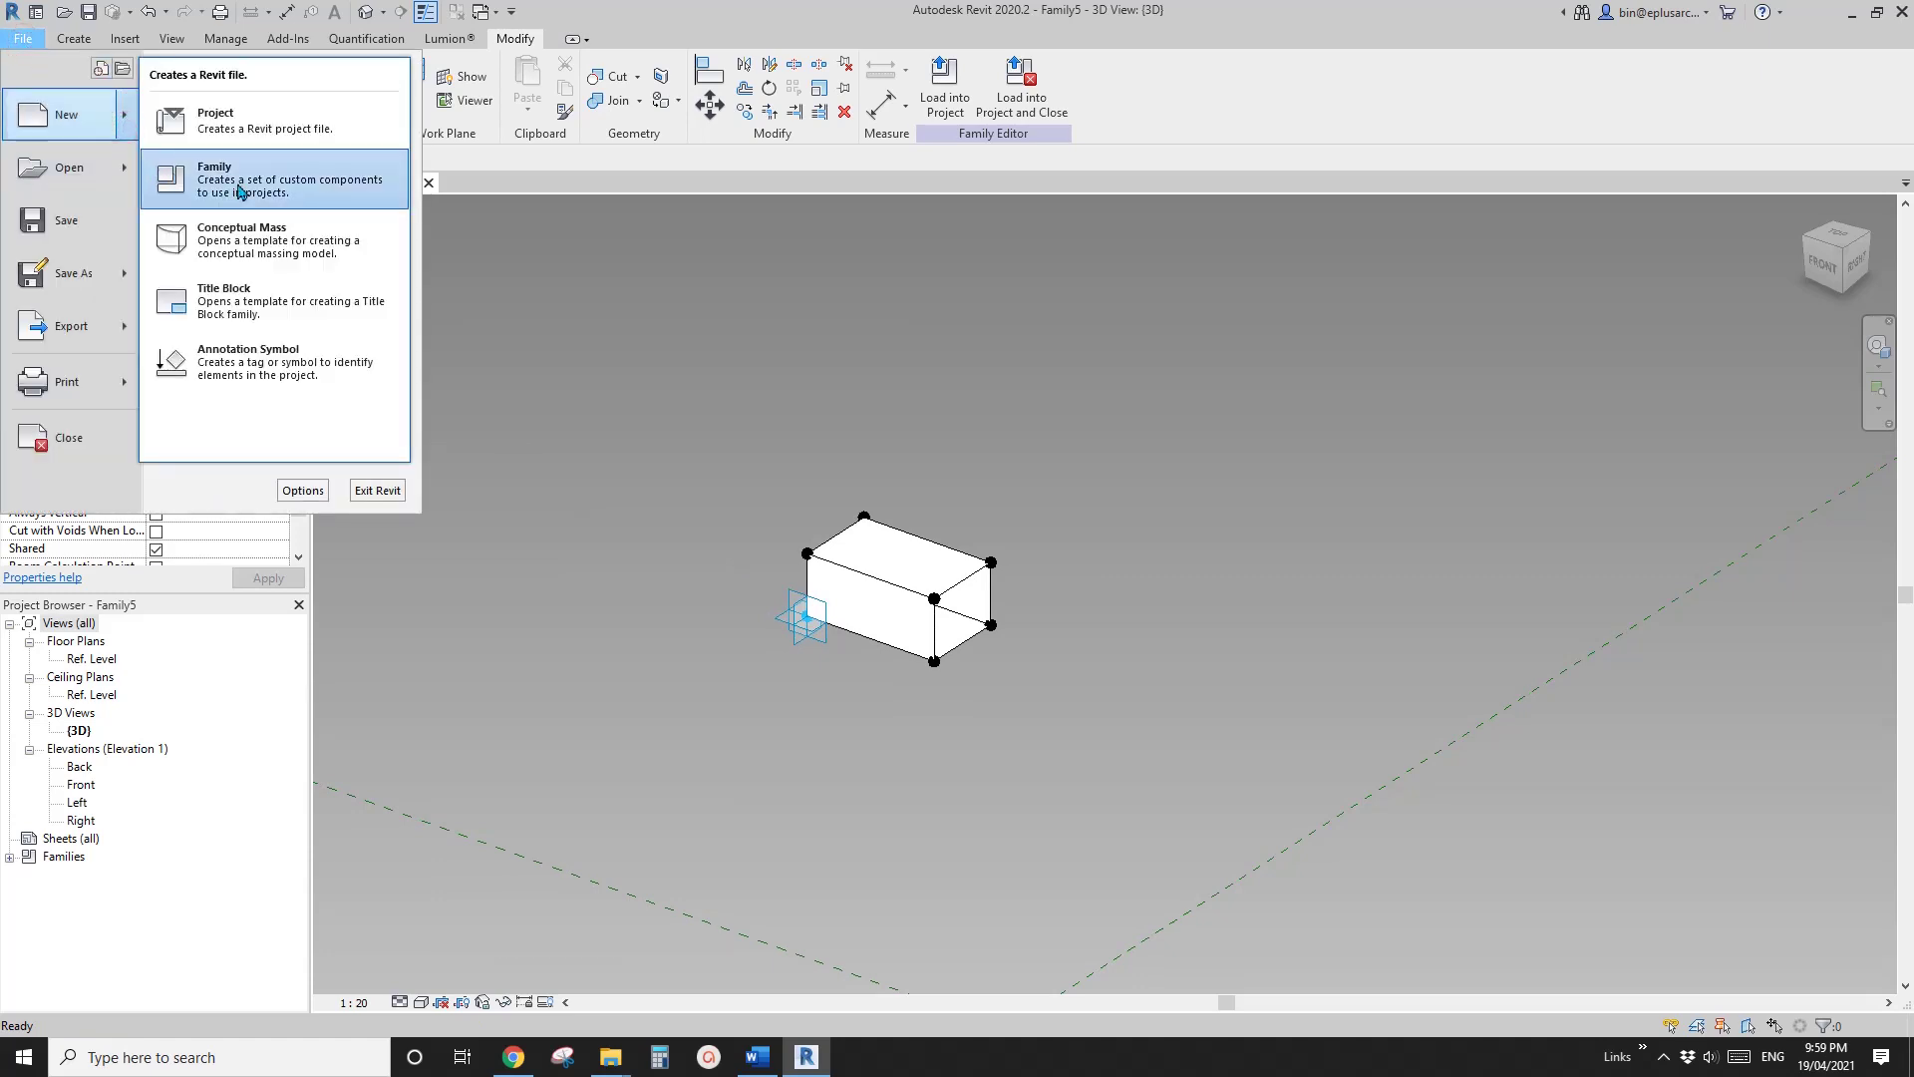
{"action": "left_click", "coordinate": [269, 247]}
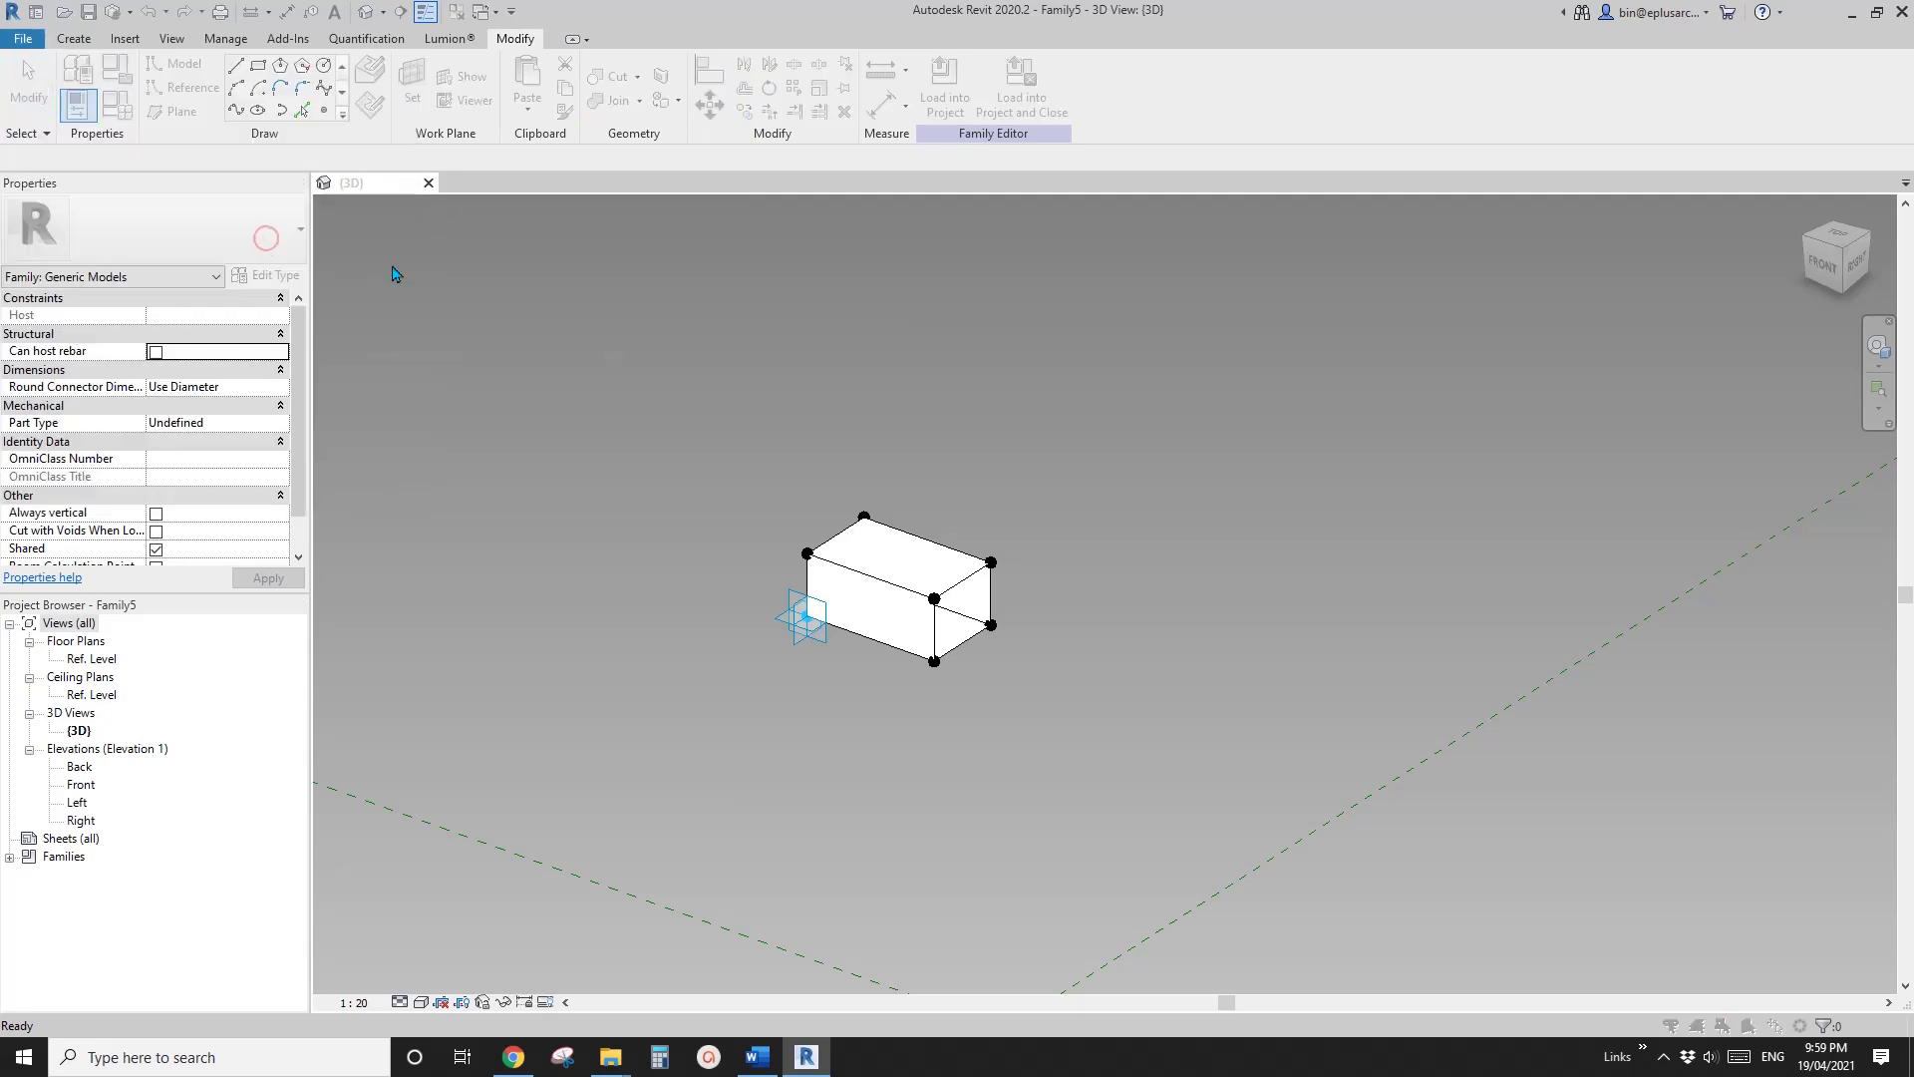
{"action": "double_click", "coordinate": [854, 299]}
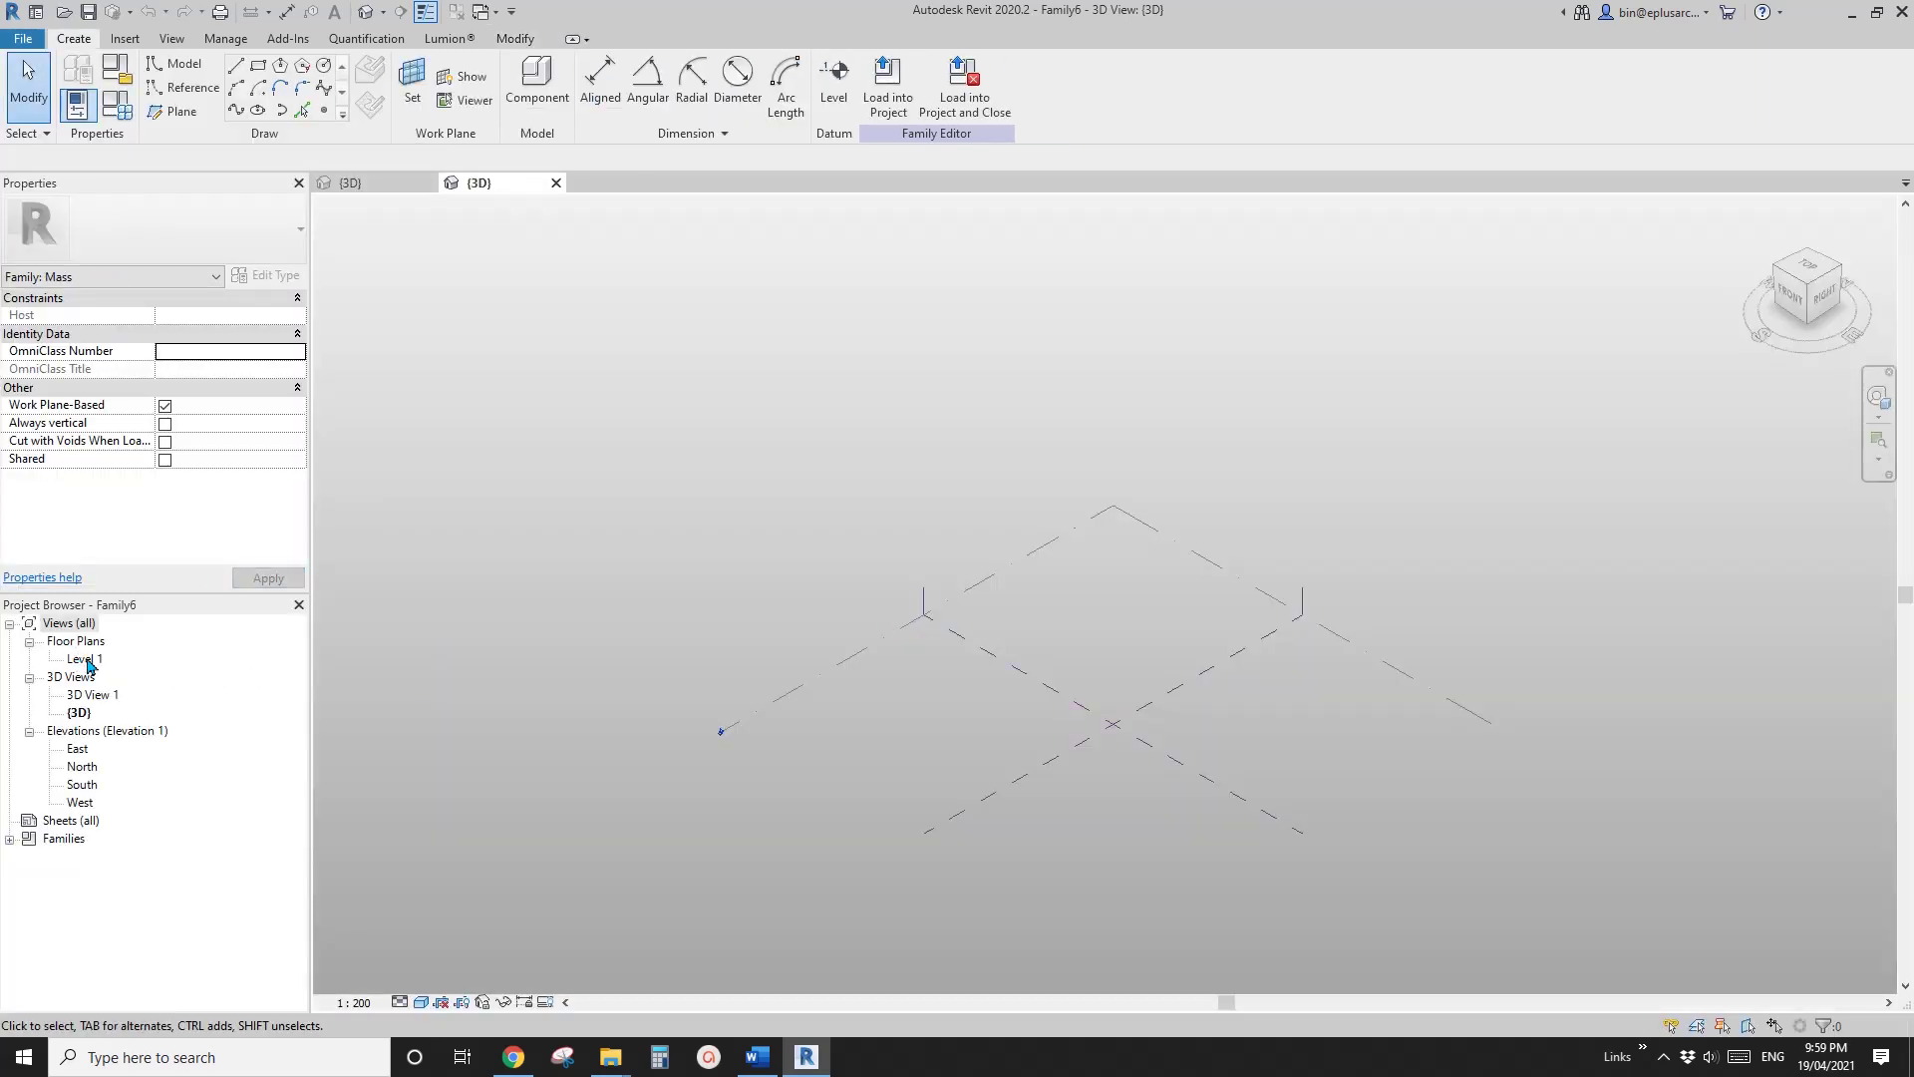
{"action": "double_click", "coordinate": [84, 659]}
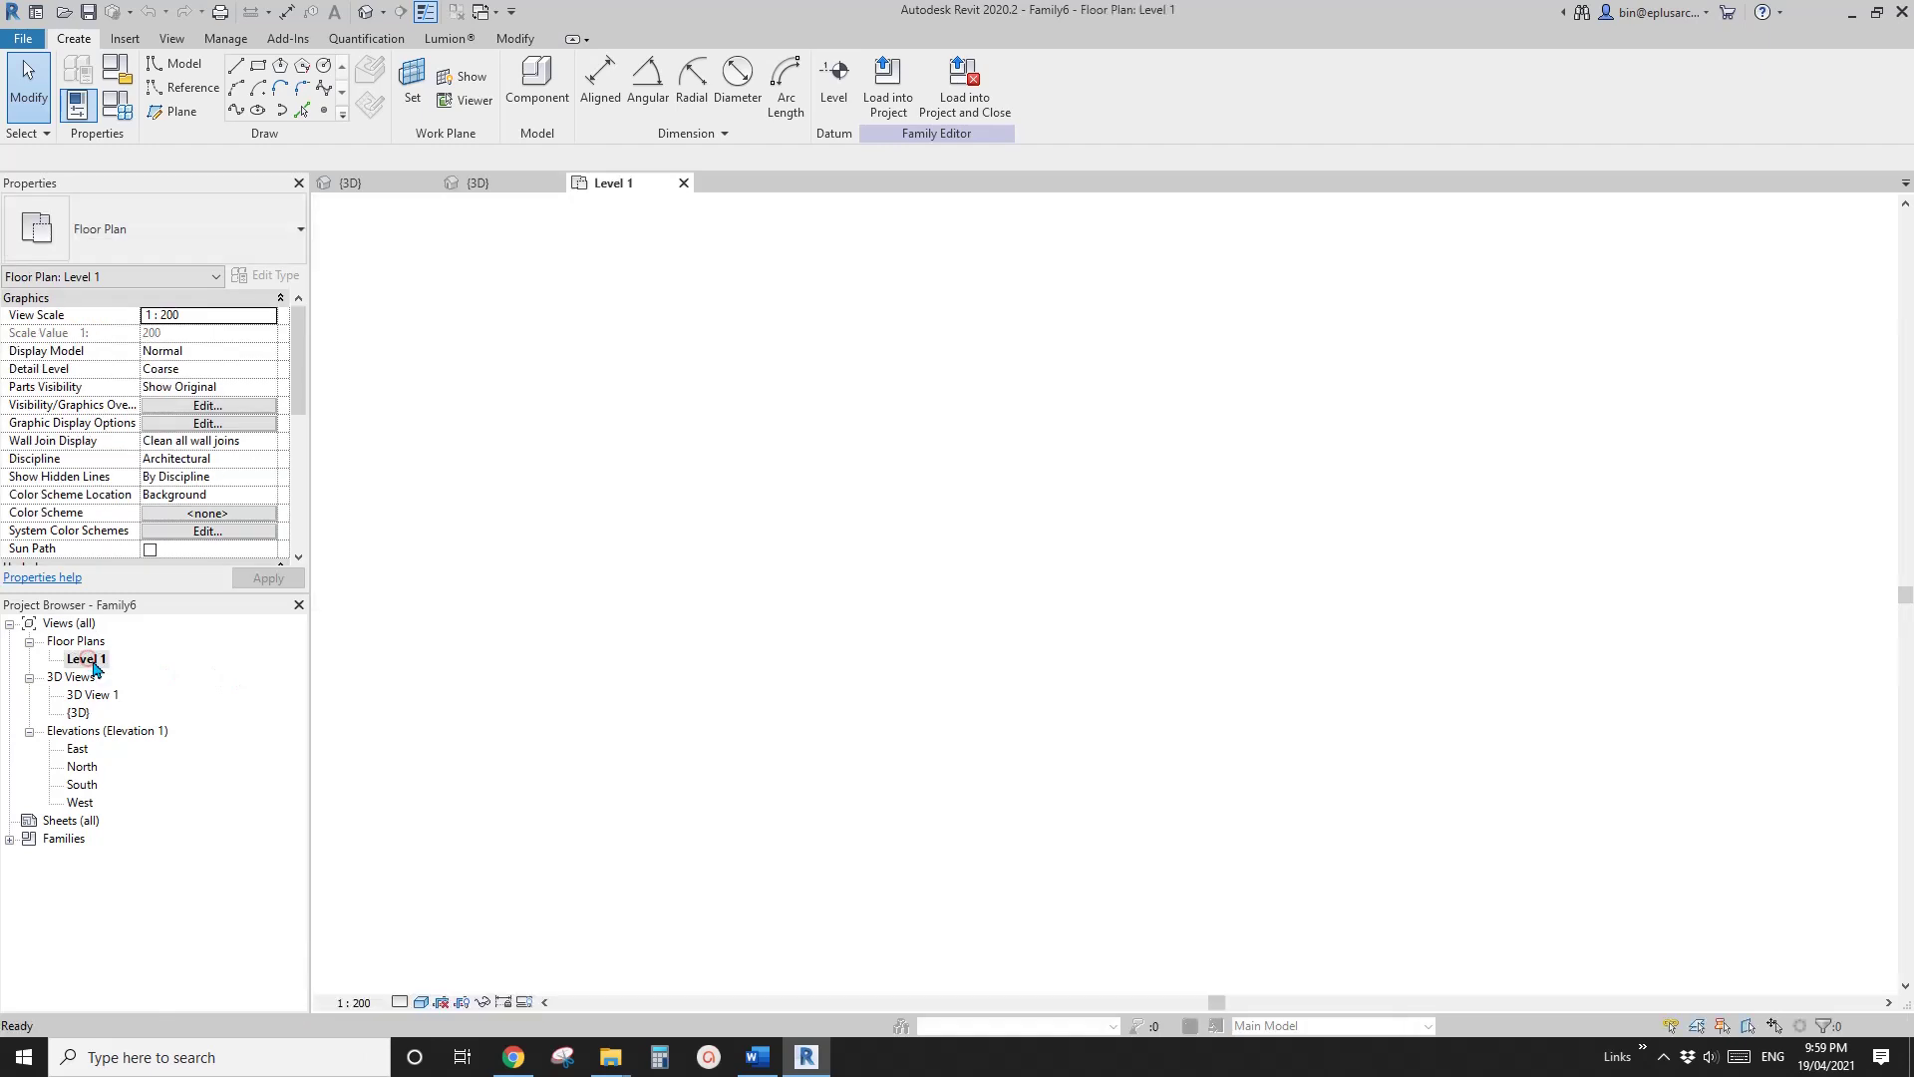
Step: Place a reference point on Level 1 and copy it 10000 to the side
{"action": "left_click", "coordinate": [325, 116]}
{"action": "left_click", "coordinate": [740, 459]}
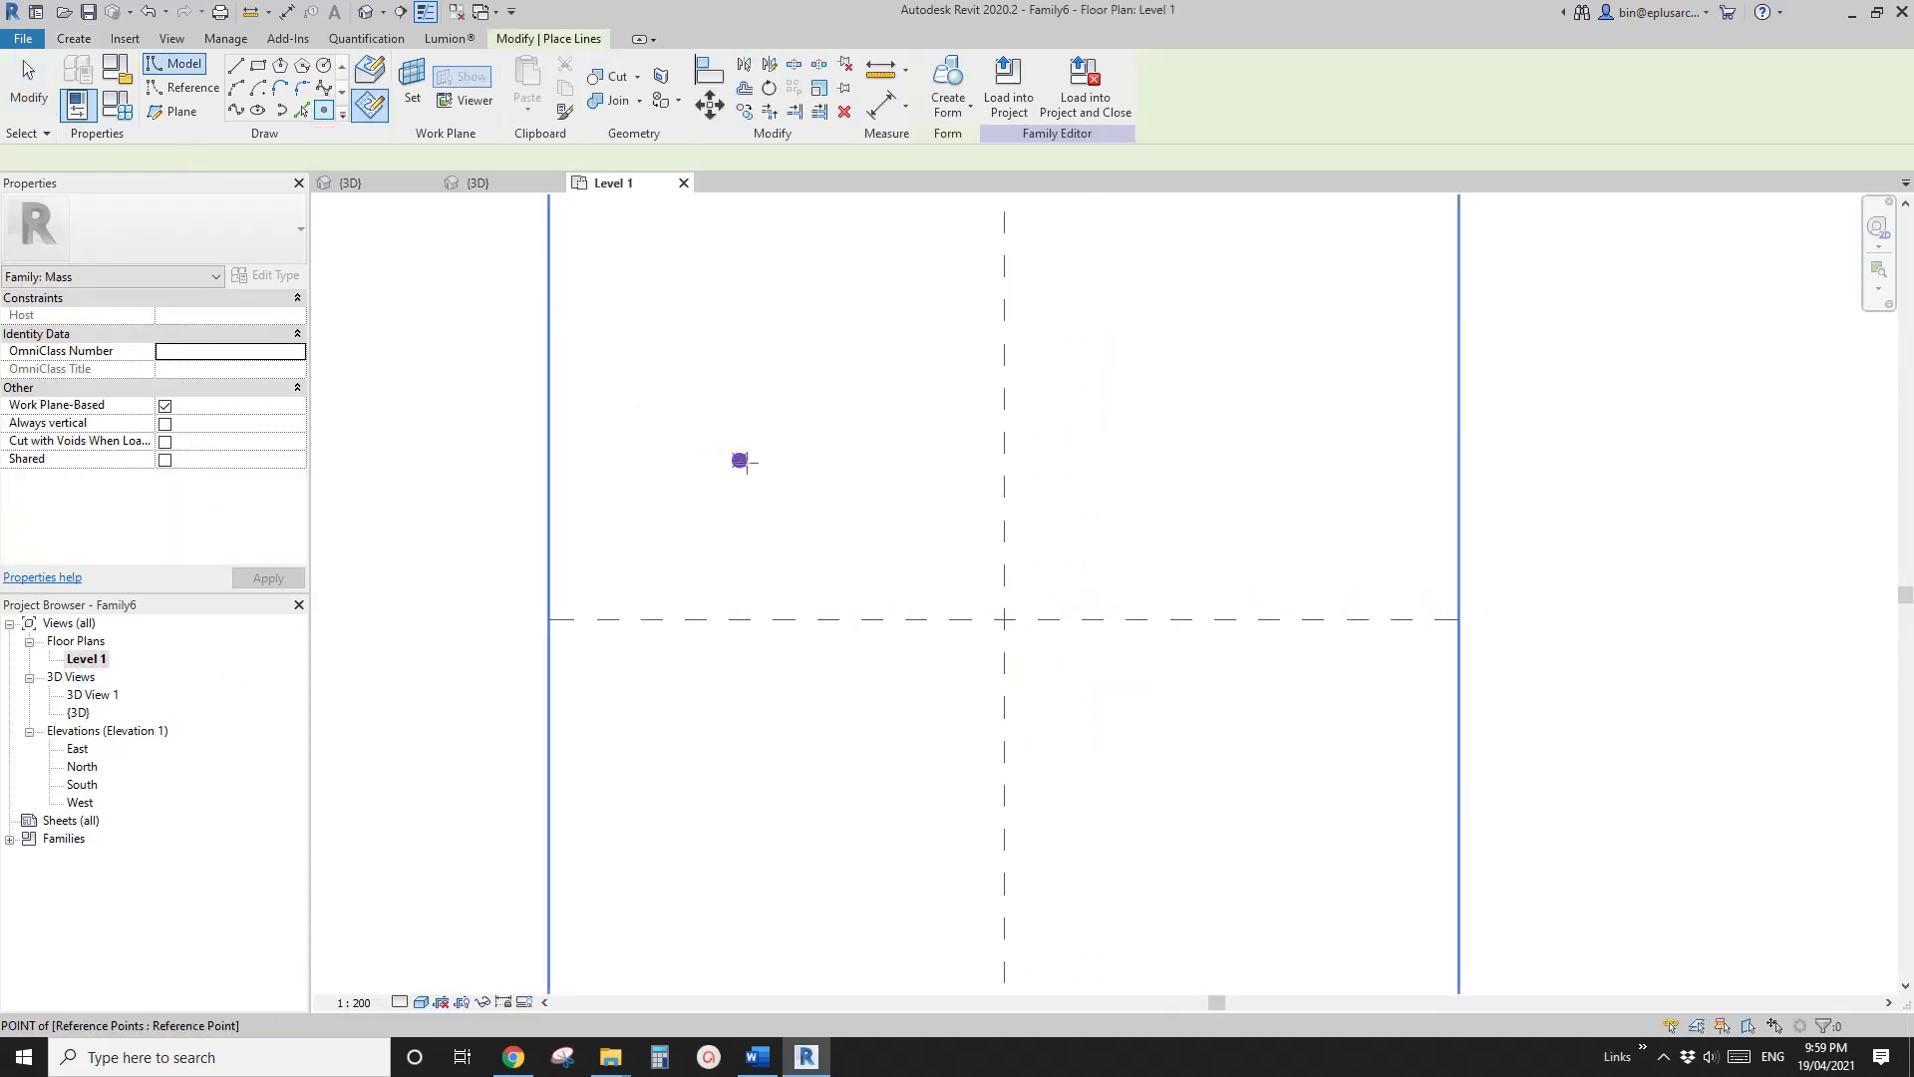
{"action": "key", "text": "Escape"}
{"action": "left_click", "coordinate": [740, 461]}
{"action": "key", "text": "c"}
{"action": "key", "text": "o"}
{"action": "left_click", "coordinate": [735, 397]}
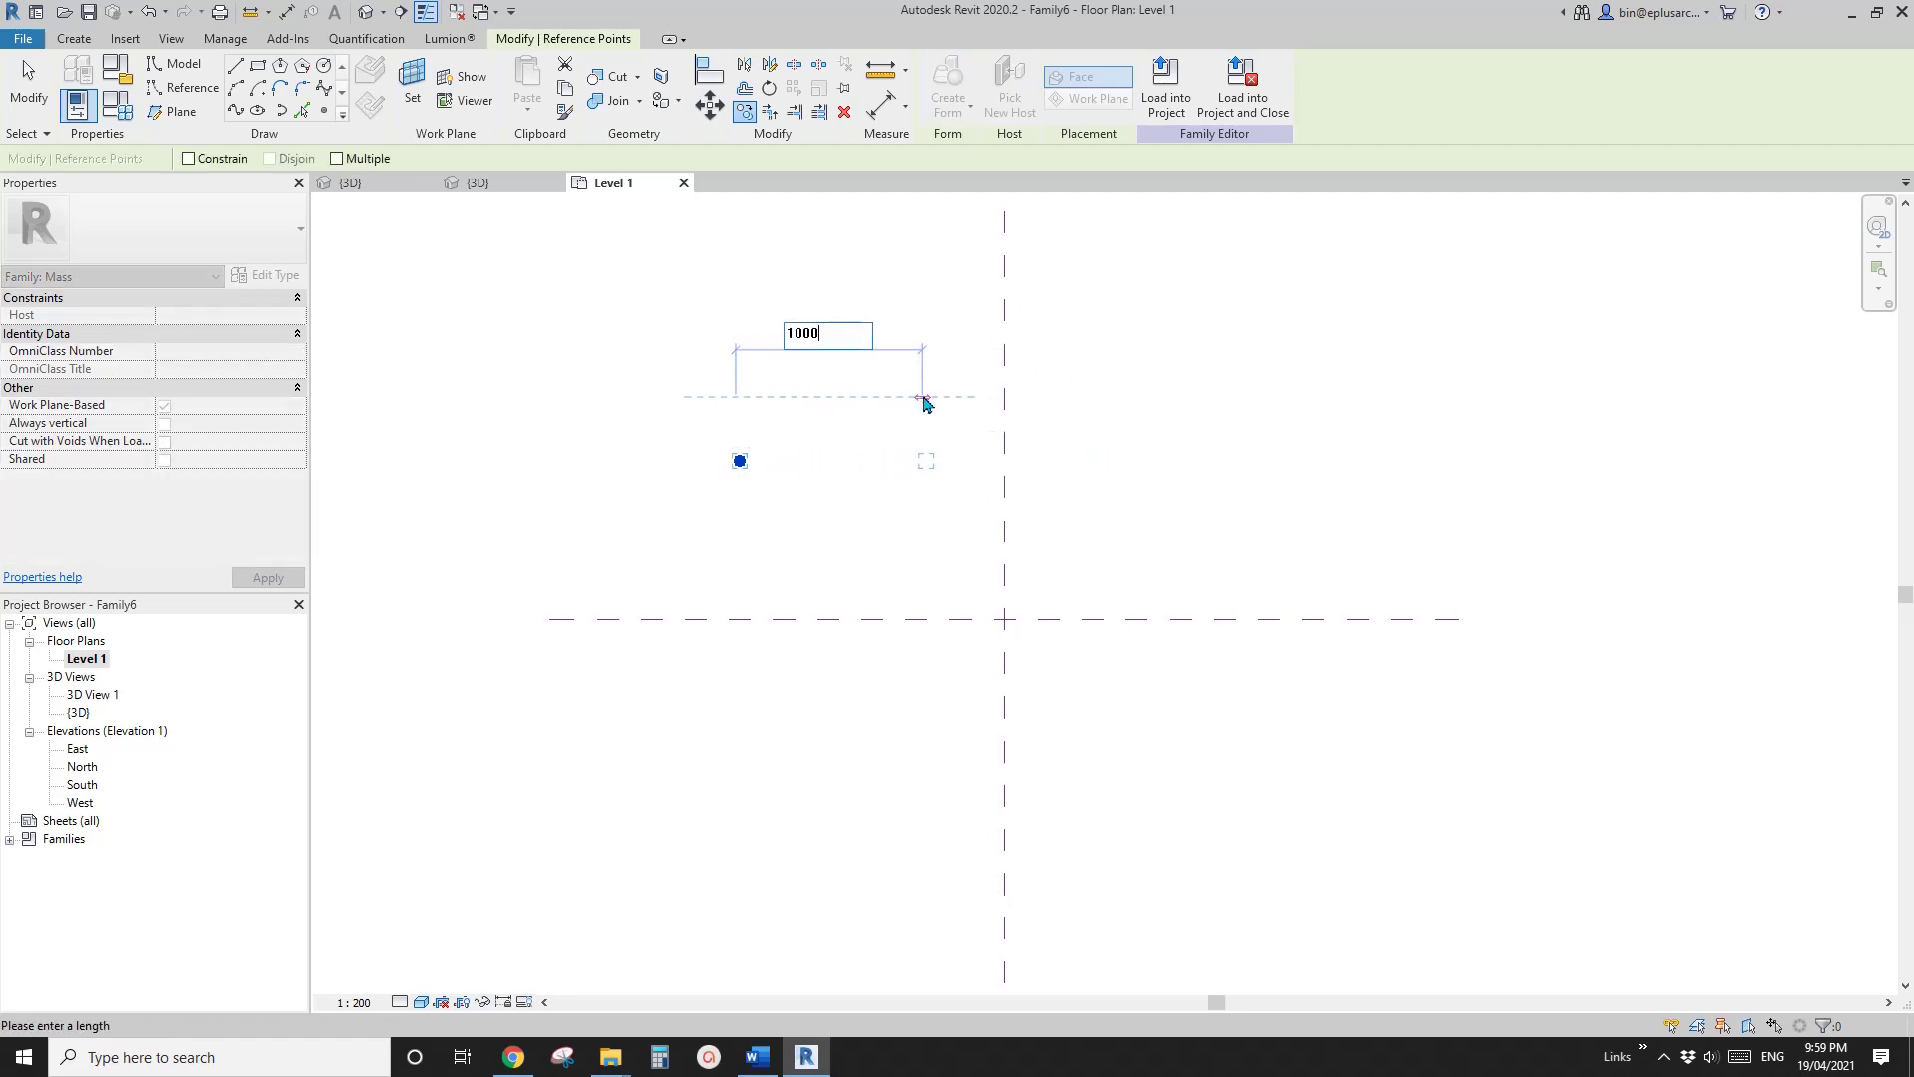
{"action": "key", "text": "Return"}
{"action": "key", "text": "Escape"}
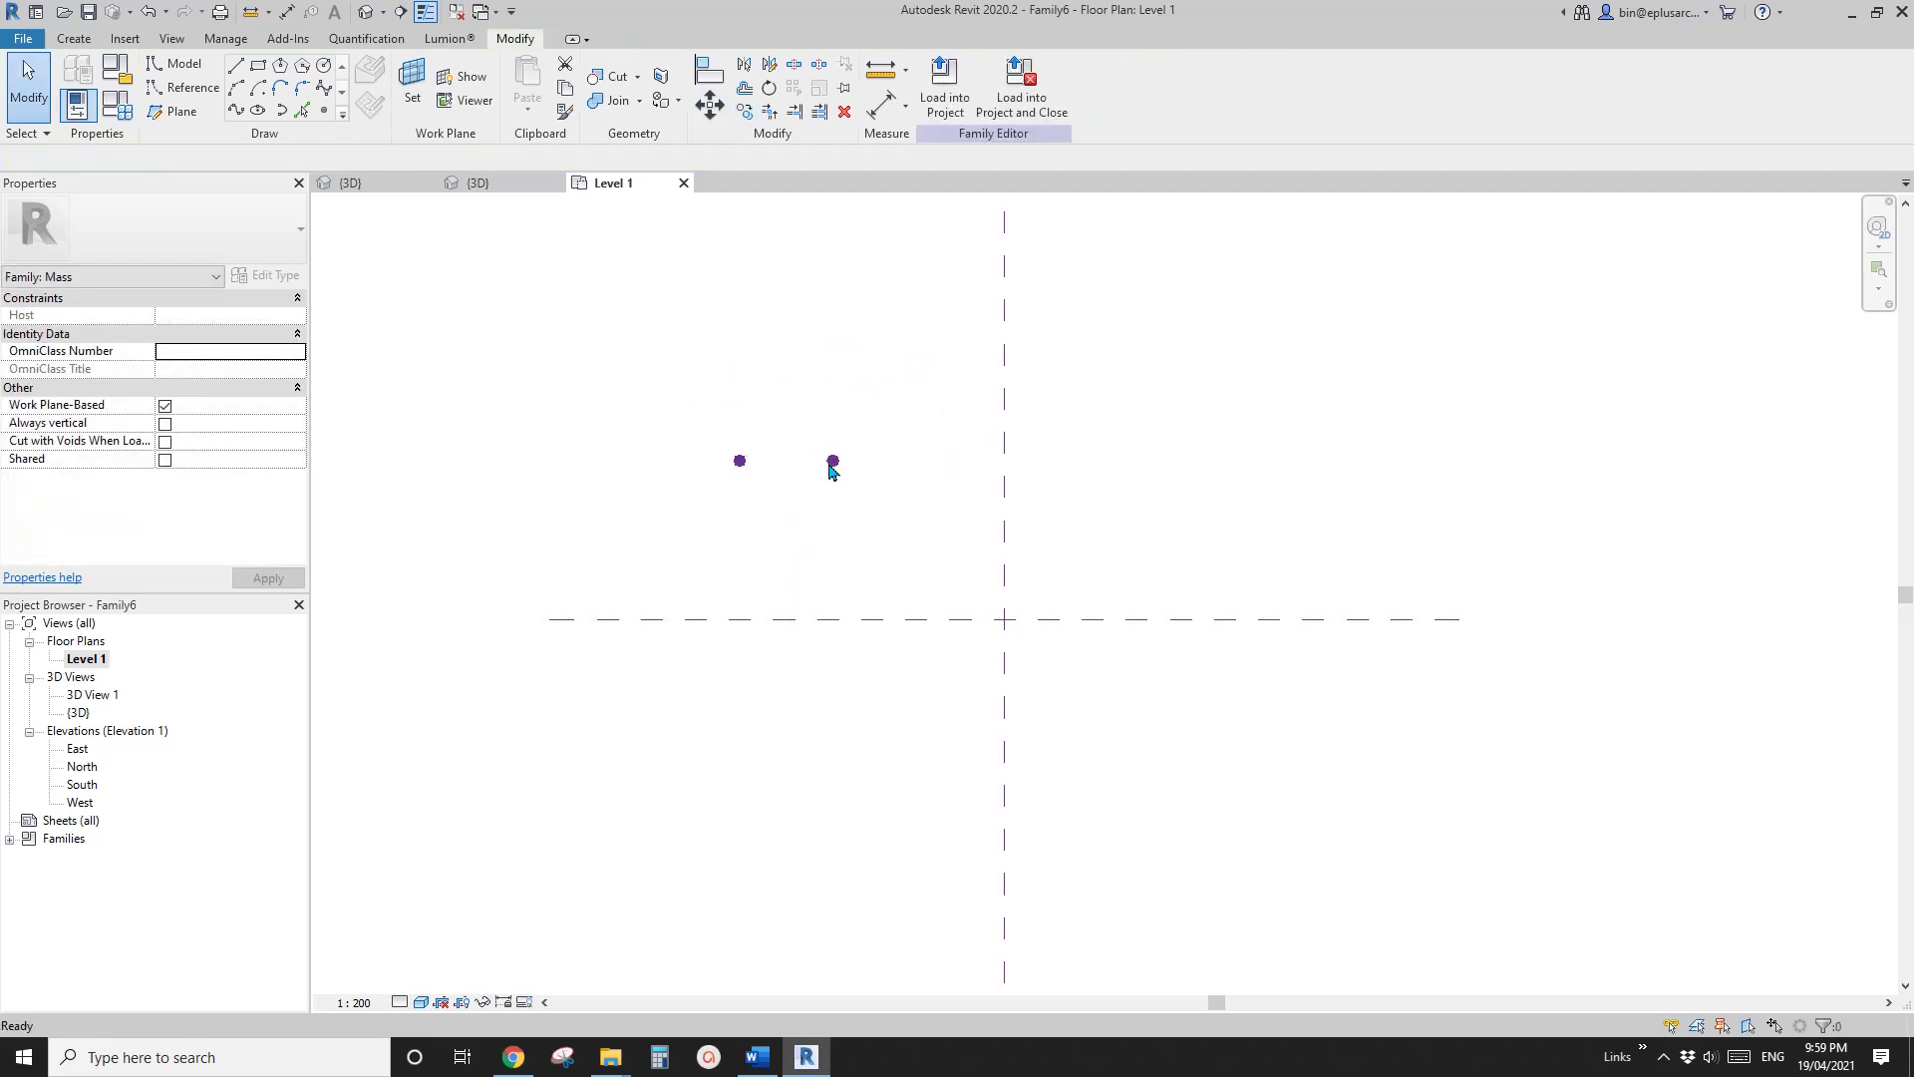
Step: Copy the new point another 10000 to complete a row of three
{"action": "left_click", "coordinate": [834, 460]}
{"action": "key", "text": "o"}
{"action": "left_click", "coordinate": [819, 396]}
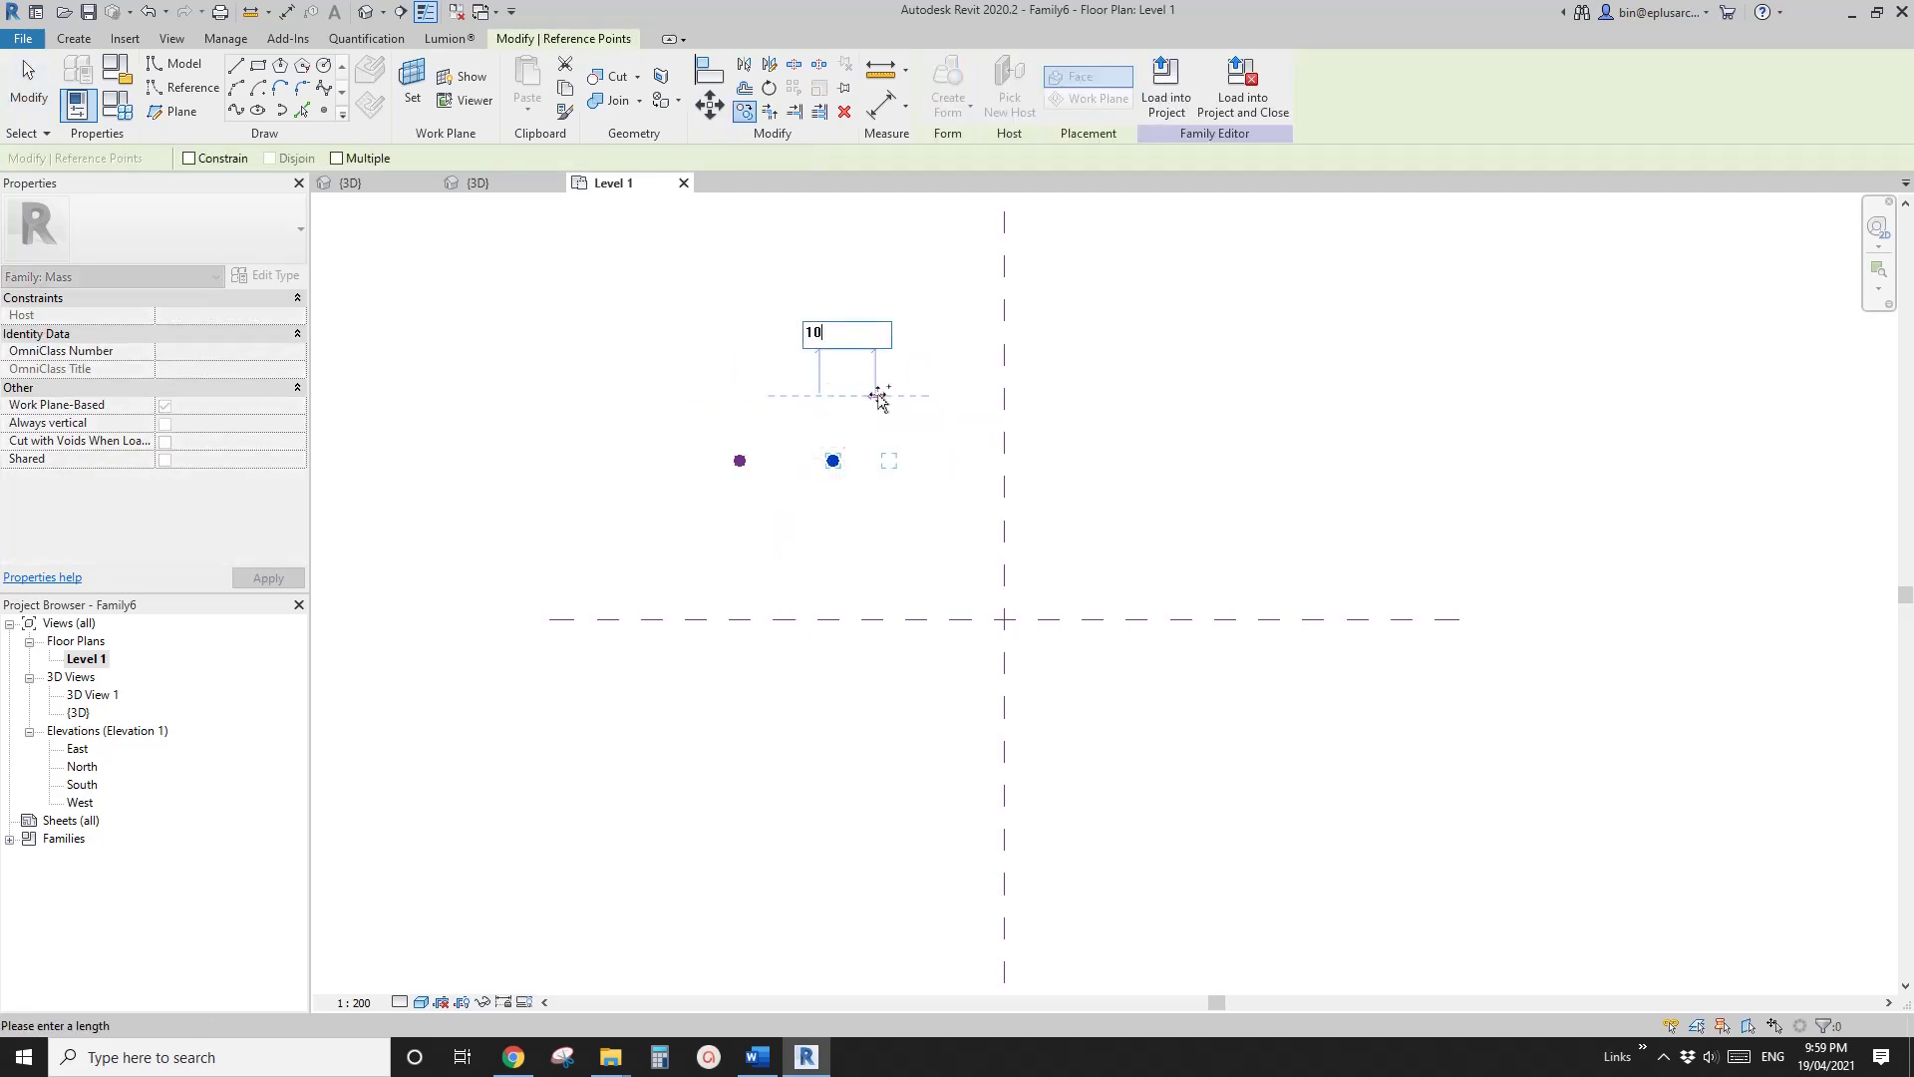
{"action": "type", "text": "10000"}
{"action": "key", "text": "Return"}
{"action": "key", "text": "Escape"}
{"action": "scroll", "coordinate": [887, 413], "scroll_direction": "up", "scroll_amount": 3}
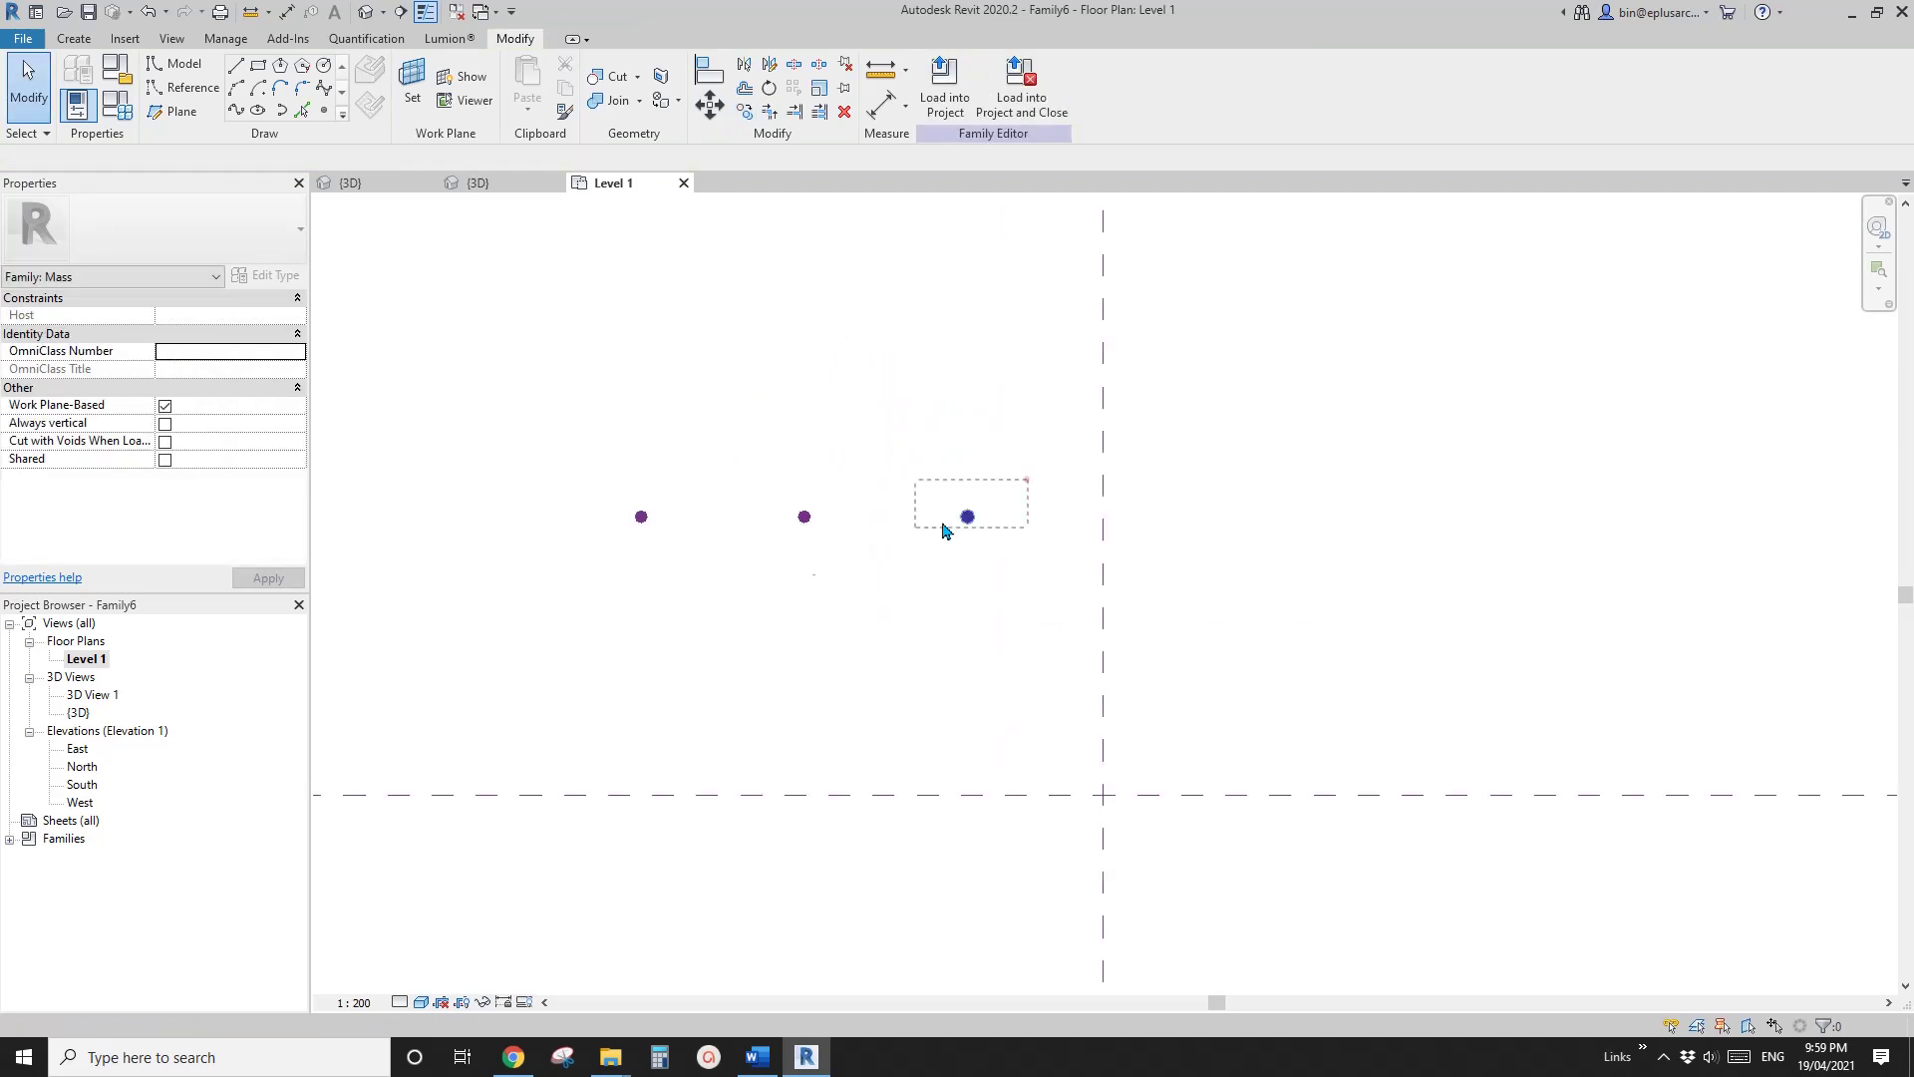
Step: Copy the three-point row 1000 alongside the original
{"action": "left_click_drag", "start_coordinate": [571, 576], "coordinate": [574, 573]}
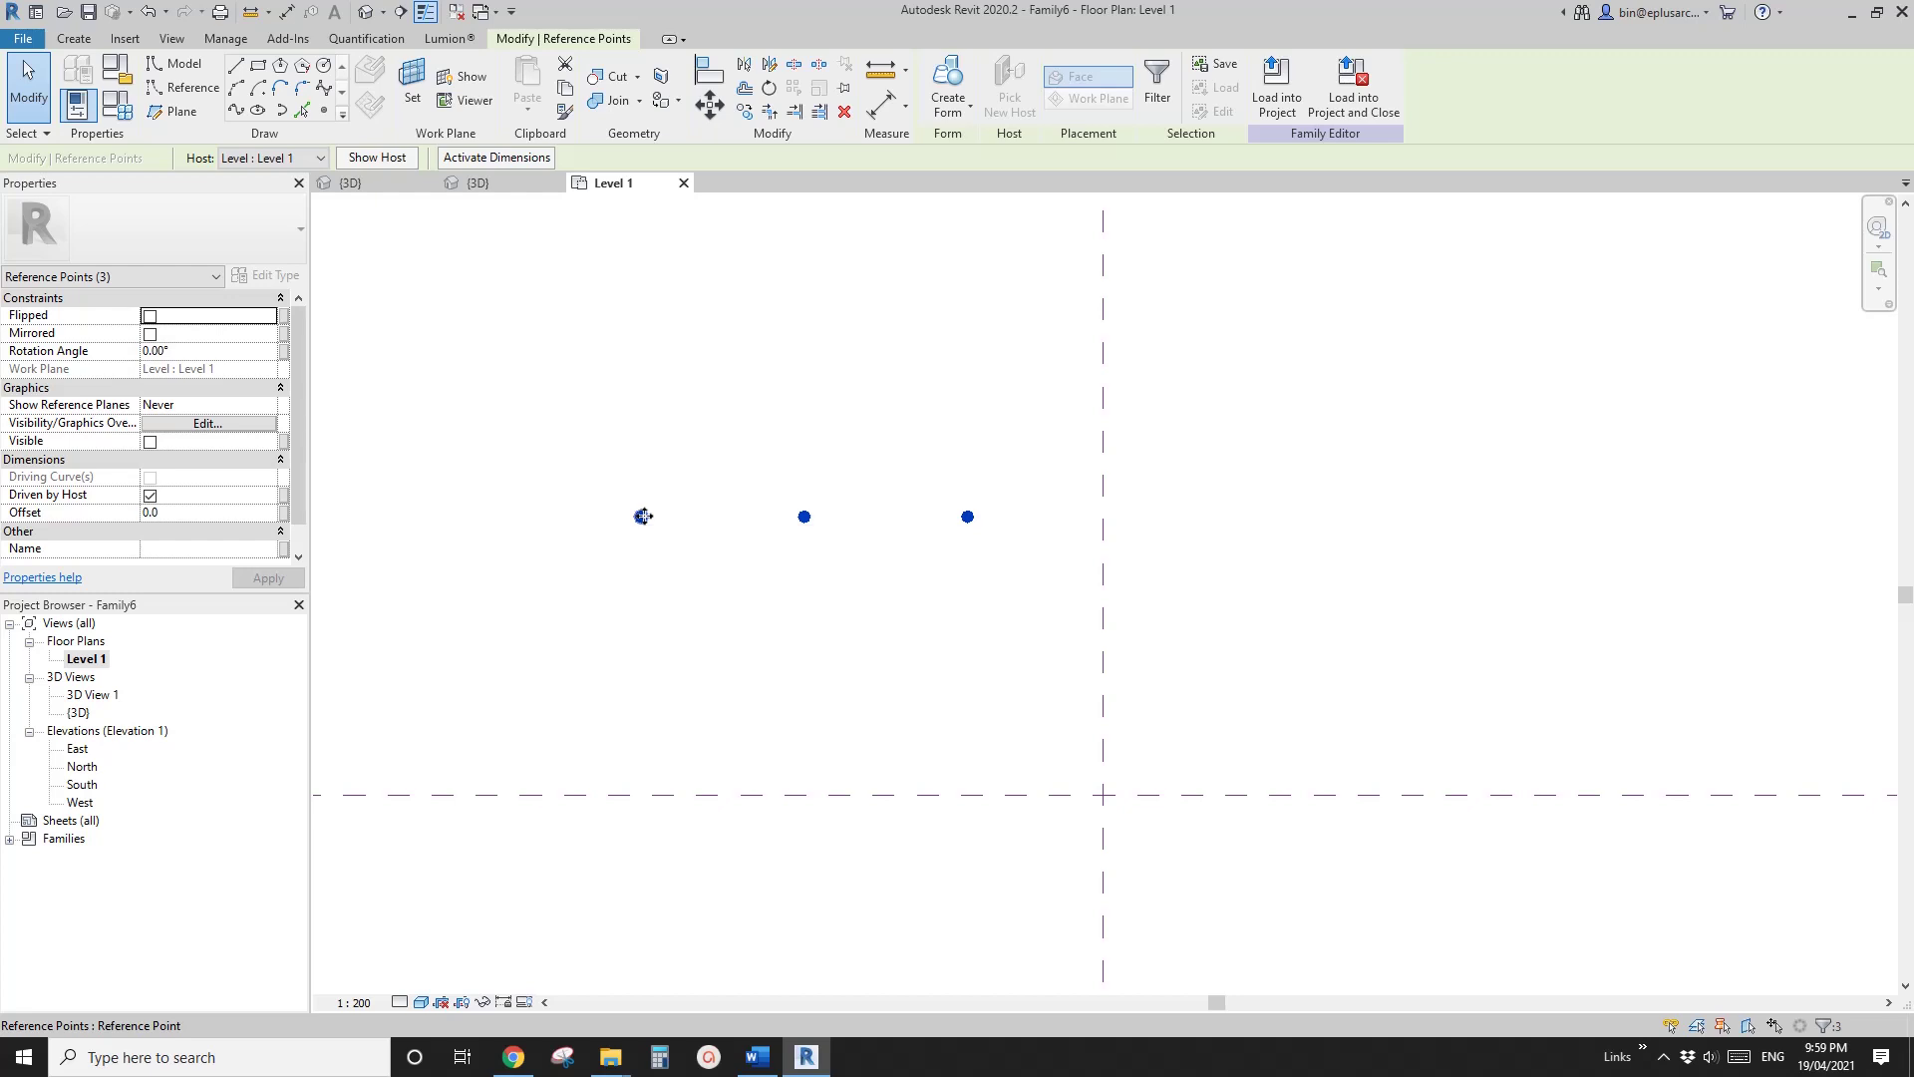
{"action": "key", "text": "c"}
{"action": "left_click", "coordinate": [686, 516]}
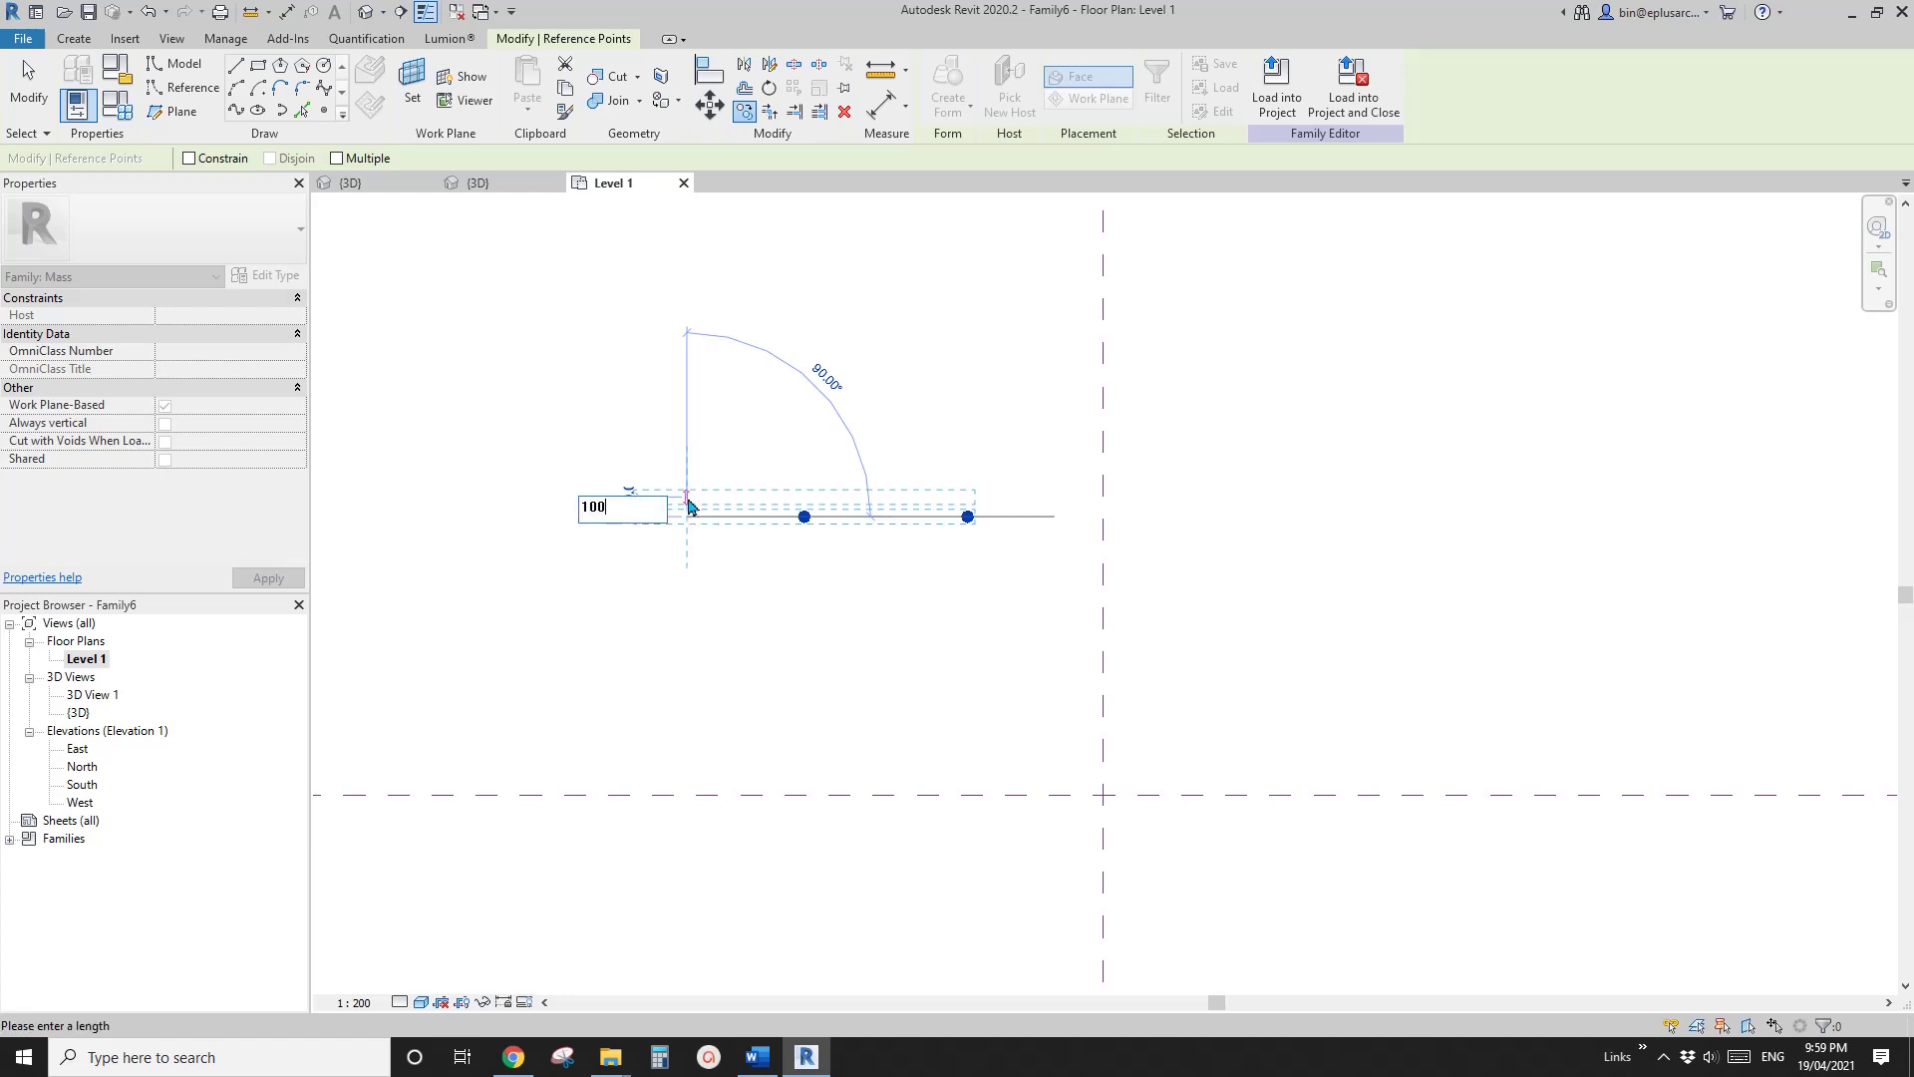
{"action": "key", "text": "Return"}
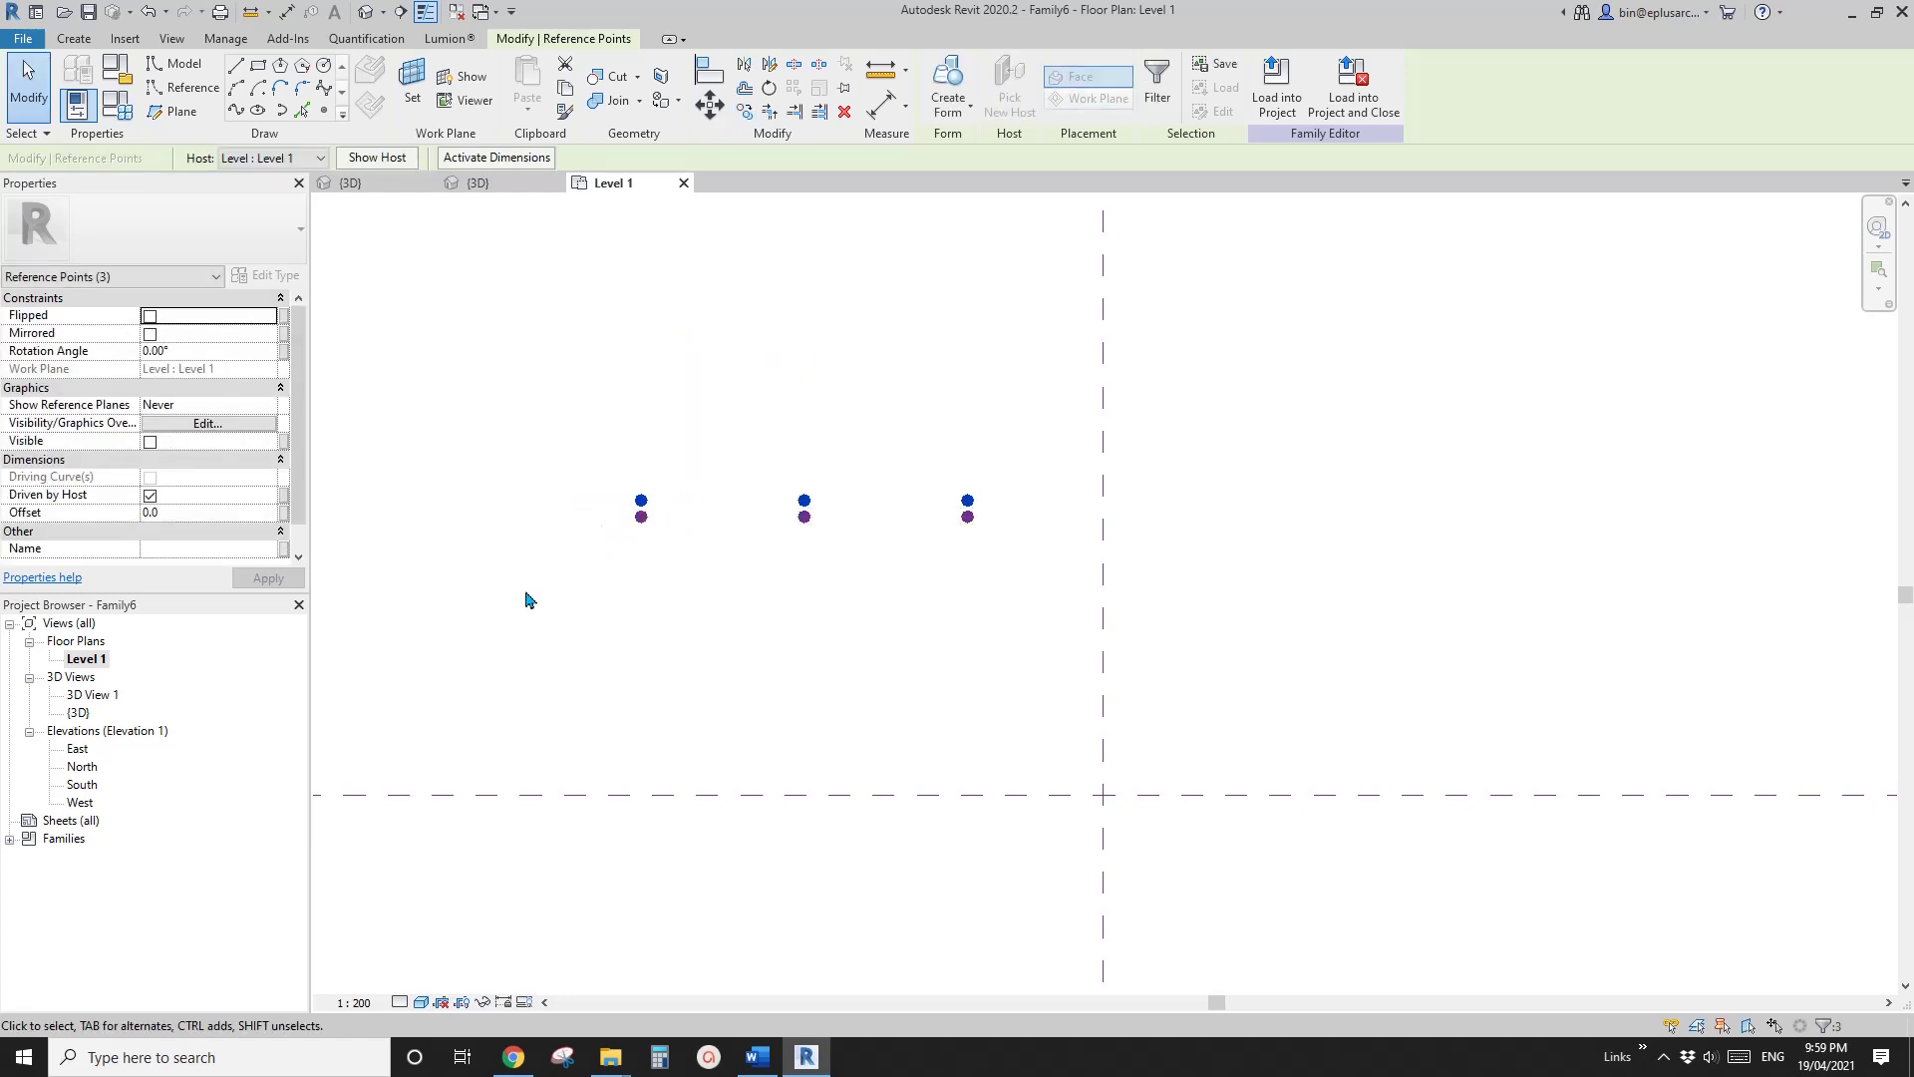
Step: In the South elevation, copy the selected points 5000 upward
{"action": "double_click", "coordinate": [82, 784]}
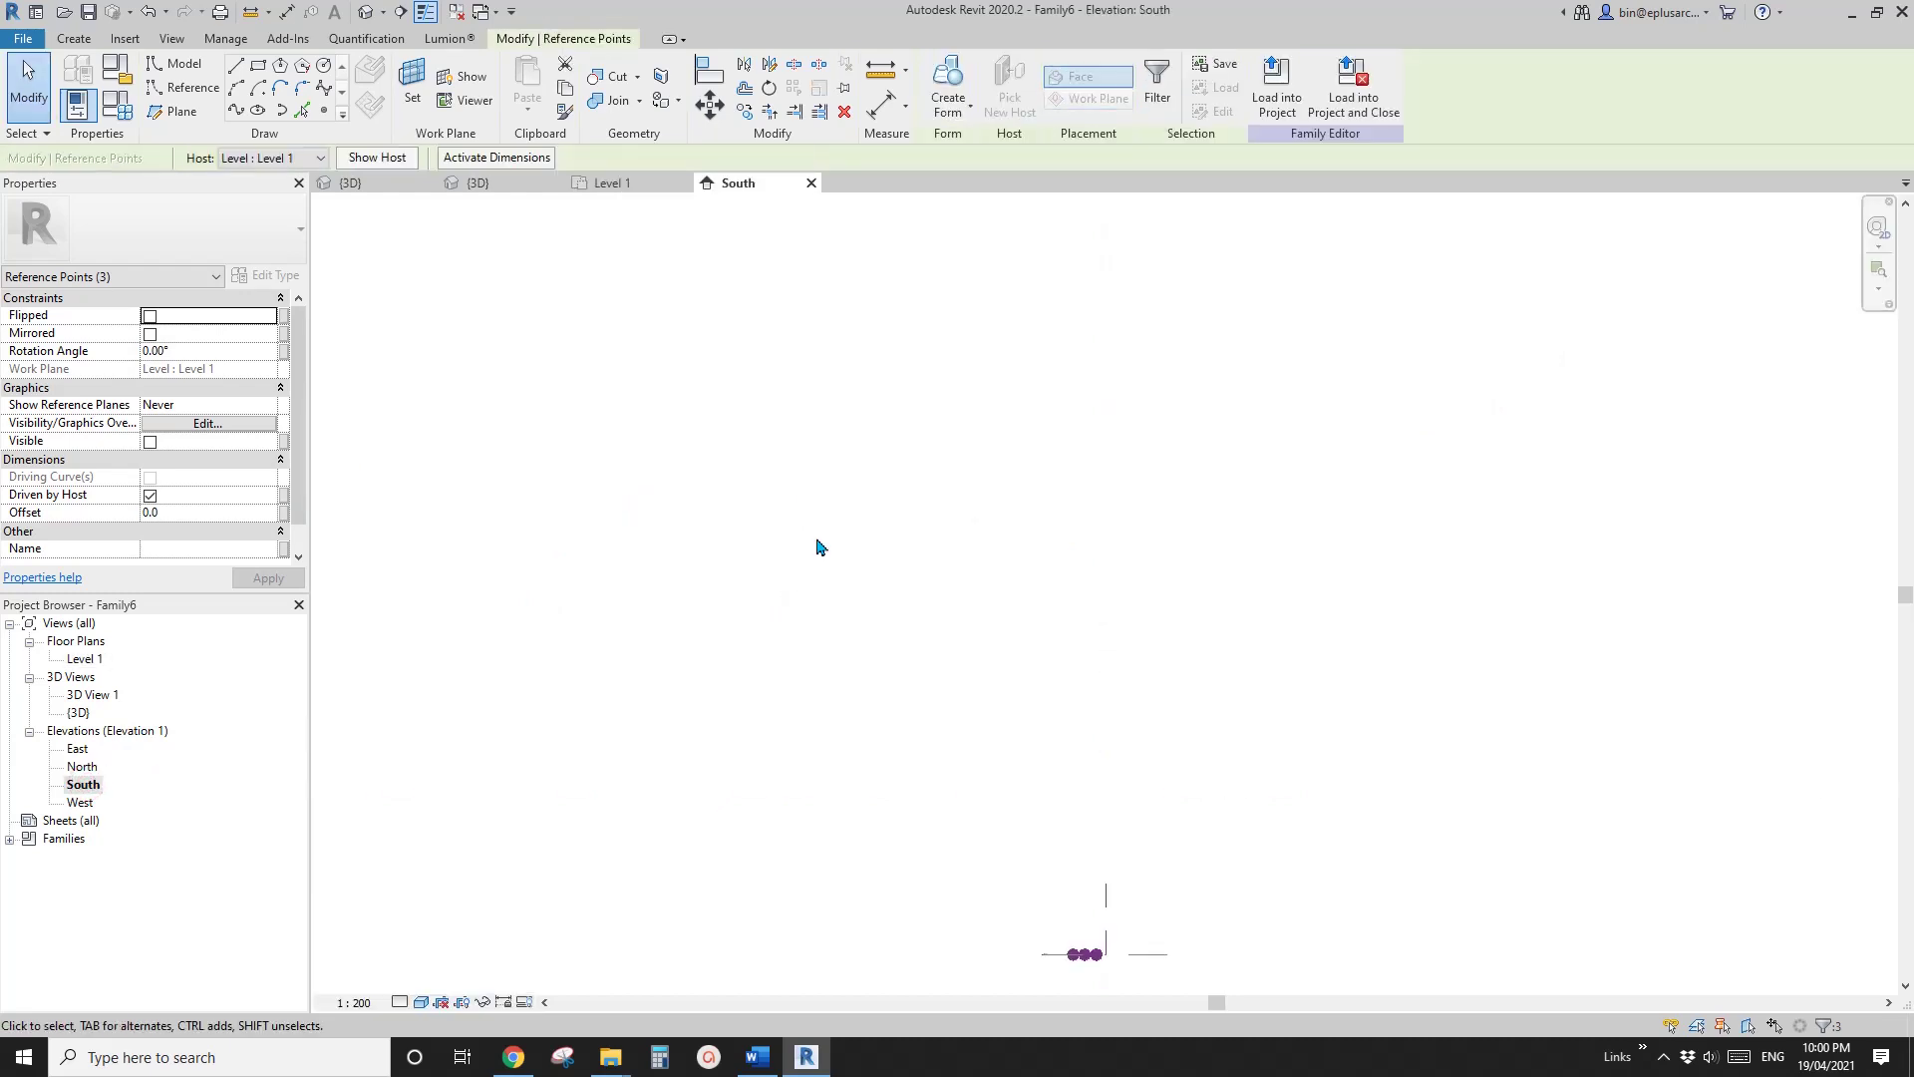
{"action": "left_click", "coordinate": [949, 685]}
{"action": "middle_click_drag", "start_coordinate": [1062, 985], "coordinate": [955, 681]}
{"action": "scroll", "coordinate": [959, 684], "scroll_direction": "up", "scroll_amount": 5}
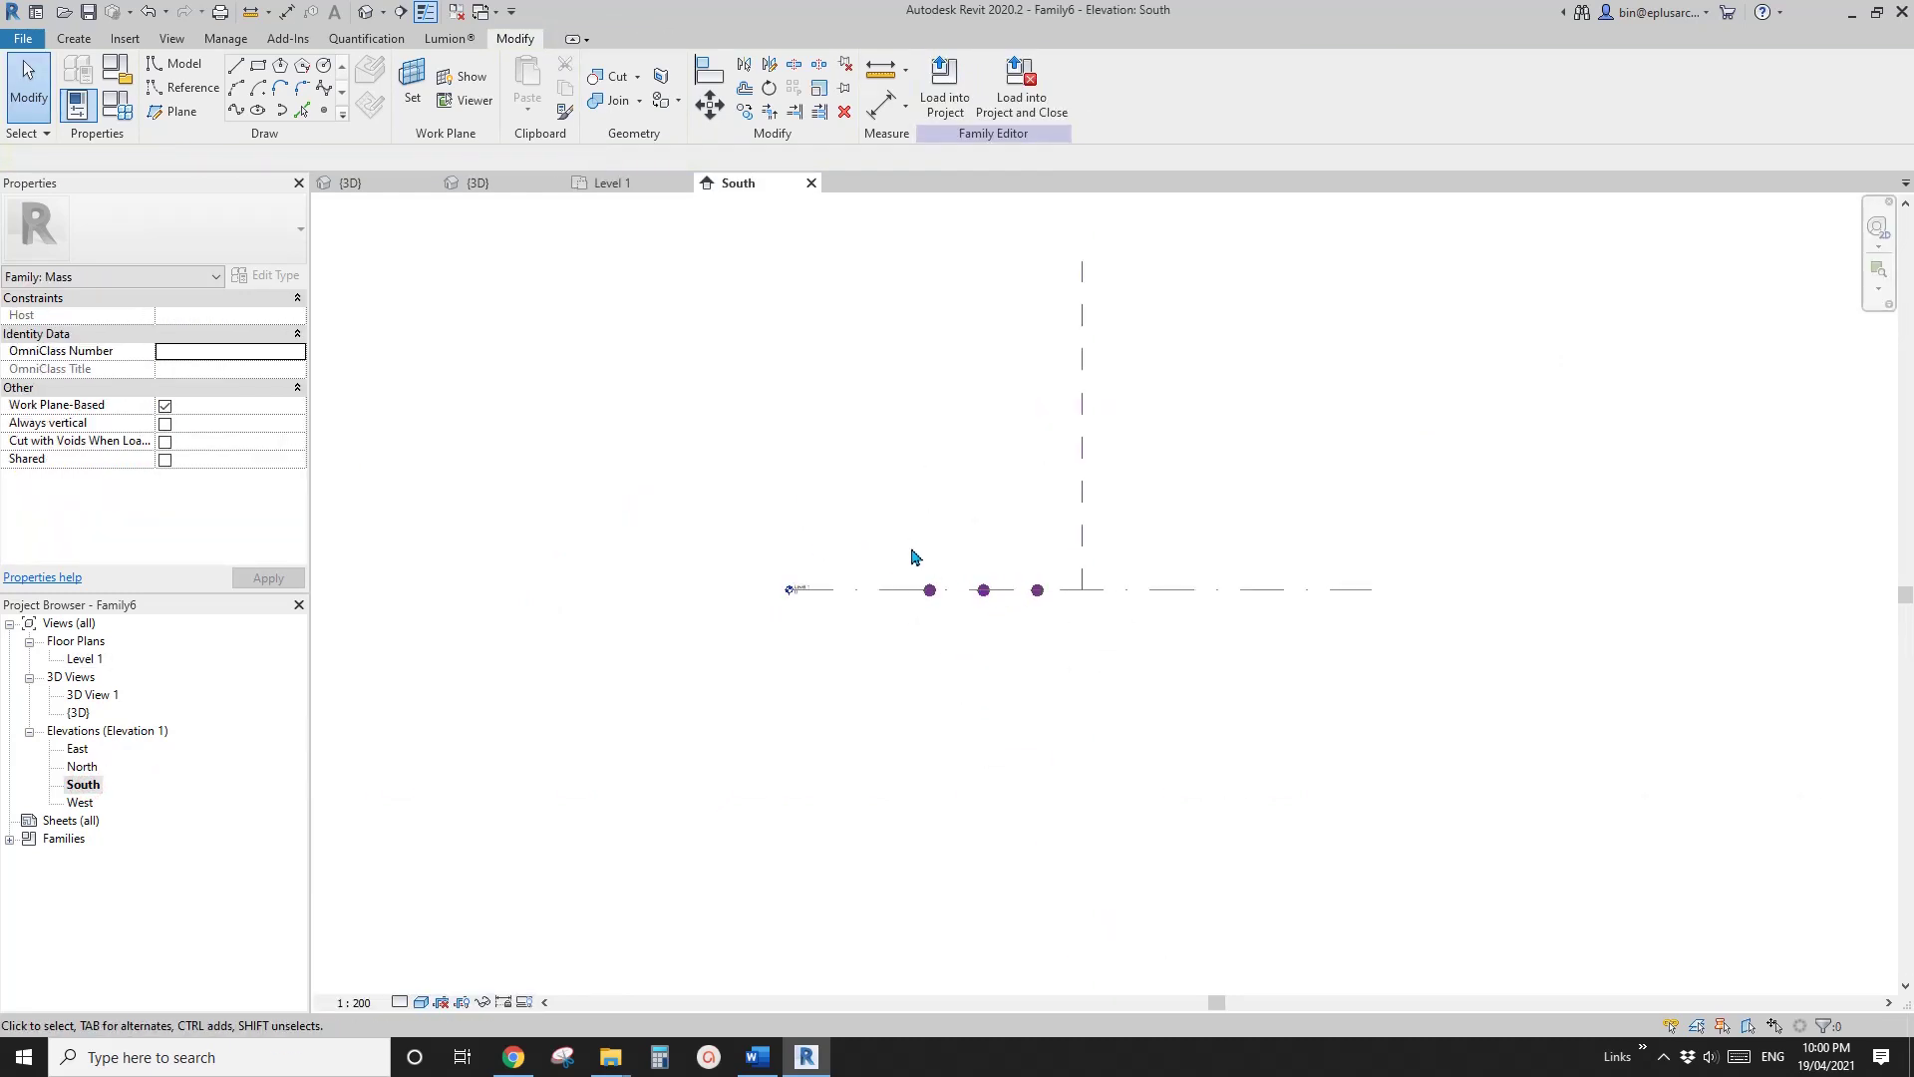
{"action": "left_click_drag", "start_coordinate": [907, 541], "coordinate": [1080, 624]}
{"action": "scroll", "coordinate": [1021, 553], "scroll_direction": "up", "scroll_amount": 2}
{"action": "key", "text": "c"}
{"action": "key", "text": "o"}
{"action": "left_click", "coordinate": [964, 610]}
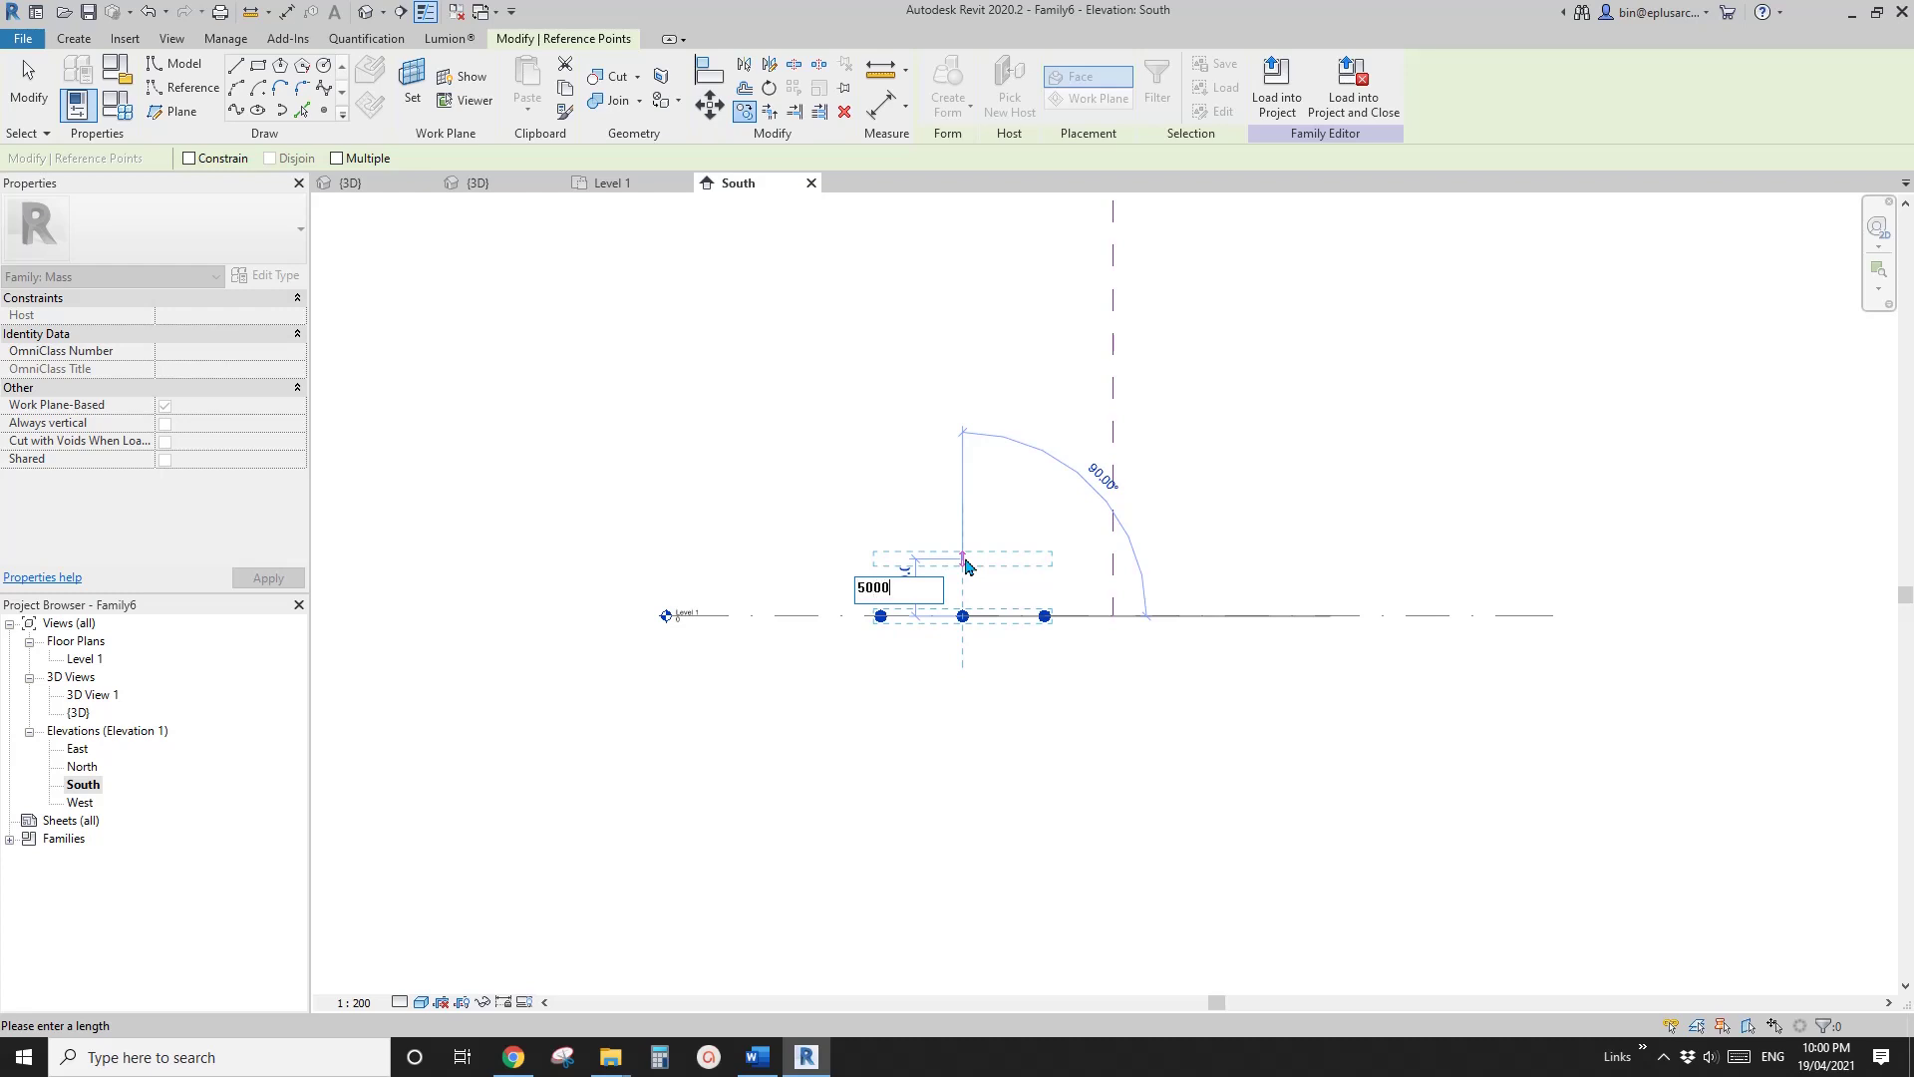
{"action": "key", "text": "Return"}
Step: Copy the points up another 5000 to form a third tier
{"action": "key", "text": "c"}
{"action": "key", "text": "o"}
{"action": "left_click", "coordinate": [970, 571]}
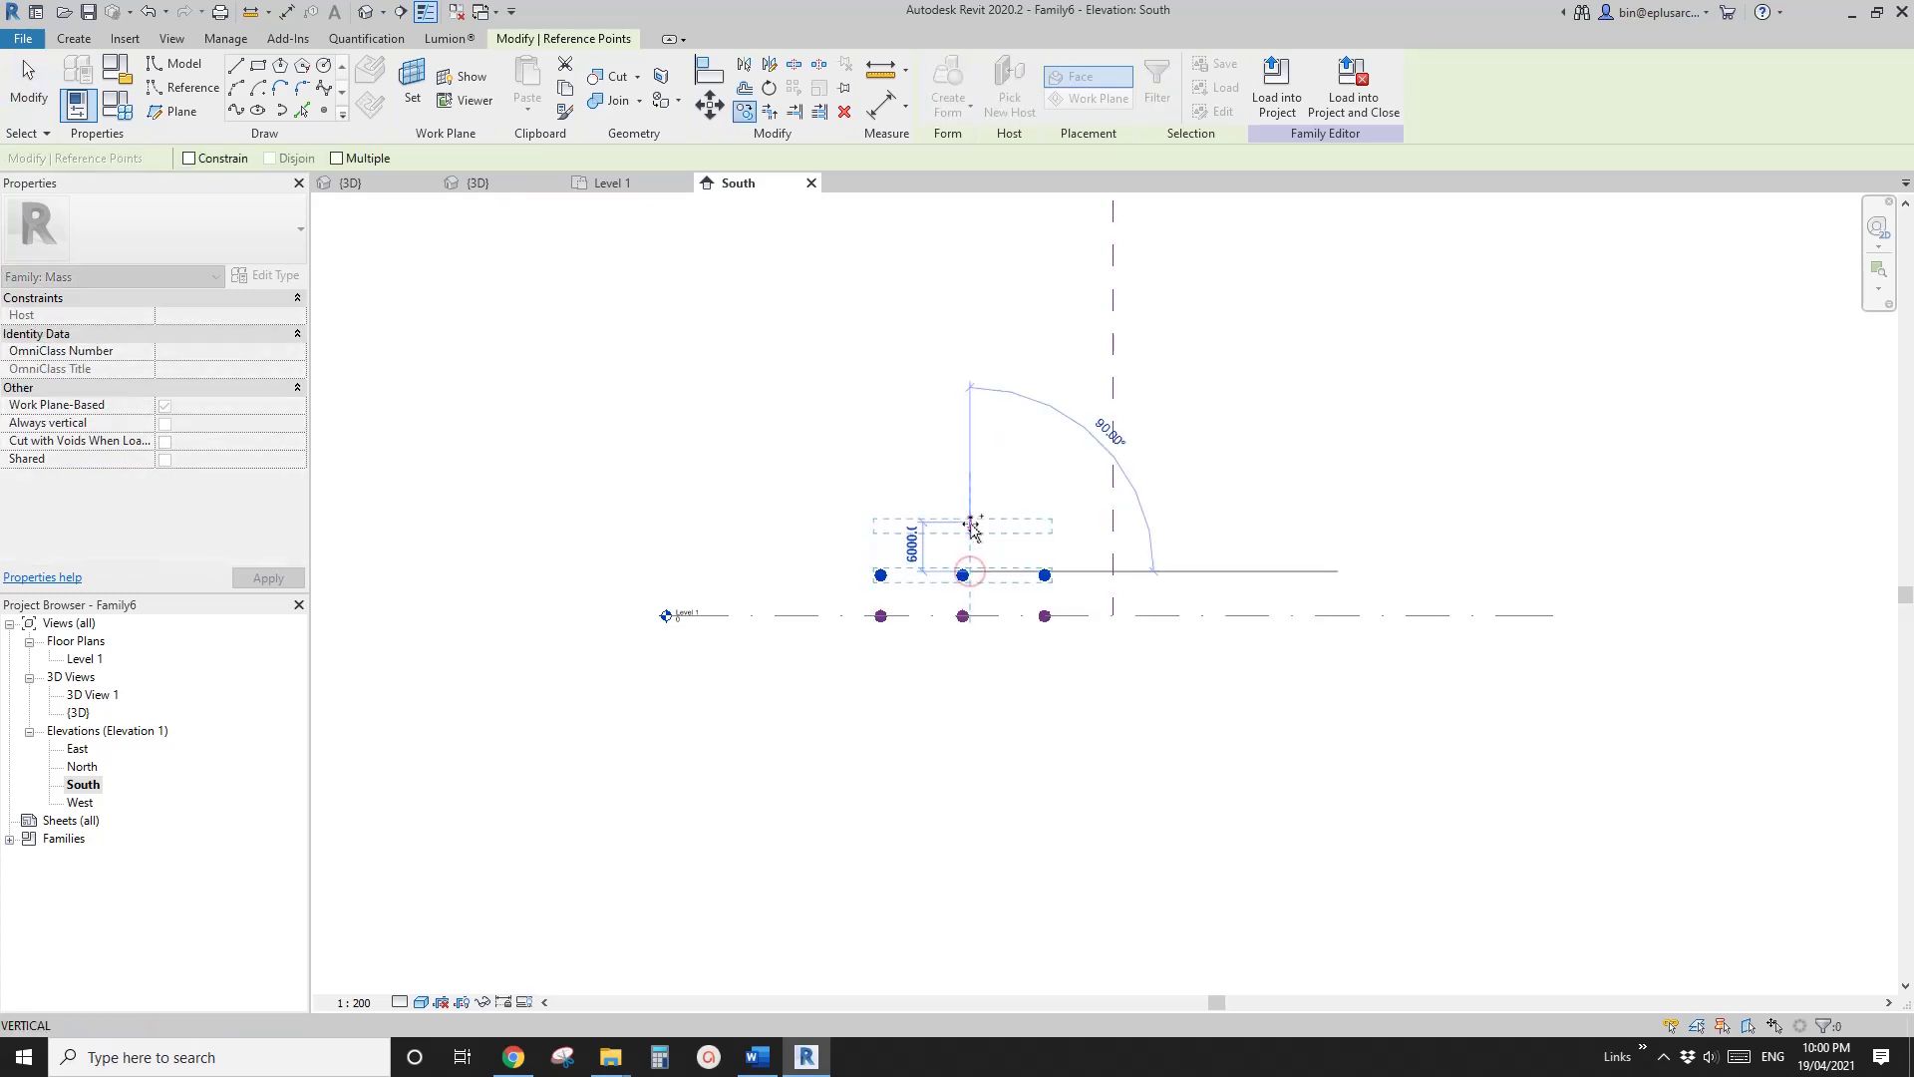
{"action": "key", "text": "Return"}
Step: Switch to the {3D} view and orbit around the point grid
{"action": "left_click", "coordinate": [945, 458]}
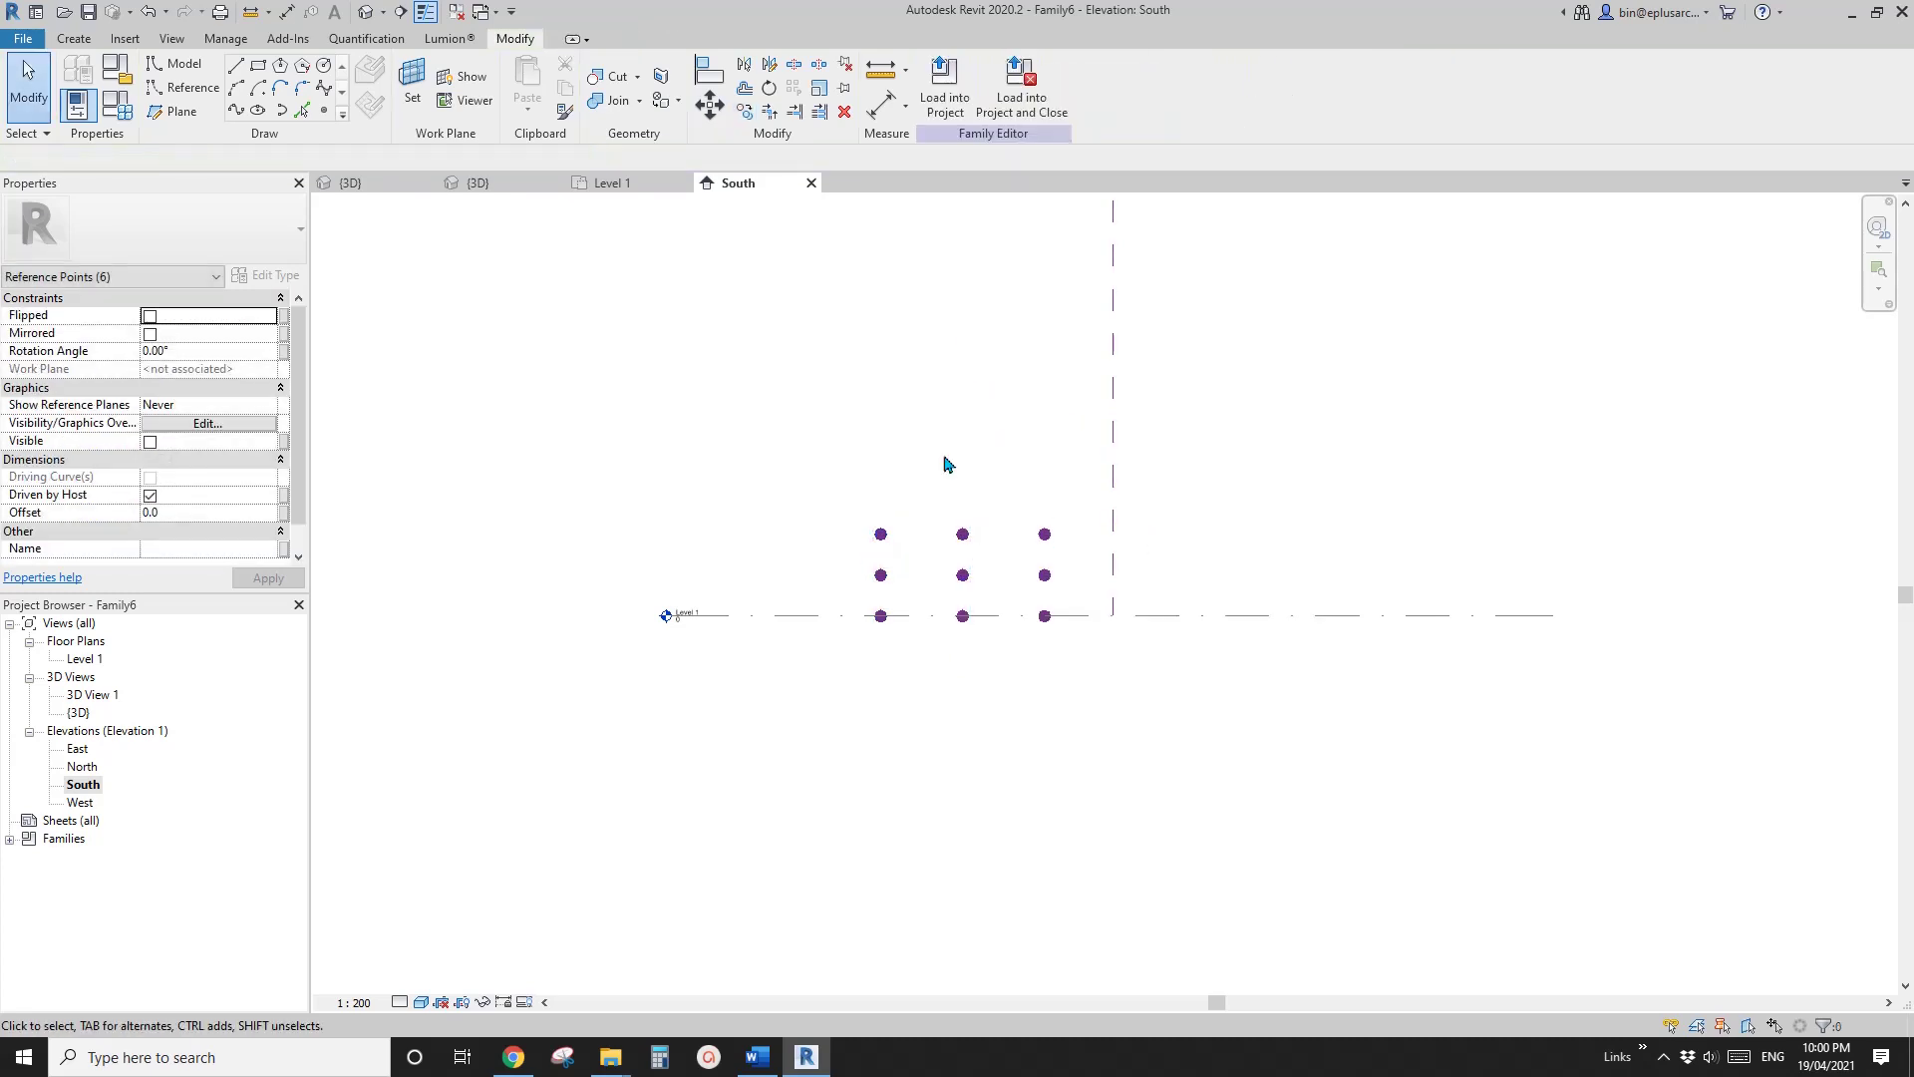
{"action": "middle_click_drag", "start_coordinate": [945, 459], "coordinate": [932, 469]}
{"action": "left_click", "coordinate": [368, 20]}
{"action": "middle_click_drag", "start_coordinate": [1141, 529], "coordinate": [1012, 666]}
{"action": "scroll", "coordinate": [1079, 654], "scroll_direction": "up", "scroll_amount": 5}
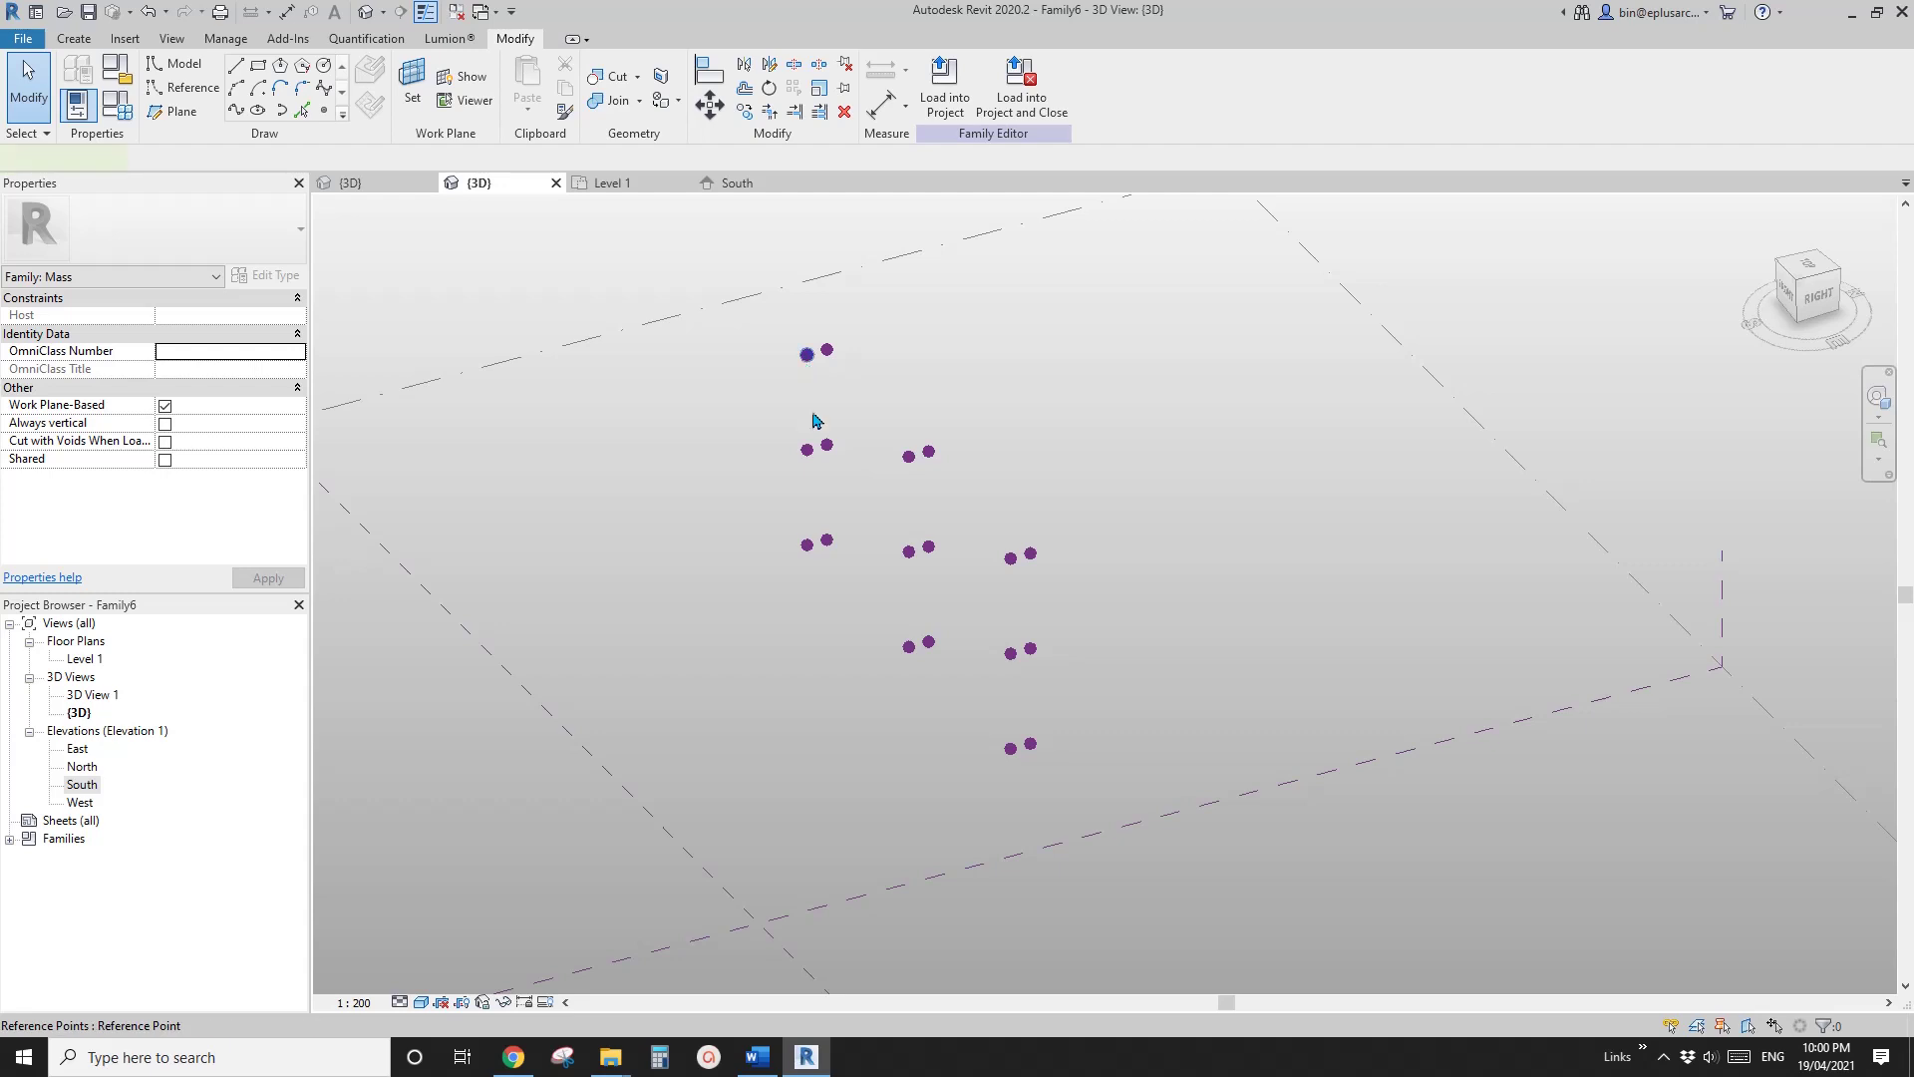
Step: Draw splines through the three stacked points of the left and middle columns
{"action": "left_click", "coordinate": [807, 354]}
{"action": "left_click", "coordinate": [806, 448], "text": "ctrl"}
{"action": "left_click", "coordinate": [806, 544], "text": "ctrl"}
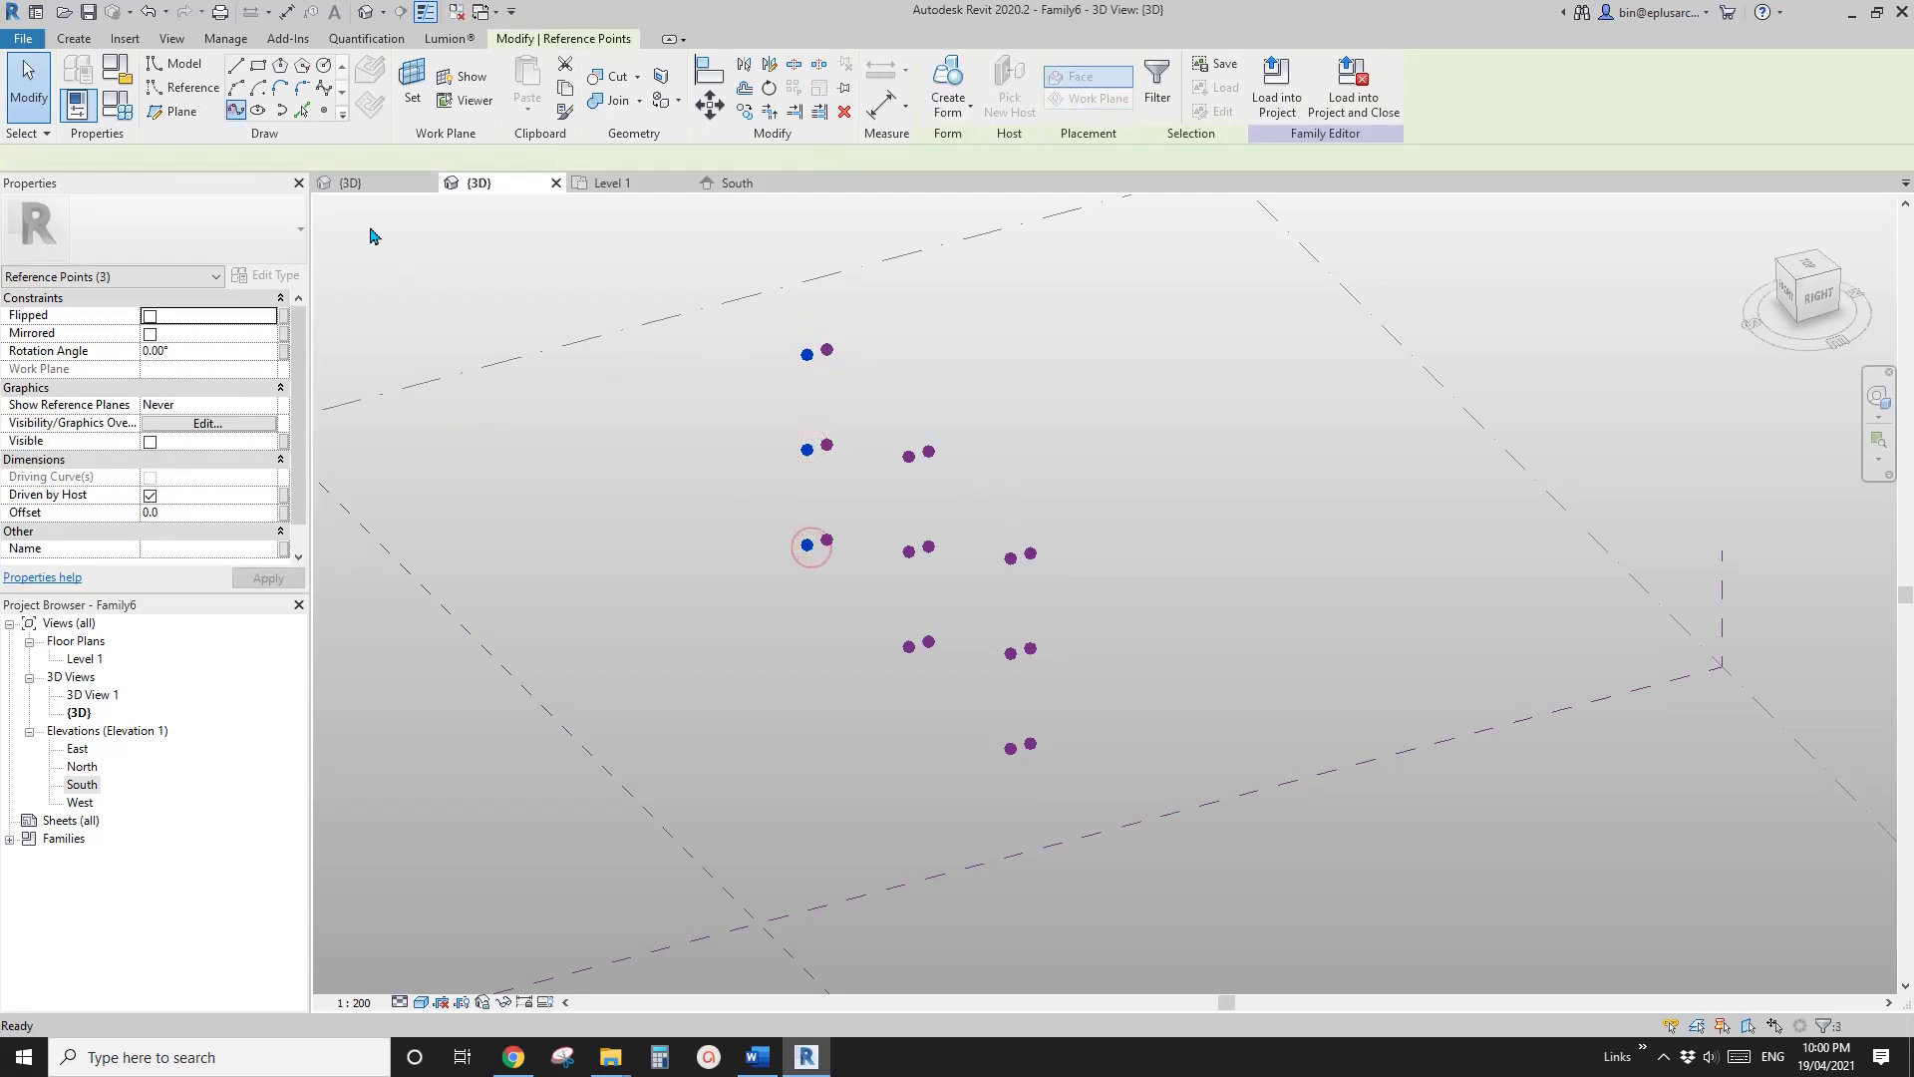
{"action": "left_click", "coordinate": [235, 110]}
{"action": "left_click", "coordinate": [910, 504]}
{"action": "left_click", "coordinate": [908, 455]}
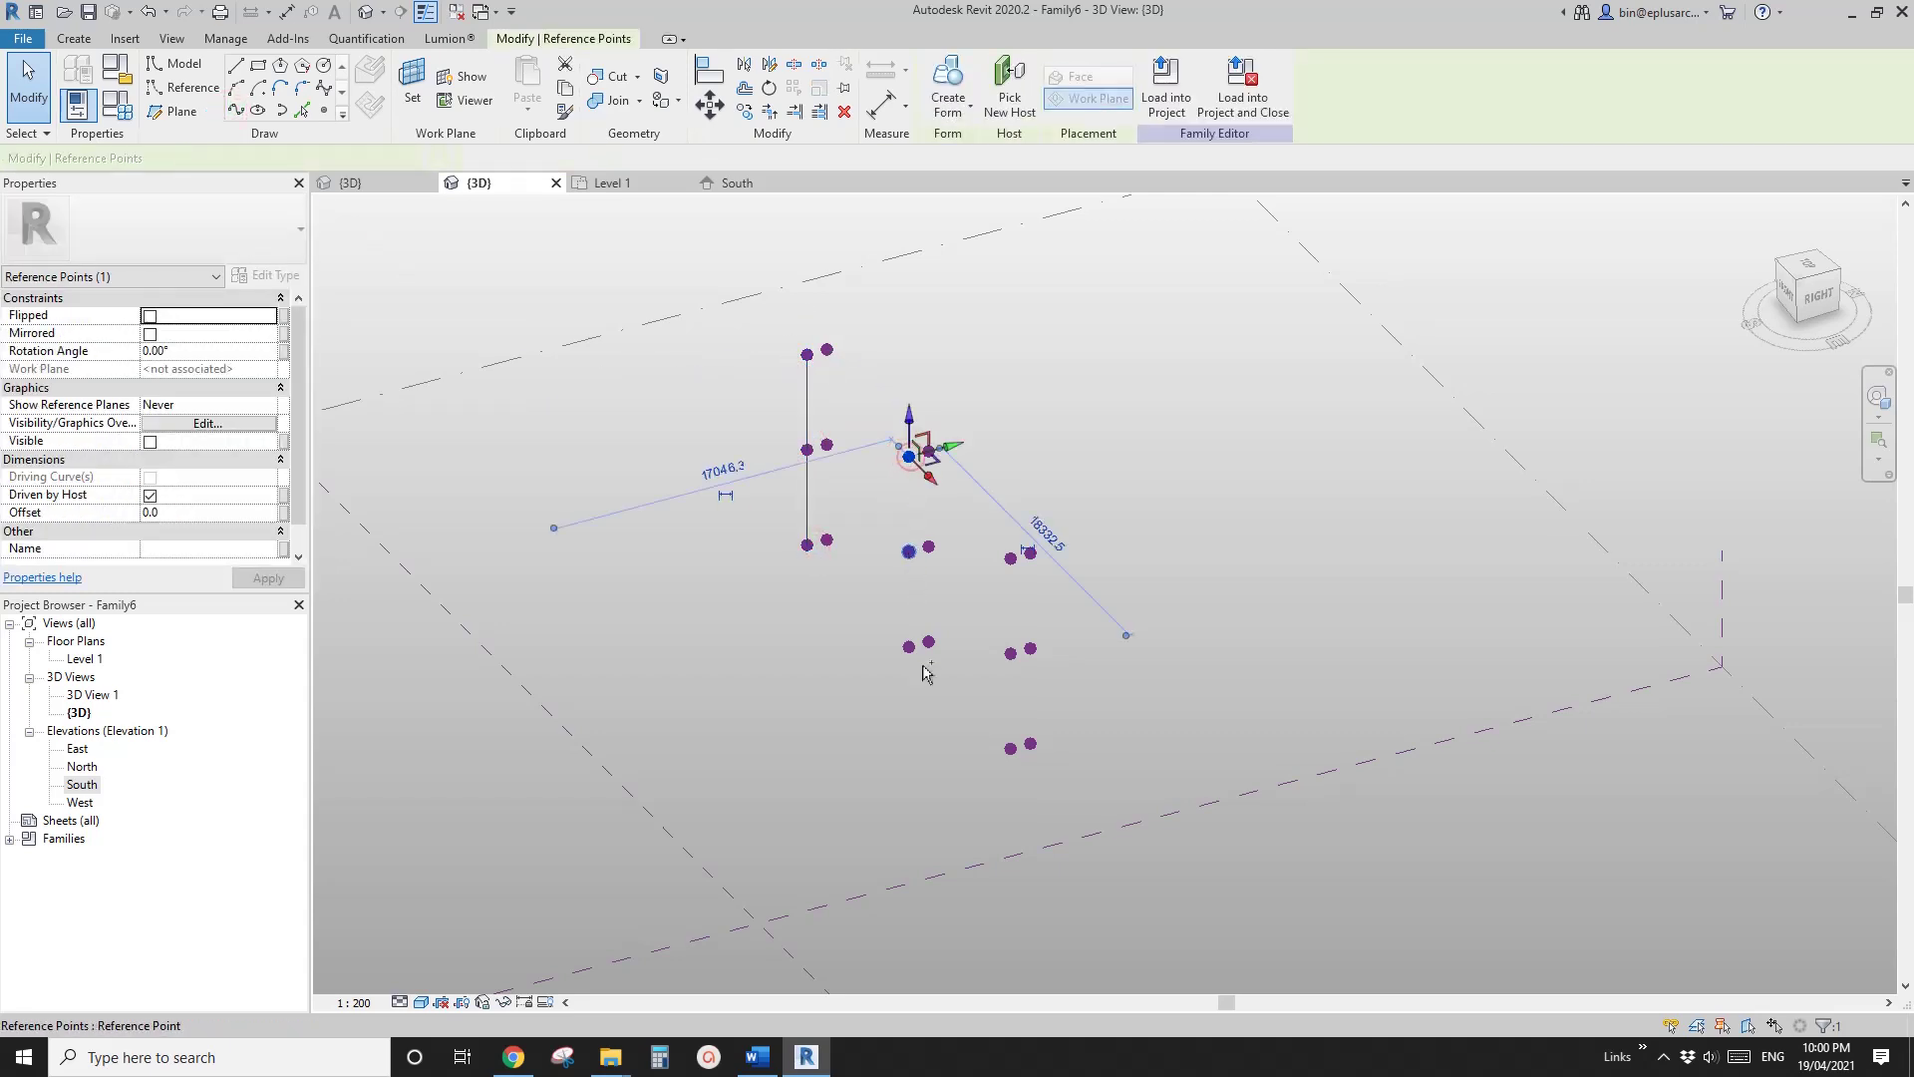
{"action": "left_click", "coordinate": [908, 646], "text": "ctrl"}
{"action": "left_click", "coordinate": [908, 552], "text": "ctrl"}
{"action": "left_click", "coordinate": [235, 109]}
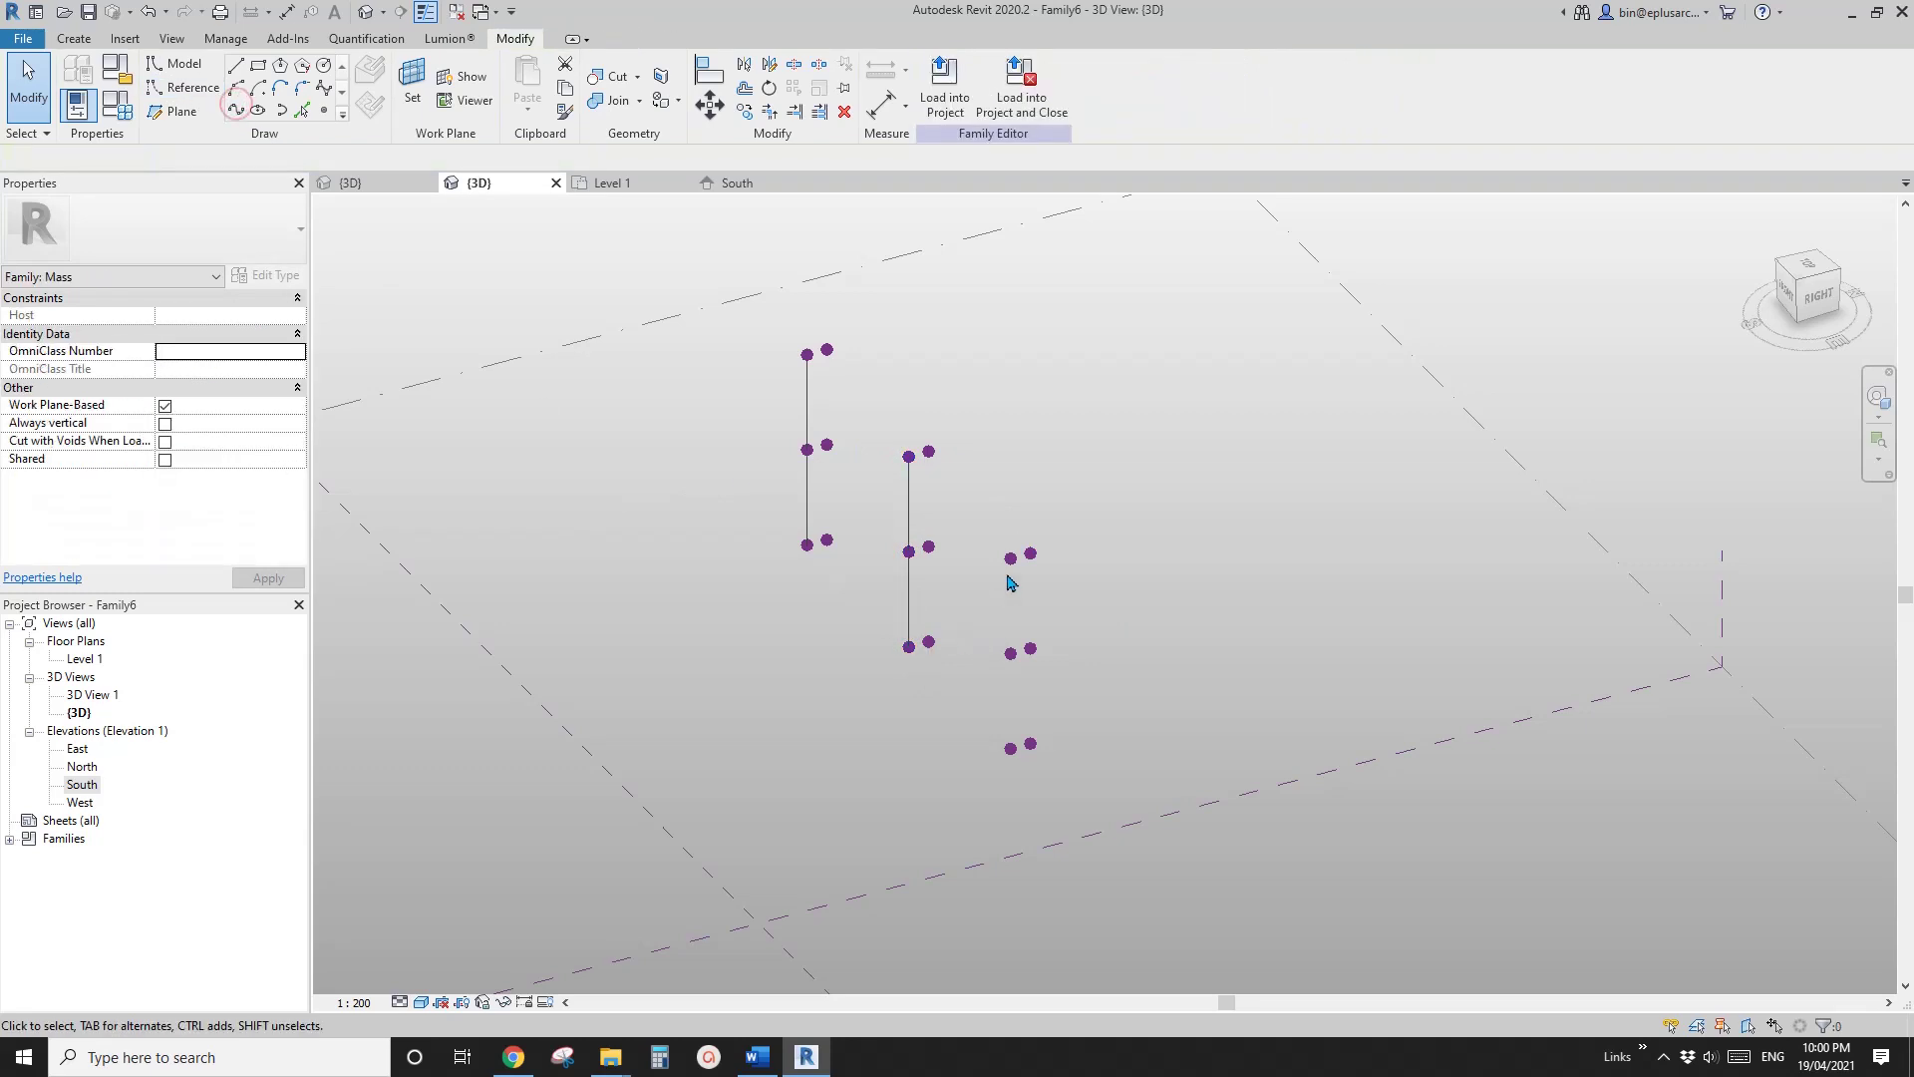
Step: Window-select each remaining column of points and draw a spline through it
{"action": "left_click_drag", "start_coordinate": [985, 515], "coordinate": [1020, 775]}
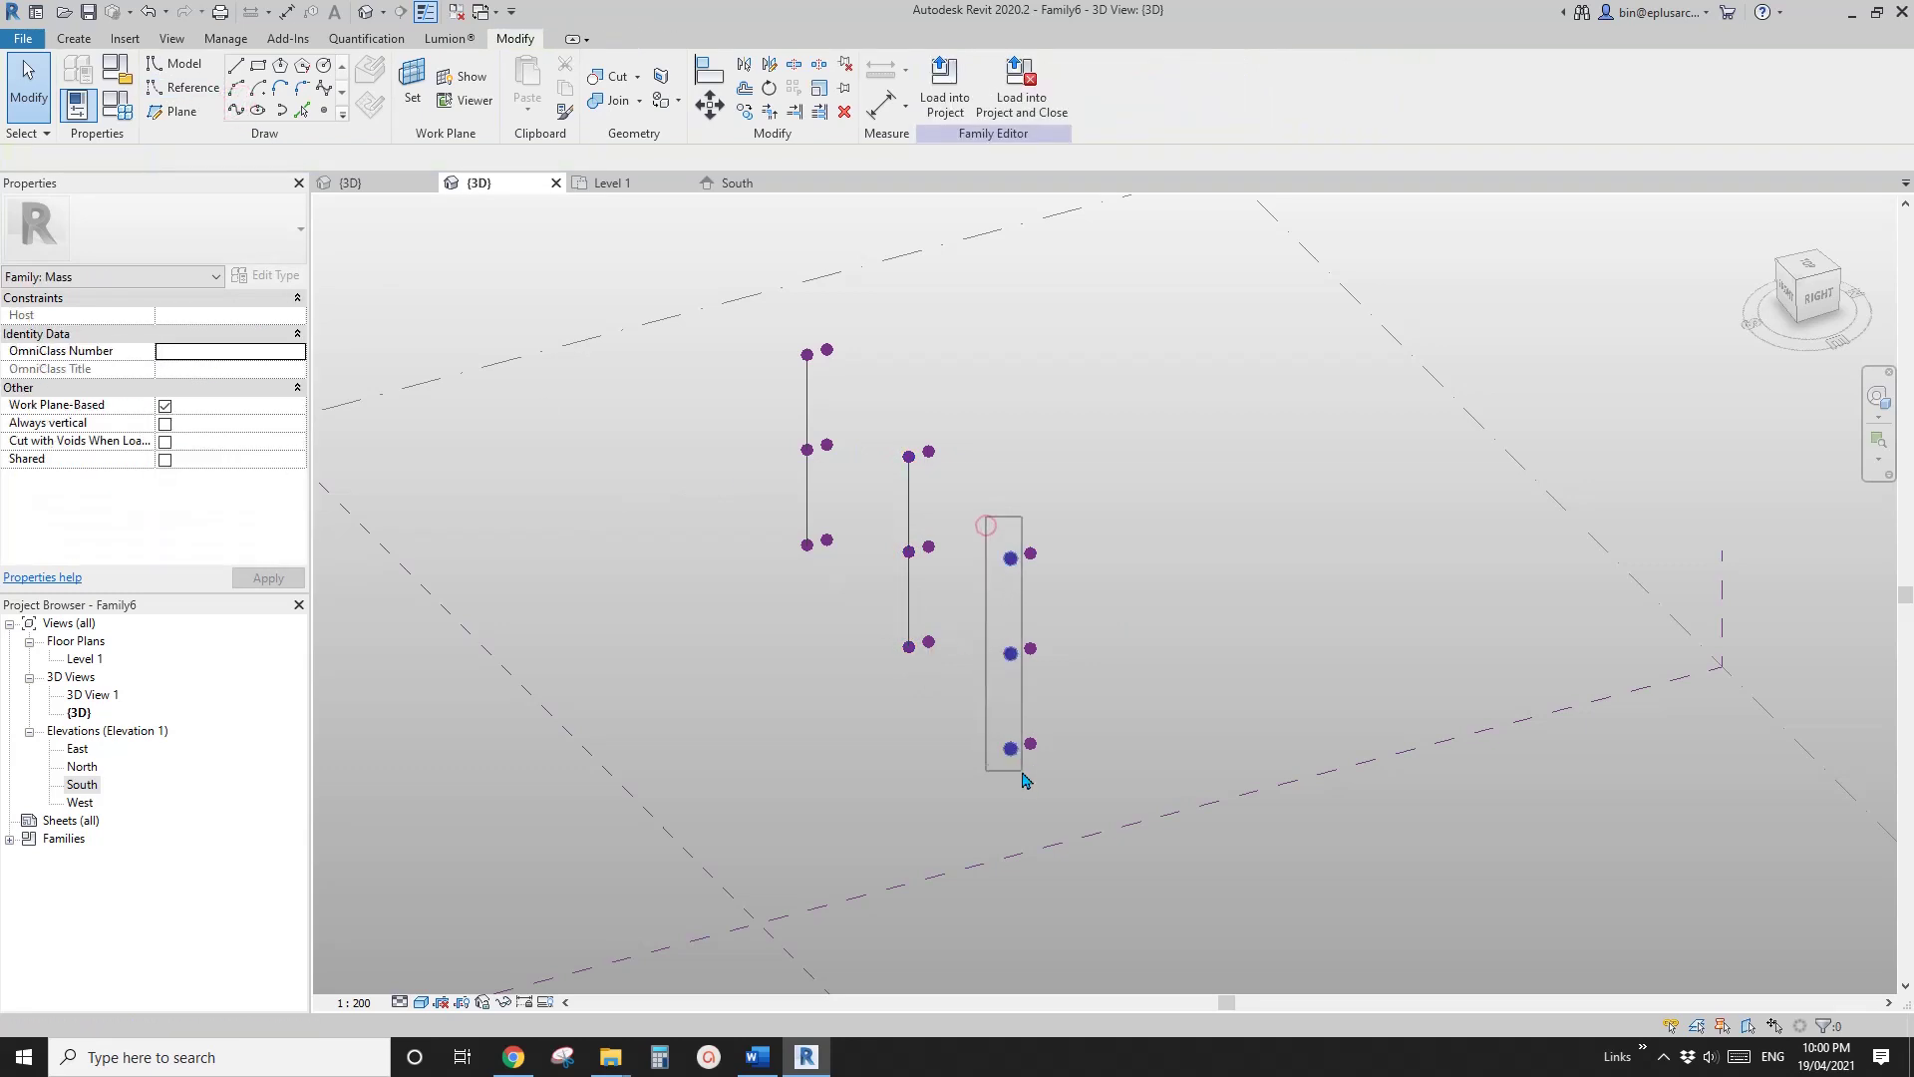
{"action": "left_click", "coordinate": [236, 110]}
{"action": "left_click_drag", "start_coordinate": [964, 494], "coordinate": [1010, 711]}
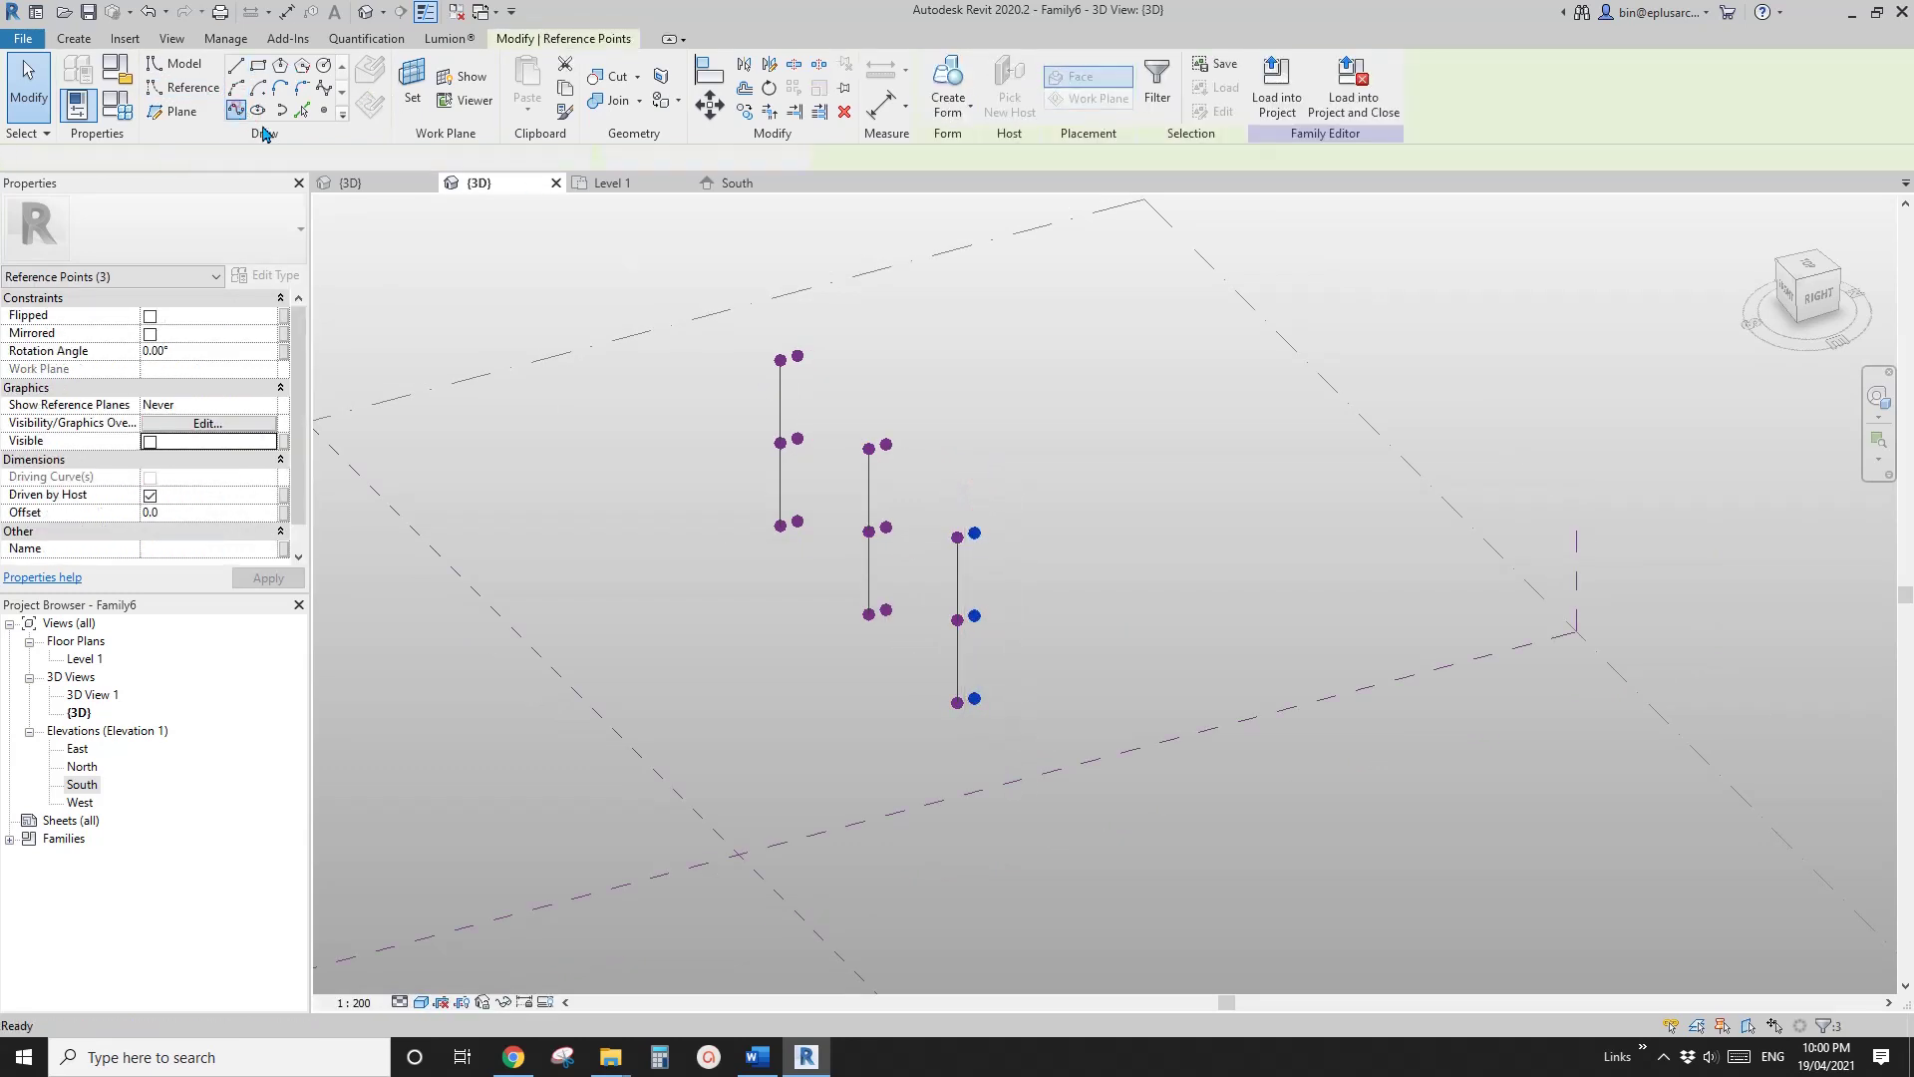
{"action": "left_click", "coordinate": [235, 109]}
{"action": "left_click_drag", "start_coordinate": [877, 409], "coordinate": [937, 653]}
{"action": "left_click", "coordinate": [235, 110]}
{"action": "left_click_drag", "start_coordinate": [788, 332], "coordinate": [832, 564]}
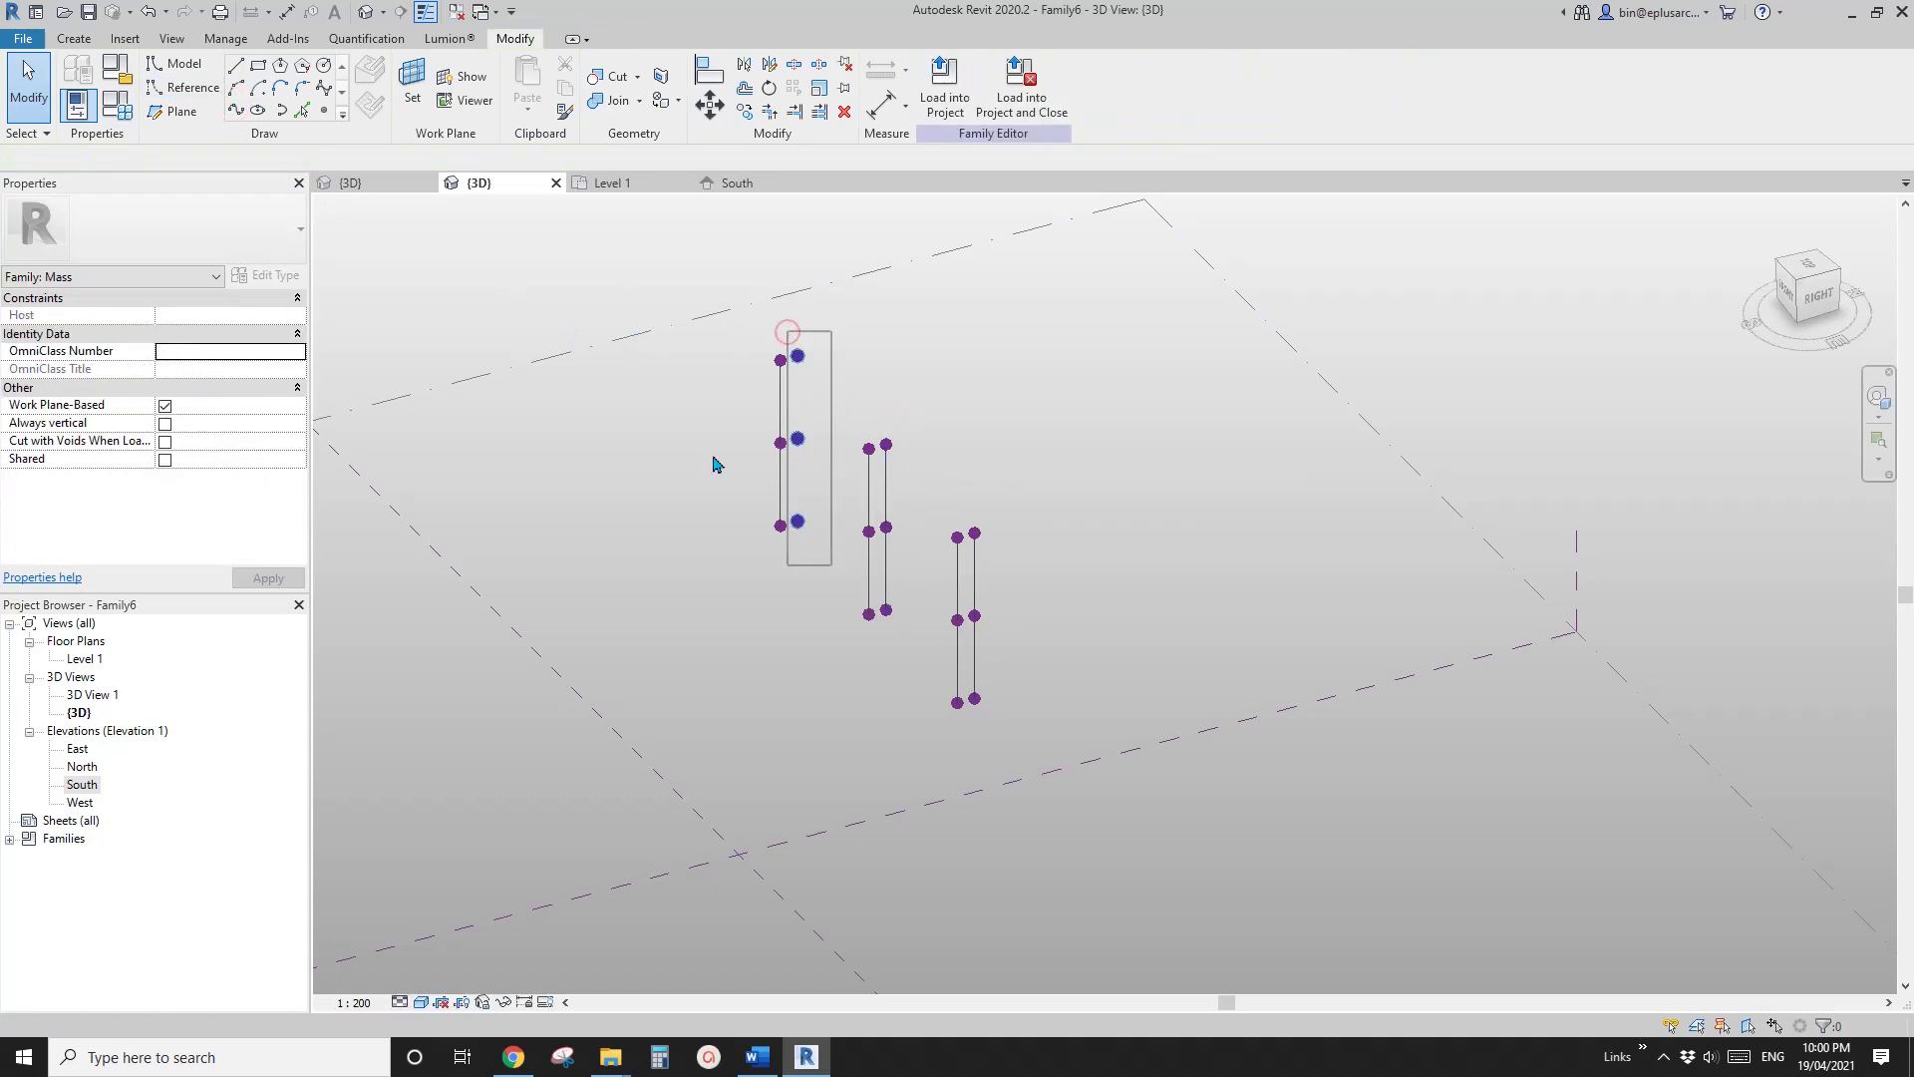
{"action": "left_click", "coordinate": [239, 110]}
Step: Select all six splines and tick Is Reference Line
{"action": "left_click", "coordinate": [1023, 572]}
{"action": "mouse_move", "coordinate": [1024, 574]}
{"action": "middle_mouse_down", "text": "shift"}
{"action": "mouse_move", "coordinate": [1081, 372]}
{"action": "mouse_move", "coordinate": [1012, 728]}
{"action": "middle_mouse_up", "text": "shift"}
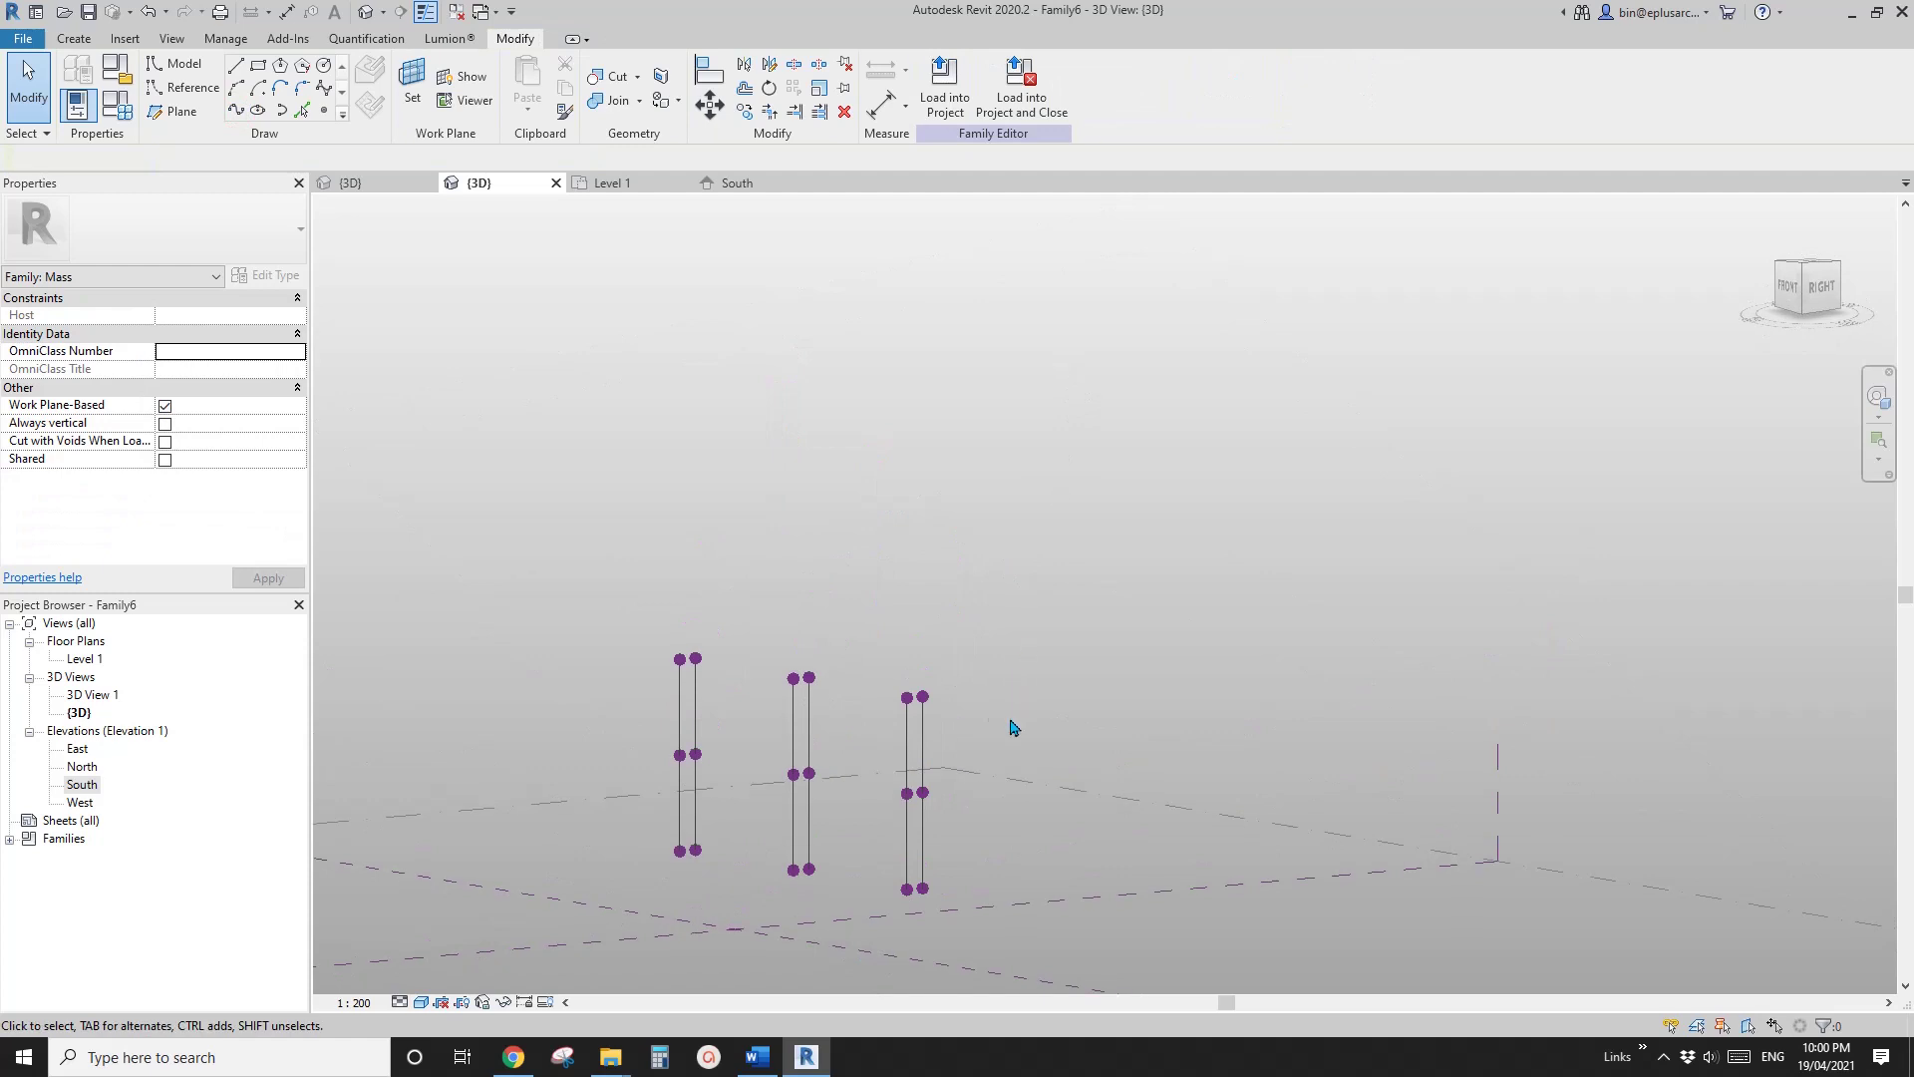
{"action": "left_click_drag", "start_coordinate": [657, 730], "coordinate": [653, 732]}
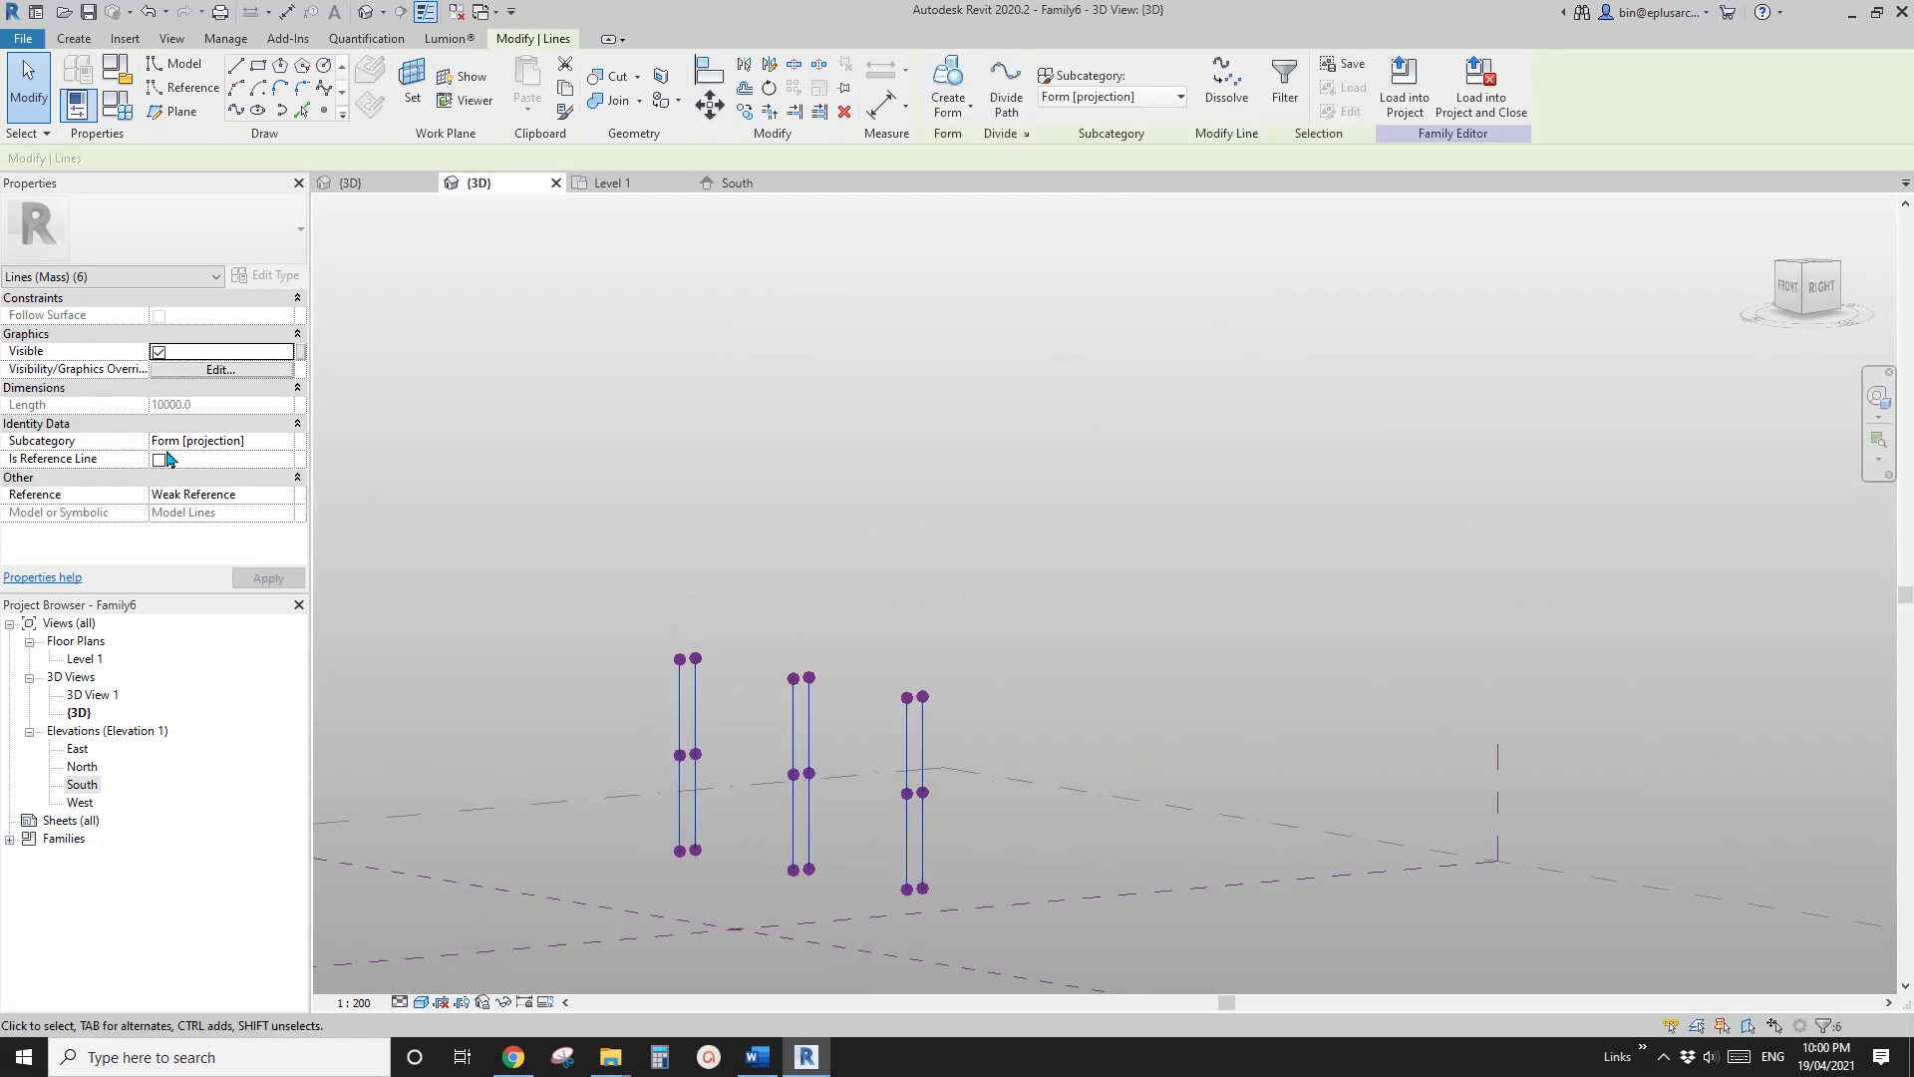
{"action": "left_click", "coordinate": [159, 457]}
{"action": "middle_click_drag", "start_coordinate": [743, 530], "coordinate": [751, 645]}
{"action": "key", "text": "Escape"}
Step: Drag the bottom points of the left and right columns outward to curve those lines
{"action": "left_click", "coordinate": [739, 583]}
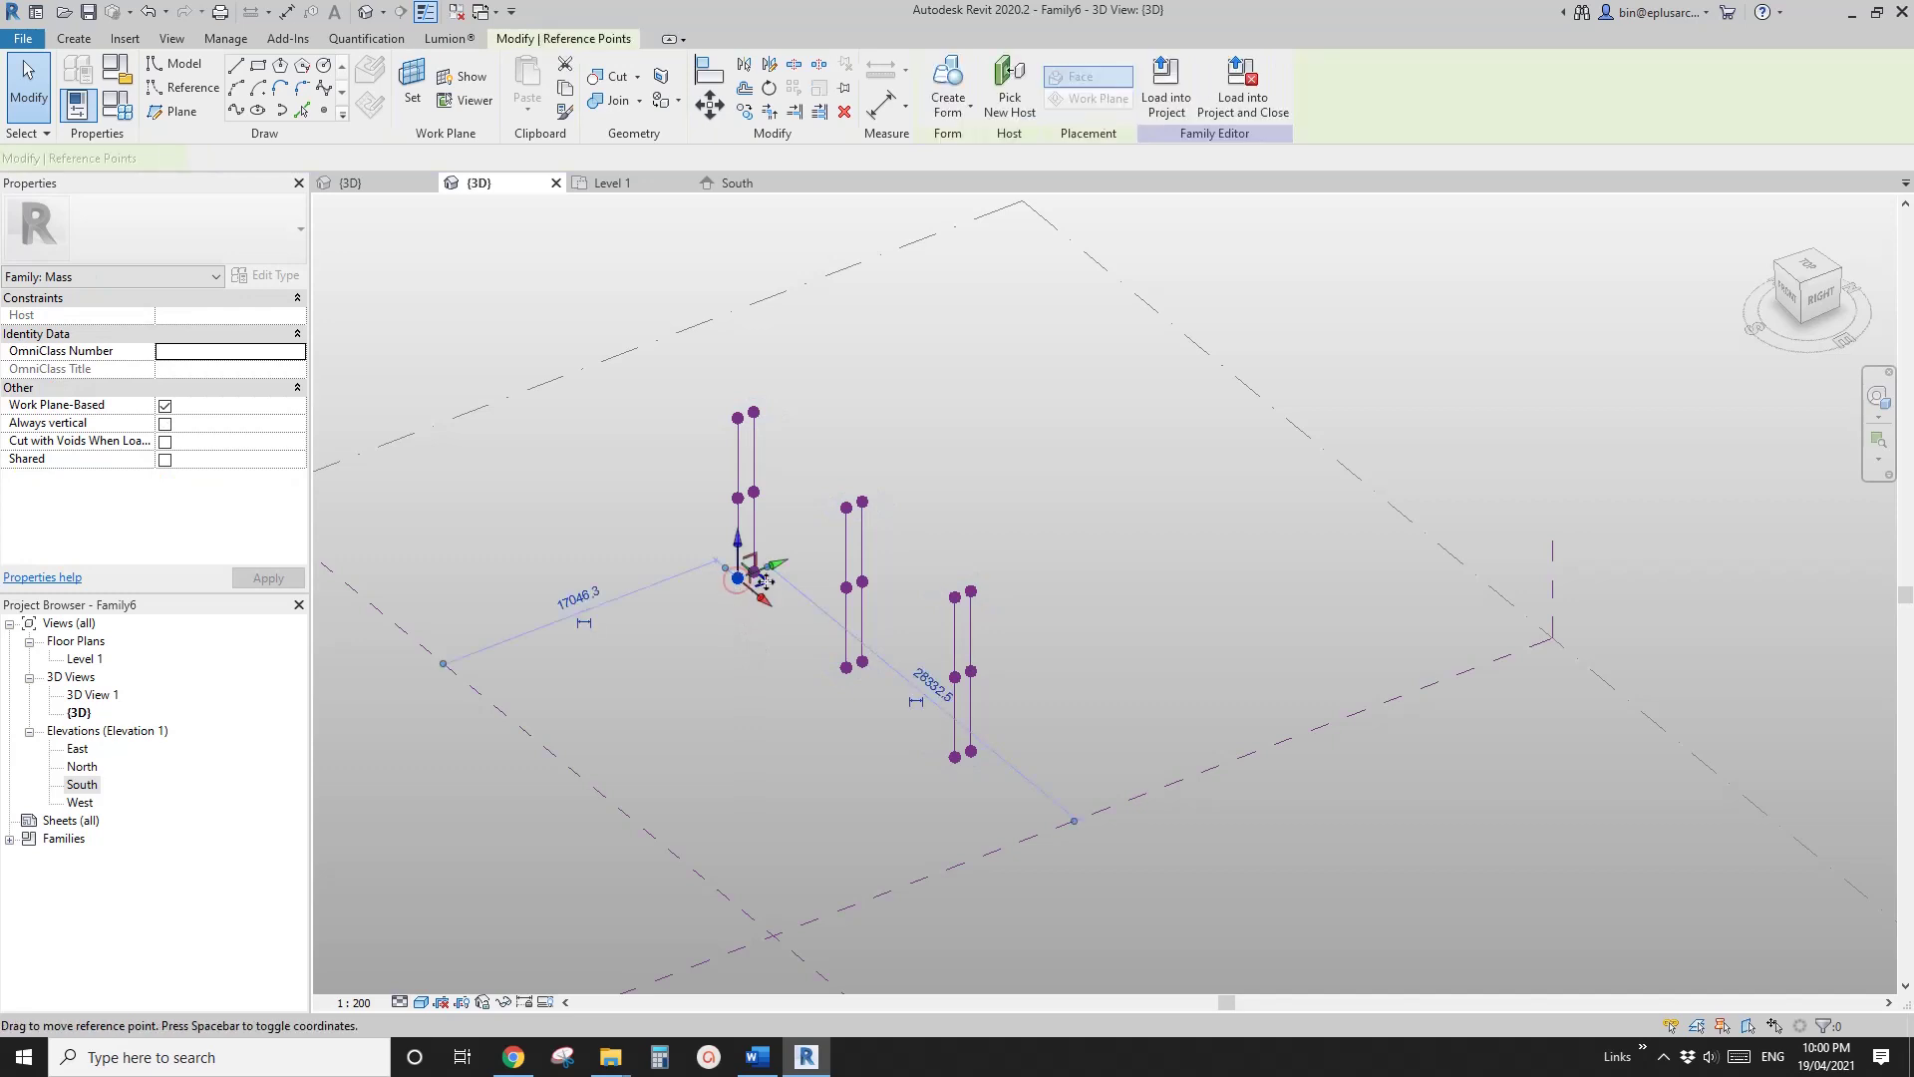
{"action": "left_click_drag", "start_coordinate": [782, 570], "coordinate": [623, 623]}
{"action": "left_click", "coordinate": [957, 756]}
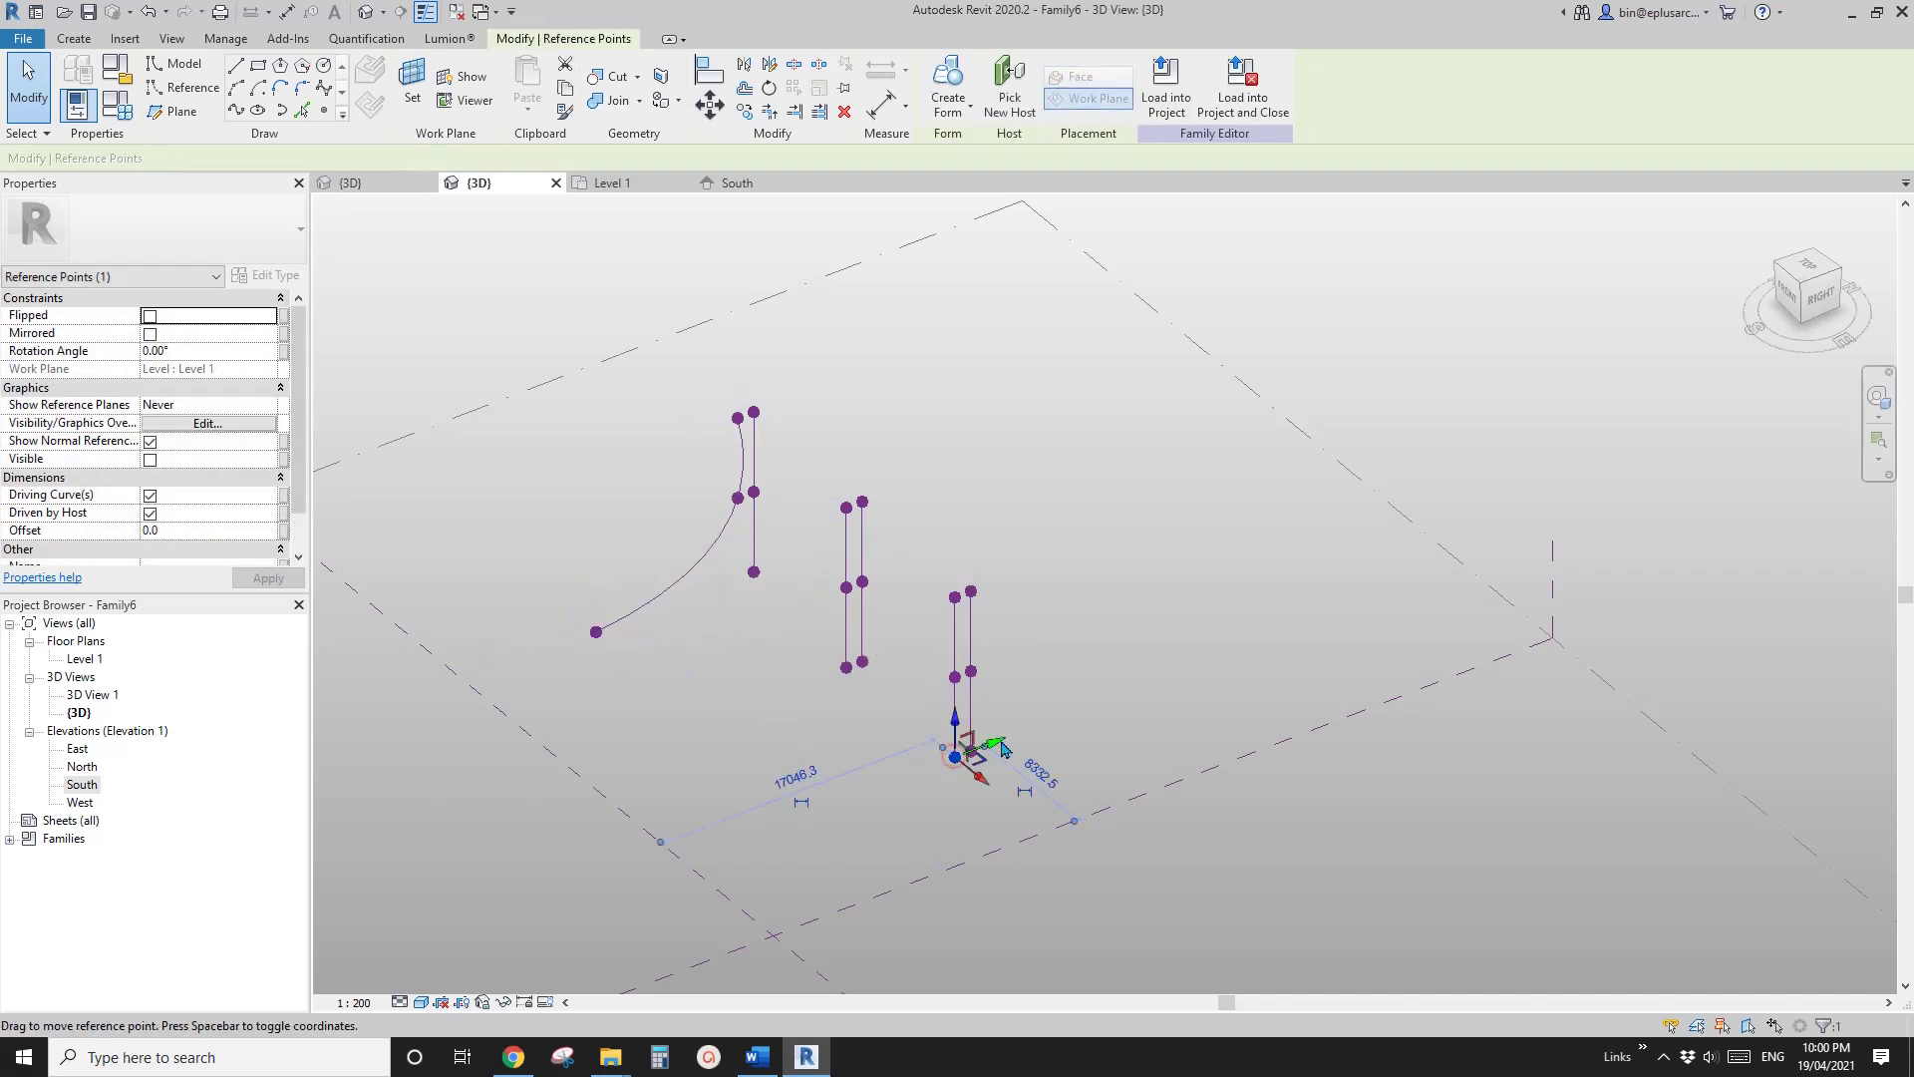
{"action": "left_click_drag", "start_coordinate": [1001, 747], "coordinate": [832, 809]}
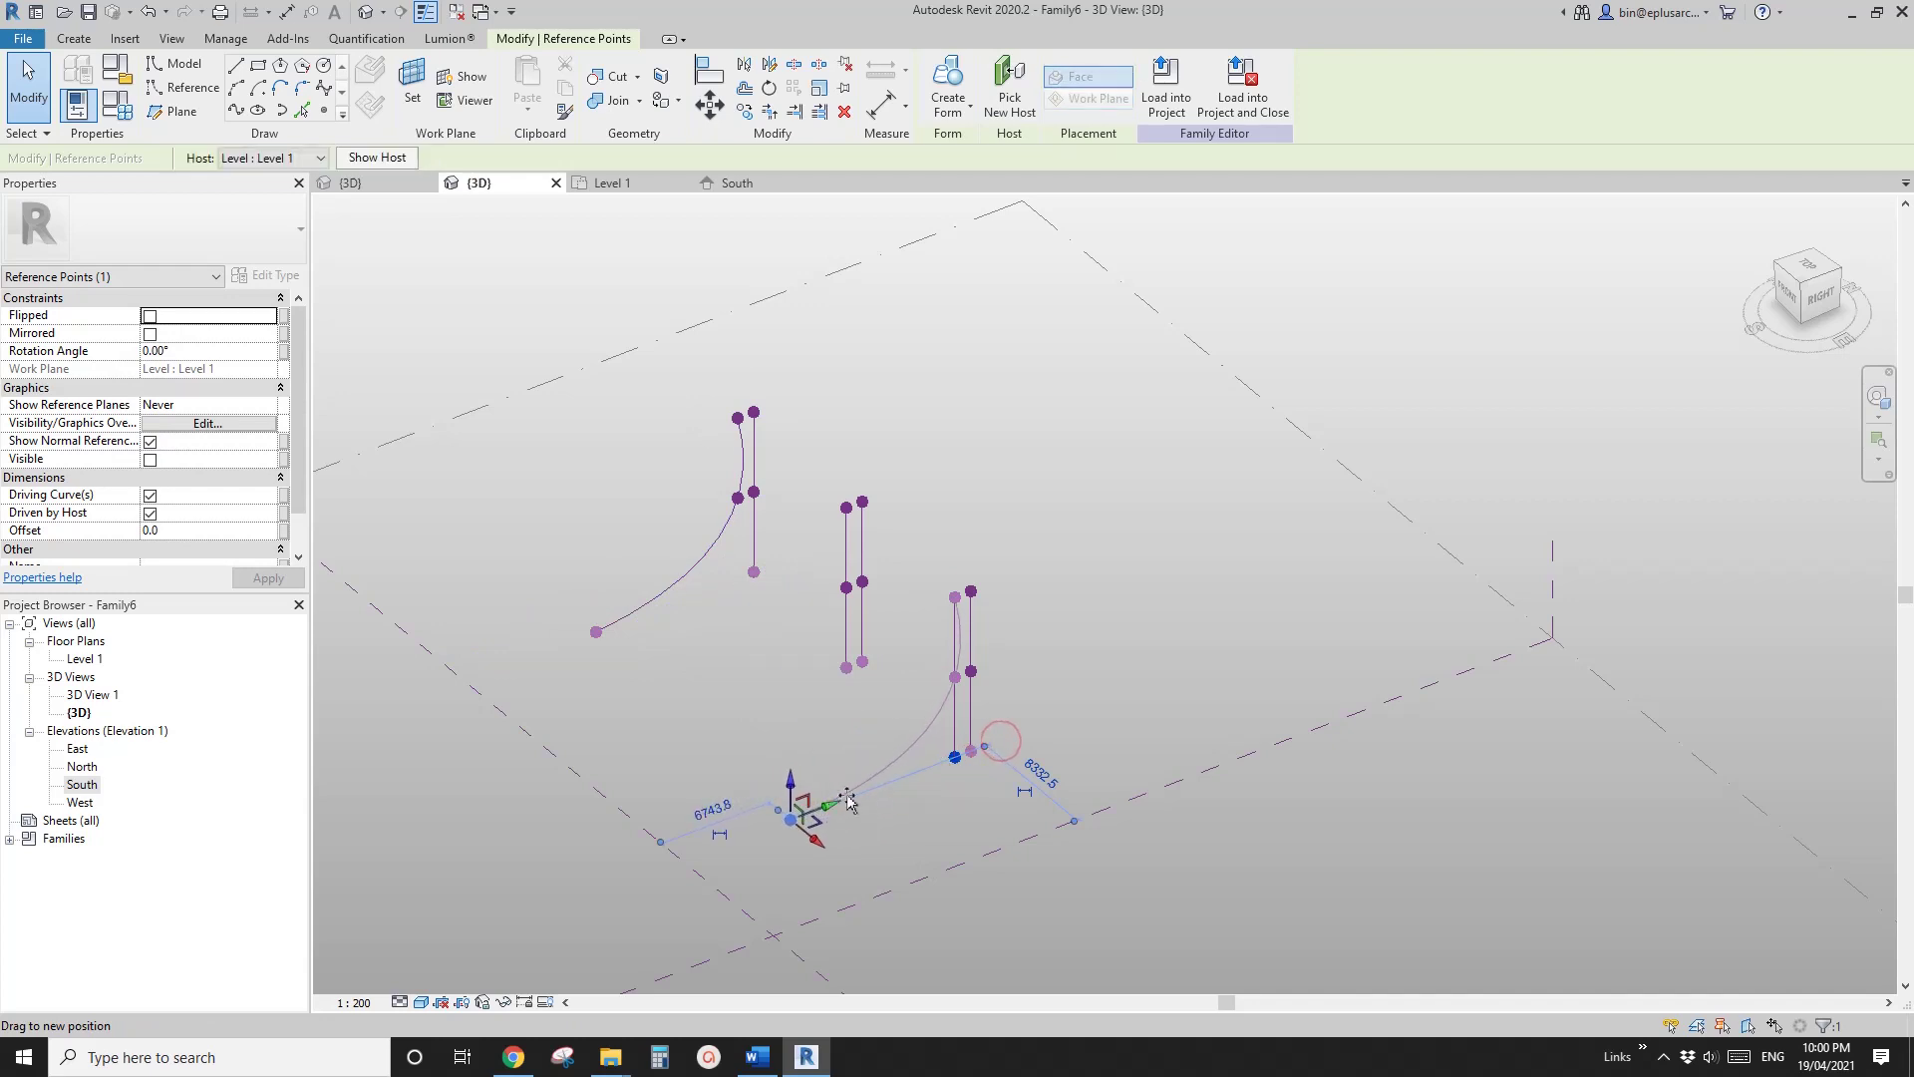
Step: Select and nudge the middle points of the two curved lines
{"action": "left_click", "coordinate": [955, 678]}
{"action": "left_click", "coordinate": [738, 498], "text": "ctrl"}
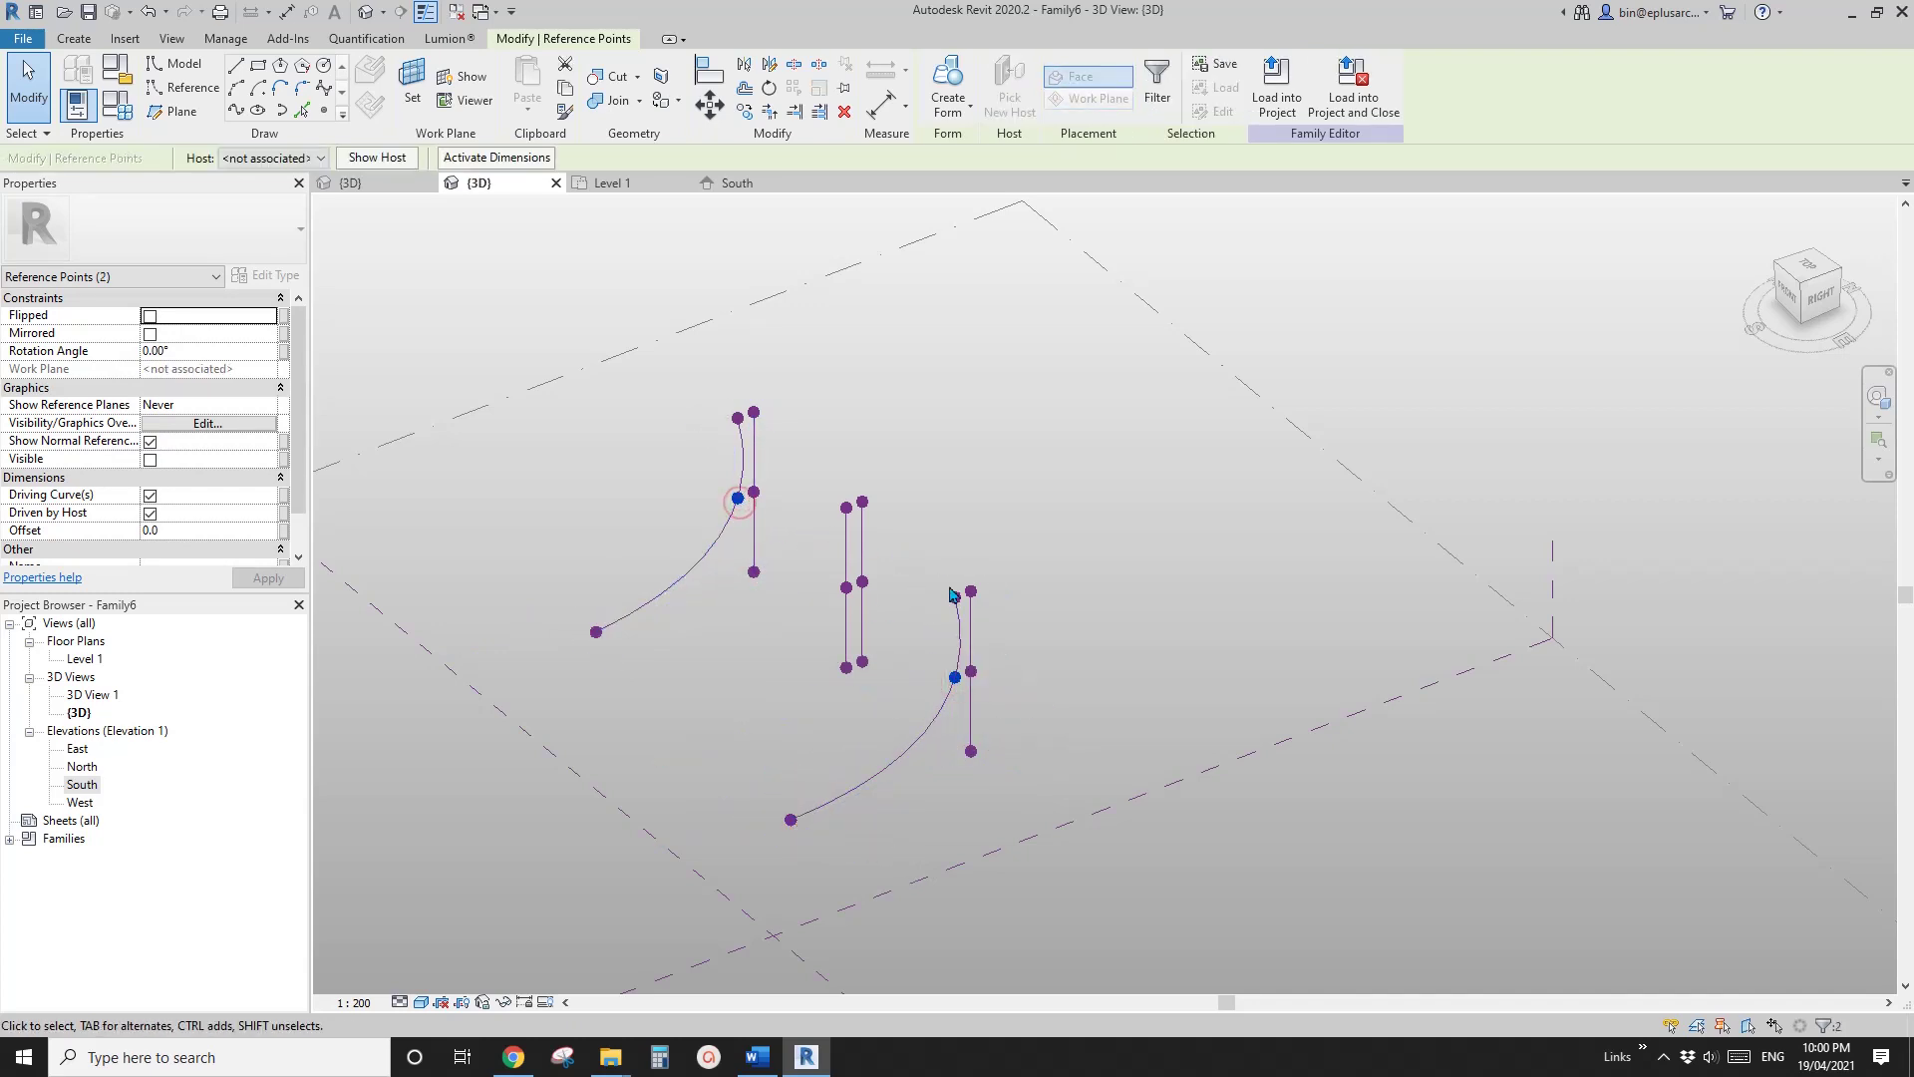
{"action": "key", "text": "Escape"}
{"action": "left_click", "coordinate": [955, 677]}
{"action": "left_click_drag", "start_coordinate": [974, 671], "coordinate": [976, 681]}
{"action": "left_click", "coordinate": [738, 500]}
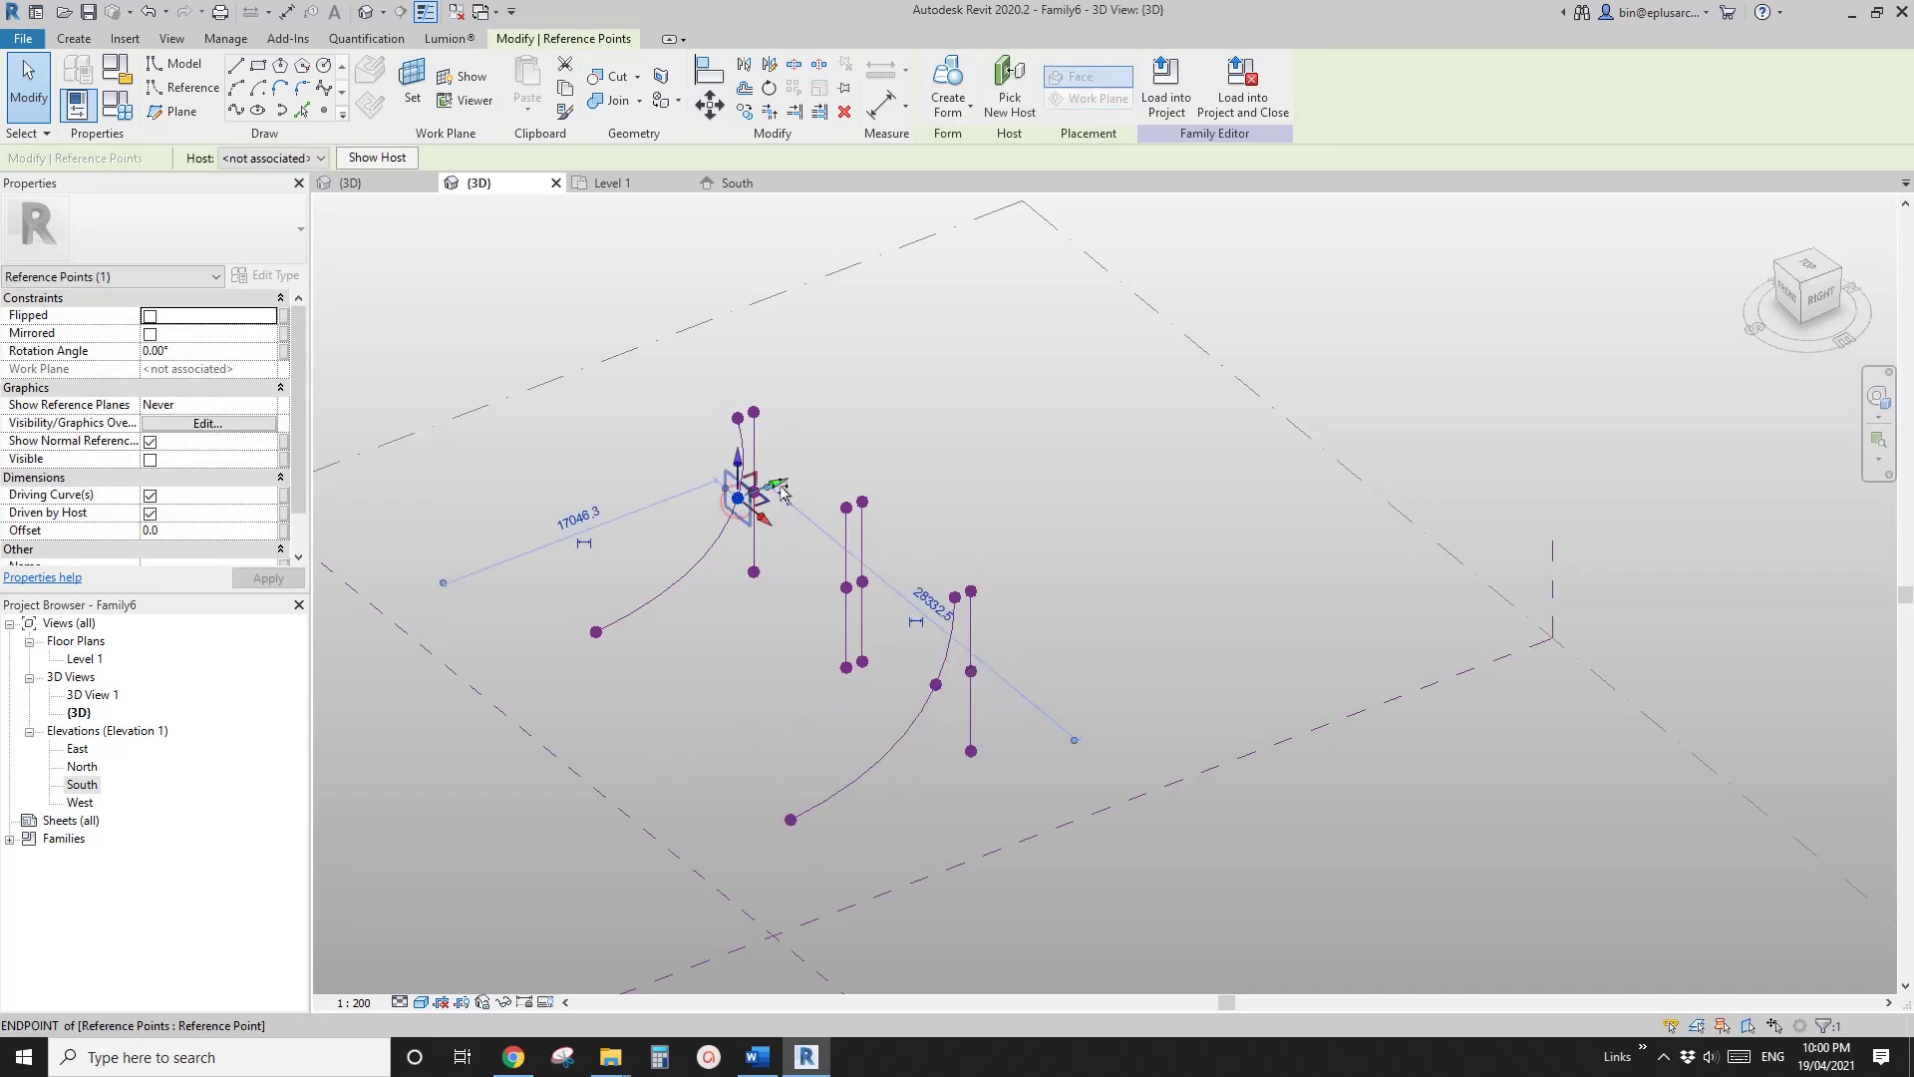
{"action": "key", "text": "Escape"}
Step: Loft the lower curved, middle vertical and left curved reference lines into a surface form
{"action": "left_click", "coordinate": [909, 730]}
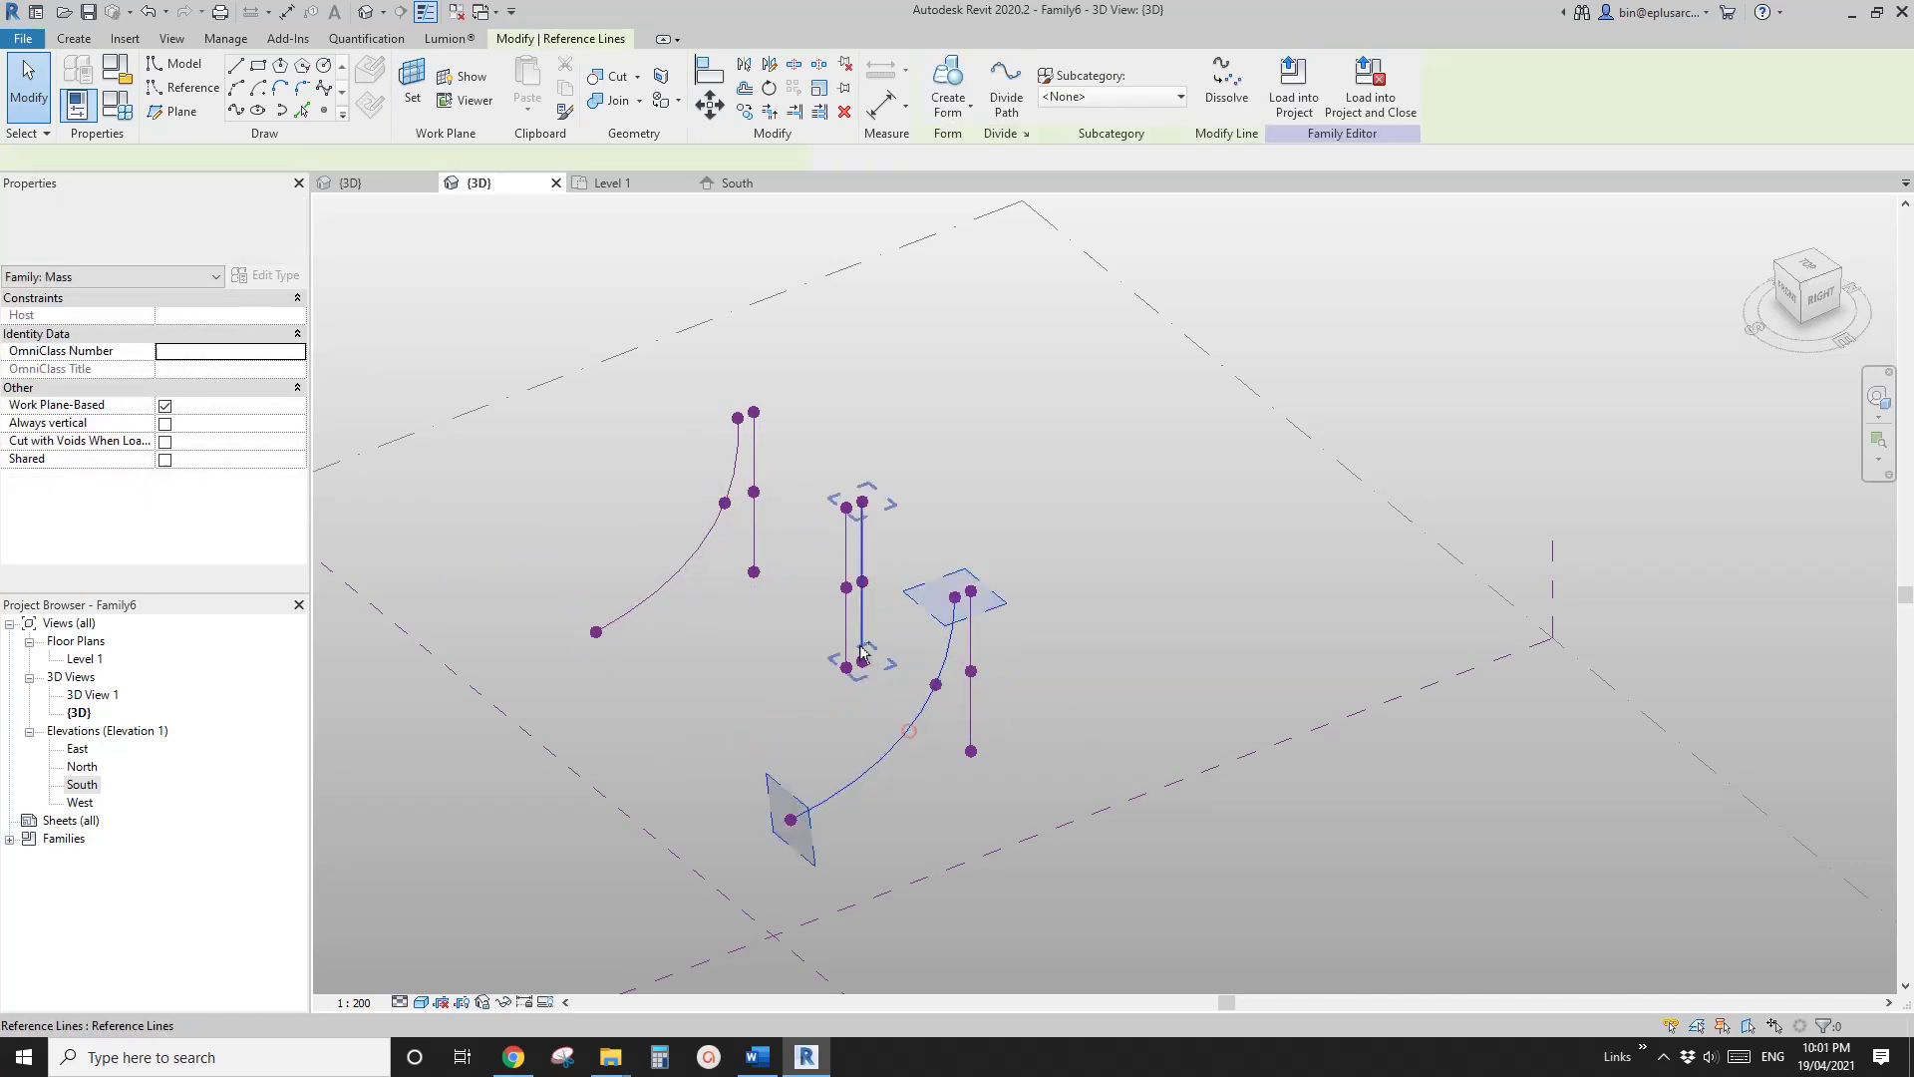
{"action": "left_click", "coordinate": [846, 629], "text": "ctrl"}
{"action": "left_click", "coordinate": [686, 564], "text": "ctrl"}
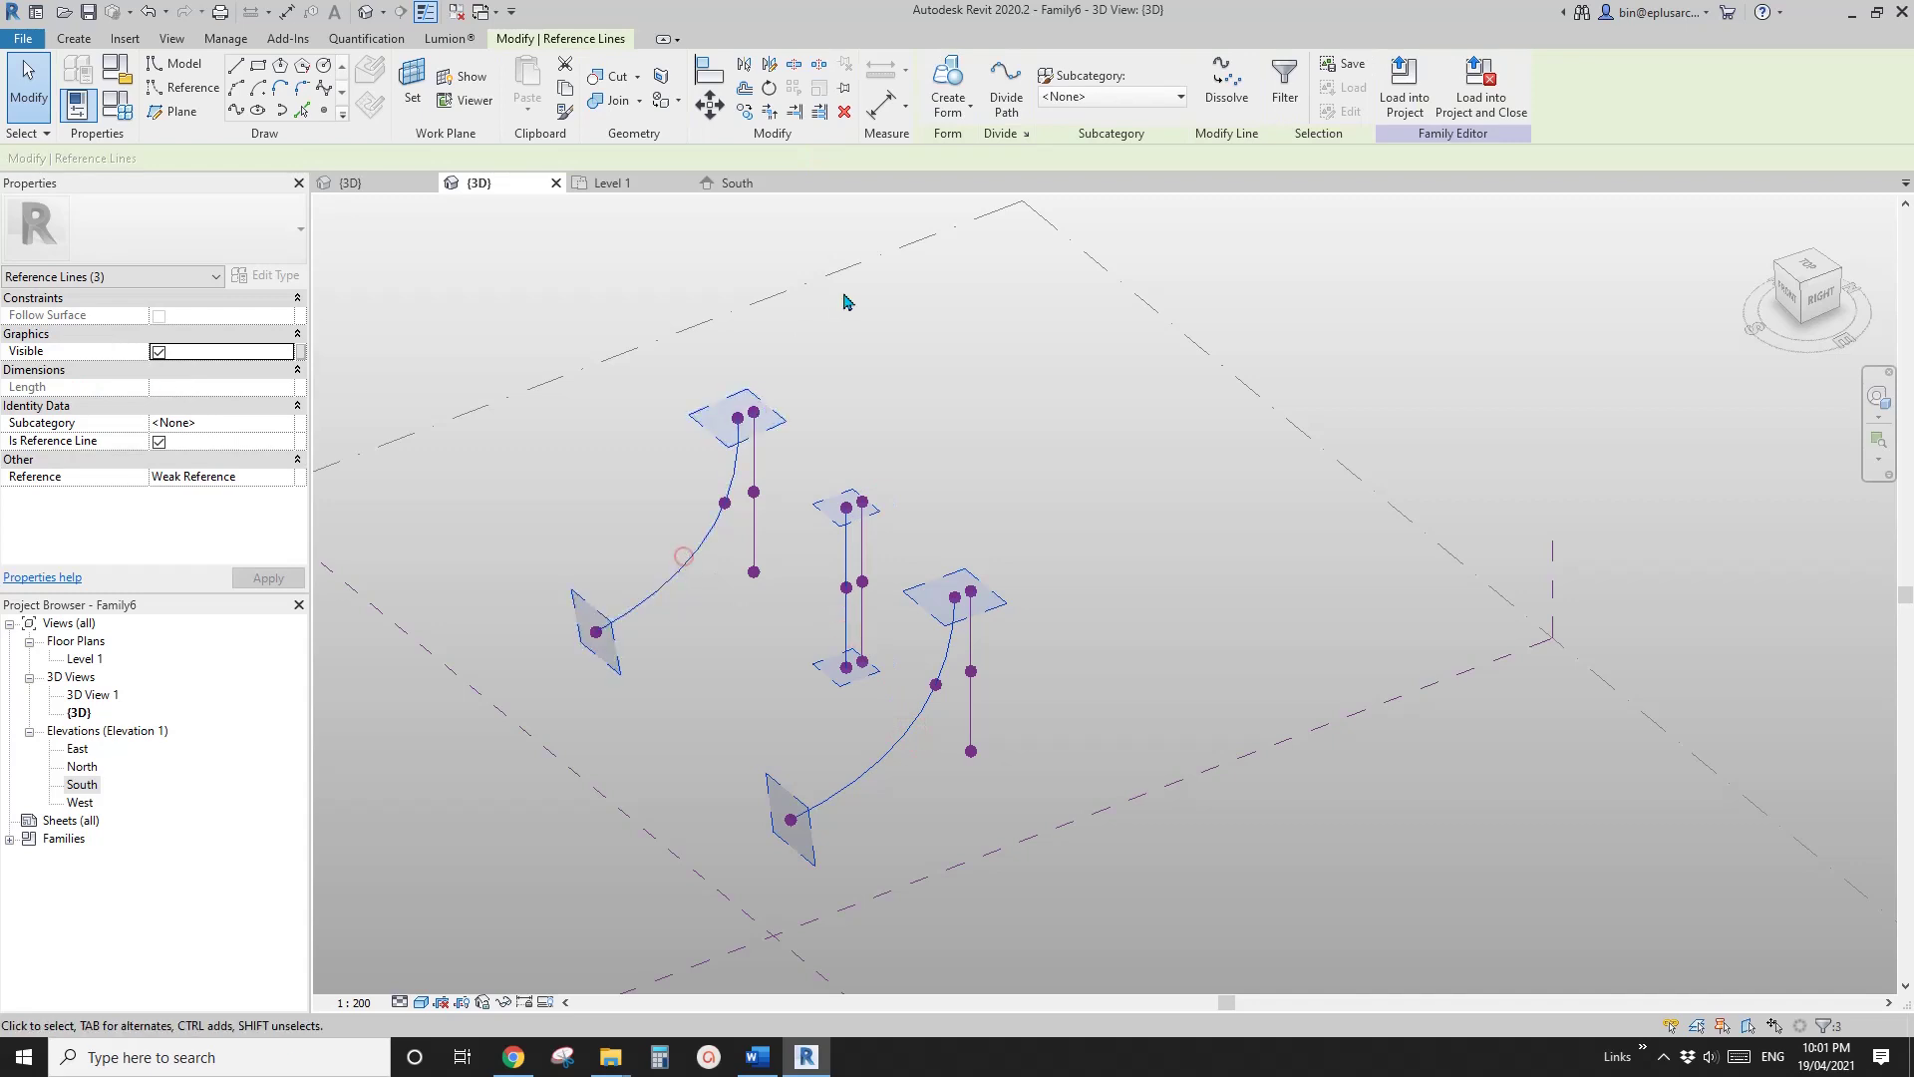
{"action": "left_click", "coordinate": [940, 102]}
{"action": "middle_click_drag", "start_coordinate": [1034, 273], "coordinate": [867, 606], "text": "shift"}
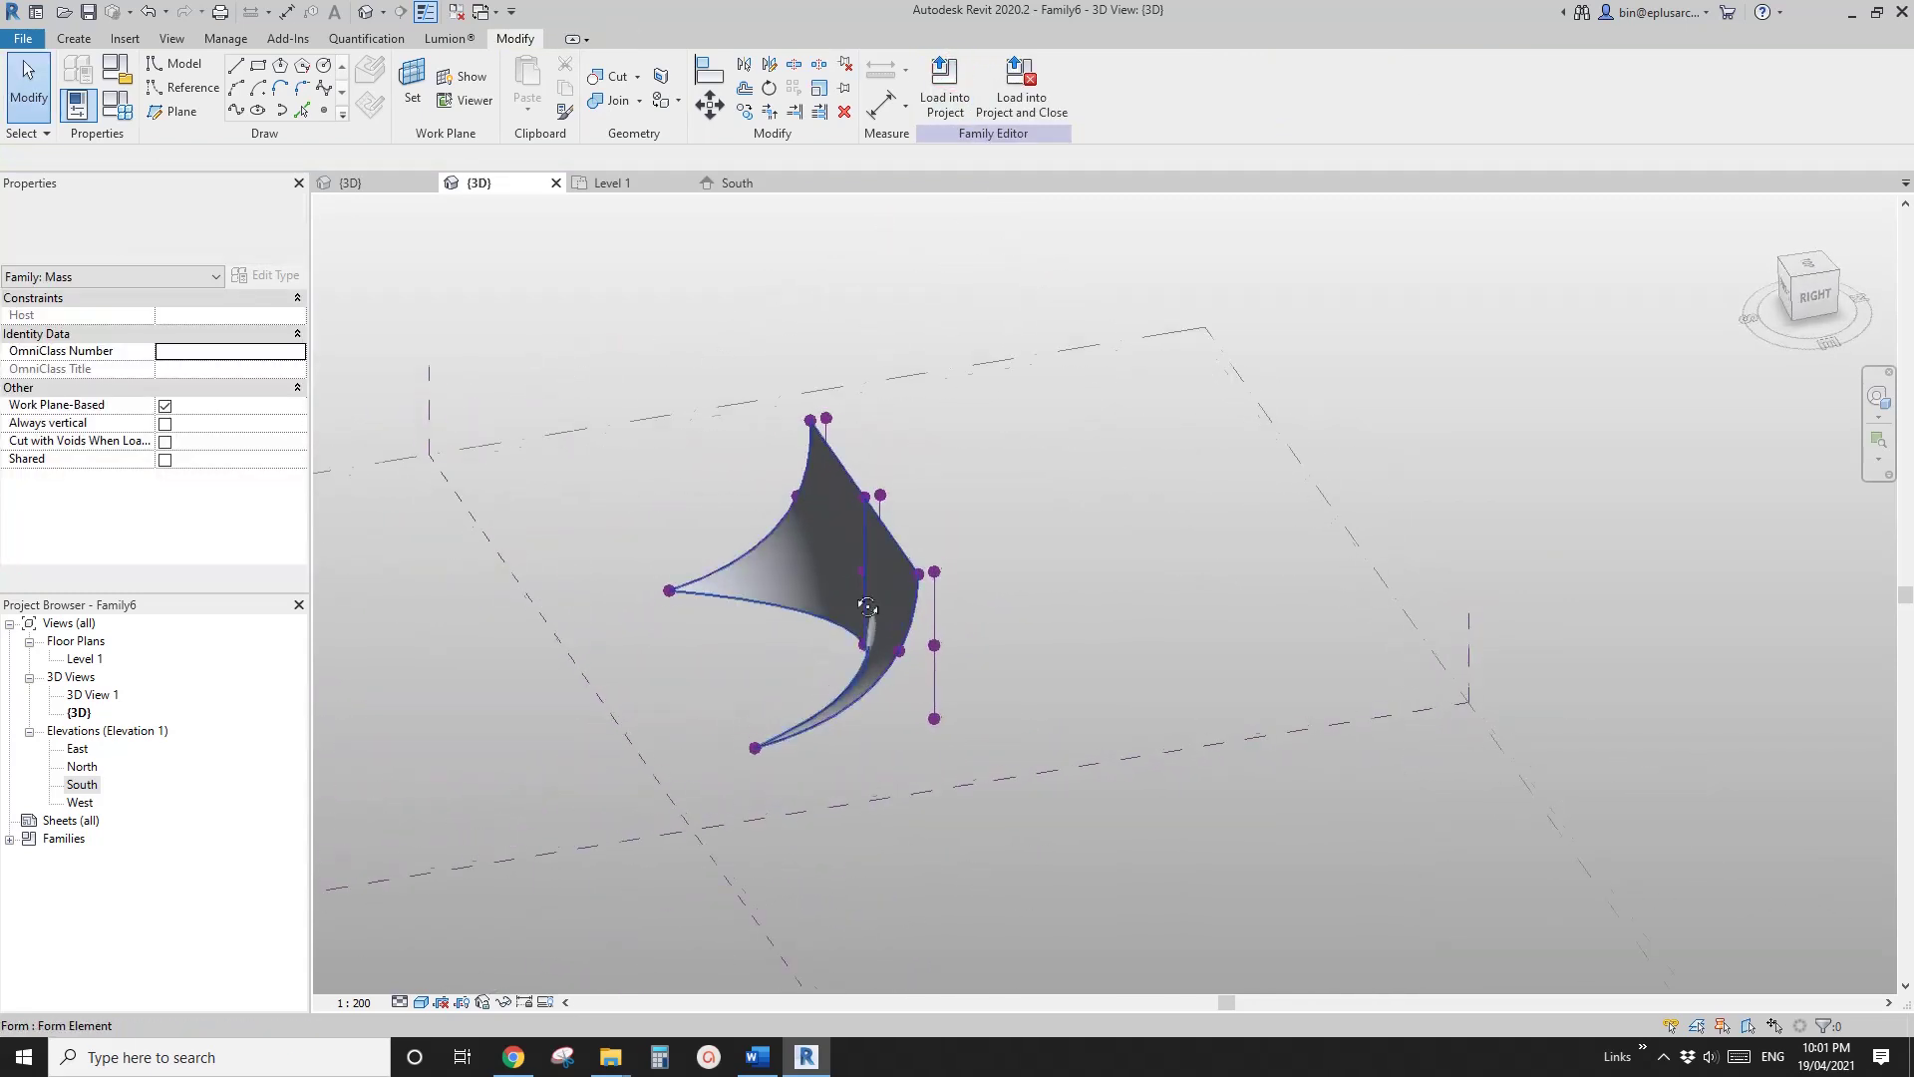
Step: Glance at the Youtube Ideas Word document and the browser, then return to Revit
{"action": "left_click", "coordinate": [757, 1056]}
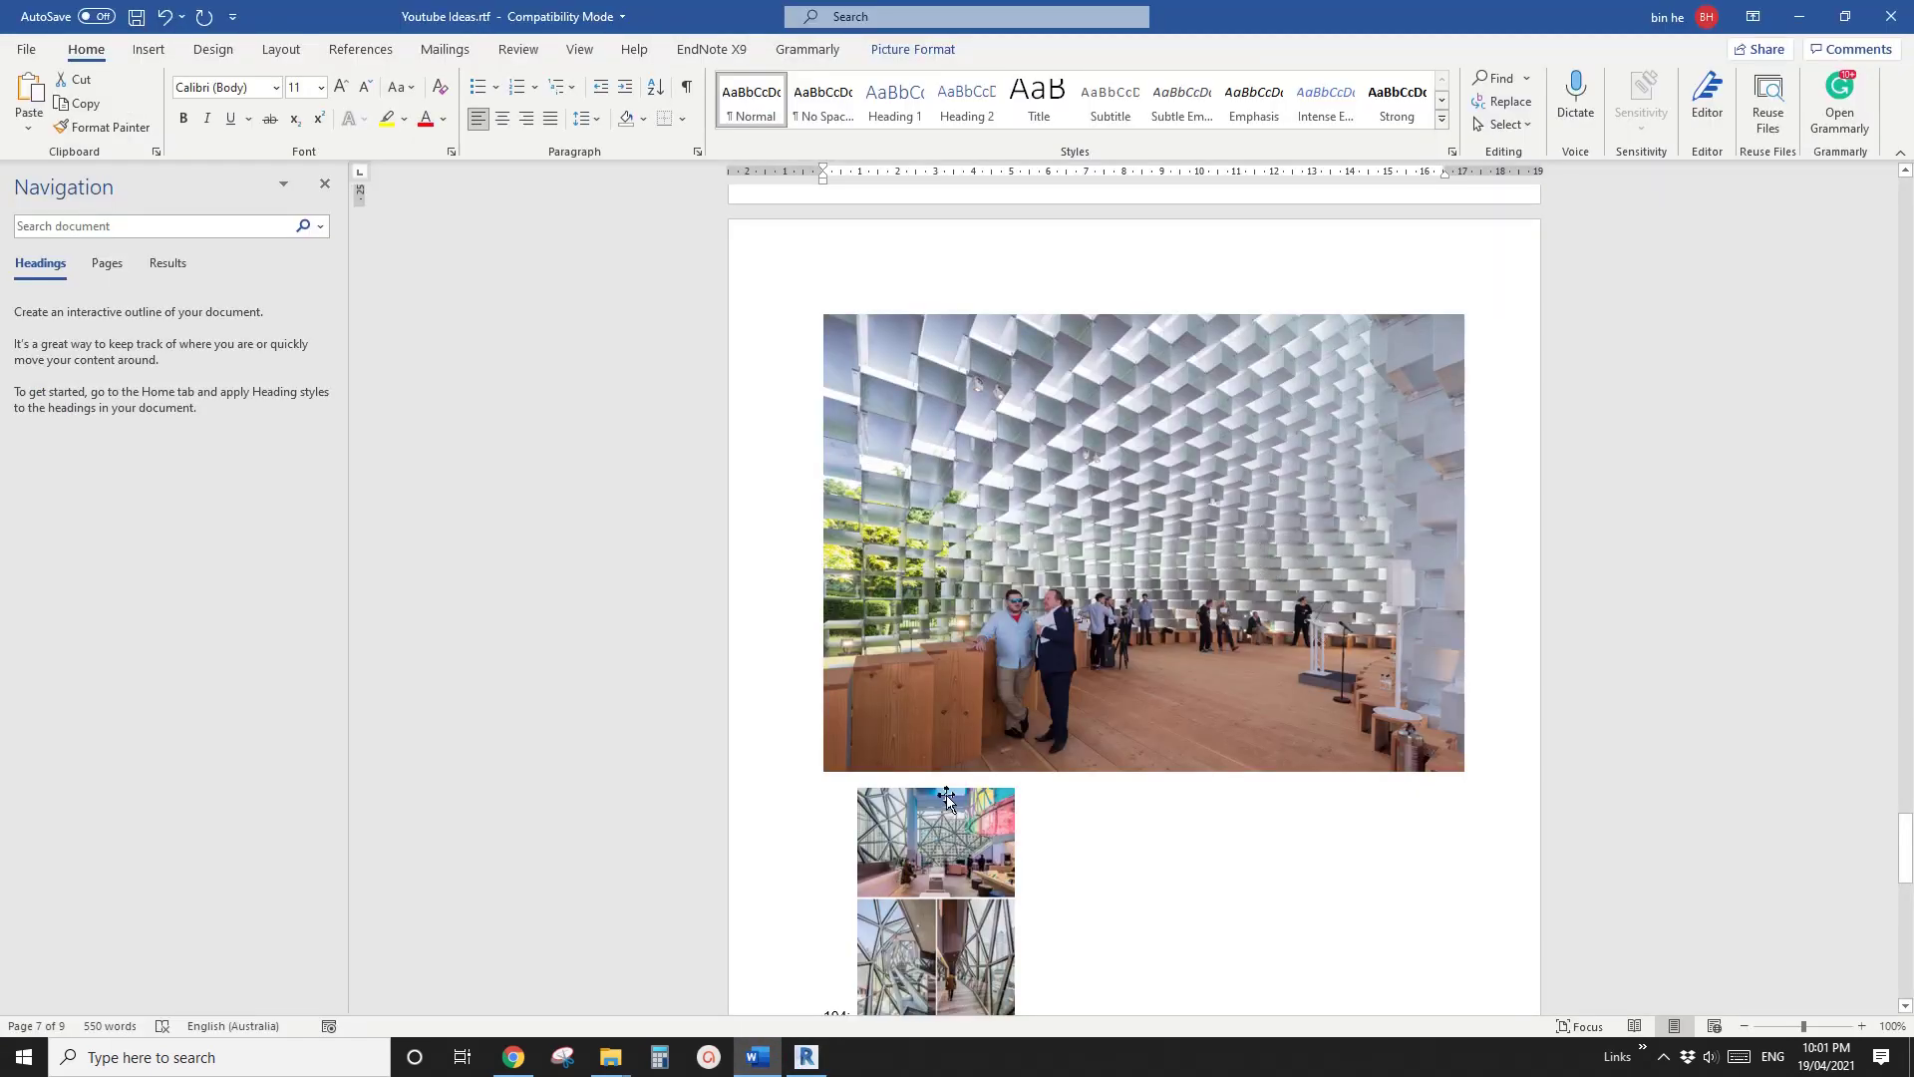
{"action": "left_click", "coordinate": [547, 1058]}
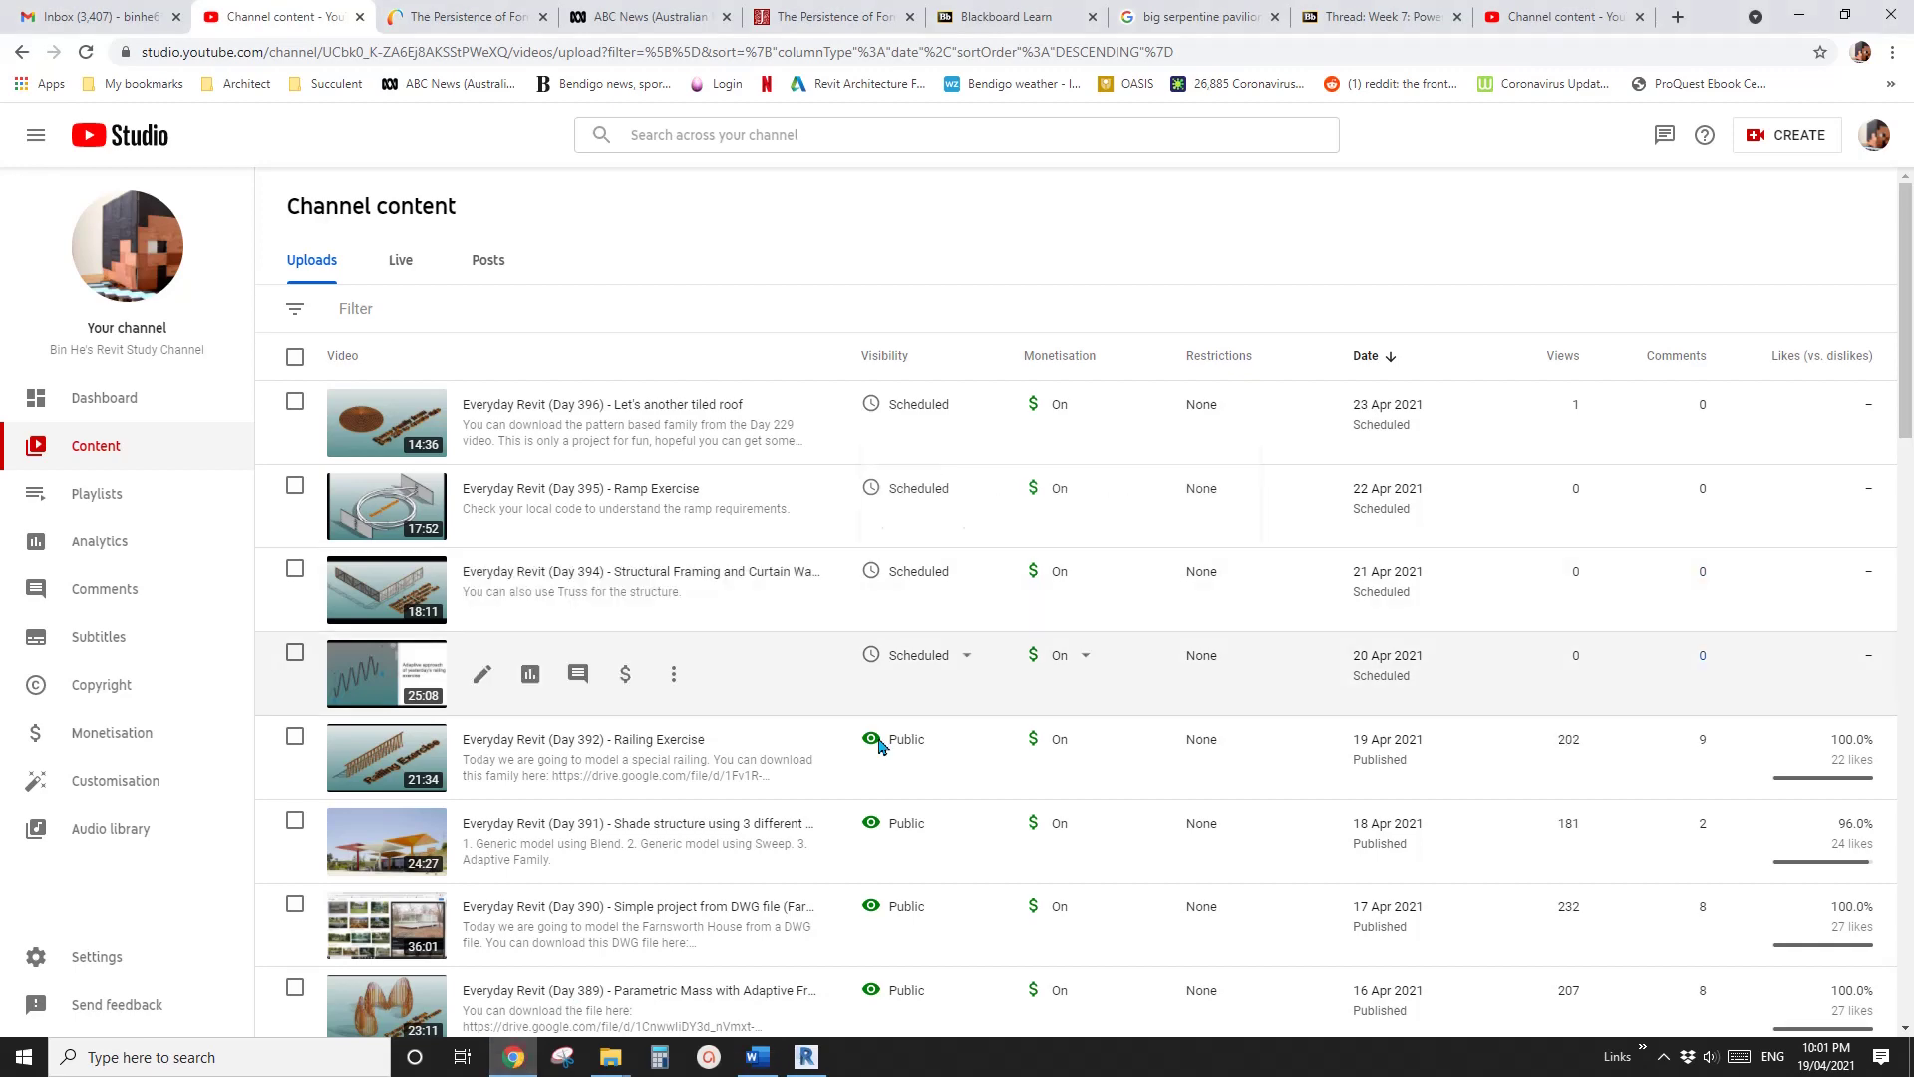
{"action": "left_click", "coordinate": [784, 1062]}
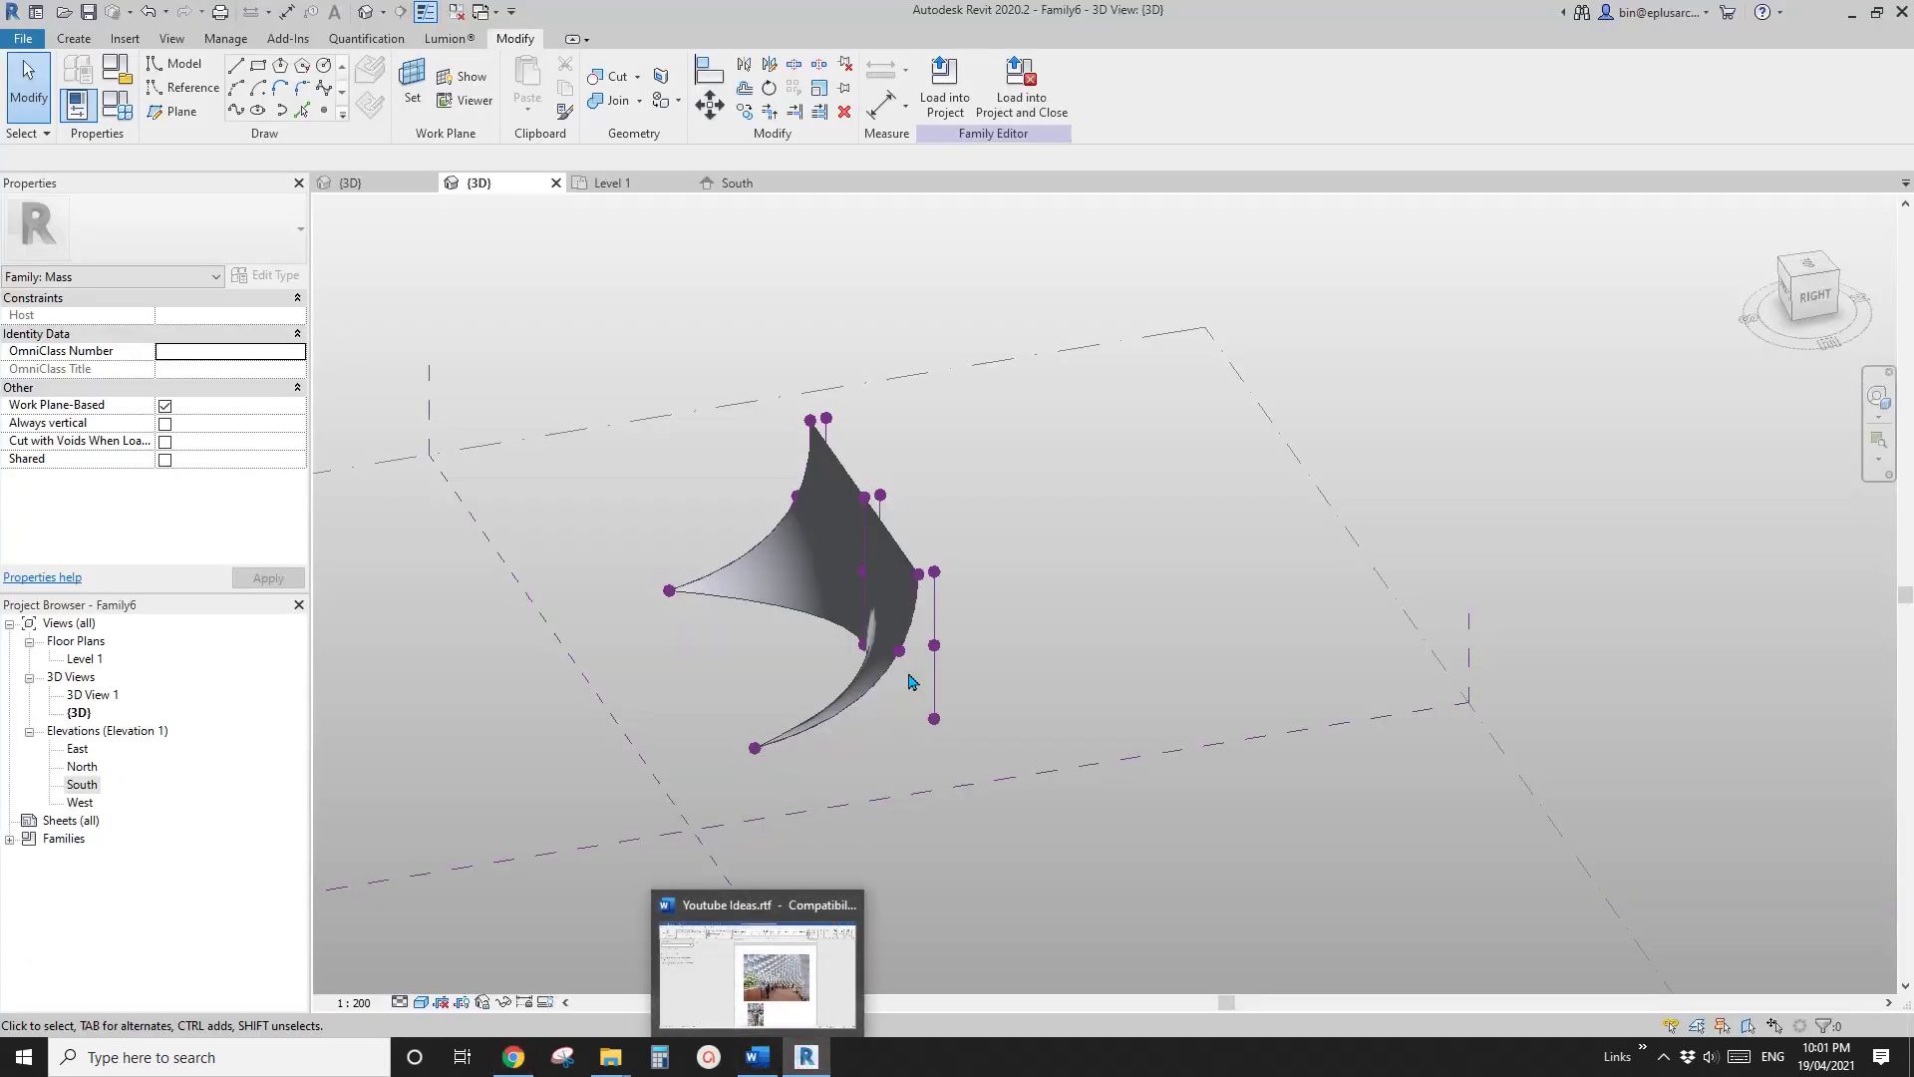
Step: Drag two reference points on the first form slightly left to reshape its surface
{"action": "left_click", "coordinate": [863, 638]}
{"action": "scroll", "coordinate": [863, 643], "scroll_direction": "up", "scroll_amount": 3}
{"action": "left_click", "coordinate": [865, 653]}
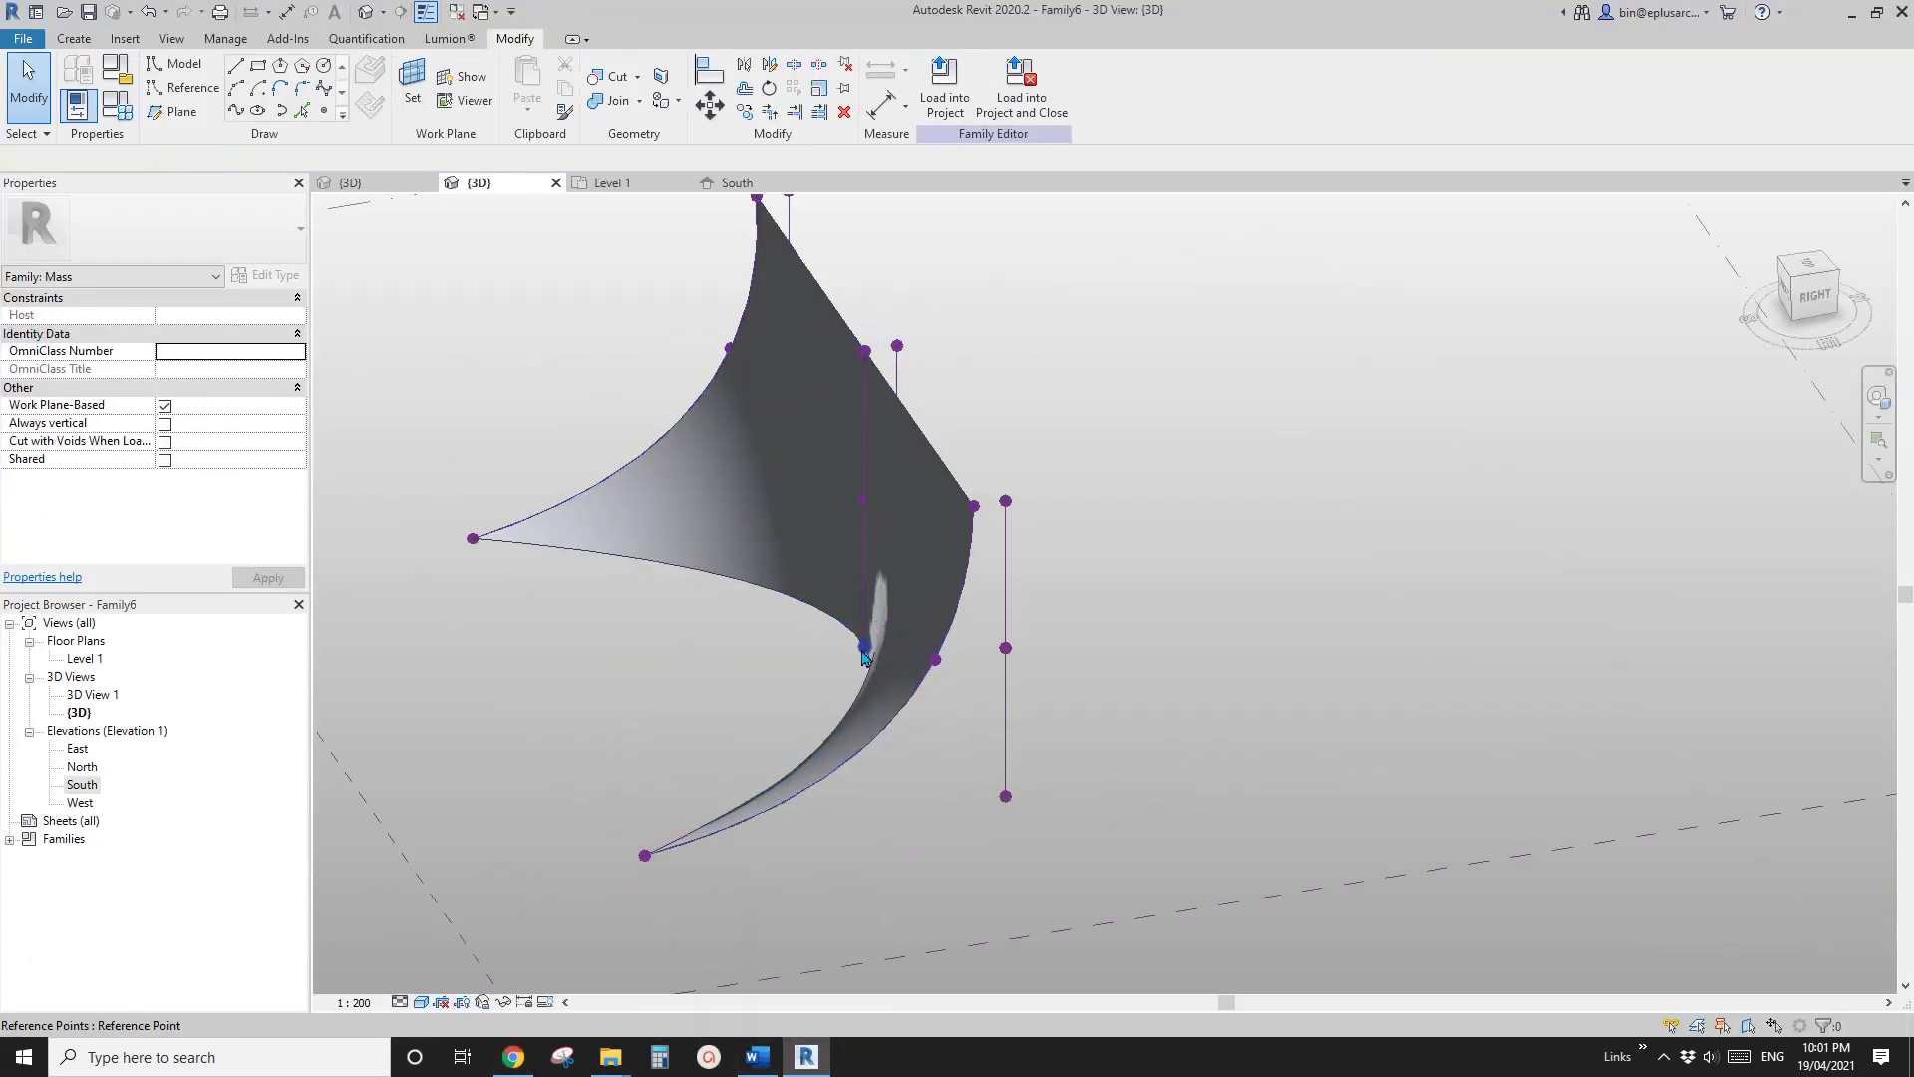
{"action": "left_click_drag", "start_coordinate": [912, 650], "coordinate": [885, 646]}
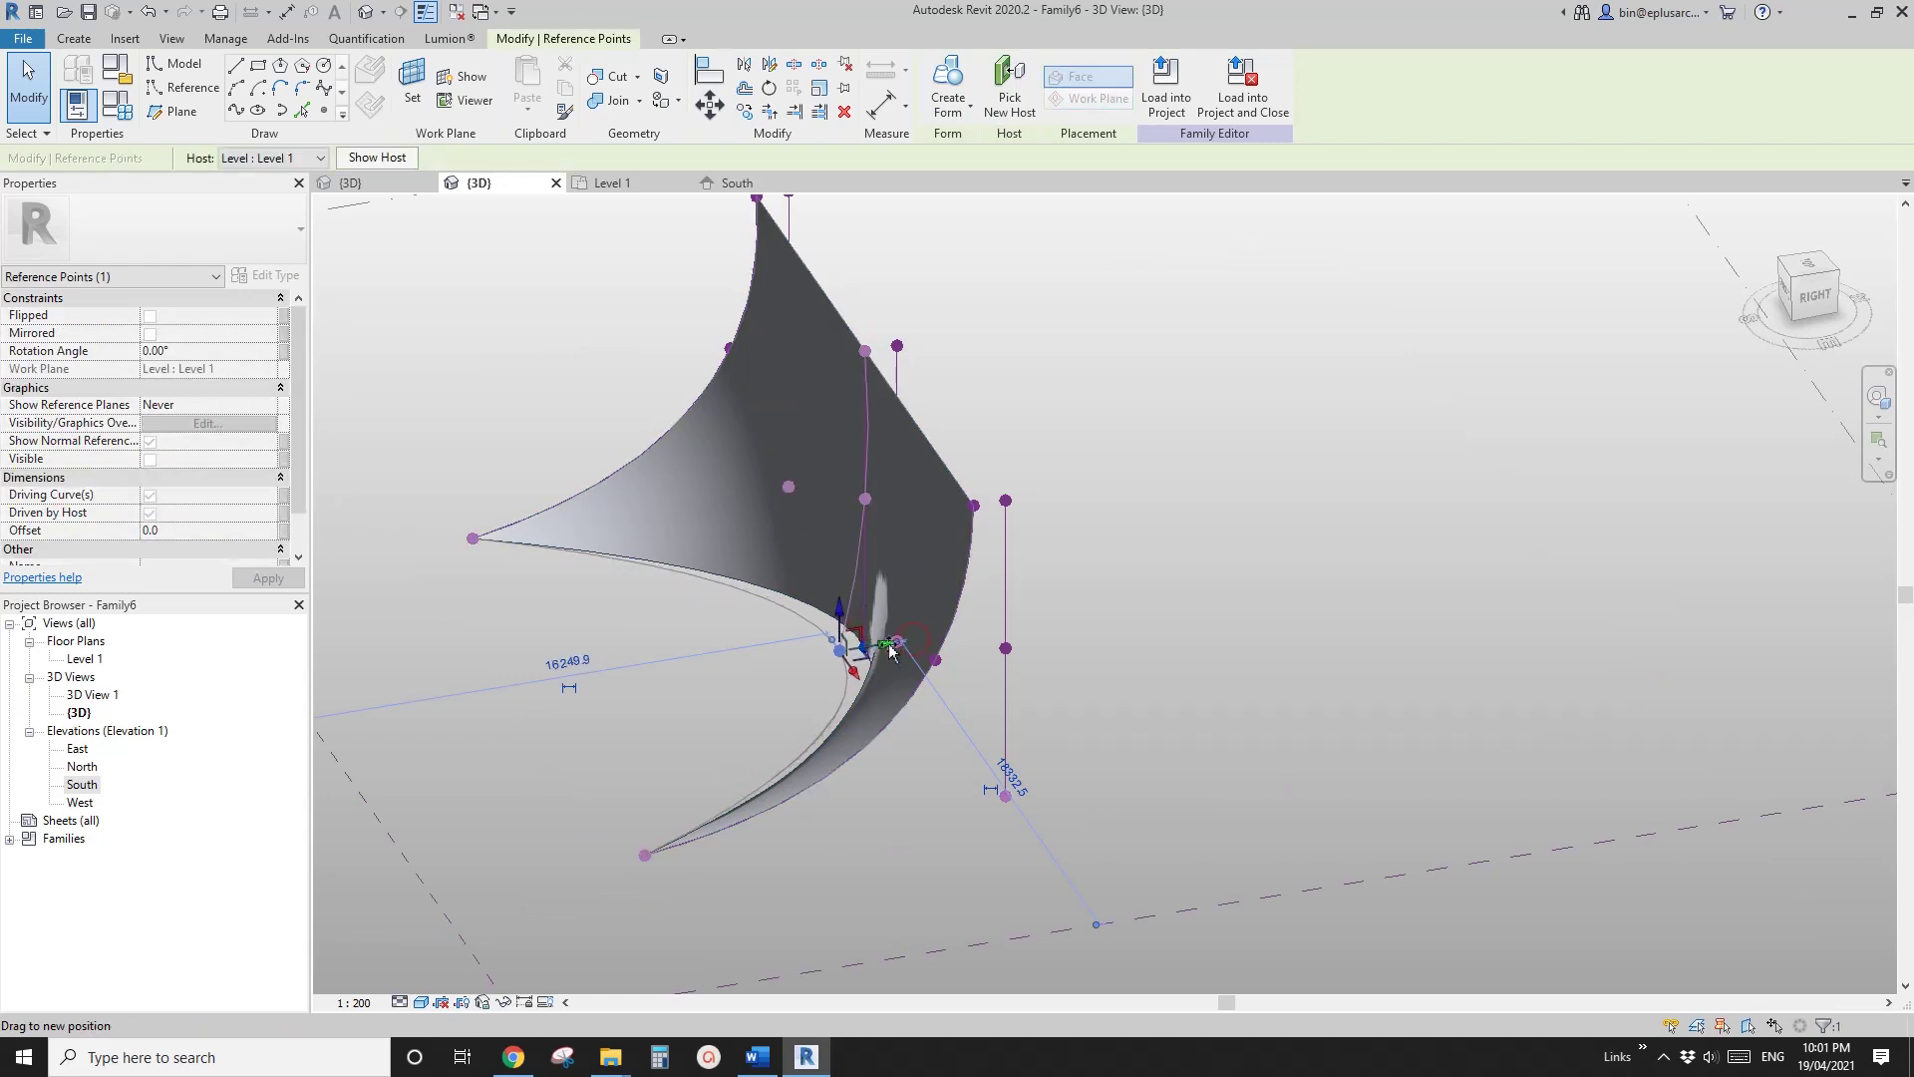
{"action": "left_click", "coordinate": [865, 500]}
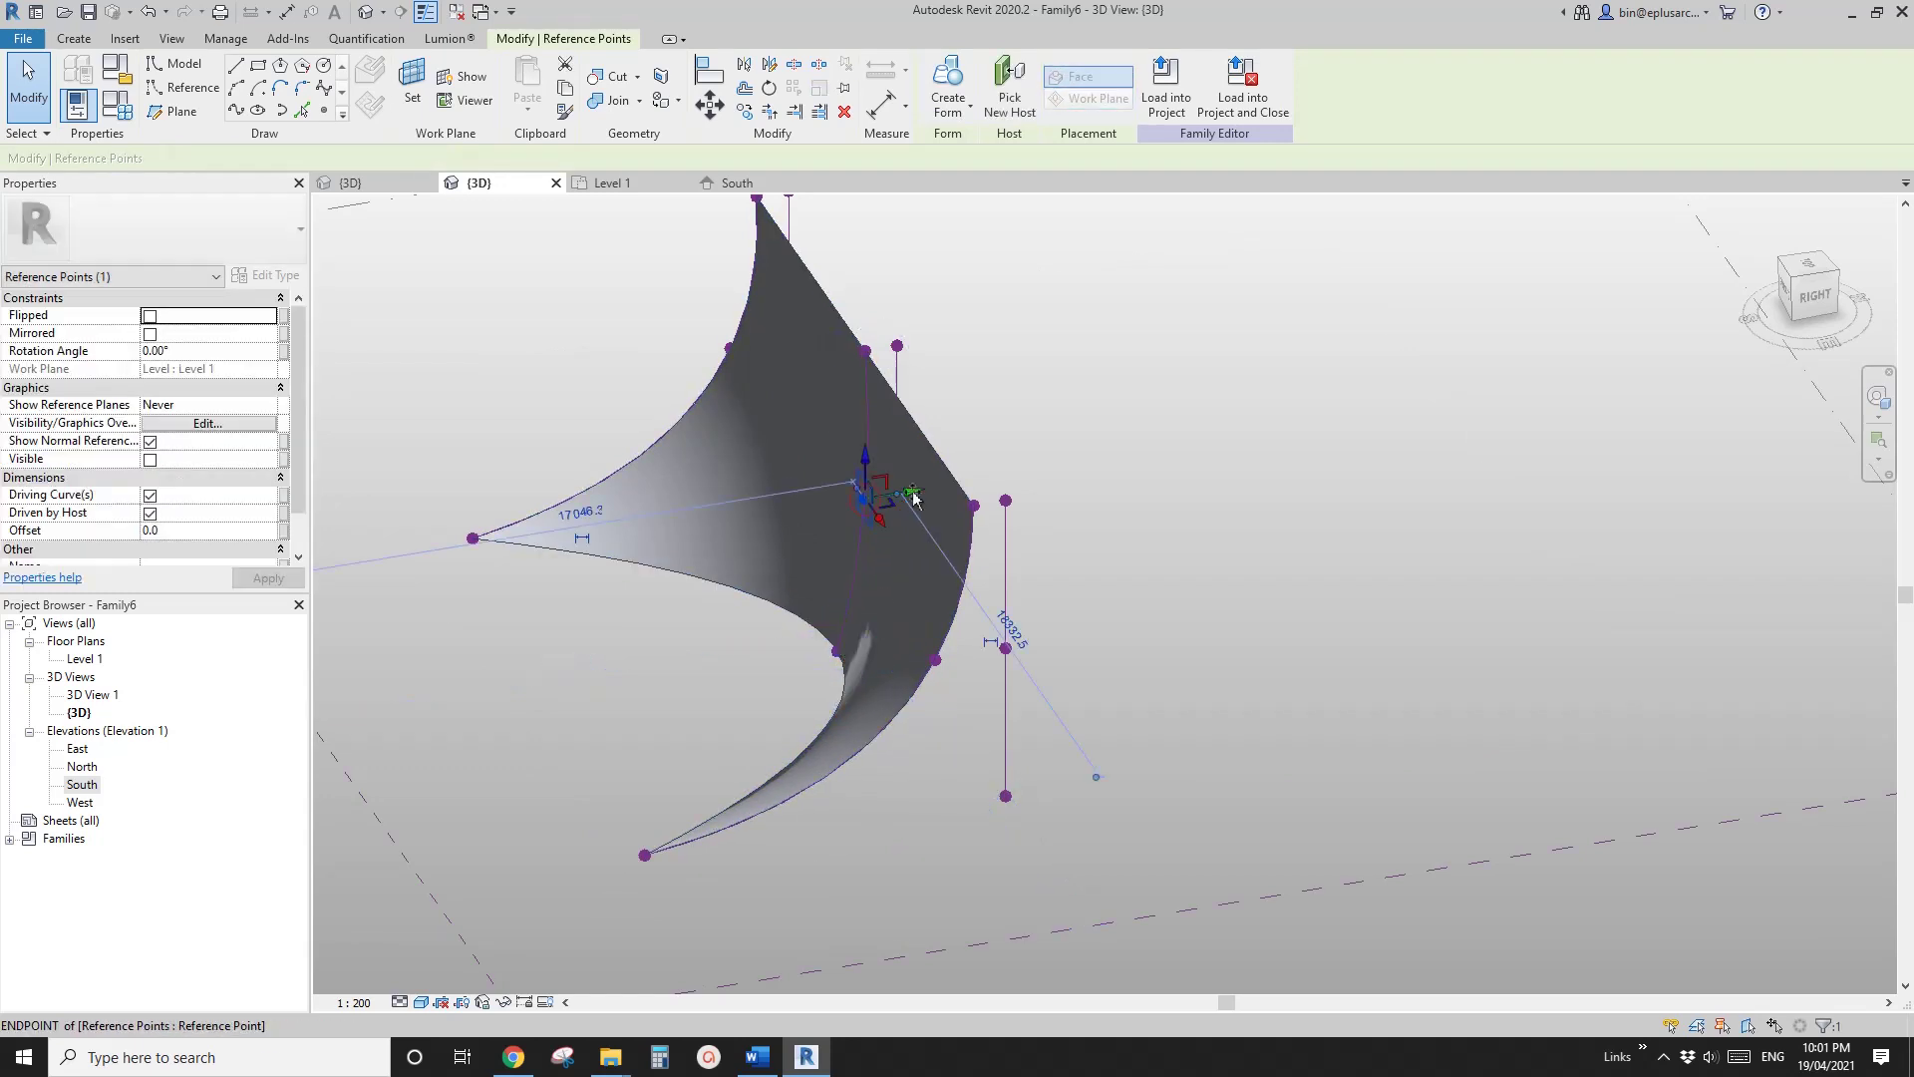
{"action": "left_click", "coordinate": [839, 651]}
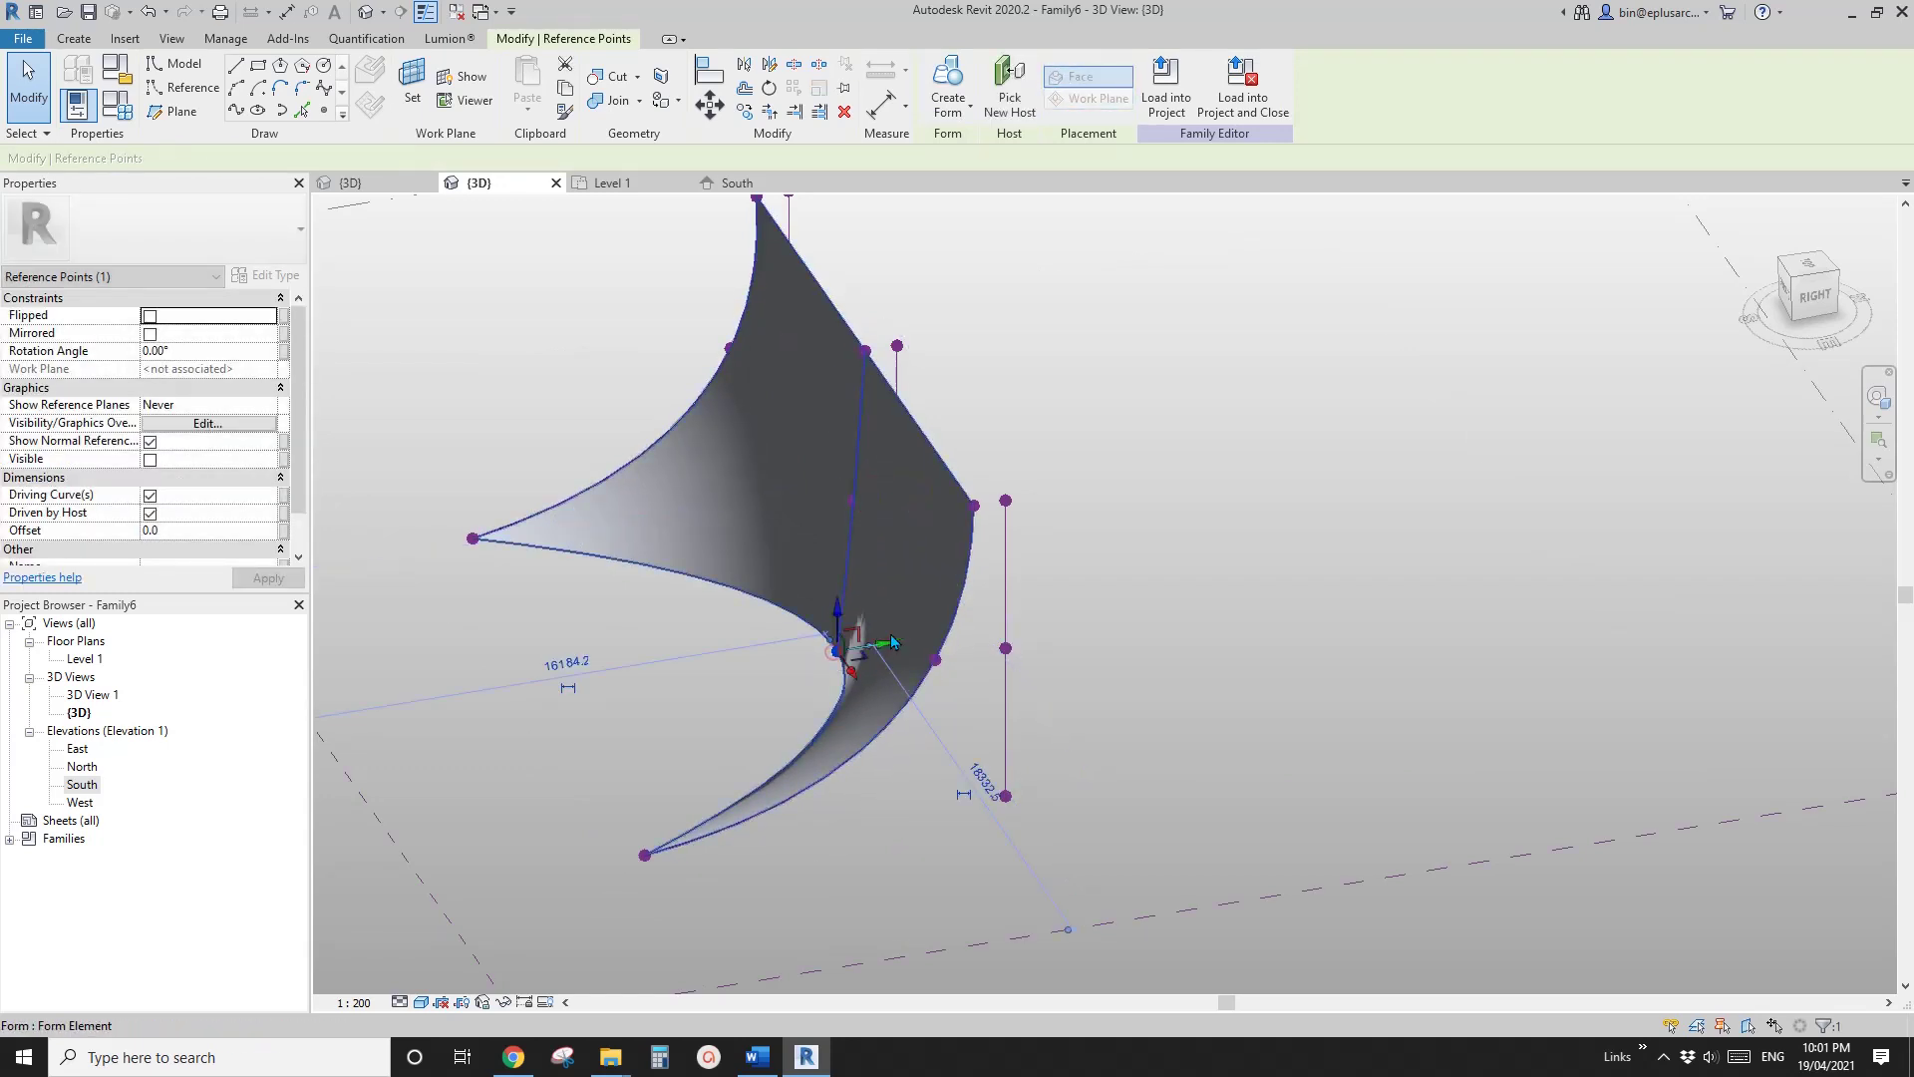
{"action": "left_click_drag", "start_coordinate": [889, 644], "coordinate": [874, 648]}
Step: Shift the first form's bottom corner and left corner points to the right
{"action": "middle_click_drag", "start_coordinate": [876, 653], "coordinate": [737, 862], "text": "shift"}
{"action": "left_click", "coordinate": [738, 861]}
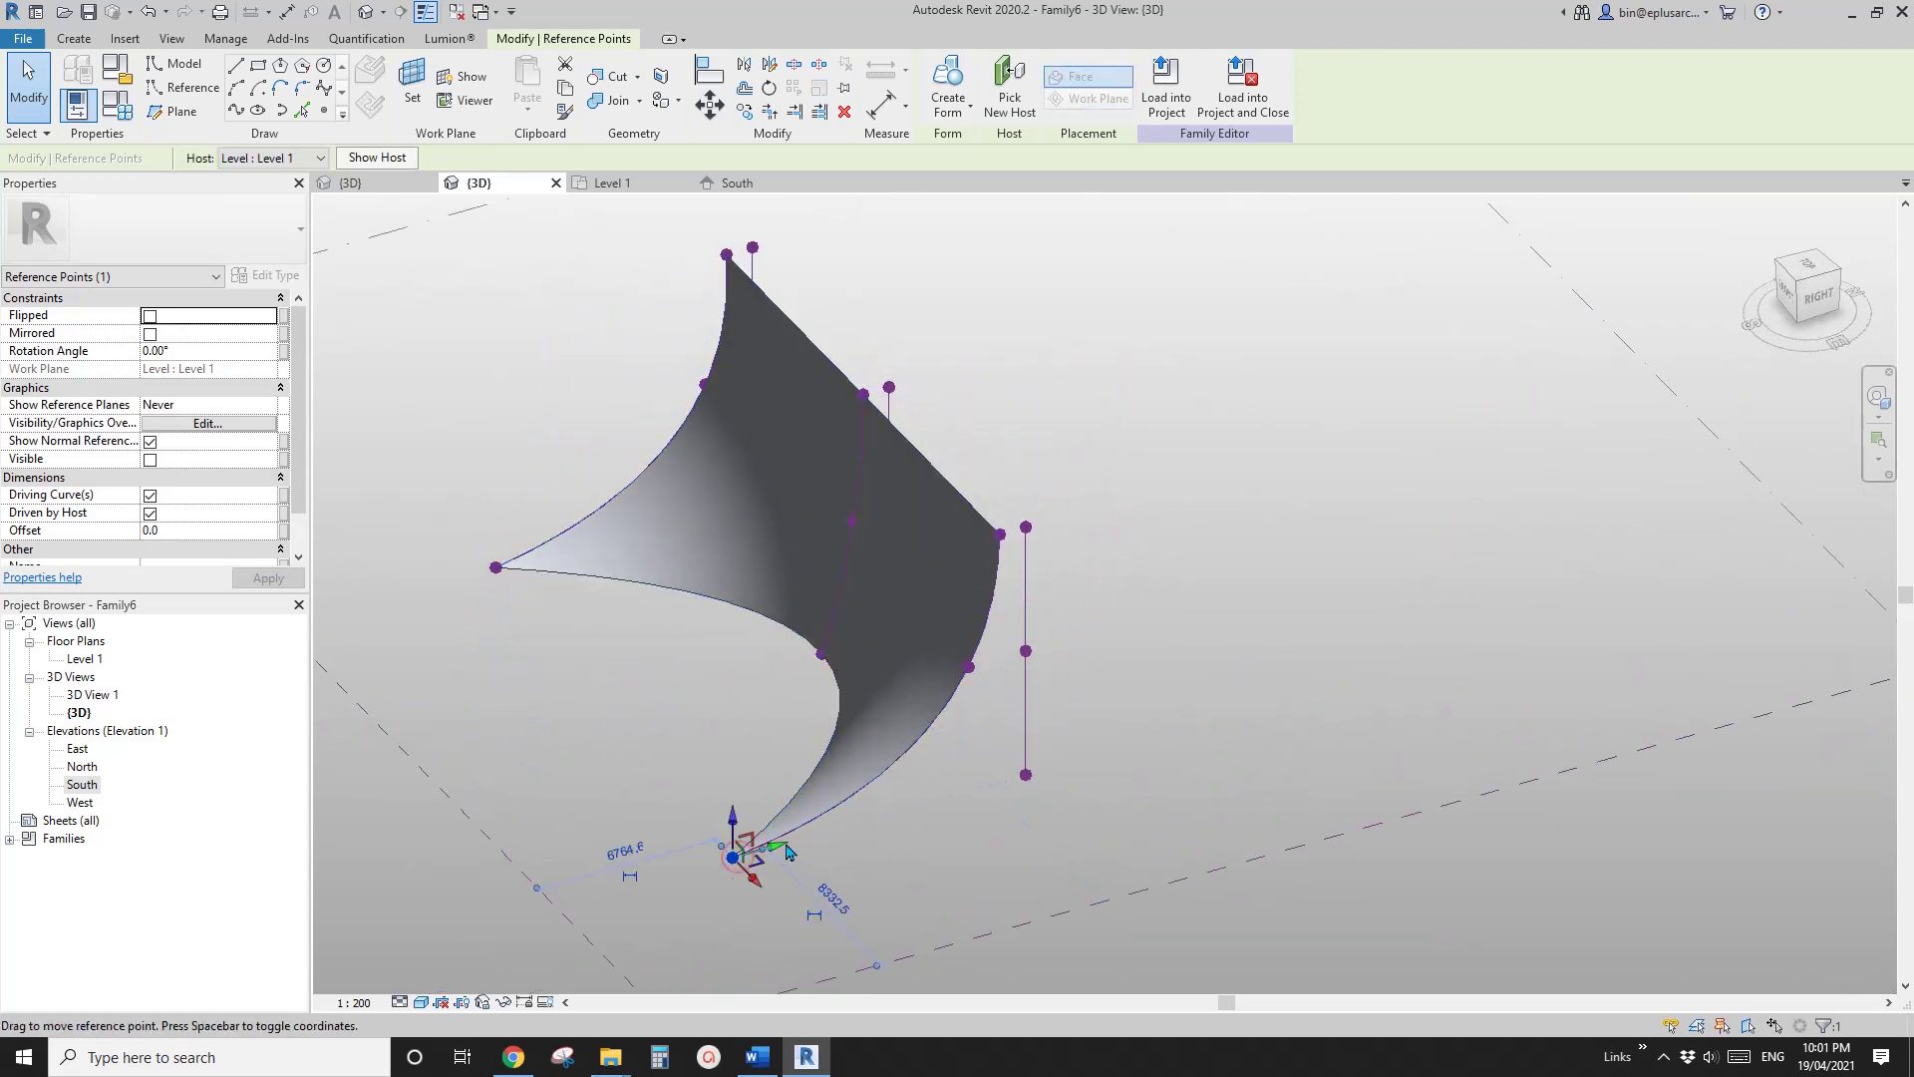
{"action": "left_click_drag", "start_coordinate": [737, 860], "coordinate": [877, 819]}
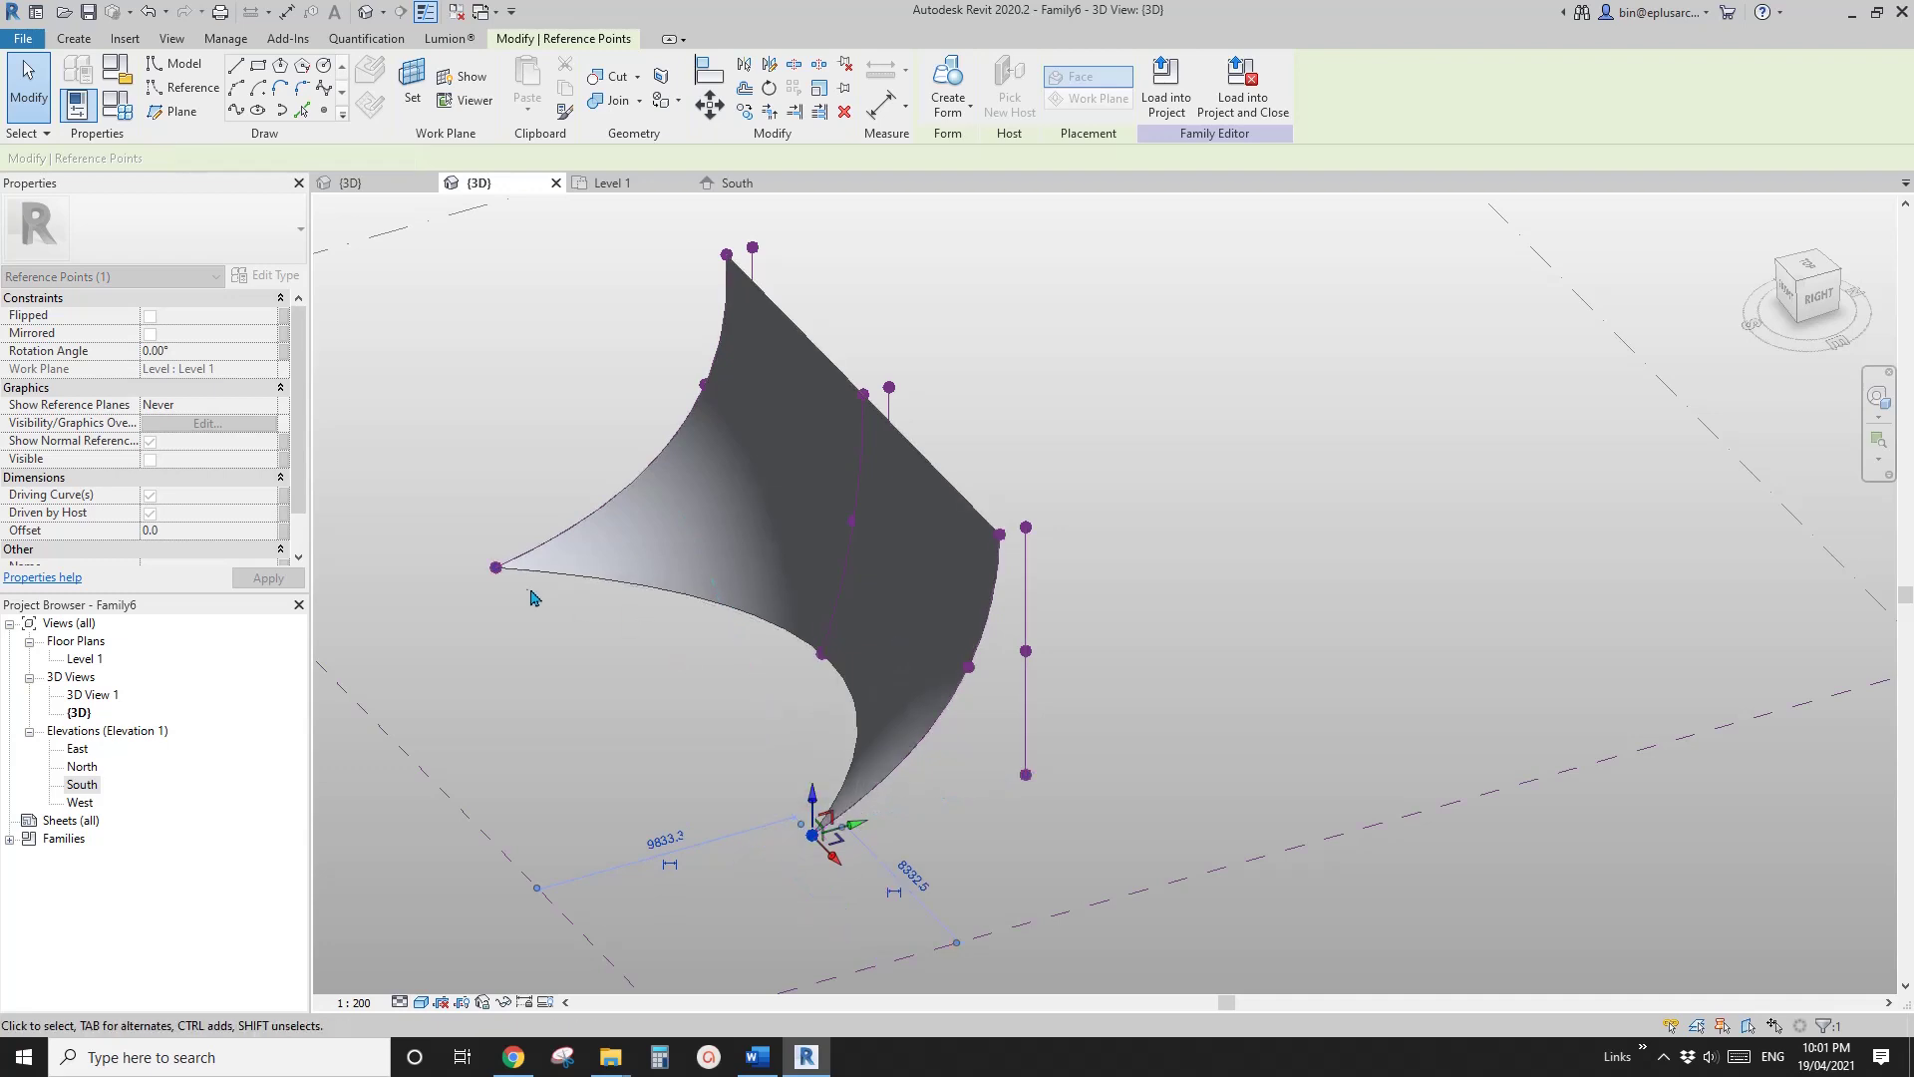
{"action": "left_click", "coordinate": [495, 568]}
{"action": "left_click_drag", "start_coordinate": [540, 560], "coordinate": [612, 544]}
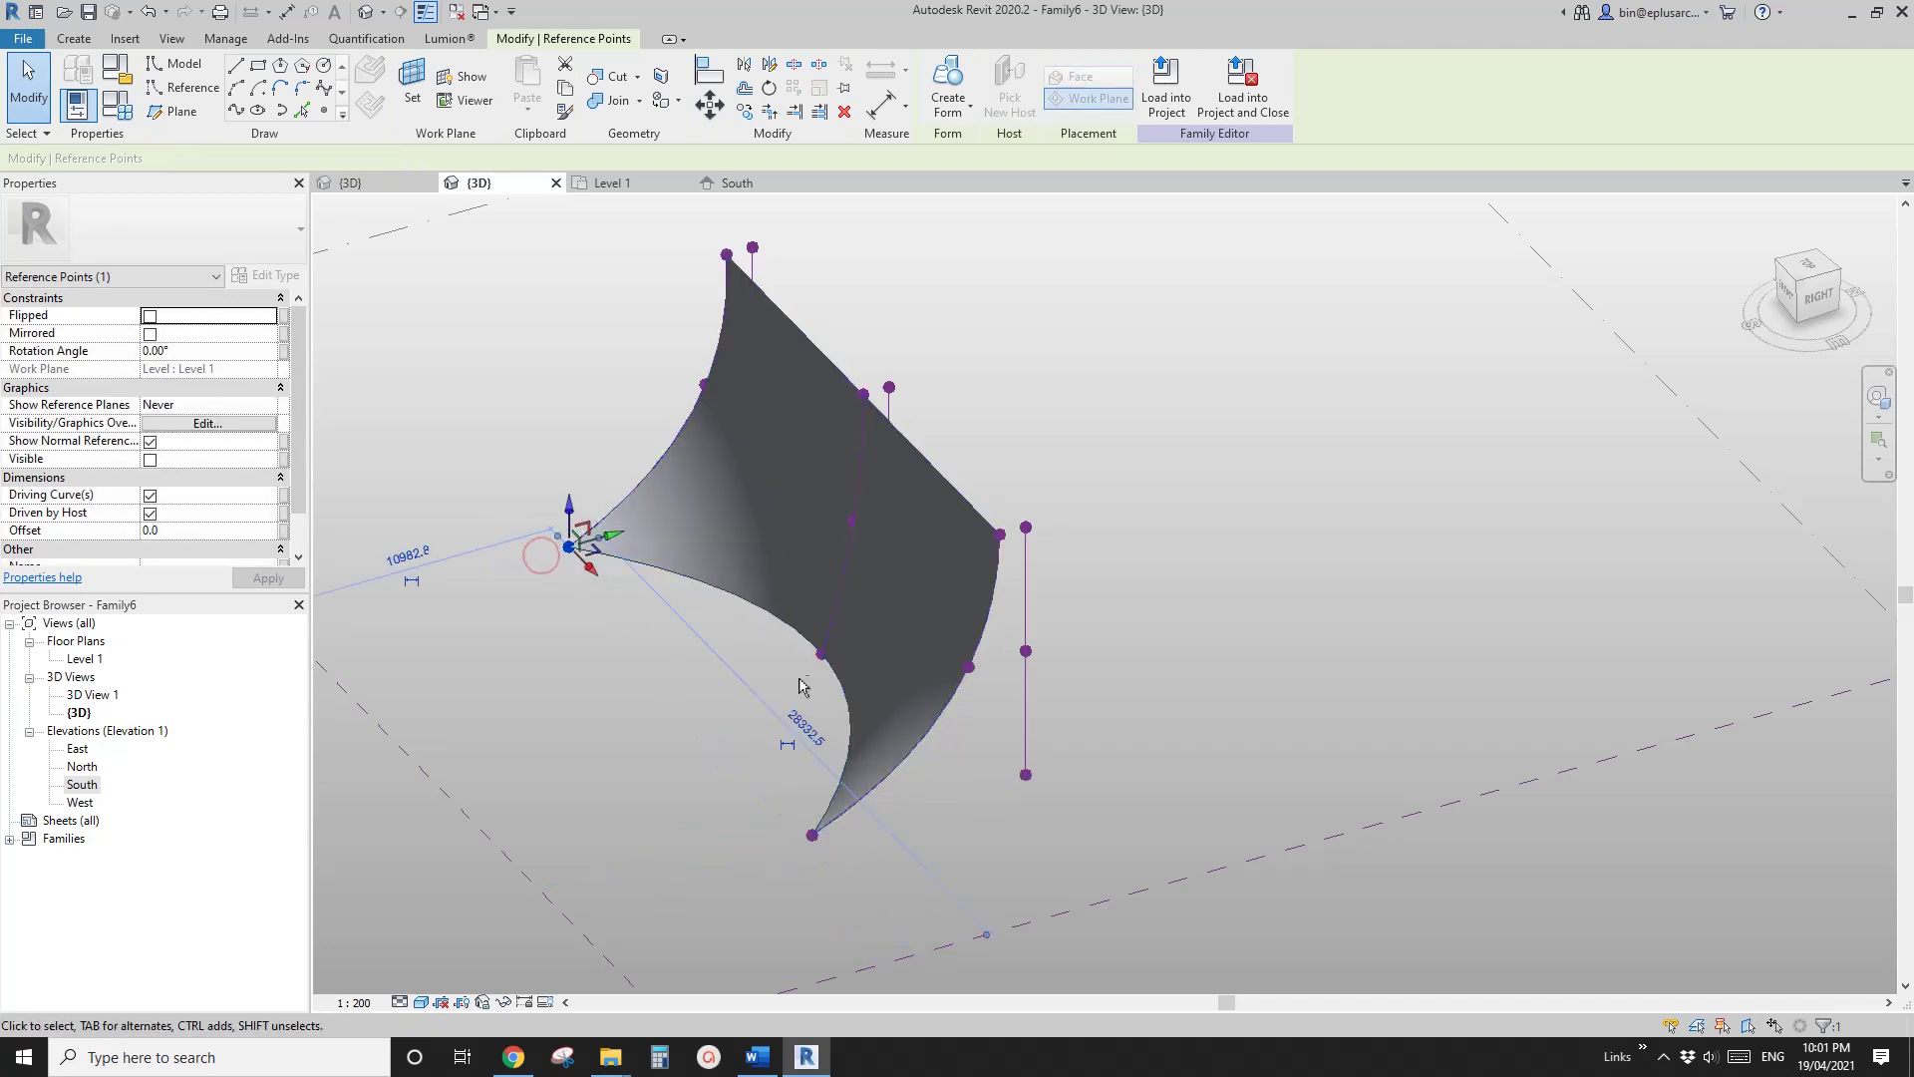
Step: Create a second form from the front, middle and right vertical reference lines
{"action": "middle_click_drag", "start_coordinate": [800, 685], "coordinate": [752, 634], "text": "shift"}
{"action": "left_click", "coordinate": [733, 604]}
{"action": "left_click", "coordinate": [759, 586]}
{"action": "left_click", "coordinate": [973, 473], "text": "ctrl"}
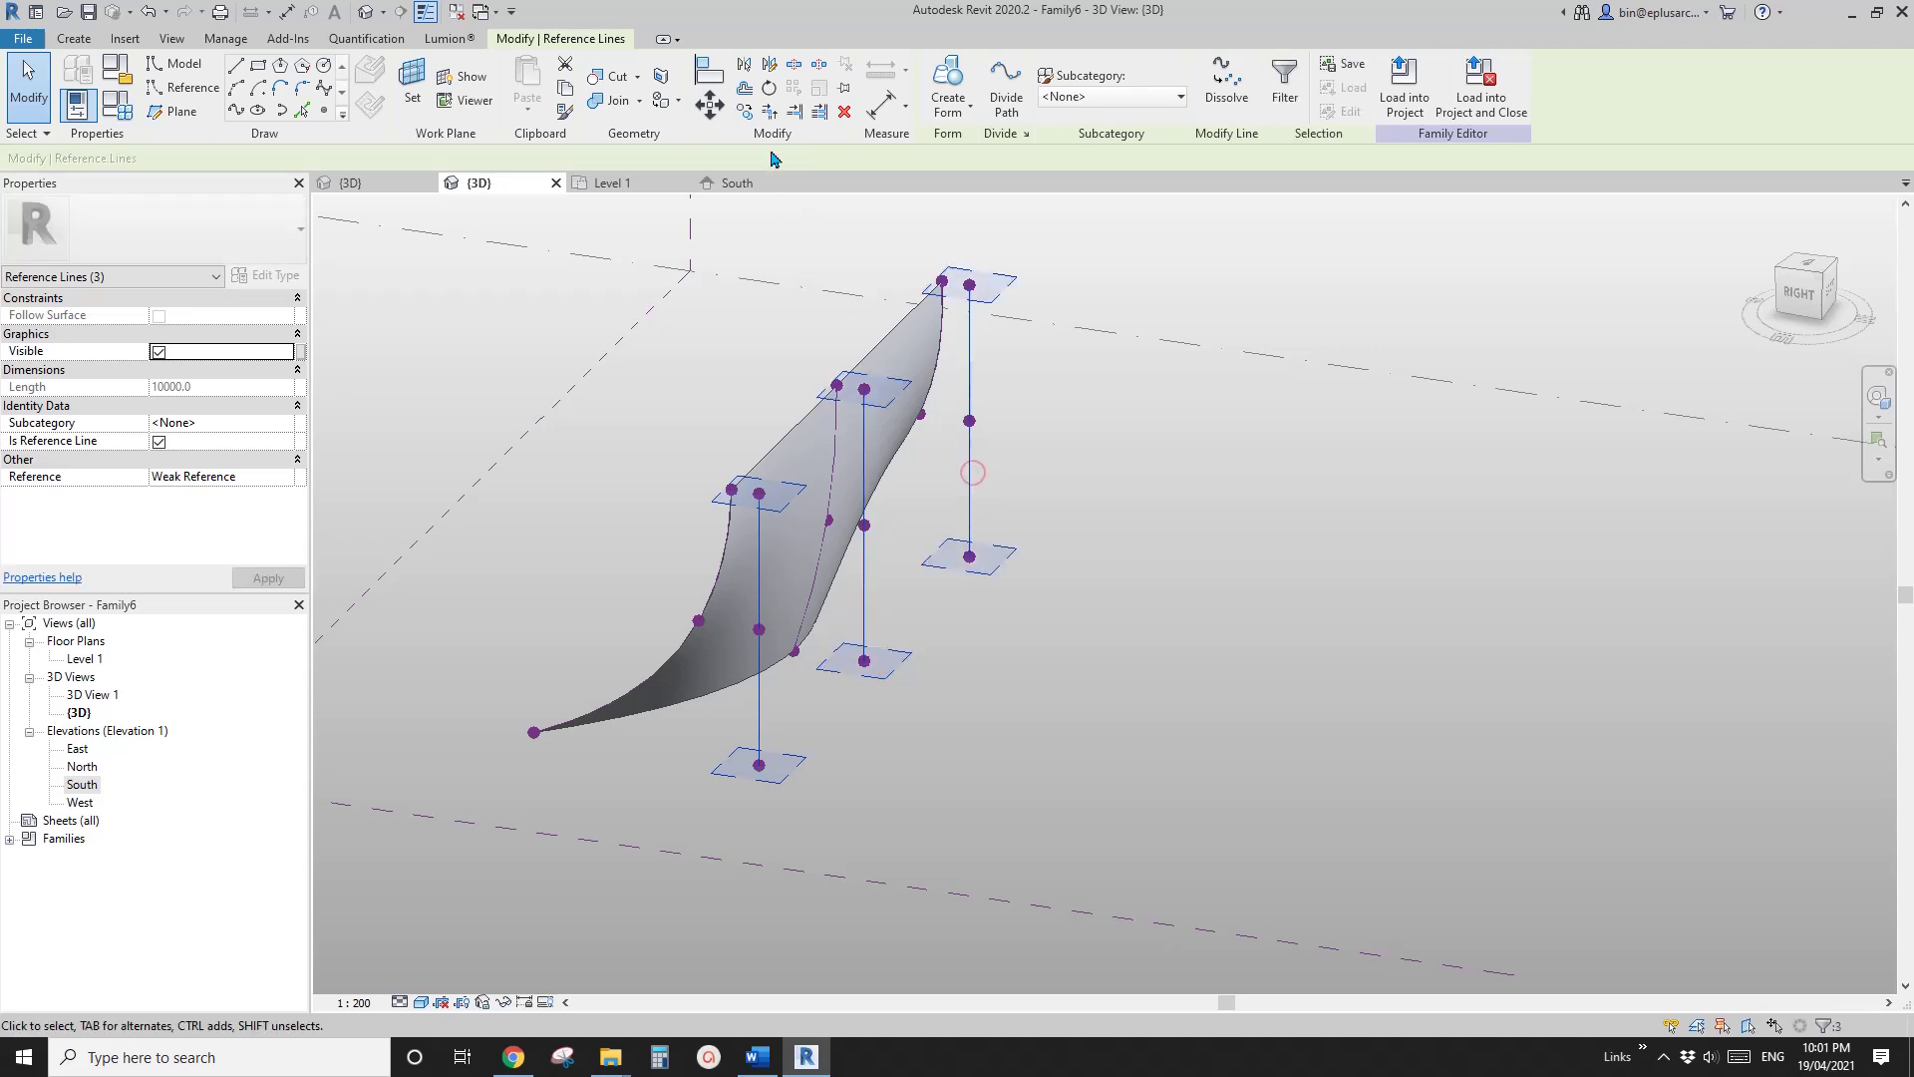
{"action": "left_click", "coordinate": [954, 77]}
Step: Drag the new form's reference points rightward to curve its profile and edge
{"action": "middle_click_drag", "start_coordinate": [897, 637], "coordinate": [761, 673], "text": "shift"}
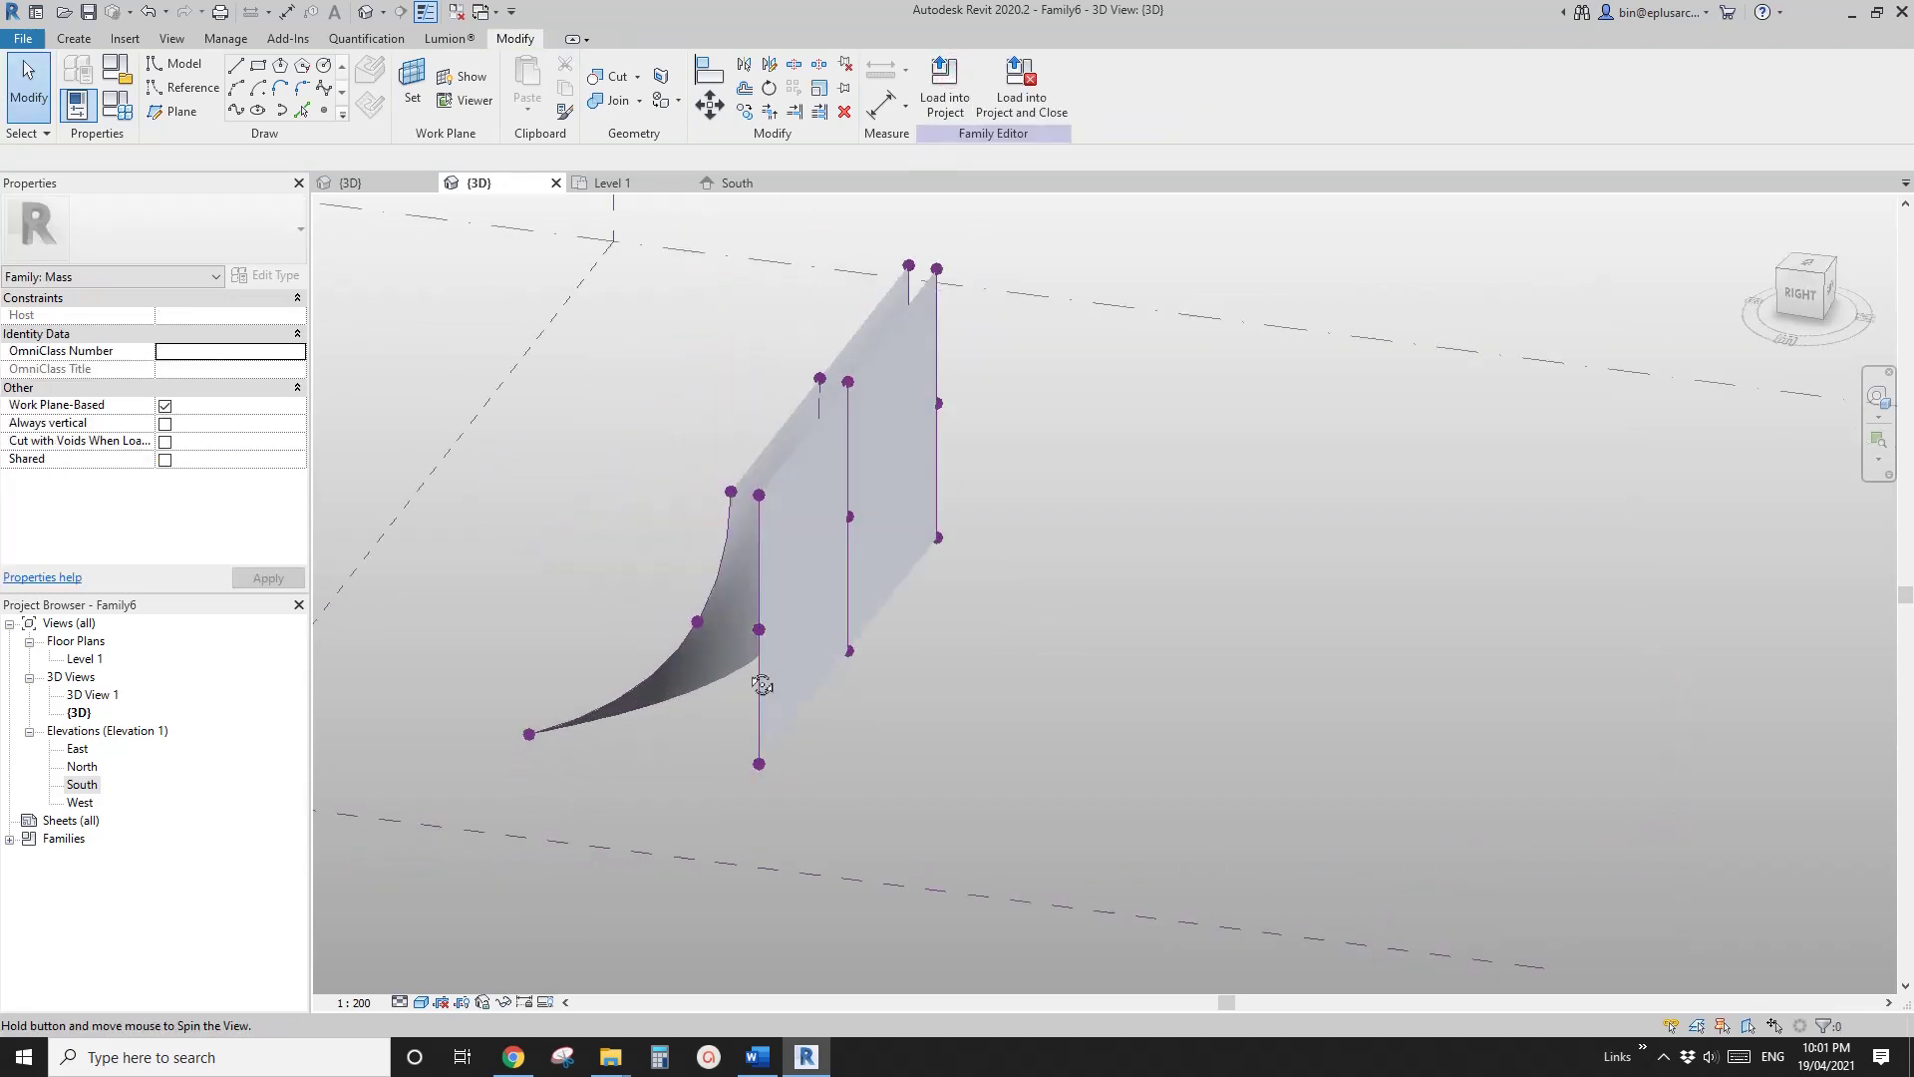
{"action": "left_click", "coordinate": [851, 652]}
{"action": "left_click_drag", "start_coordinate": [850, 652], "coordinate": [948, 662]}
{"action": "left_click", "coordinate": [853, 519]}
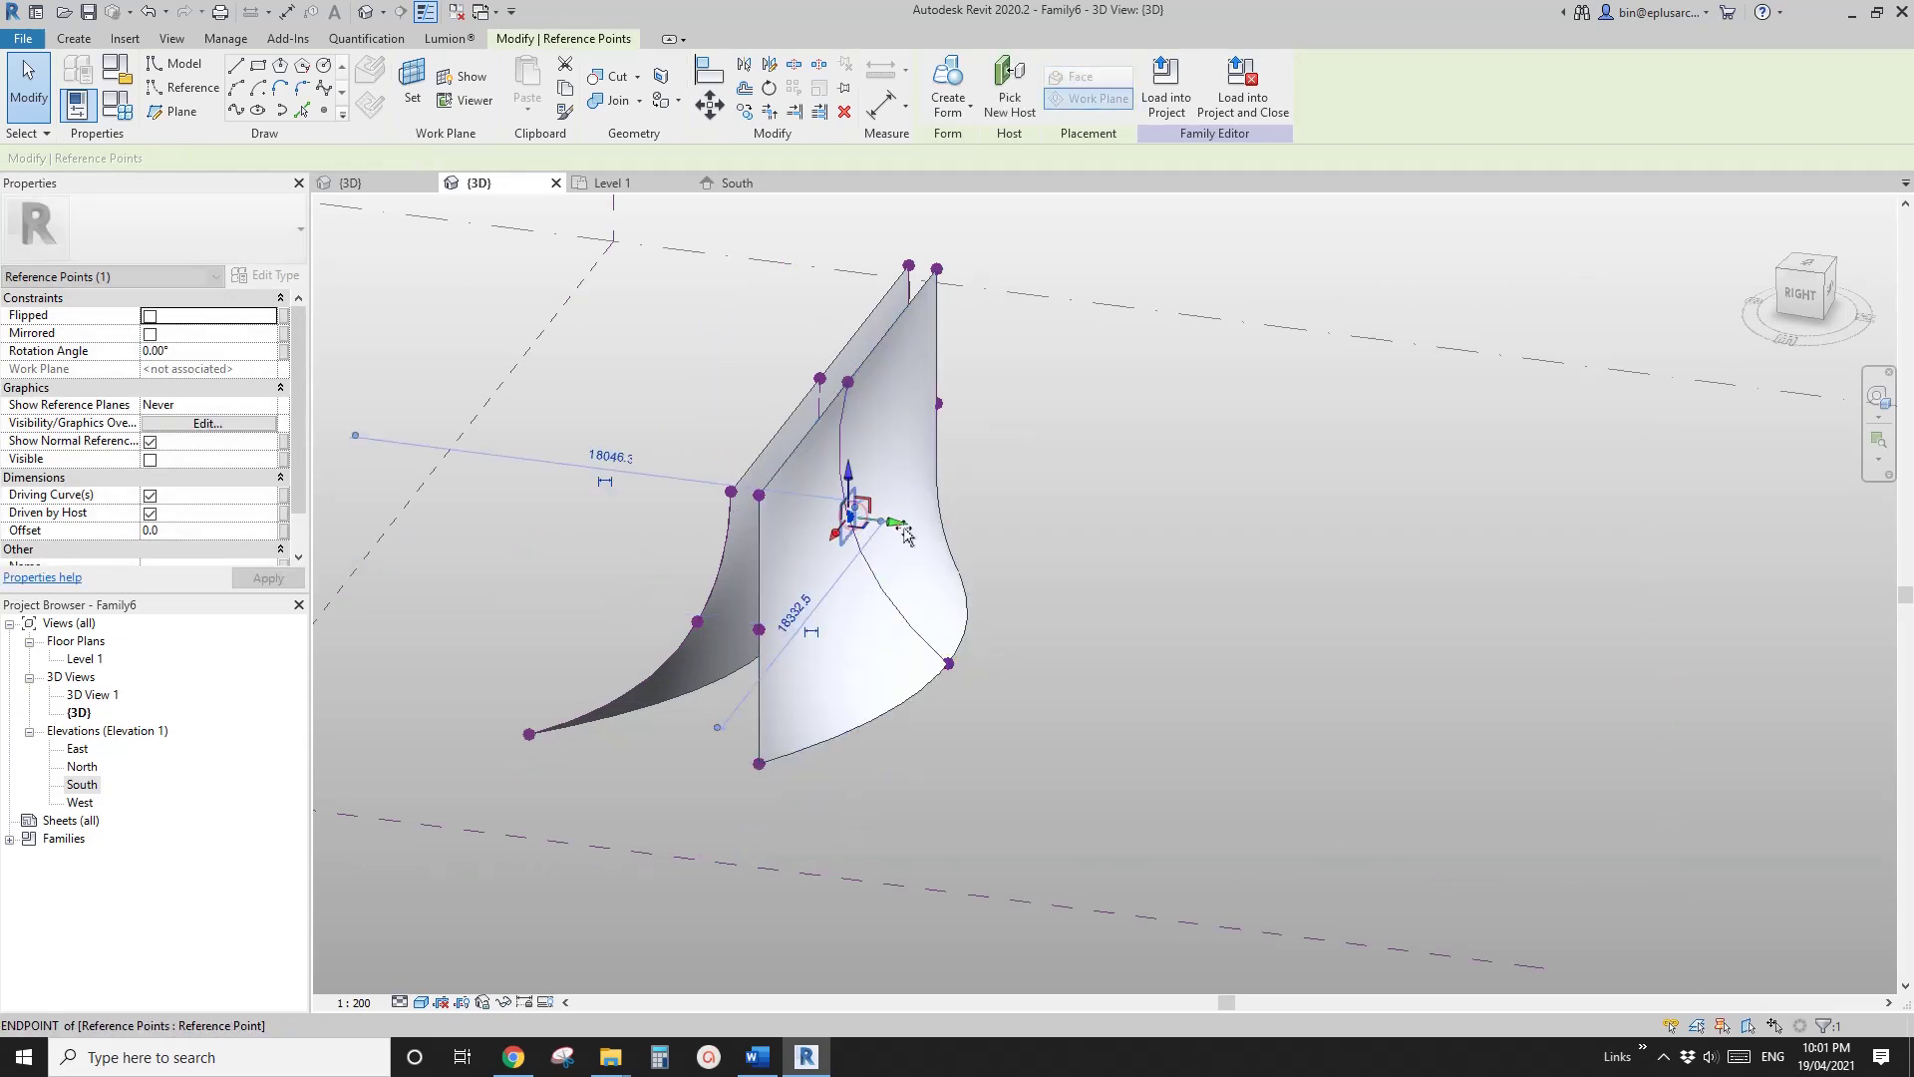
{"action": "left_click_drag", "start_coordinate": [901, 526], "coordinate": [920, 536]}
{"action": "middle_click_drag", "start_coordinate": [925, 620], "coordinate": [977, 630], "text": "shift"}
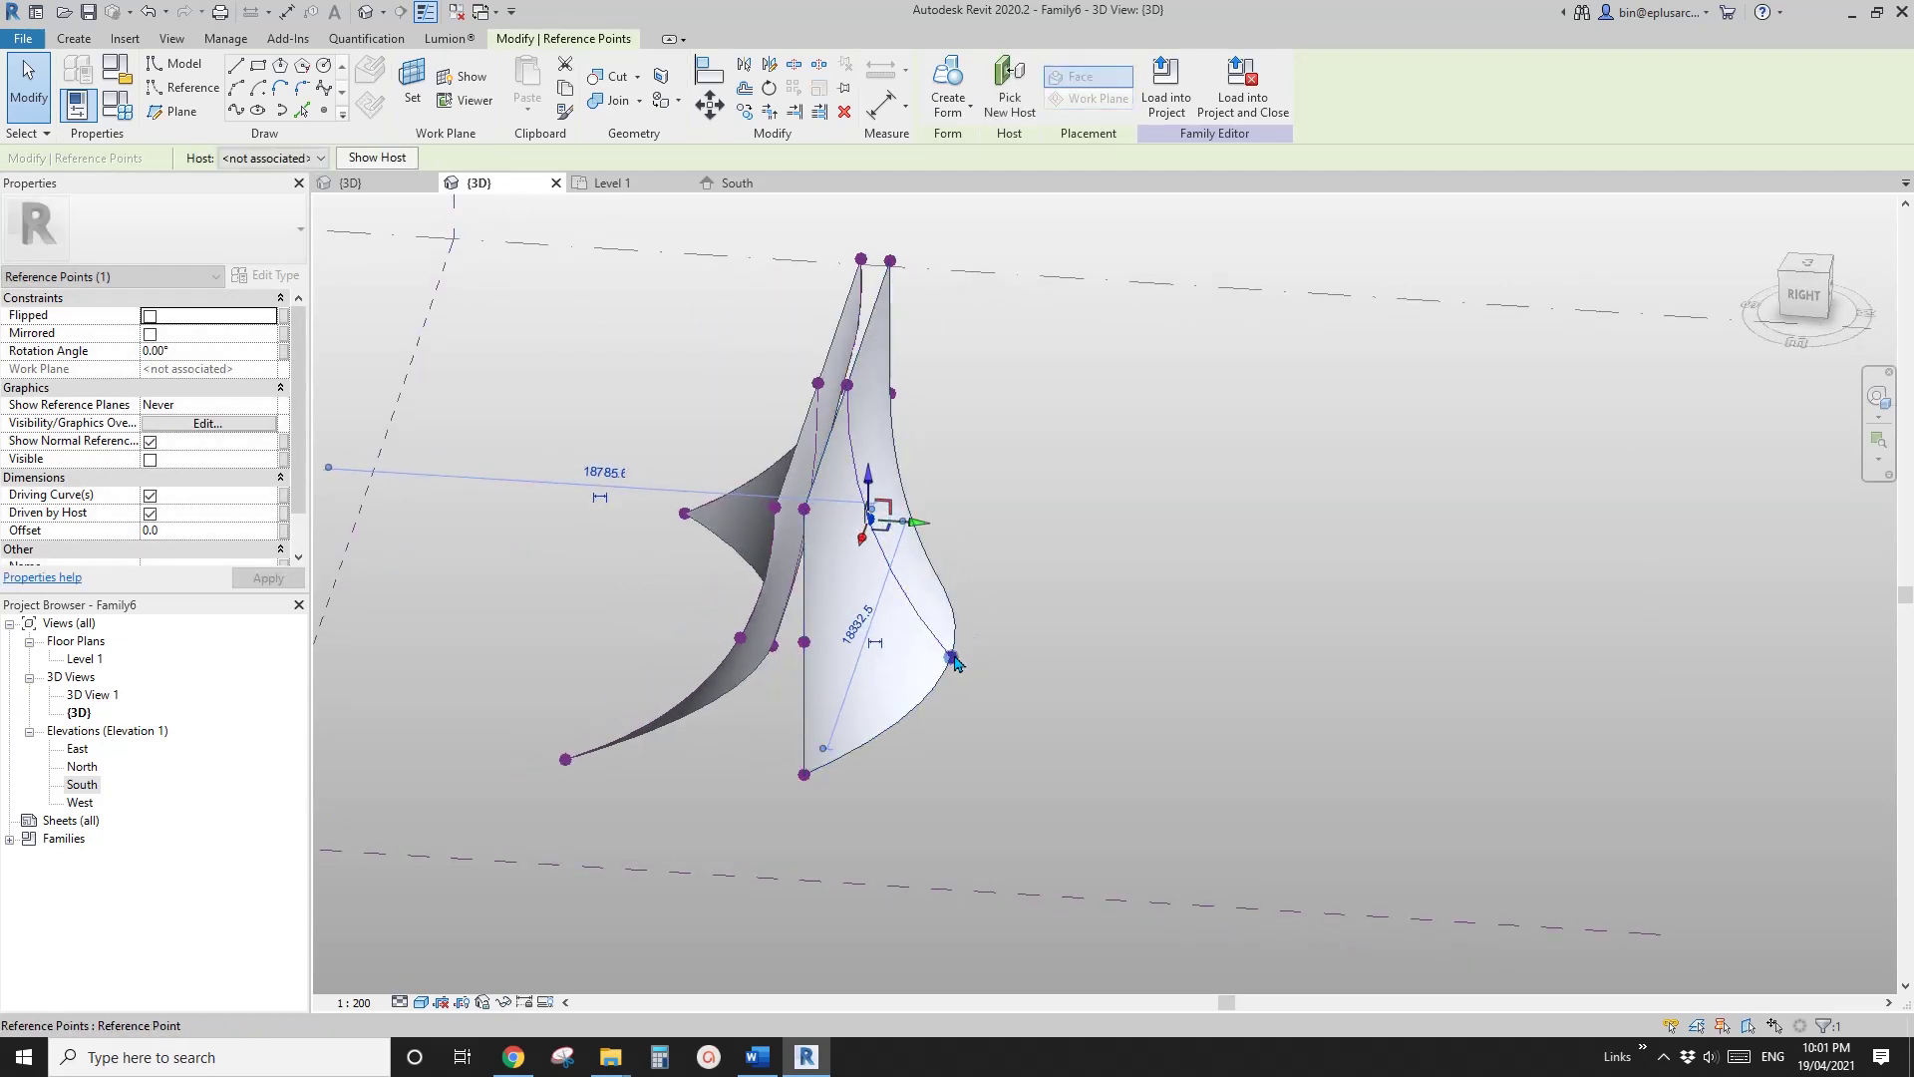
{"action": "left_click", "coordinate": [953, 656]}
{"action": "left_click_drag", "start_coordinate": [1009, 662], "coordinate": [1048, 669]}
Step: Select both the new curved form and the original form
{"action": "middle_click_drag", "start_coordinate": [1049, 669], "coordinate": [1107, 628], "text": "shift"}
{"action": "left_click", "coordinate": [972, 683]}
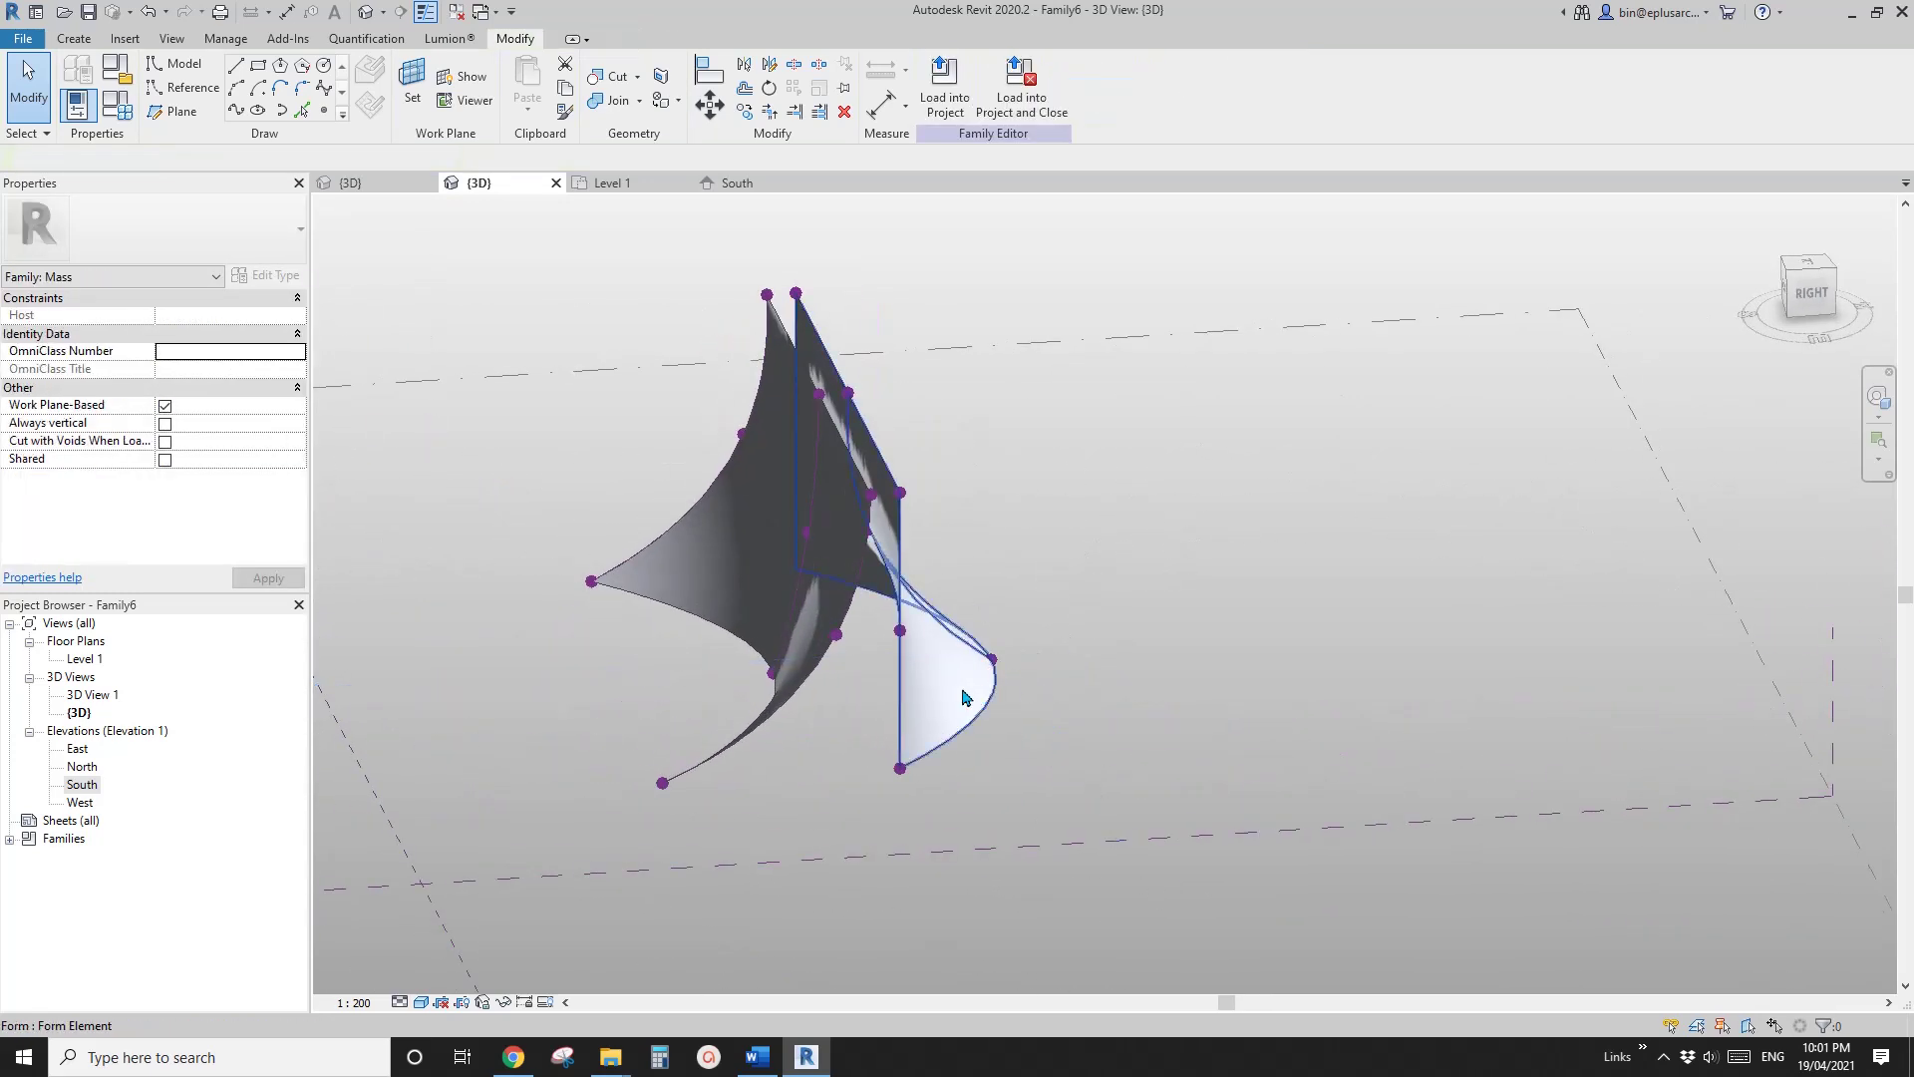
{"action": "left_click", "coordinate": [748, 580], "text": "ctrl"}
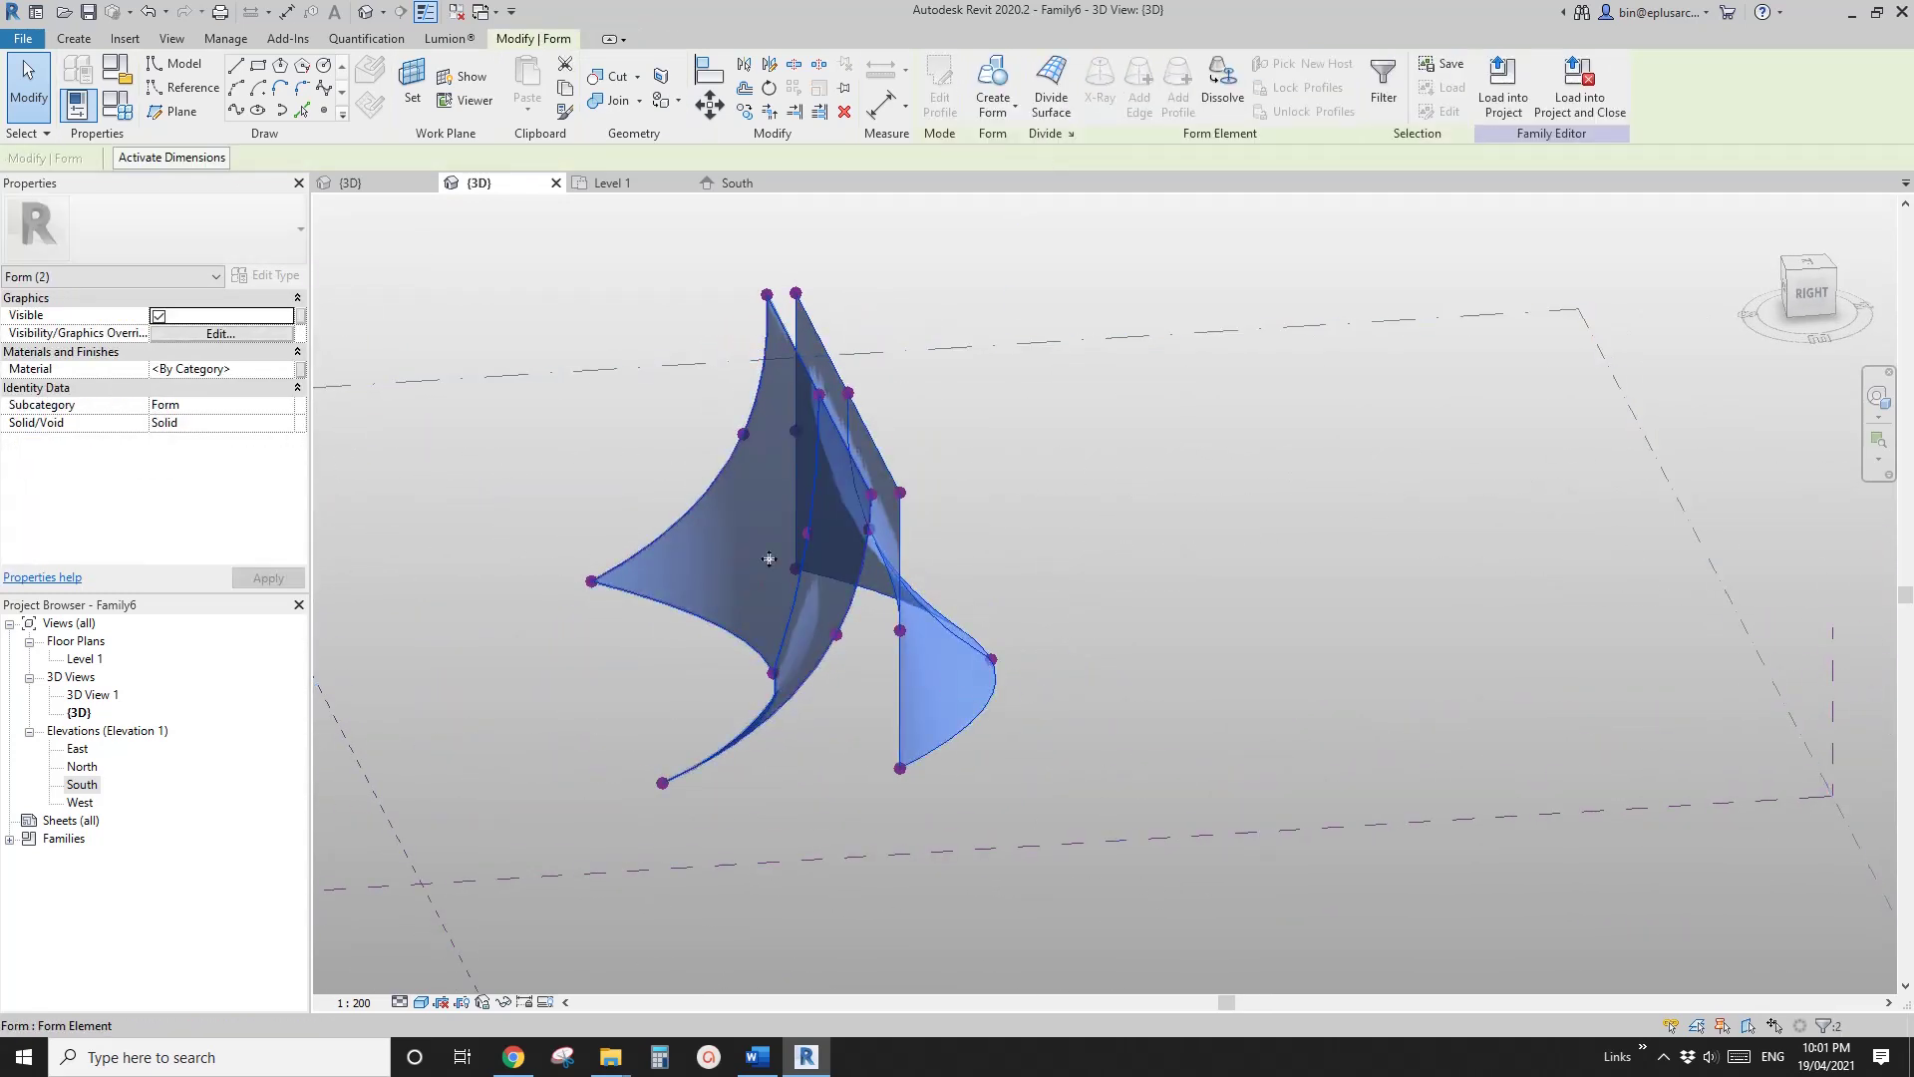
Step: Divide both forms and set U and V grid layouts to Minimum Spacing
{"action": "left_click", "coordinate": [1057, 99]}
{"action": "middle_click_drag", "start_coordinate": [1008, 385], "coordinate": [498, 447], "text": "shift"}
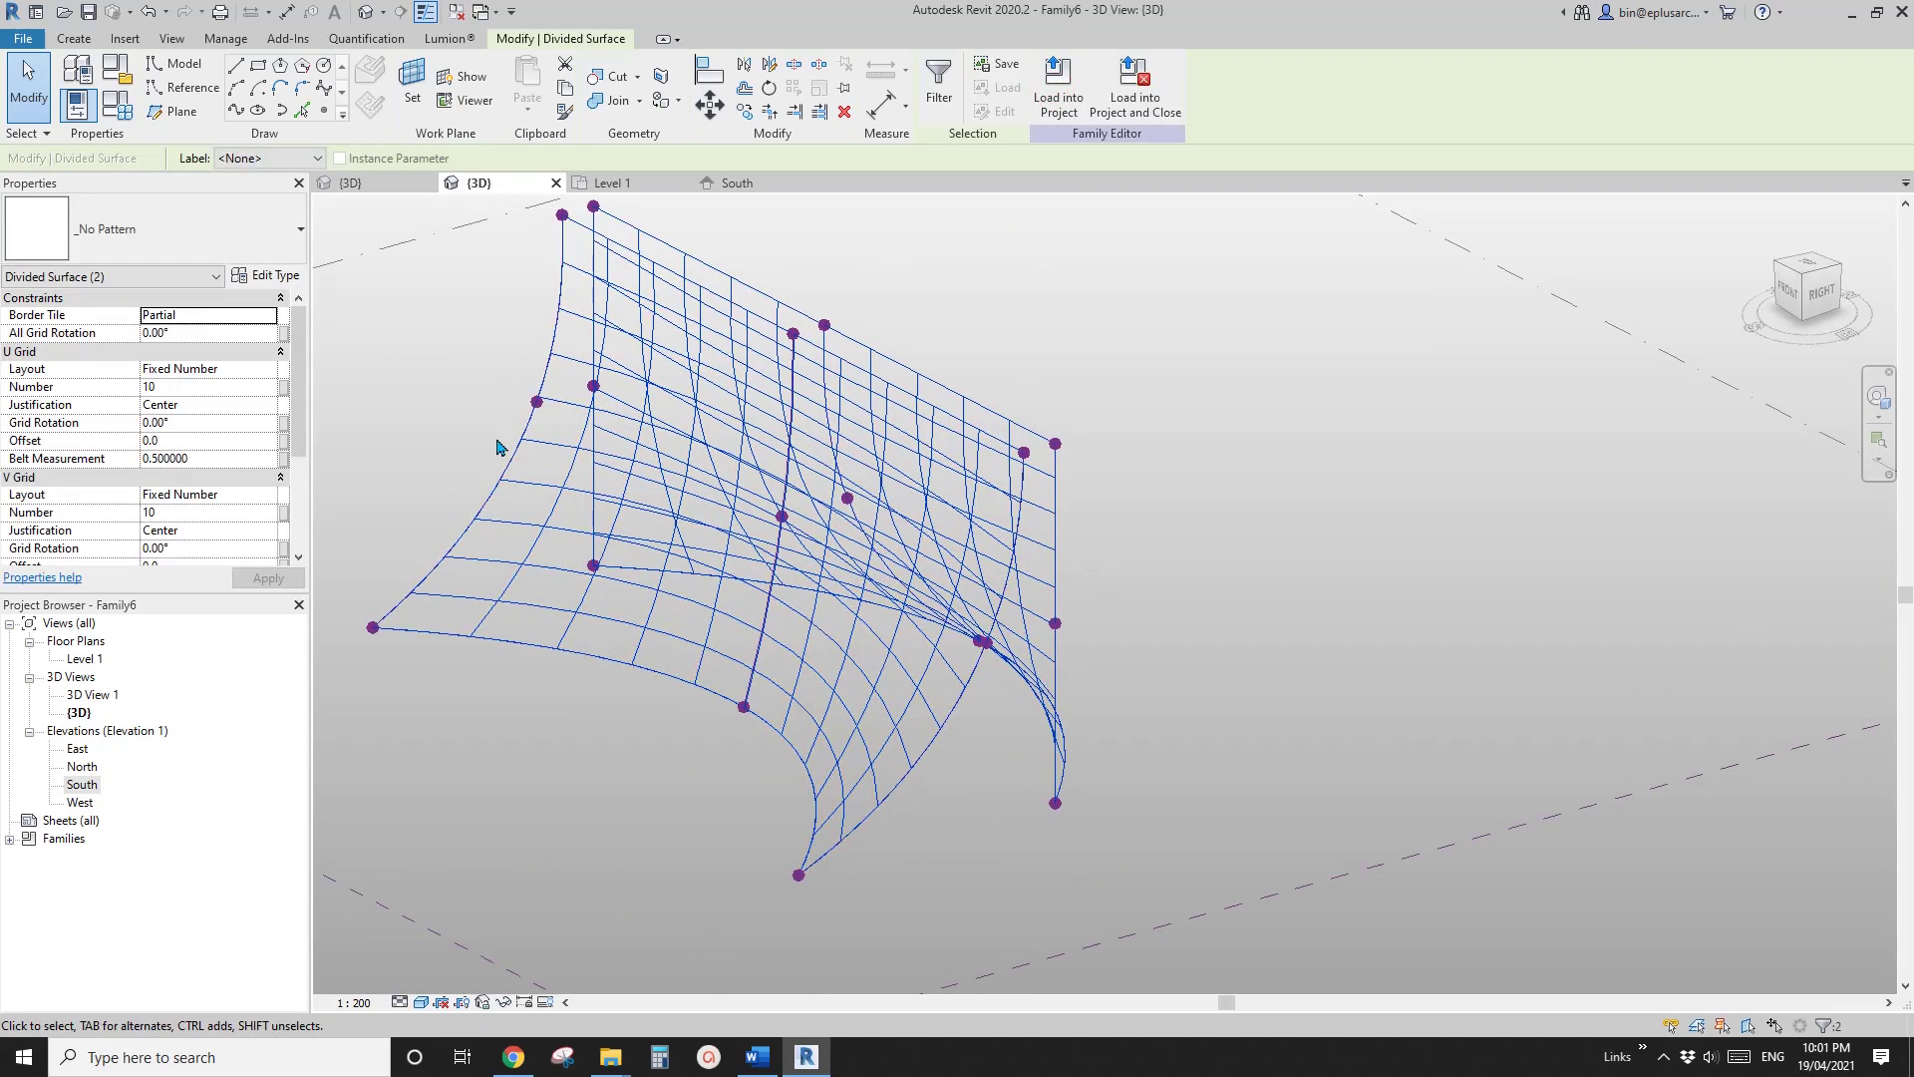
{"action": "left_click", "coordinate": [270, 370]}
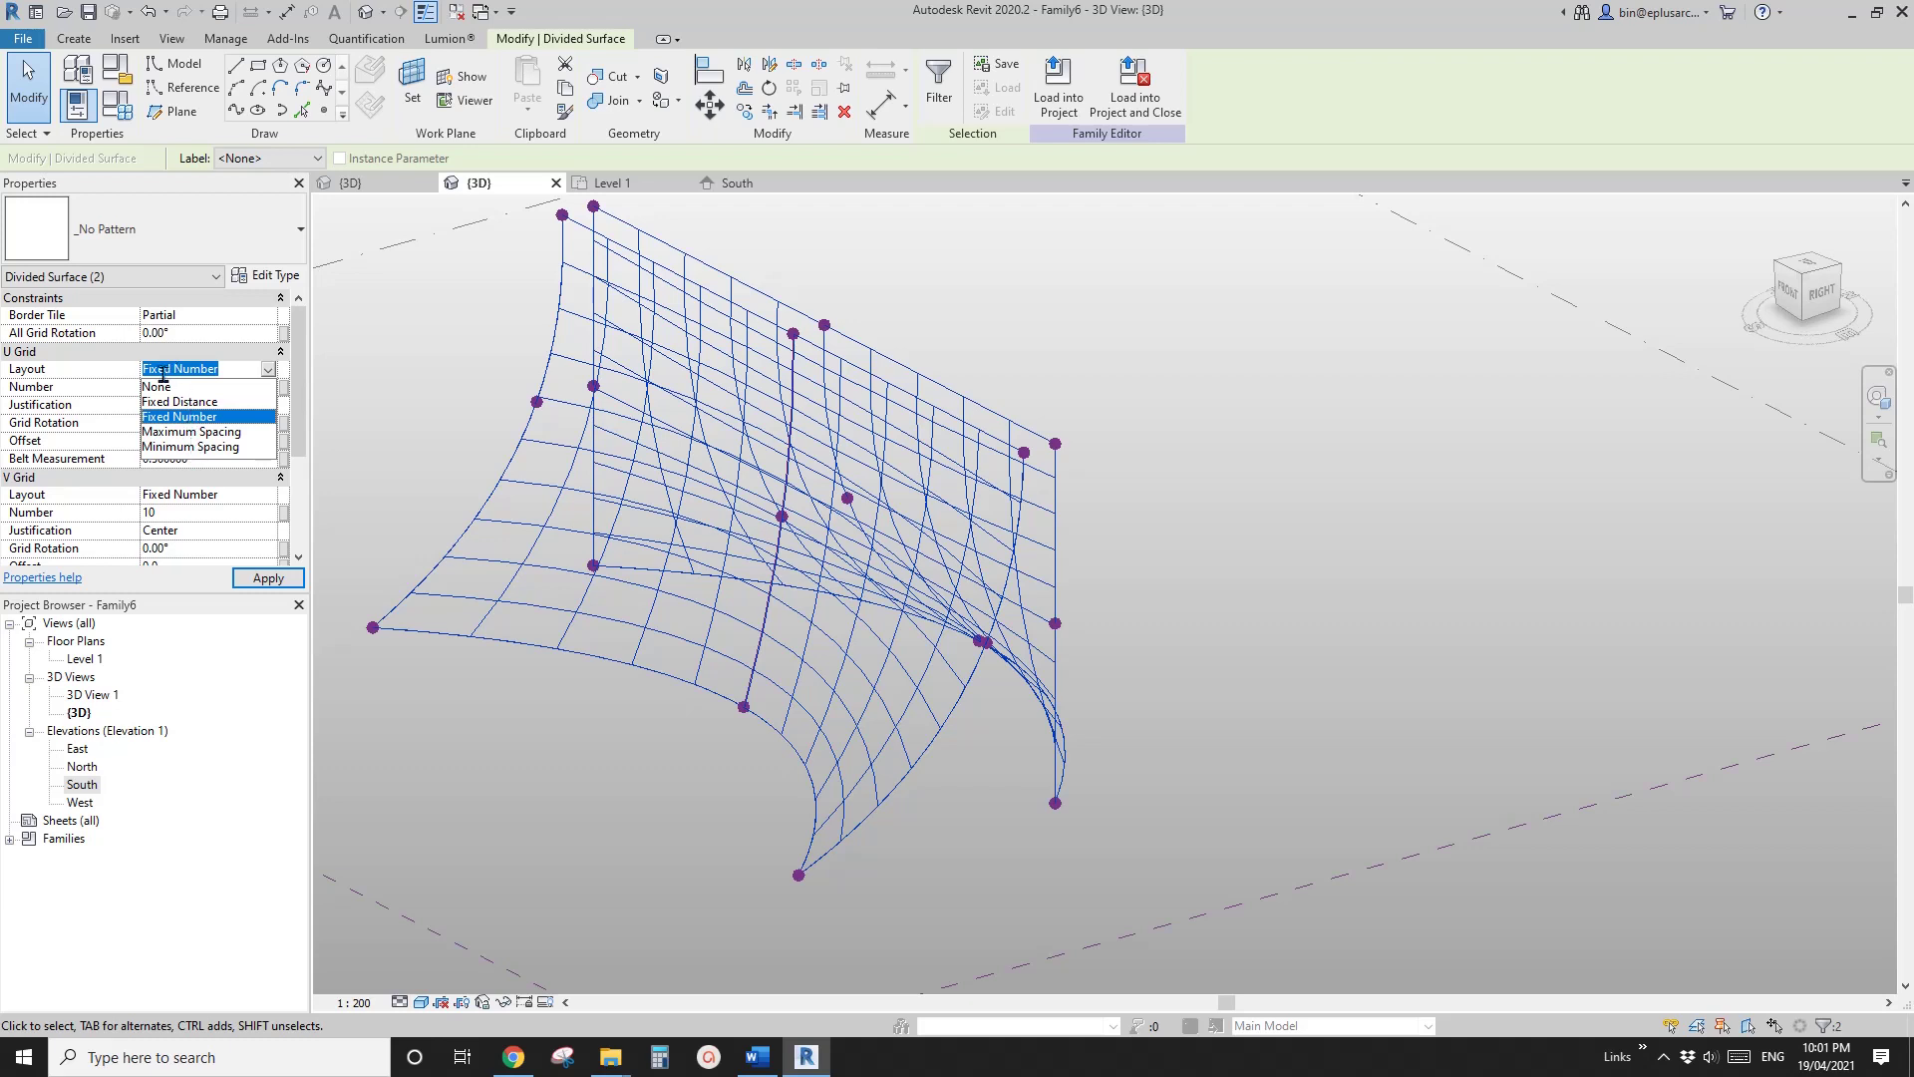
{"action": "left_click", "coordinate": [160, 447]}
{"action": "left_click", "coordinate": [267, 496]}
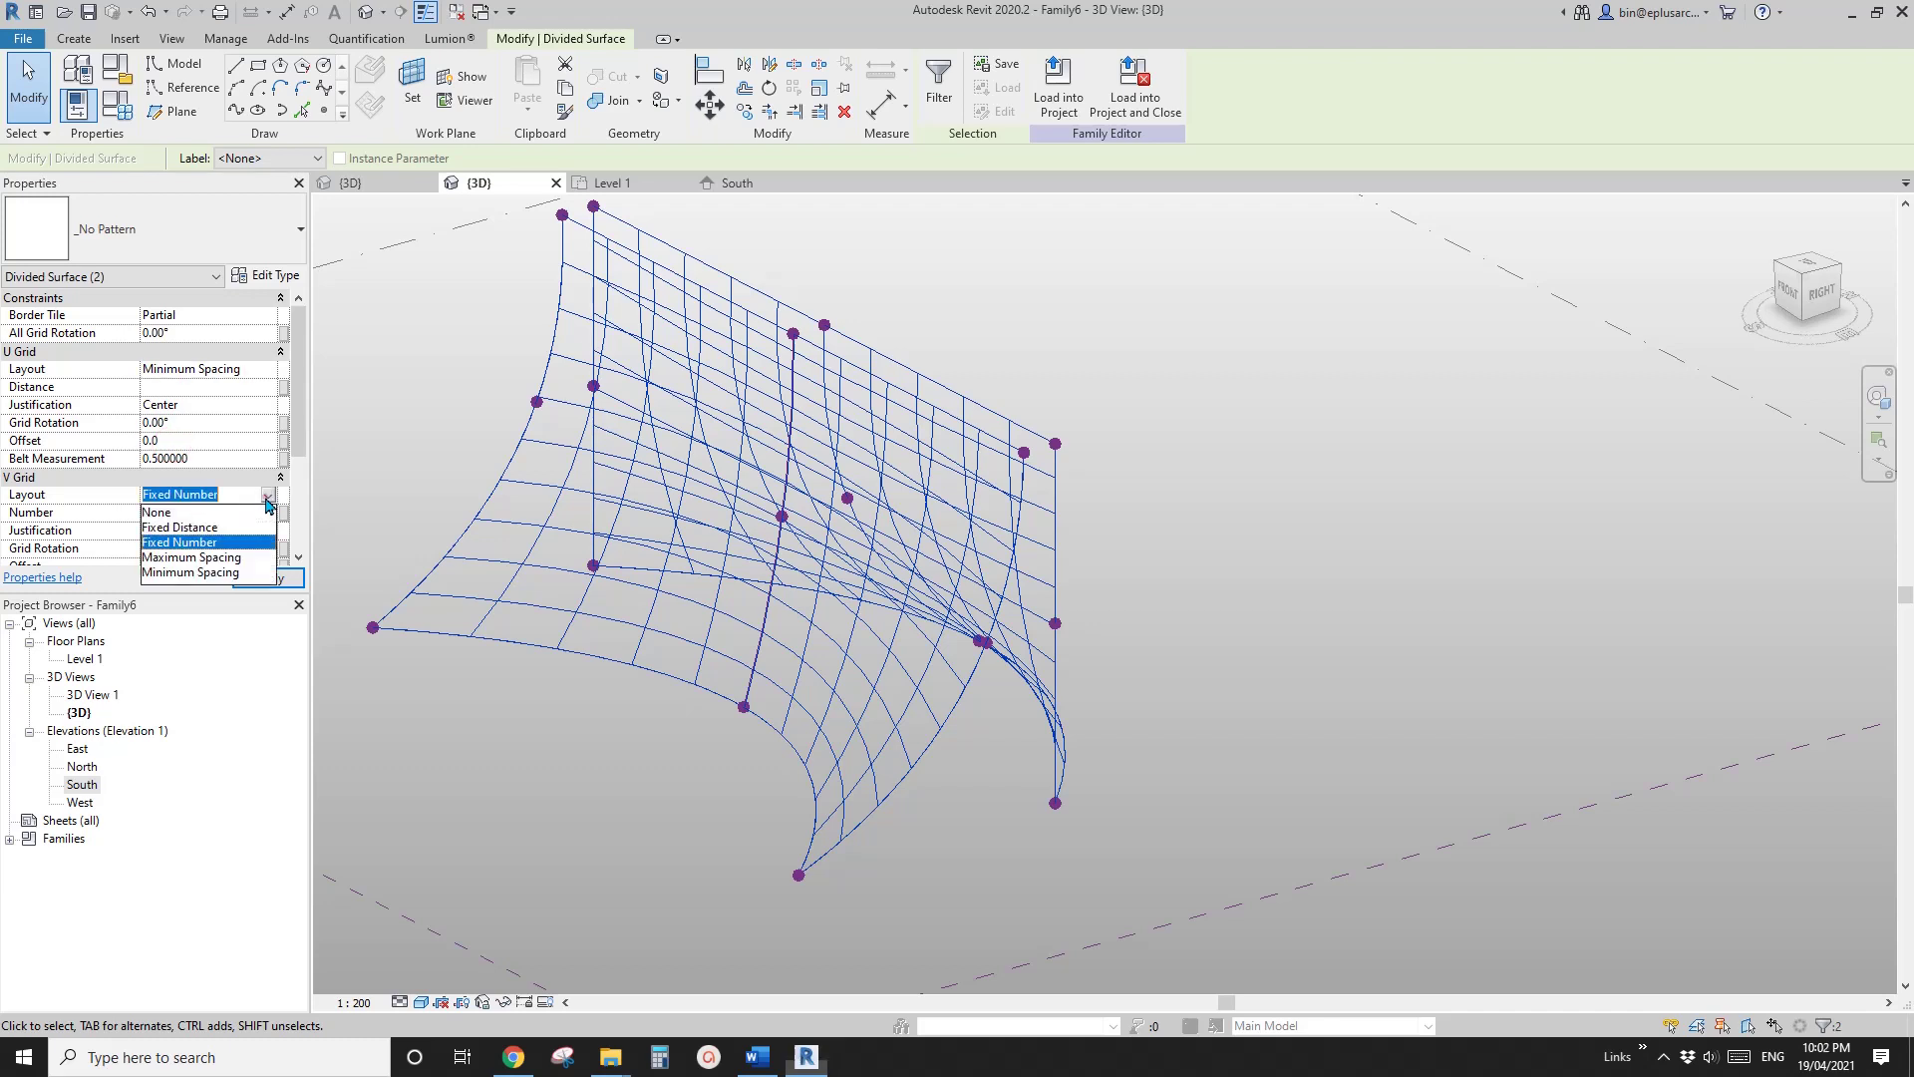
{"action": "left_click", "coordinate": [177, 573]}
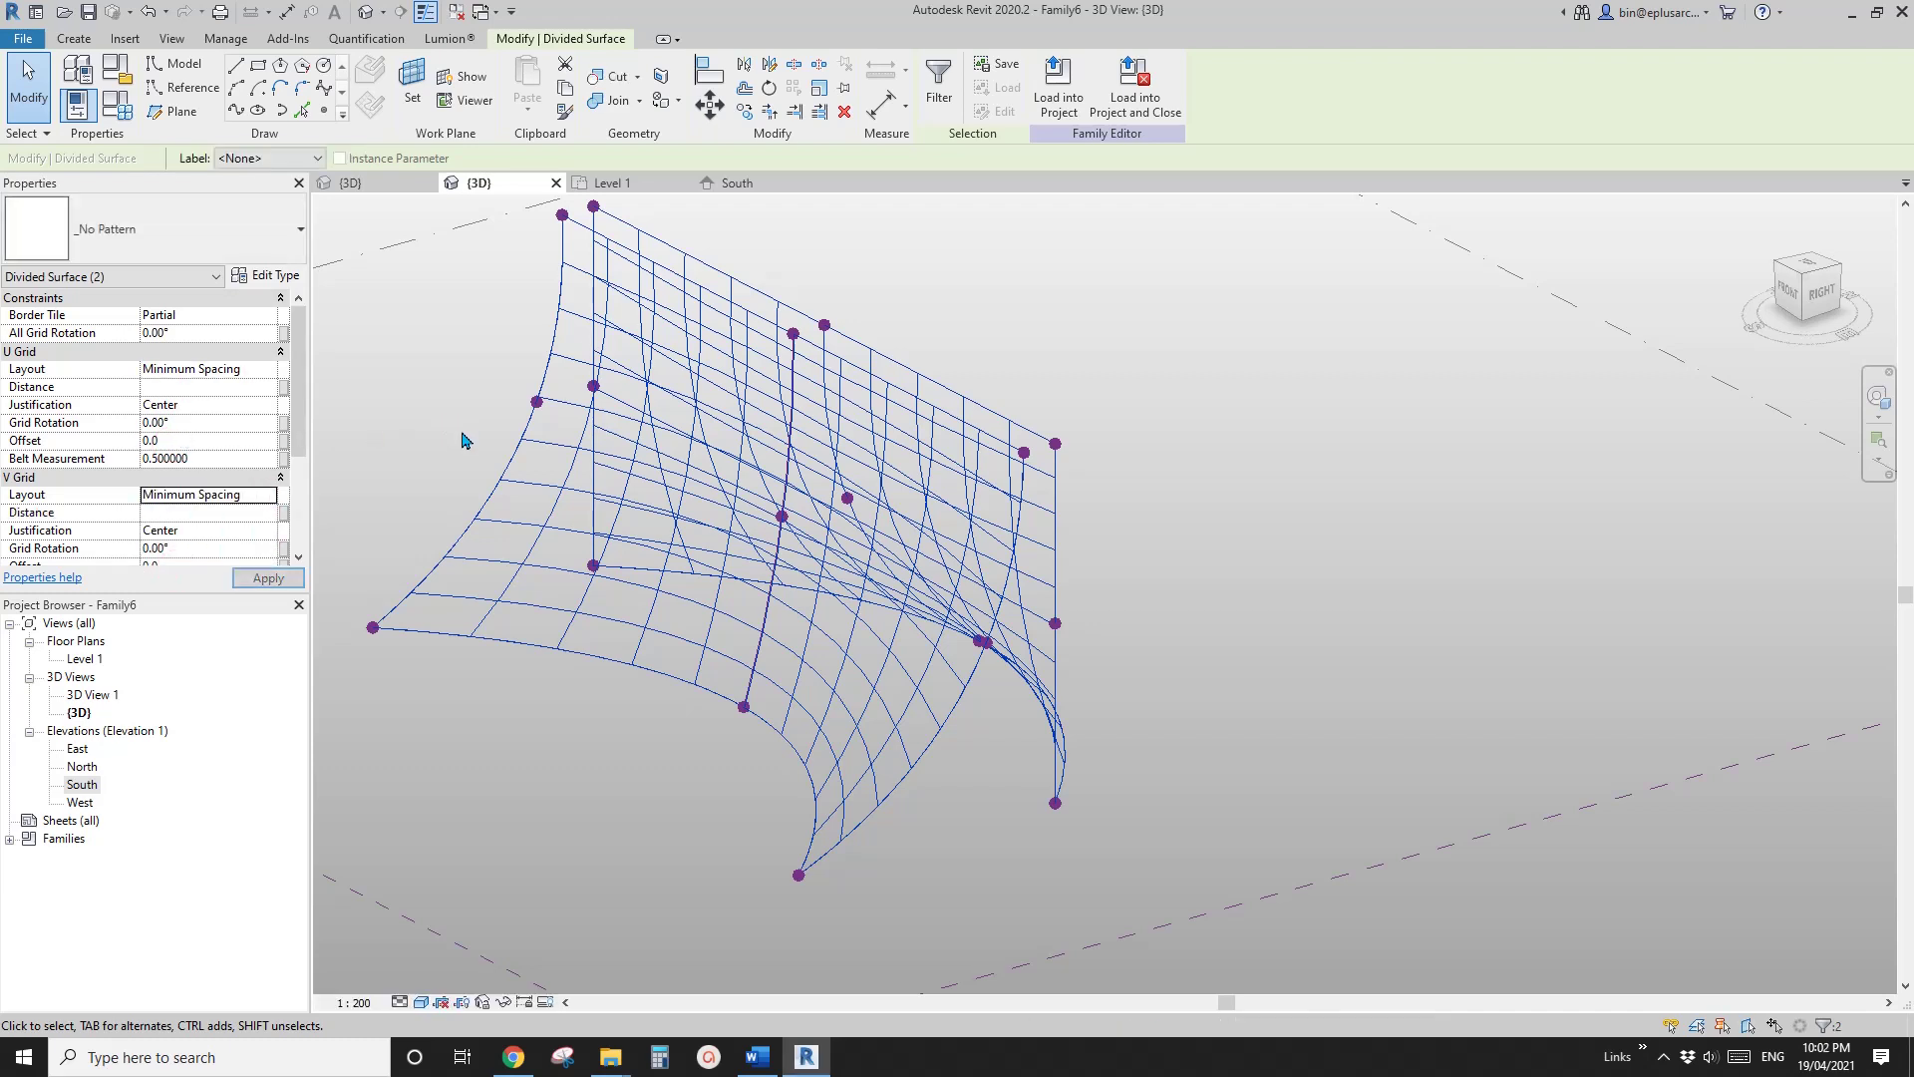
Step: Try a U grid spacing distance of 300.0
{"action": "middle_click_drag", "start_coordinate": [462, 464], "coordinate": [505, 430]}
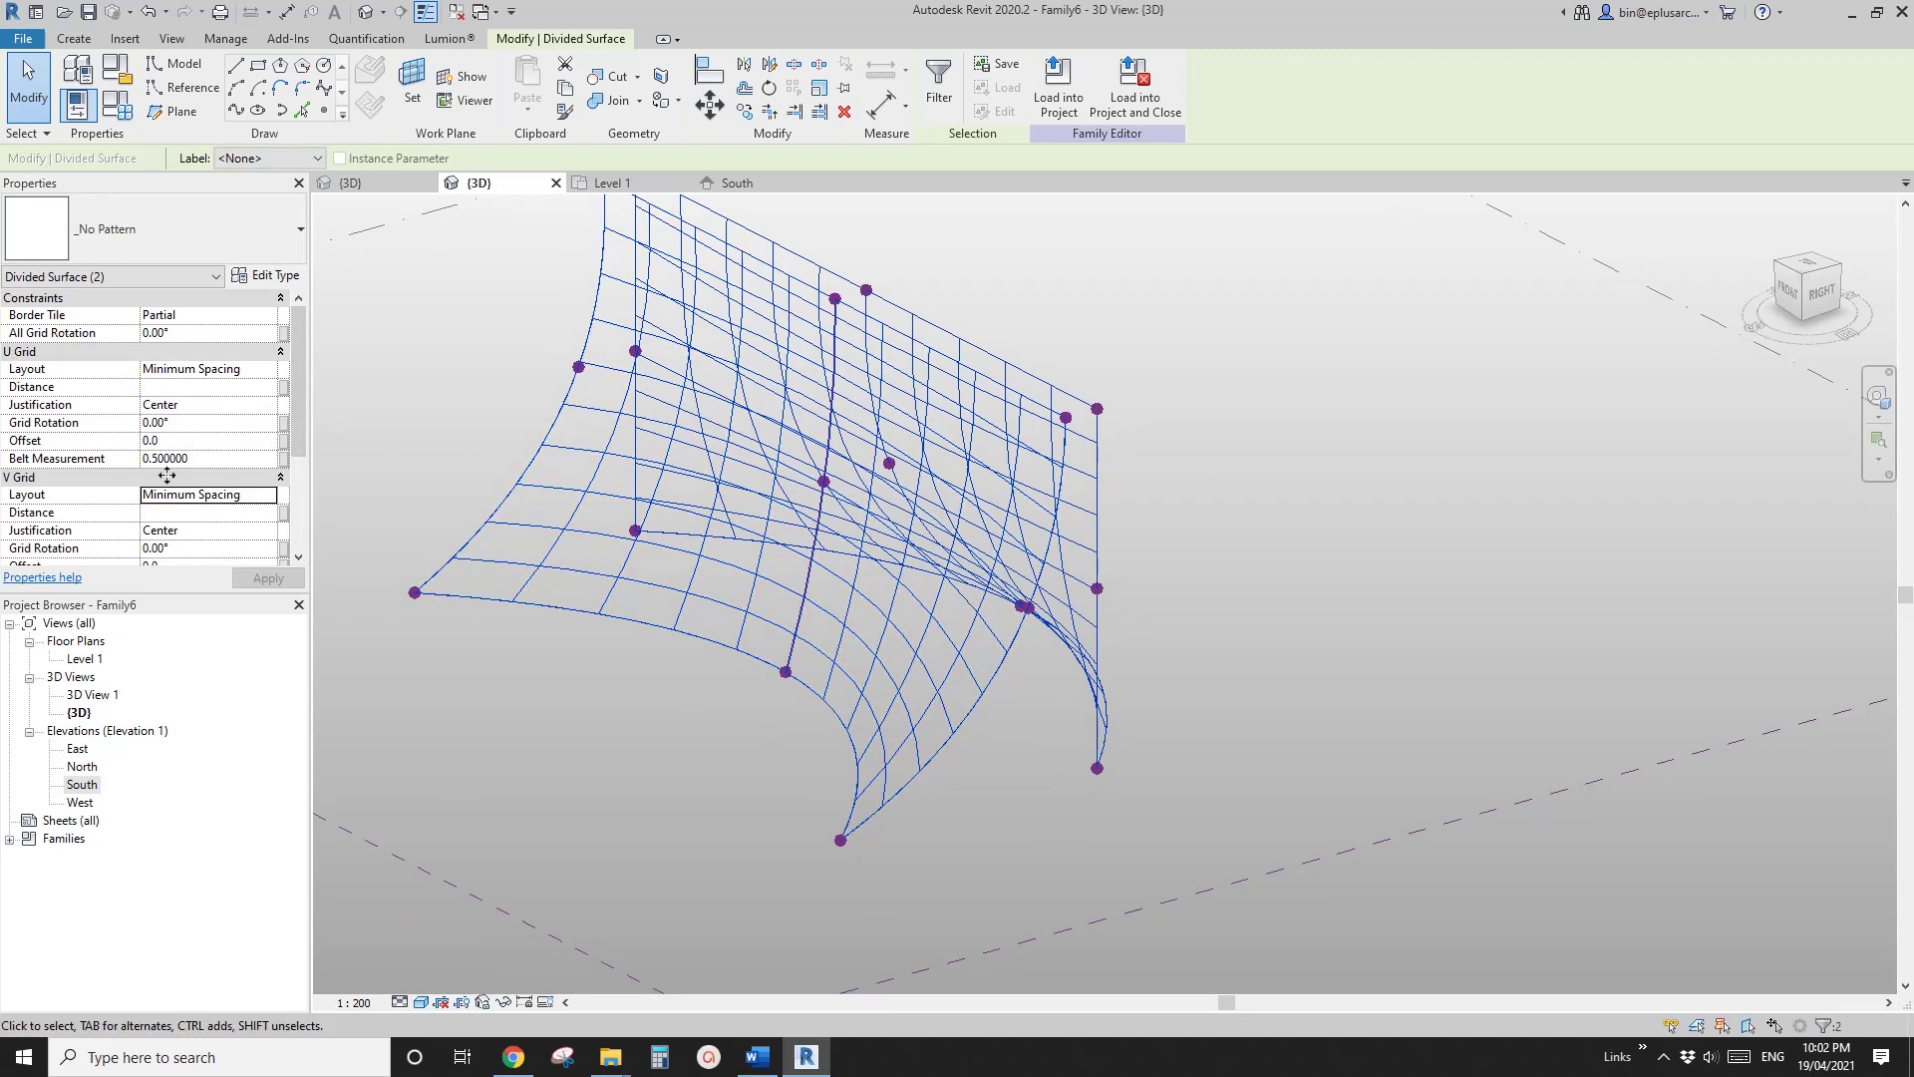
{"action": "left_click", "coordinate": [187, 392]}
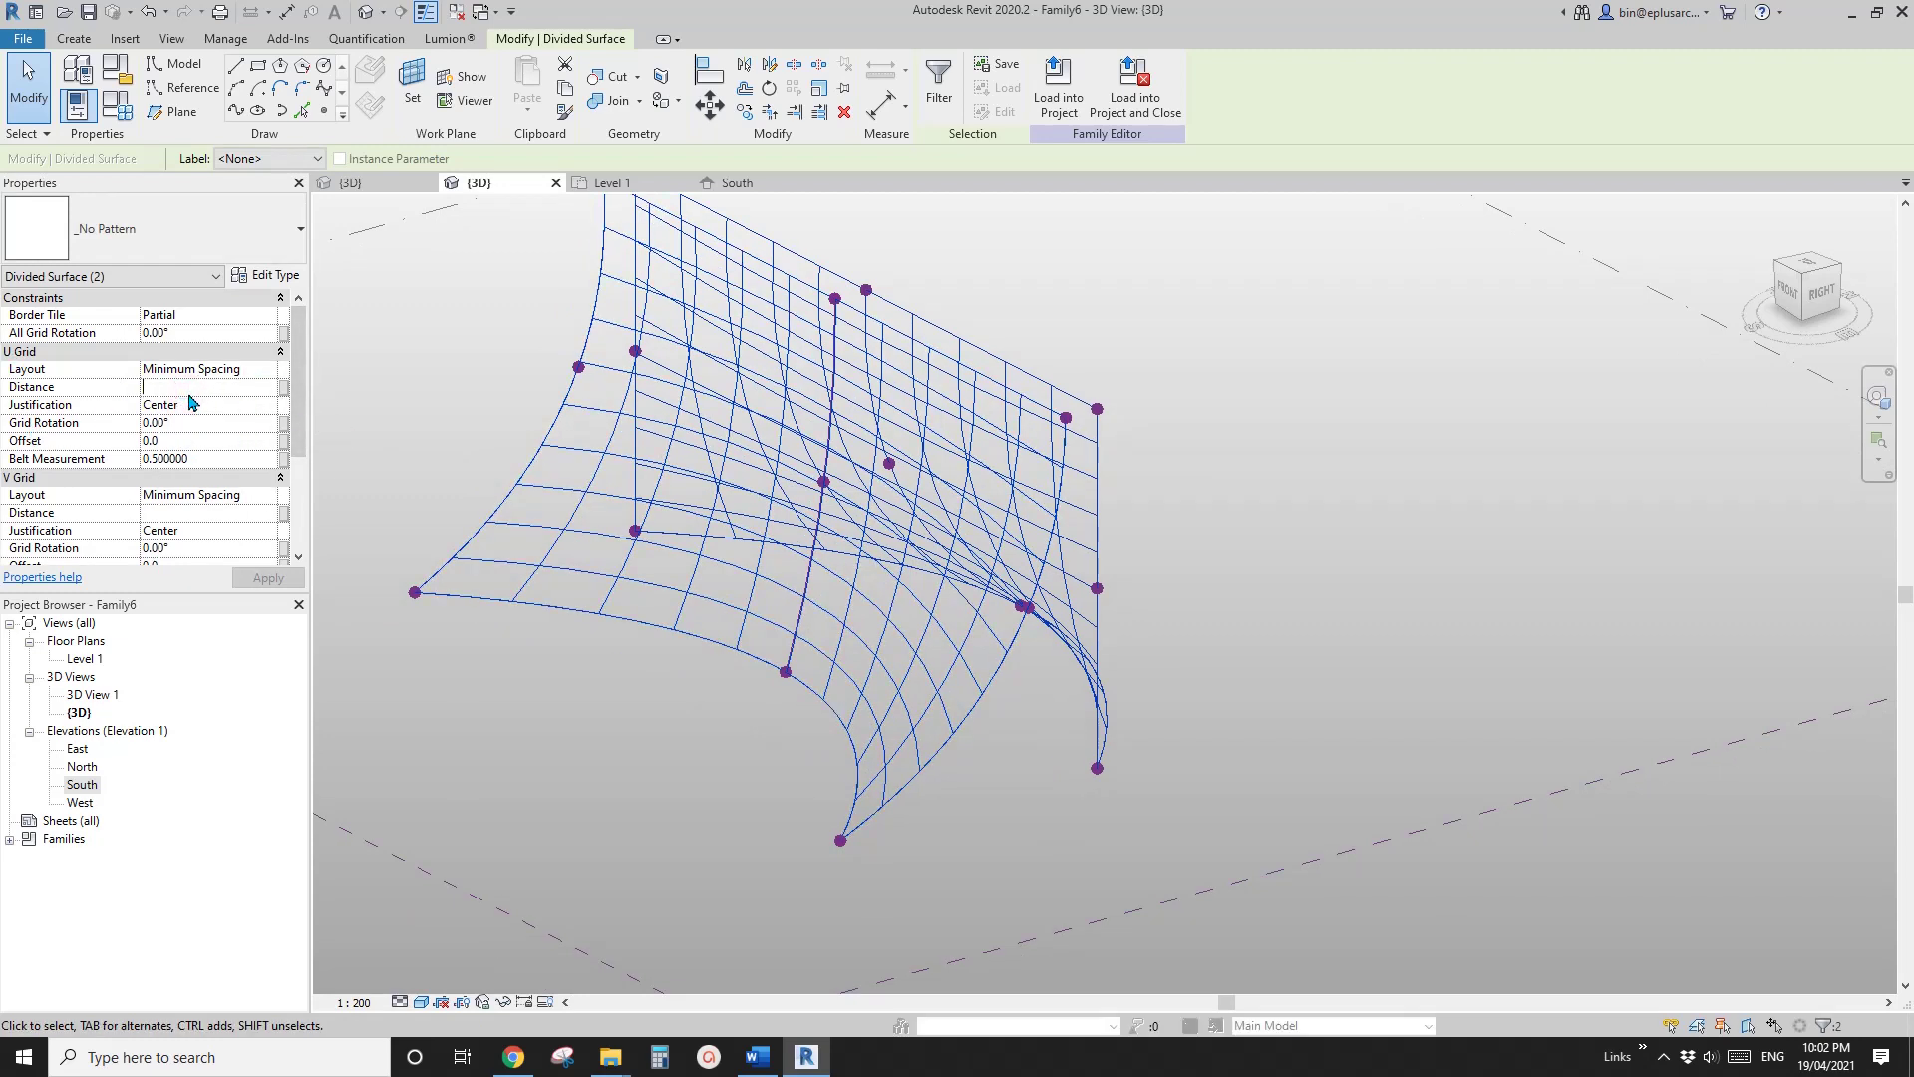
{"action": "type", "text": "300.0"}
{"action": "key", "text": "Return"}
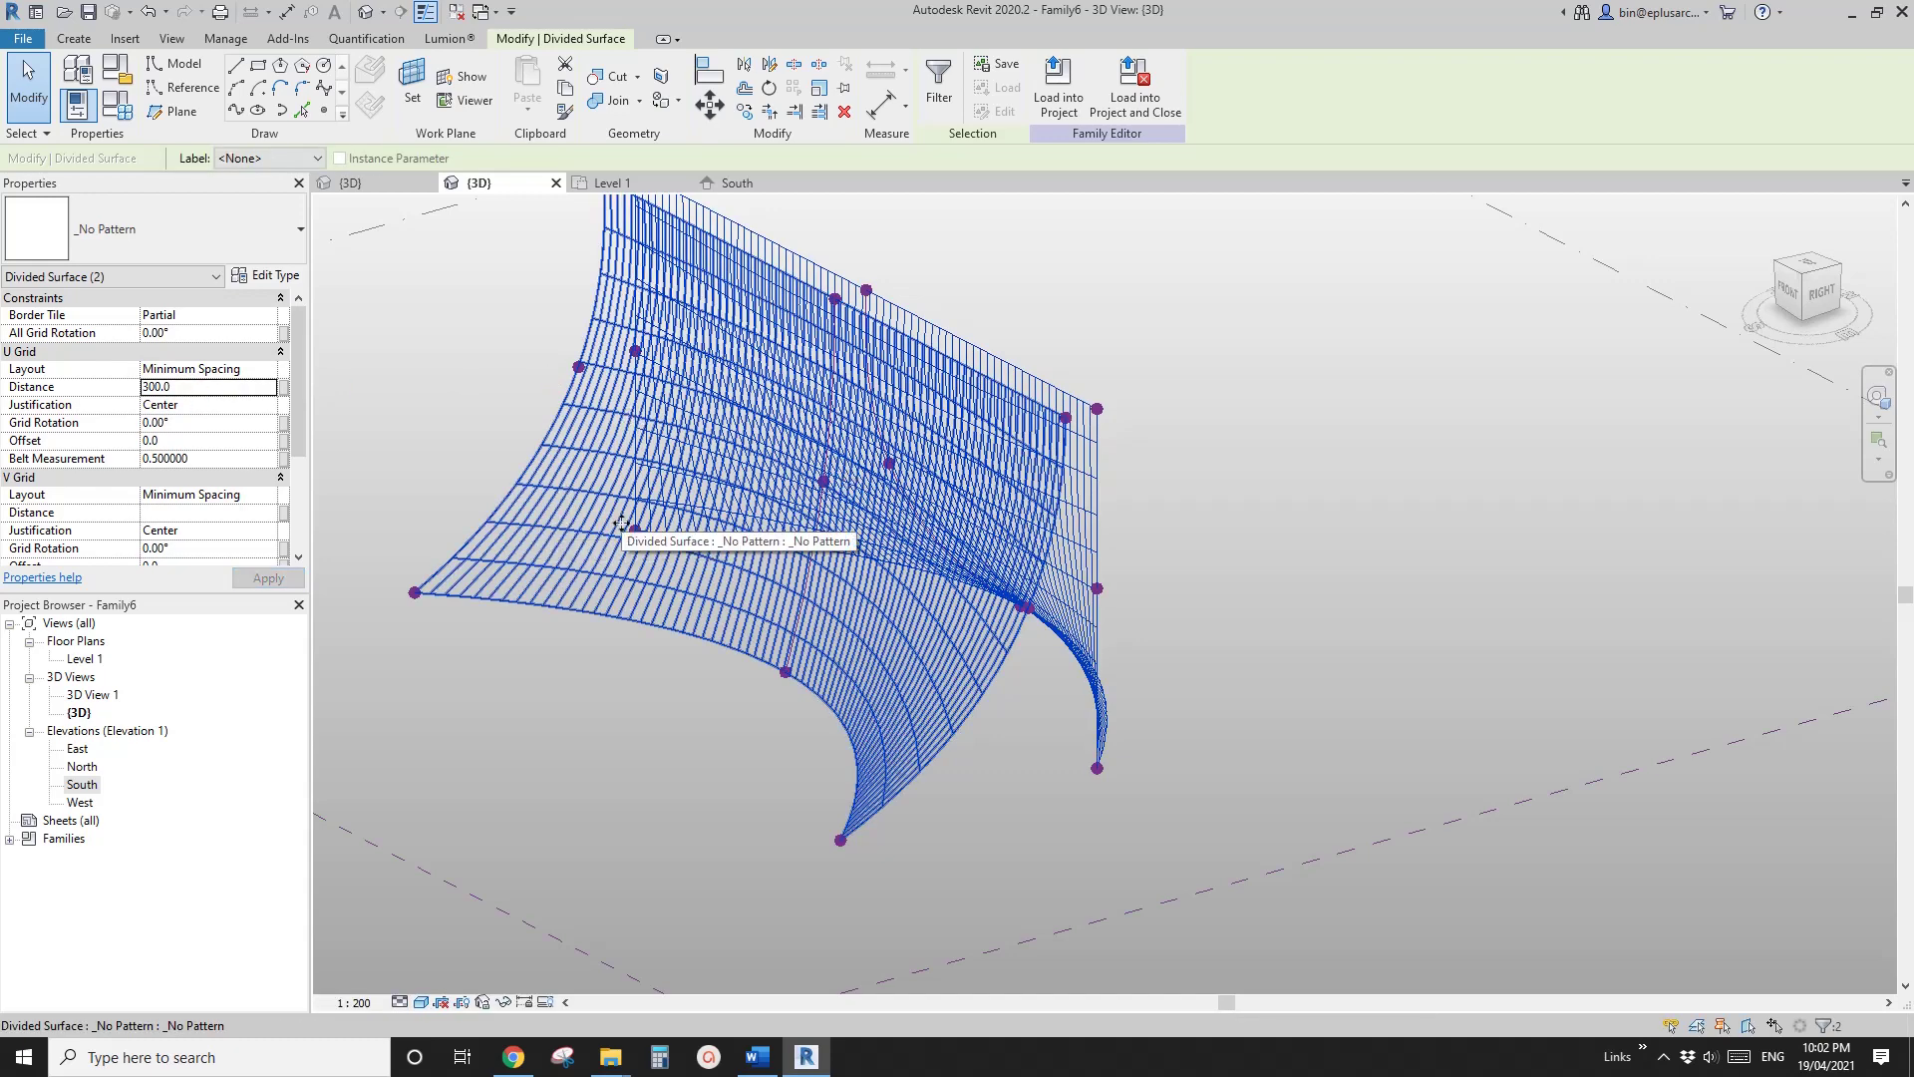
{"action": "left_click", "coordinate": [388, 183]}
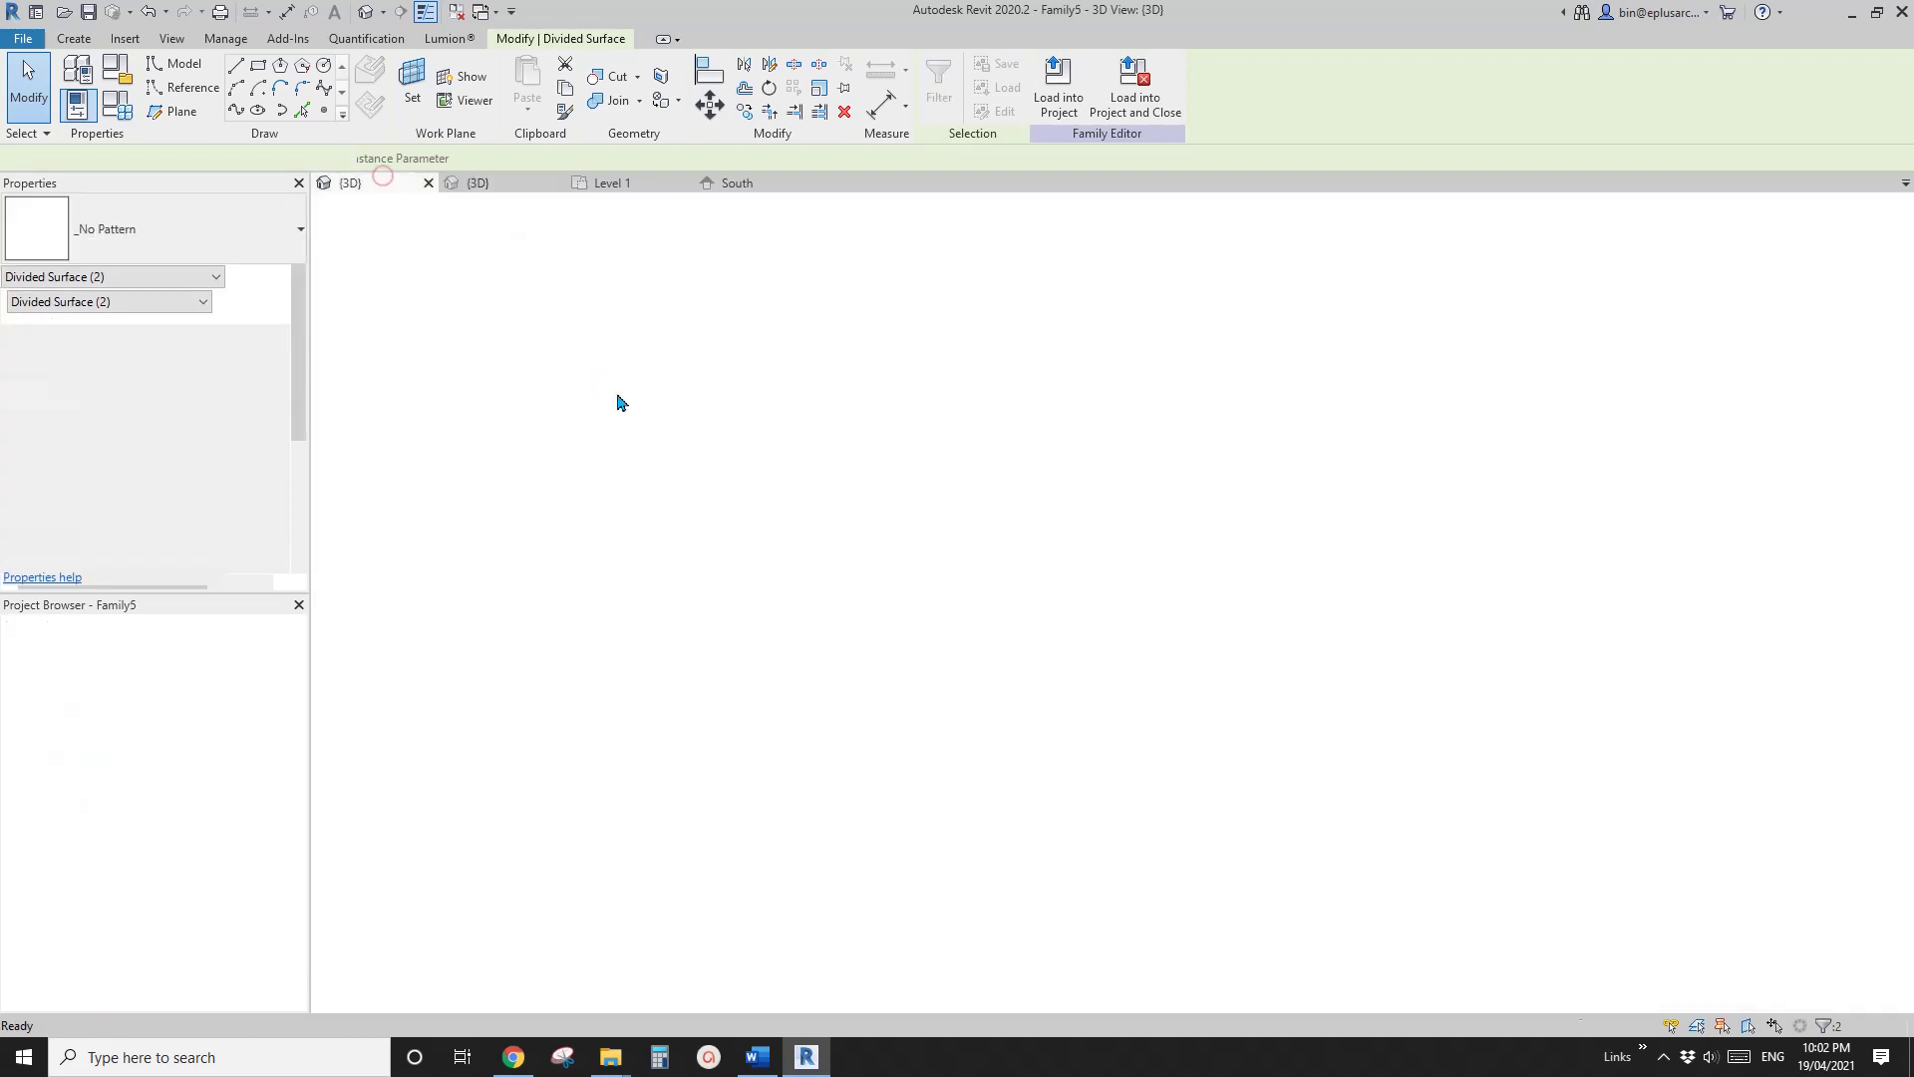
{"action": "left_click", "coordinate": [494, 184]}
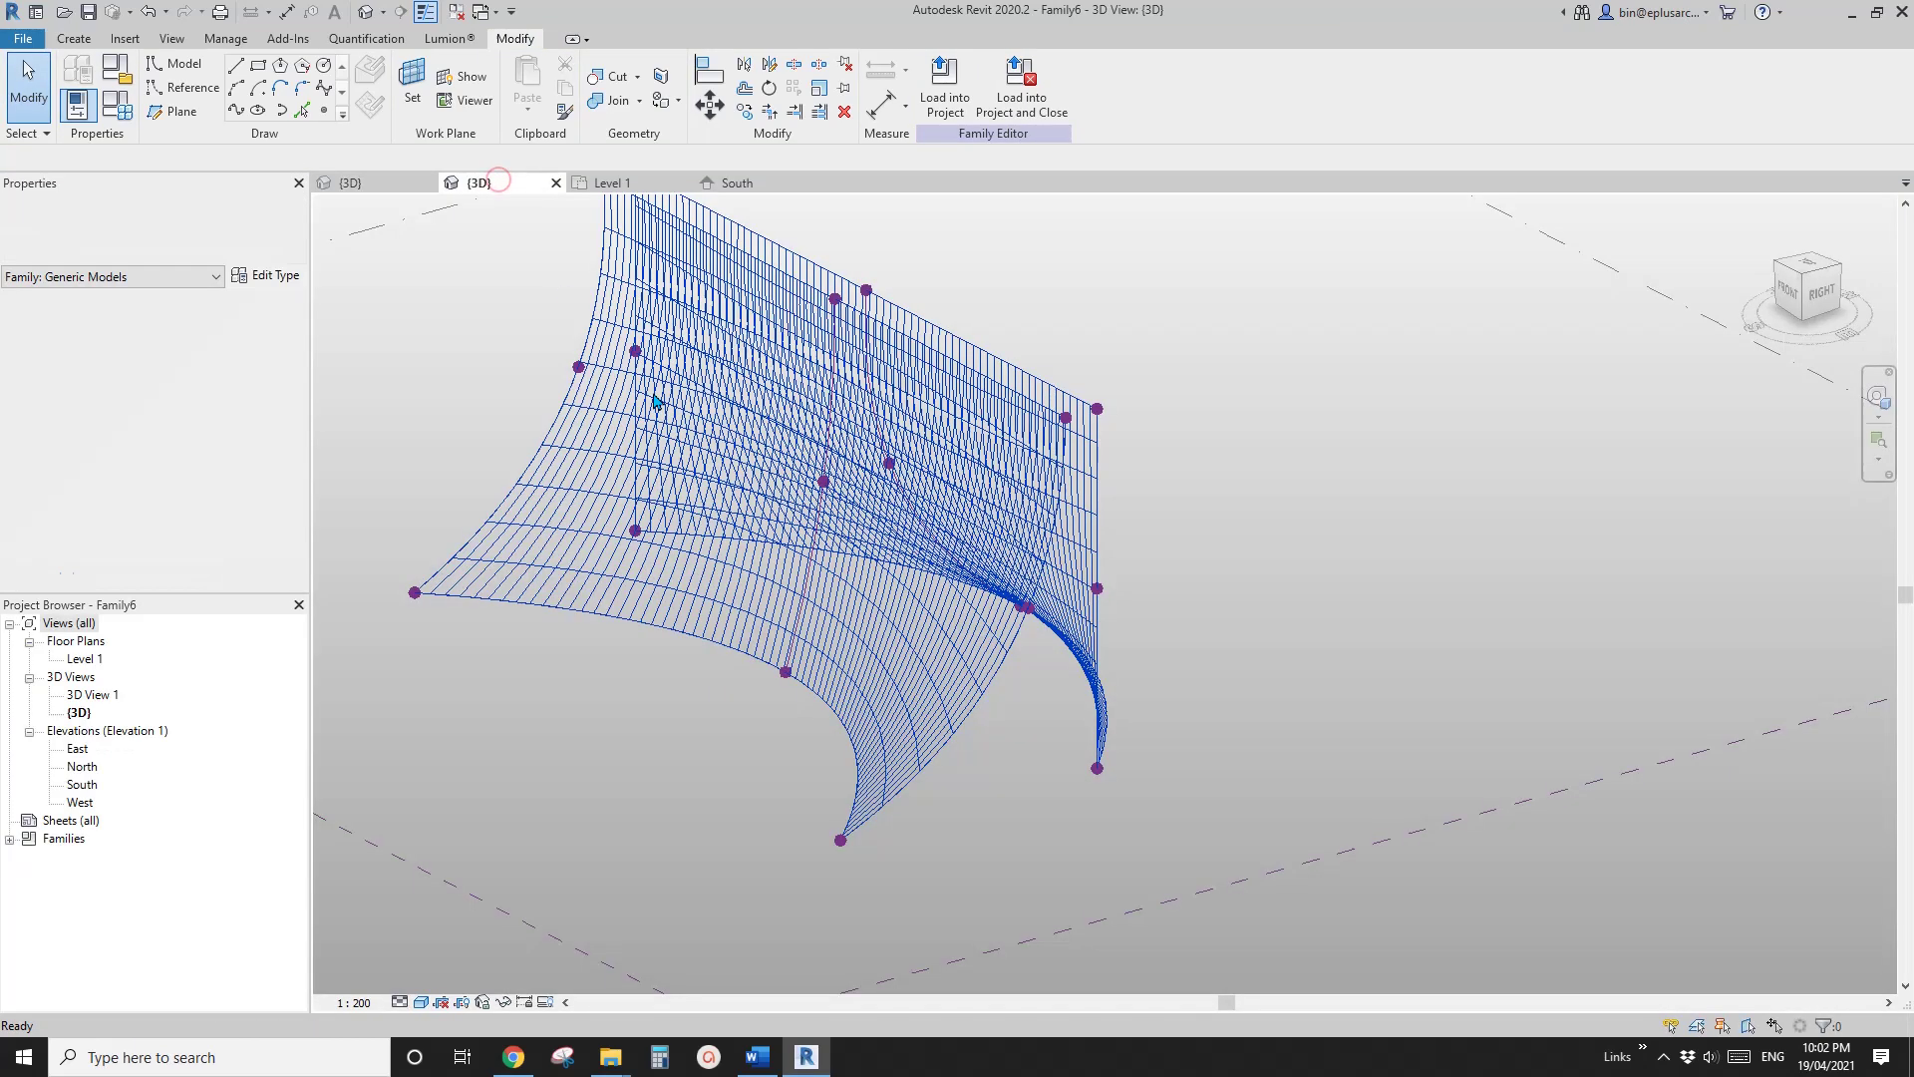
Step: With both divided surfaces selected, set U distance to 600 and edit V distance to 450
{"action": "left_click", "coordinate": [1017, 612]}
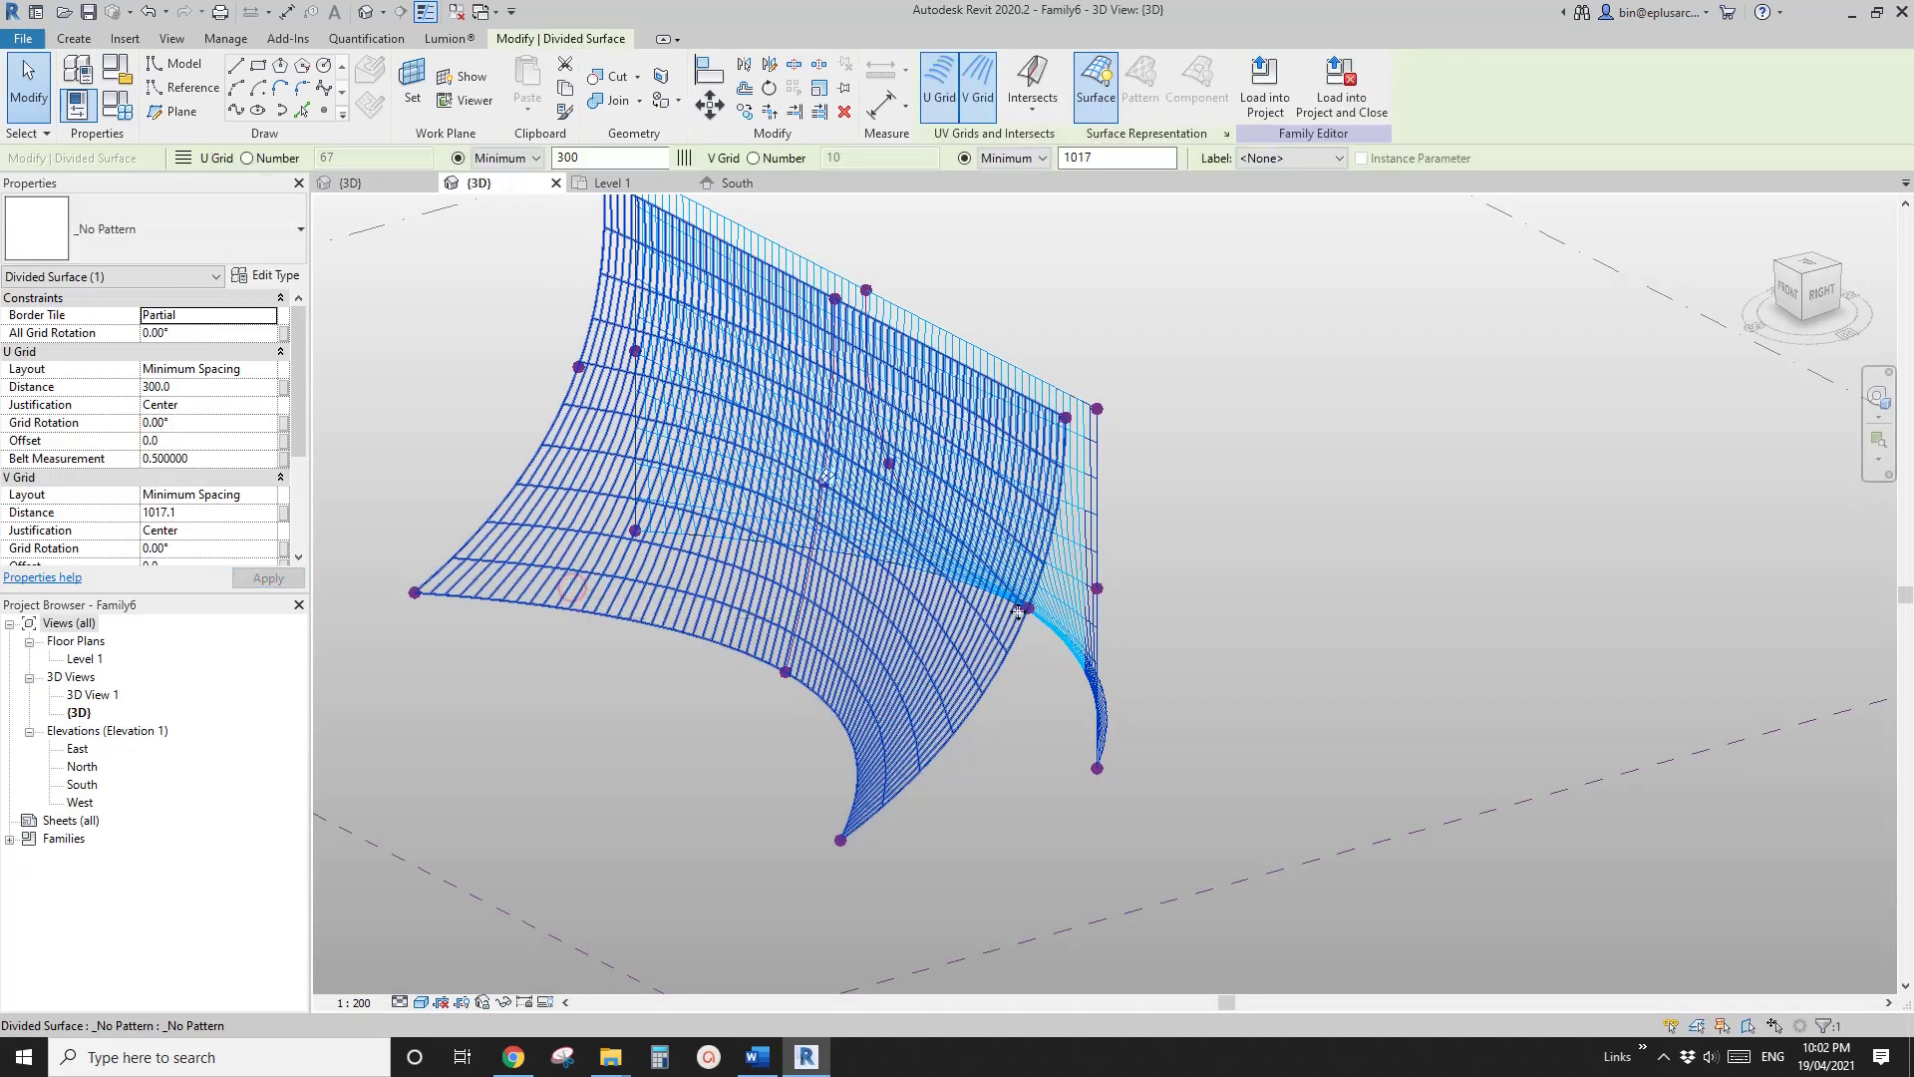
{"action": "left_click", "coordinate": [1078, 600], "text": "ctrl"}
{"action": "left_click", "coordinate": [212, 391]}
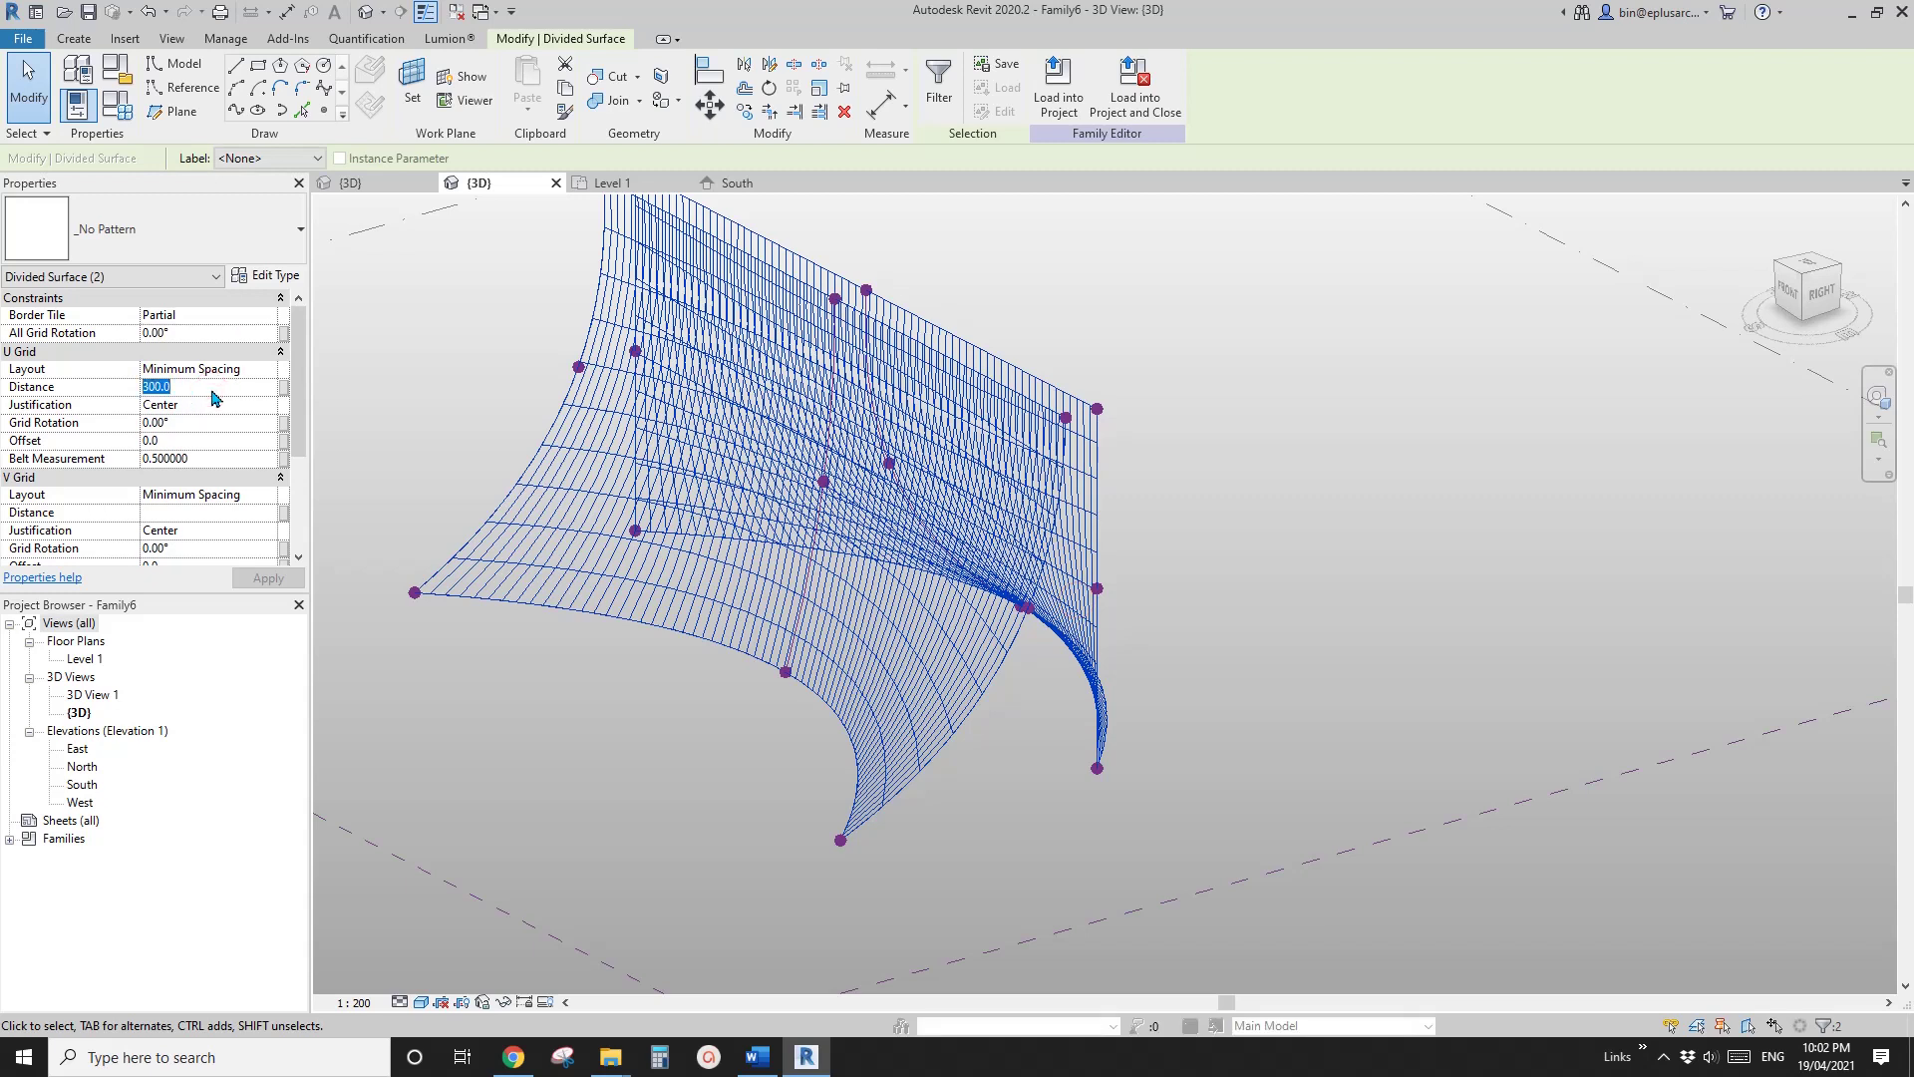
{"action": "left_click", "coordinate": [166, 518]}
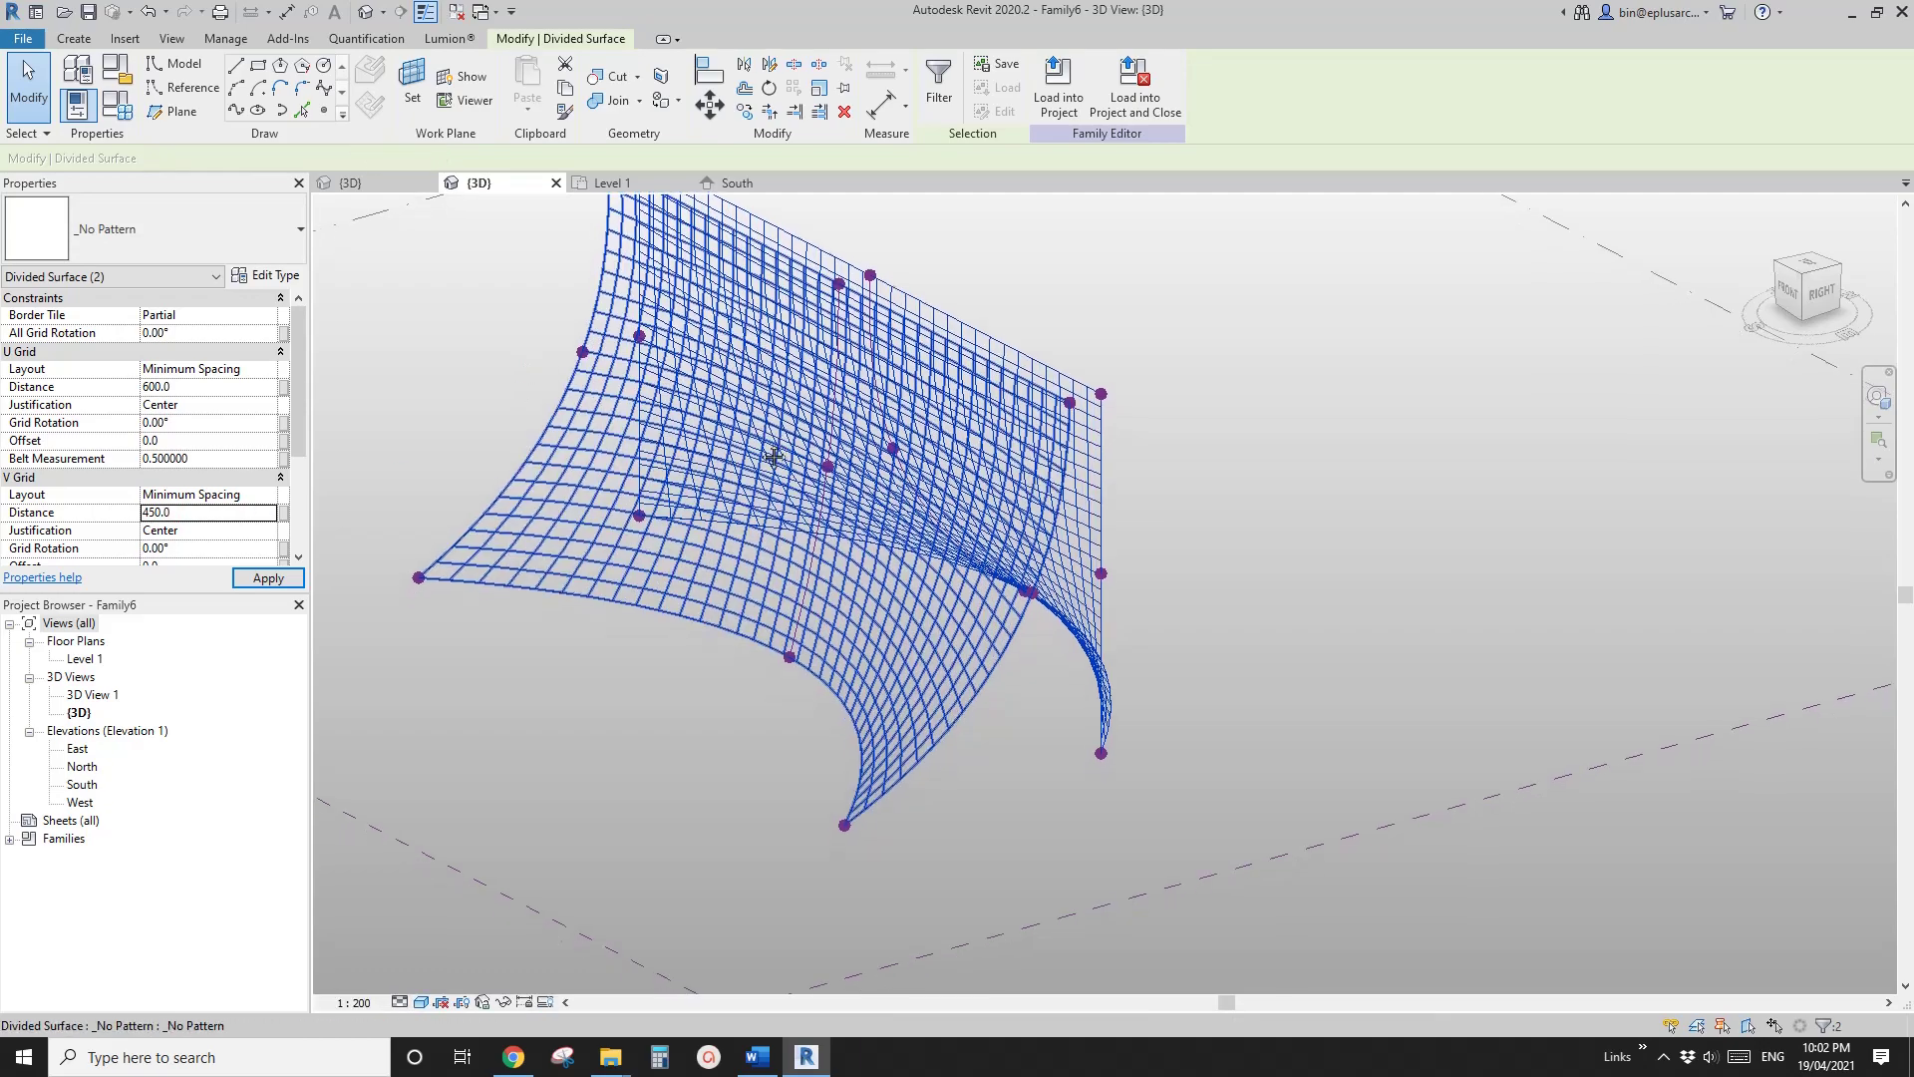
Step: Turn on grid node display for the front divided surface via Surface Representation
{"action": "middle_click_drag", "start_coordinate": [779, 512], "coordinate": [963, 667], "text": "shift"}
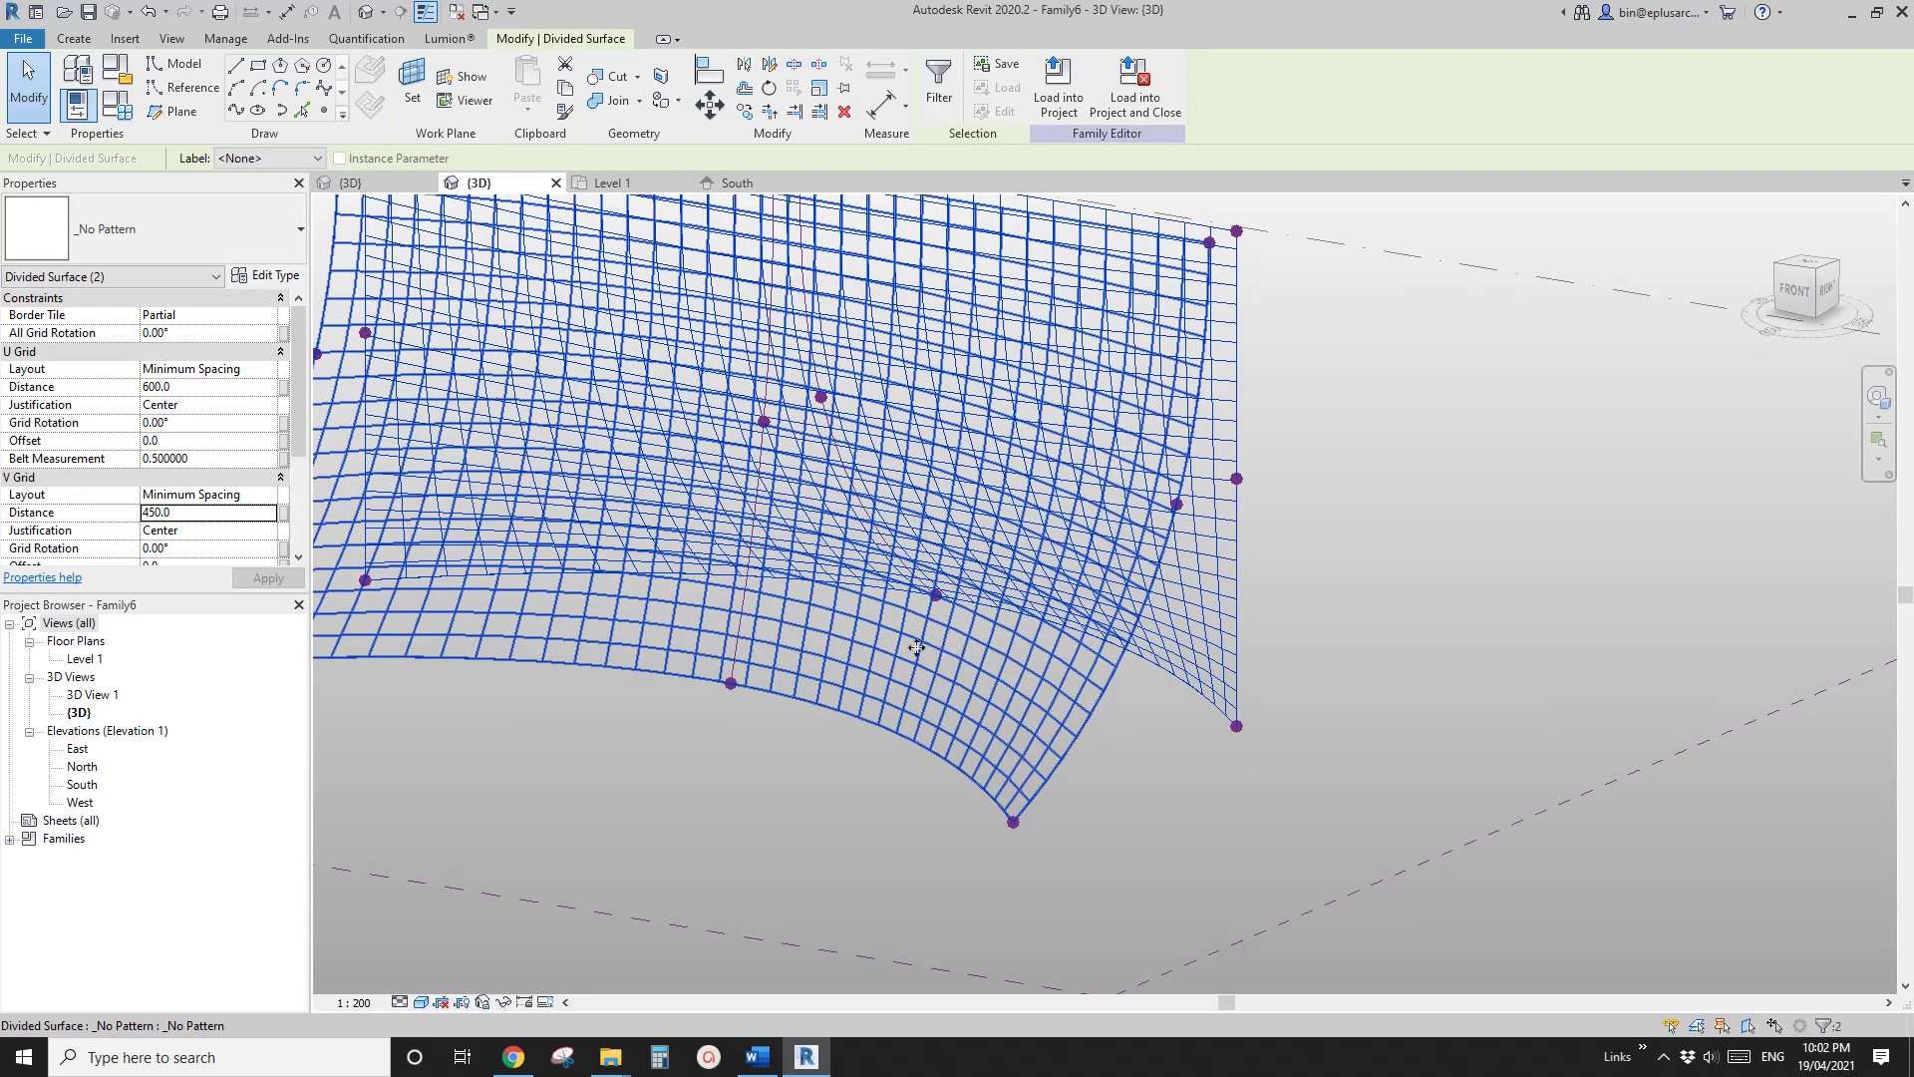
{"action": "middle_click_drag", "start_coordinate": [916, 647], "coordinate": [1010, 673], "text": "shift"}
{"action": "key", "text": "Escape"}
{"action": "left_click", "coordinate": [1042, 663]}
{"action": "left_click", "coordinate": [1132, 646], "text": "ctrl"}
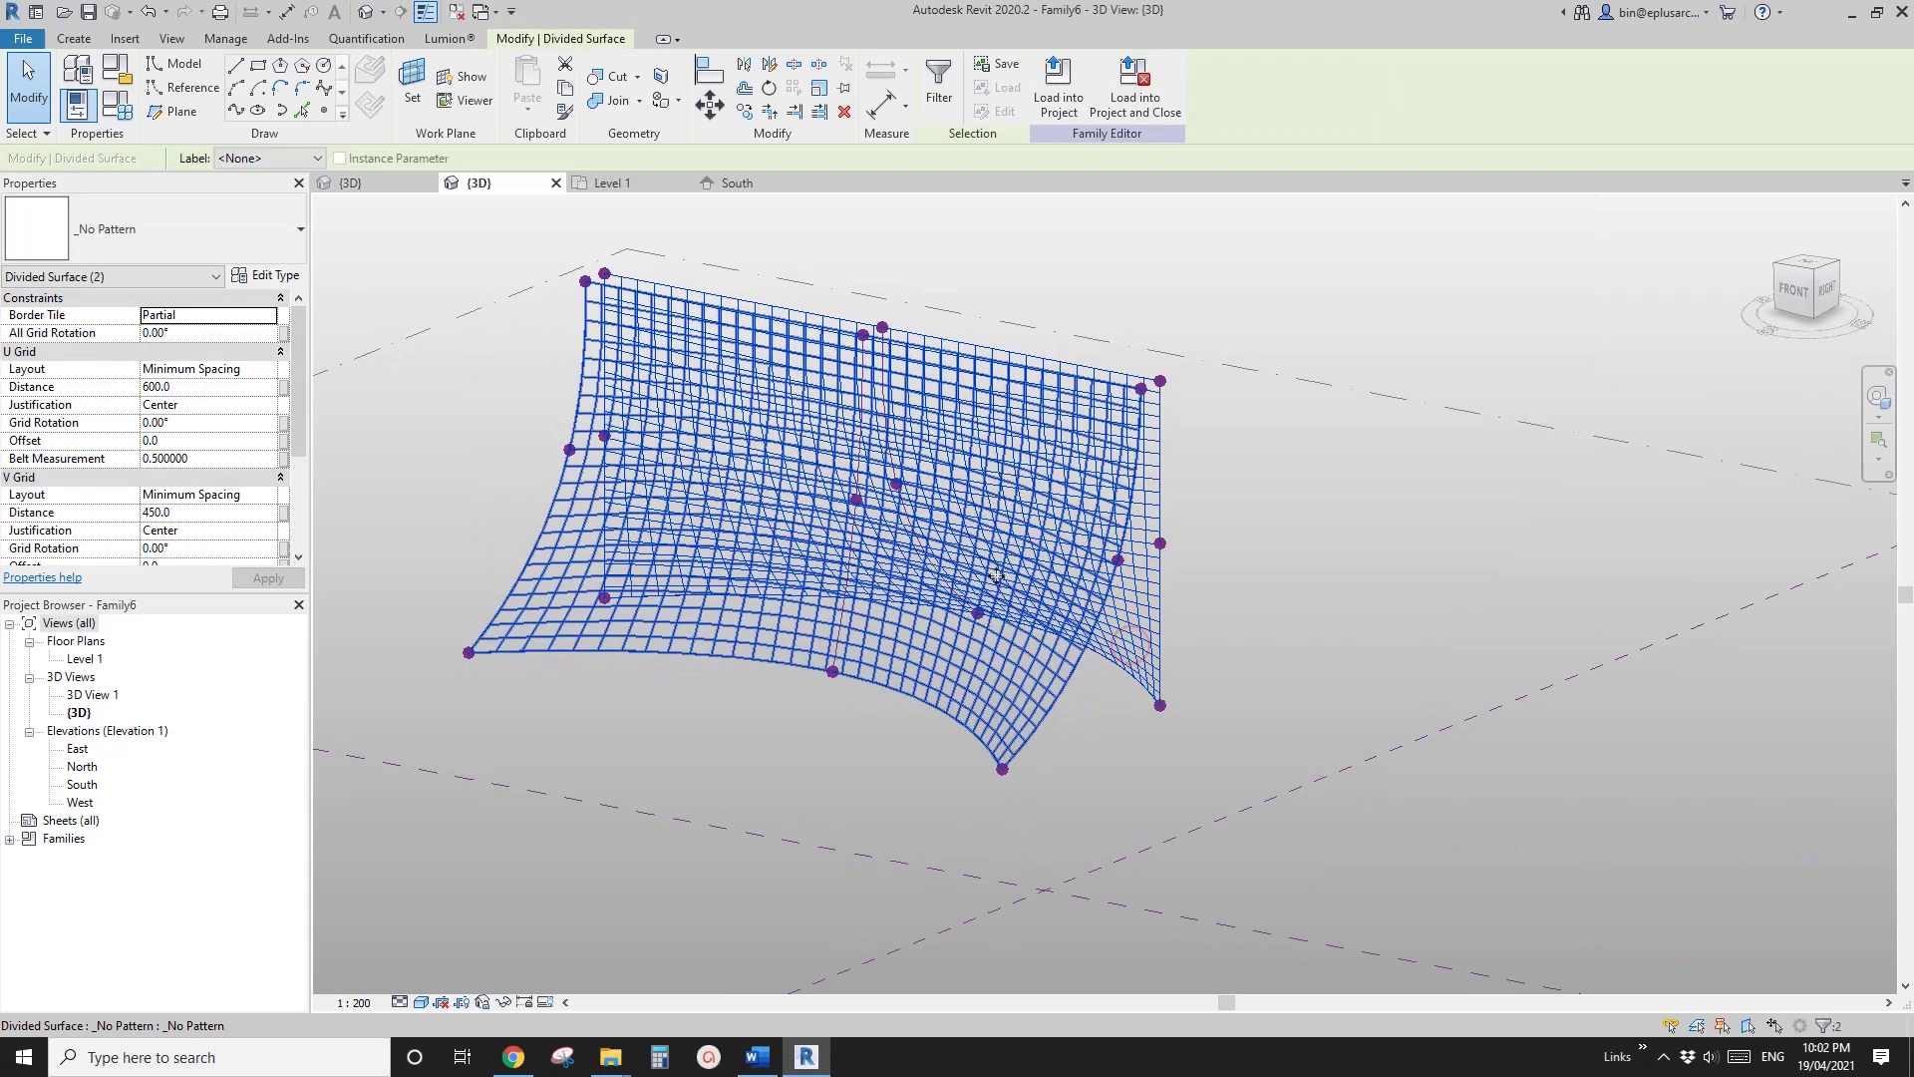
{"action": "left_click", "coordinate": [1084, 687]}
{"action": "left_click", "coordinate": [924, 666]}
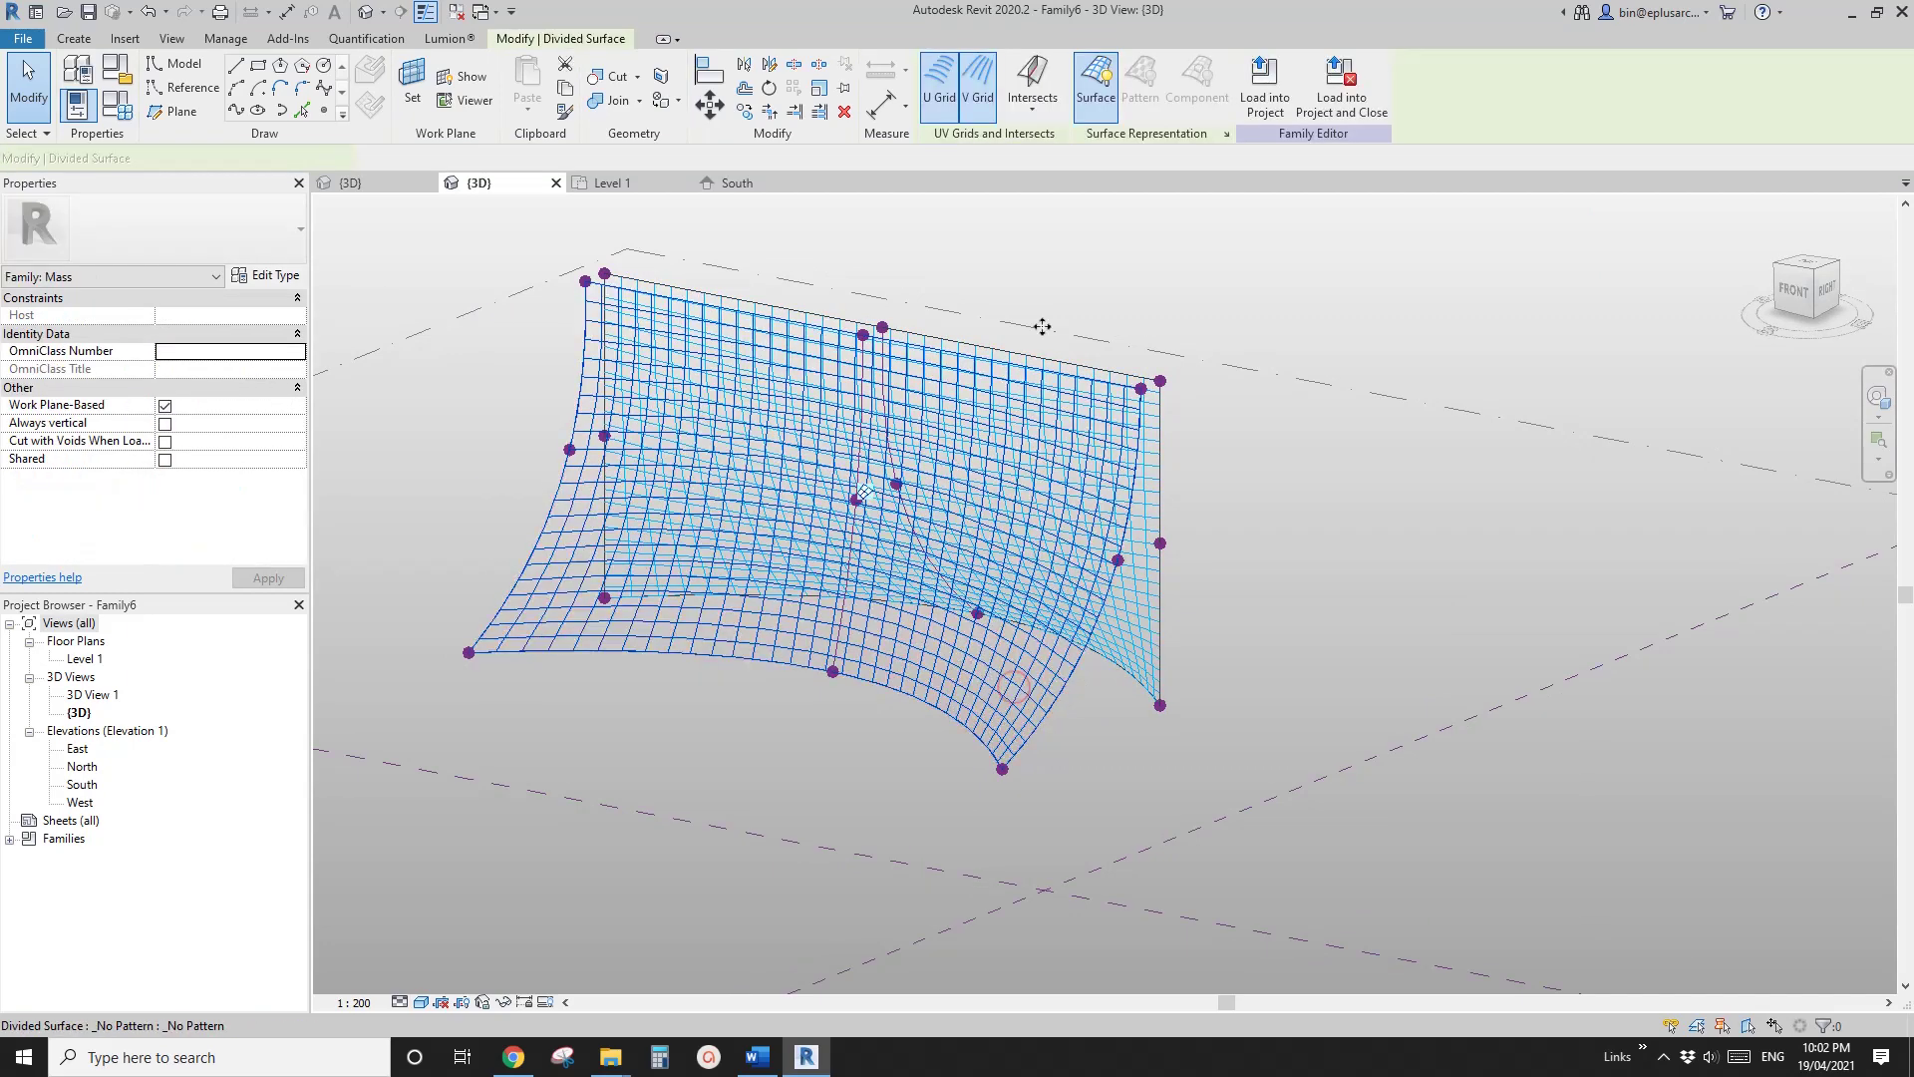
{"action": "left_click", "coordinate": [1227, 134]}
{"action": "left_click", "coordinate": [795, 349]}
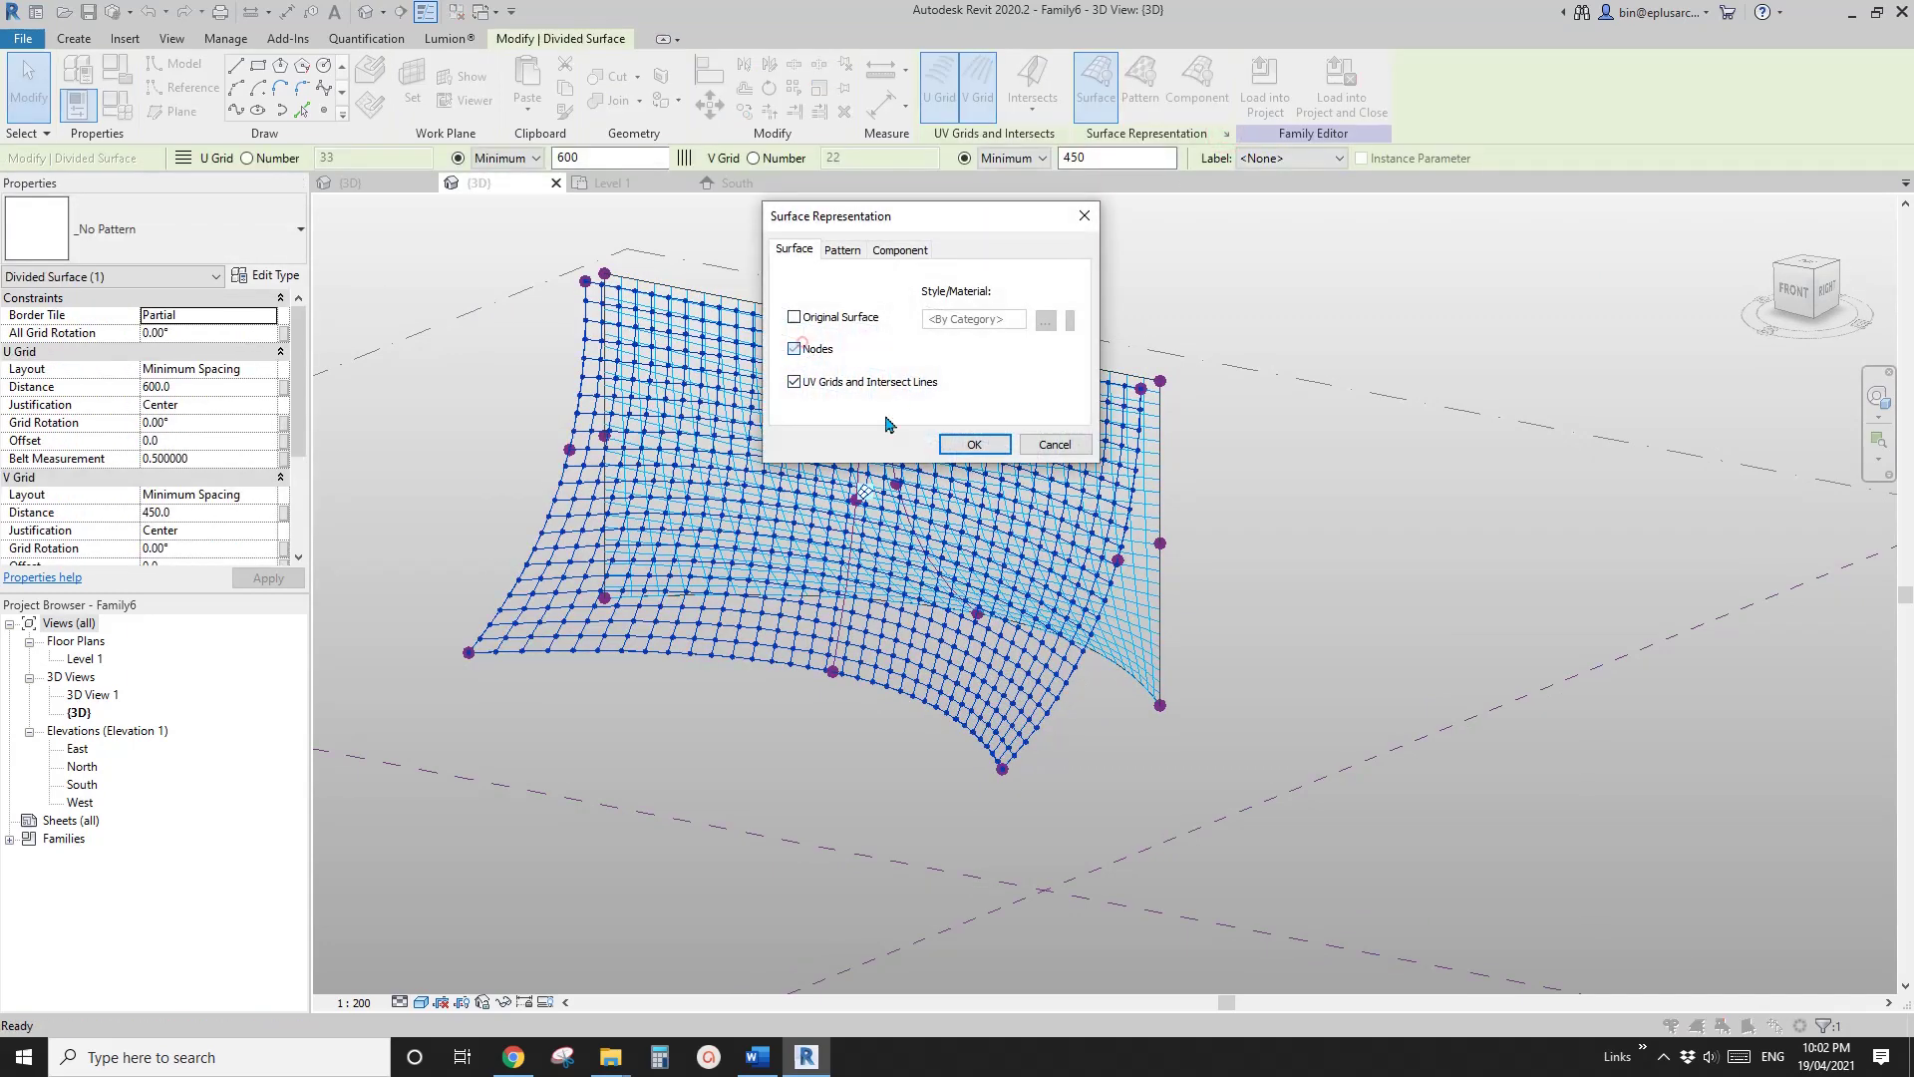
{"action": "left_click", "coordinate": [975, 445]}
Step: Show grid nodes on the back divided surface as well
{"action": "scroll", "coordinate": [844, 594], "scroll_direction": "up", "scroll_amount": 1}
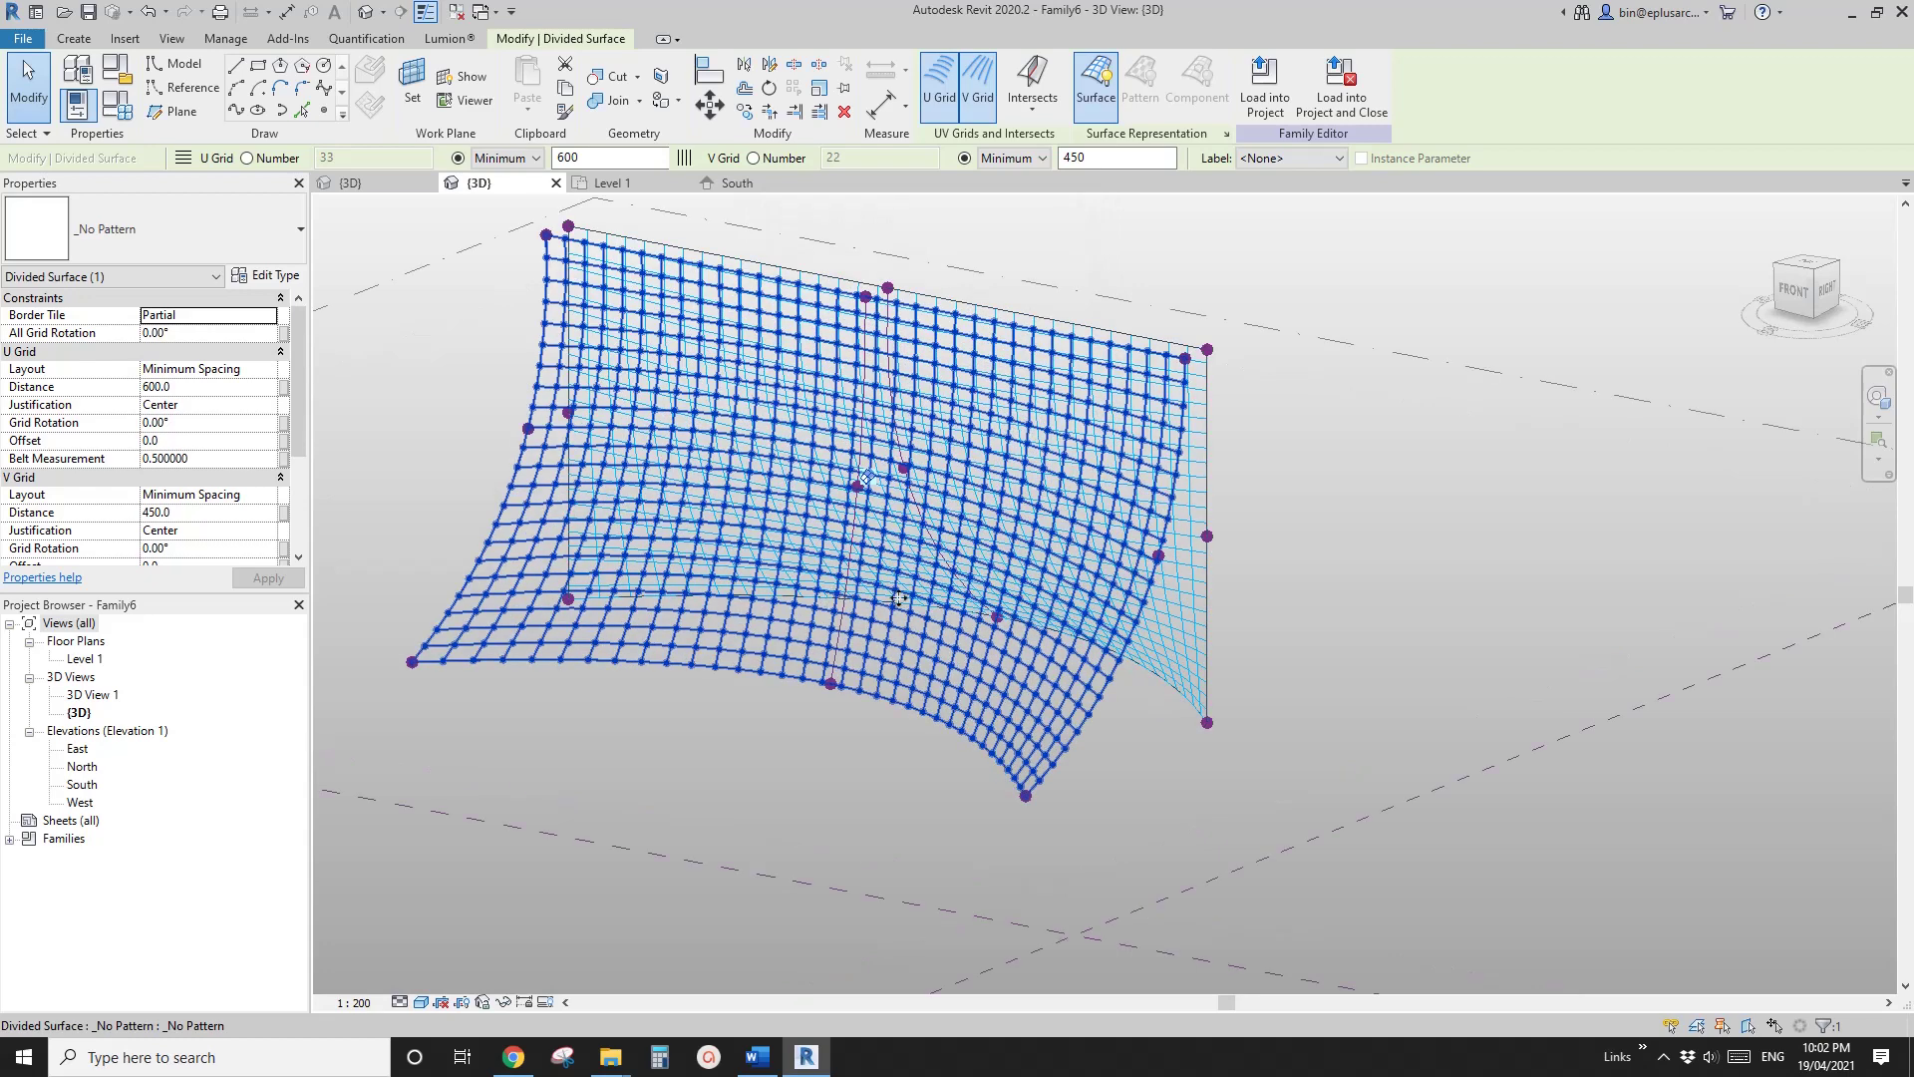
{"action": "left_click", "coordinate": [1174, 646]}
{"action": "left_click", "coordinate": [1227, 133]}
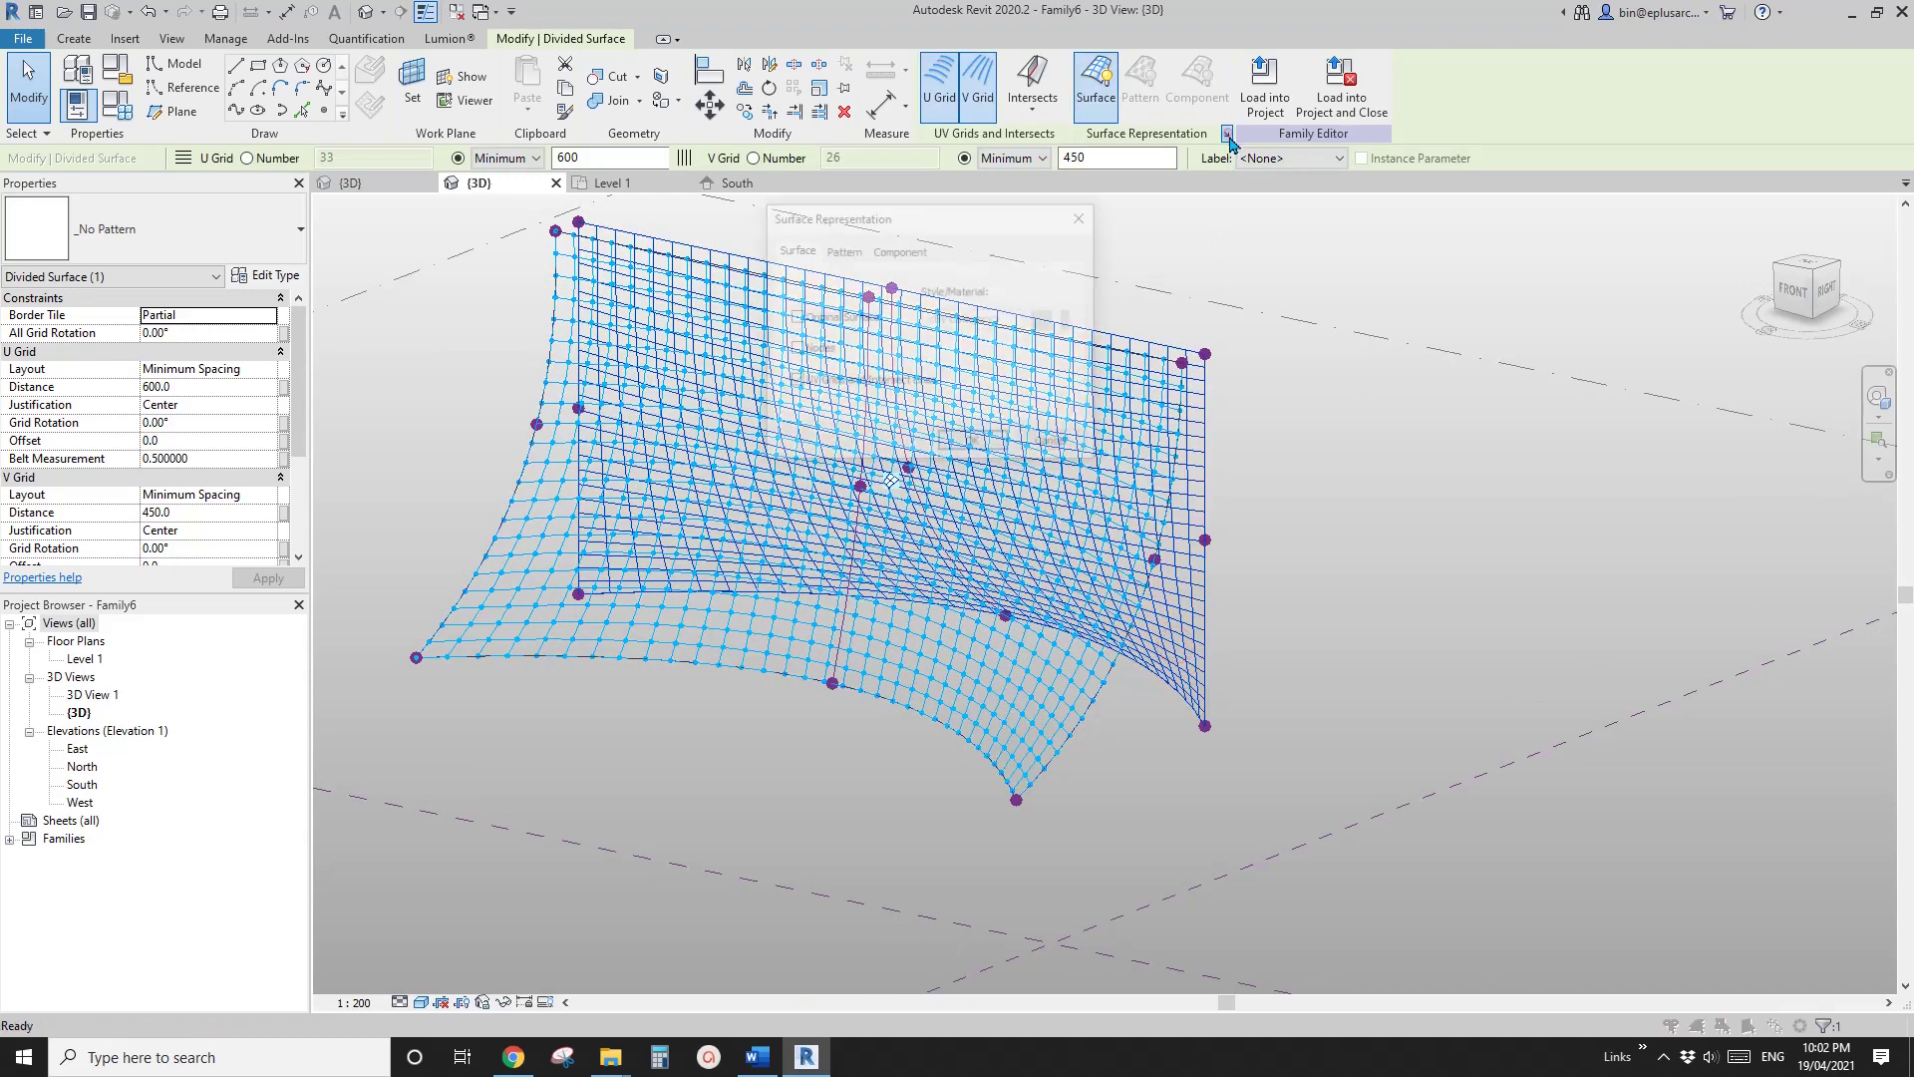
{"action": "left_click", "coordinate": [972, 445]}
{"action": "middle_click_drag", "start_coordinate": [997, 428], "coordinate": [1130, 599], "text": "shift"}
{"action": "key", "text": "Escape"}
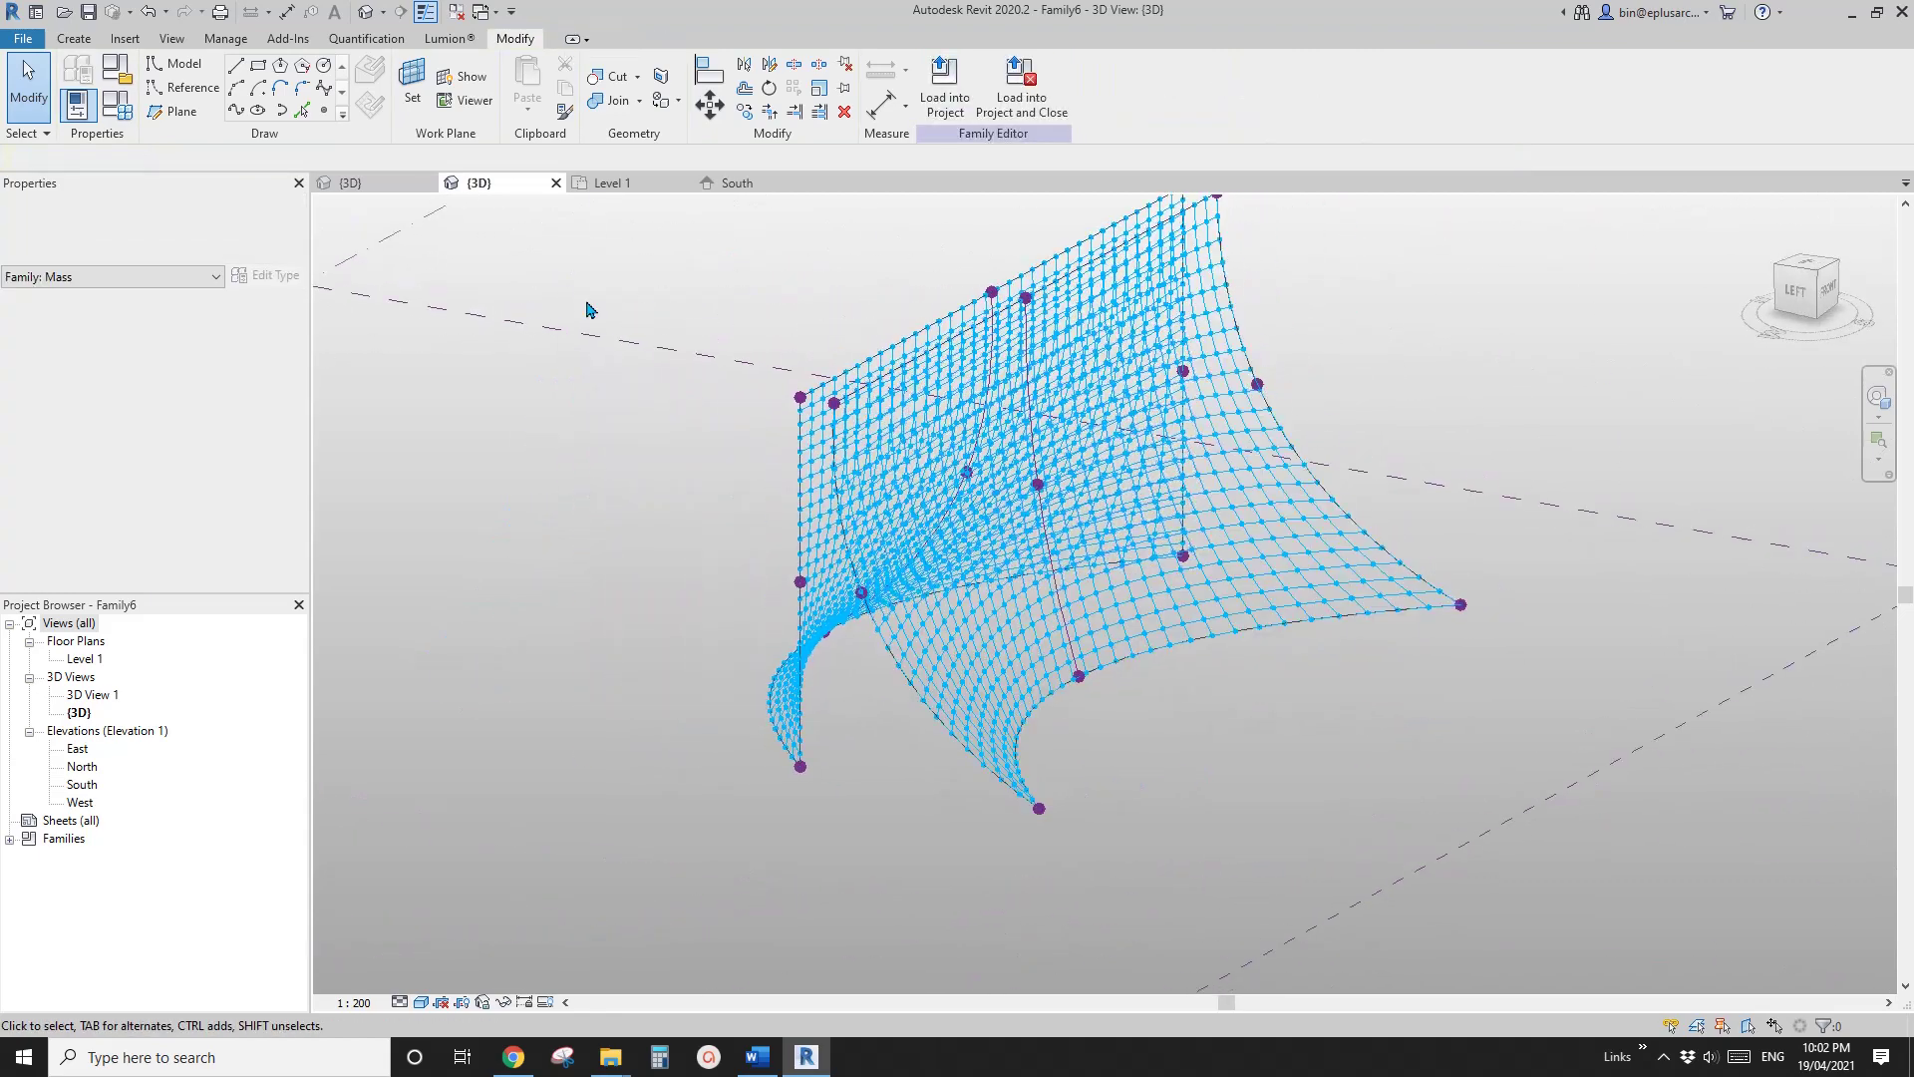
Step: Load the Family5 box component into Family6 and open the default 3D view
{"action": "left_click", "coordinate": [354, 182]}
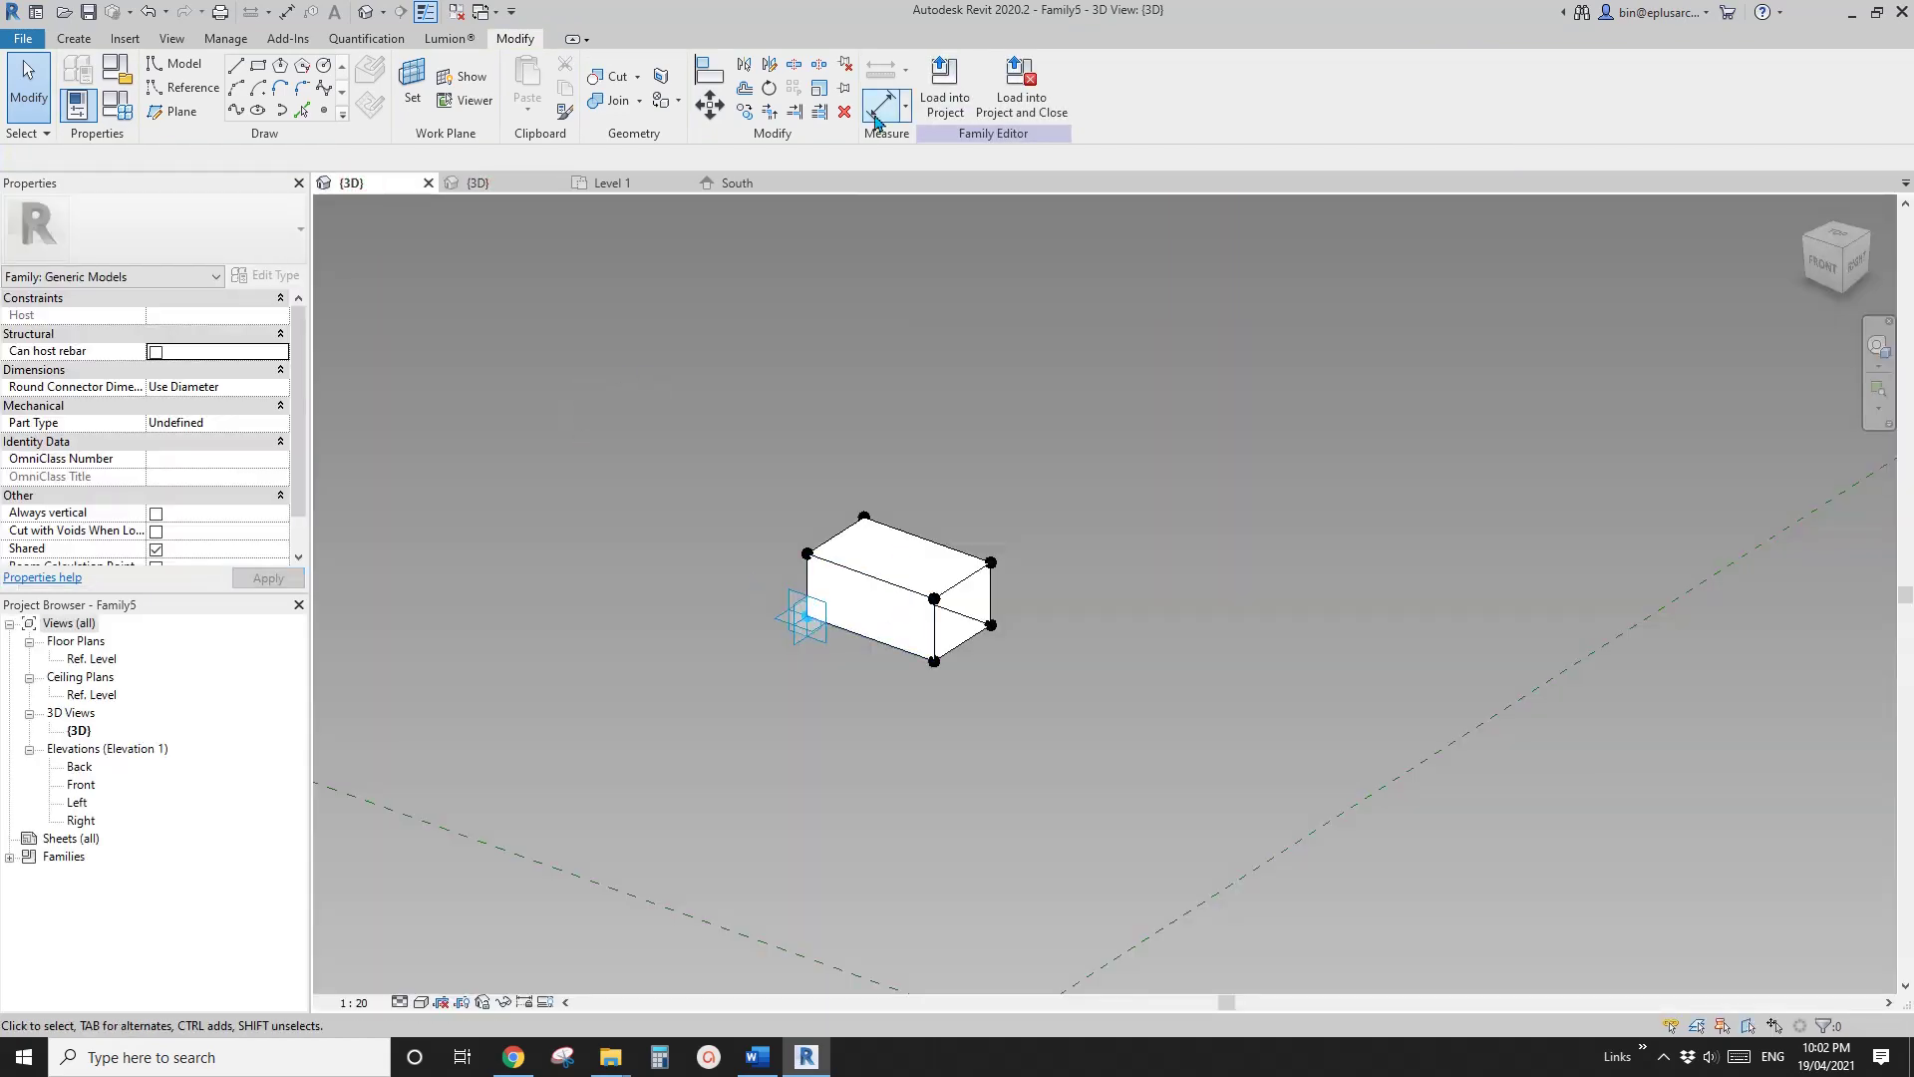
{"action": "left_click", "coordinate": [942, 86]}
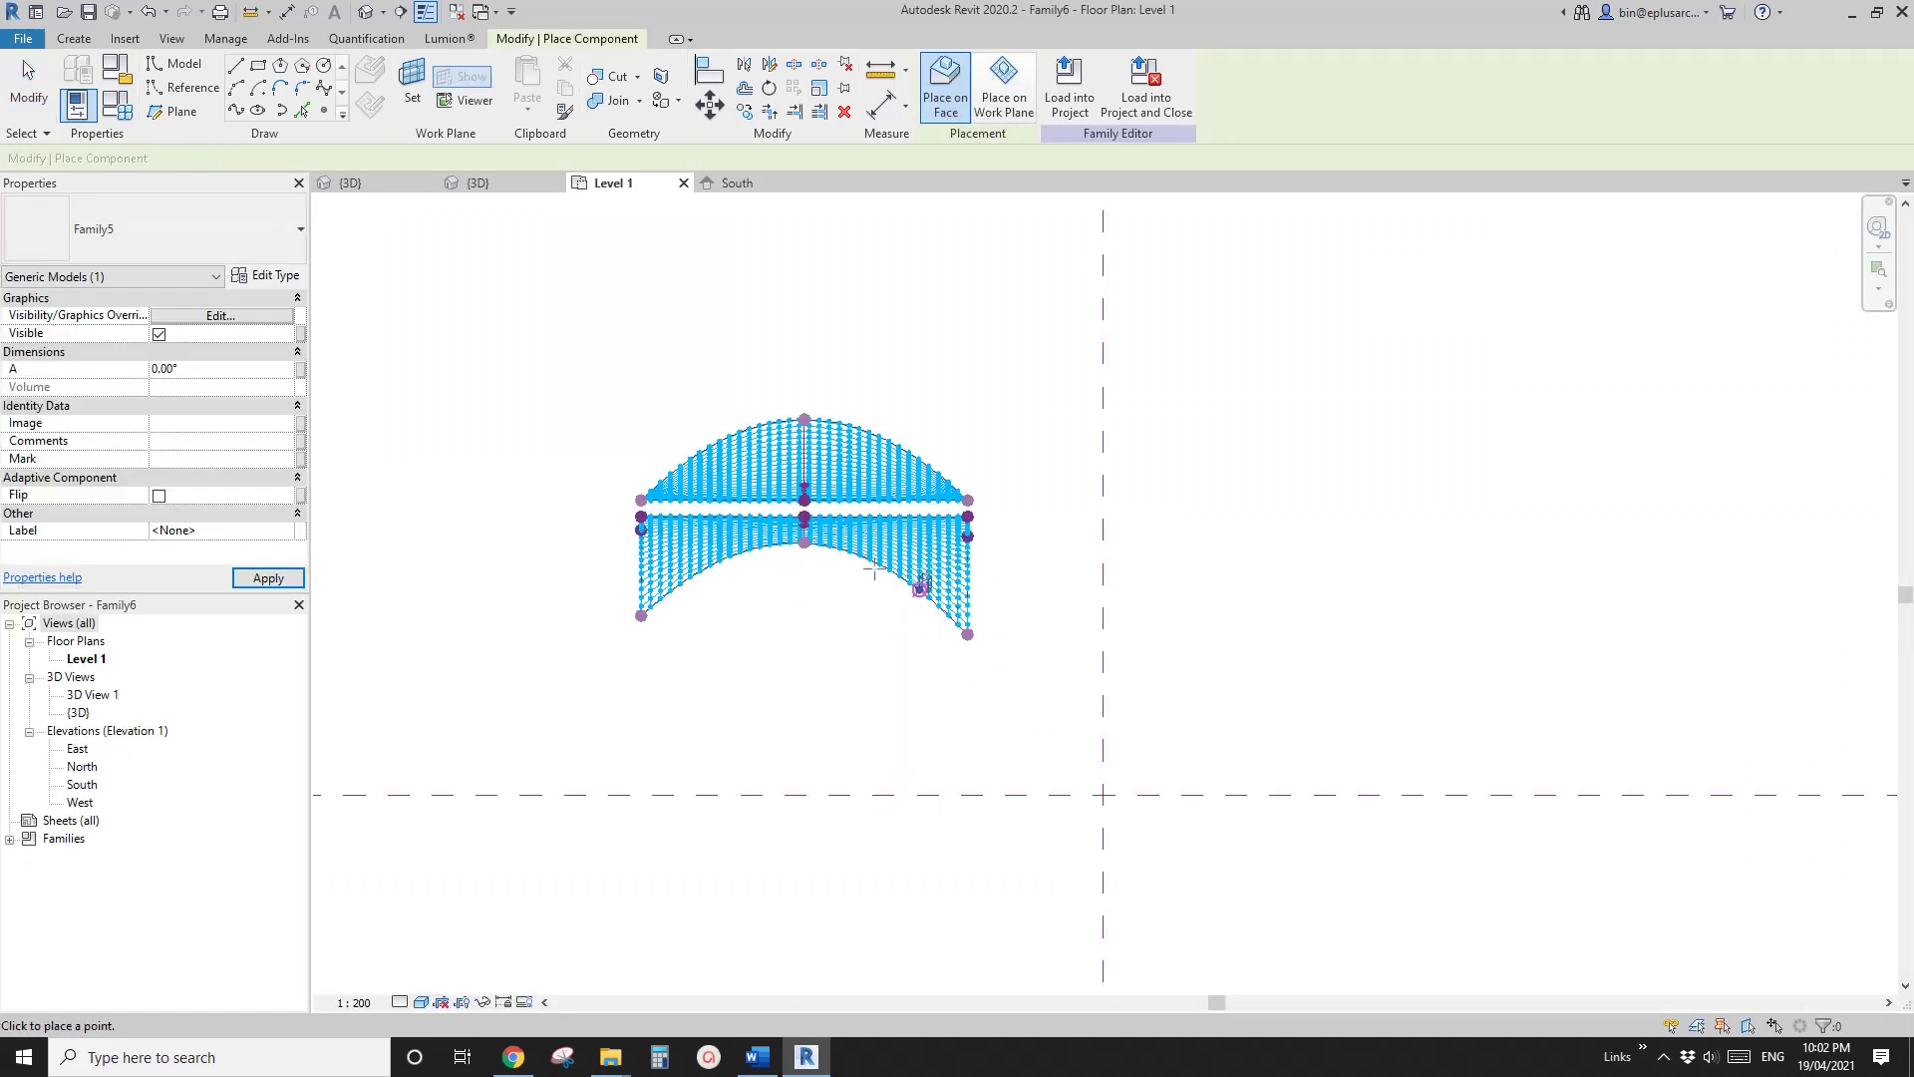
{"action": "middle_click_drag", "start_coordinate": [669, 329], "coordinate": [792, 325]}
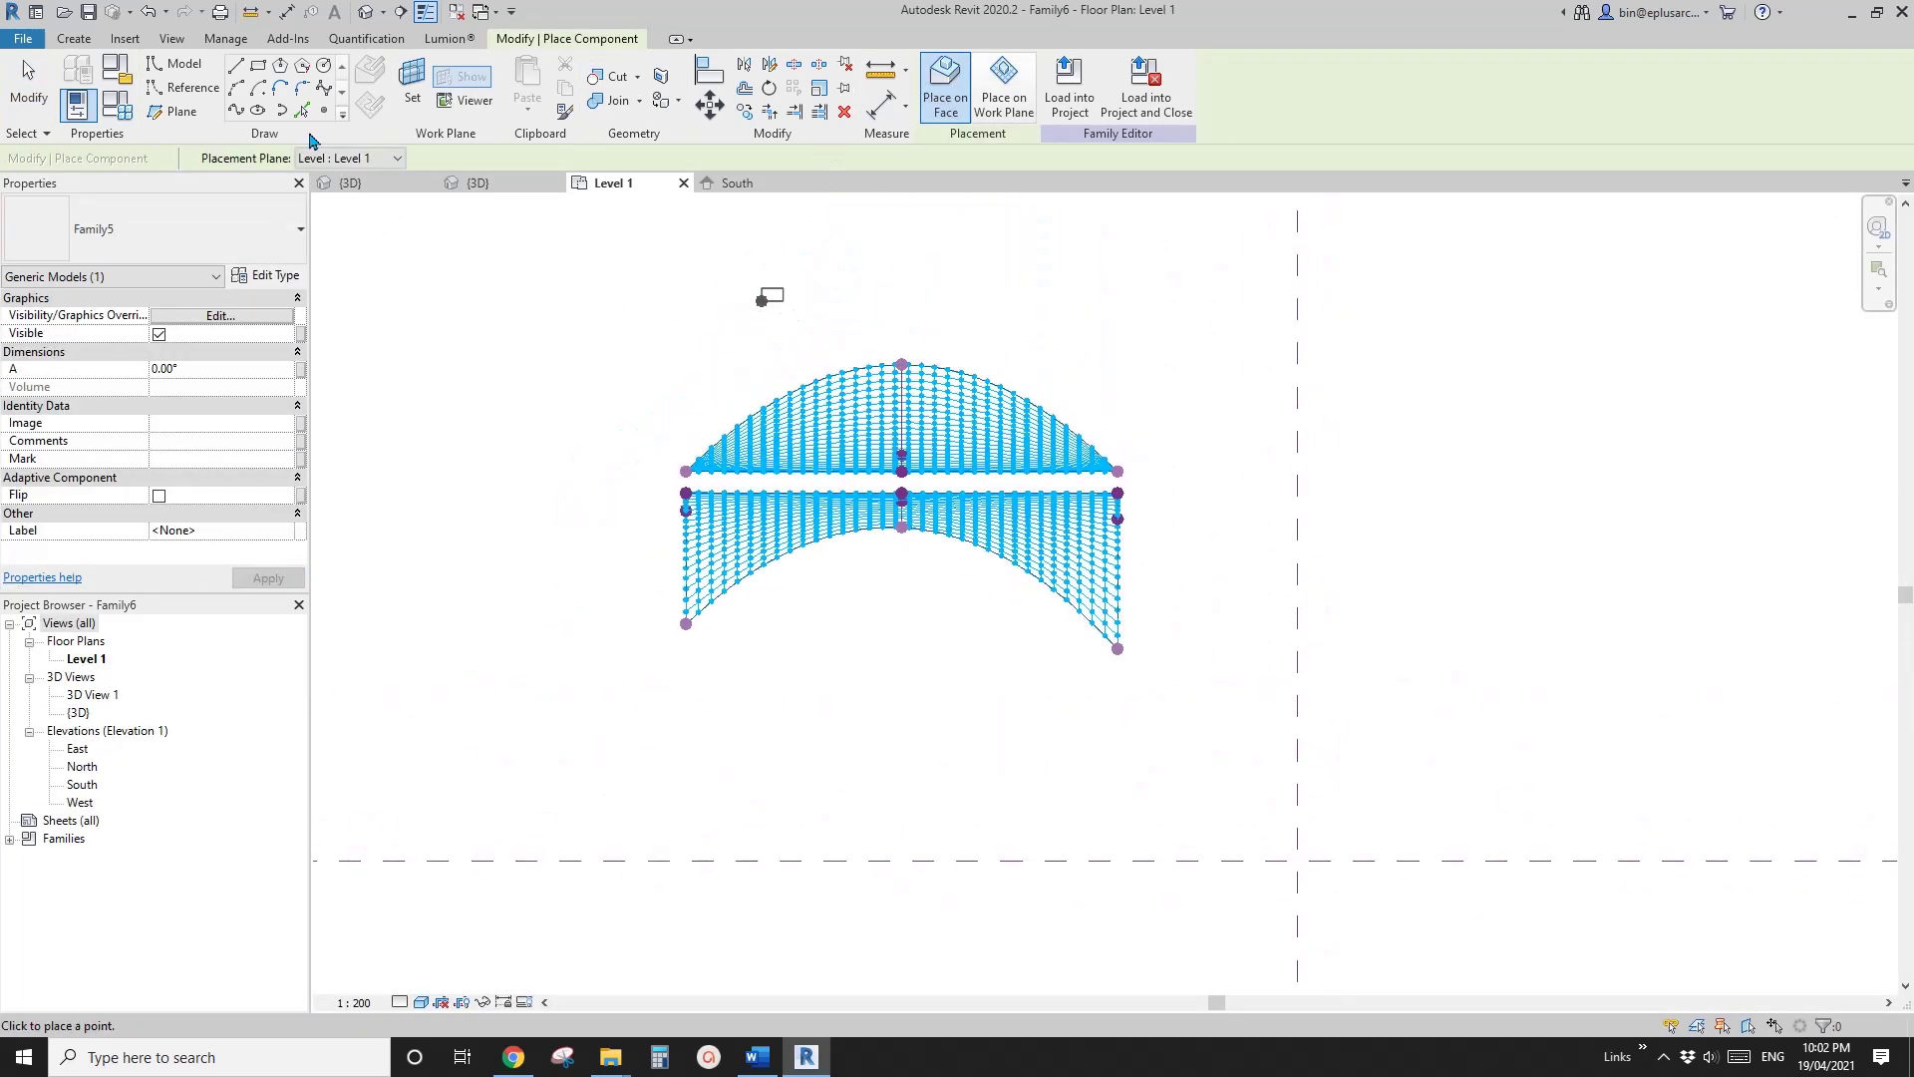
{"action": "left_click", "coordinate": [360, 14]}
{"action": "scroll", "coordinate": [897, 598], "scroll_direction": "up", "scroll_amount": 5}
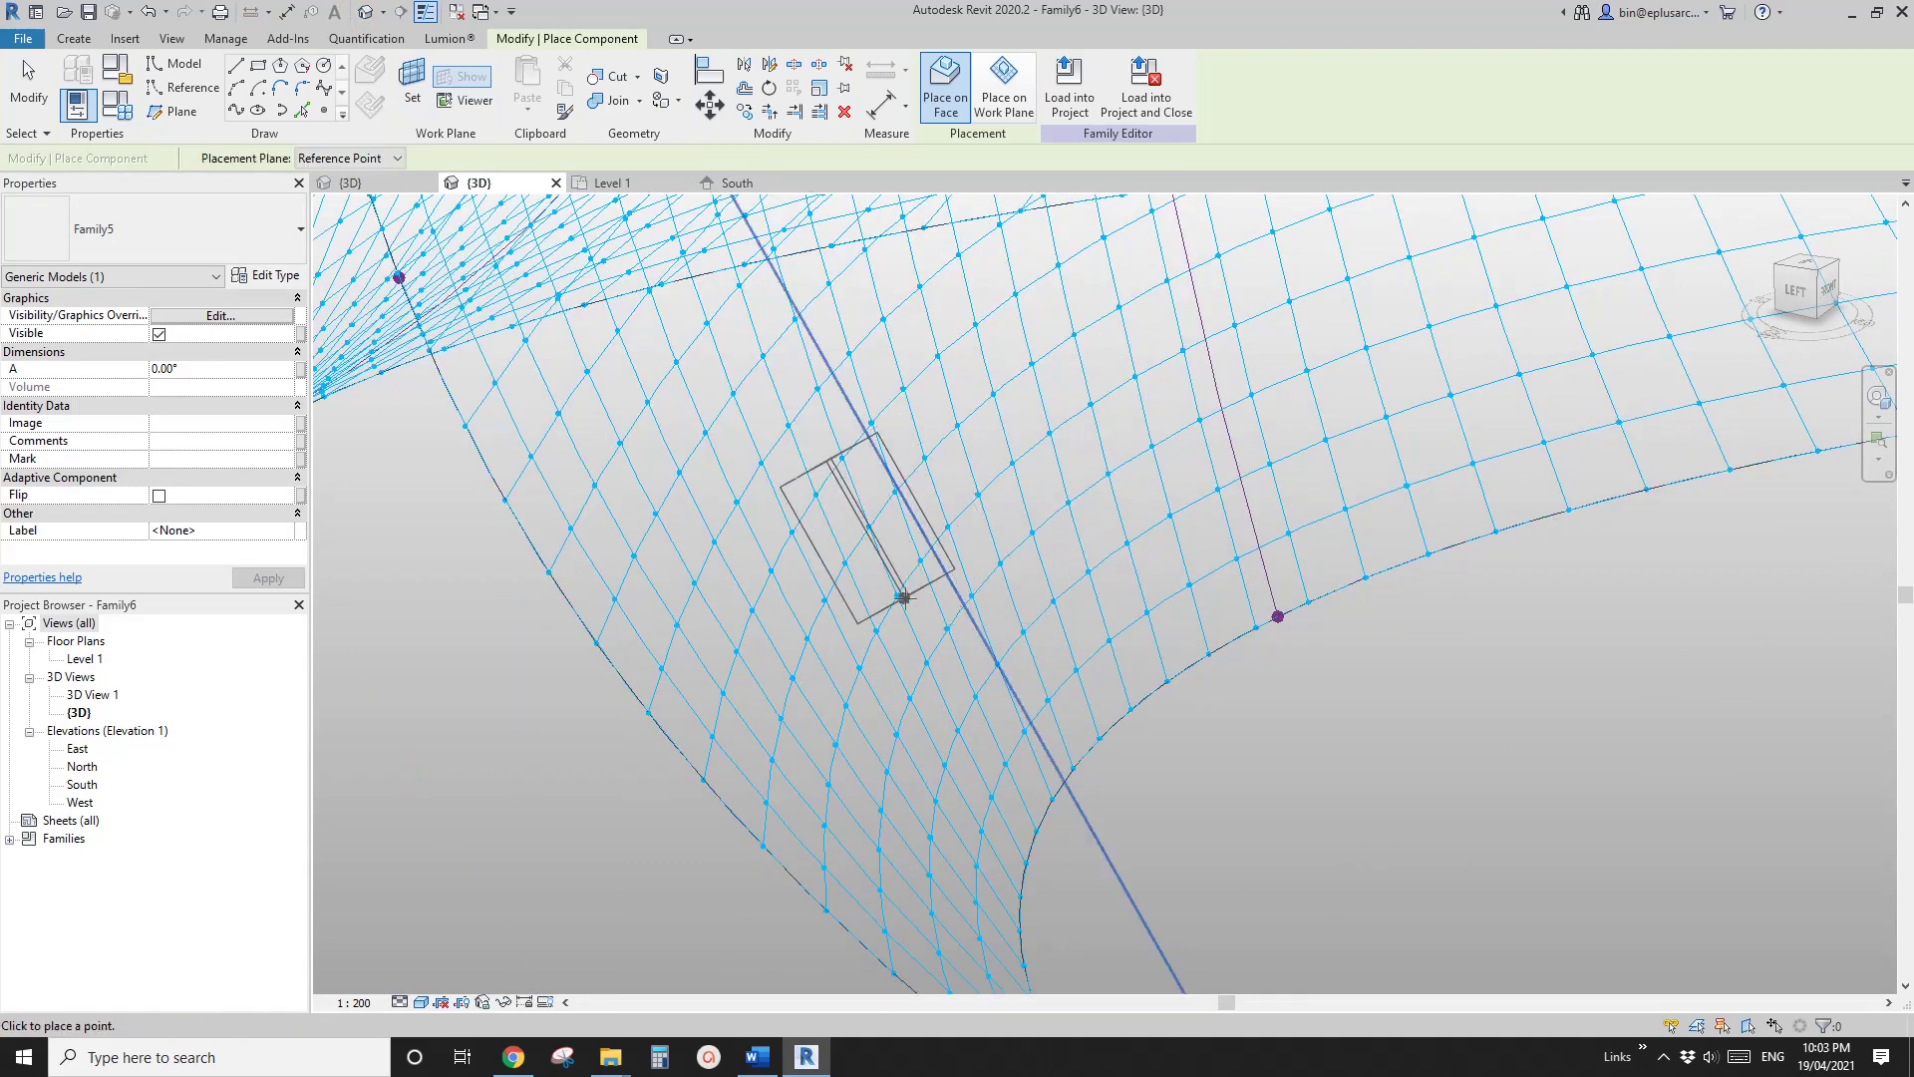
Step: Place one Family5 box on a surface node and orbit to inspect it
{"action": "left_click", "coordinate": [896, 595]}
{"action": "key", "text": "Escape"}
{"action": "key", "text": "Escape"}
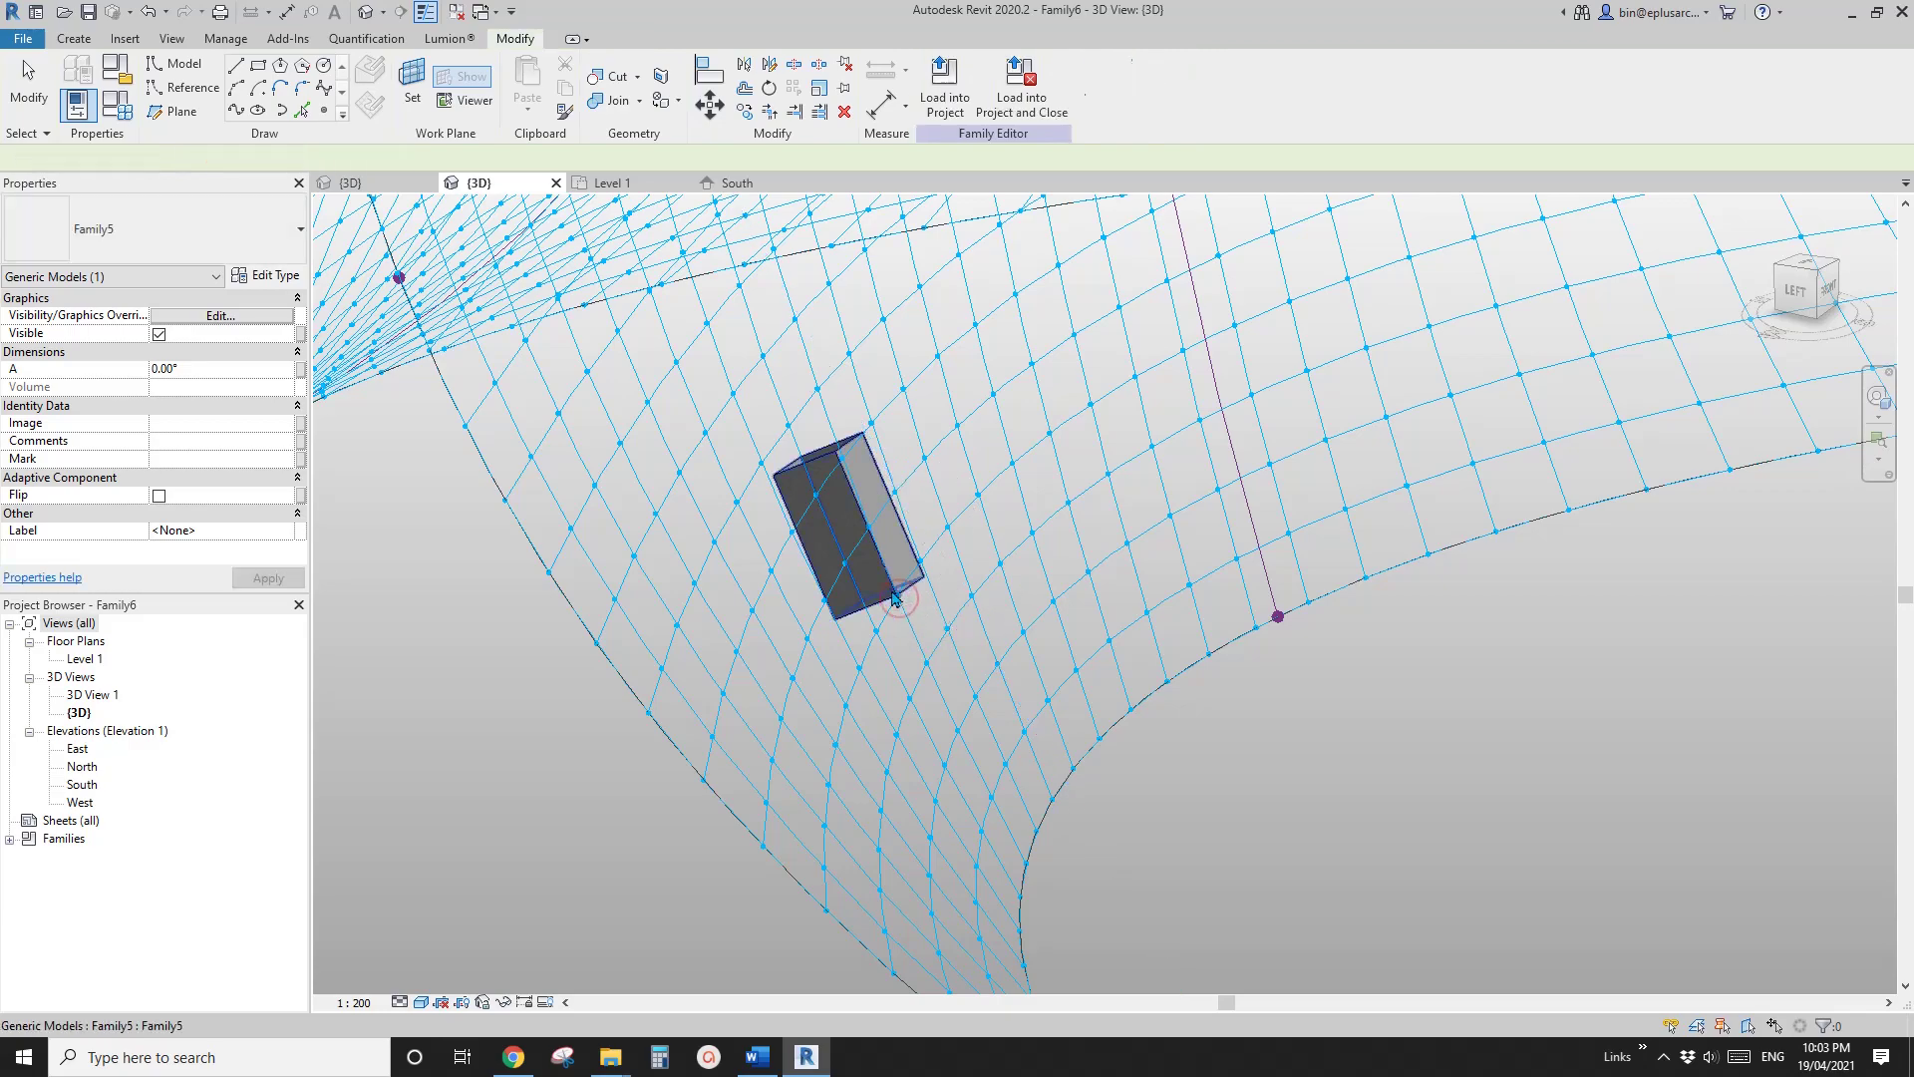
{"action": "left_click", "coordinate": [880, 588]}
{"action": "middle_click_drag", "start_coordinate": [879, 588], "coordinate": [1072, 489], "text": "shift"}
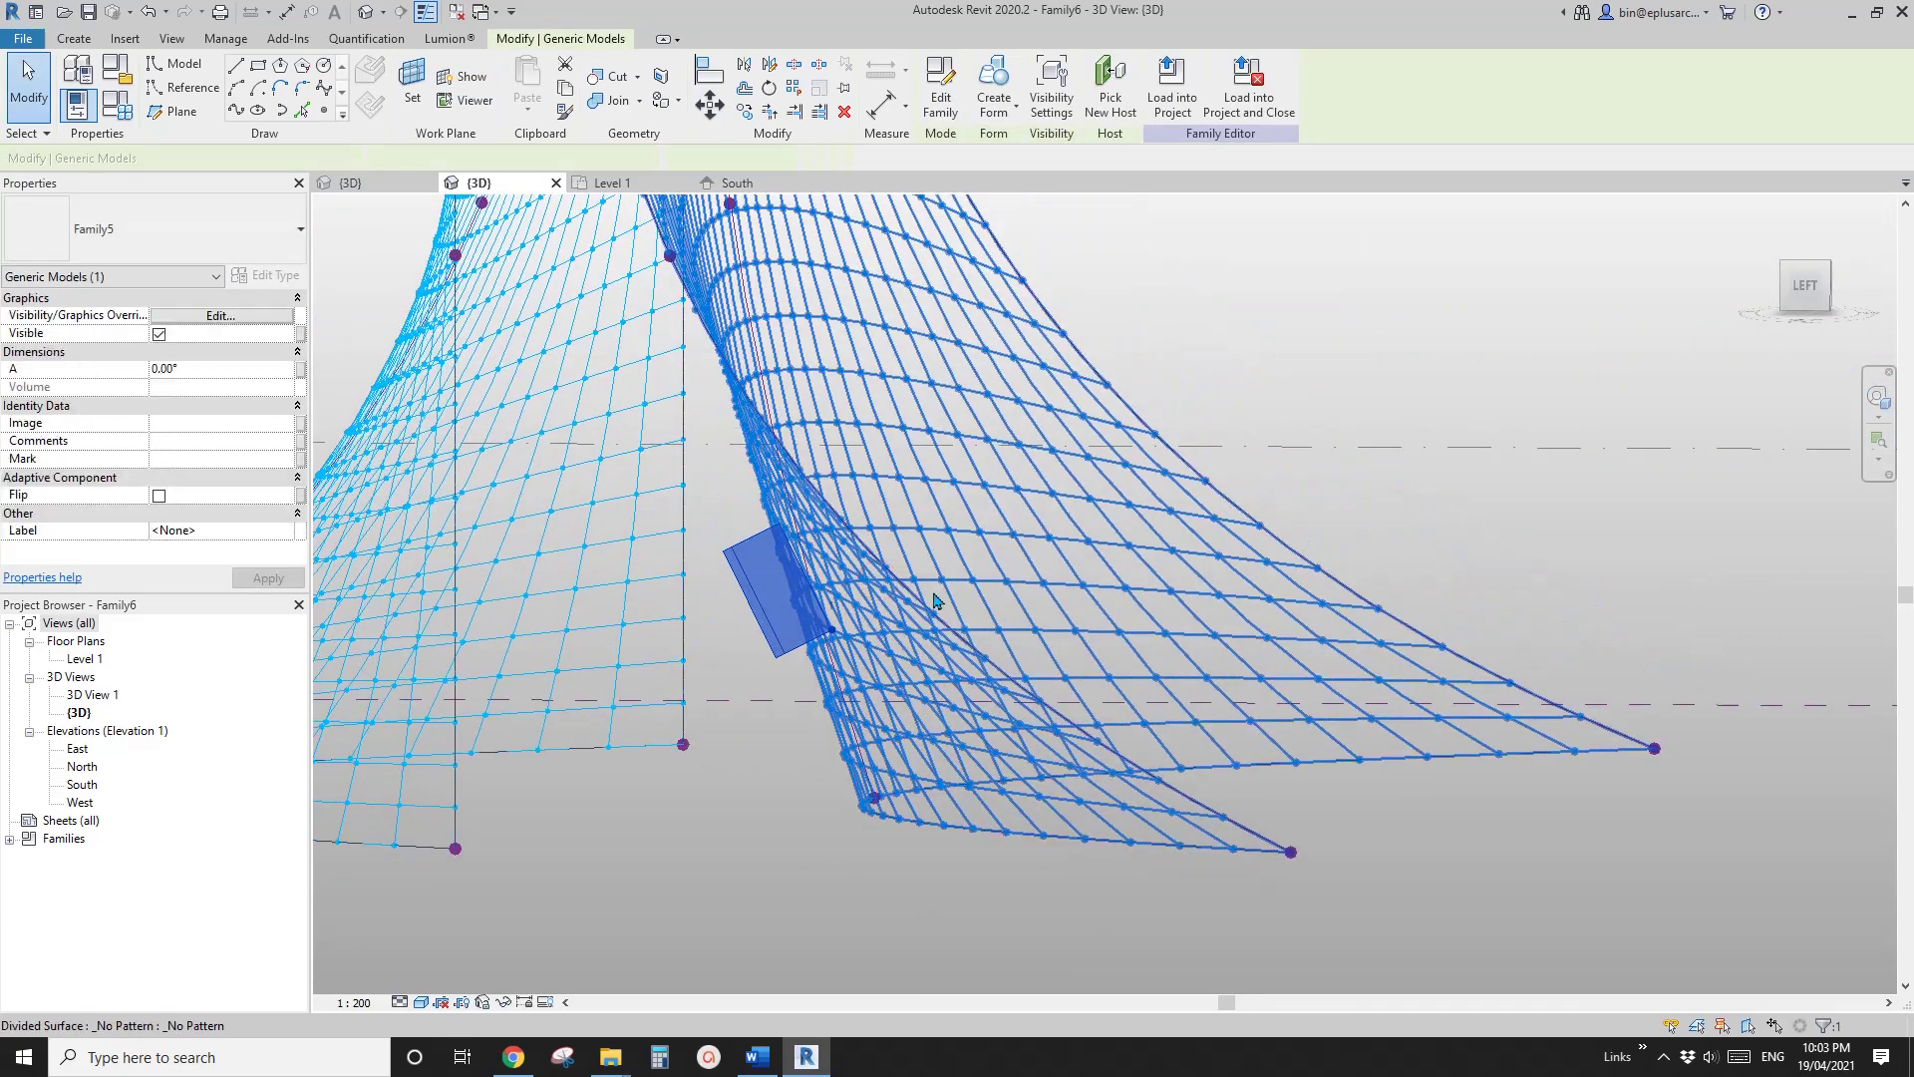
{"action": "middle_click_drag", "start_coordinate": [796, 517], "coordinate": [835, 623], "text": "shift"}
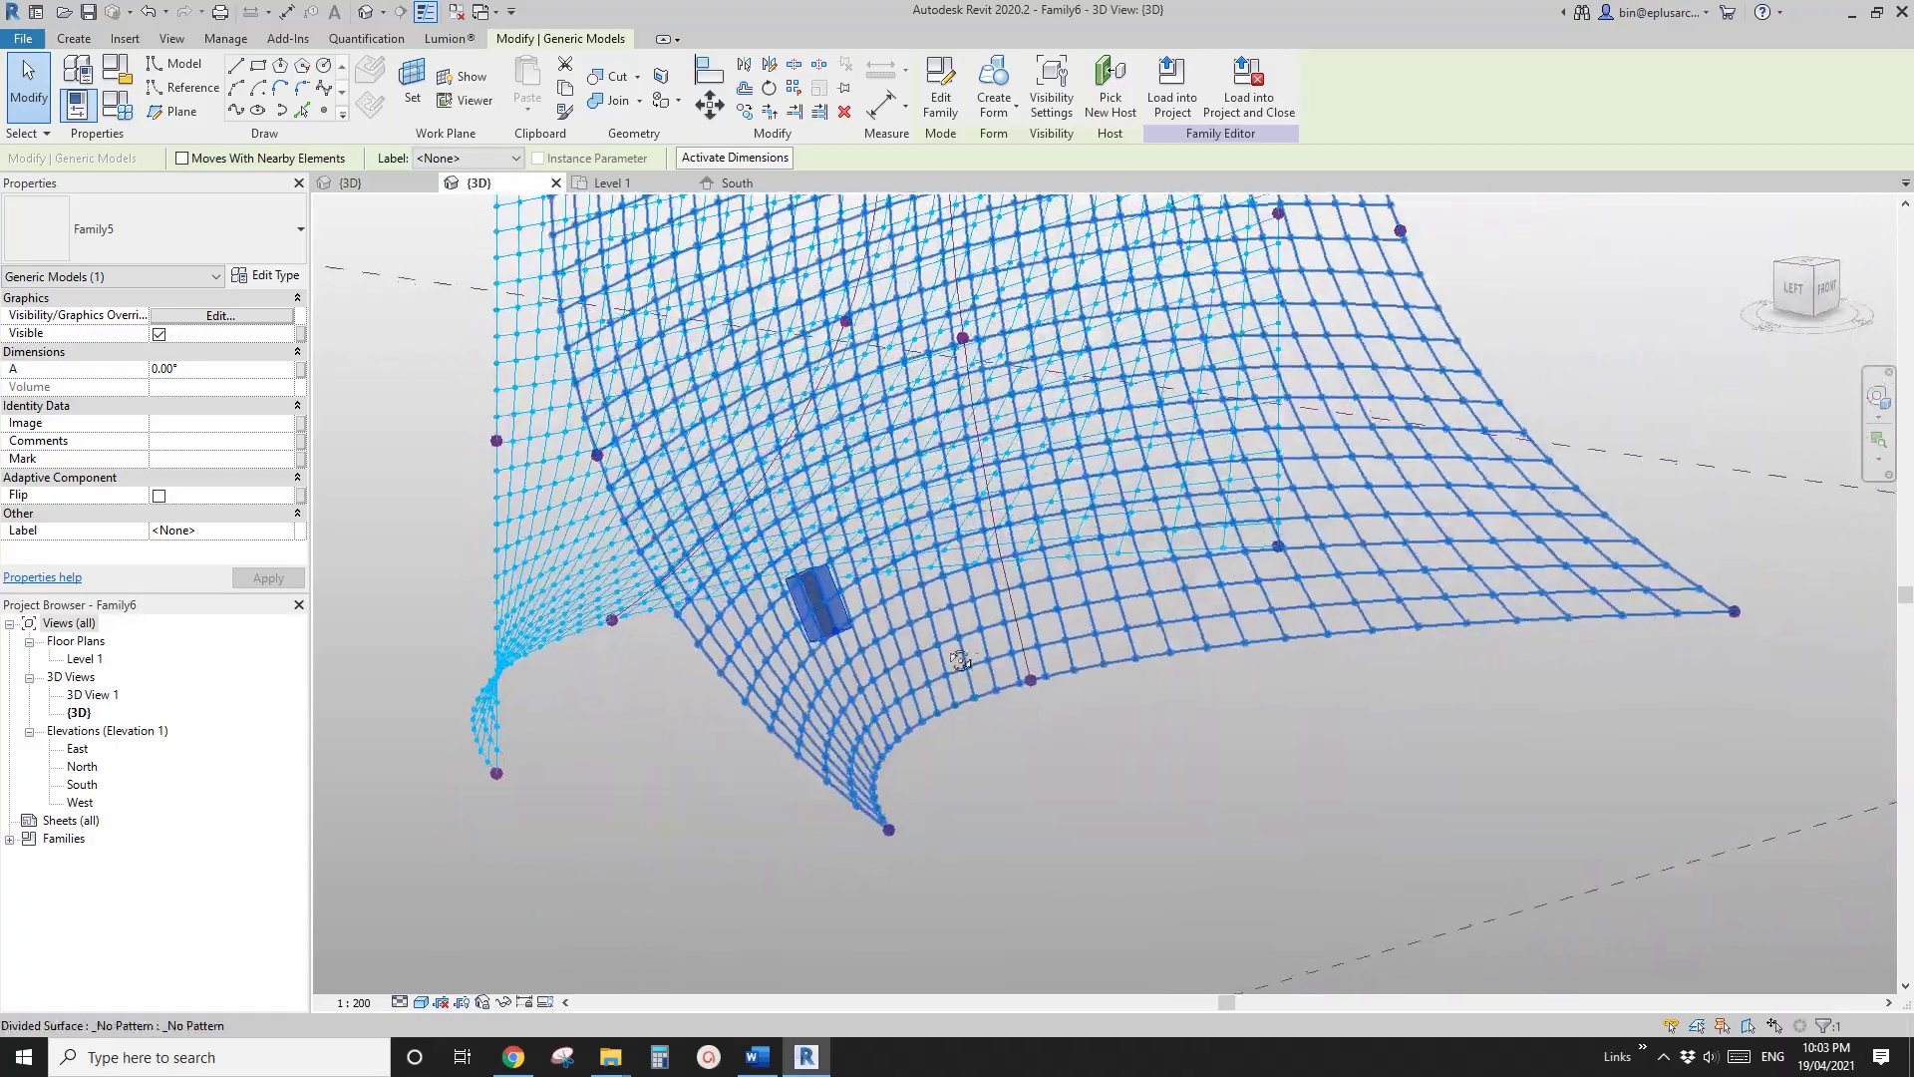
Step: Set Family5's adaptive point Orients to Global (xyz) and reload it, overwriting the existing version
{"action": "left_click", "coordinate": [942, 100]}
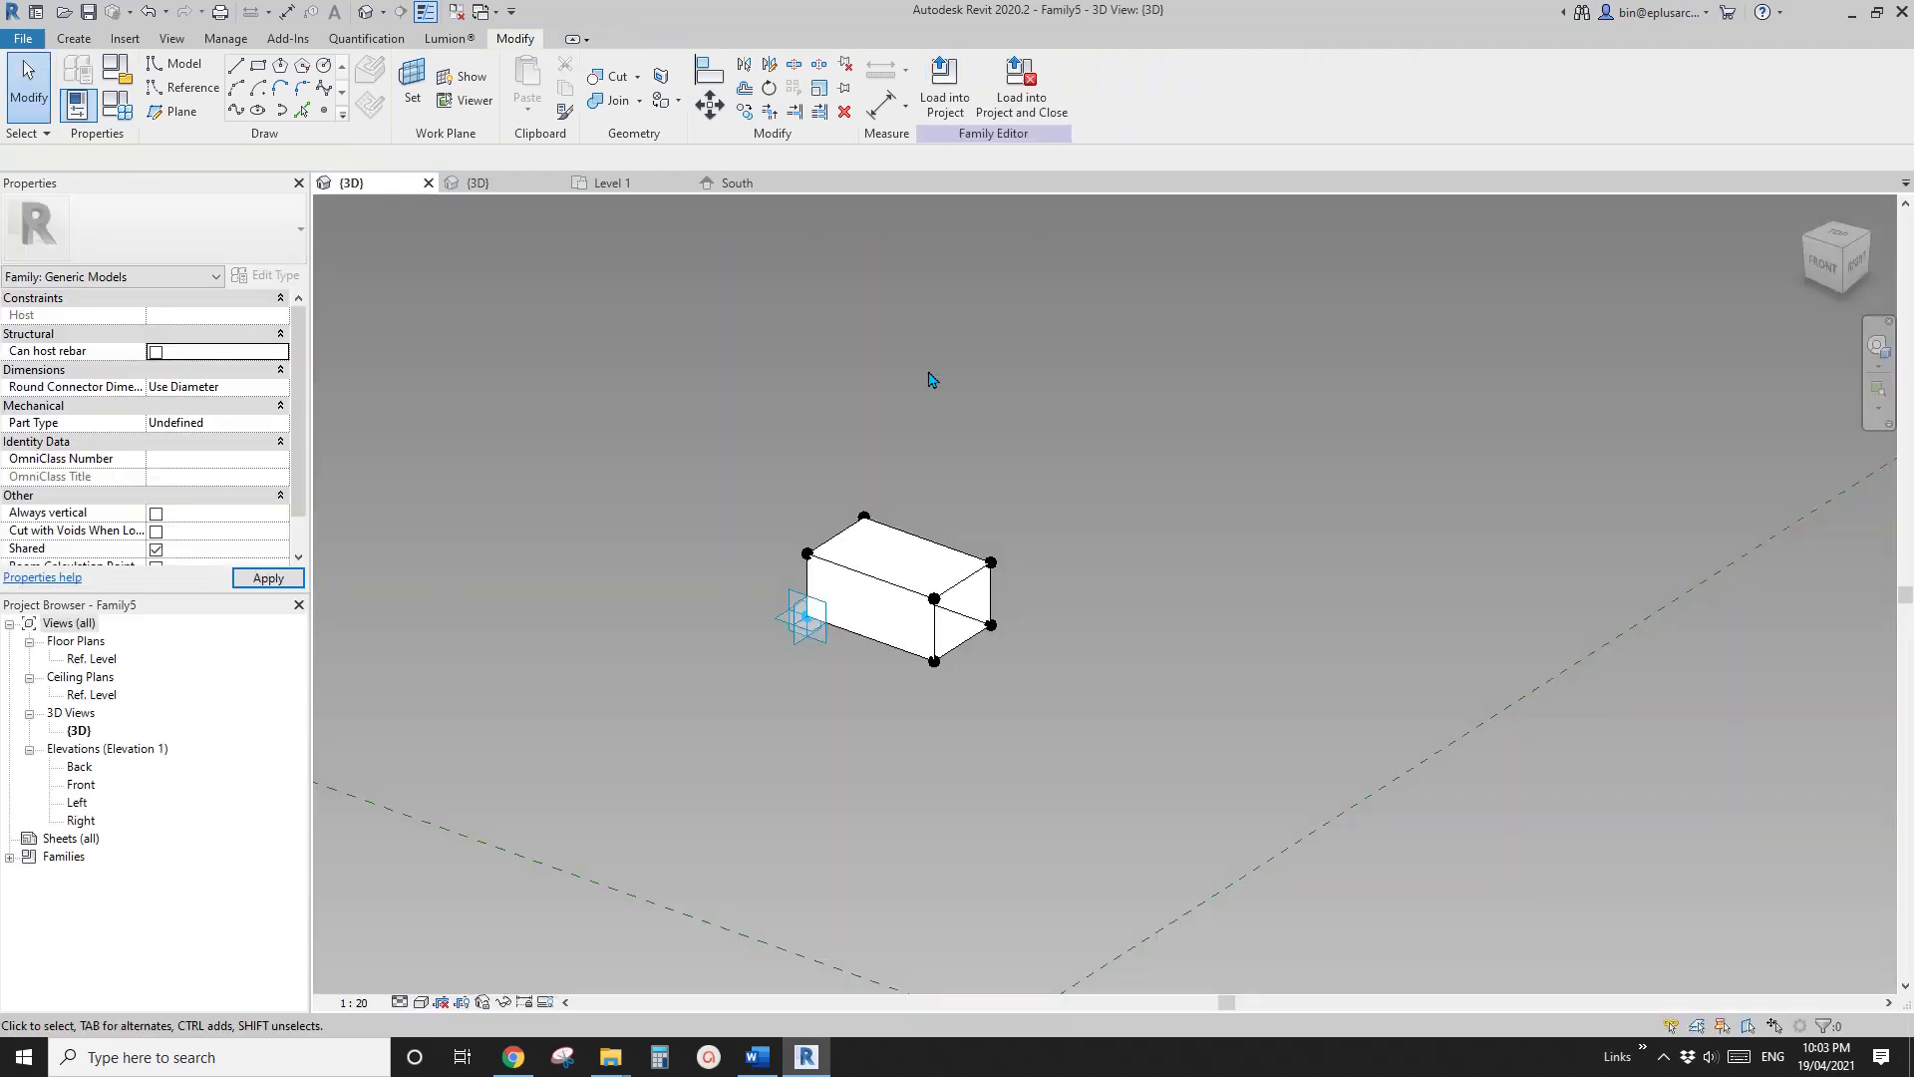
{"action": "left_click", "coordinate": [802, 638]}
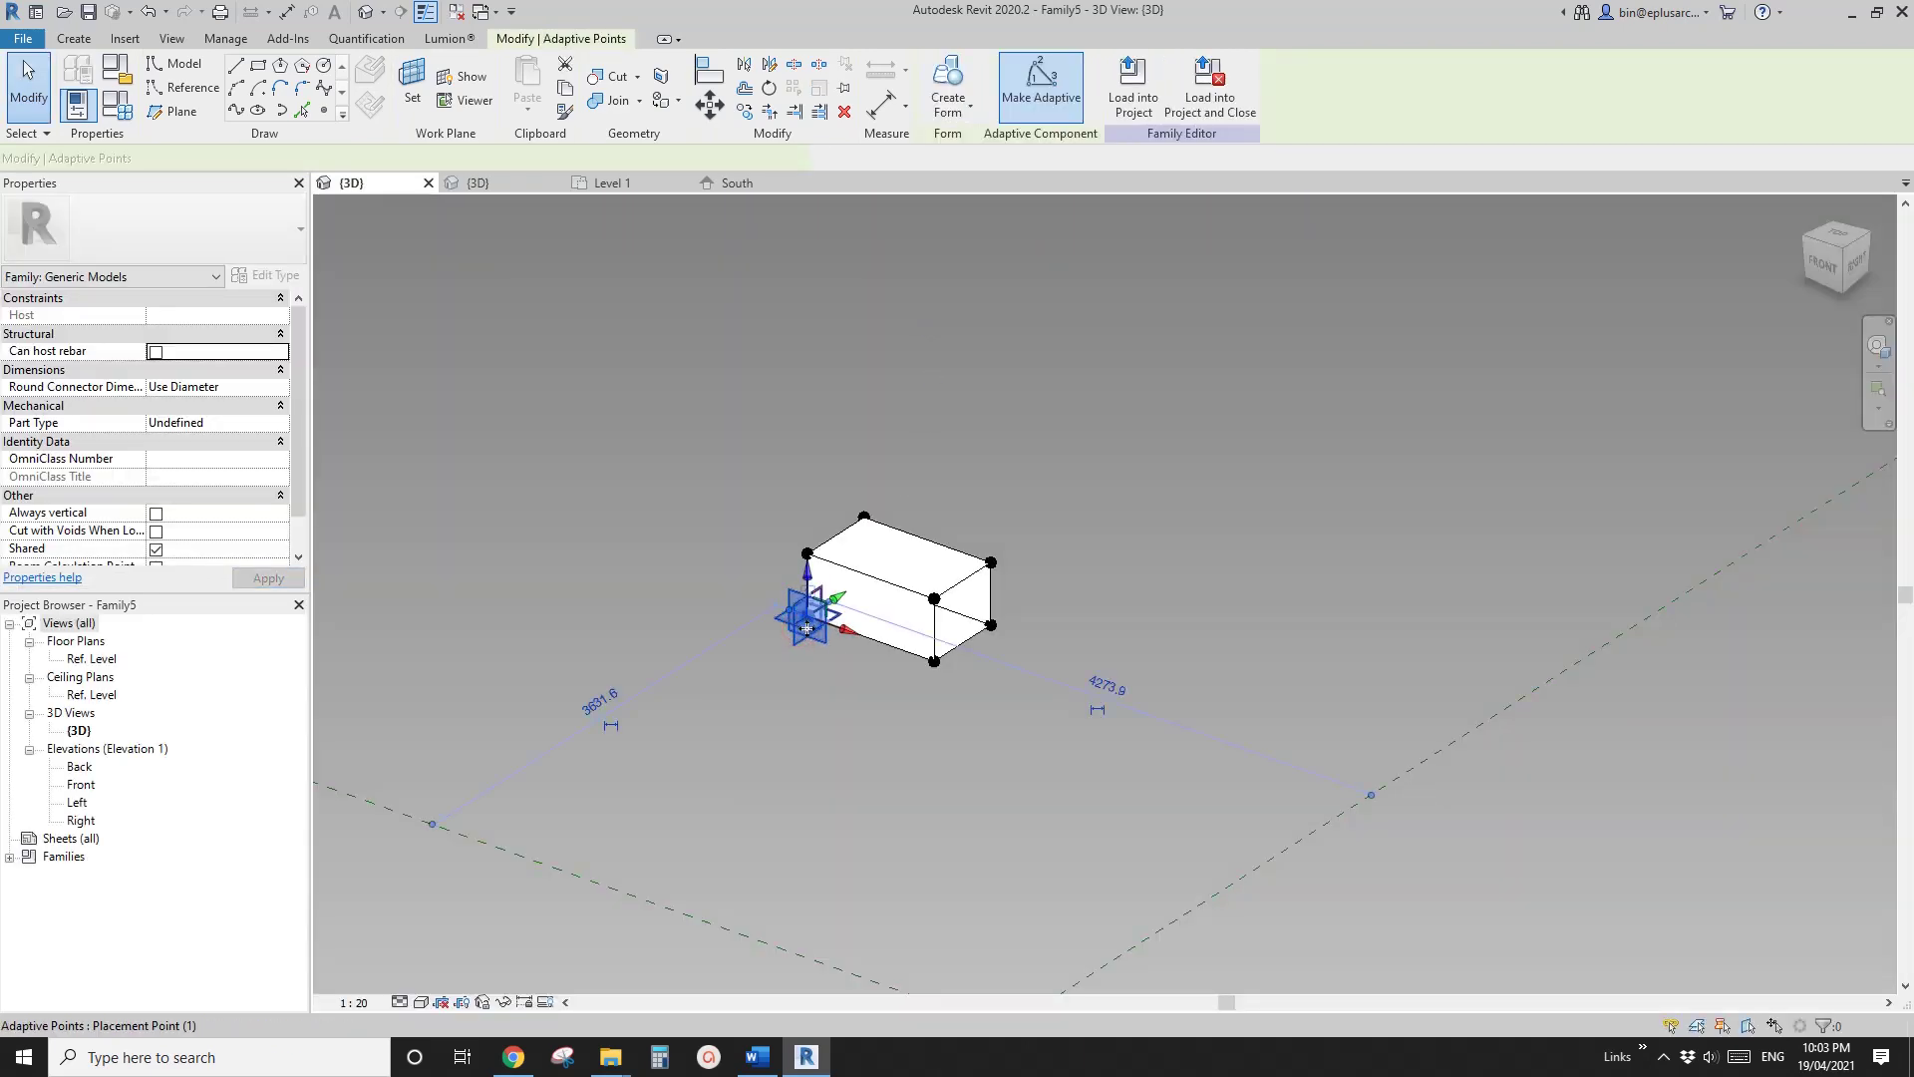
{"action": "scroll", "coordinate": [202, 488], "scroll_direction": "down", "scroll_amount": 2}
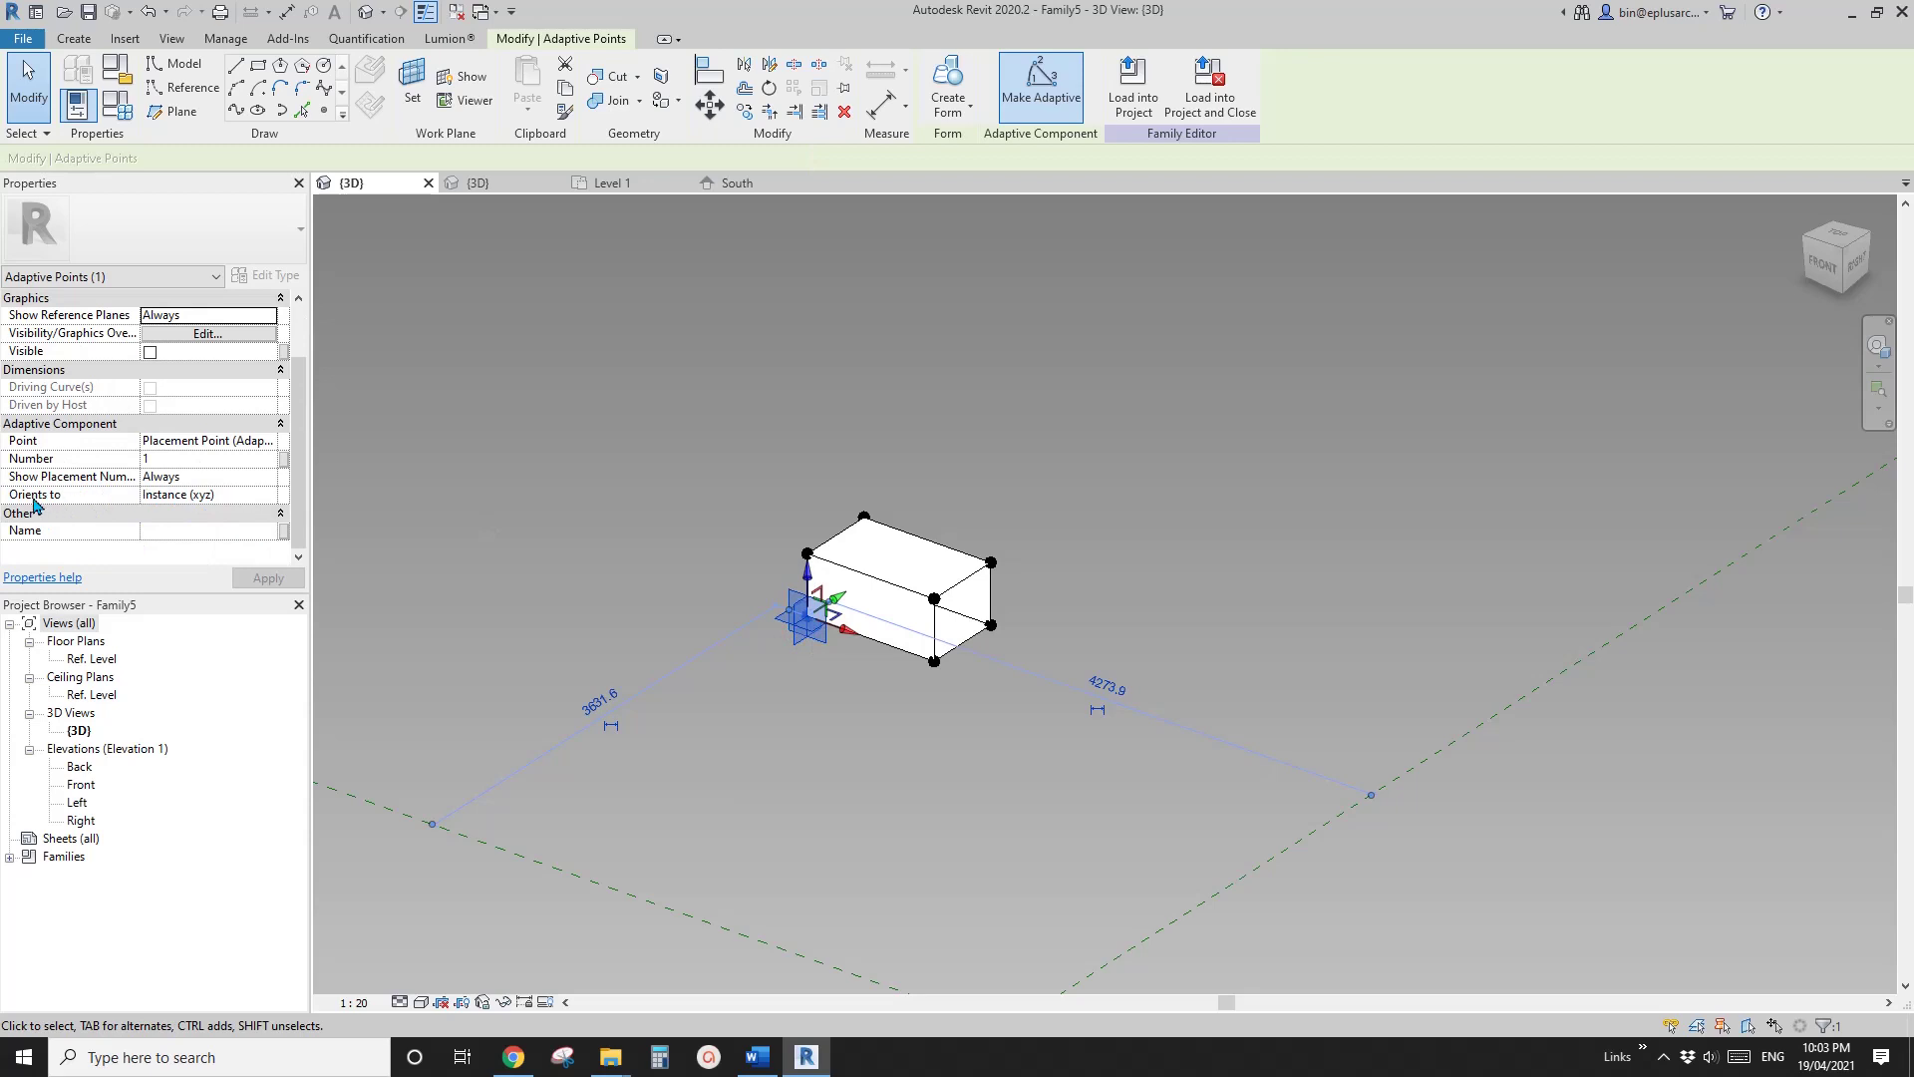
{"action": "mouse_move", "coordinate": [28, 509]}
{"action": "left_click", "coordinate": [261, 494]}
{"action": "left_click", "coordinate": [267, 494]}
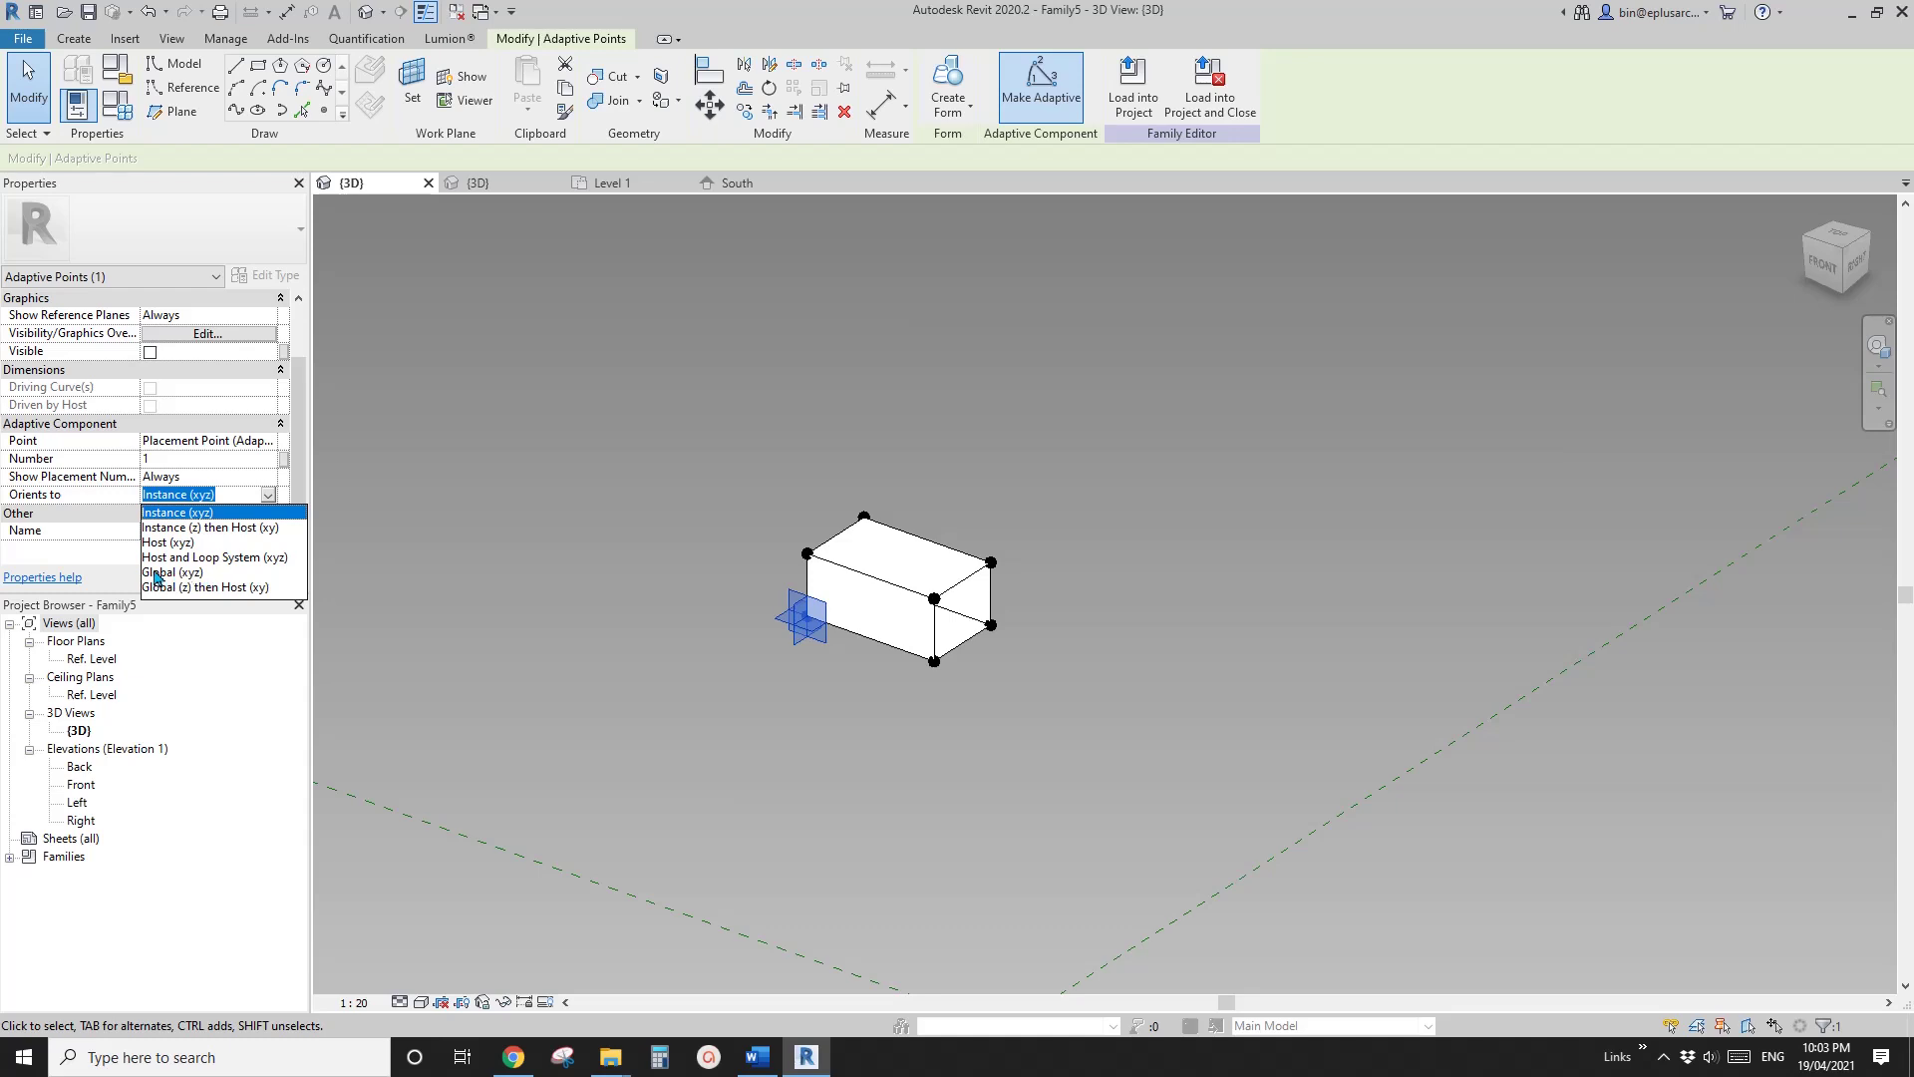
{"action": "left_click", "coordinate": [203, 573]}
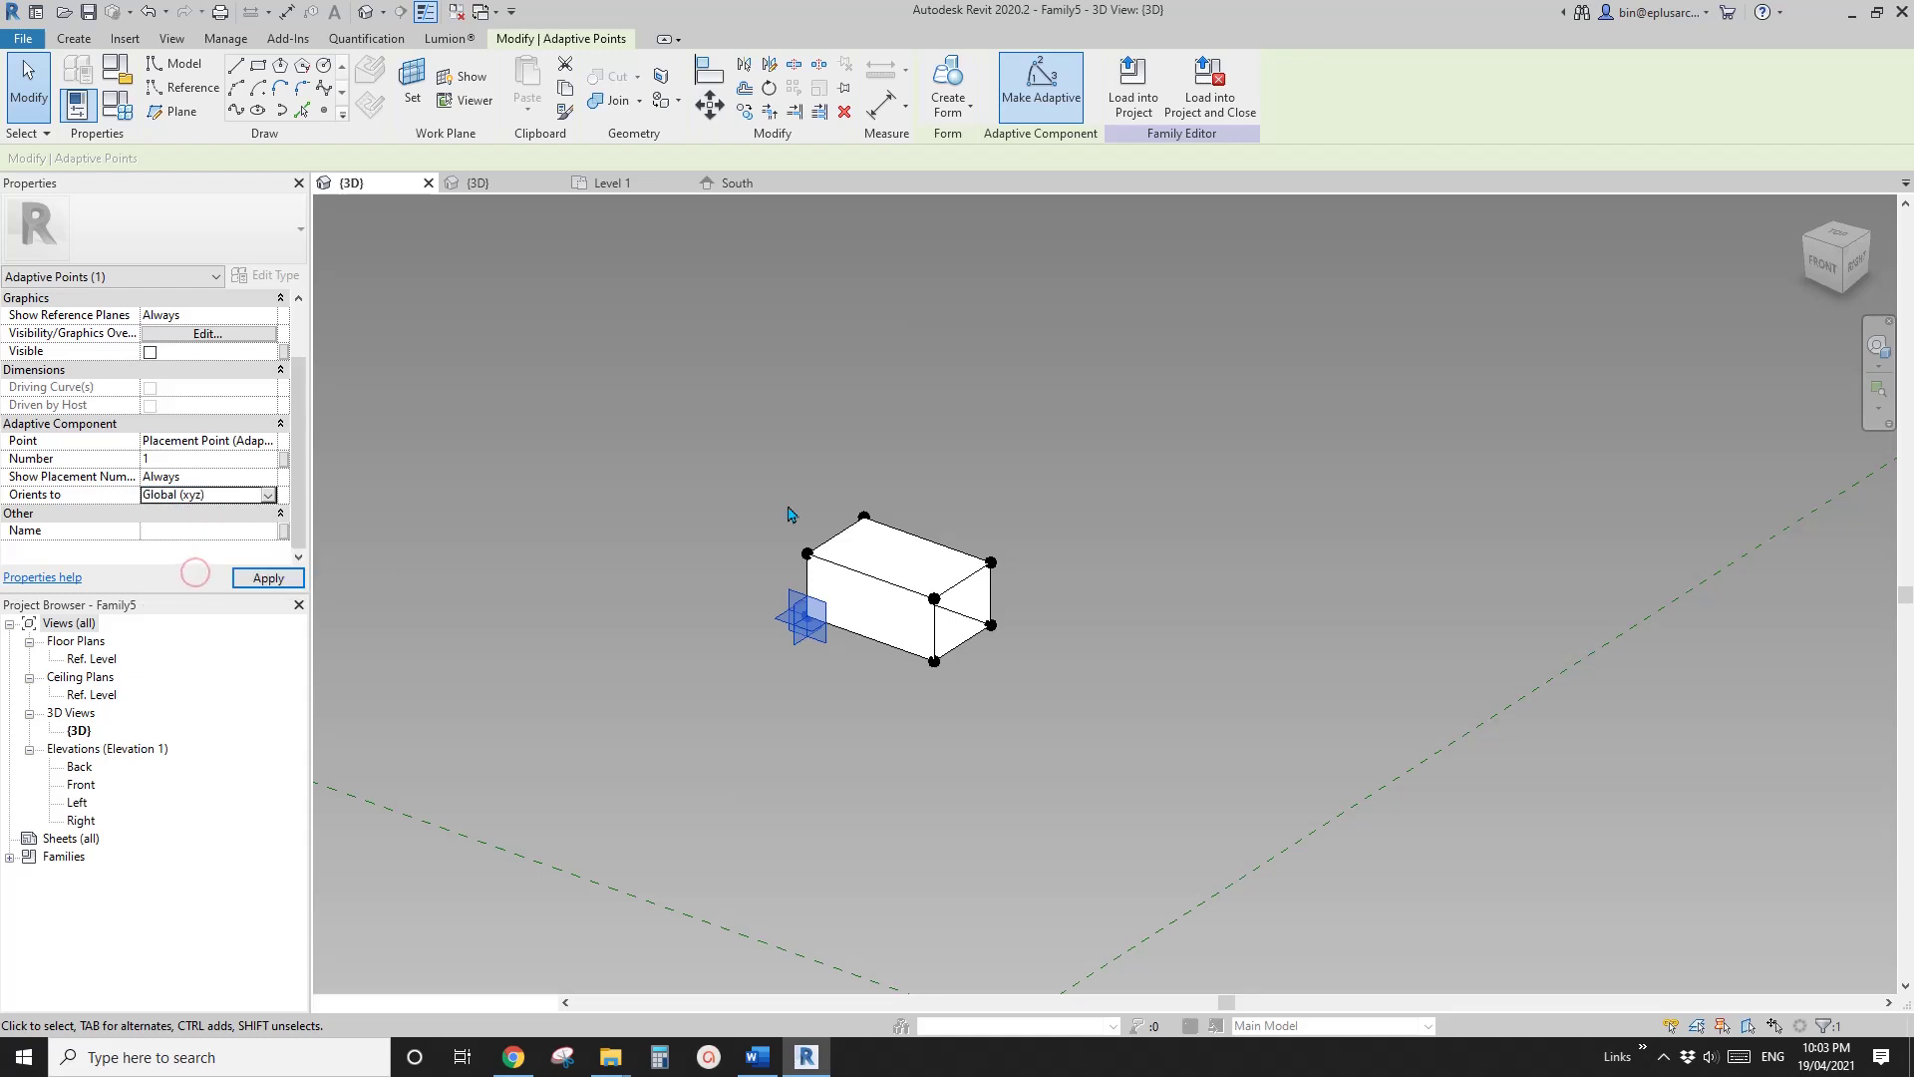
{"action": "left_click", "coordinate": [1144, 127]}
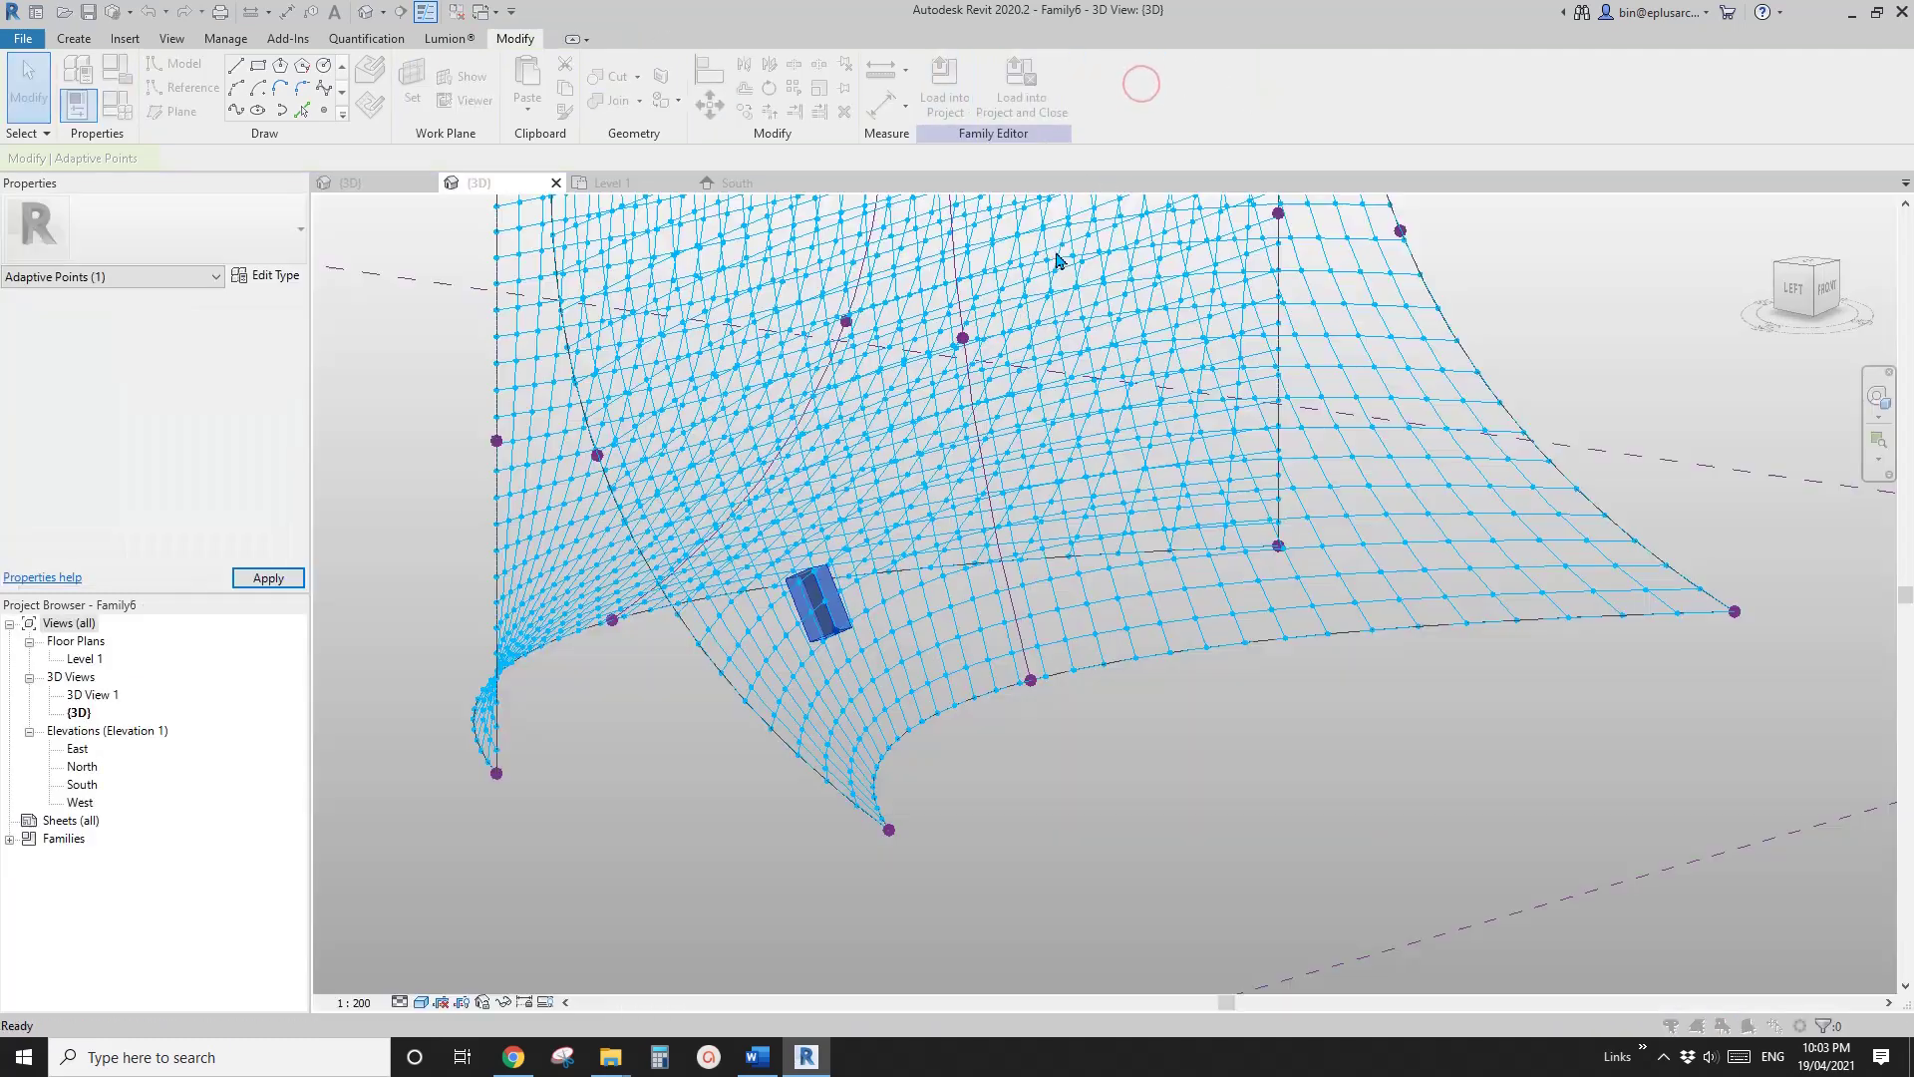
{"action": "left_click", "coordinate": [892, 468]}
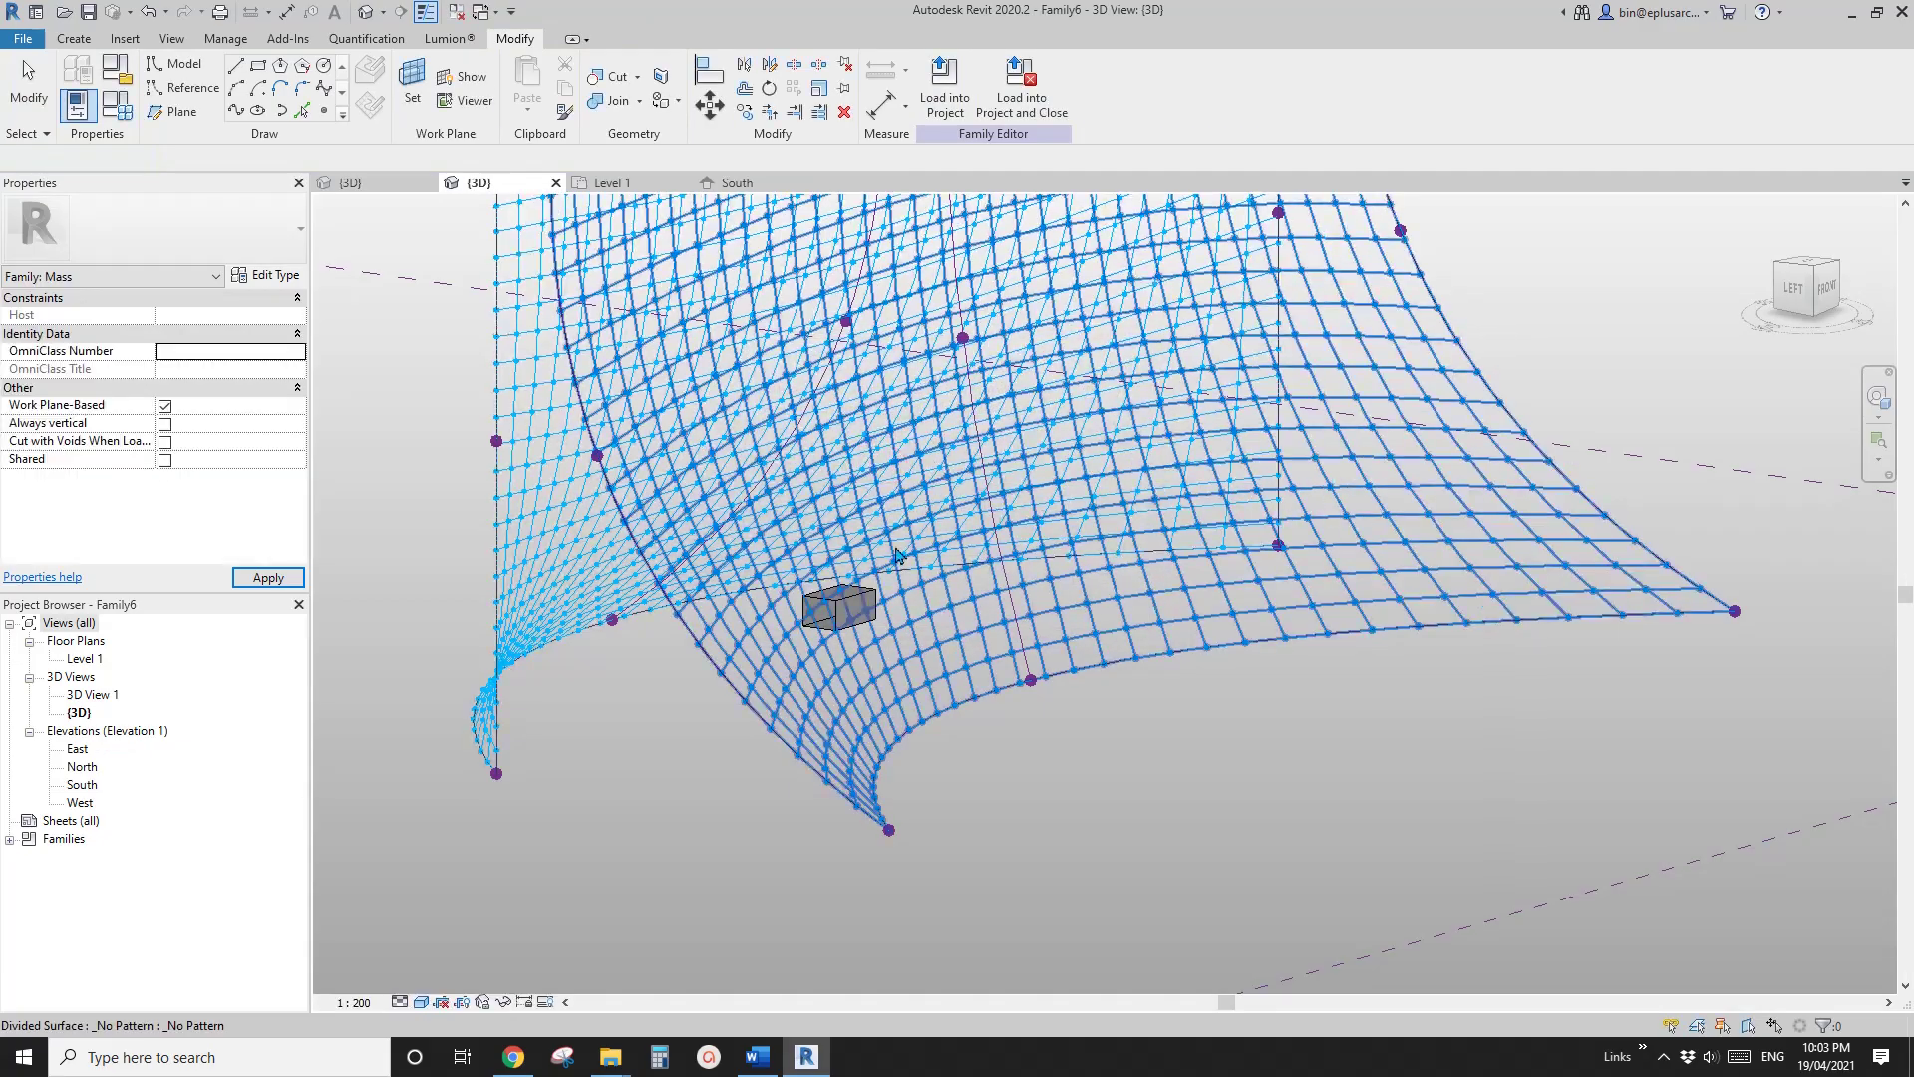
Step: Enter 90° for the placed Family5 box's A angle parameter
{"action": "middle_click_drag", "start_coordinate": [877, 589], "coordinate": [880, 701], "text": "shift"}
{"action": "left_click", "coordinate": [822, 601]}
{"action": "scroll", "coordinate": [926, 590], "scroll_direction": "down", "scroll_amount": 2}
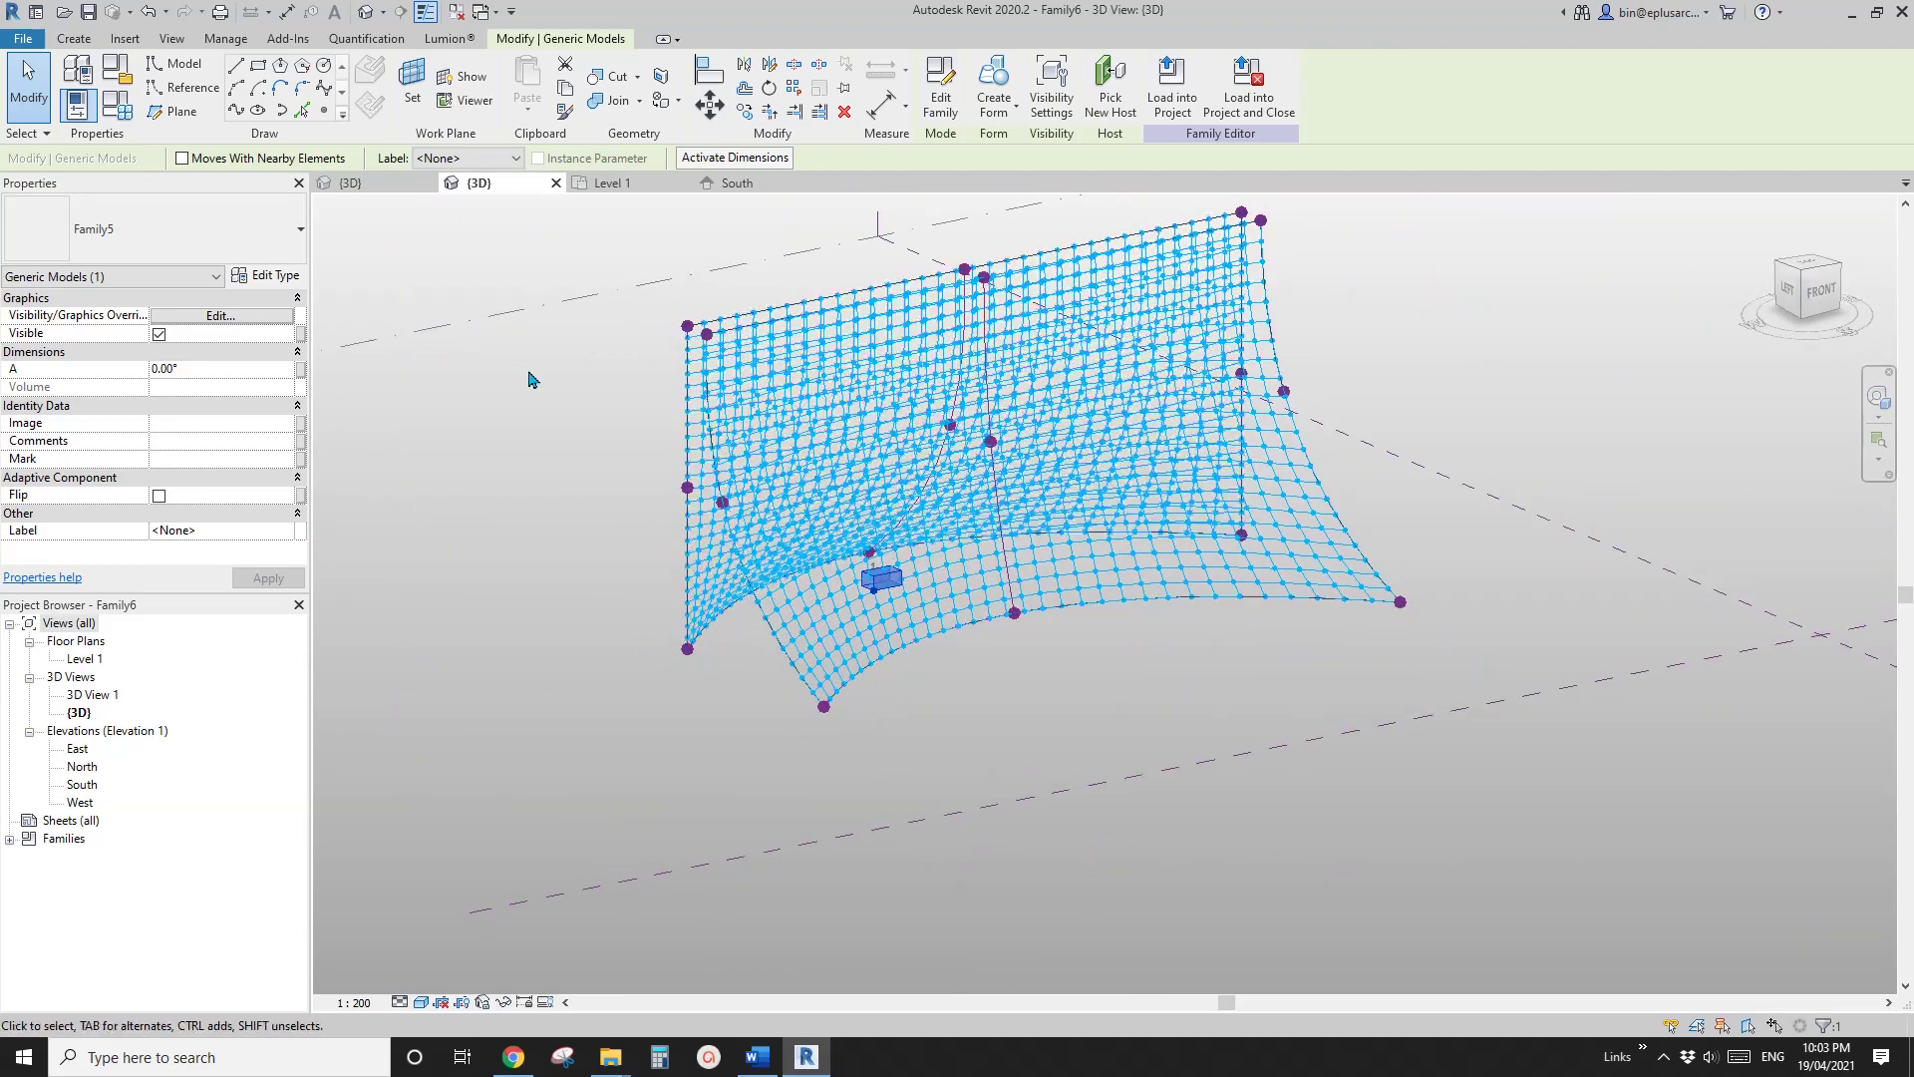
{"action": "scroll", "coordinate": [698, 561], "scroll_direction": "down", "scroll_amount": 2}
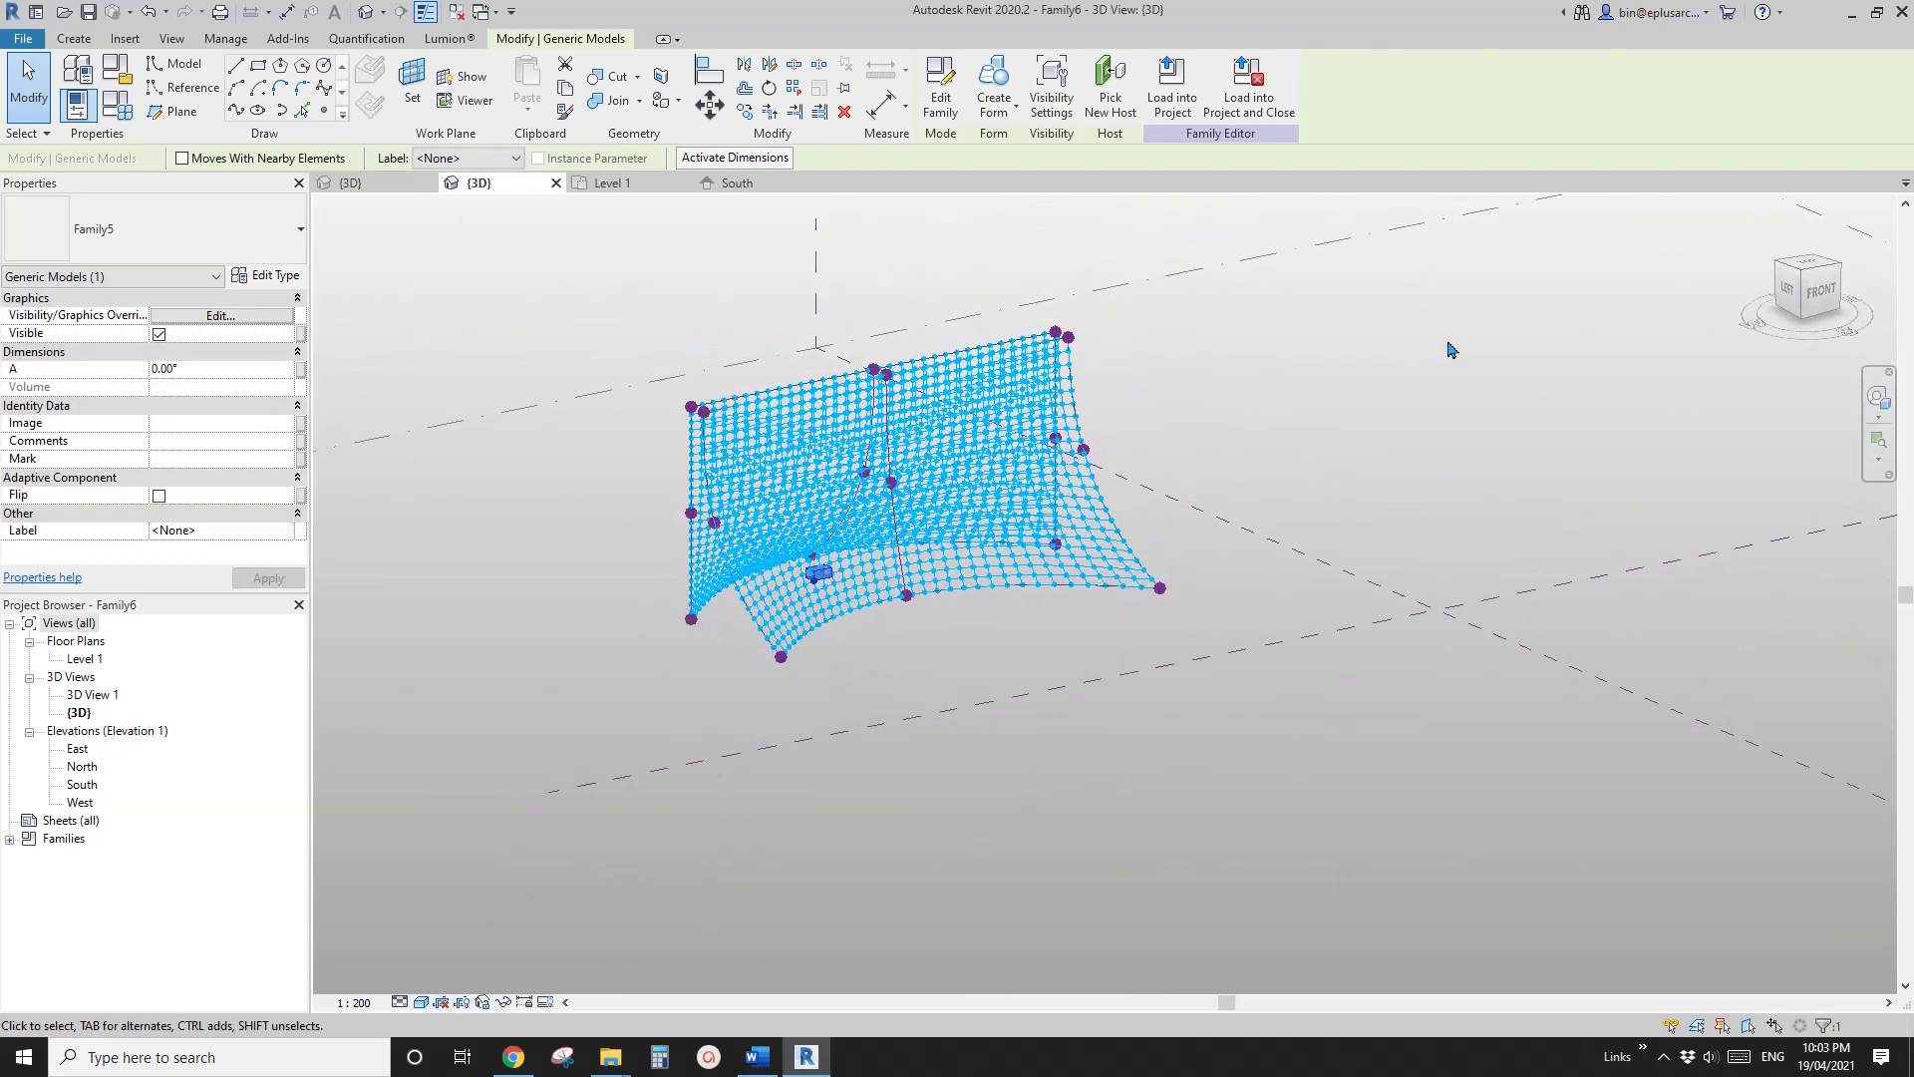
{"action": "scroll", "coordinate": [868, 598], "scroll_direction": "up", "scroll_amount": 2}
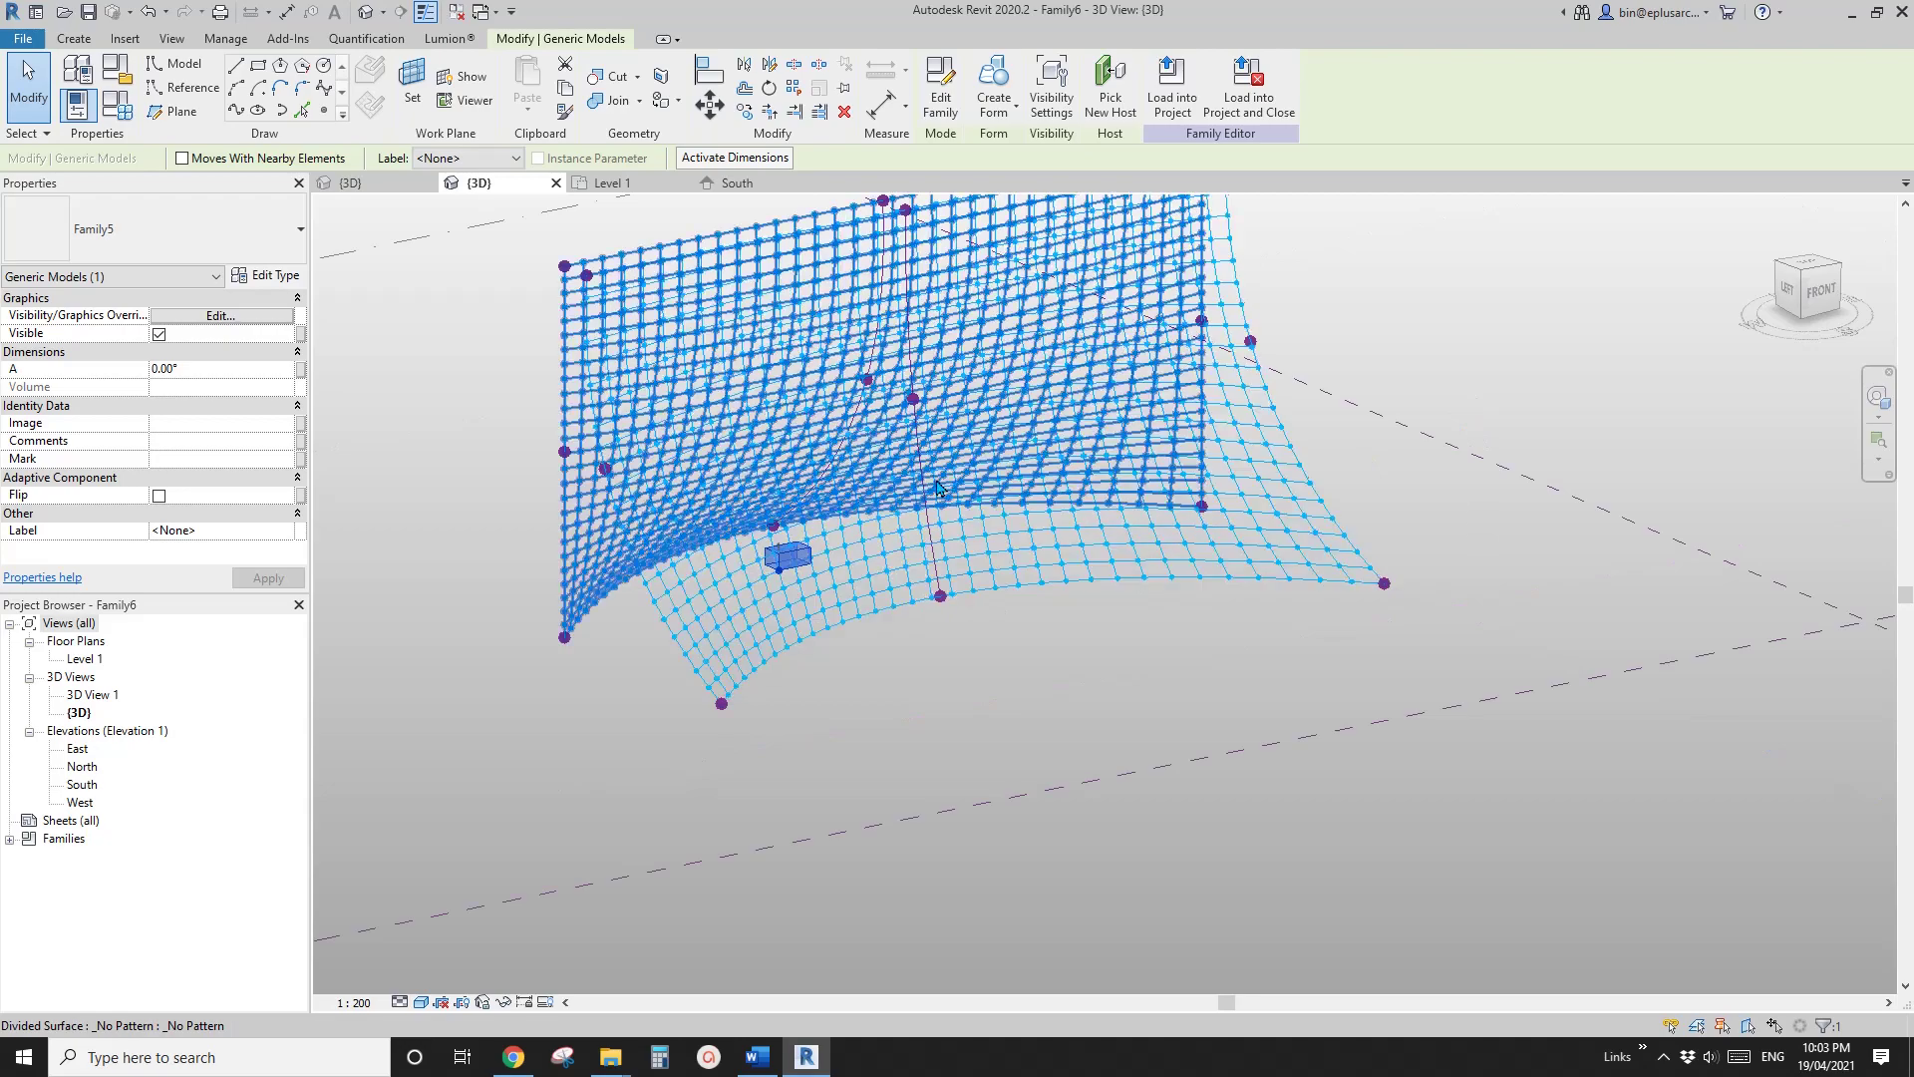
{"action": "middle_click_drag", "start_coordinate": [901, 628], "coordinate": [797, 559], "text": "shift"}
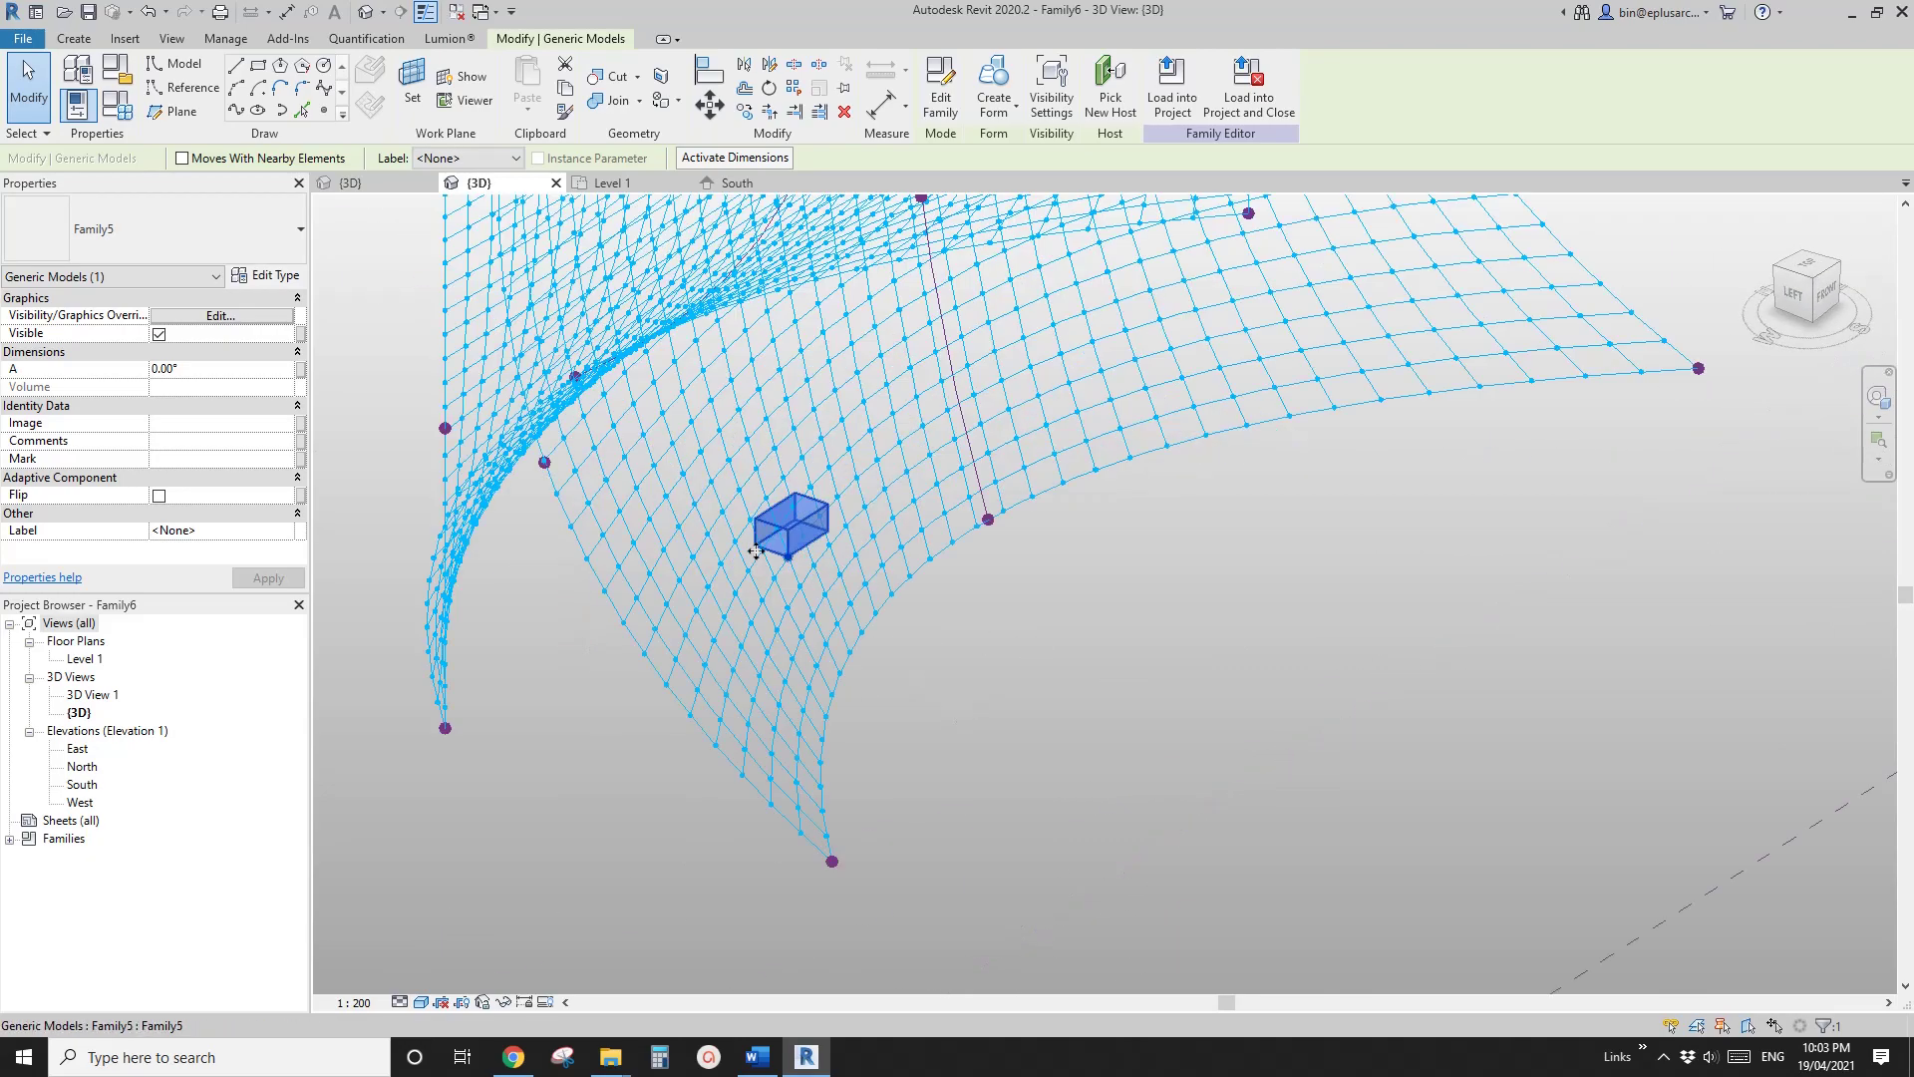
{"action": "scroll", "coordinate": [797, 559], "scroll_direction": "up", "scroll_amount": 4}
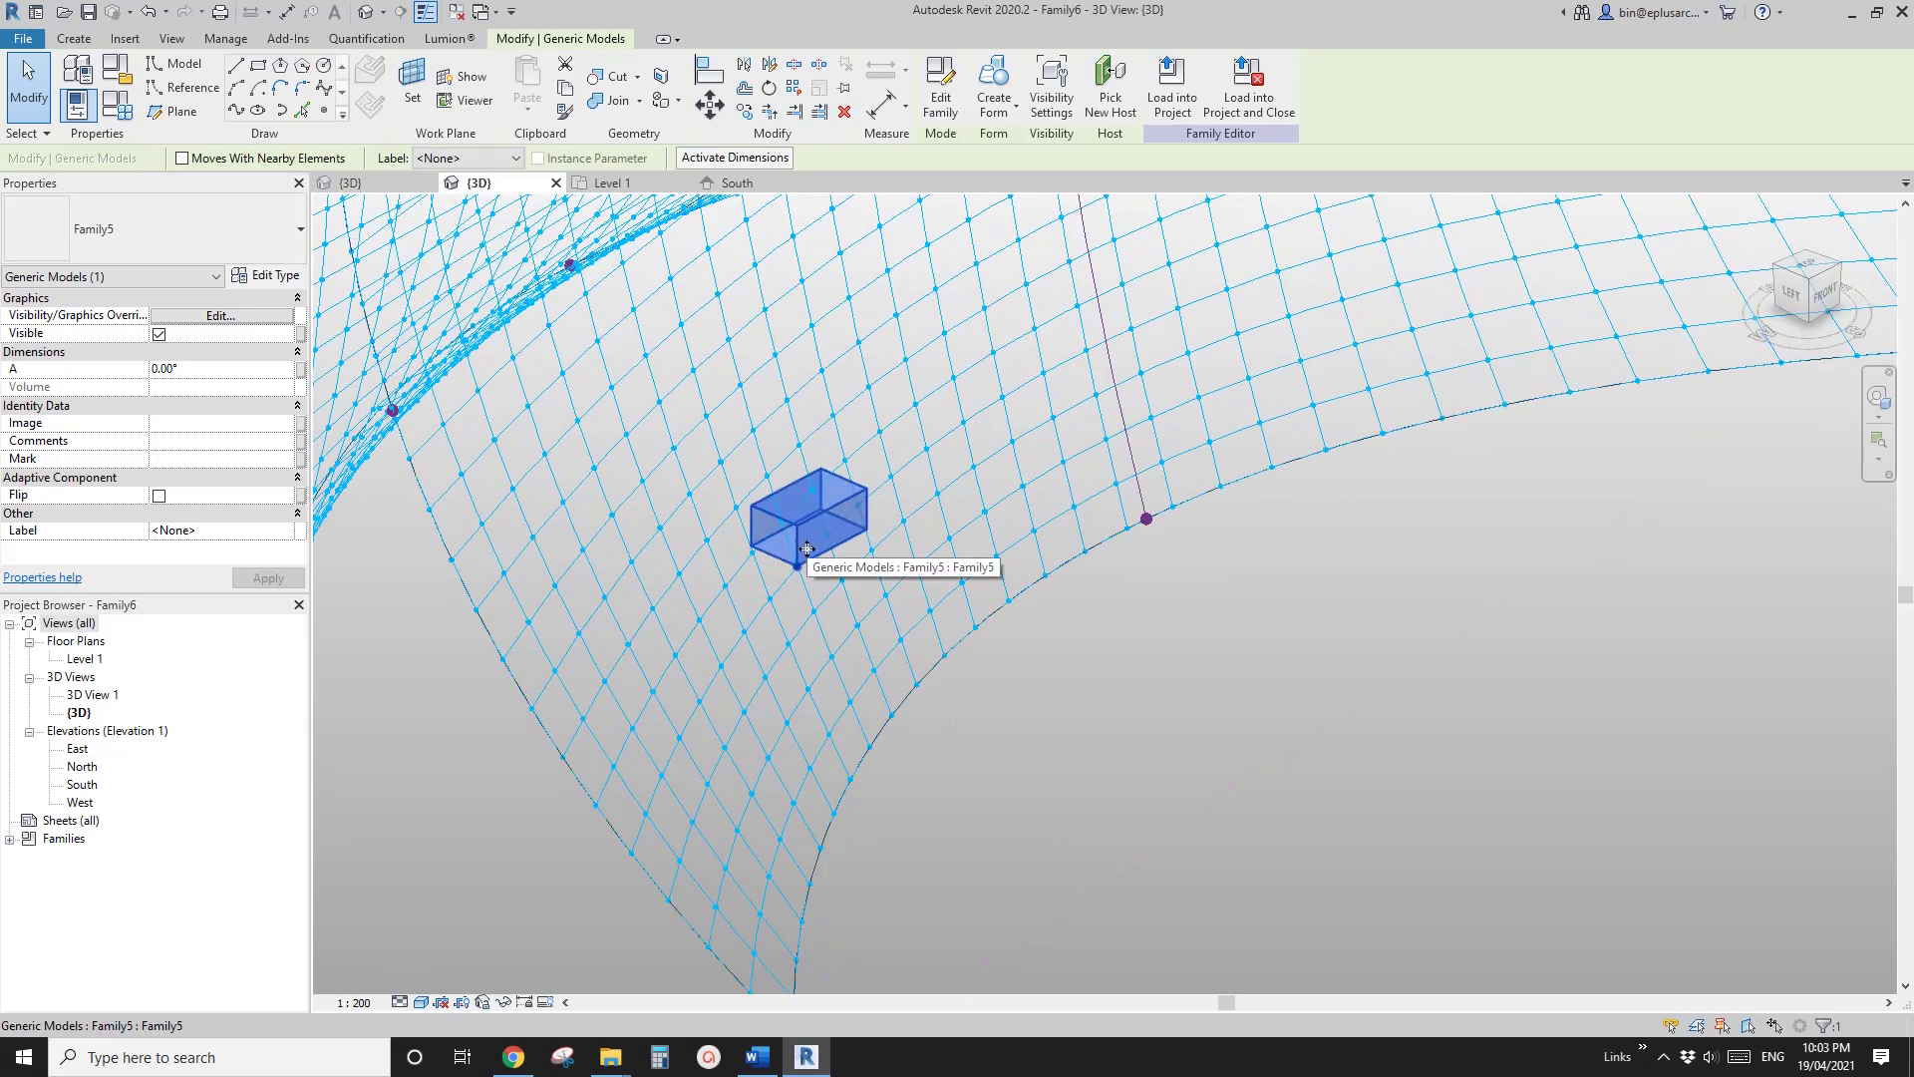
{"action": "left_click", "coordinate": [249, 372]}
{"action": "type", "text": "9"}
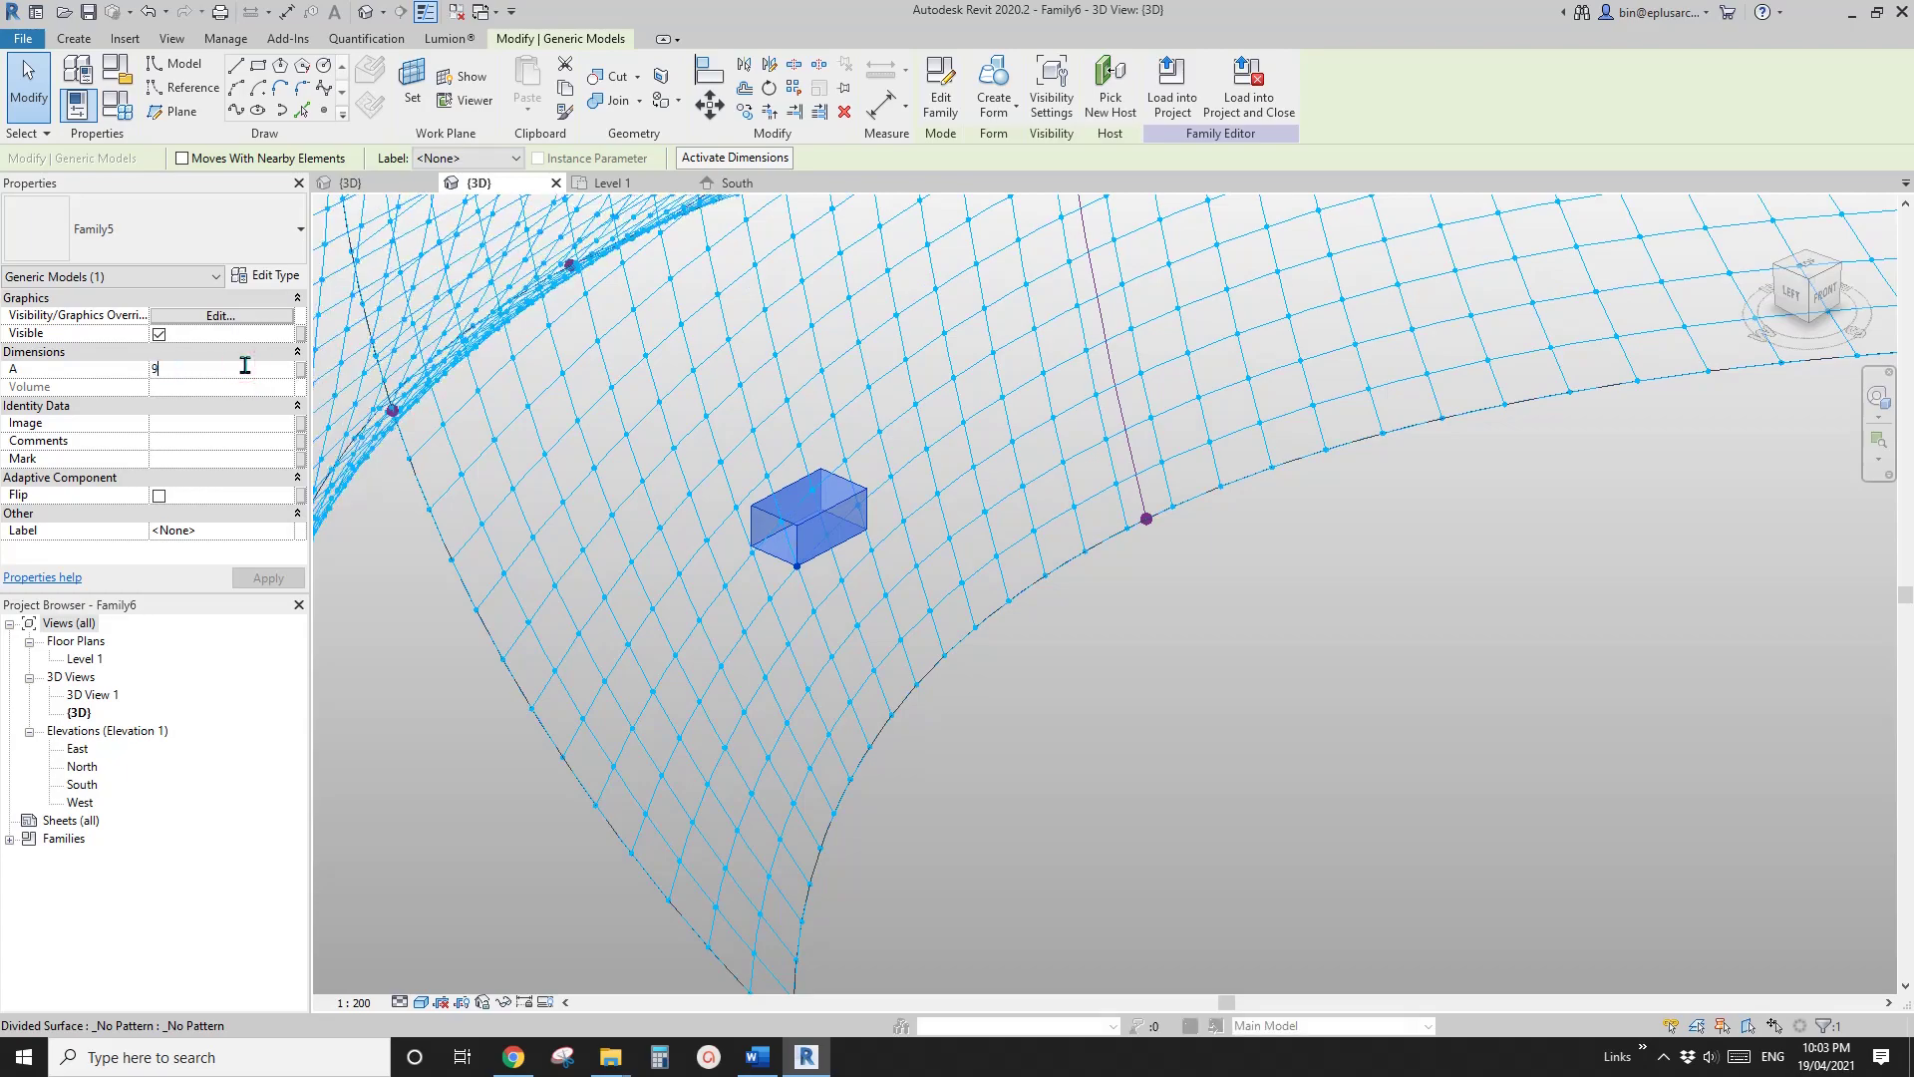
{"action": "type", "text": "0"}
{"action": "scroll", "coordinate": [835, 576], "scroll_direction": "down", "scroll_amount": 2}
{"action": "key", "text": "Escape"}
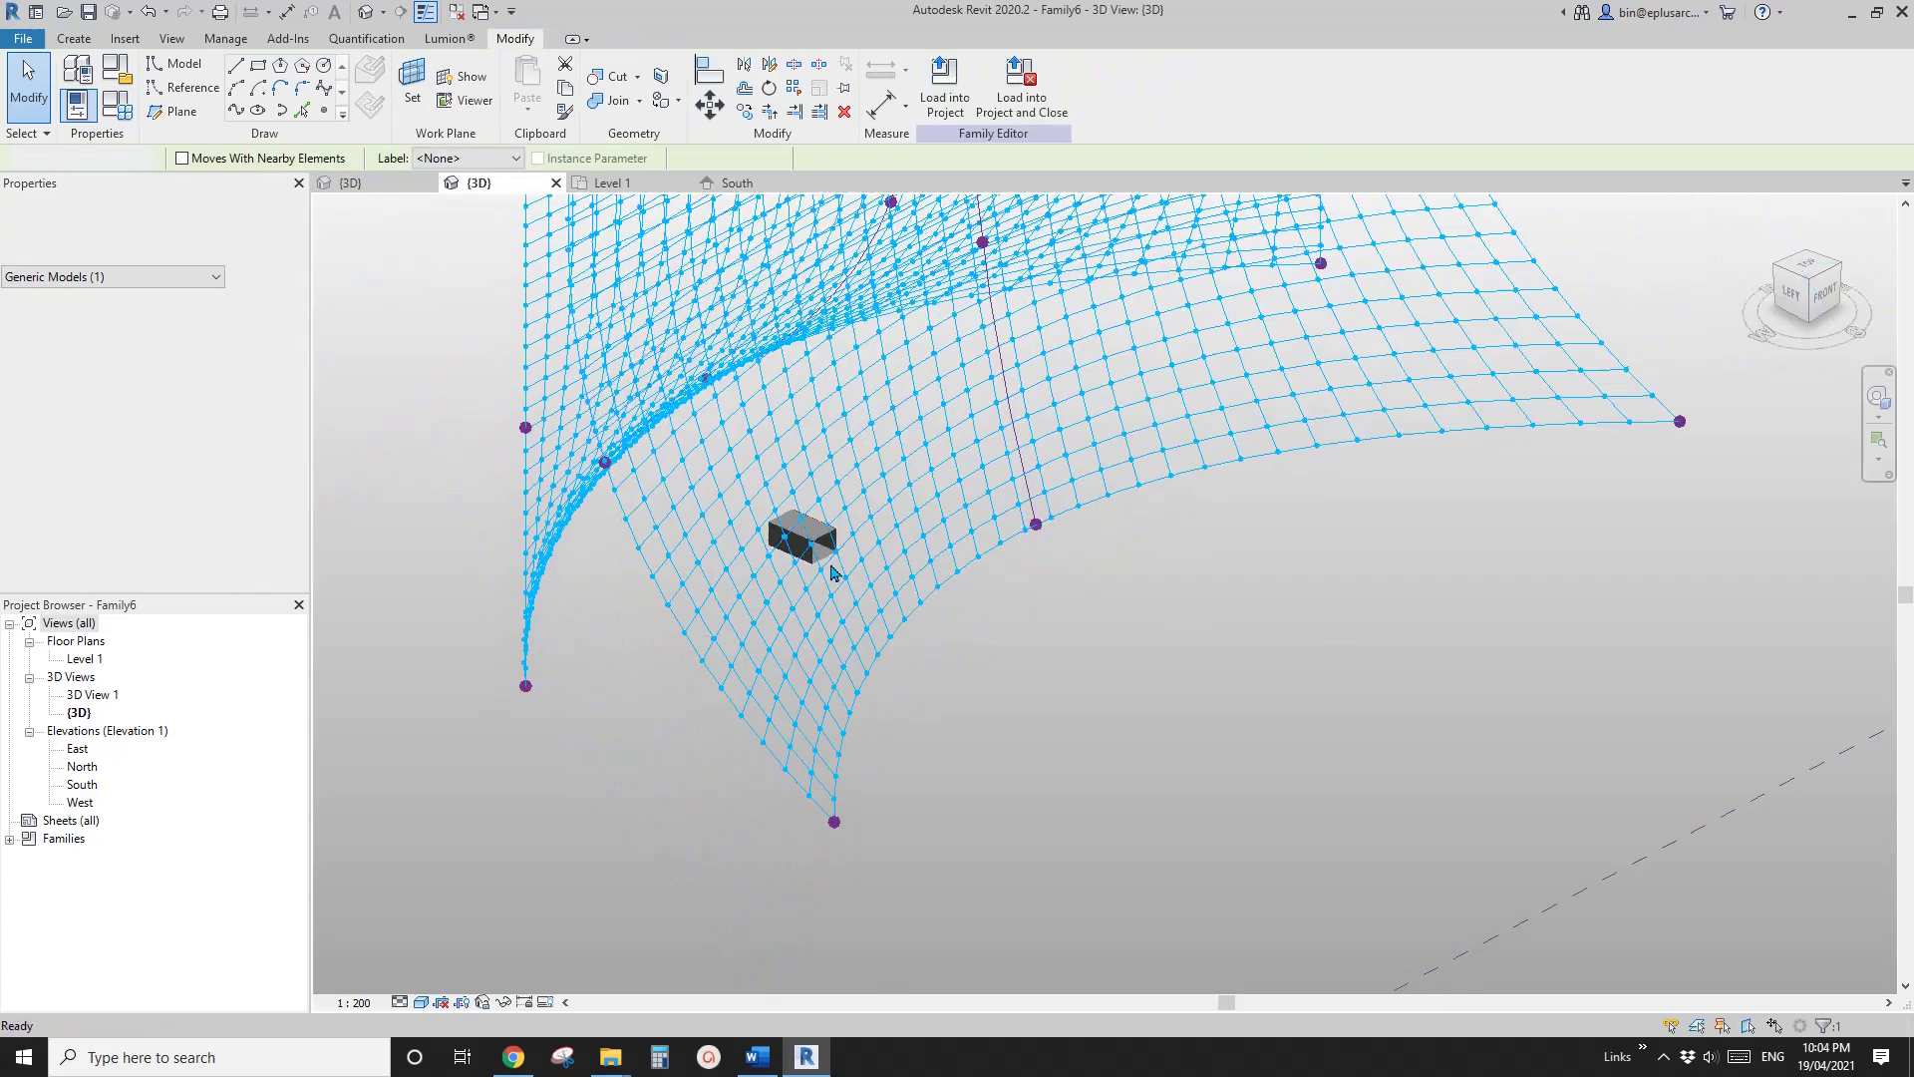
{"action": "middle_click_drag", "start_coordinate": [833, 572], "coordinate": [936, 615], "text": "shift"}
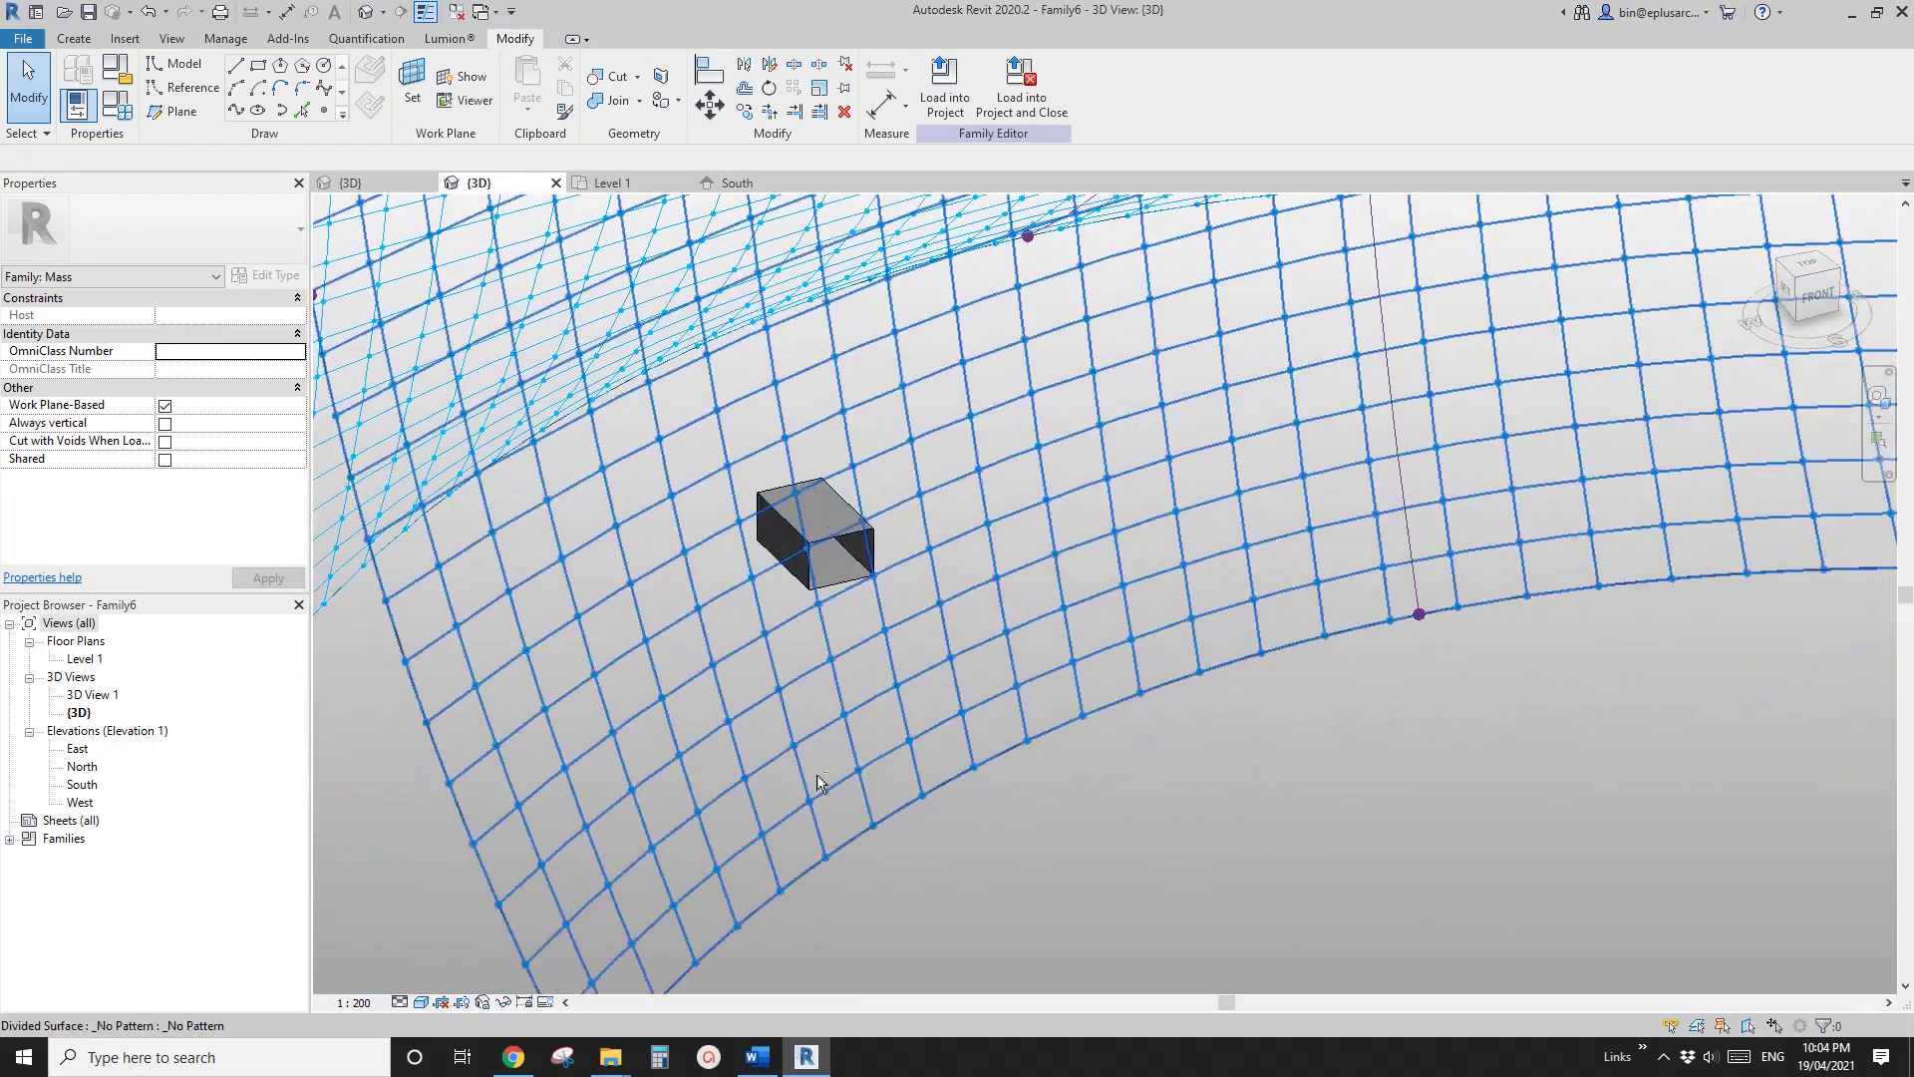
Step: View the pavilion reference photo in Youtube Ideas.rtf, then return to Revit's 3D view
{"action": "key", "text": "alt+Tab"}
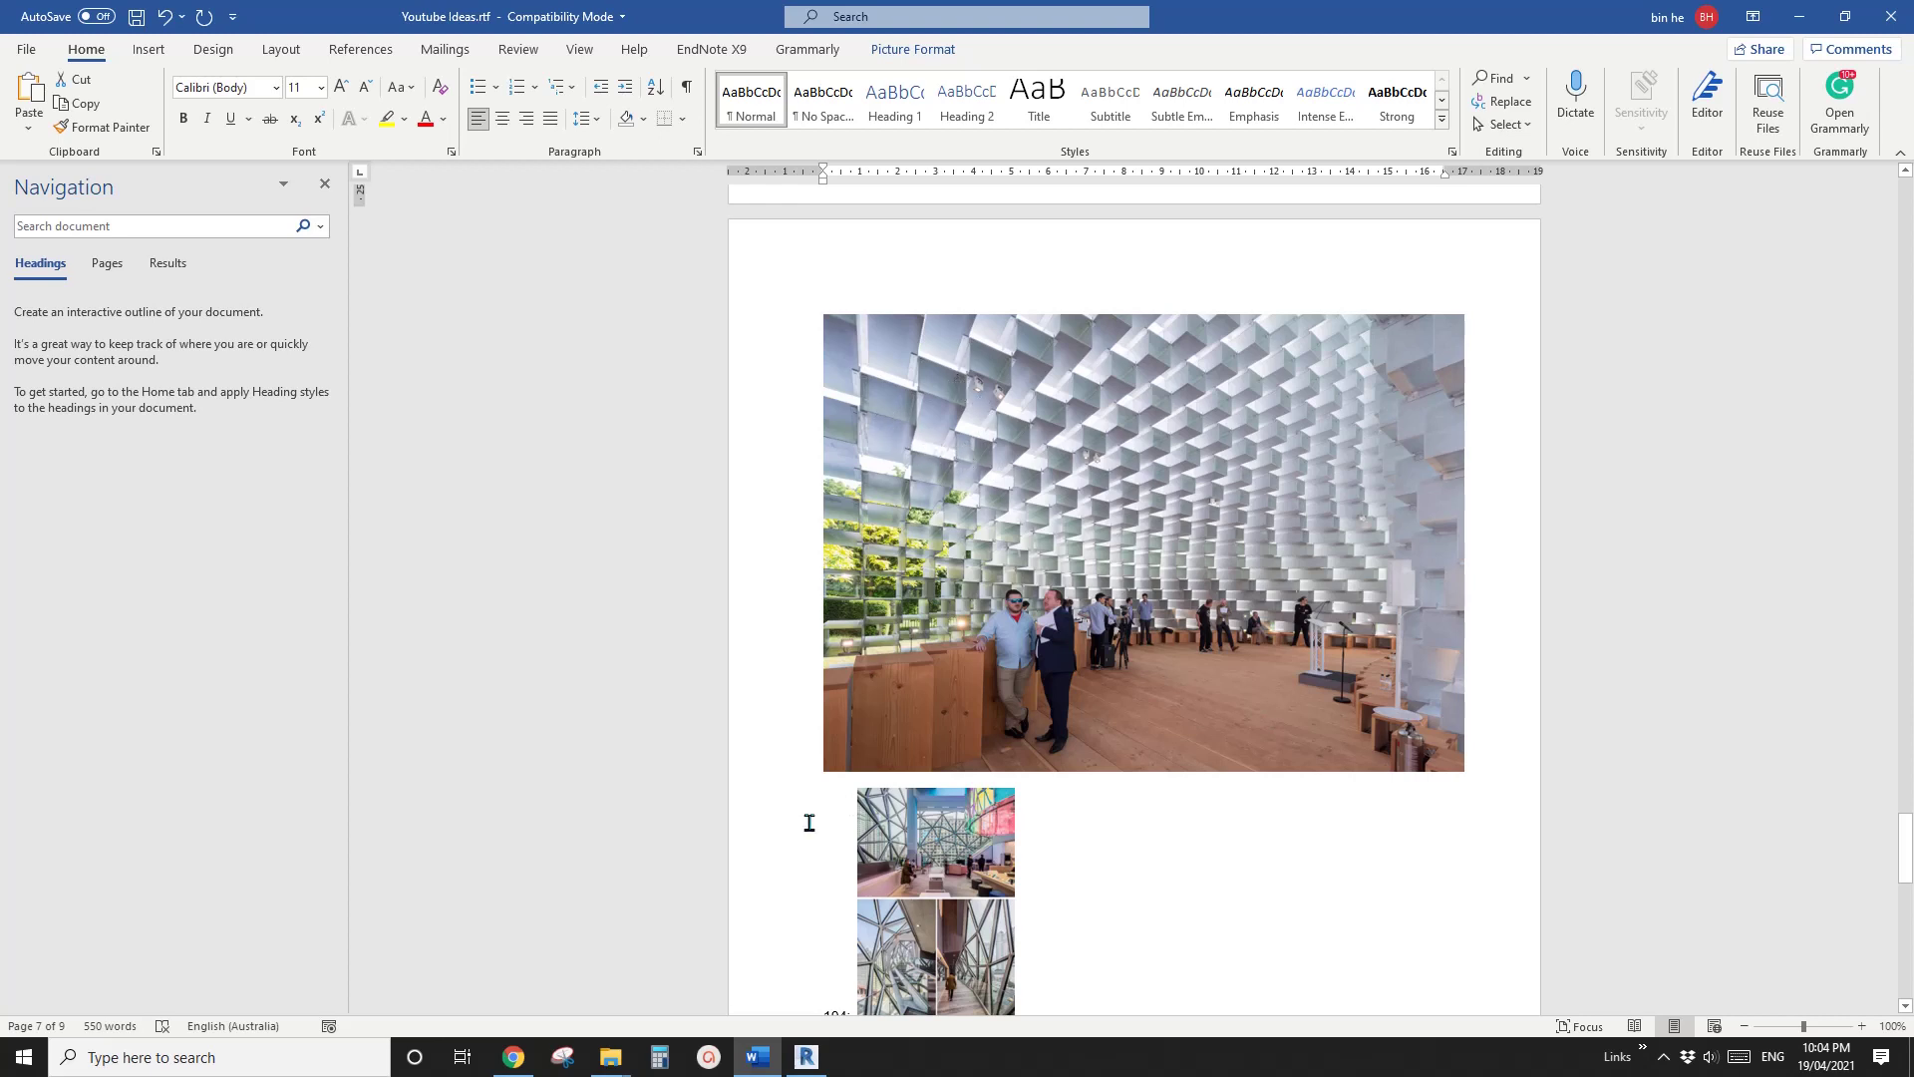
{"action": "left_click", "coordinate": [807, 1056]}
{"action": "middle_click_drag", "start_coordinate": [907, 753], "coordinate": [794, 650], "text": "shift"}
Step: Start placing another Family5 box component with its A angle set to 90
{"action": "left_click", "coordinate": [841, 539]}
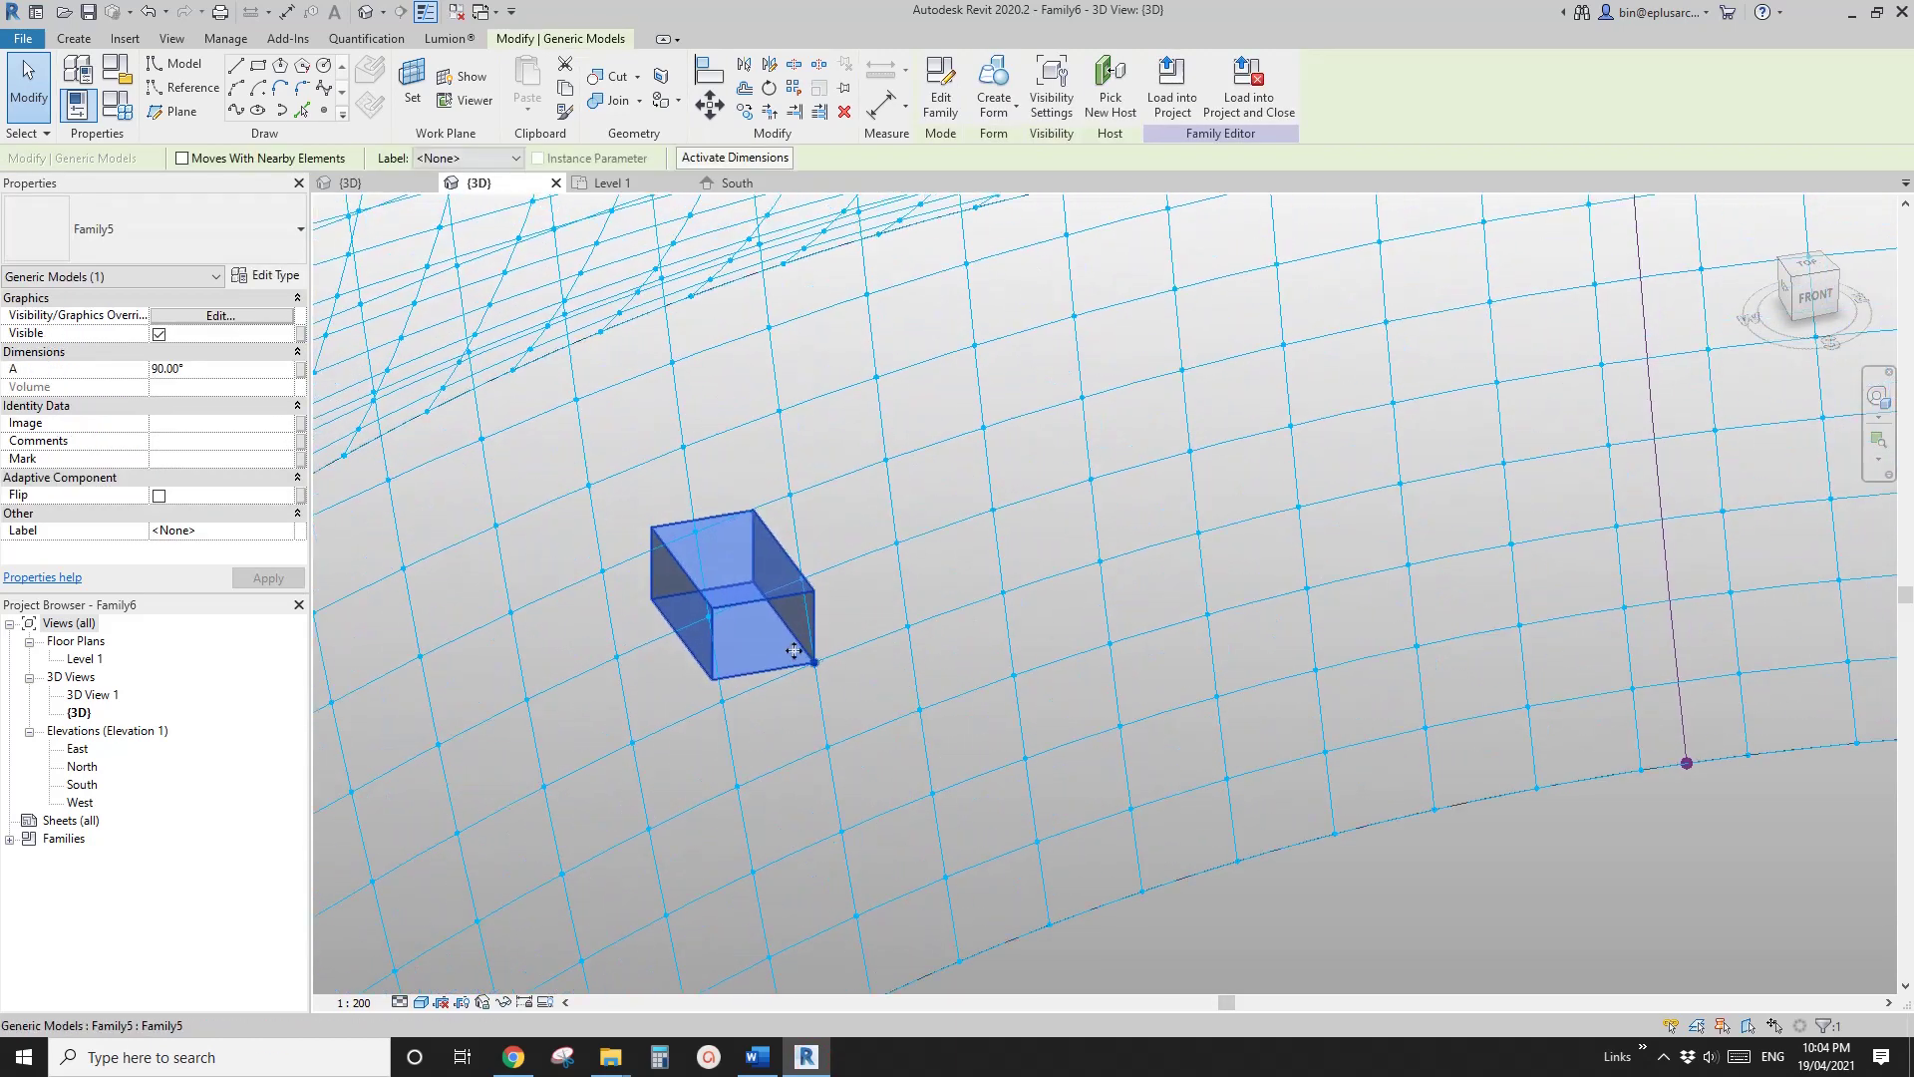
{"action": "left_click", "coordinate": [74, 38]}
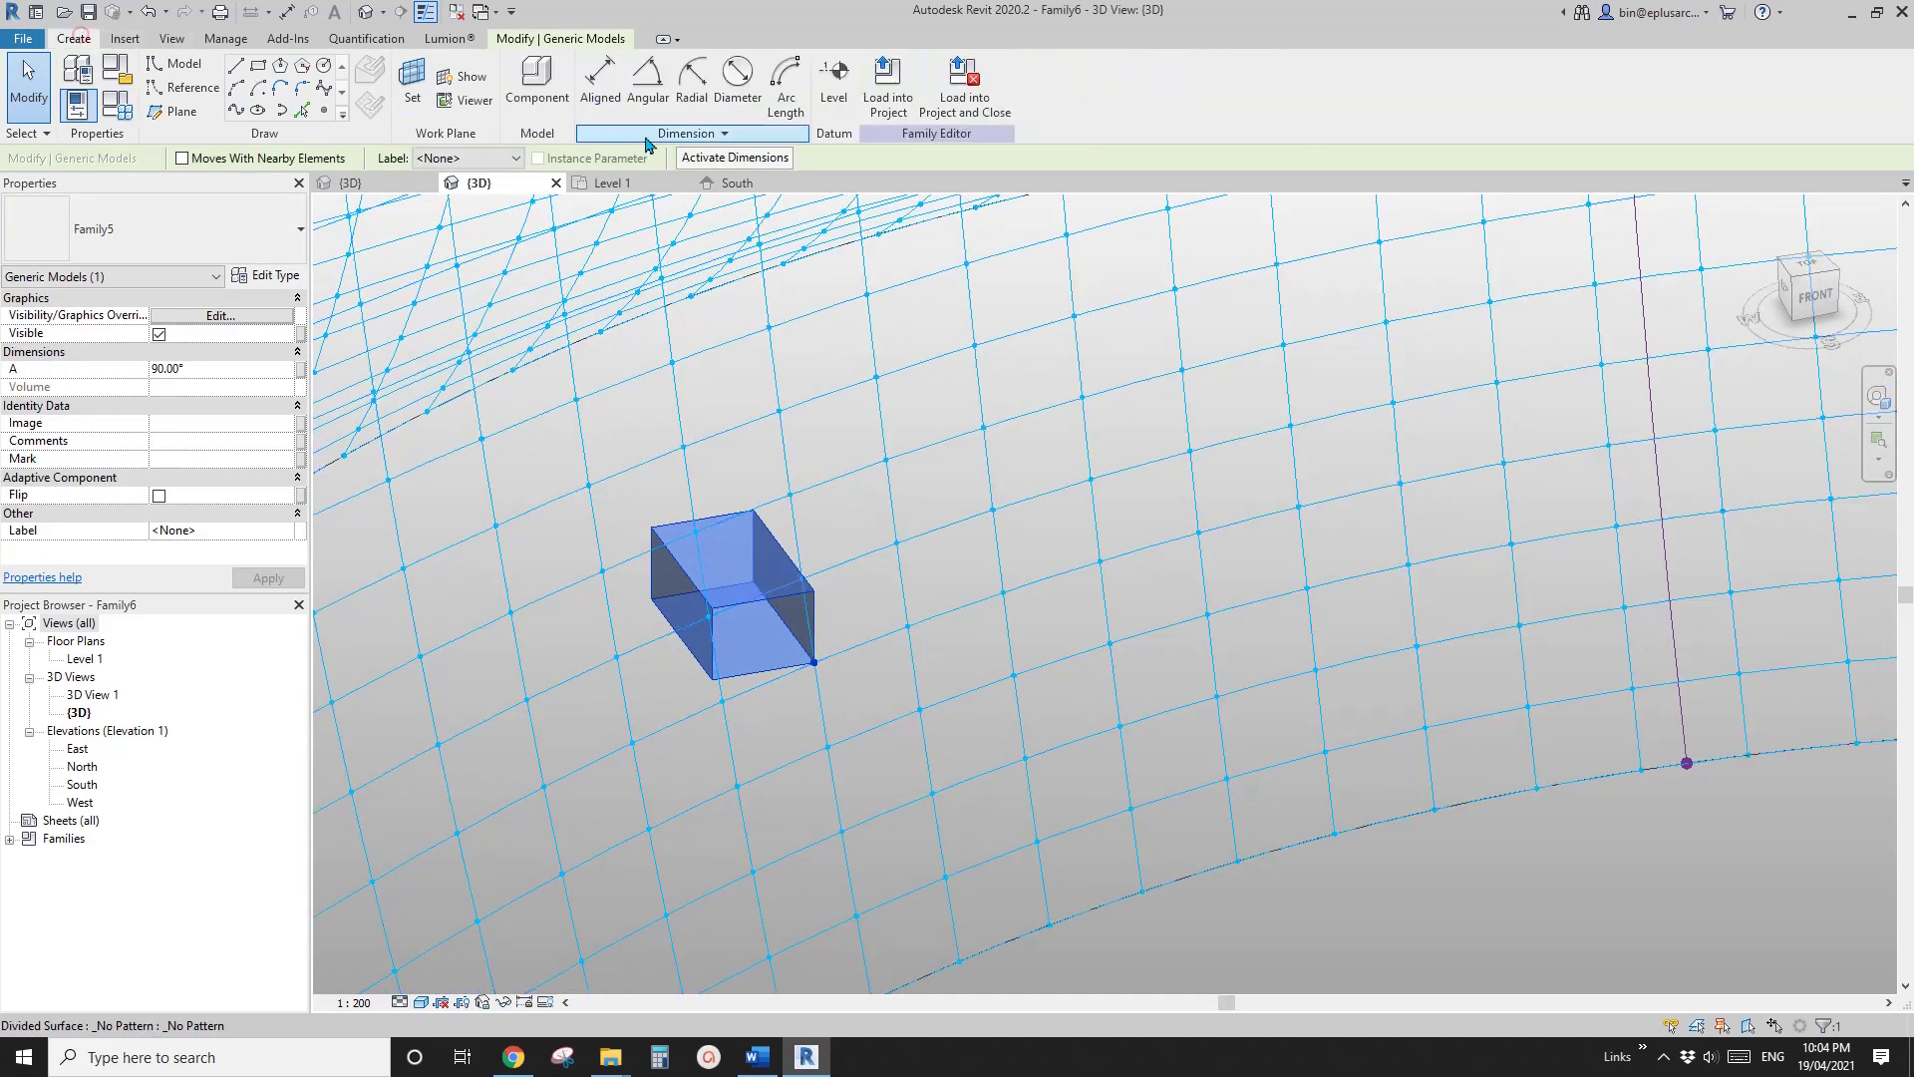
{"action": "left_click", "coordinate": [544, 87]}
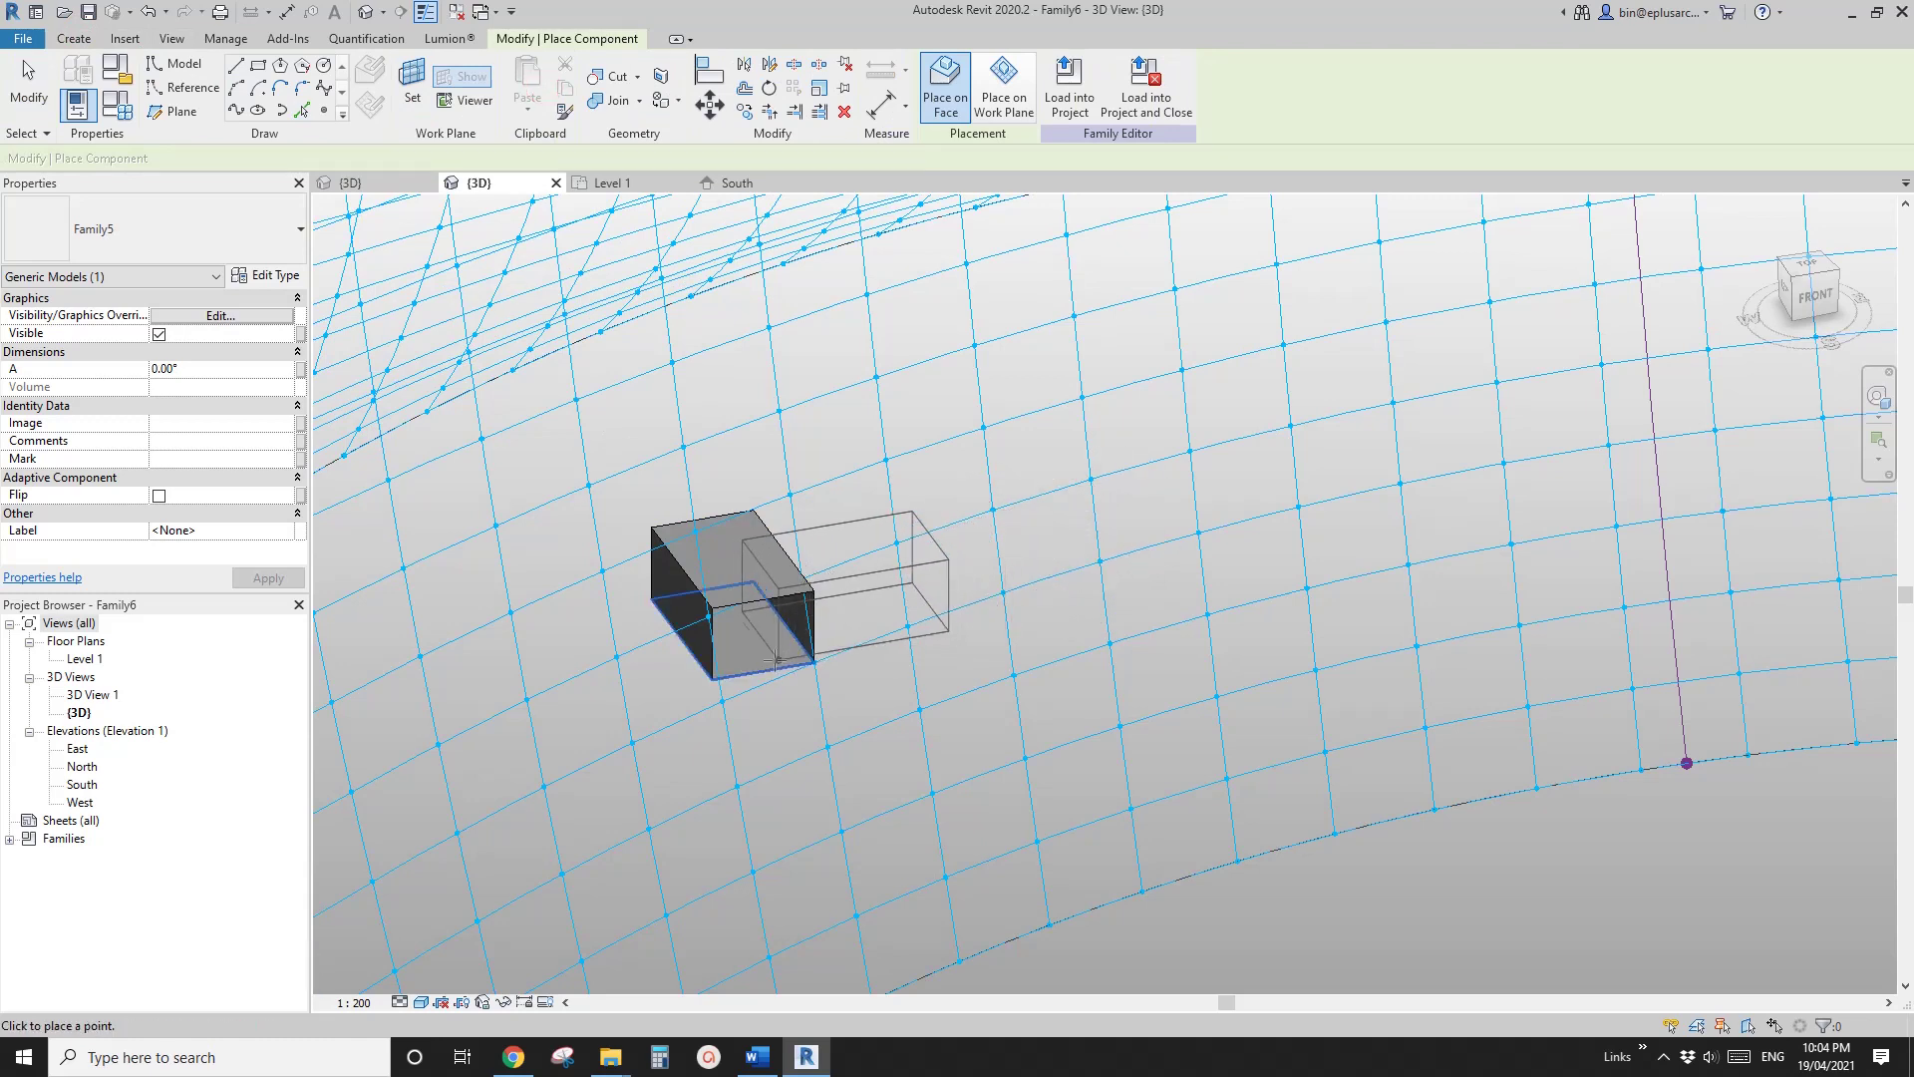
{"action": "left_click", "coordinate": [218, 368]}
{"action": "type", "text": "90"}
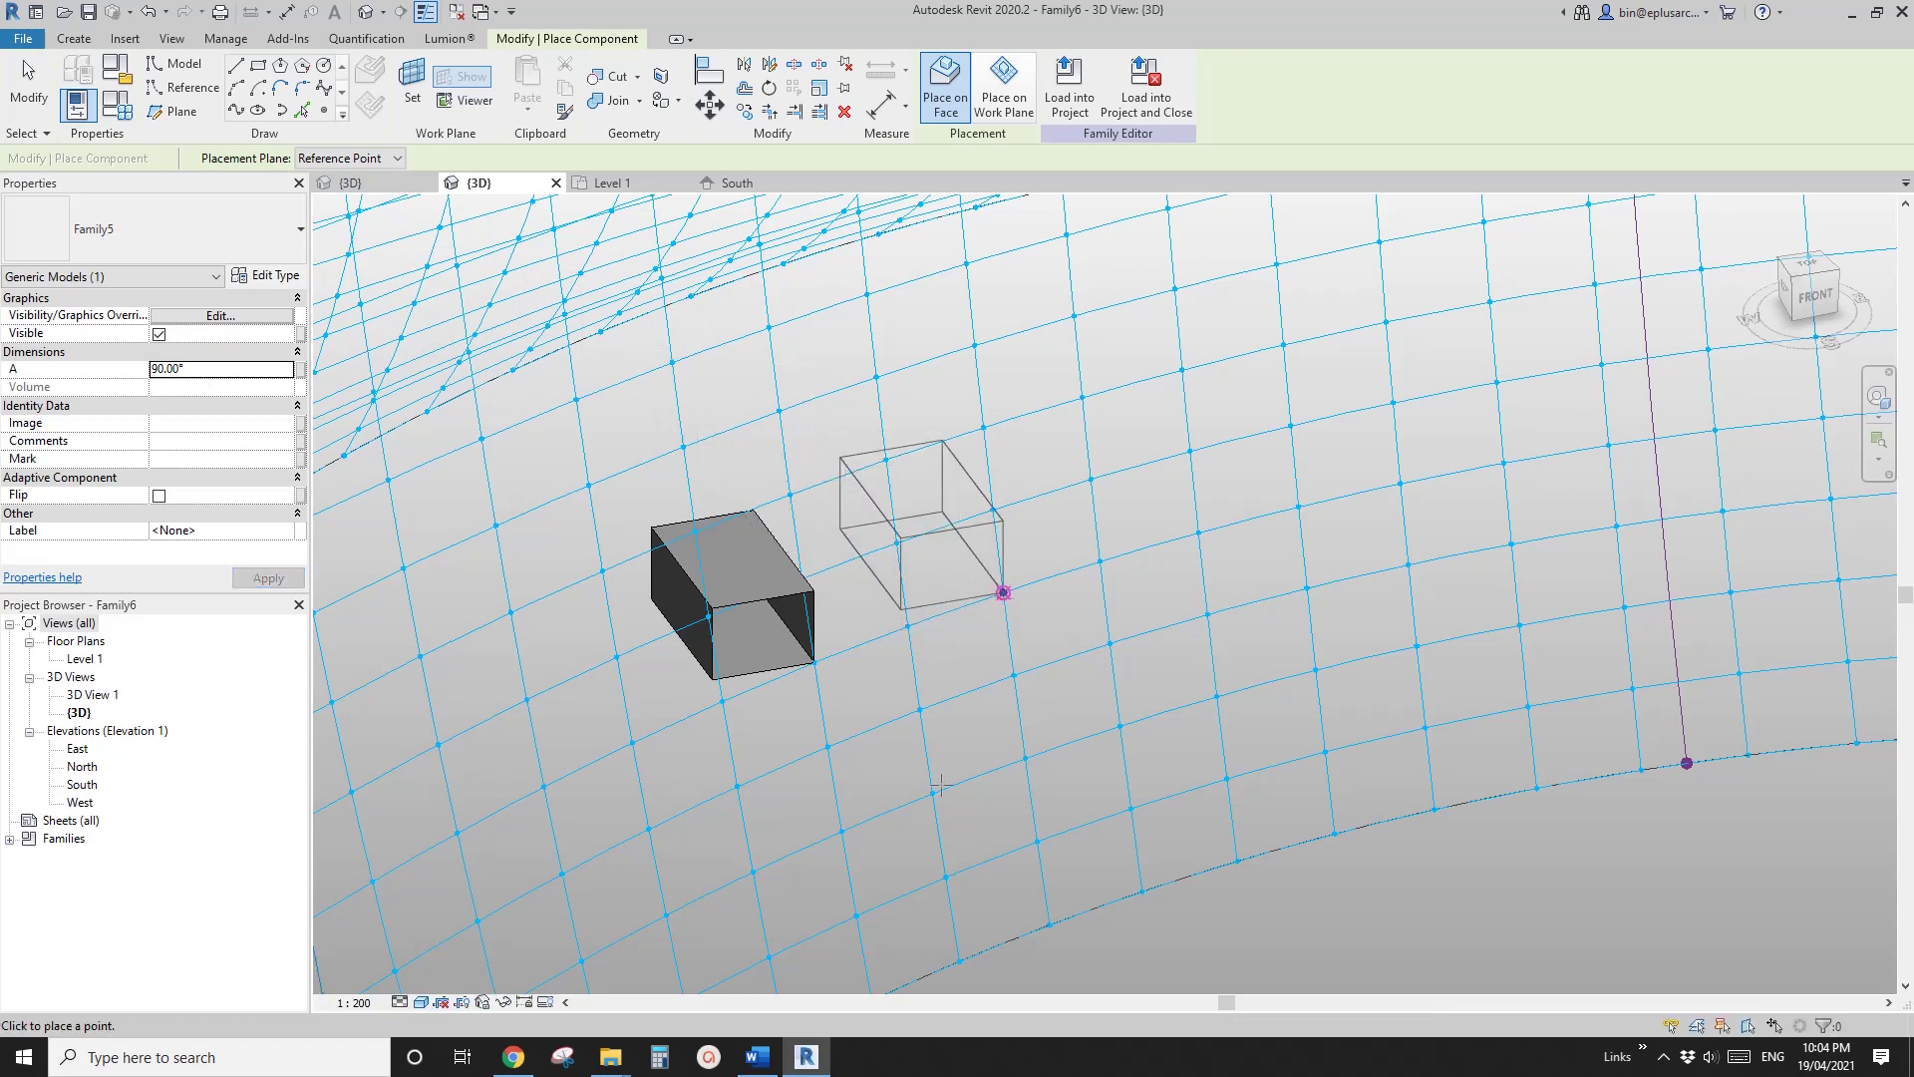
Step: Place three 90°-rotated boxes on neighbouring nodes of Family6's divided surface
{"action": "left_click", "coordinate": [1005, 607]}
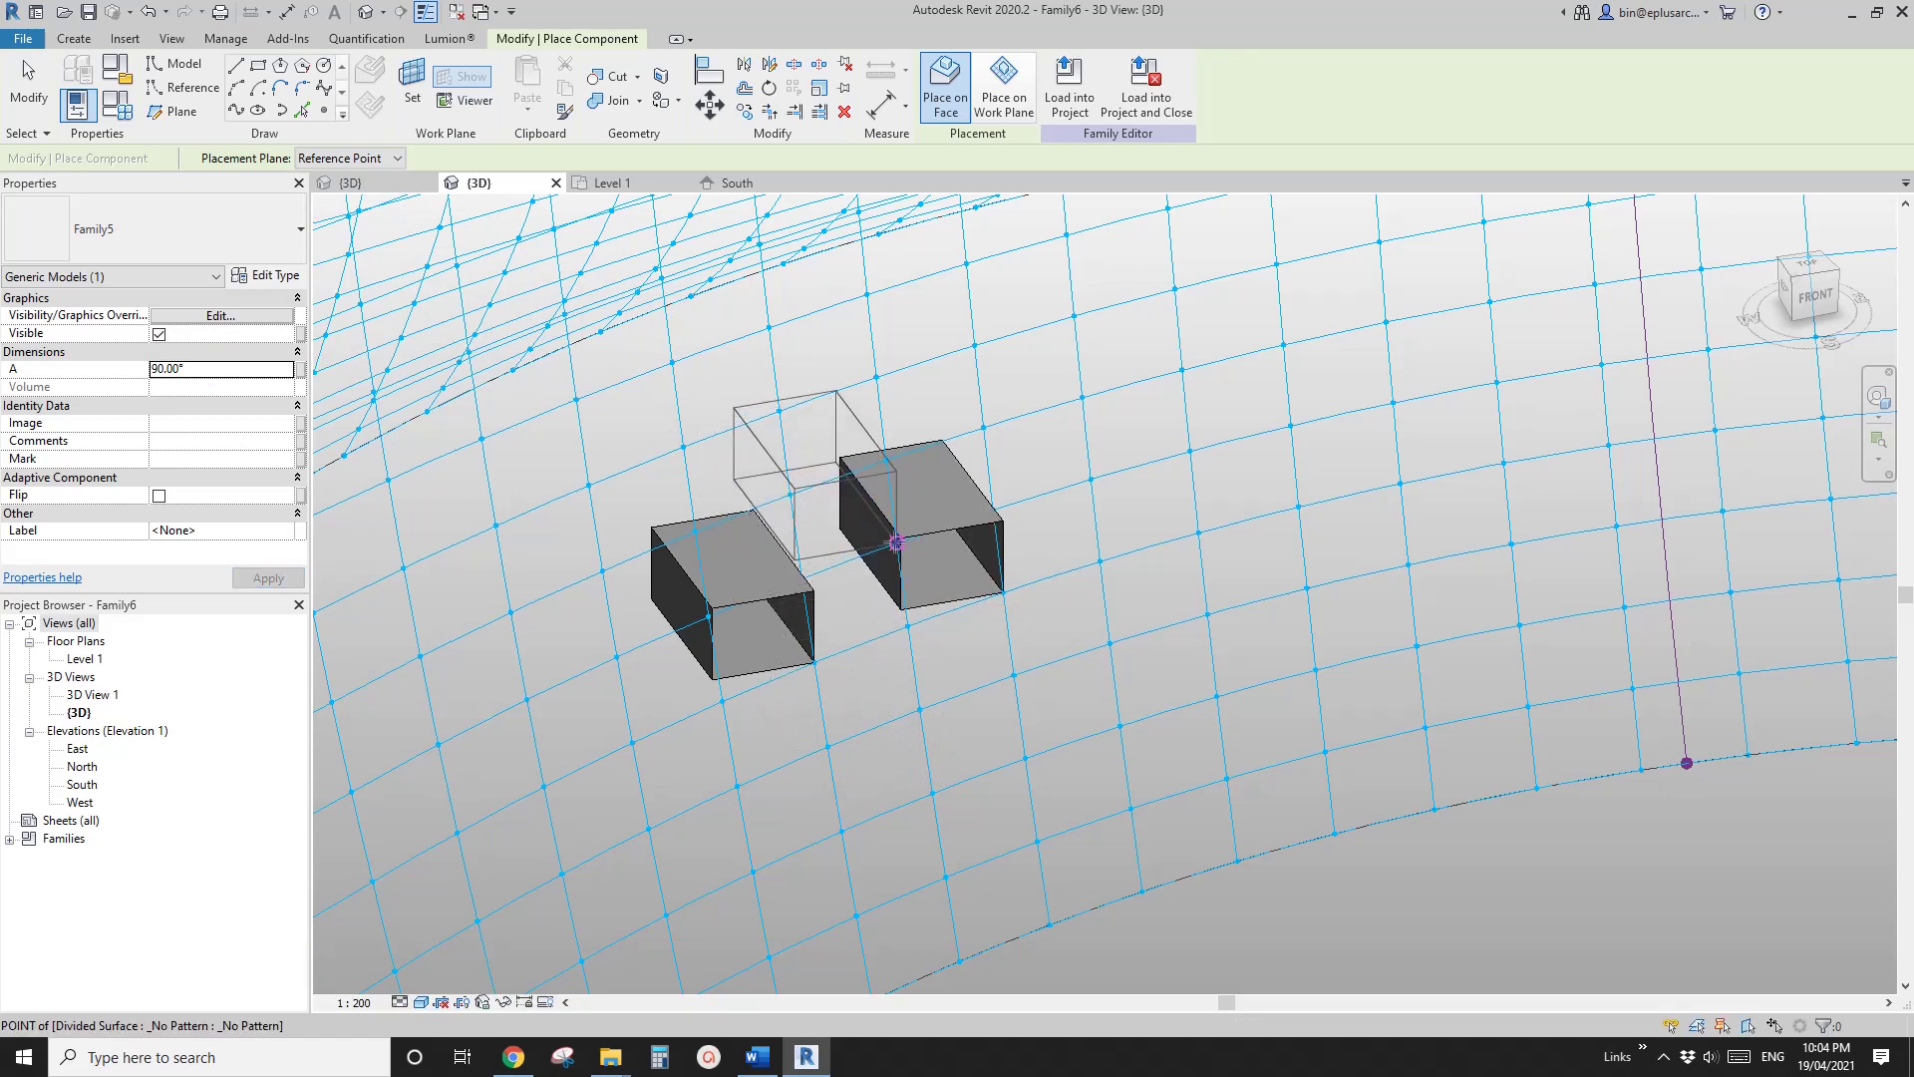
{"action": "left_click", "coordinate": [896, 542]}
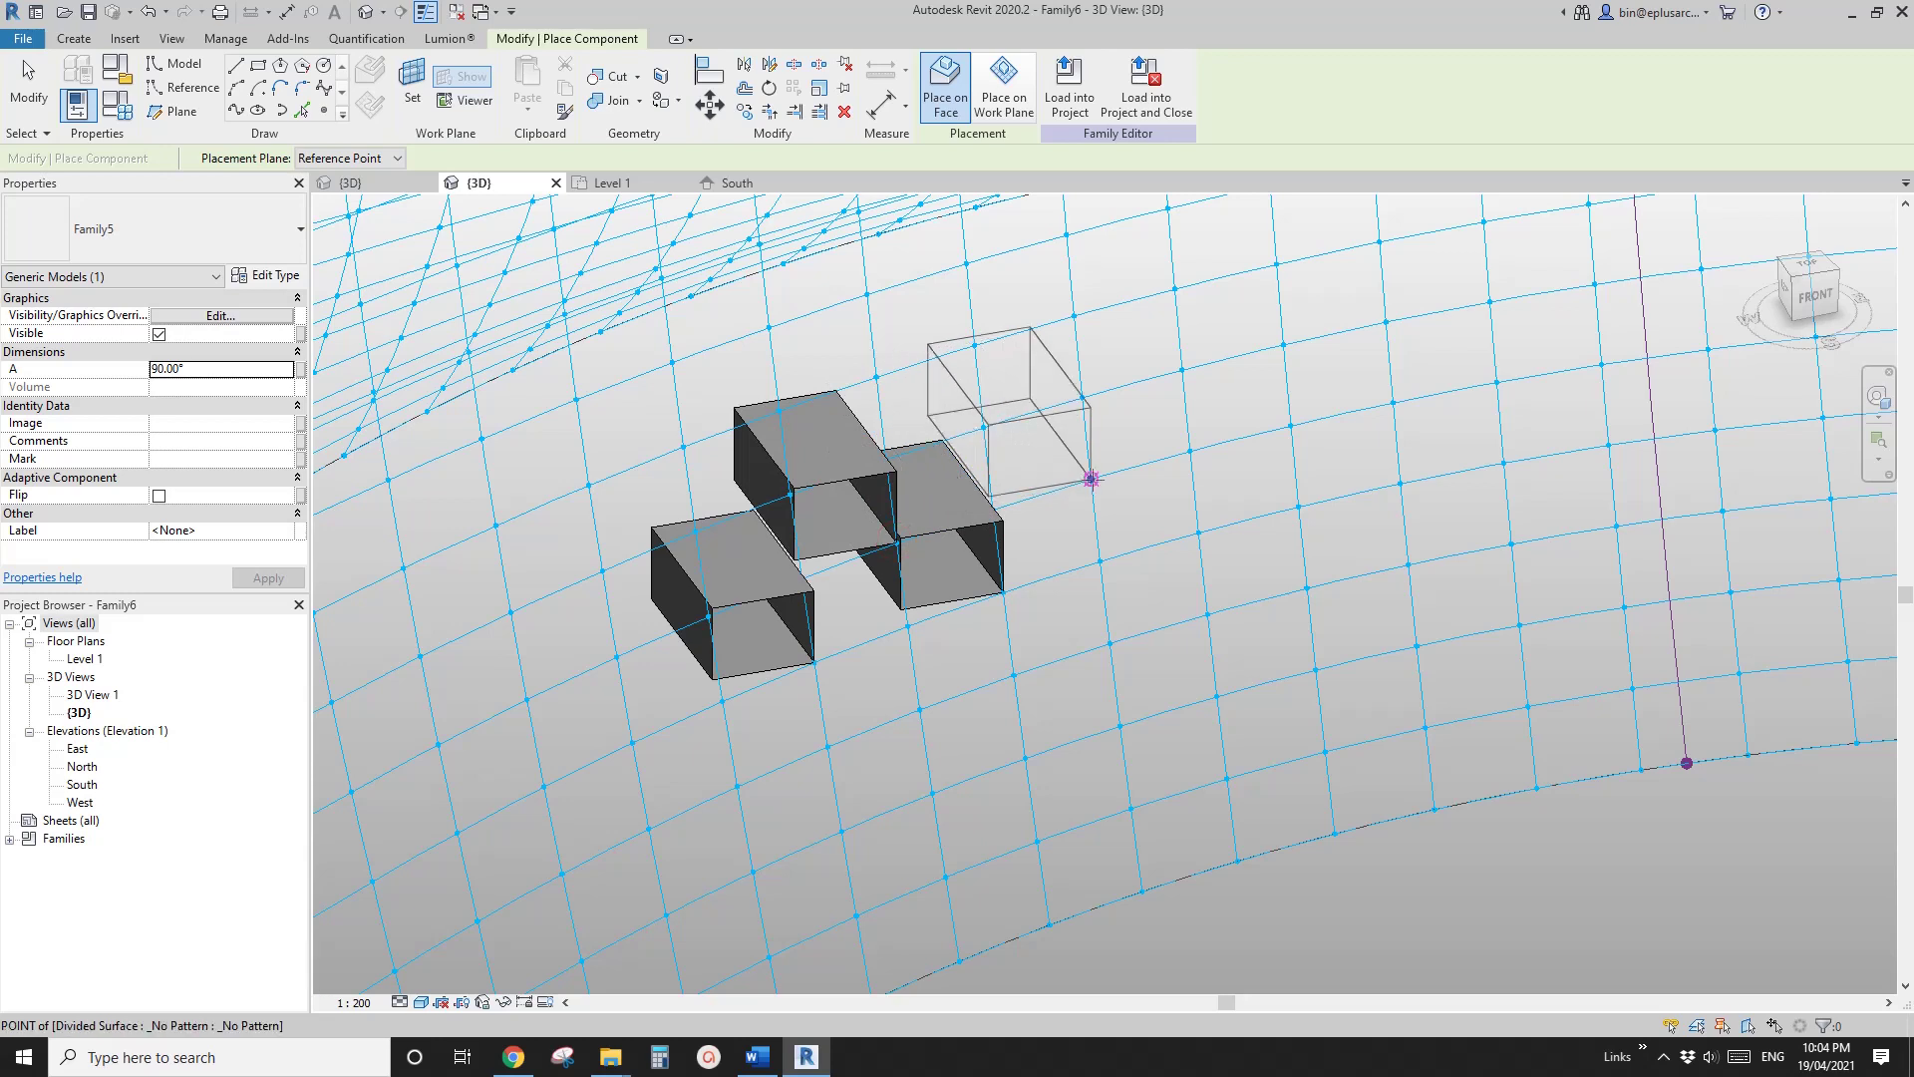
{"action": "left_click", "coordinate": [1091, 479]}
{"action": "key", "text": "Escape"}
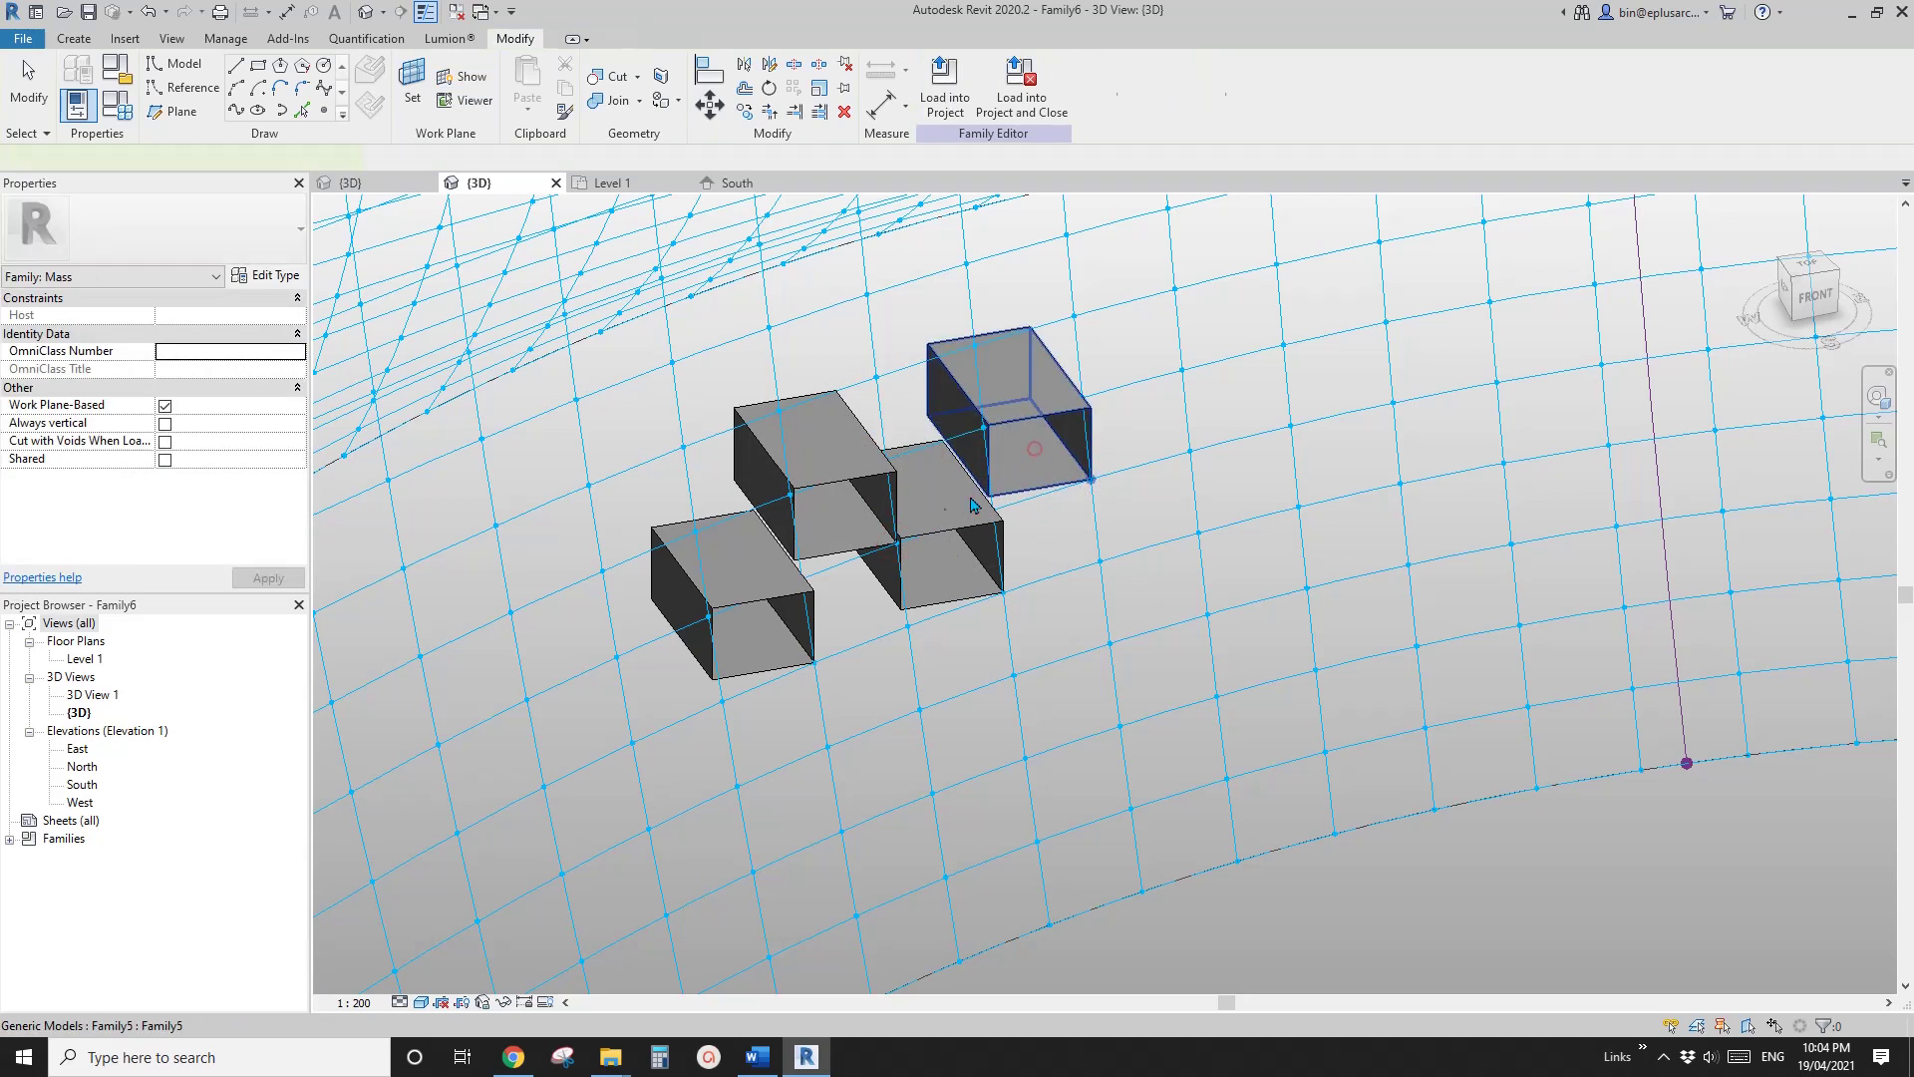
Step: Select all four boxes together as one group
{"action": "left_click", "coordinate": [942, 506], "text": "ctrl"}
{"action": "left_click", "coordinate": [848, 513], "text": "ctrl"}
{"action": "left_click", "coordinate": [749, 589], "text": "ctrl"}
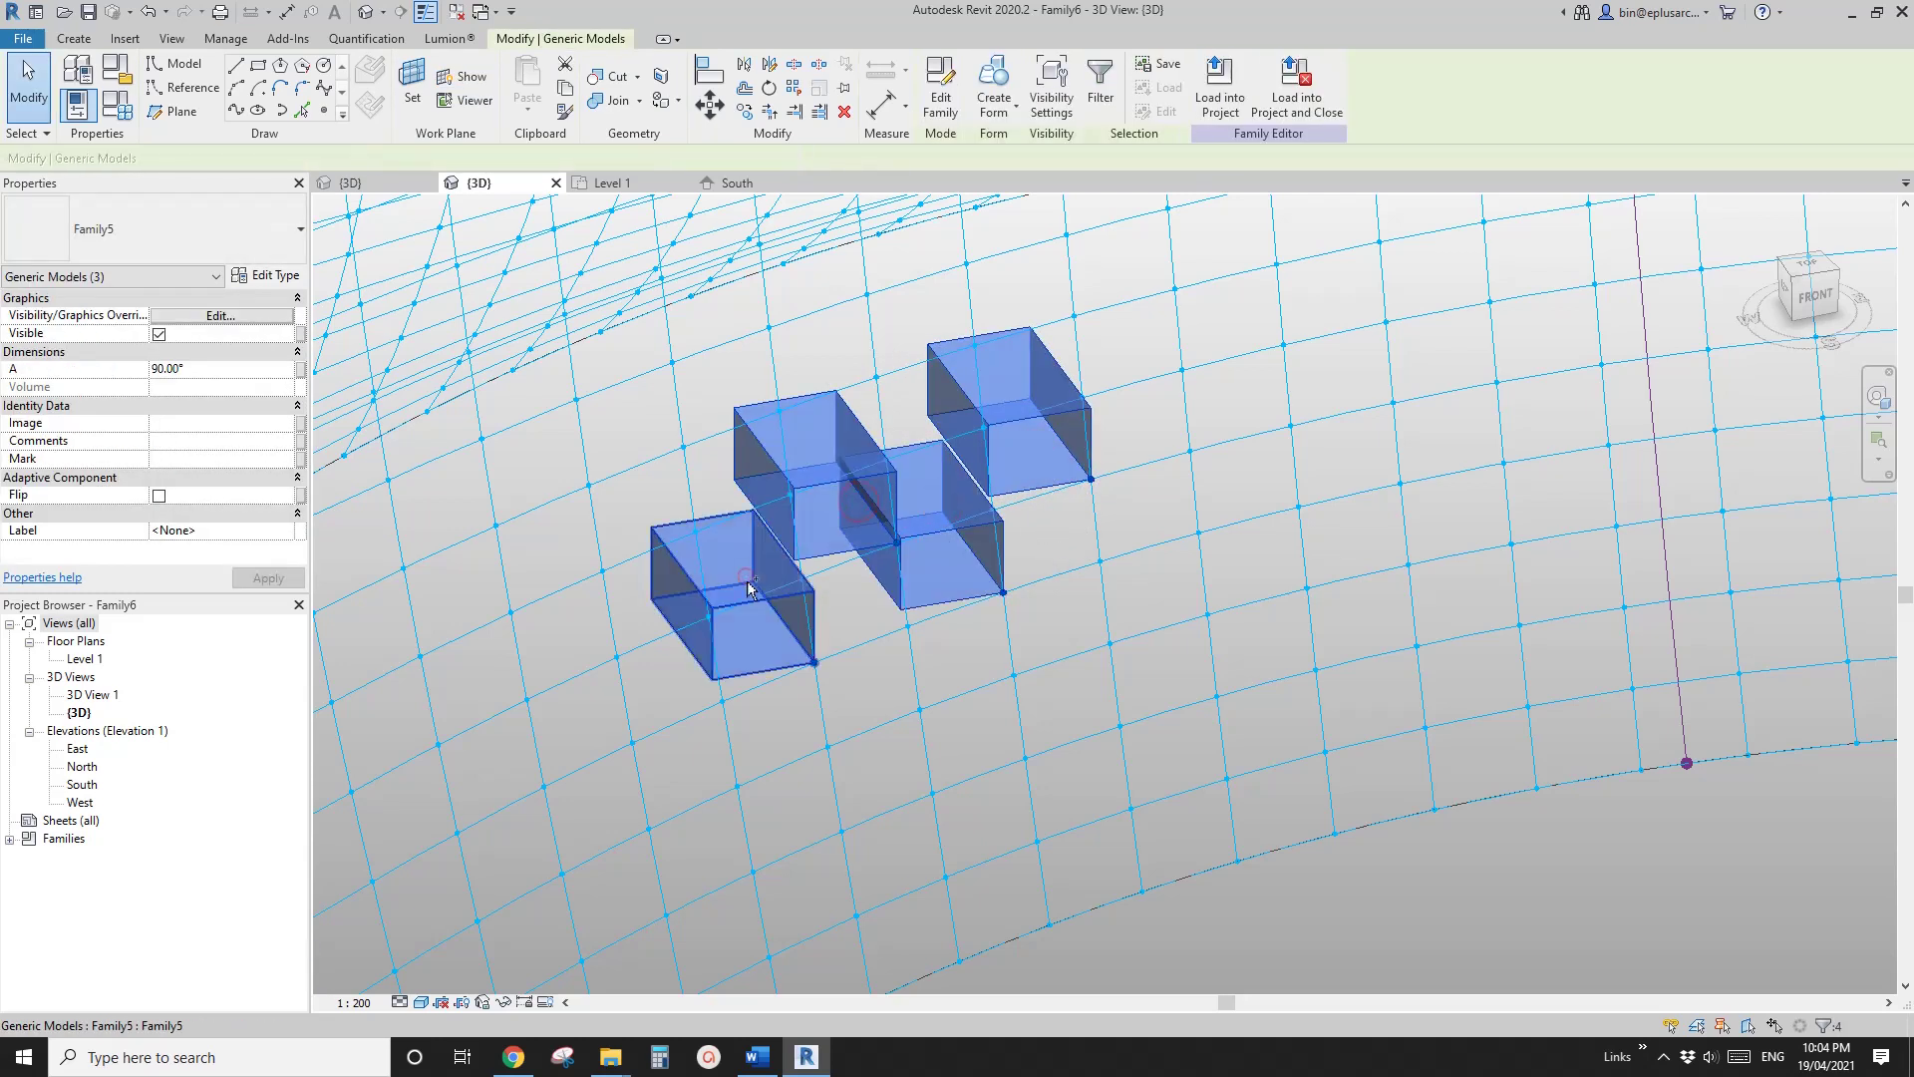
{"action": "left_click", "coordinate": [795, 88]}
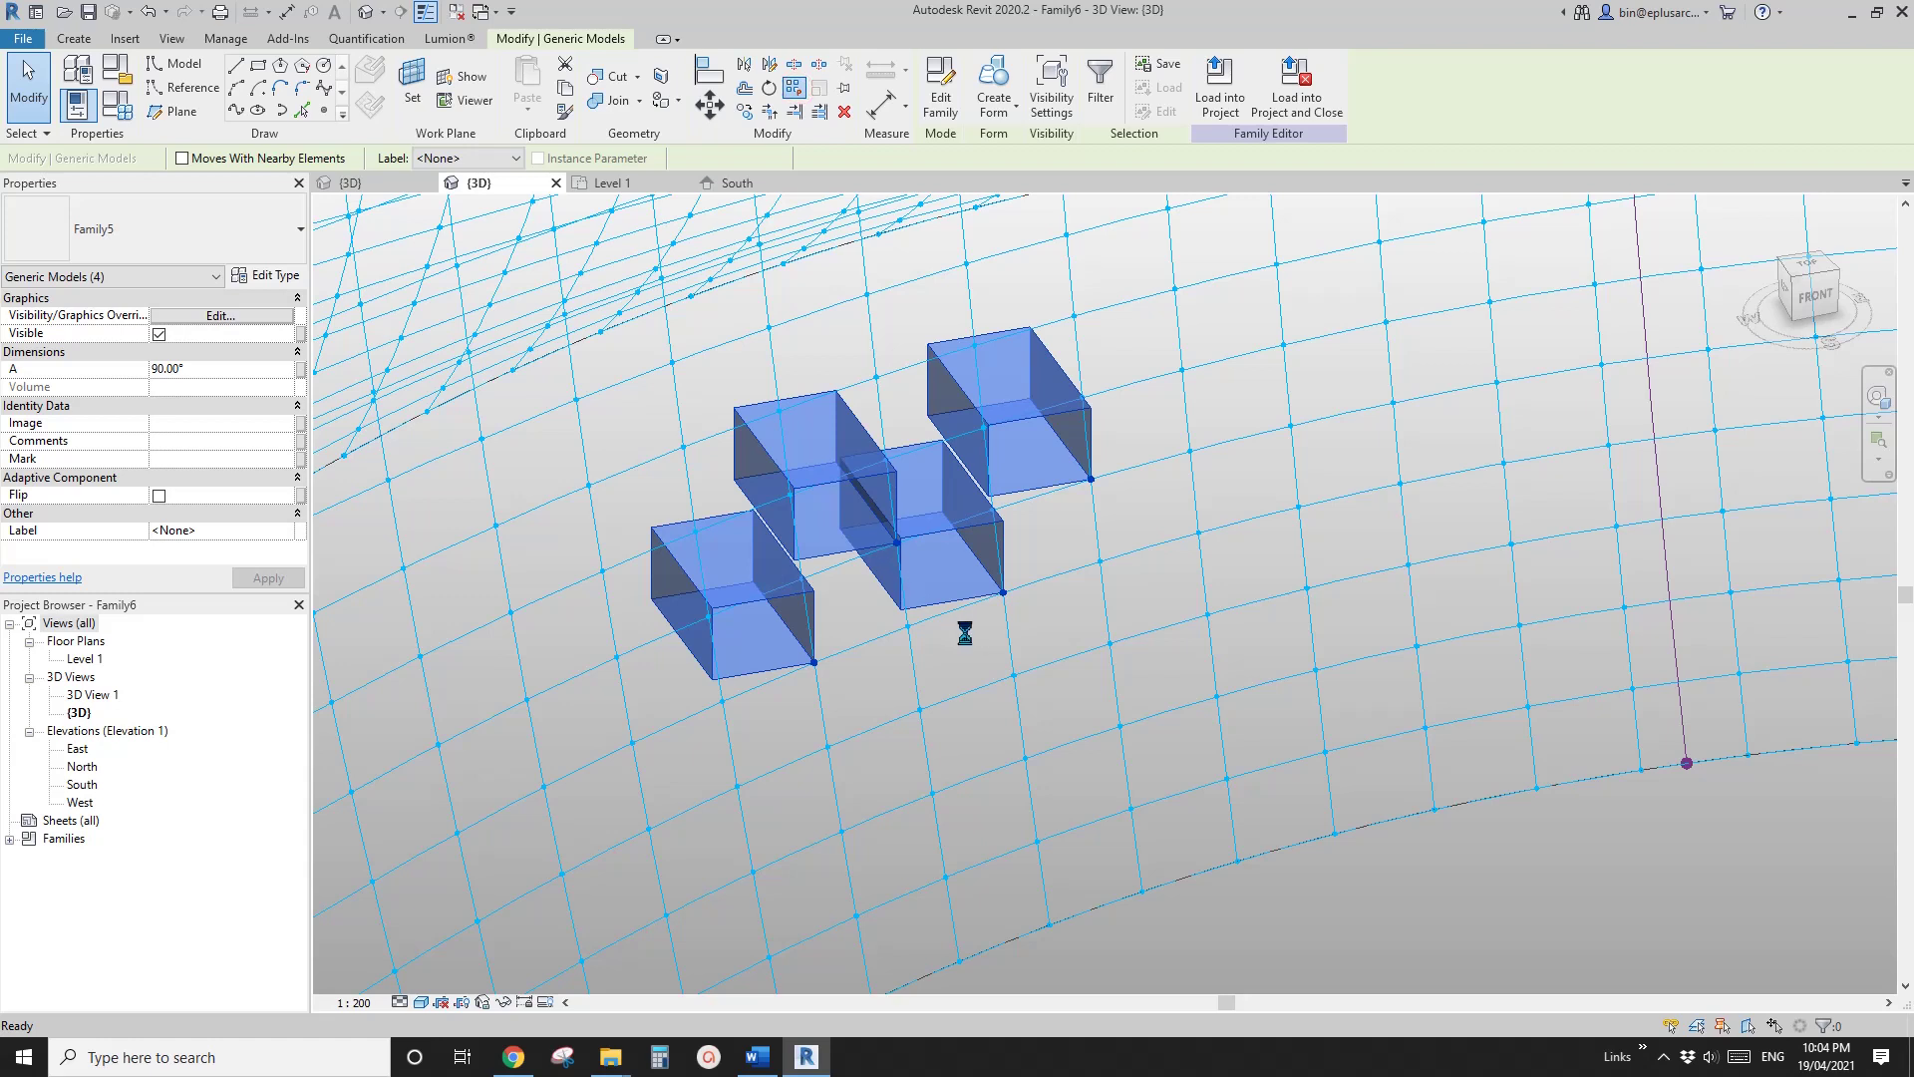
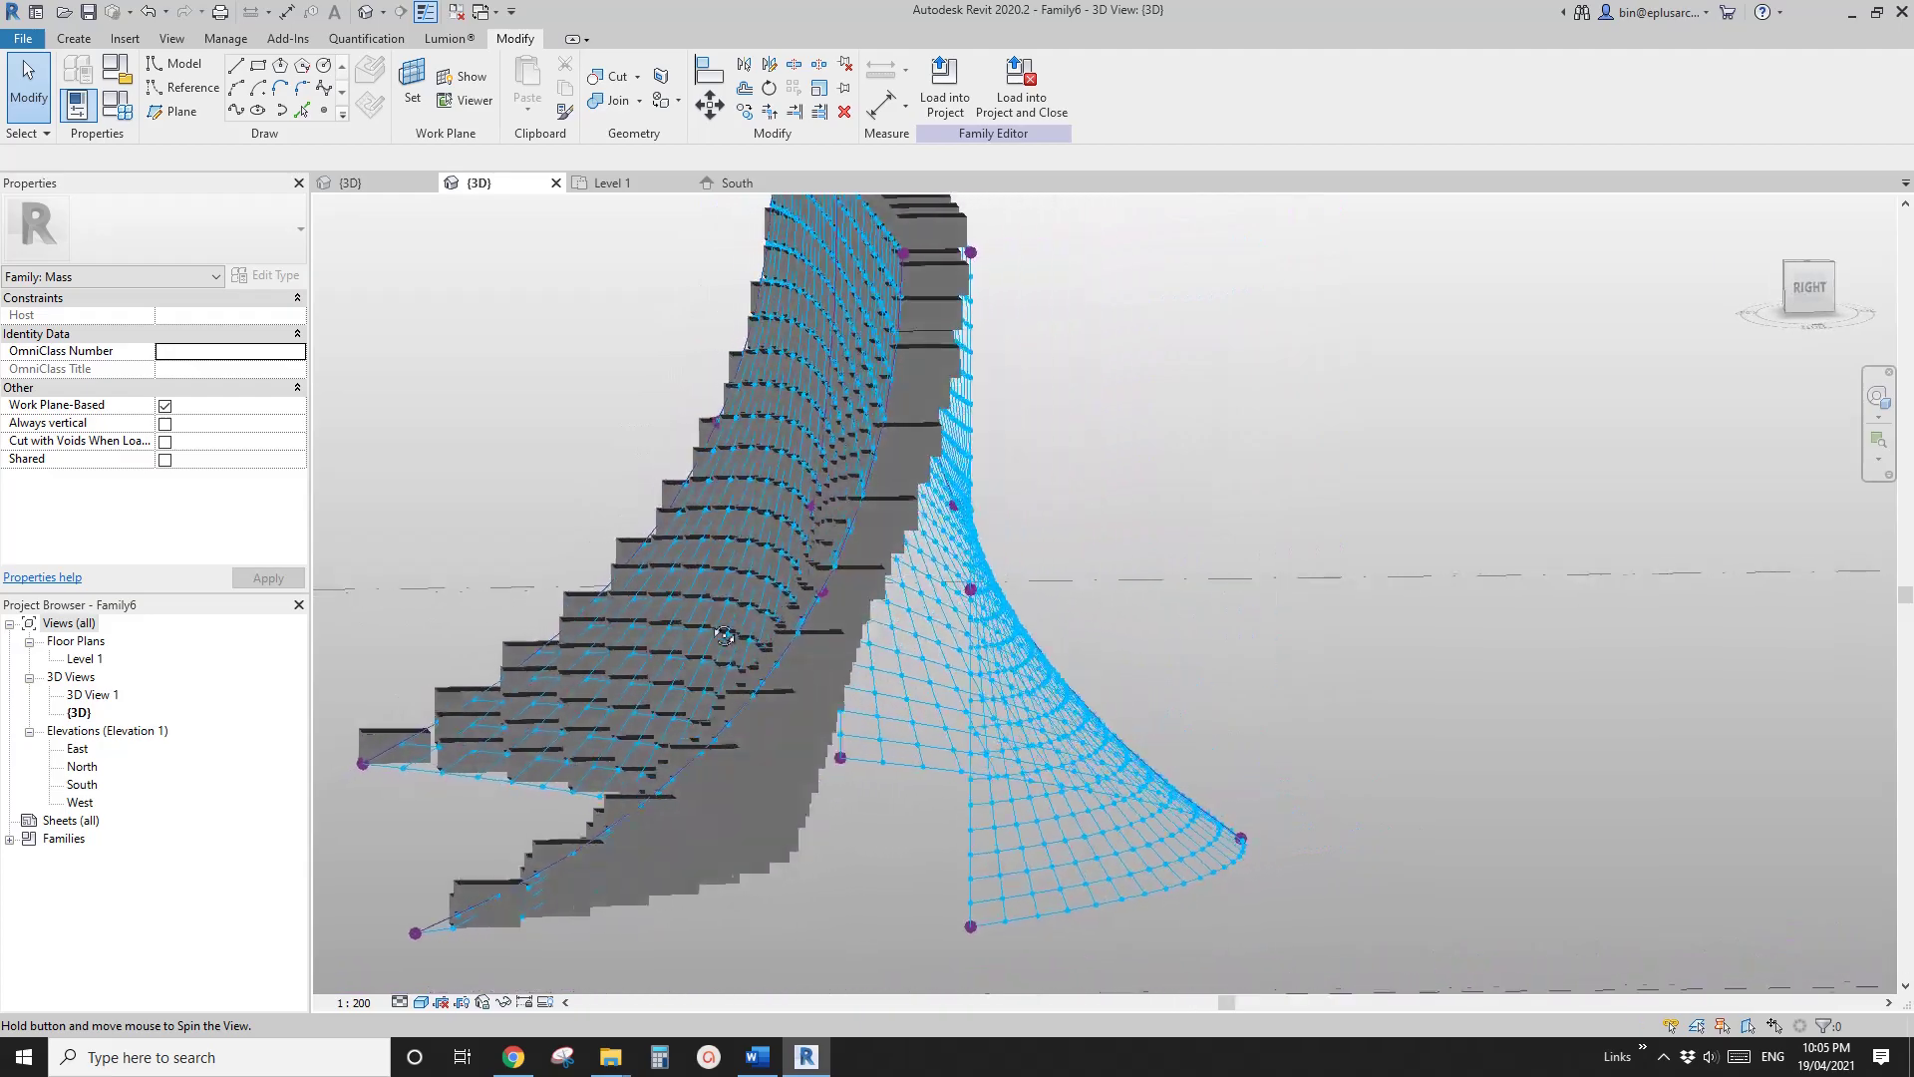
Step: Orbit, zoom and pan around the repeated Family5 box pattern to inspect how it covers the curved surface
{"action": "middle_click_drag", "start_coordinate": [725, 635], "coordinate": [1258, 384], "text": "shift"}
{"action": "scroll", "coordinate": [1258, 384], "scroll_direction": "up", "scroll_amount": 1}
{"action": "scroll", "coordinate": [1261, 389], "scroll_direction": "up", "scroll_amount": 6}
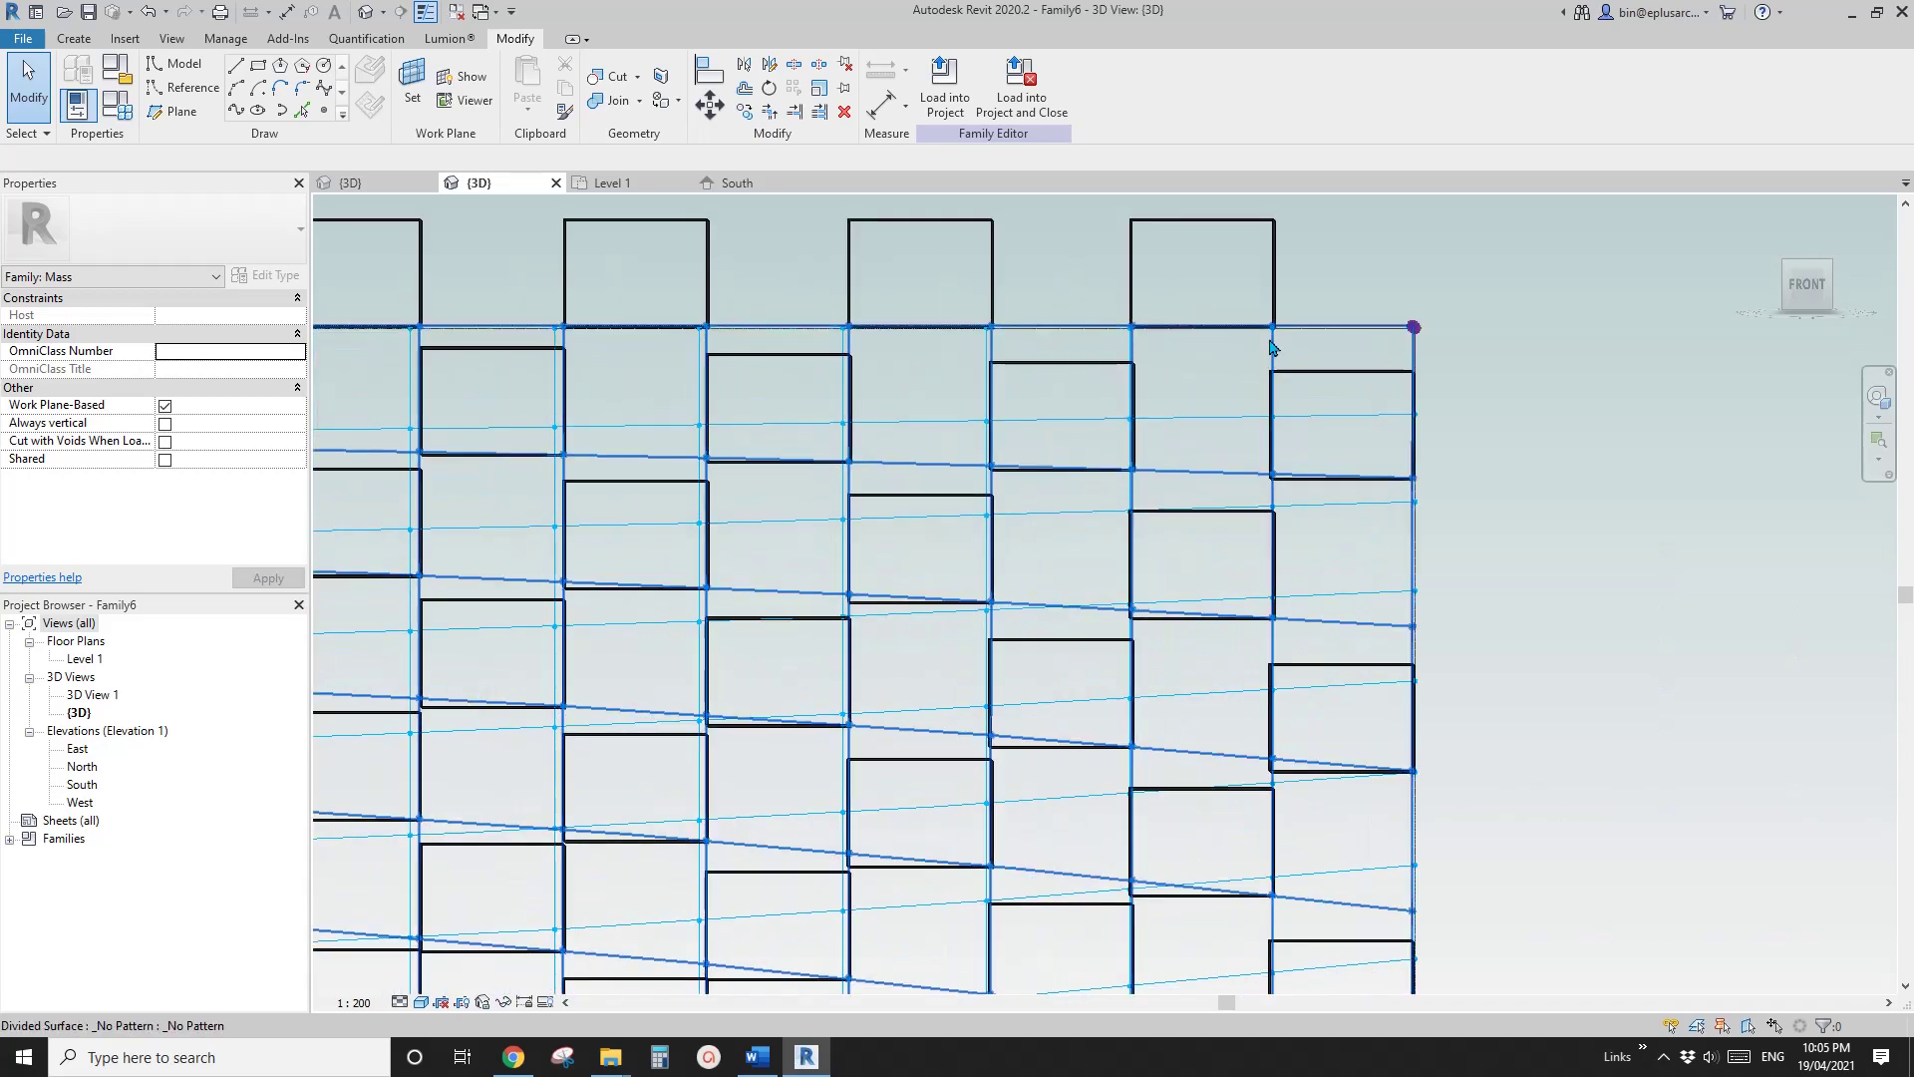
{"action": "scroll", "coordinate": [1236, 428], "scroll_direction": "down", "scroll_amount": 4}
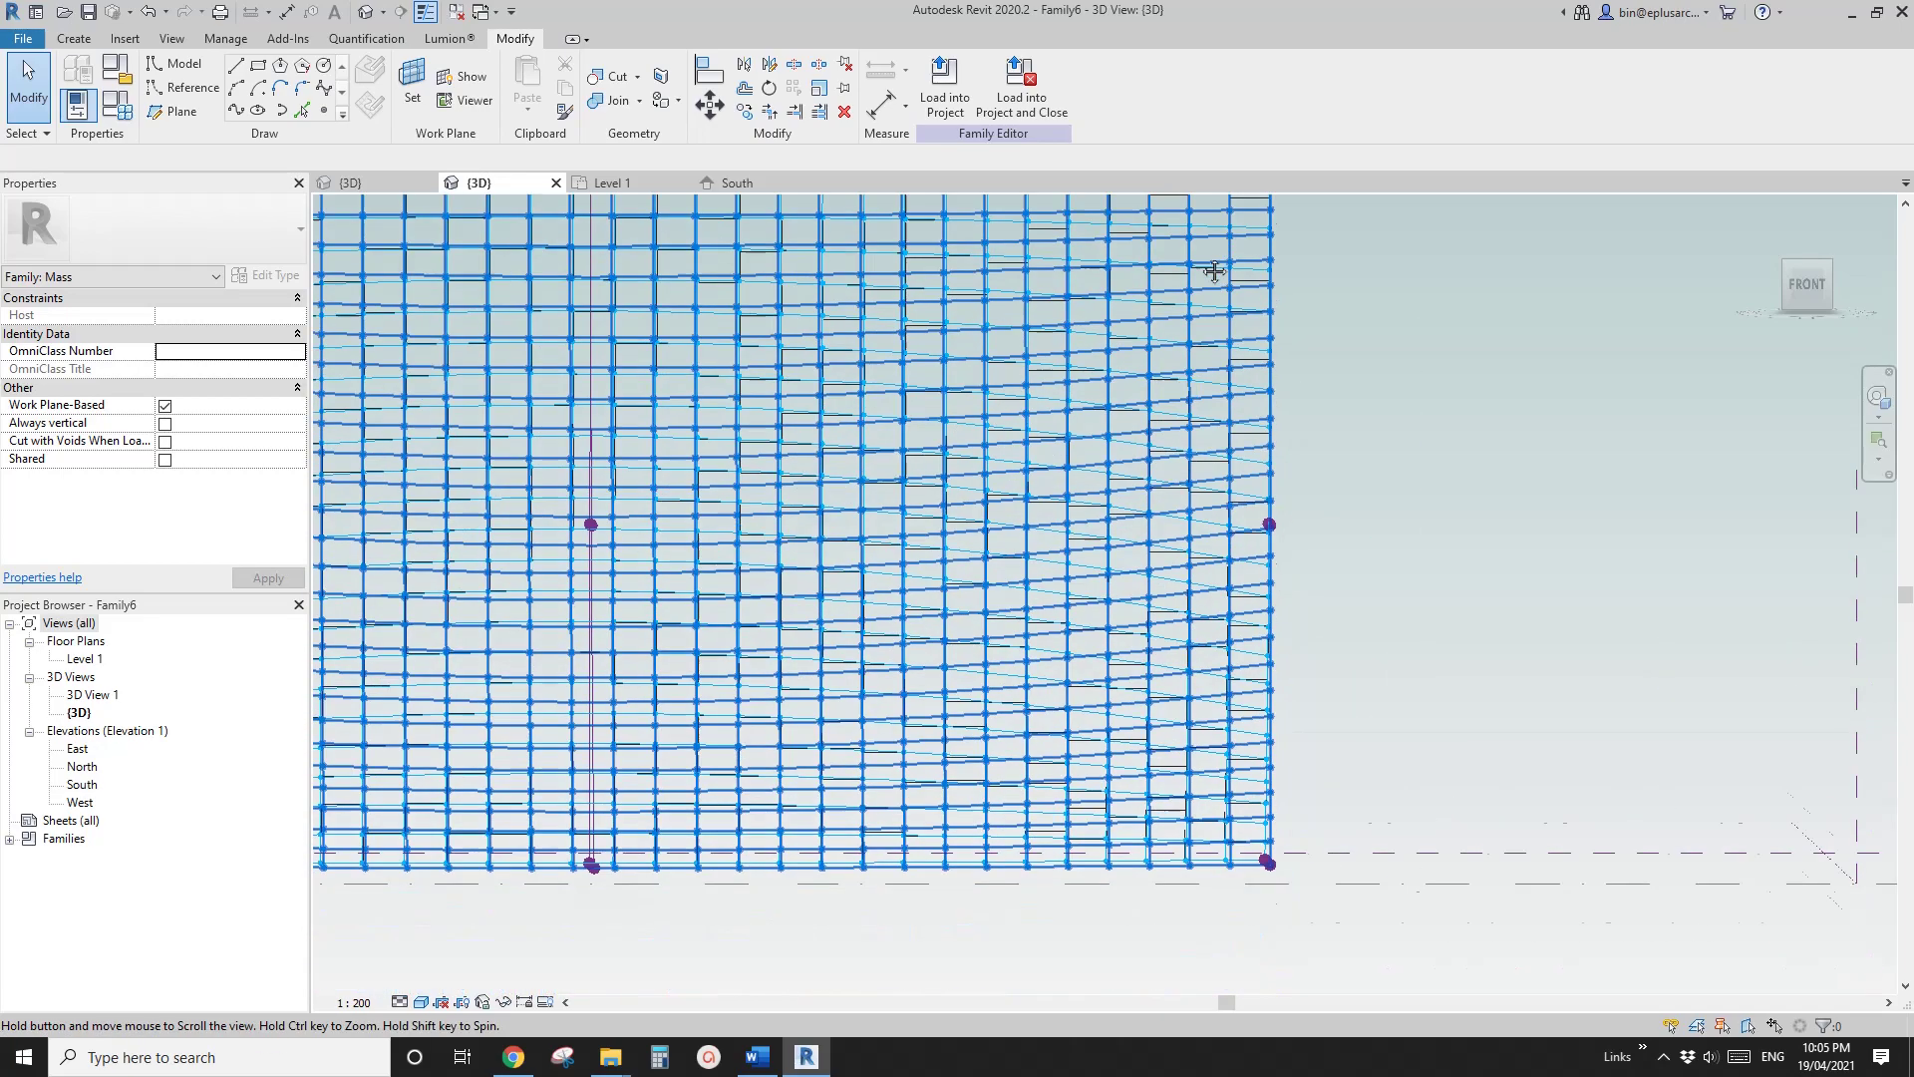
{"action": "scroll", "coordinate": [1202, 696], "scroll_direction": "up", "scroll_amount": 4}
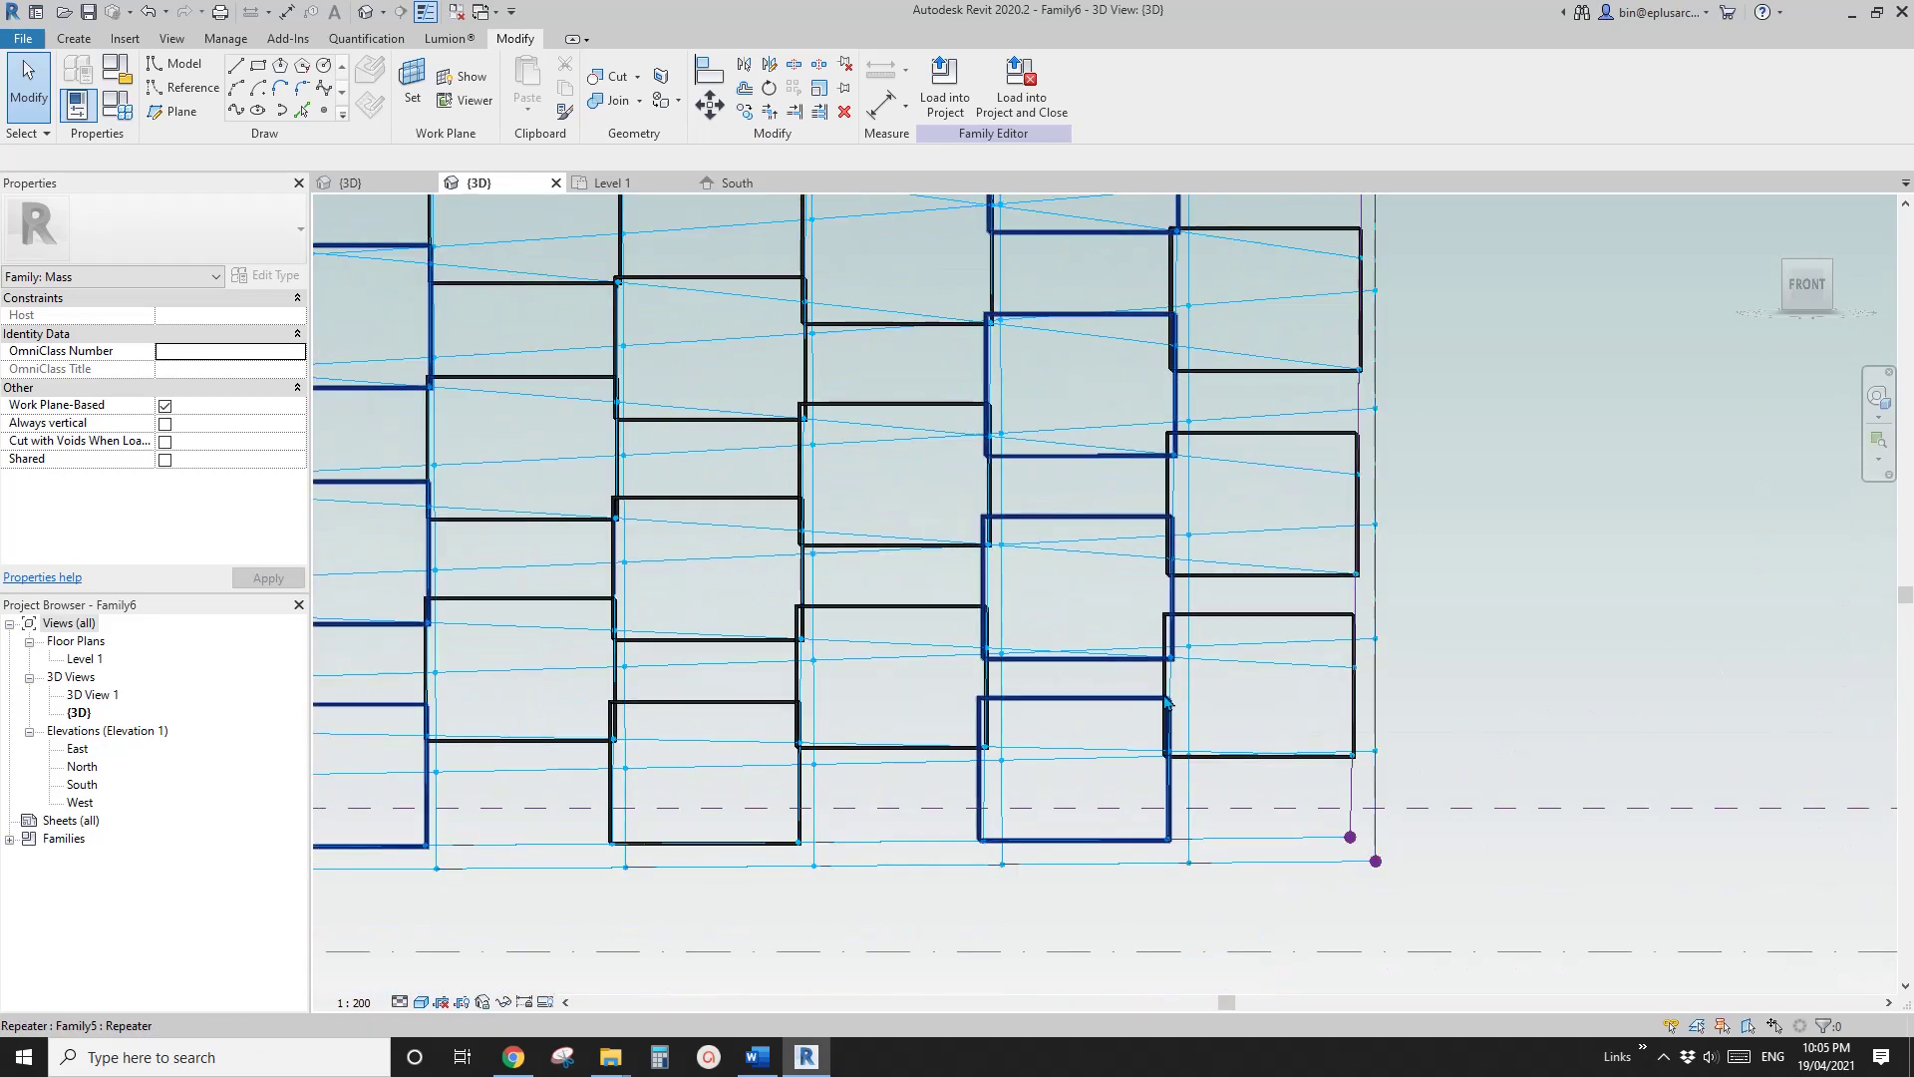
{"action": "left_click", "coordinate": [1162, 695]}
{"action": "scroll", "coordinate": [1160, 691], "scroll_direction": "down", "scroll_amount": 6}
{"action": "middle_click_drag", "start_coordinate": [1161, 691], "coordinate": [1058, 737]}
{"action": "scroll", "coordinate": [1059, 738], "scroll_direction": "up", "scroll_amount": 2}
{"action": "key", "text": "Escape"}
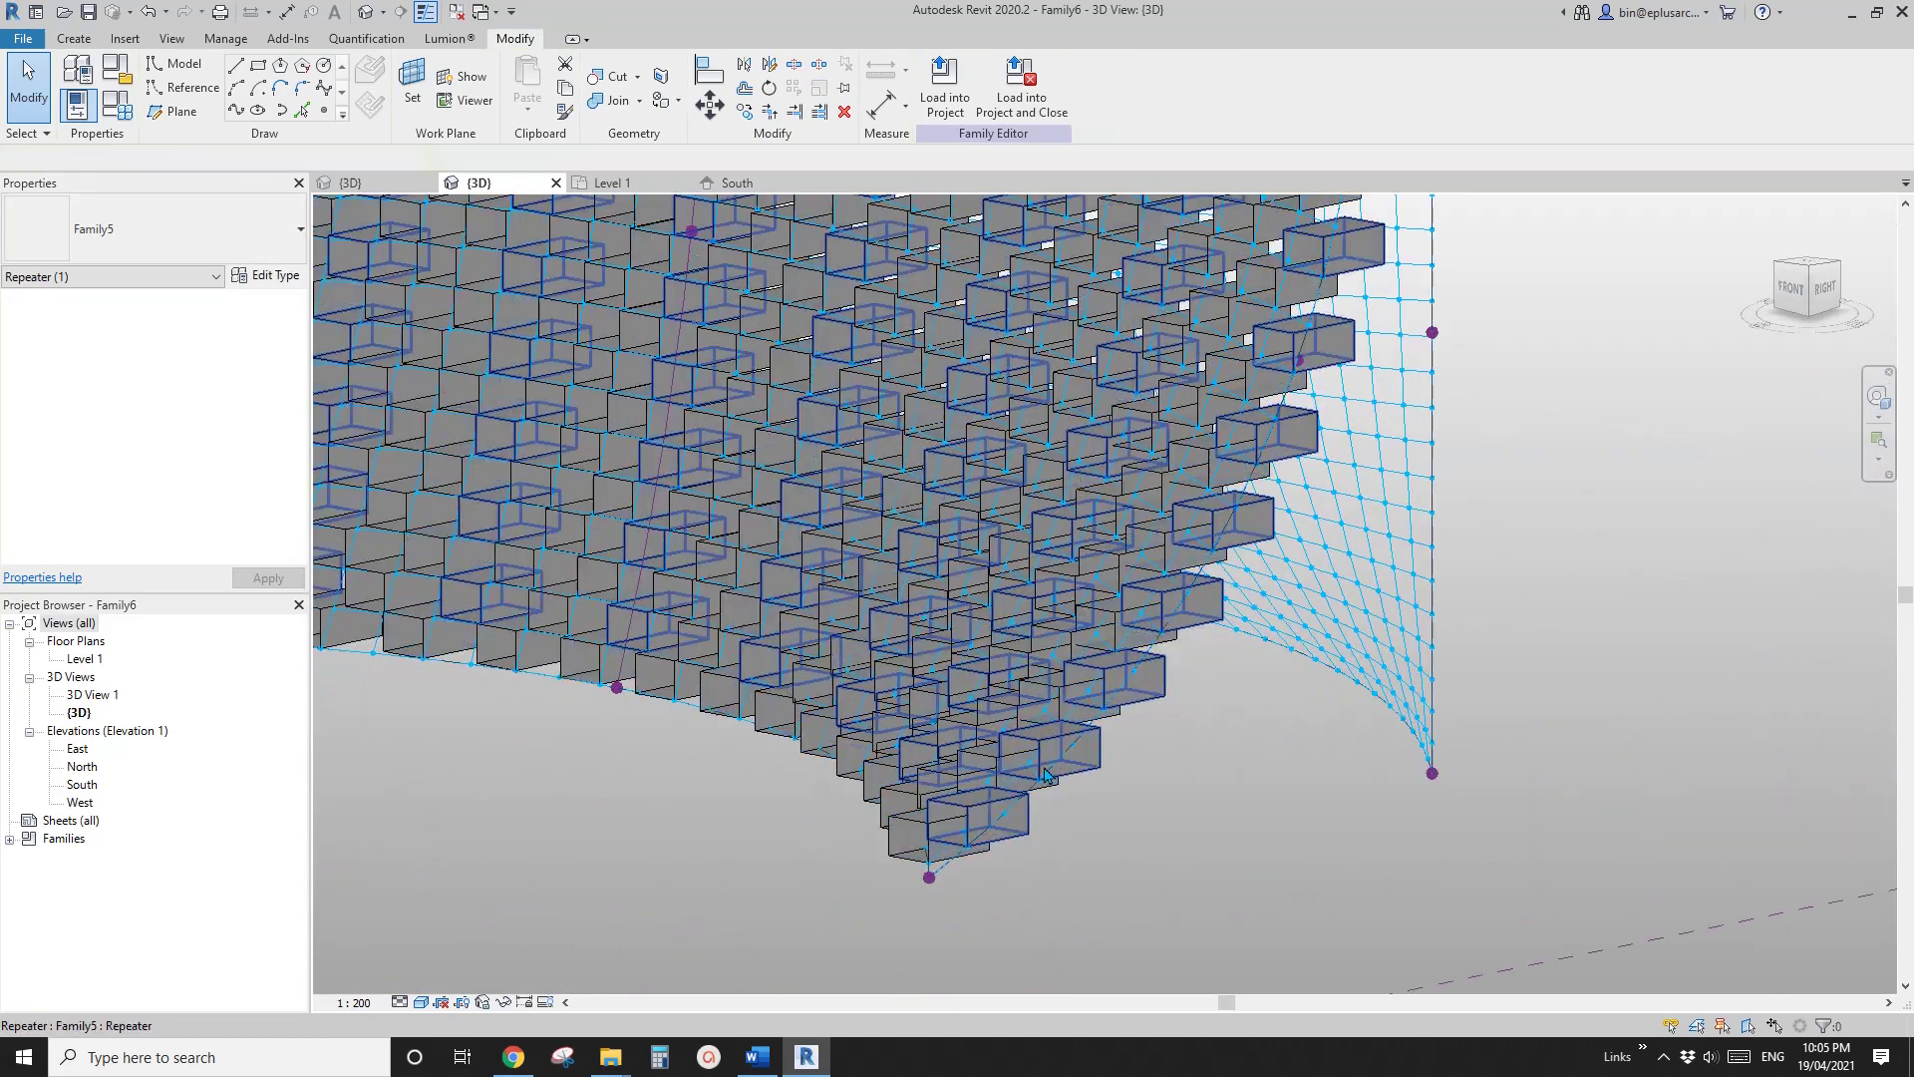
{"action": "scroll", "coordinate": [1097, 803], "scroll_direction": "up", "scroll_amount": 2}
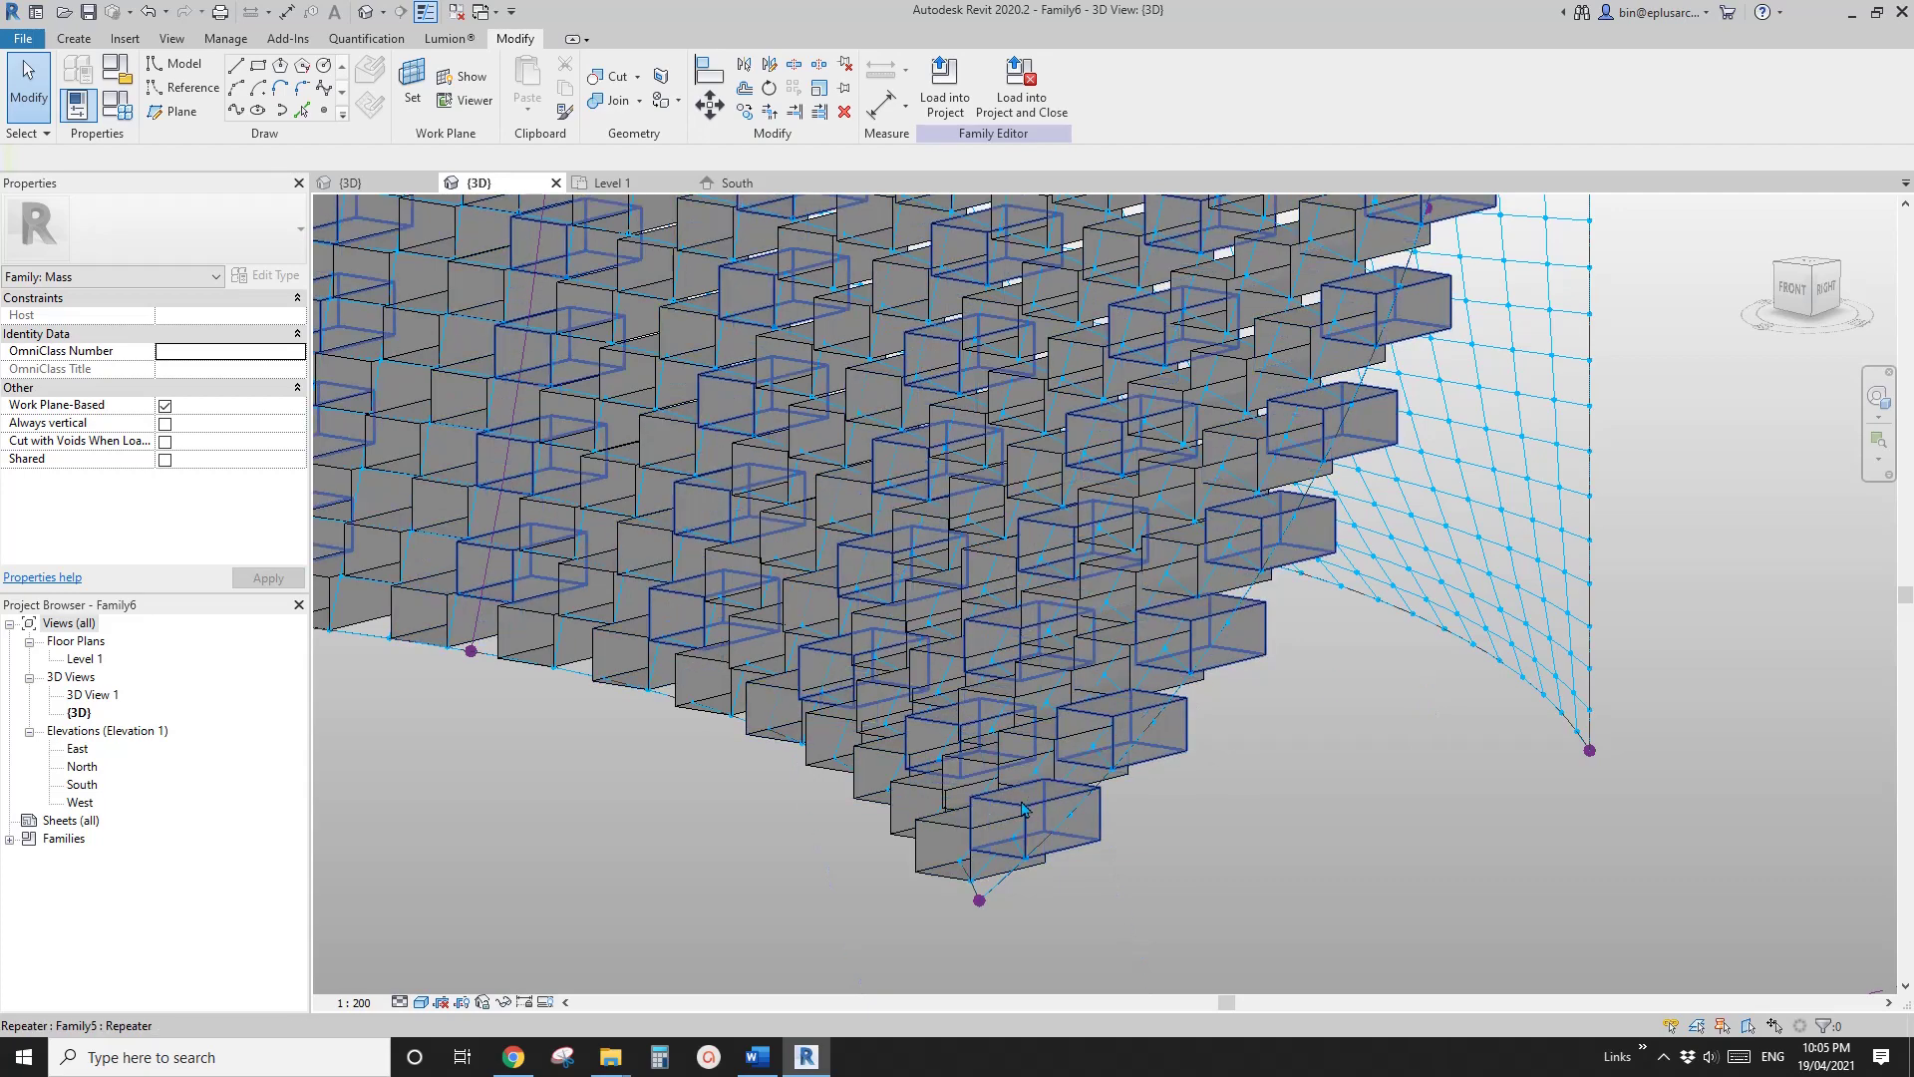
{"action": "middle_click_drag", "start_coordinate": [1154, 690], "coordinate": [1076, 613], "text": "shift"}
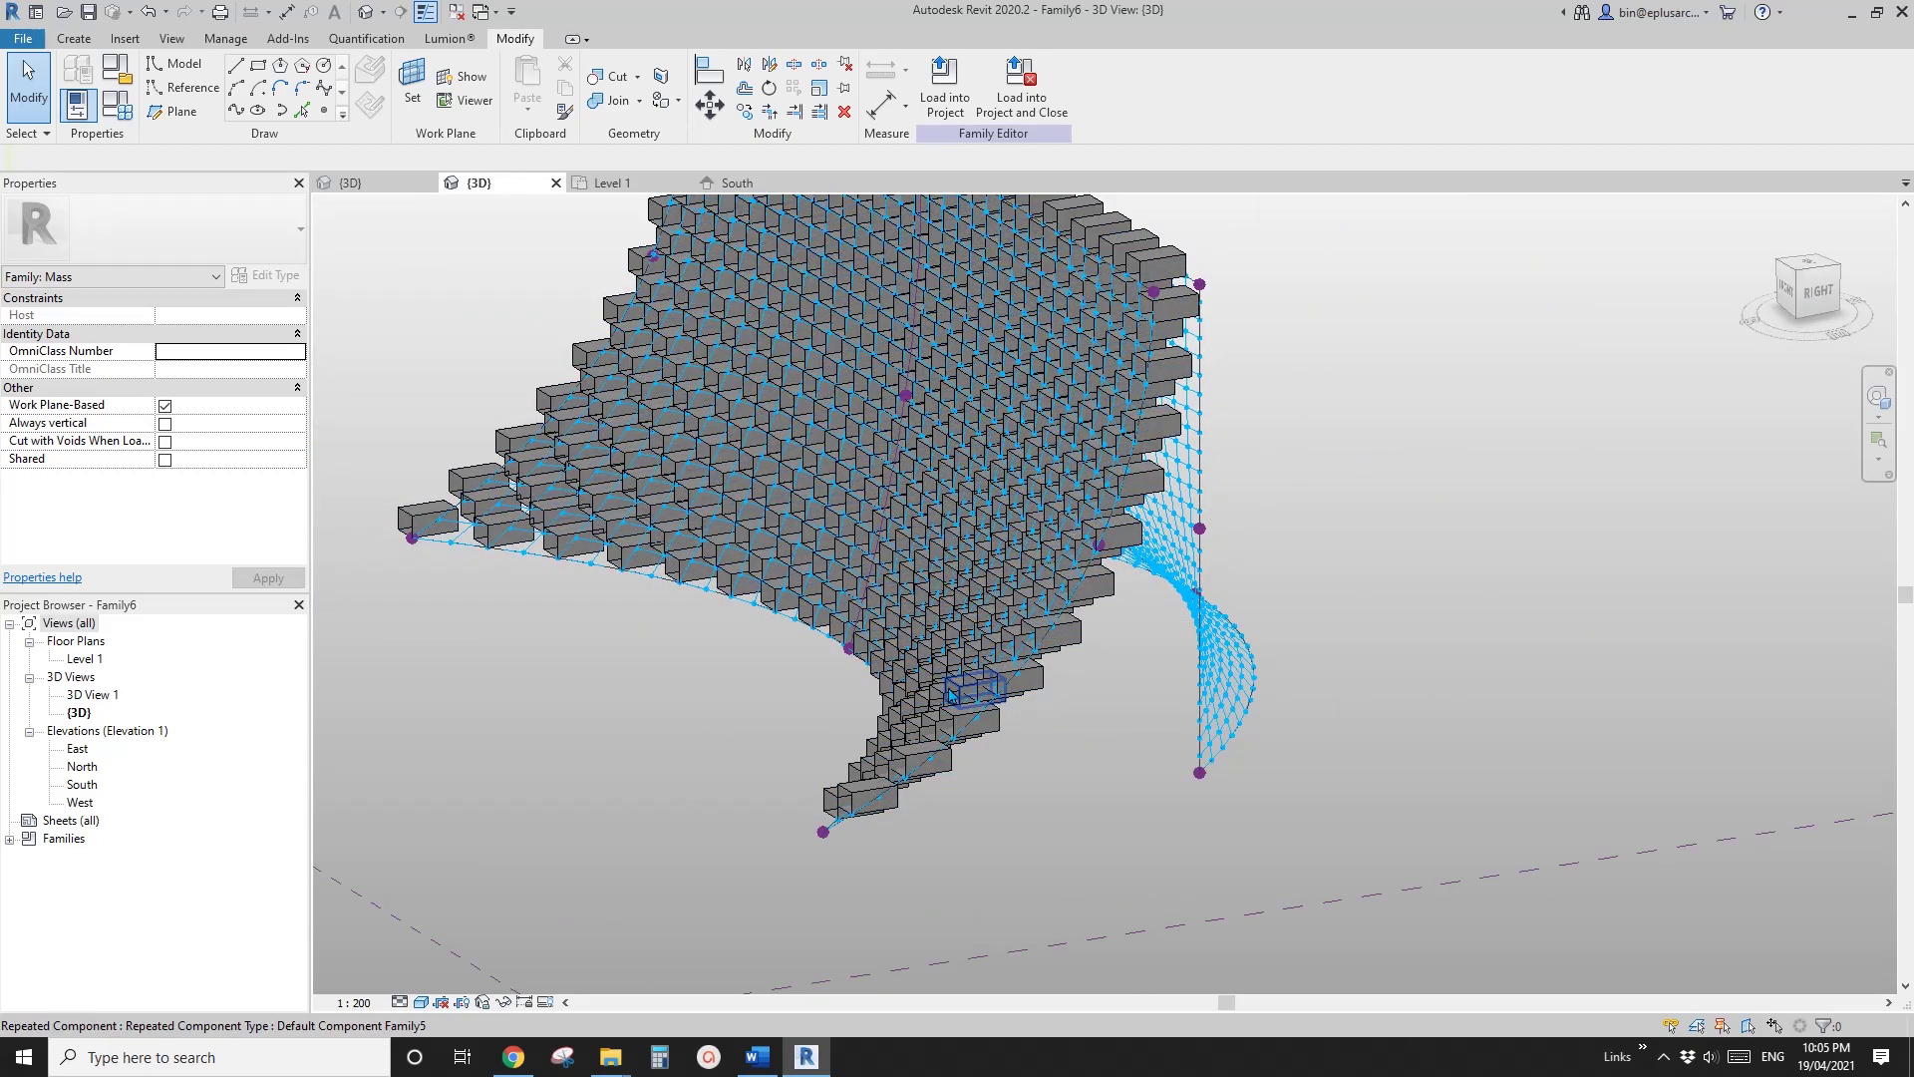
{"action": "key", "text": "Tab"}
{"action": "middle_click_drag", "start_coordinate": [977, 681], "coordinate": [952, 681], "text": "shift"}
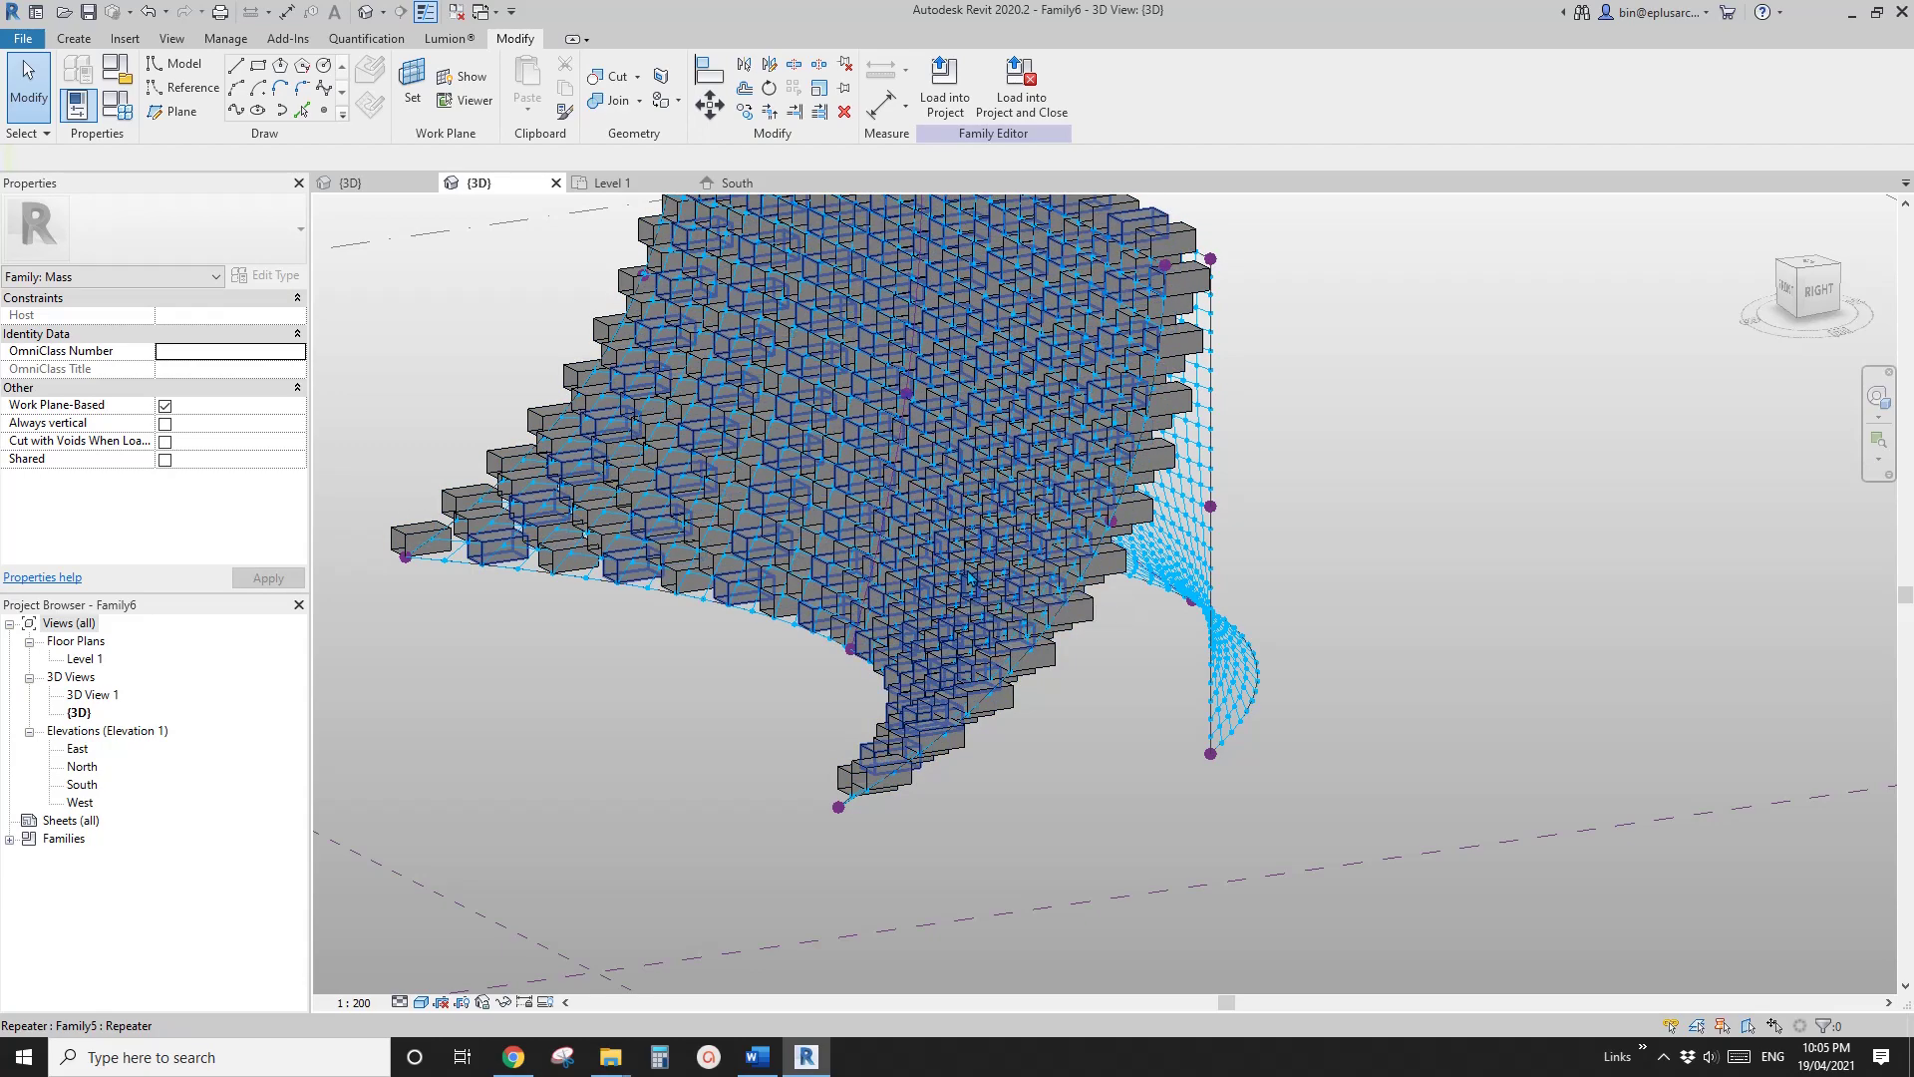
{"action": "middle_click_drag", "start_coordinate": [970, 579], "coordinate": [1141, 528], "text": "shift"}
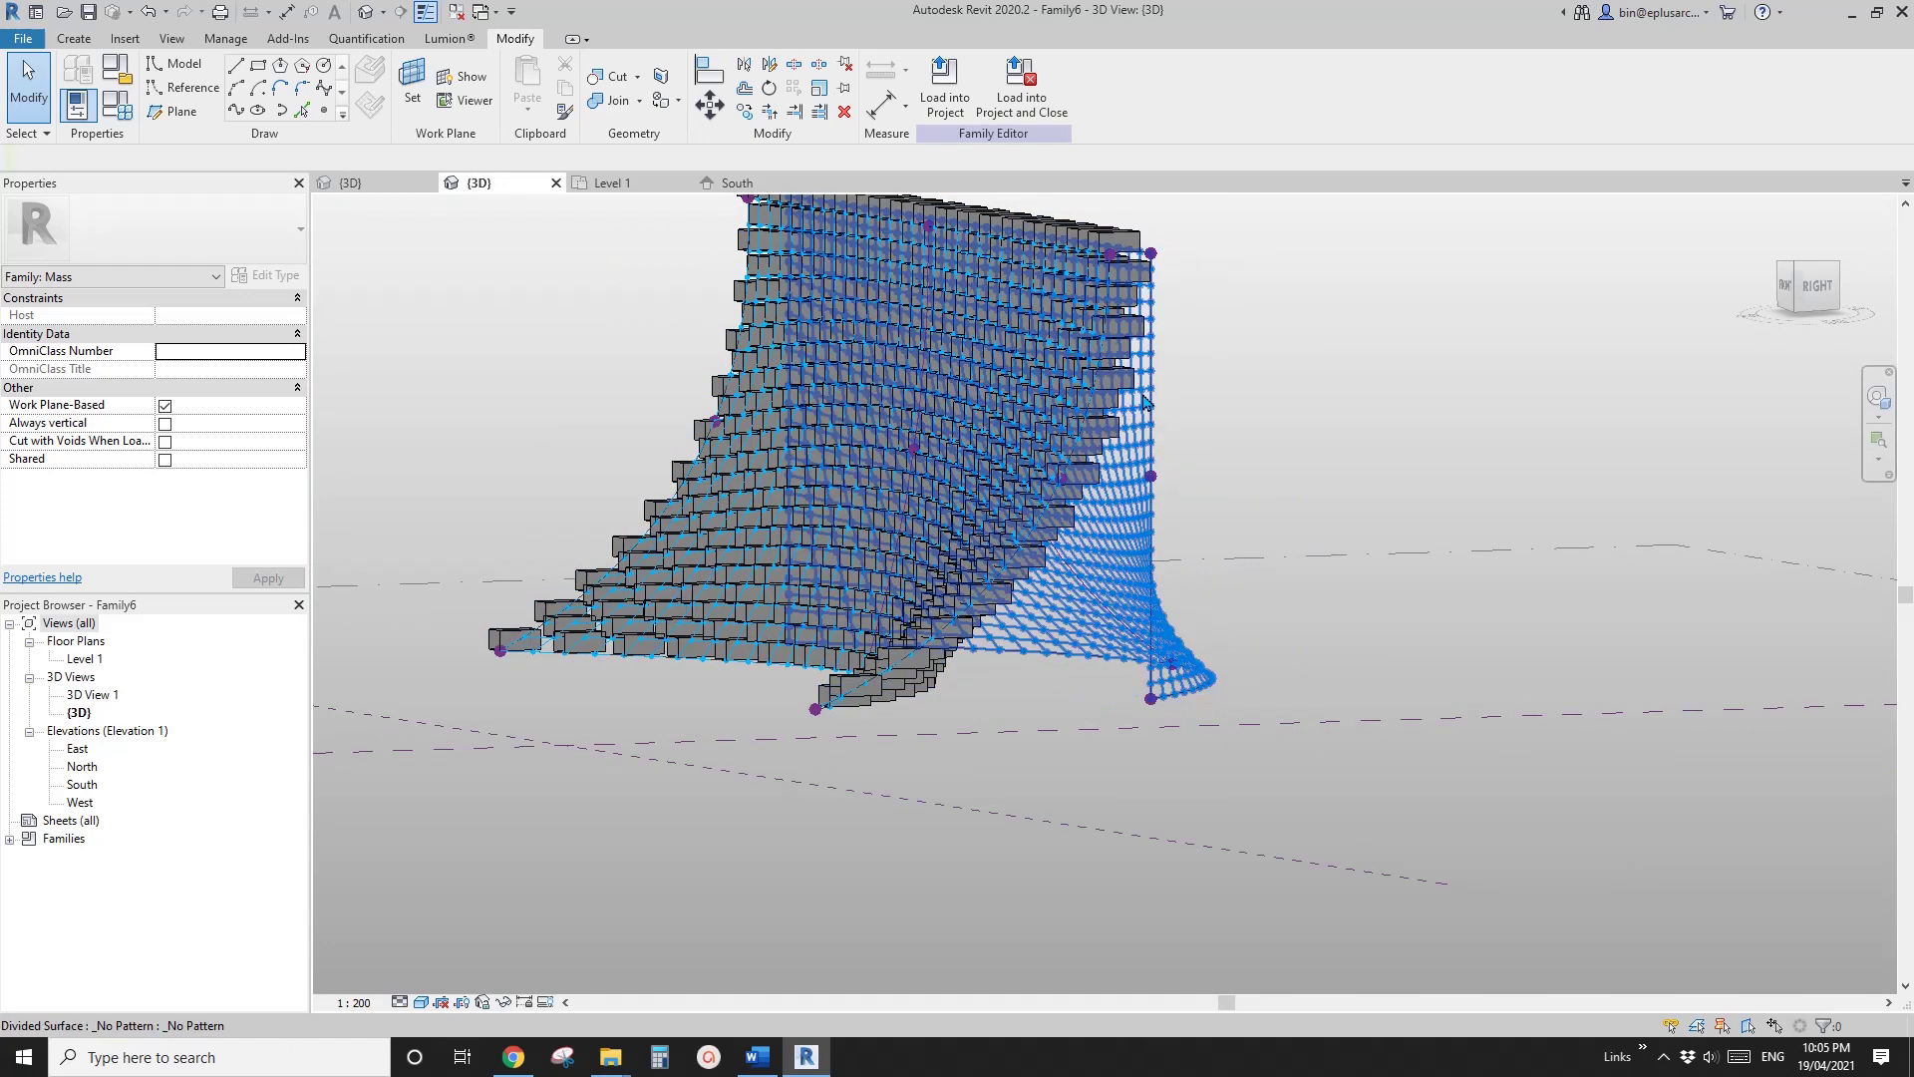
{"action": "middle_click_drag", "start_coordinate": [1144, 402], "coordinate": [1131, 395], "text": "shift"}
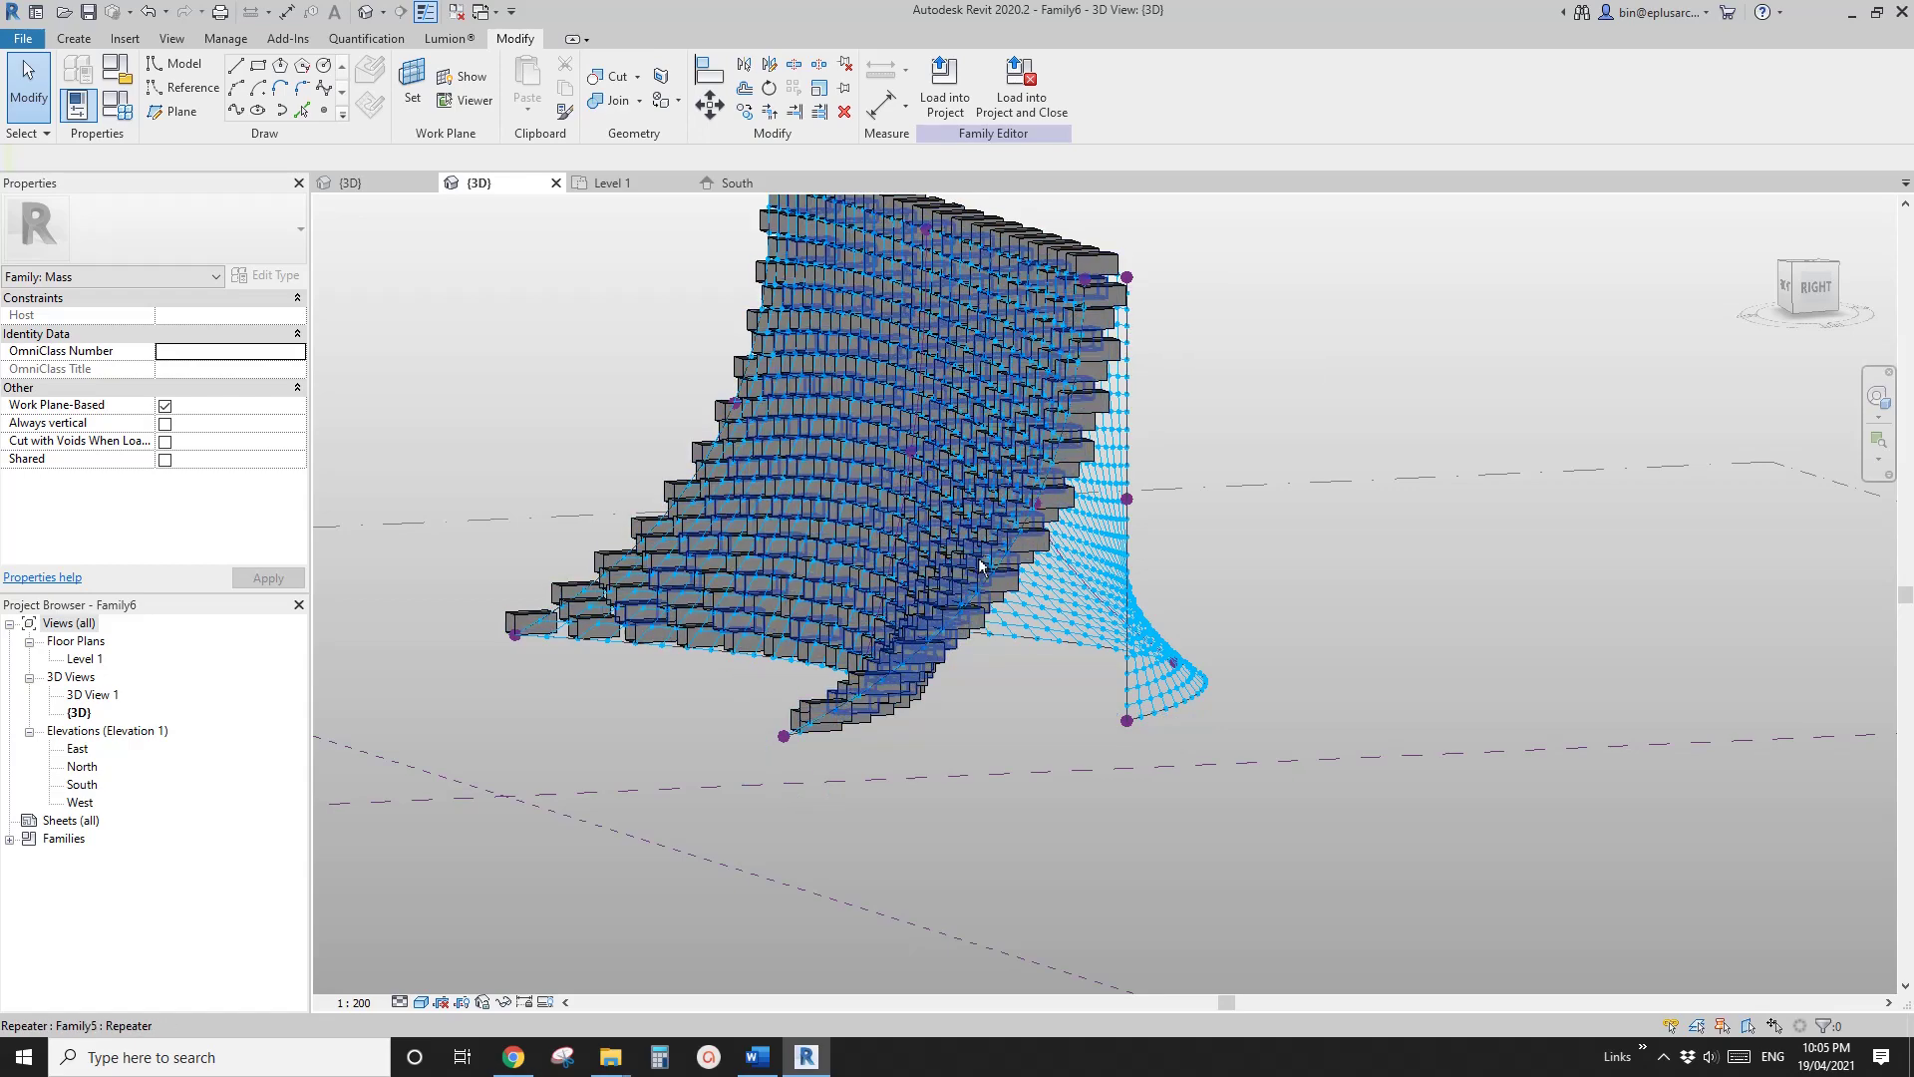
{"action": "middle_click_drag", "start_coordinate": [980, 566], "coordinate": [982, 574], "text": "shift"}
{"action": "scroll", "coordinate": [878, 762], "scroll_direction": "up", "scroll_amount": 2}
{"action": "middle_click_drag", "start_coordinate": [877, 762], "coordinate": [1081, 965], "text": "shift"}
{"action": "scroll", "coordinate": [1217, 767], "scroll_direction": "up", "scroll_amount": 3}
{"action": "scroll", "coordinate": [1196, 783], "scroll_direction": "up", "scroll_amount": 2}
{"action": "left_click", "coordinate": [1145, 695]}
{"action": "scroll", "coordinate": [1146, 690], "scroll_direction": "down", "scroll_amount": 2}
{"action": "scroll", "coordinate": [1138, 638], "scroll_direction": "down", "scroll_amount": 3}
{"action": "scroll", "coordinate": [1092, 345], "scroll_direction": "up", "scroll_amount": 2}
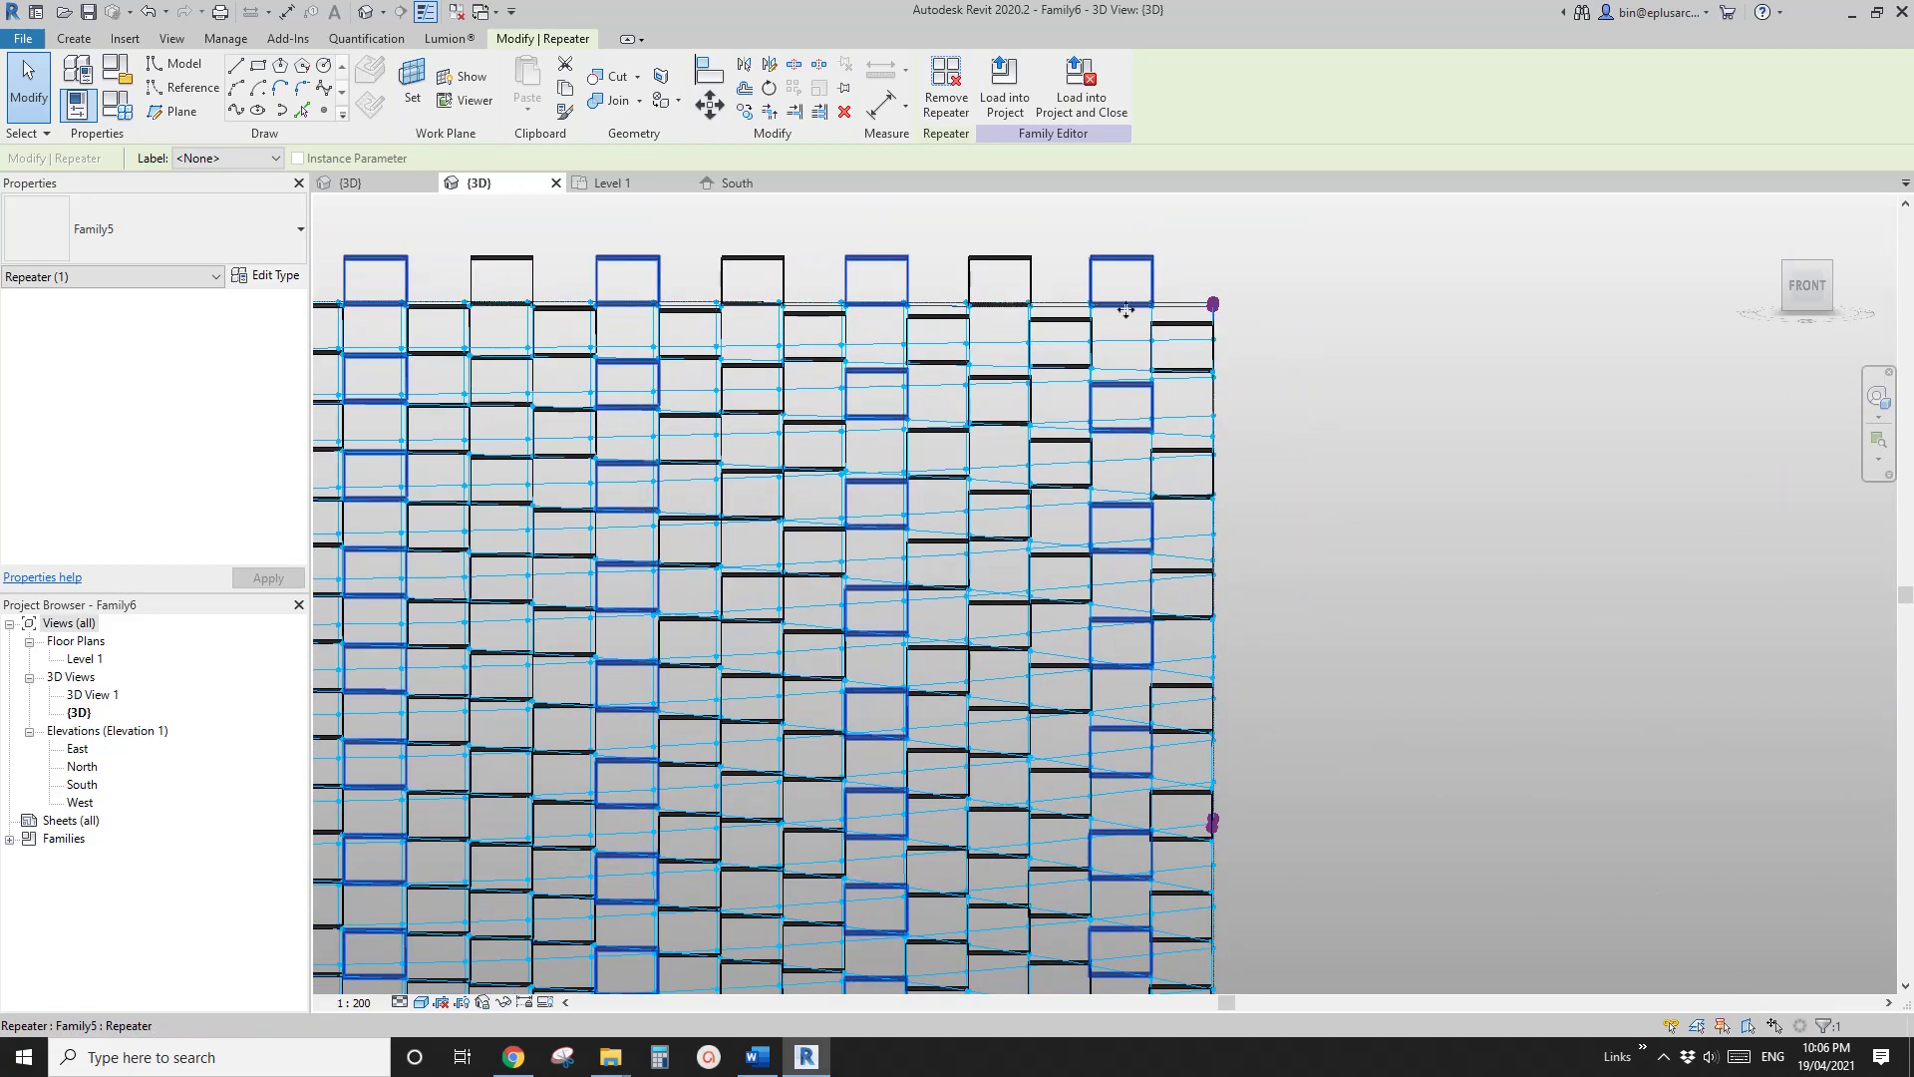
{"action": "scroll", "coordinate": [1090, 398], "scroll_direction": "down", "scroll_amount": 5}
{"action": "middle_click_drag", "start_coordinate": [1089, 398], "coordinate": [840, 561], "text": "shift"}
{"action": "key", "text": "Escape"}
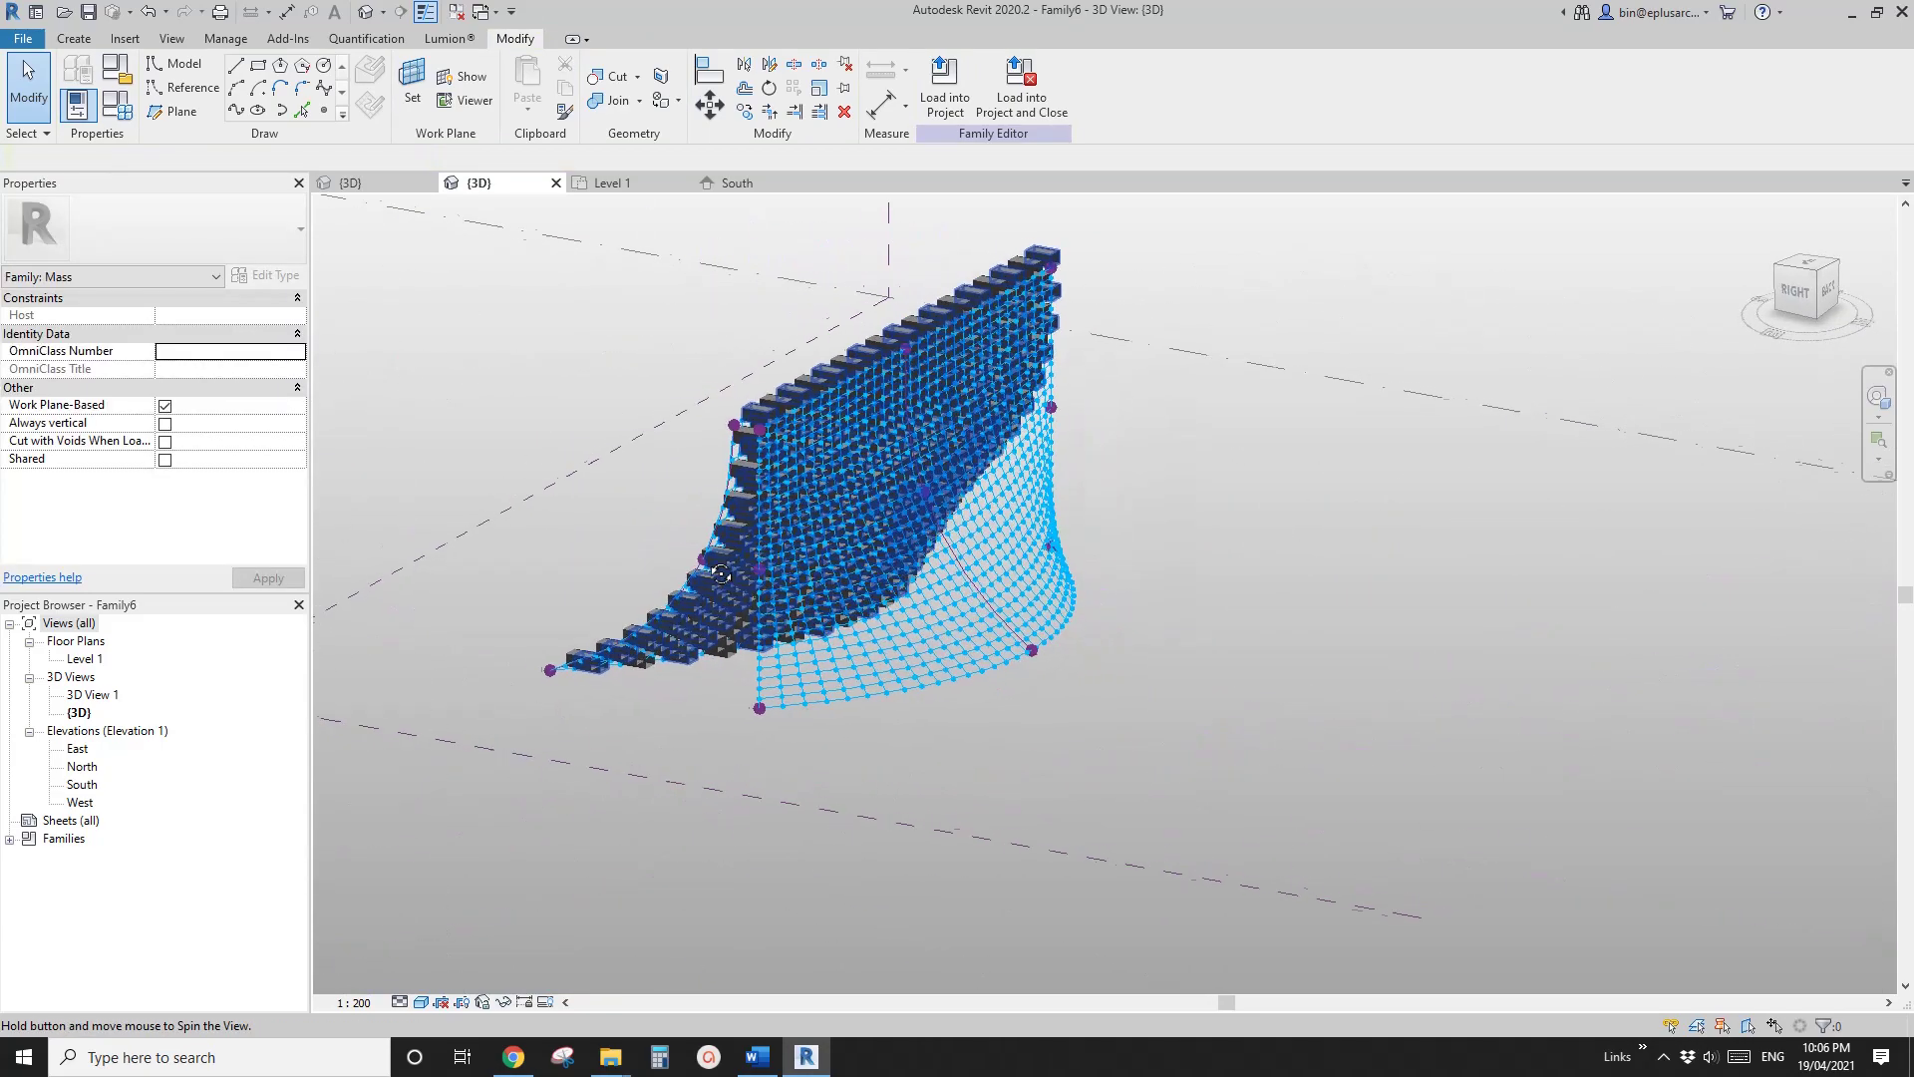
{"action": "middle_click_drag", "start_coordinate": [721, 574], "coordinate": [957, 558], "text": "shift"}
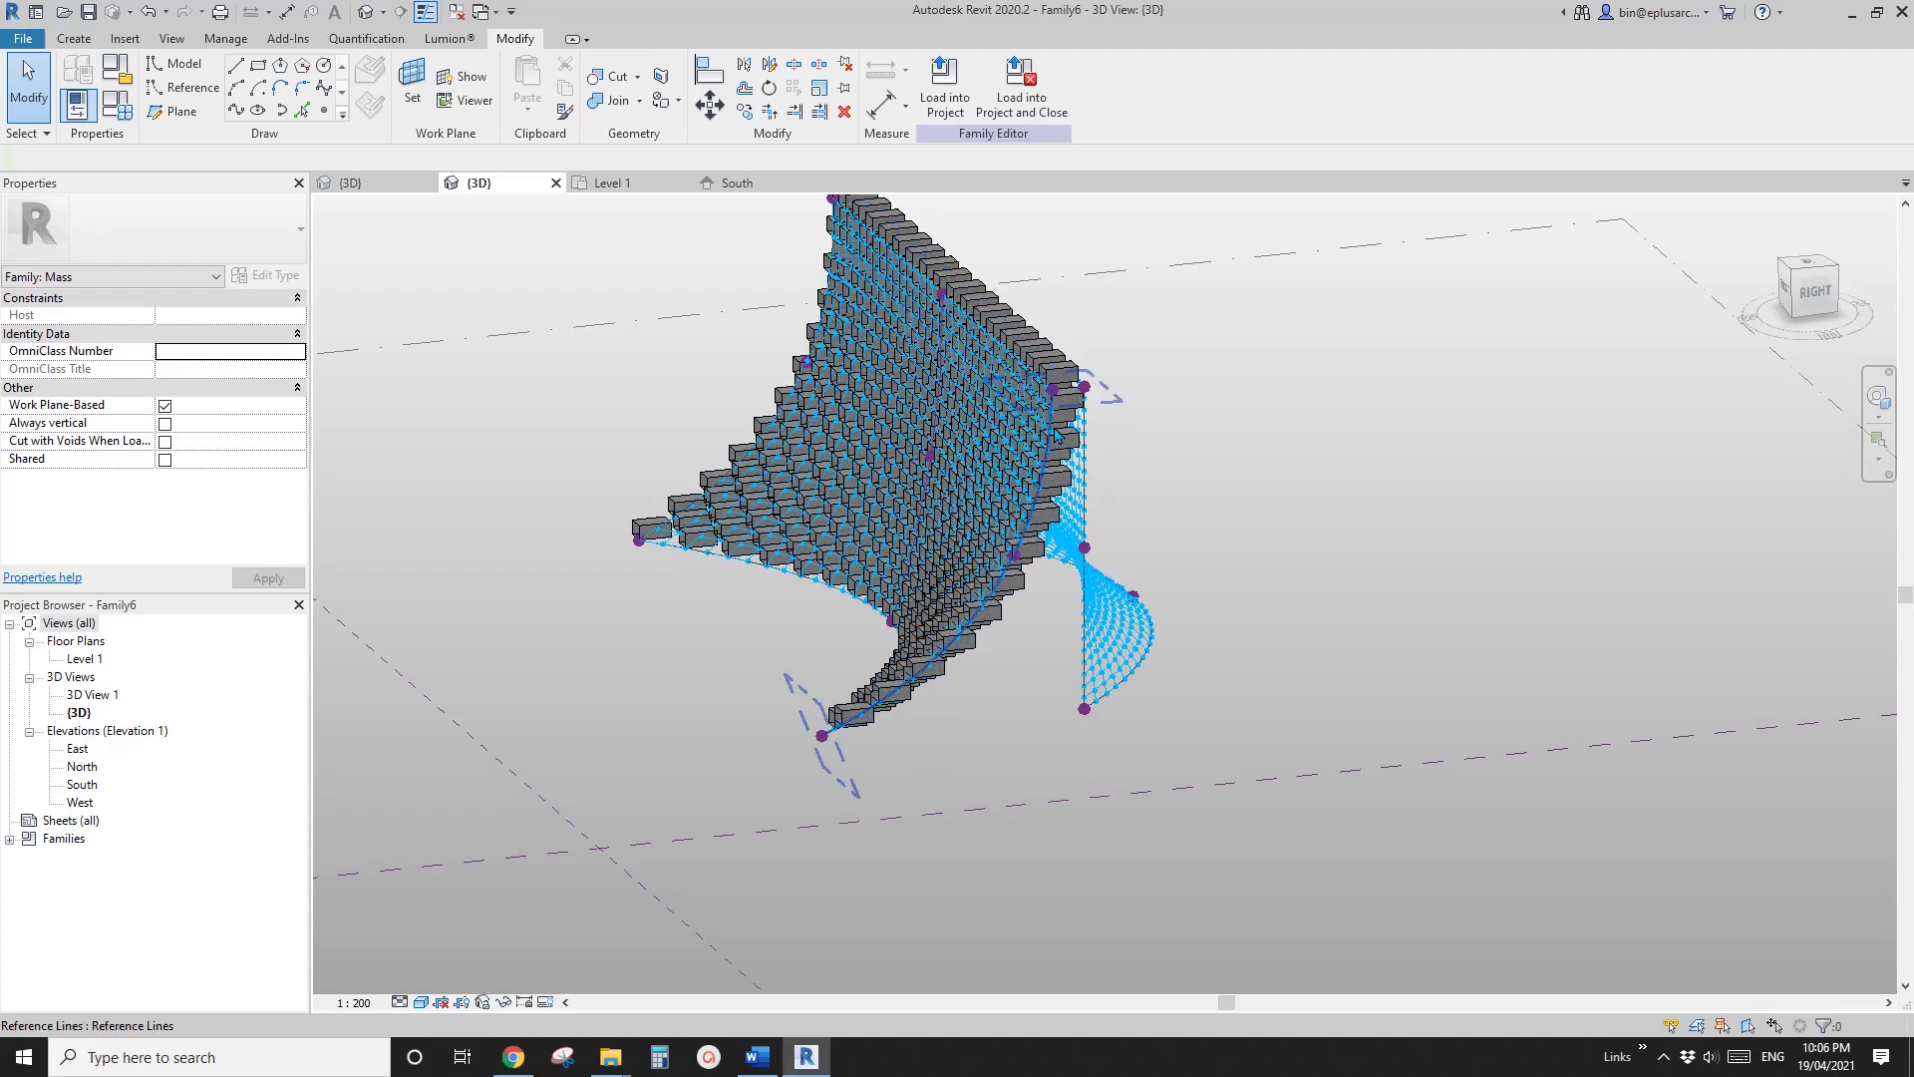
{"action": "middle_click_drag", "start_coordinate": [1058, 435], "coordinate": [658, 461], "text": "shift"}
Step: Start placing a Family5 box component with its A angle set to 270
{"action": "left_click", "coordinate": [79, 40]}
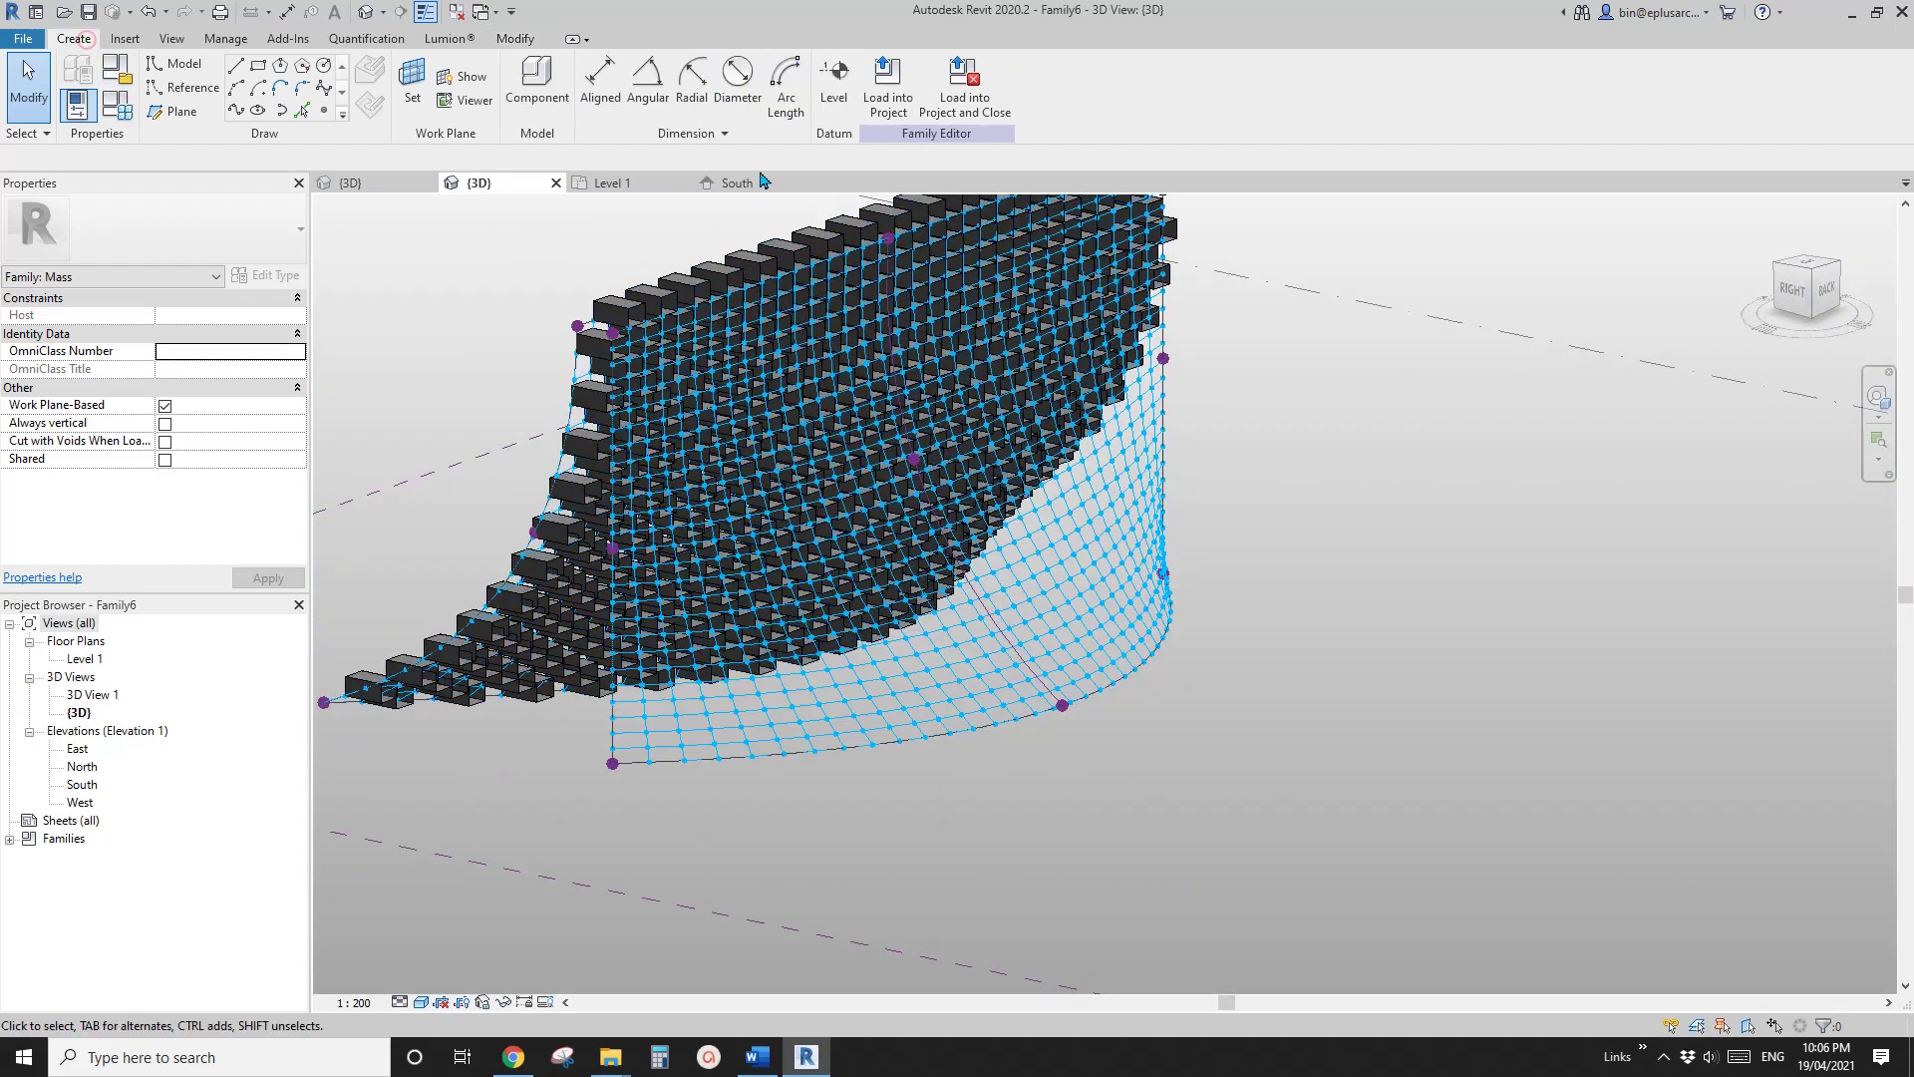
{"action": "left_click", "coordinate": [530, 85]}
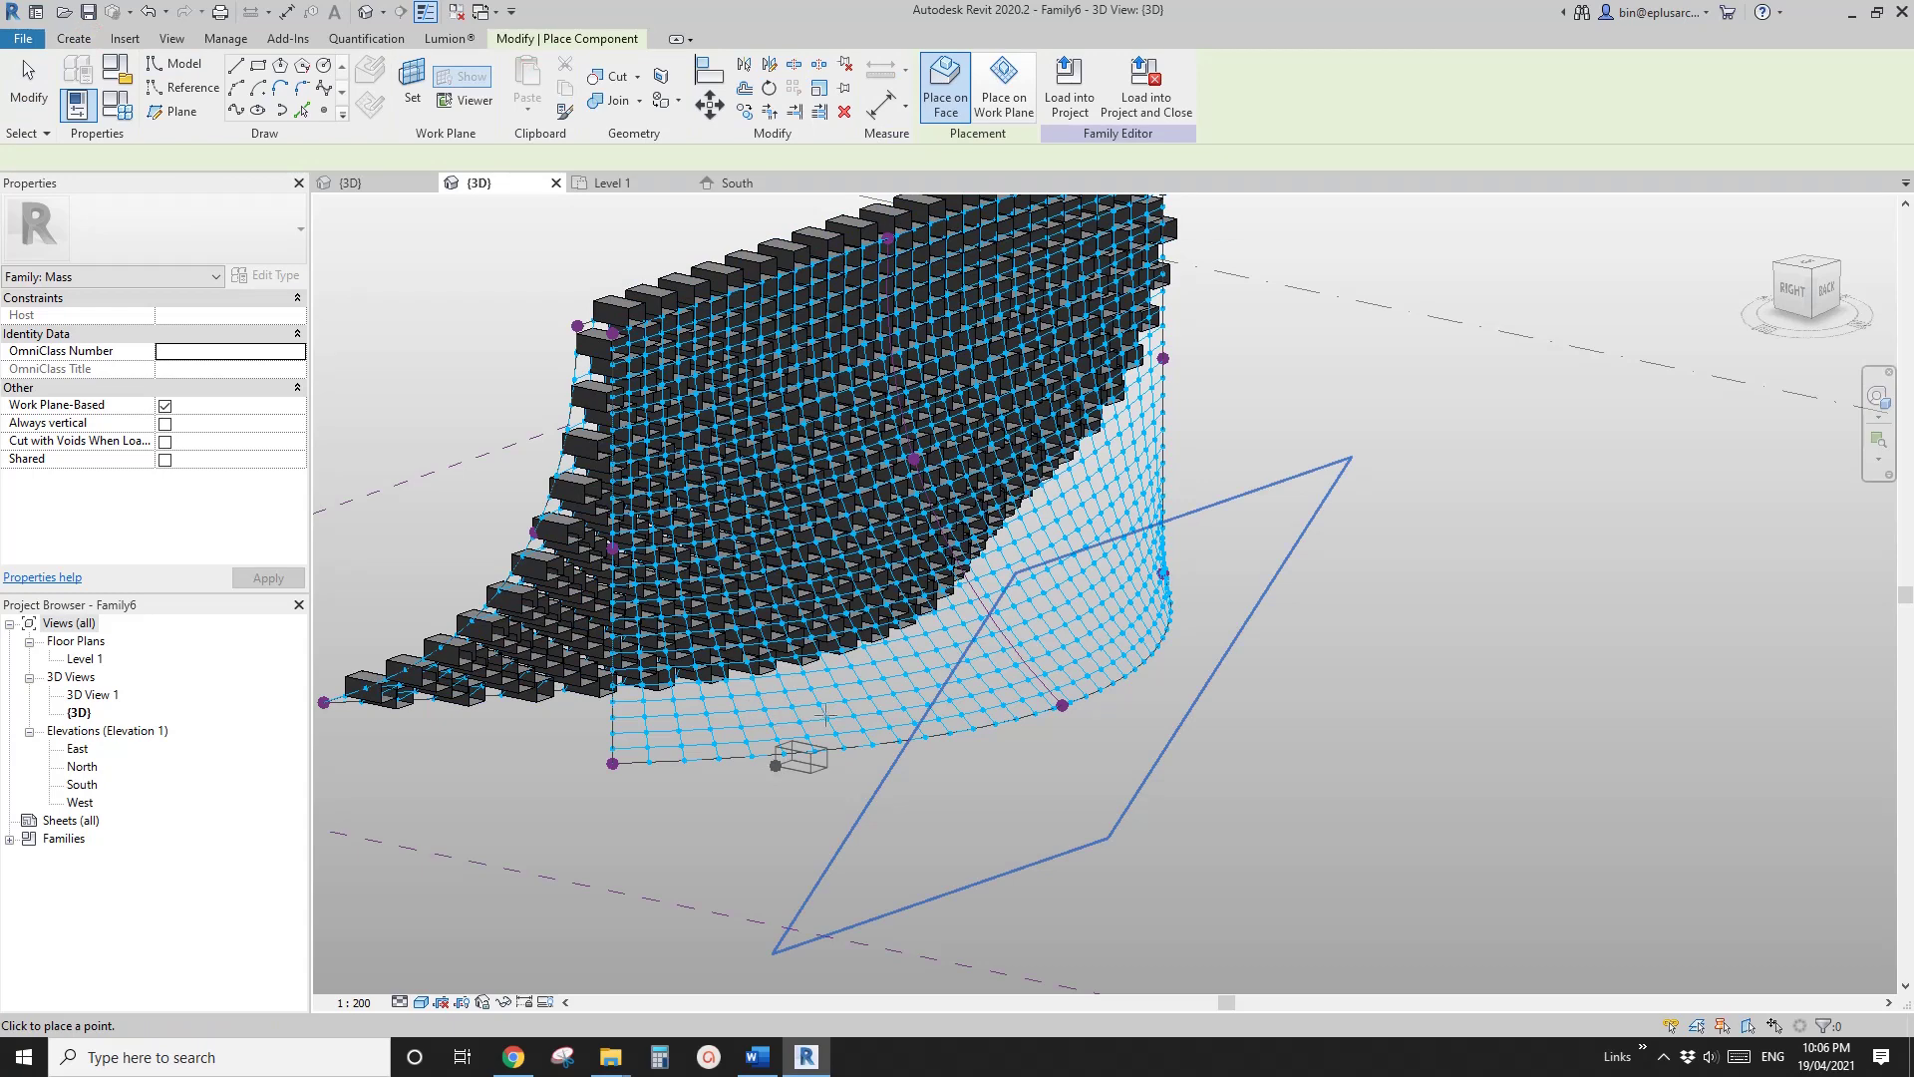
{"action": "scroll", "coordinate": [825, 714], "scroll_direction": "up", "scroll_amount": 6}
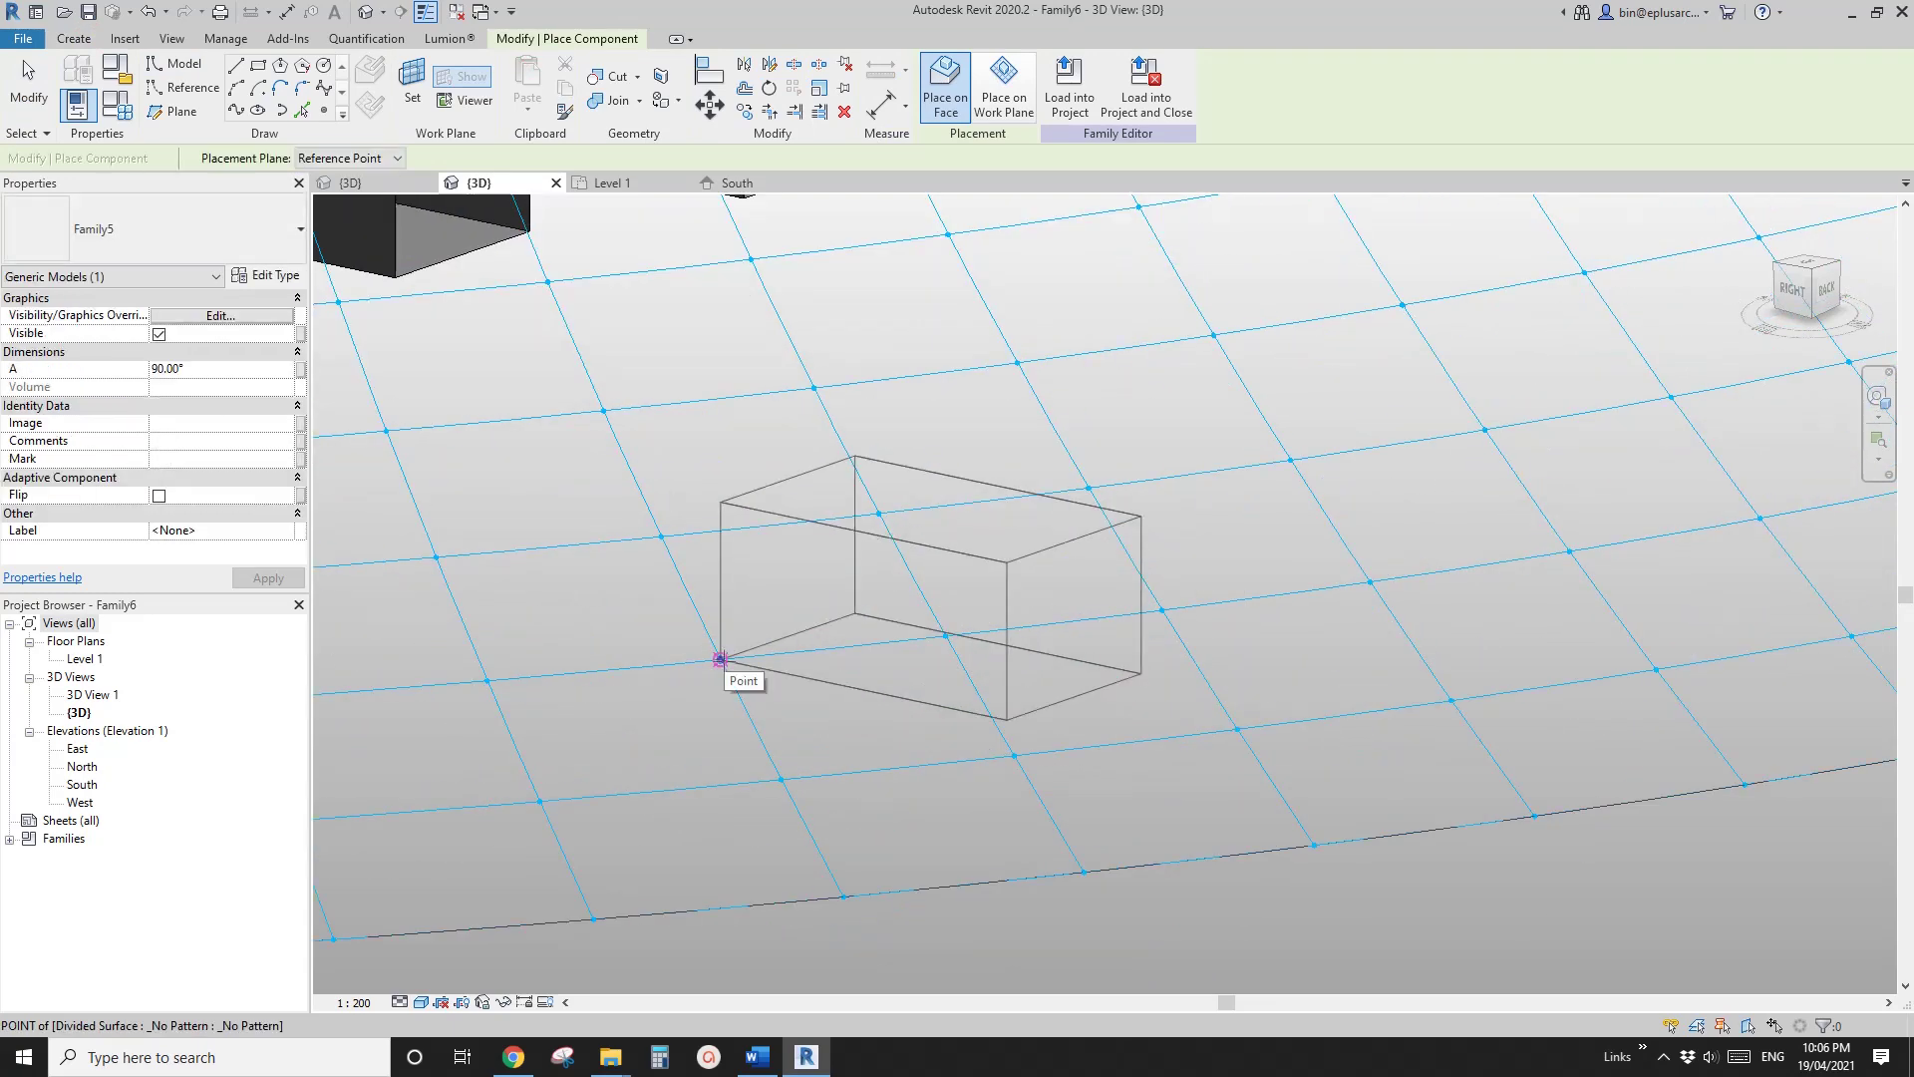
{"action": "left_click", "coordinate": [258, 370]}
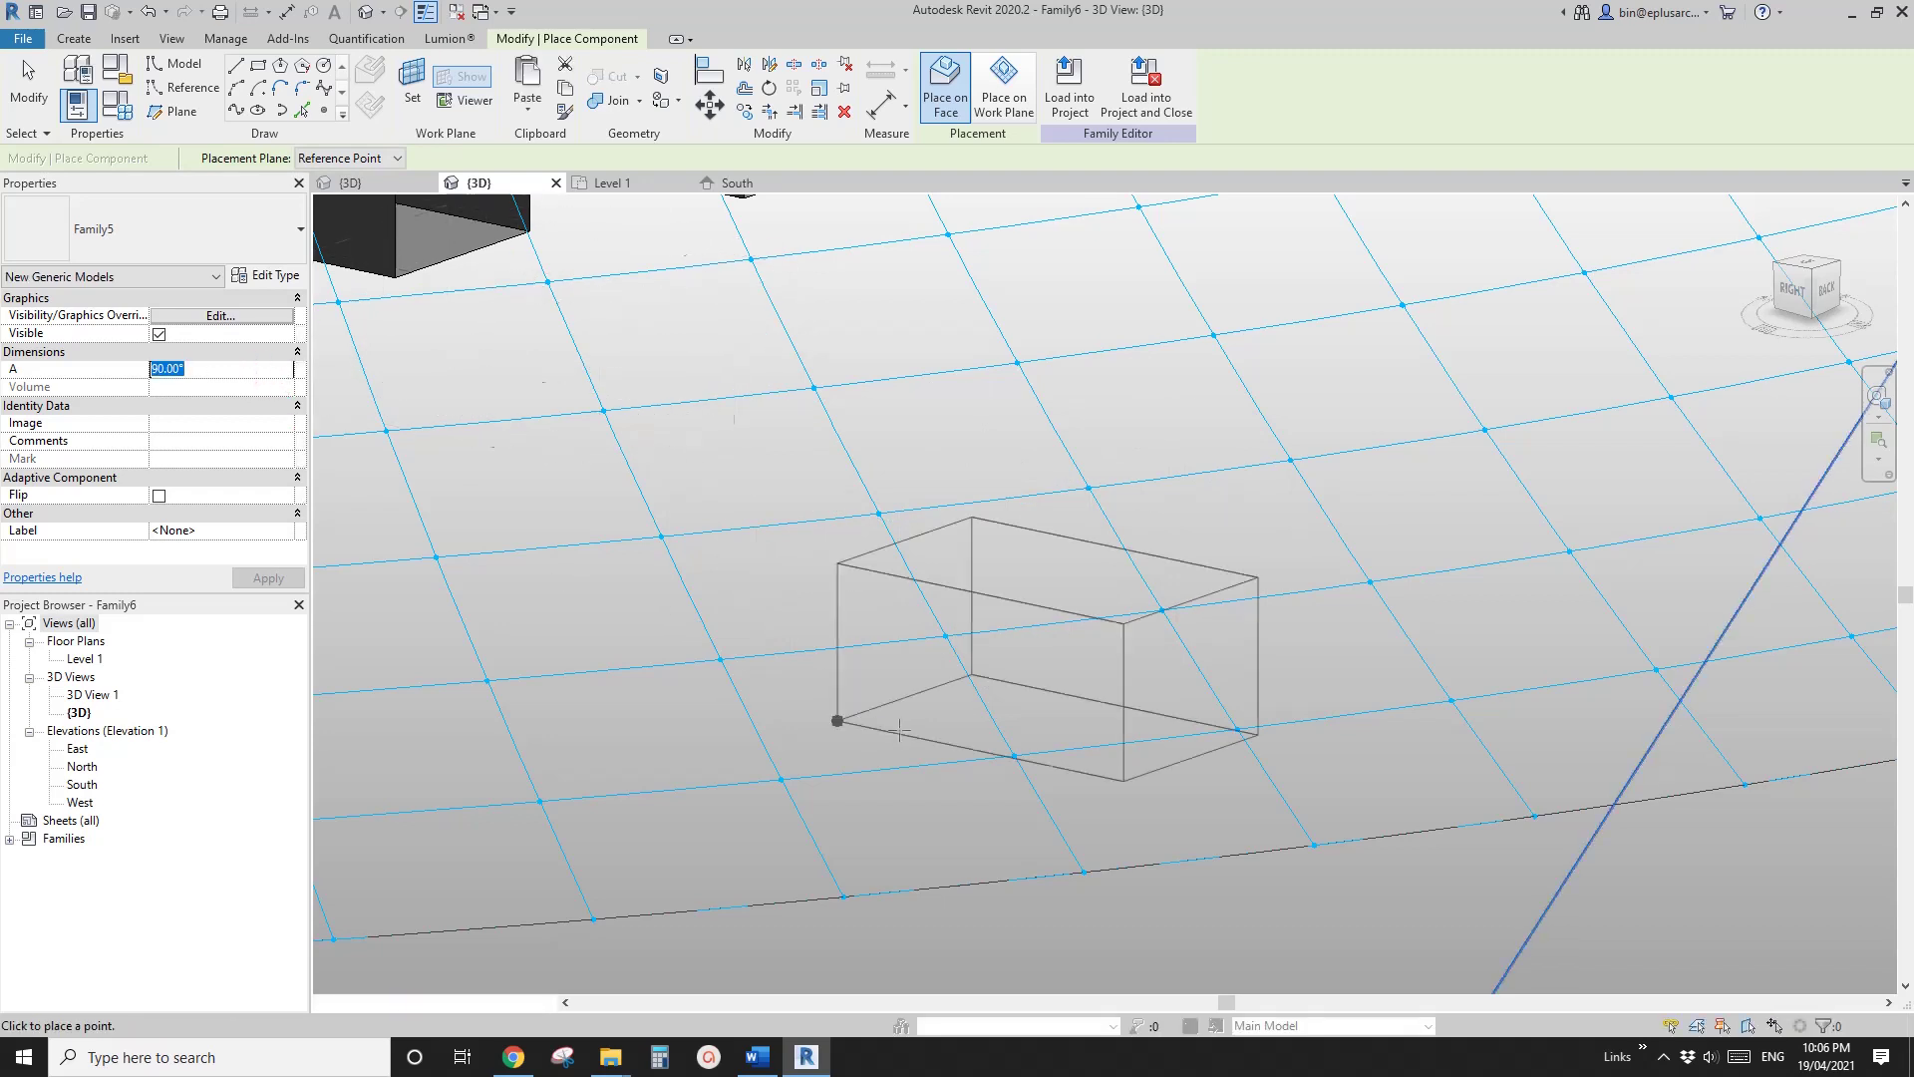
{"action": "left_click", "coordinate": [252, 371]}
{"action": "type", "text": "27"}
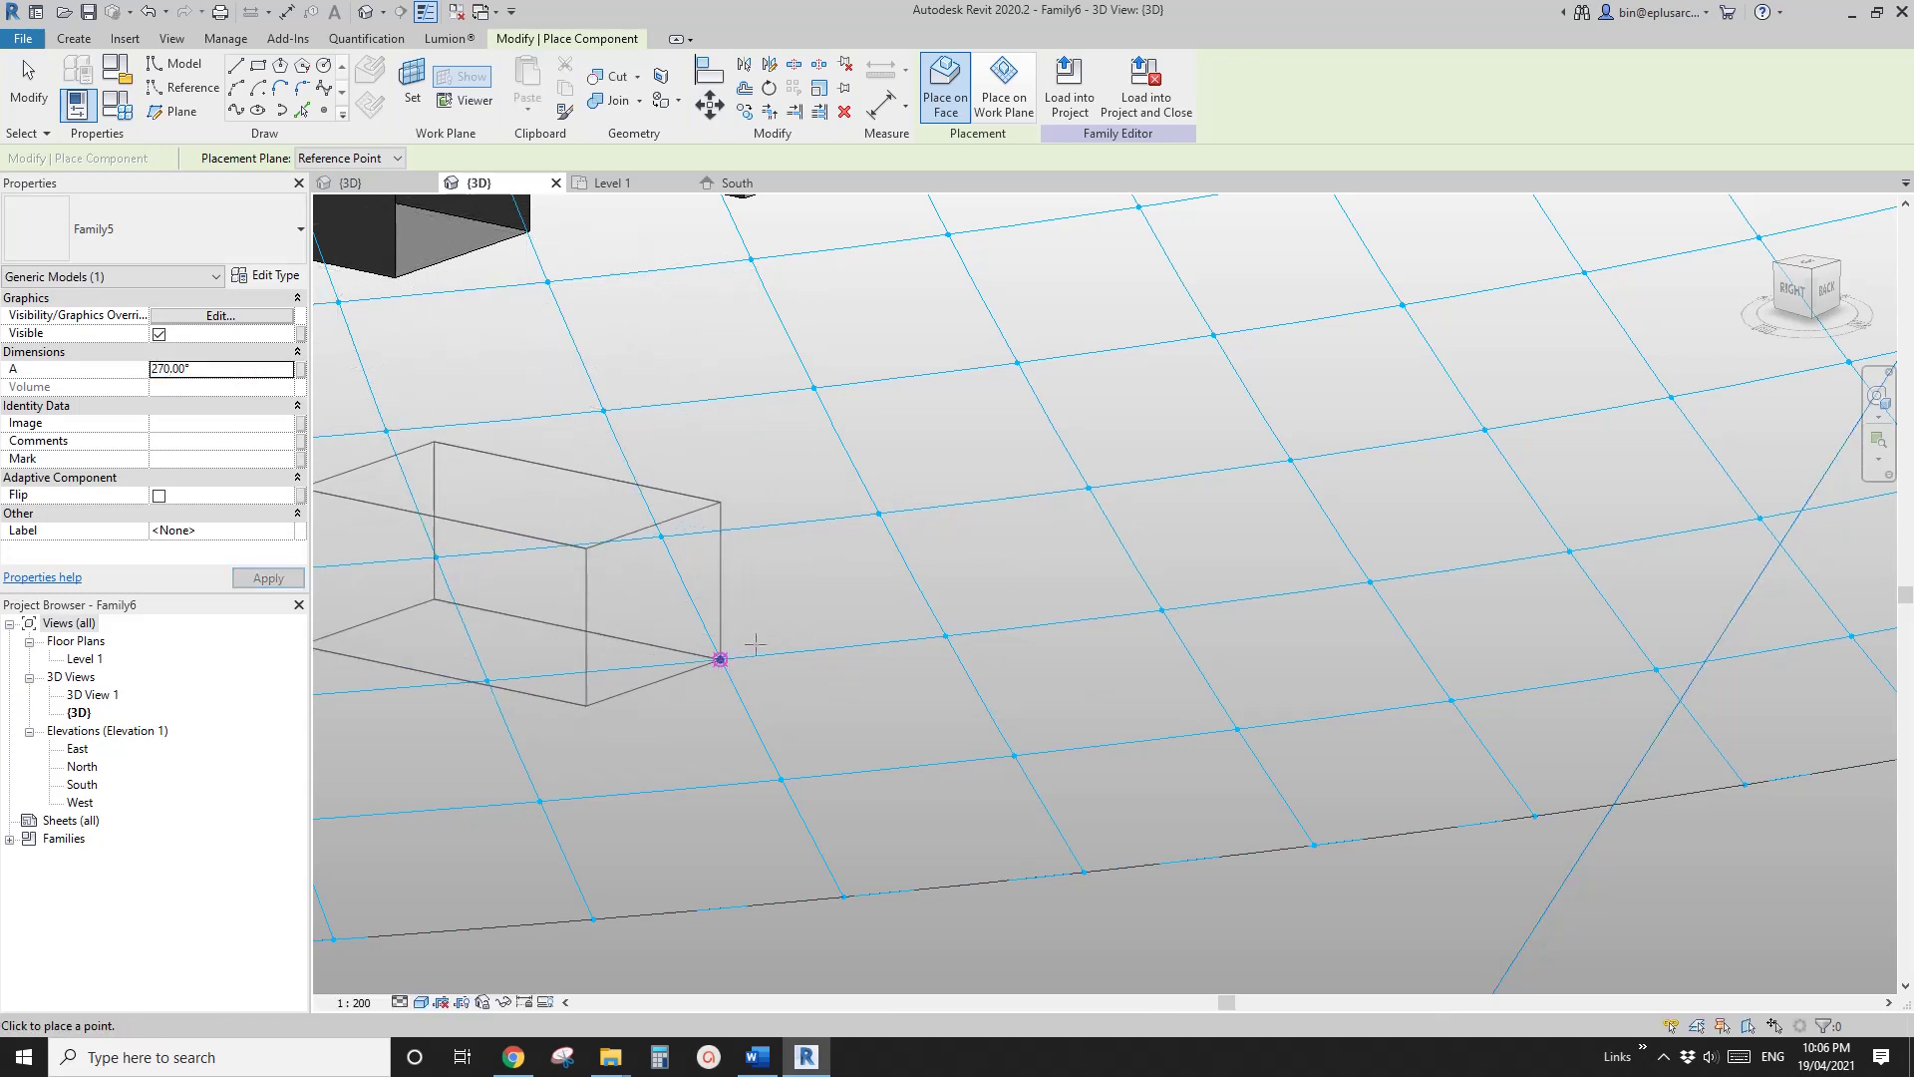
{"action": "scroll", "coordinate": [755, 645], "scroll_direction": "down", "scroll_amount": 5}
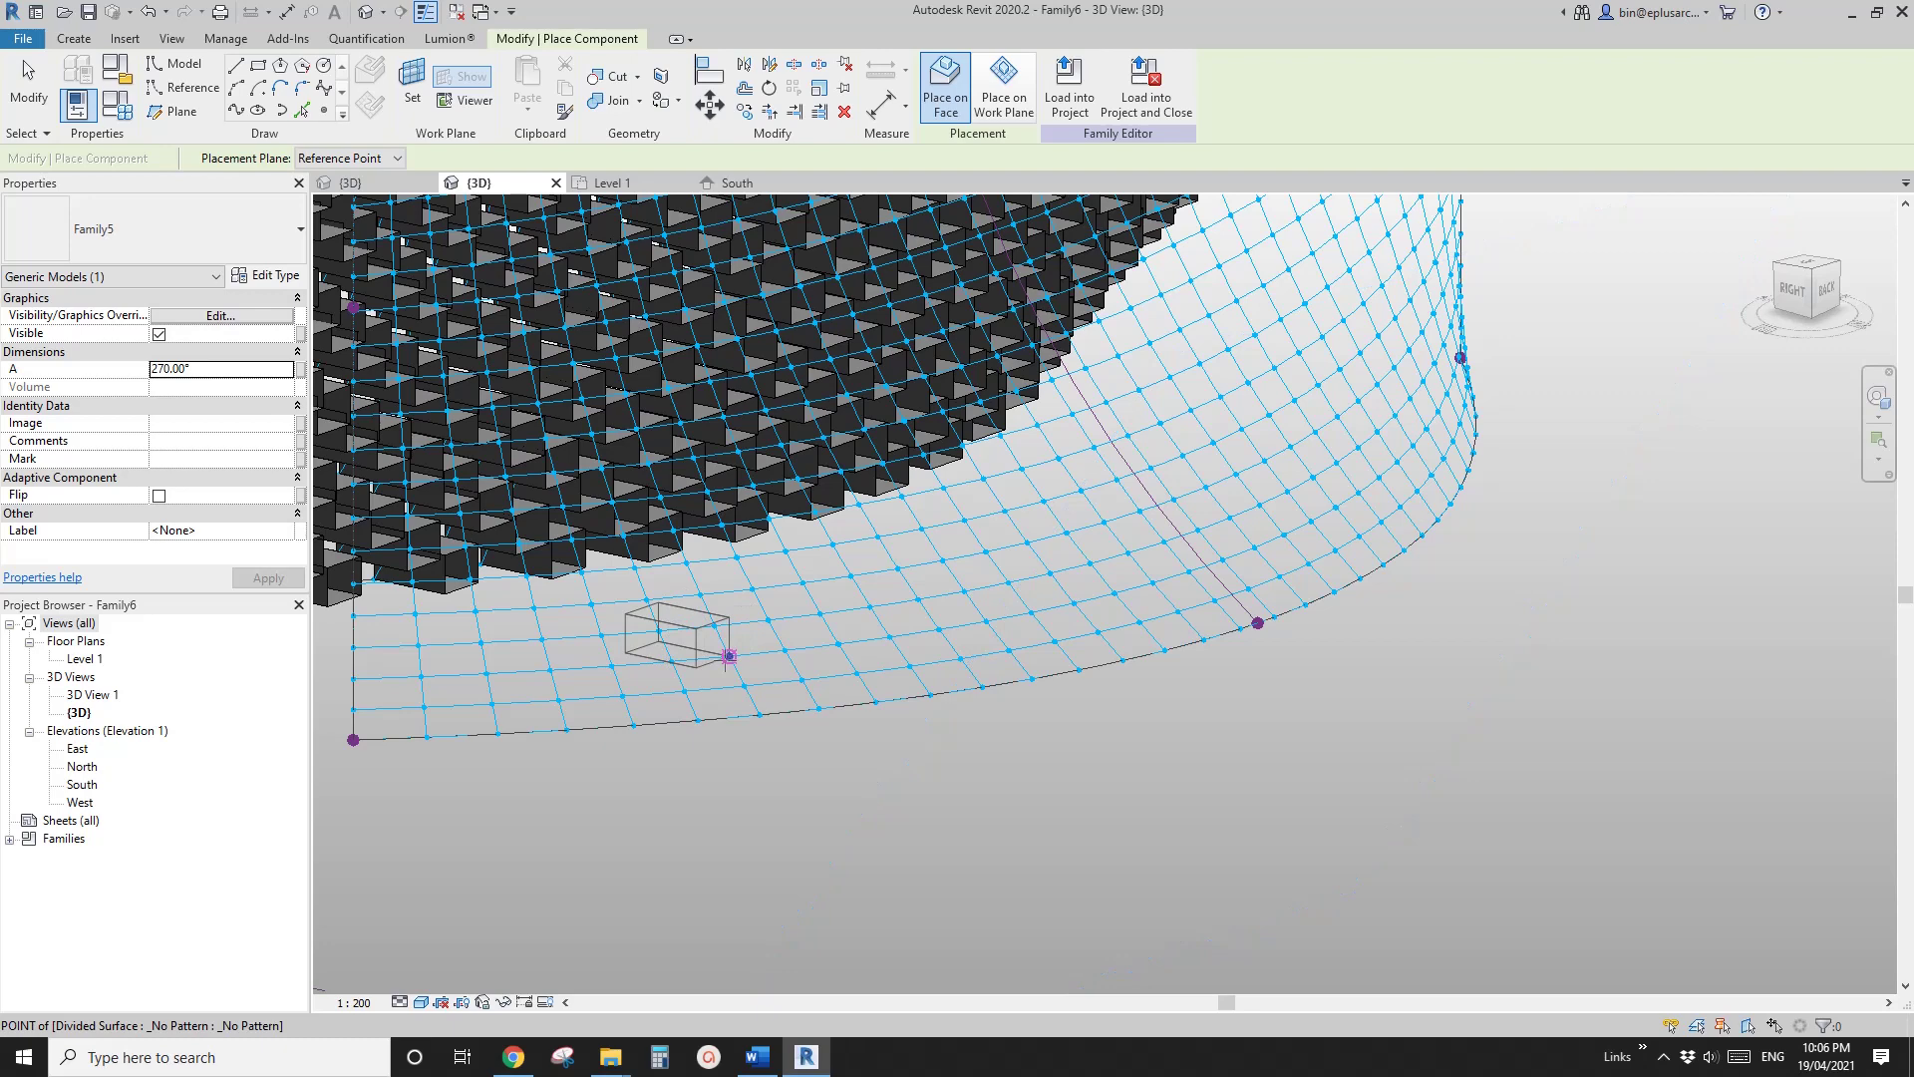
Step: Place four 270°-rotated boxes in a staggered group on the bare lower surface nodes
{"action": "left_click", "coordinate": [729, 656]}
{"action": "scroll", "coordinate": [771, 650], "scroll_direction": "up", "scroll_amount": 3}
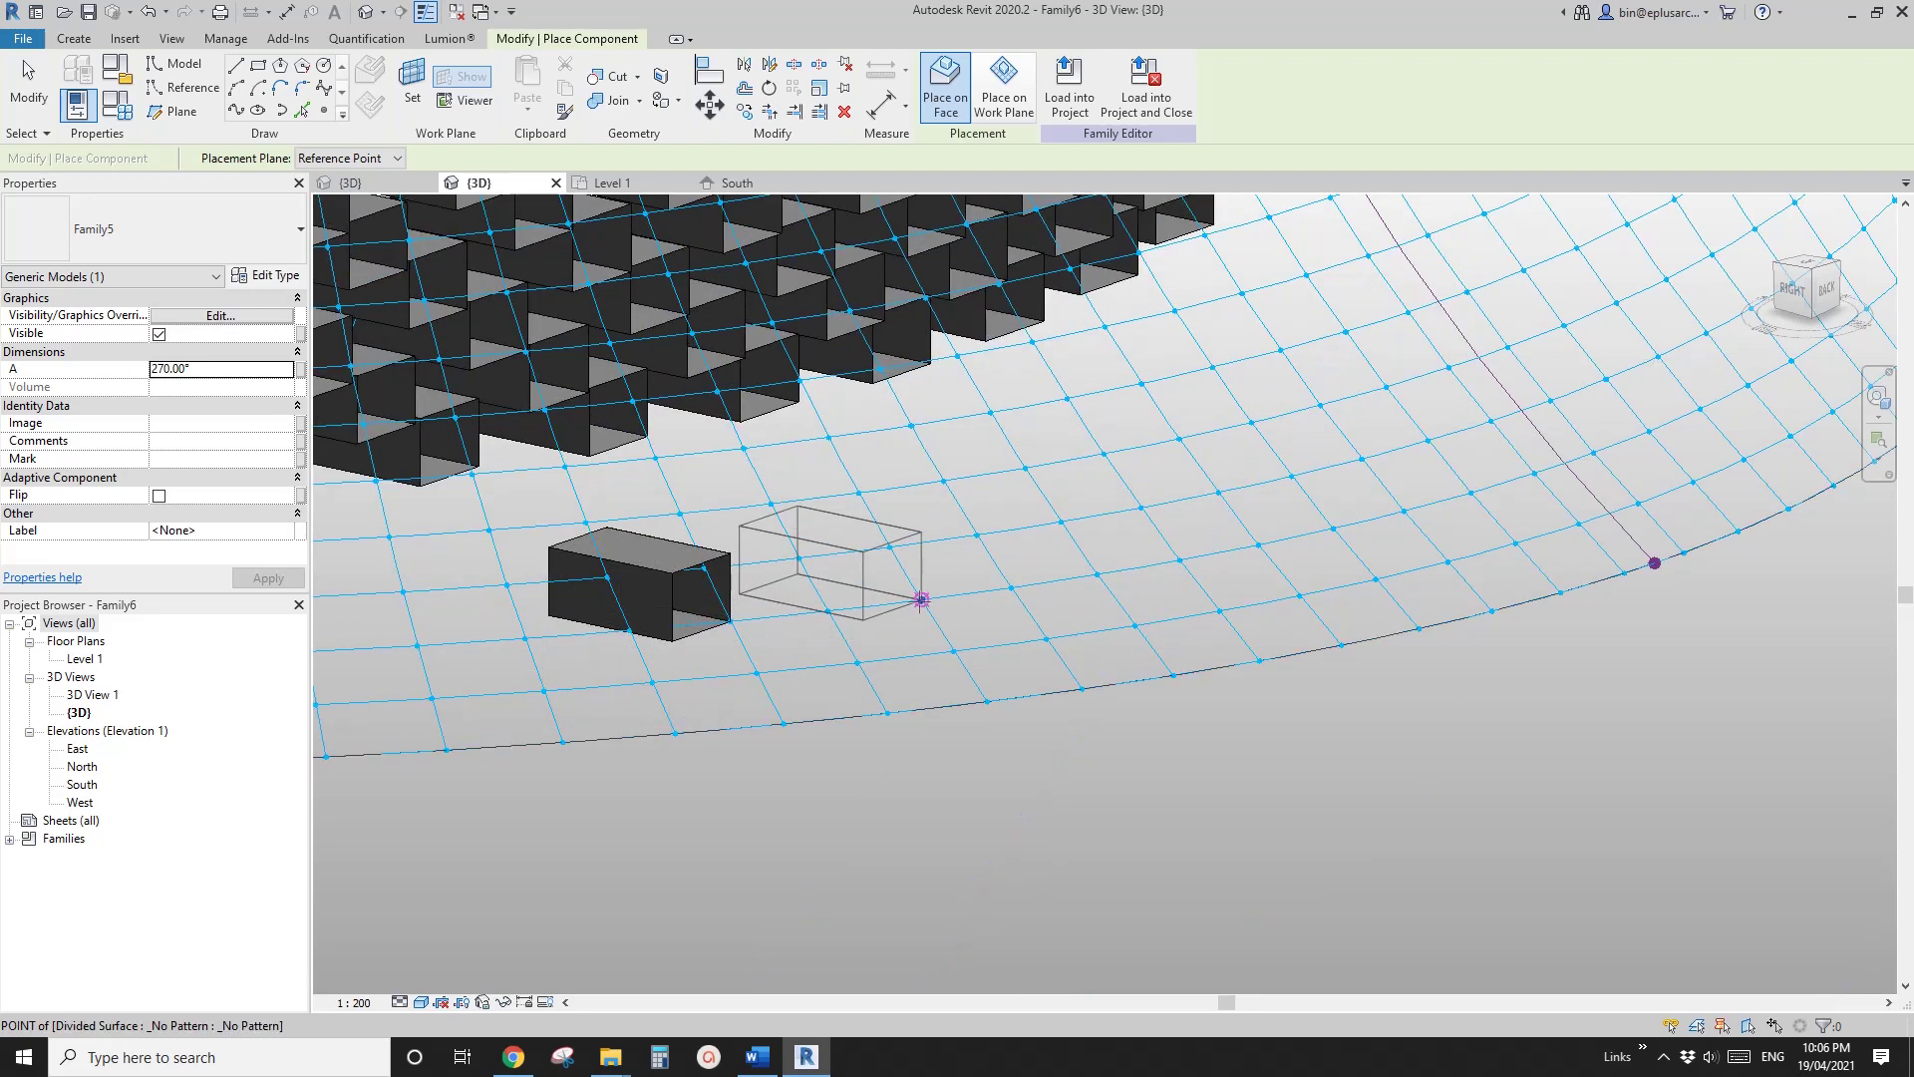
{"action": "left_click", "coordinate": [920, 599]}
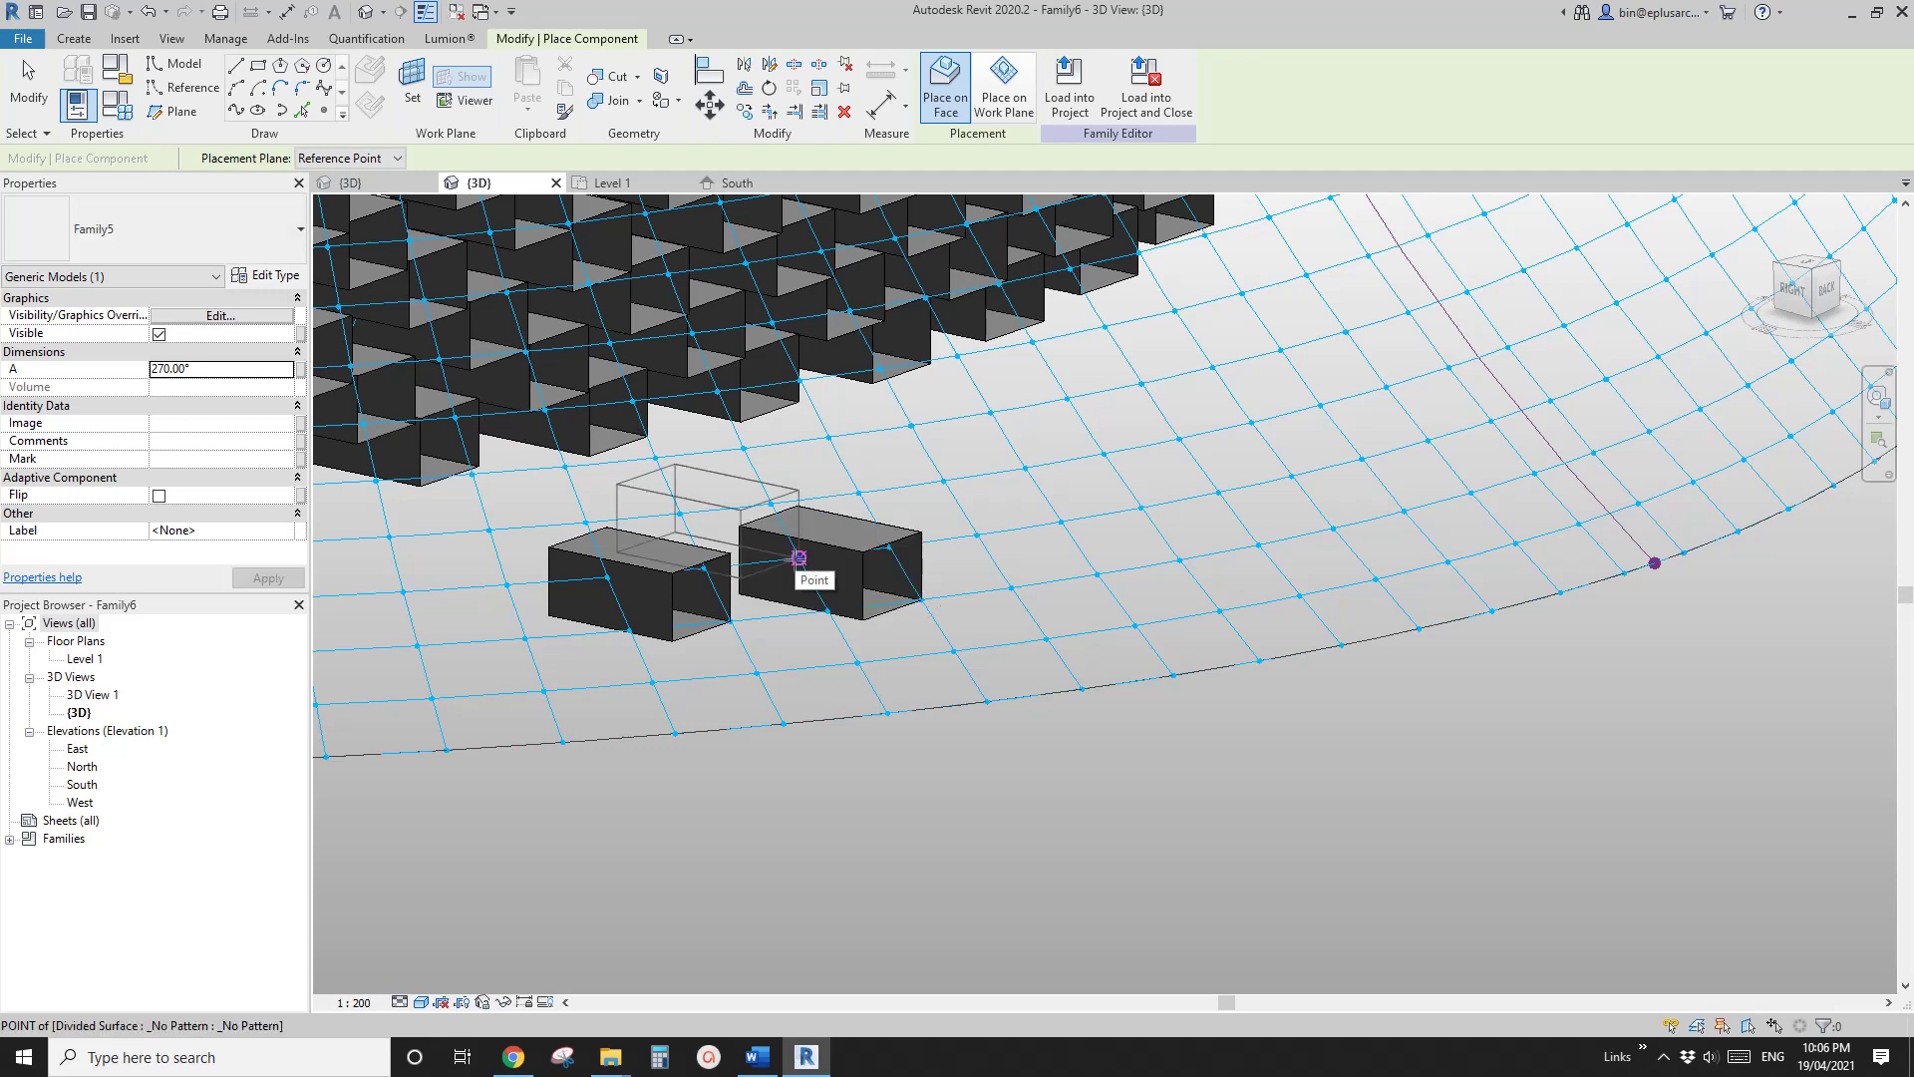
{"action": "left_click", "coordinate": [799, 557]}
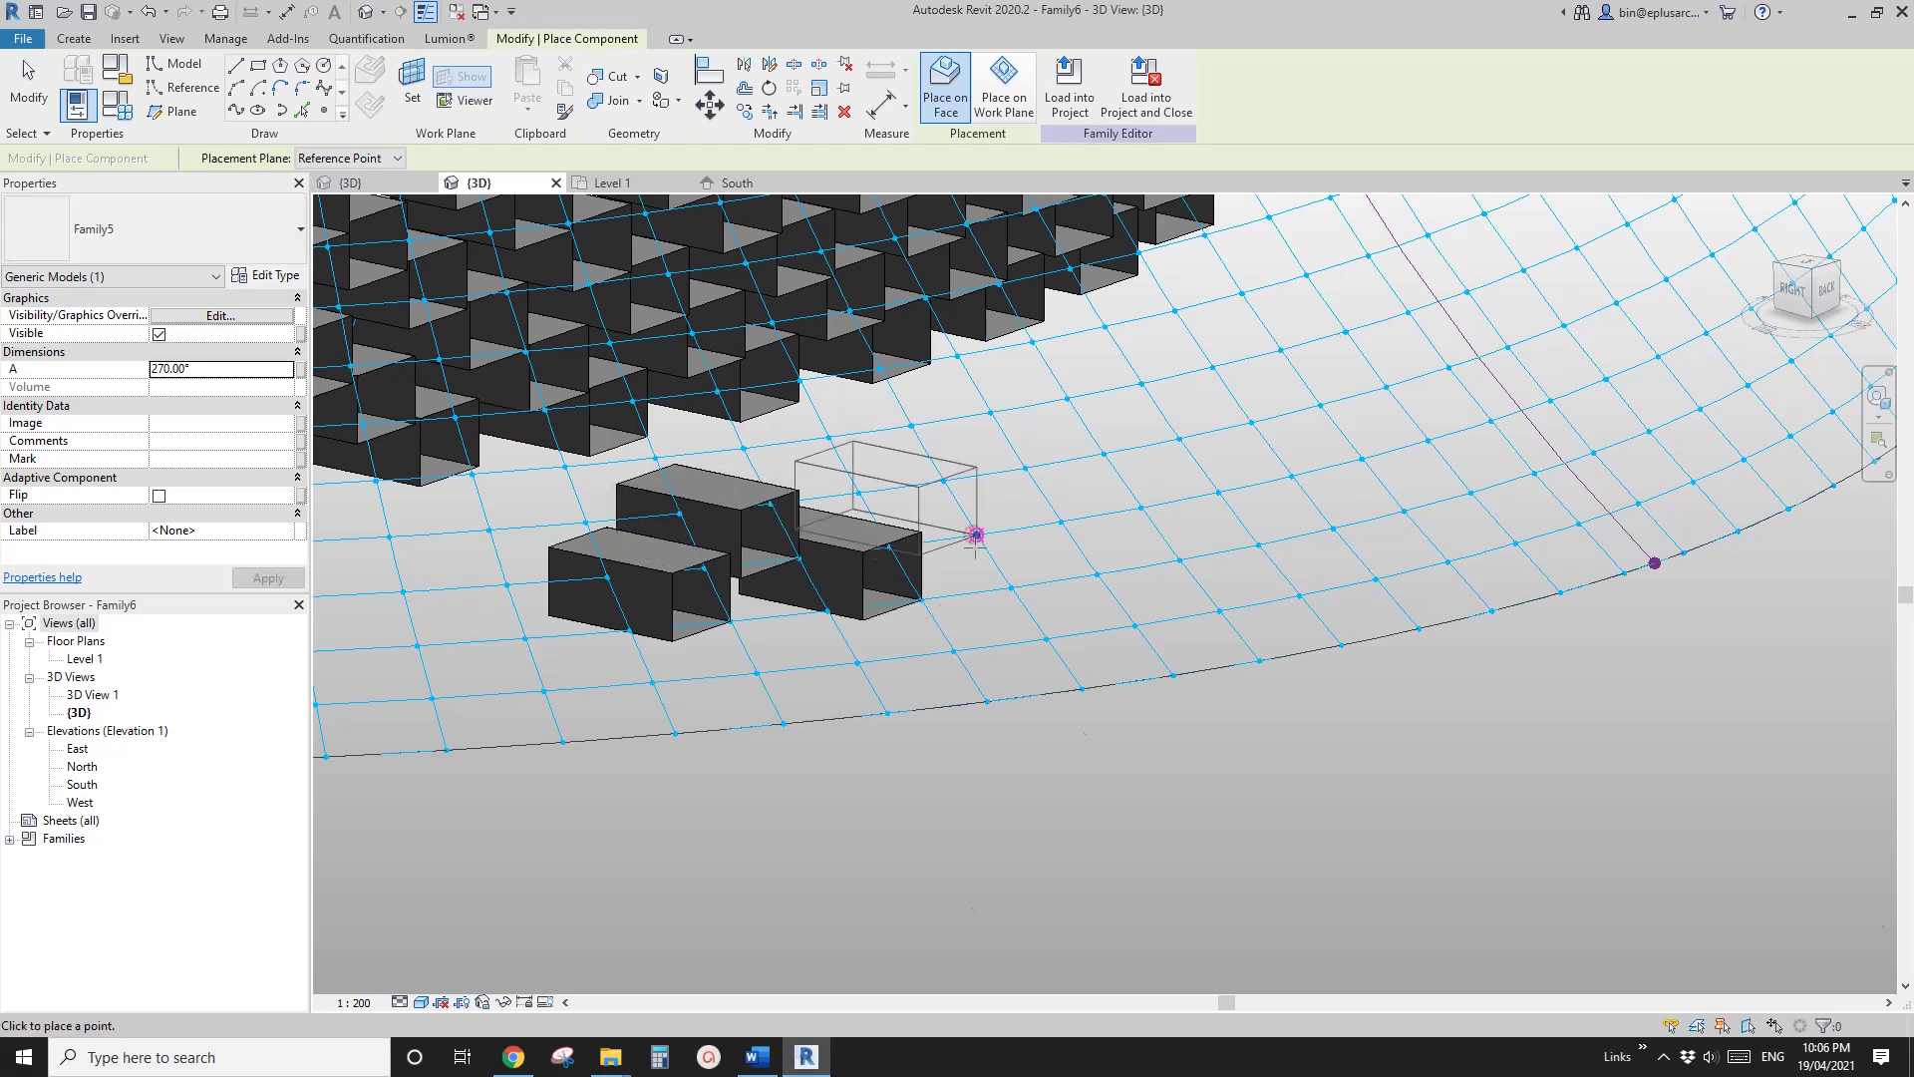
{"action": "left_click", "coordinate": [975, 536]}
{"action": "key", "text": "Escape"}
{"action": "key", "text": "Escape"}
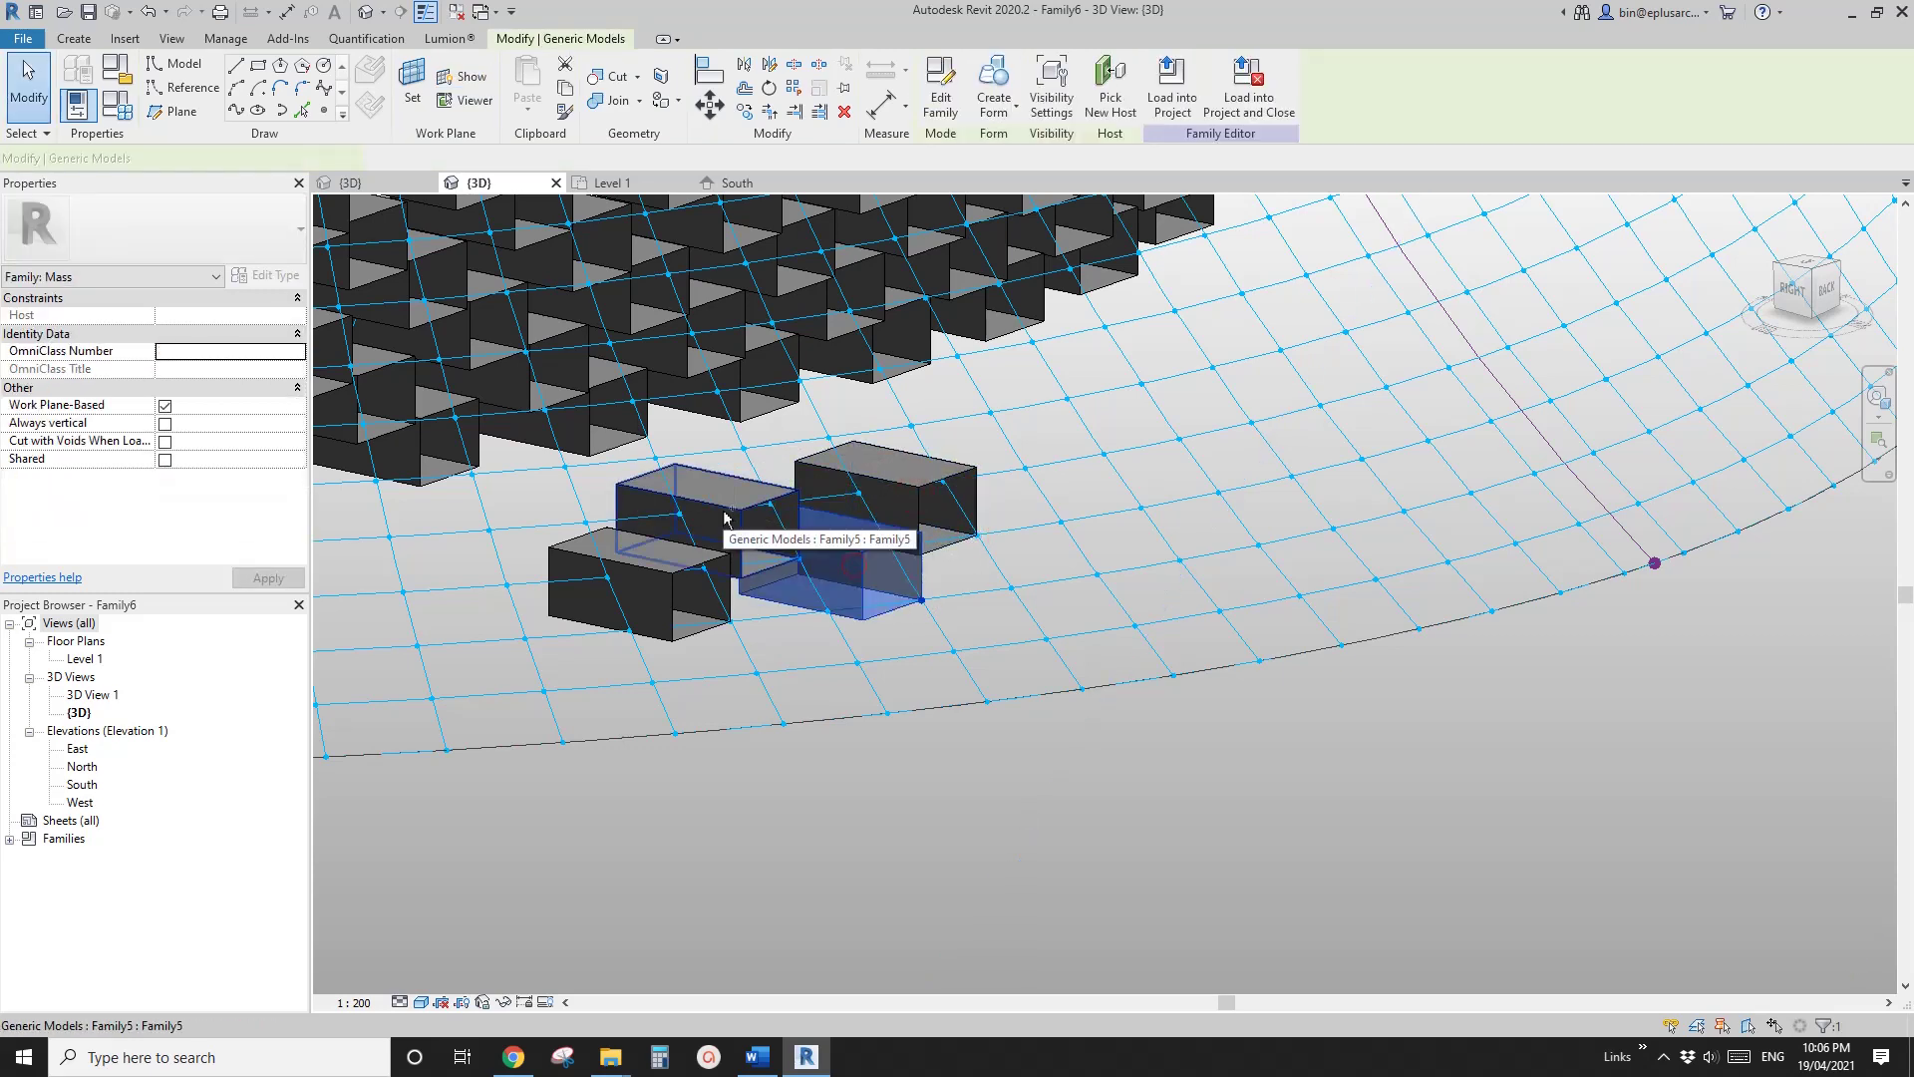
Step: Select the four new 270° boxes on the lower band together
{"action": "left_click", "coordinate": [725, 517]}
{"action": "left_click", "coordinate": [885, 489], "text": "ctrl"}
{"action": "left_click", "coordinate": [638, 586], "text": "ctrl"}
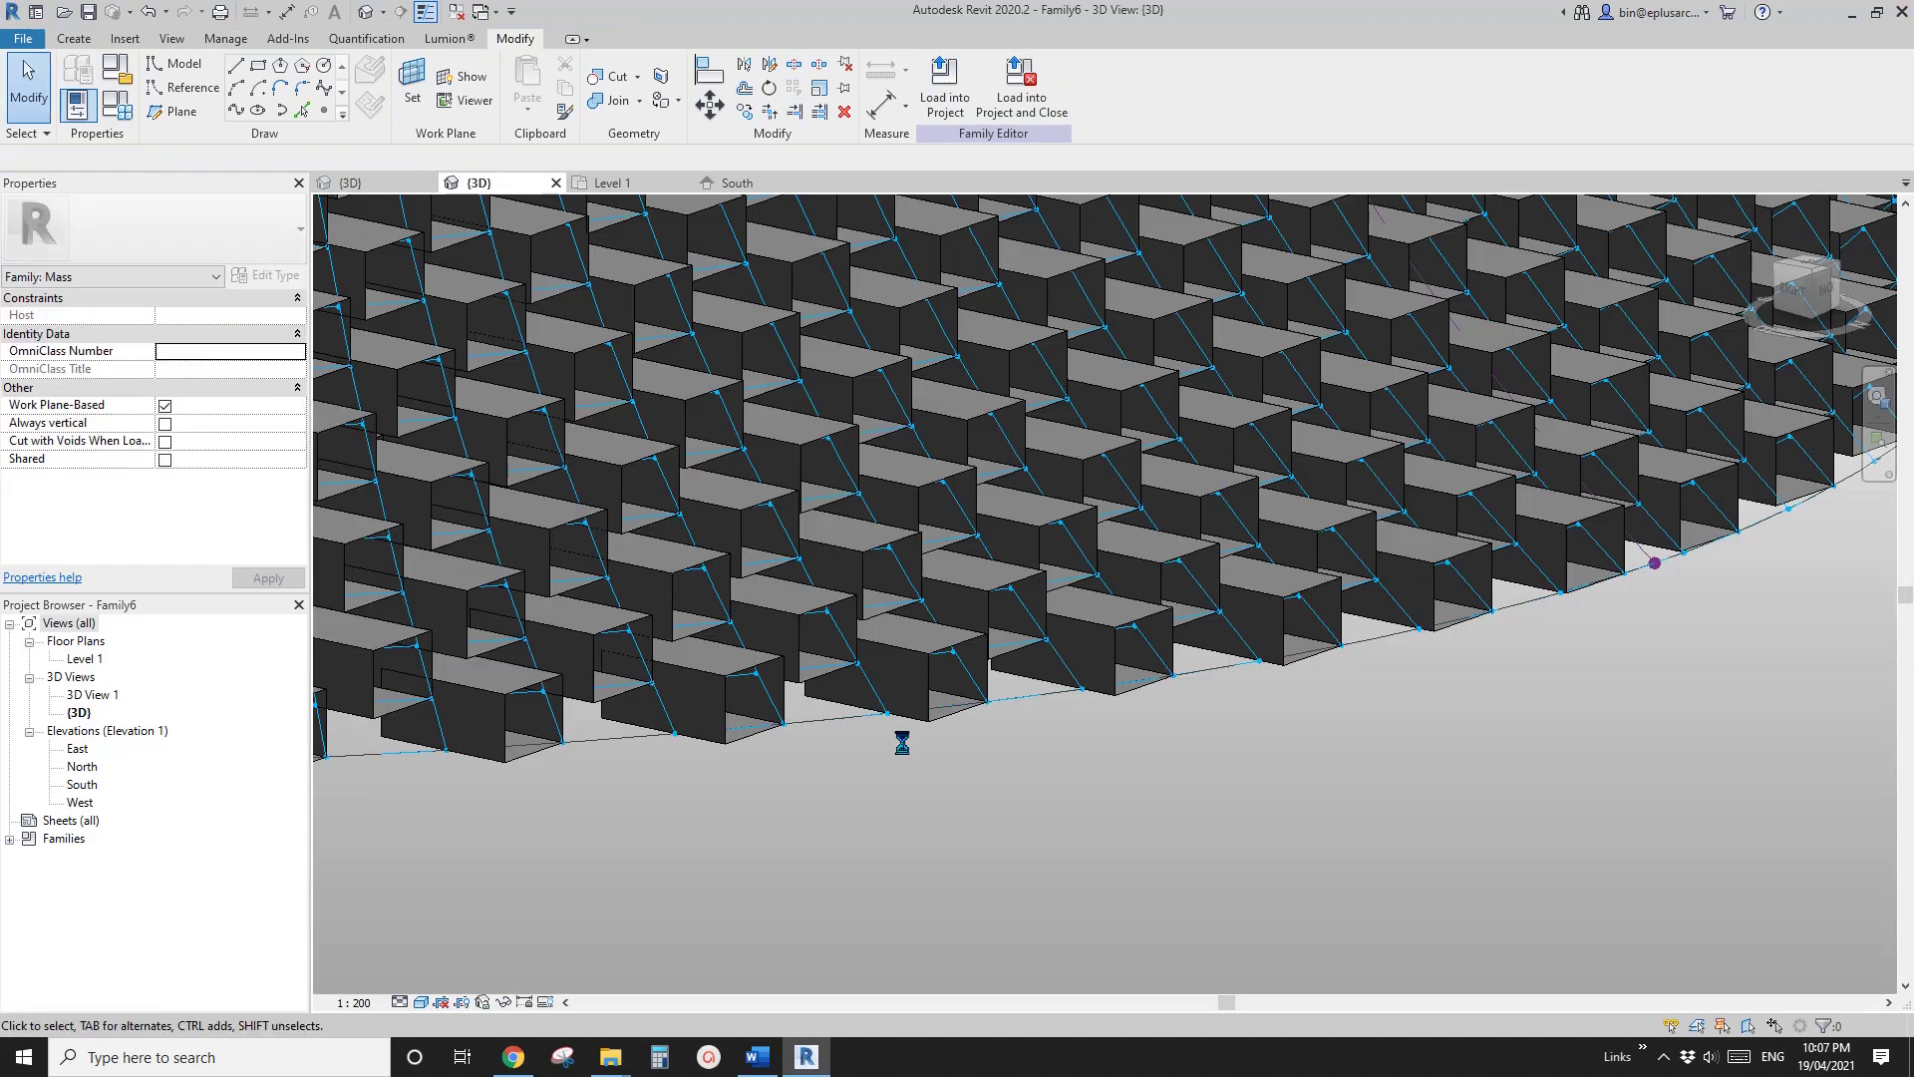
{"action": "scroll", "coordinate": [918, 713], "scroll_direction": "down", "scroll_amount": 5}
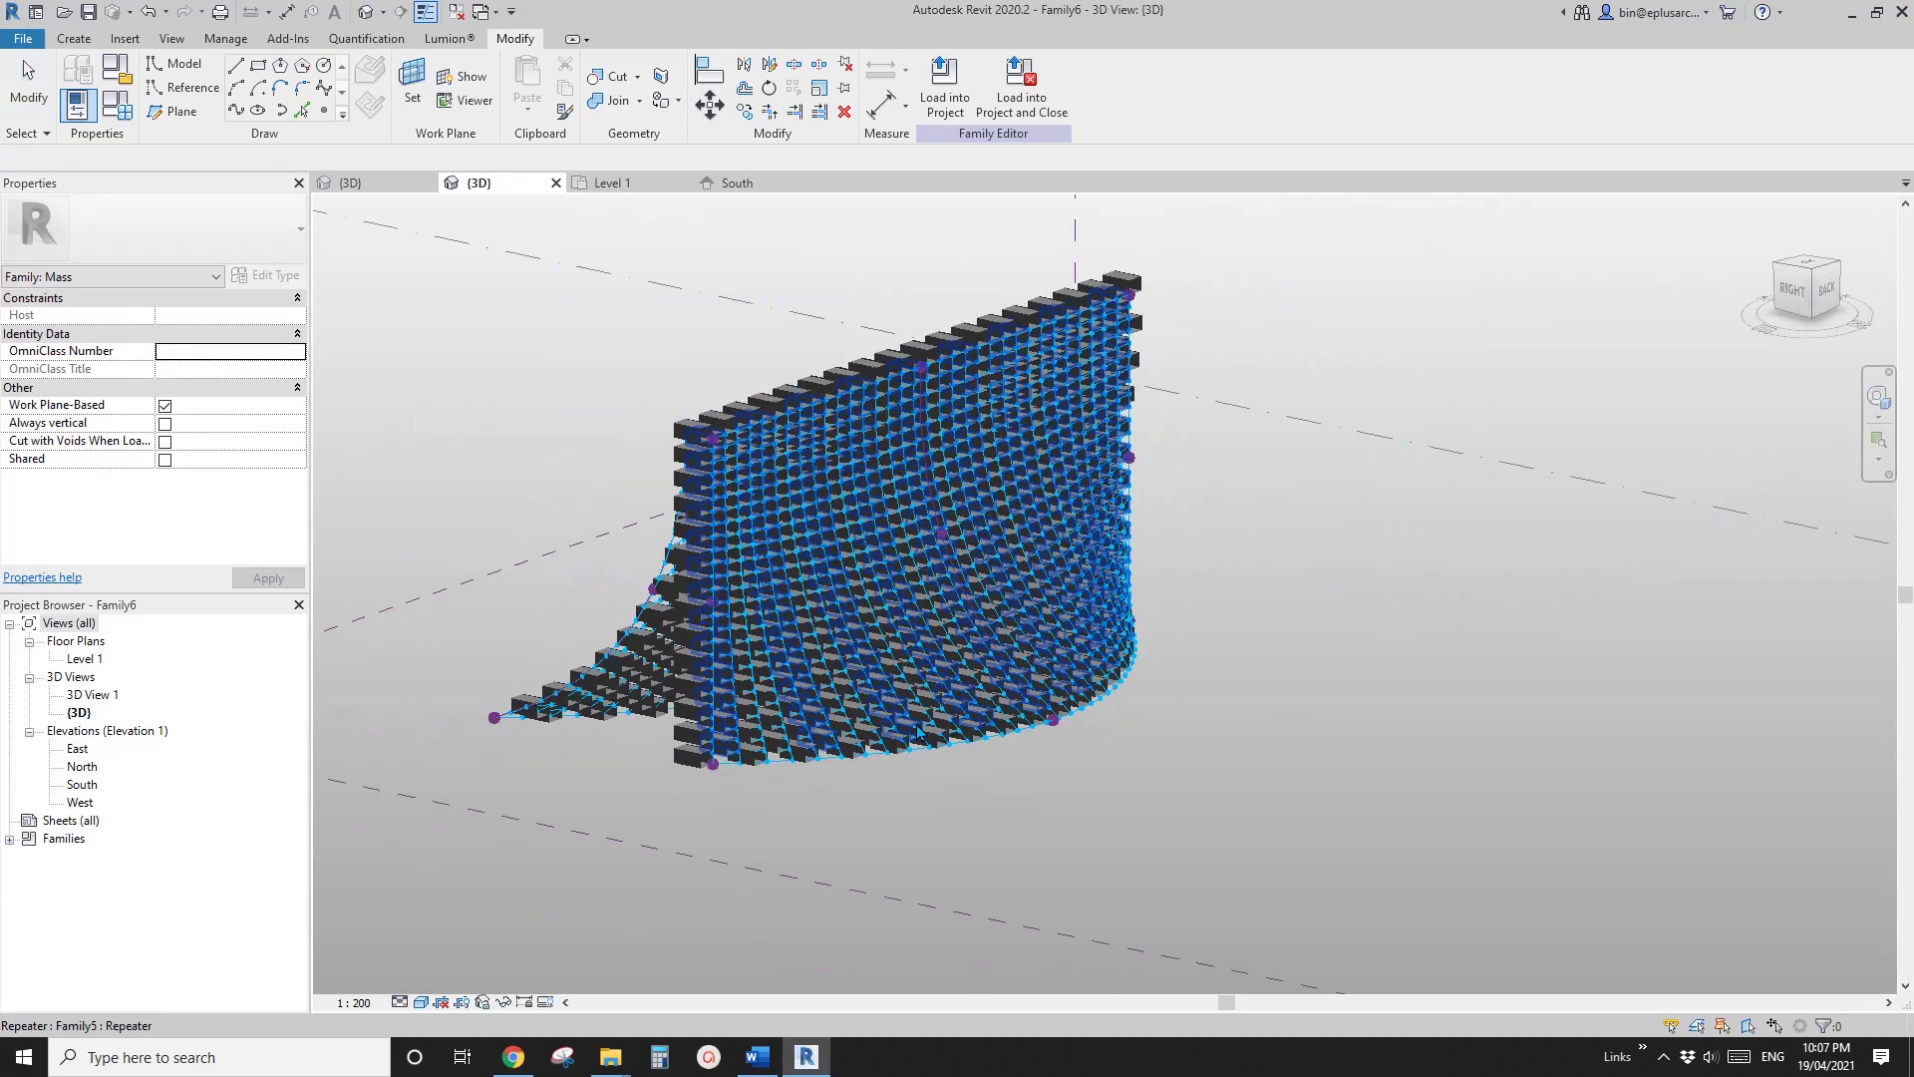
{"action": "middle_click_drag", "start_coordinate": [1086, 720], "coordinate": [699, 672], "text": "shift"}
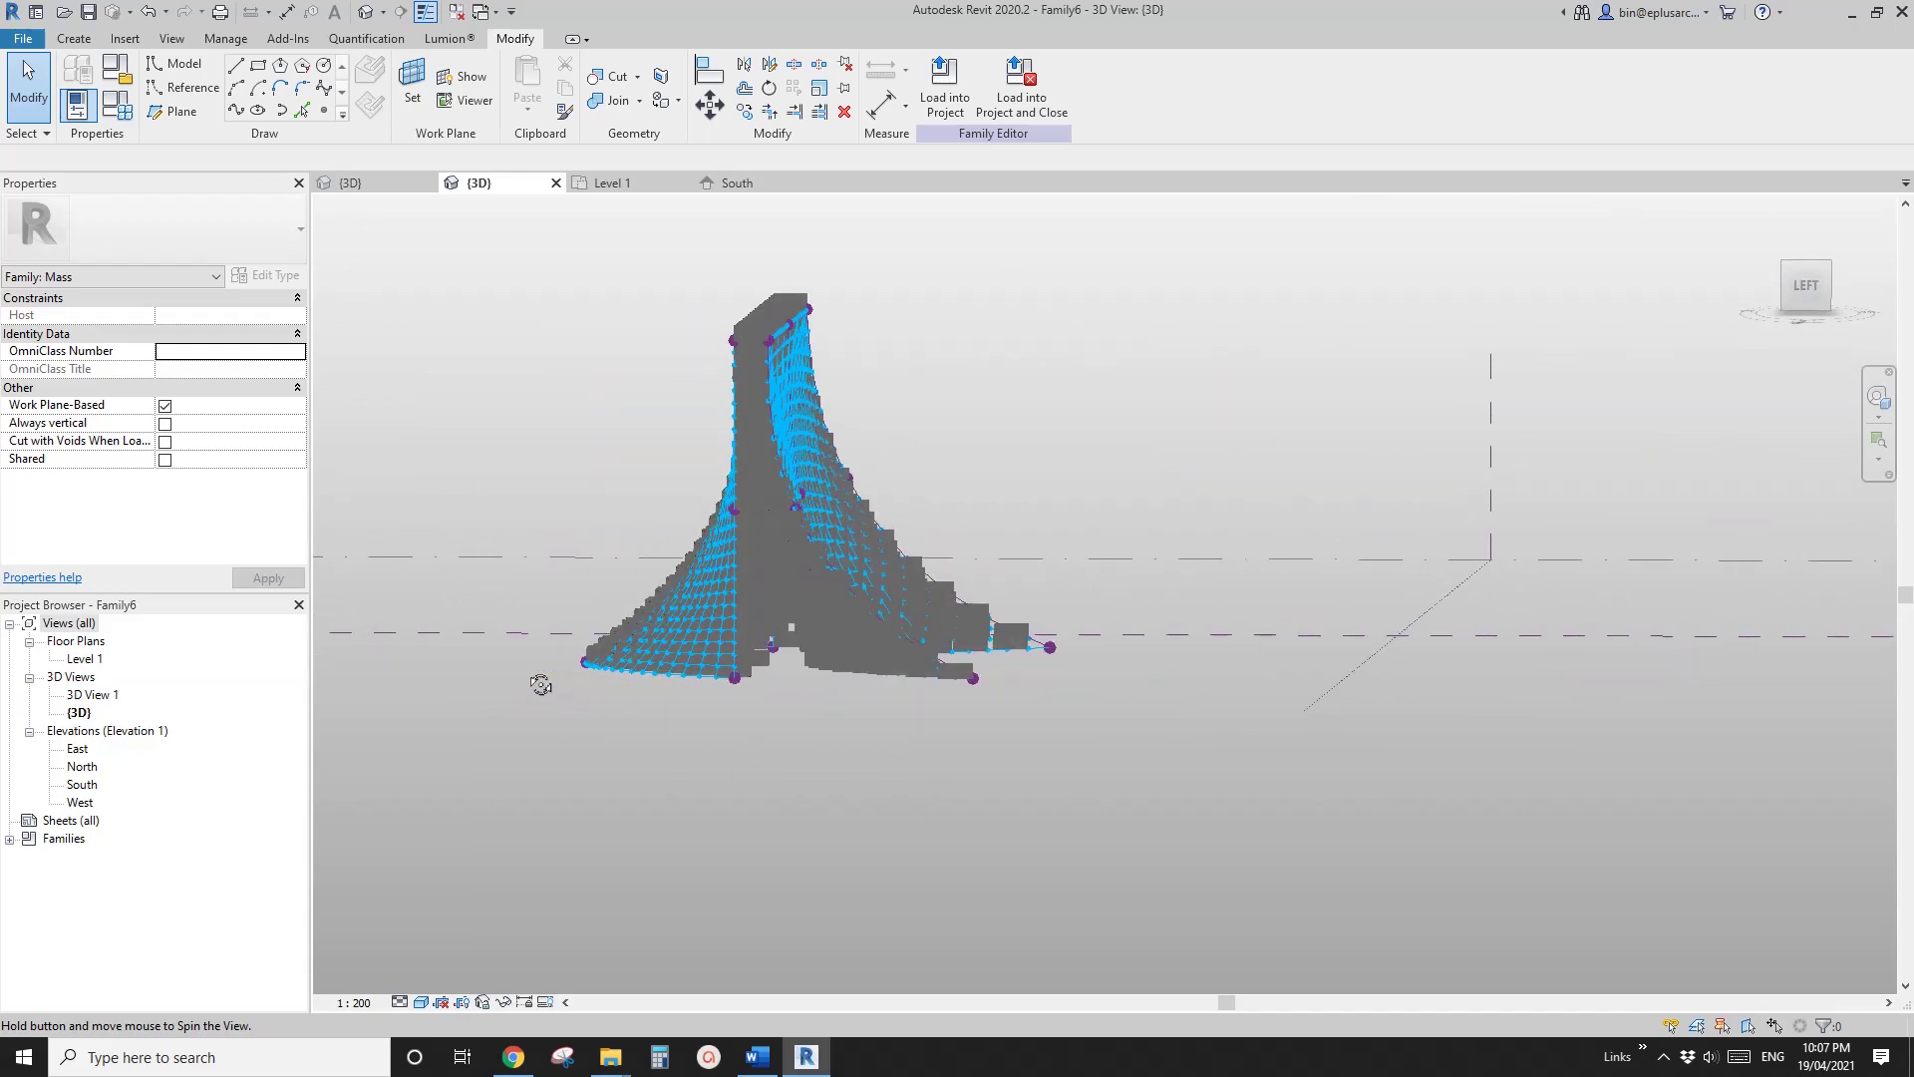
{"action": "middle_click_drag", "start_coordinate": [541, 684], "coordinate": [1243, 607], "text": "shift"}
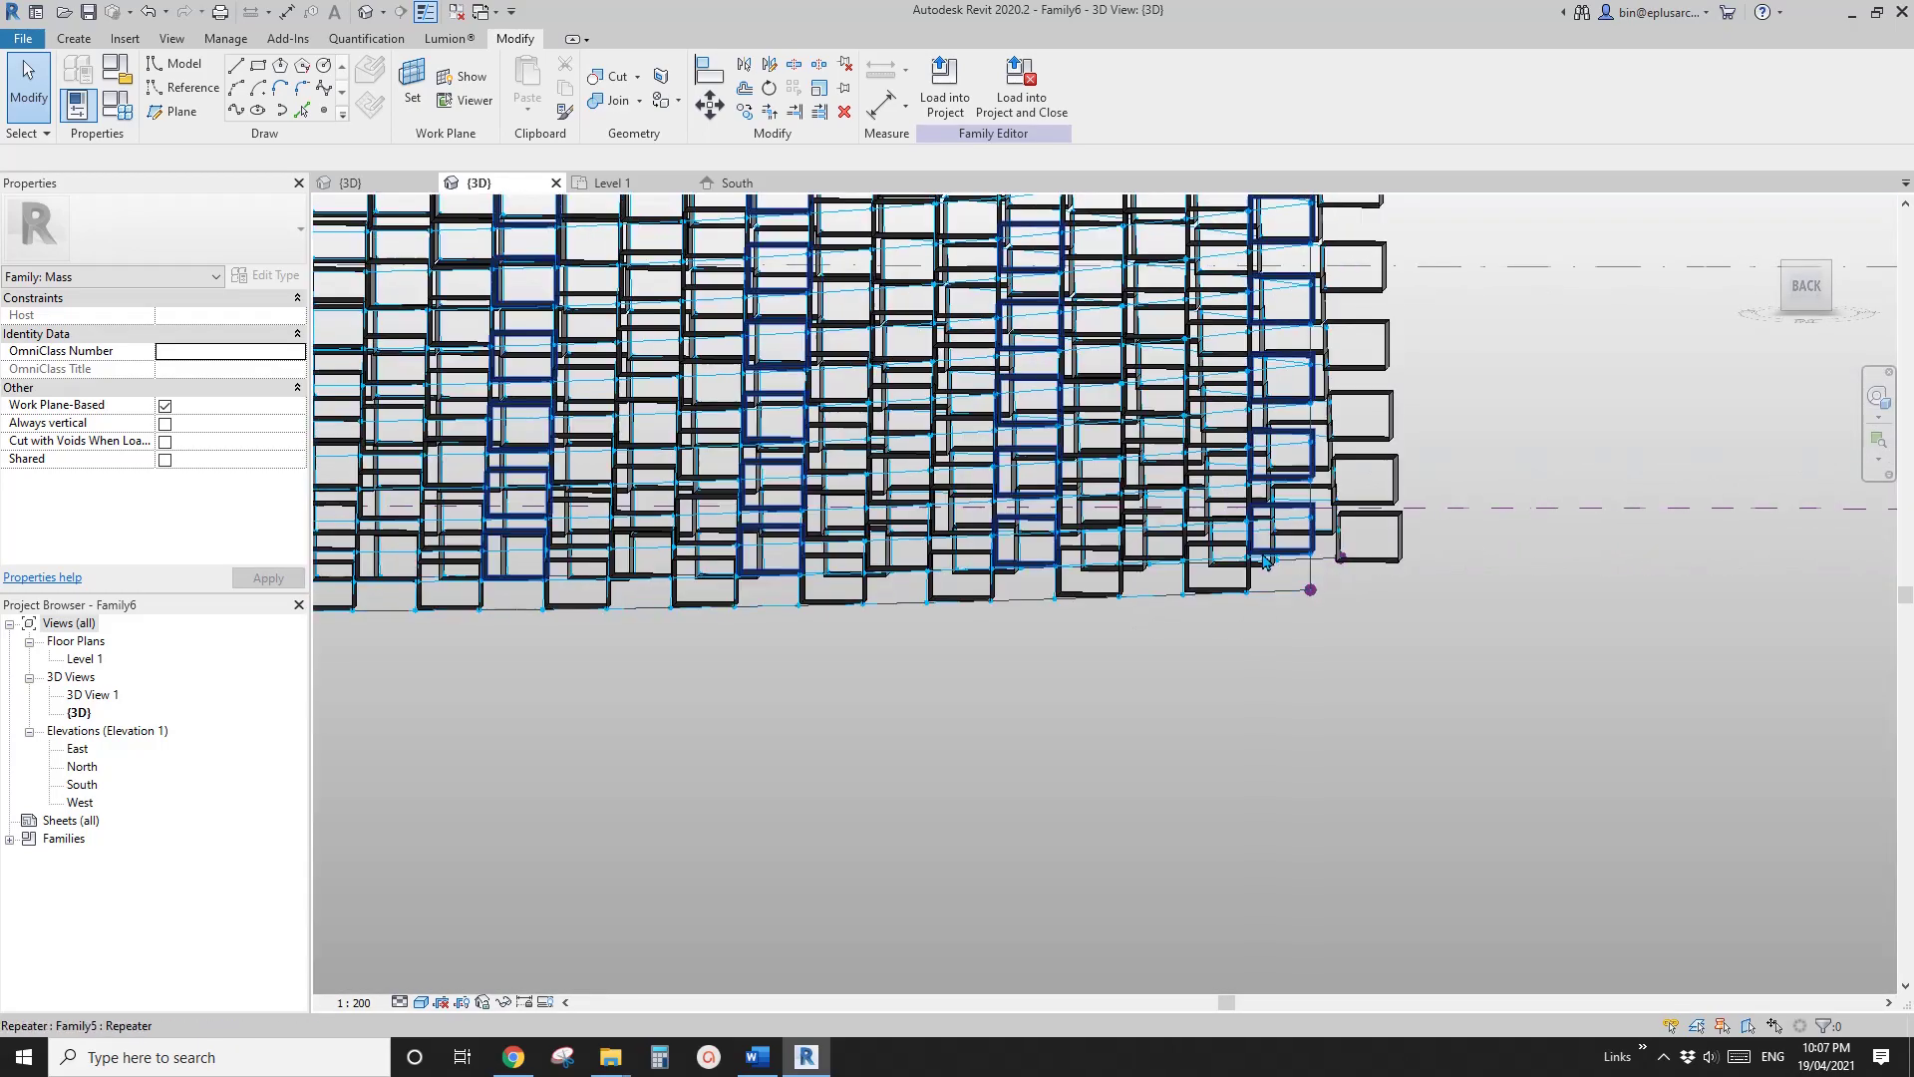
{"action": "scroll", "coordinate": [1166, 528], "scroll_direction": "up", "scroll_amount": 2}
{"action": "middle_click_drag", "start_coordinate": [1163, 530], "coordinate": [1224, 502], "text": "shift"}
{"action": "scroll", "coordinate": [1156, 539], "scroll_direction": "down", "scroll_amount": 4}
{"action": "middle_click_drag", "start_coordinate": [1074, 570], "coordinate": [1147, 608]}
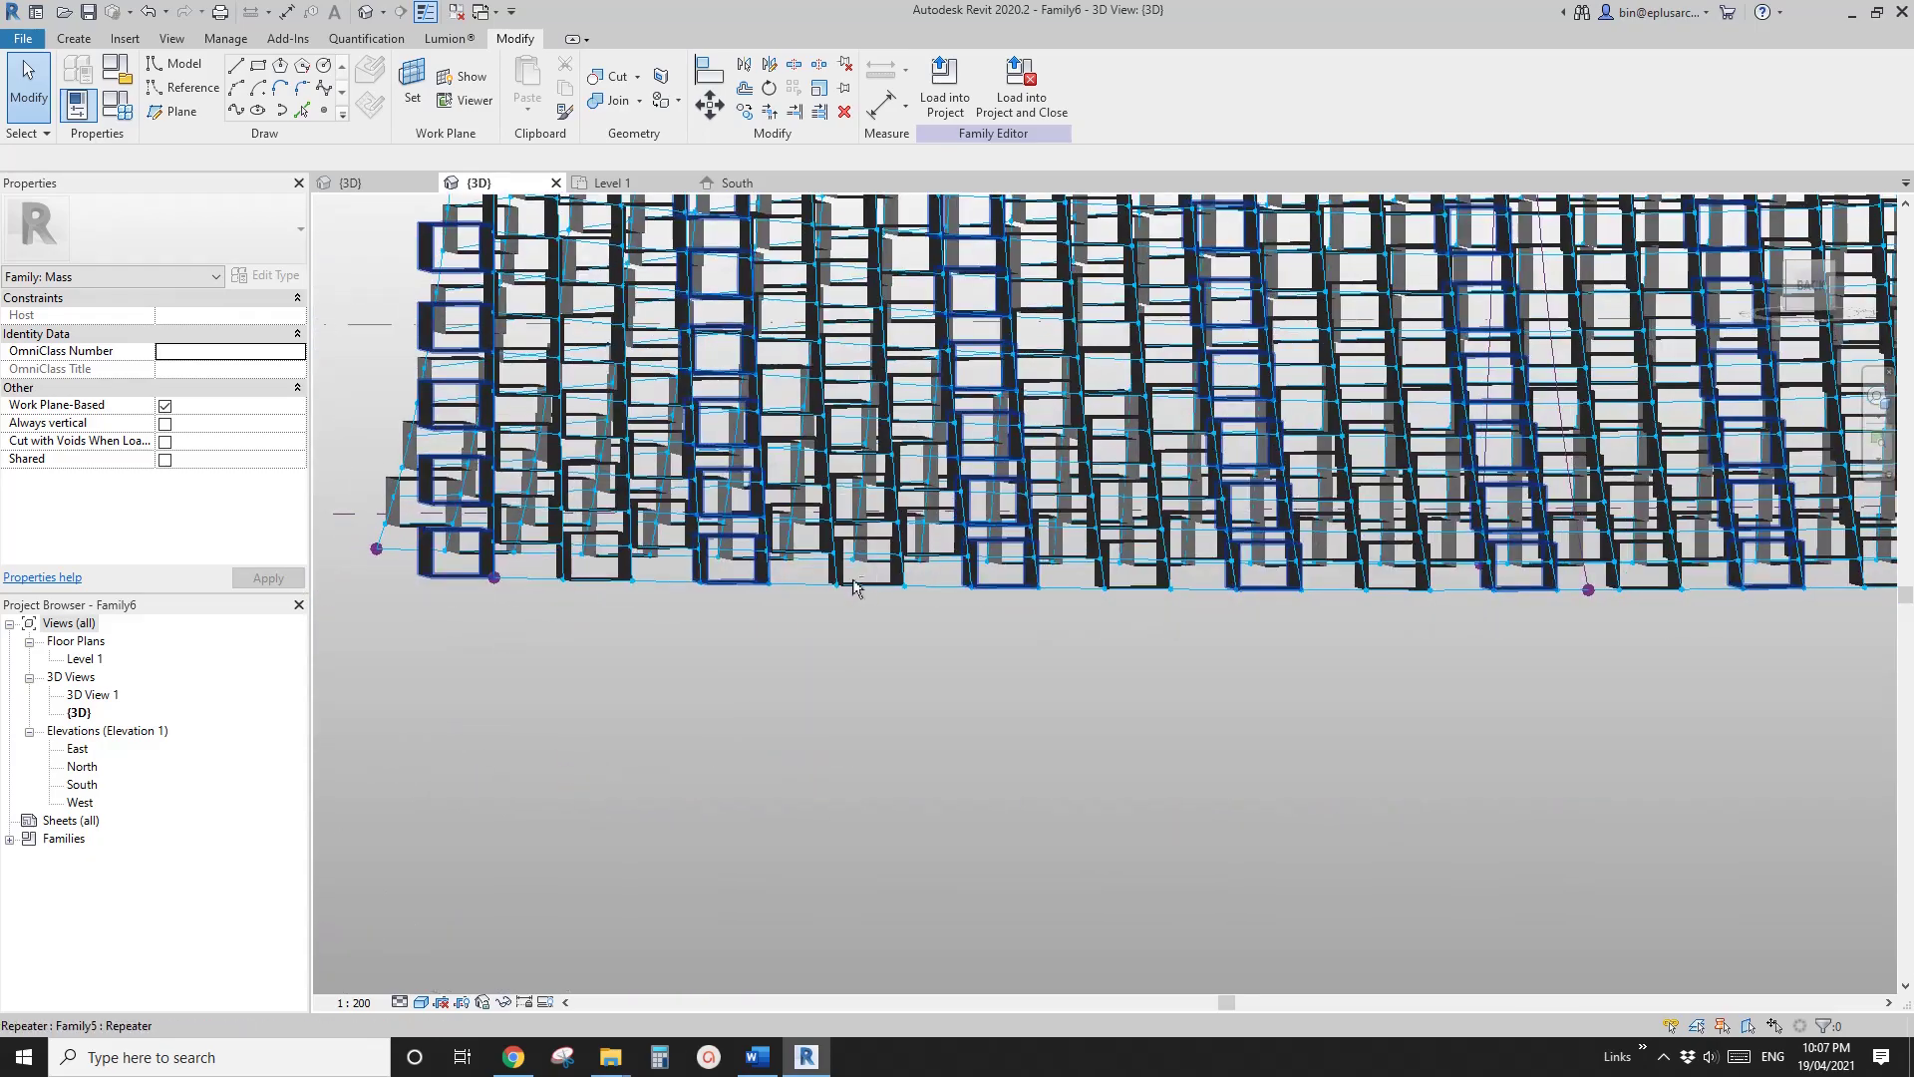
{"action": "middle_click_drag", "start_coordinate": [514, 521], "coordinate": [1085, 833], "text": "shift"}
{"action": "scroll", "coordinate": [595, 639], "scroll_direction": "down", "scroll_amount": 3}
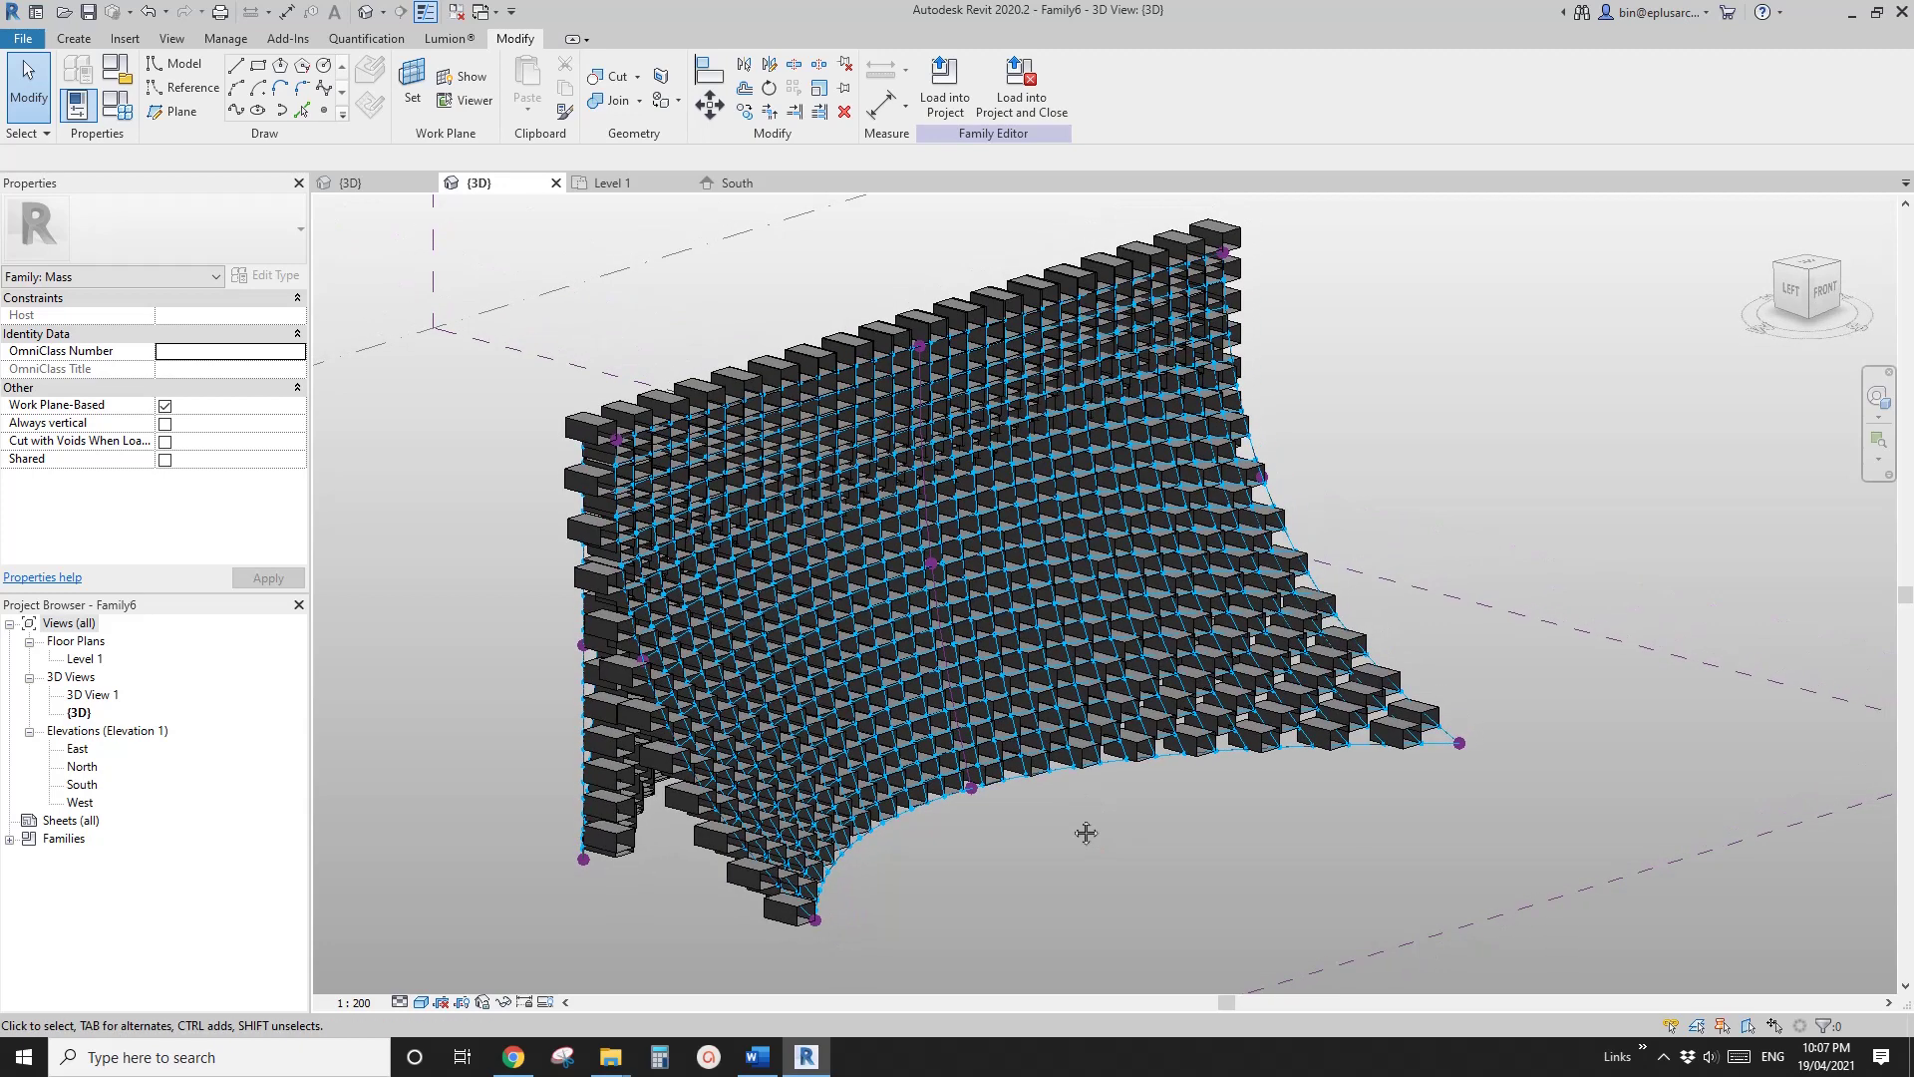